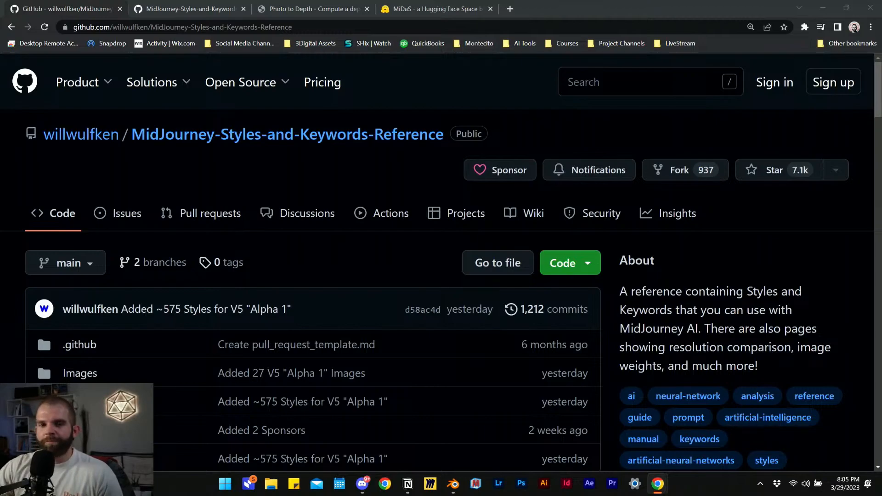
- Examine the MidJourney-Styles-and-Keywords-Reference repository's overview, its sponsor section and the opening part of its README
scroll(709, 303, down, 6)
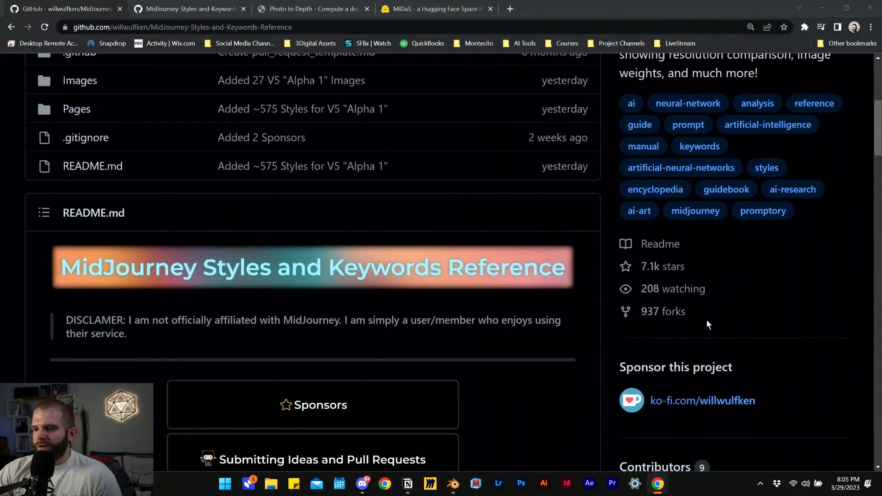
scroll(696, 407, down, 1)
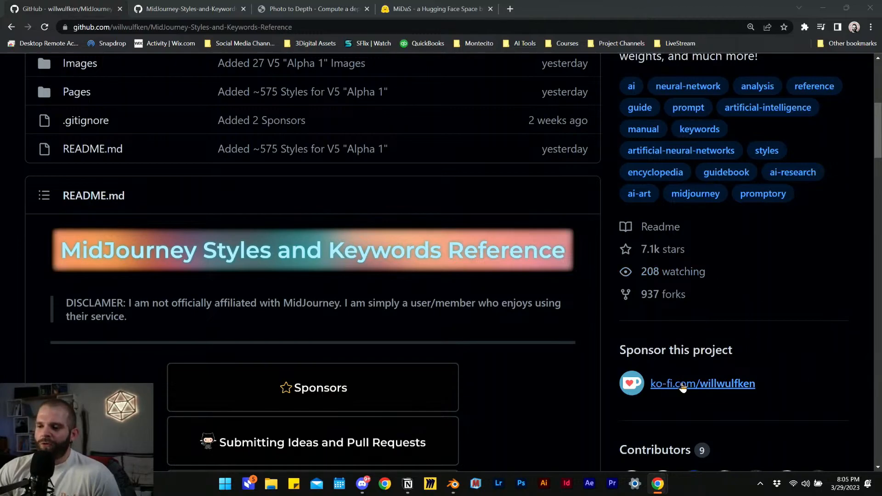
scroll(572, 379, up, 1)
scroll(451, 266, up, 4)
scroll(570, 281, down, 6)
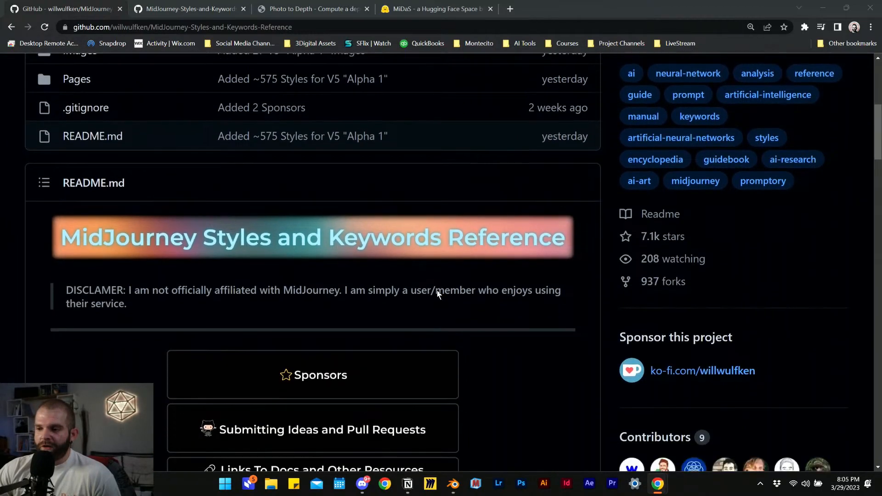
scroll(441, 294, down, 10)
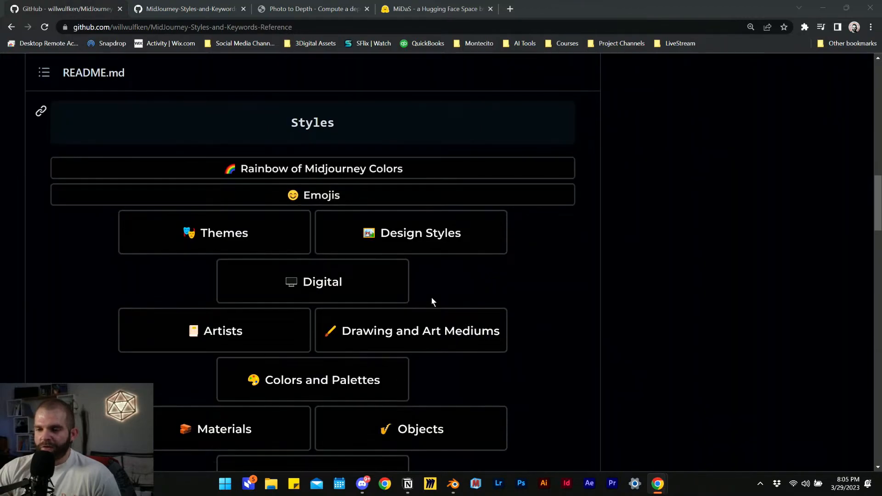
scroll(458, 294, up, 9)
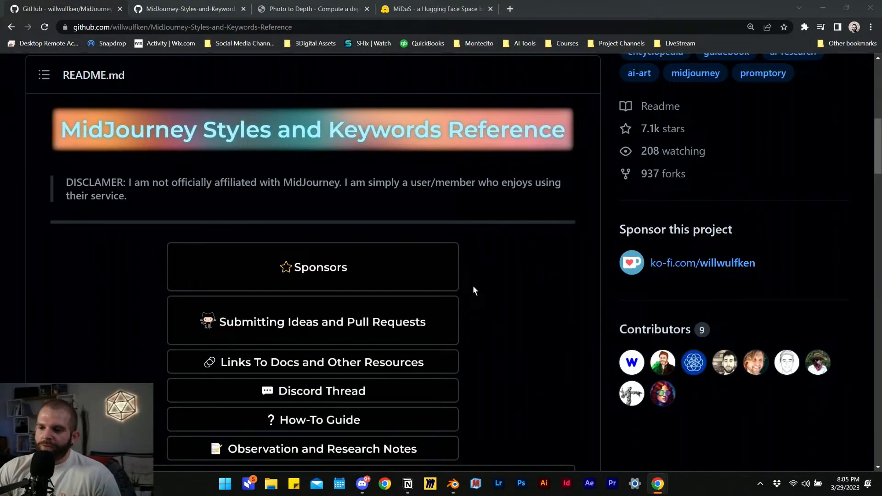
scroll(465, 257, up, 1)
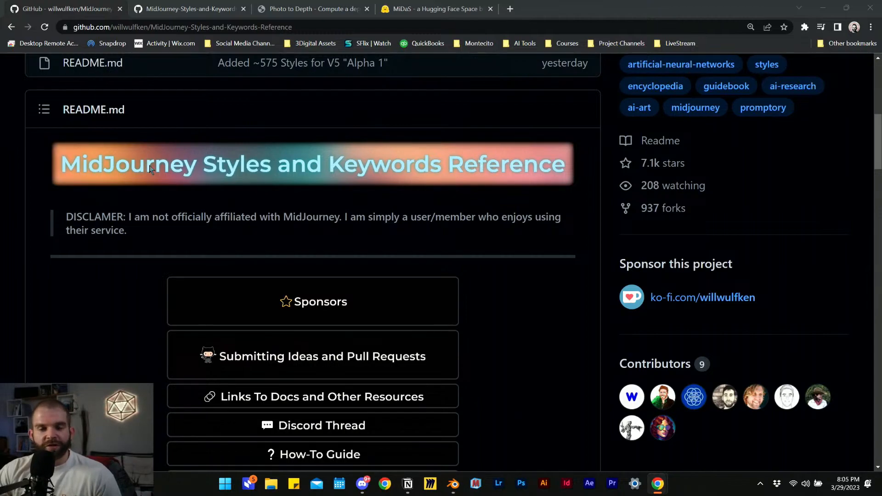
- Look through the README's Styles categories, including Themes, Design Styles, Digital, Materials and Lighting
scroll(395, 187, down, 10)
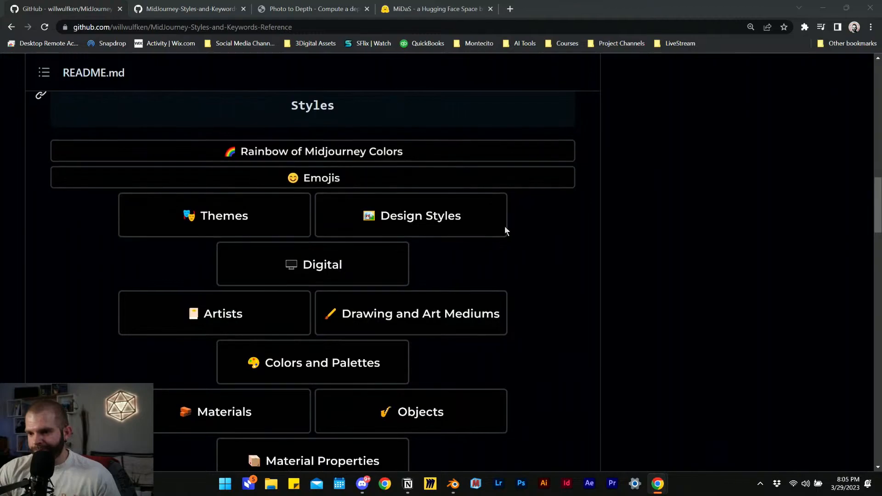
scroll(311, 214, down, 2)
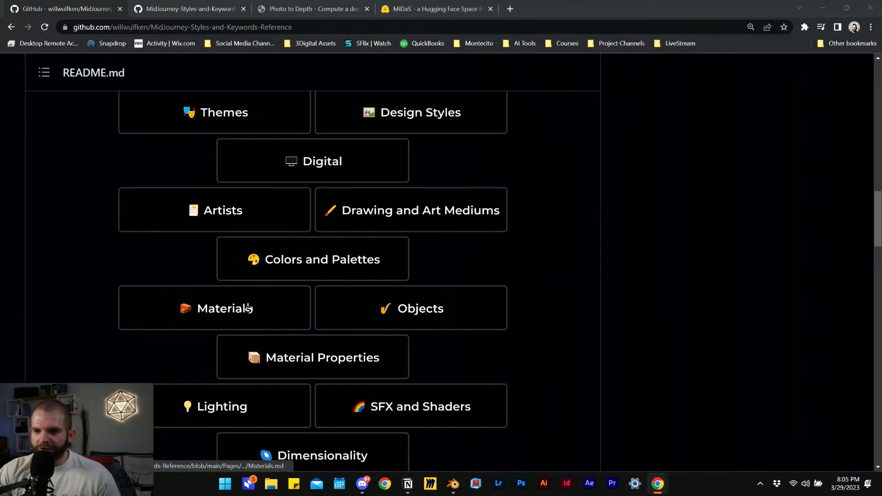
scroll(392, 248, down, 2)
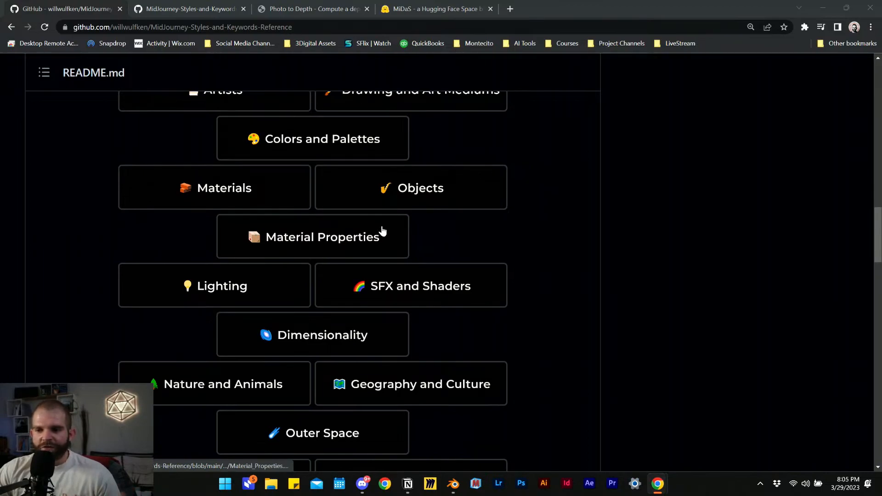
scroll(386, 249, up, 4)
scroll(528, 283, down, 4)
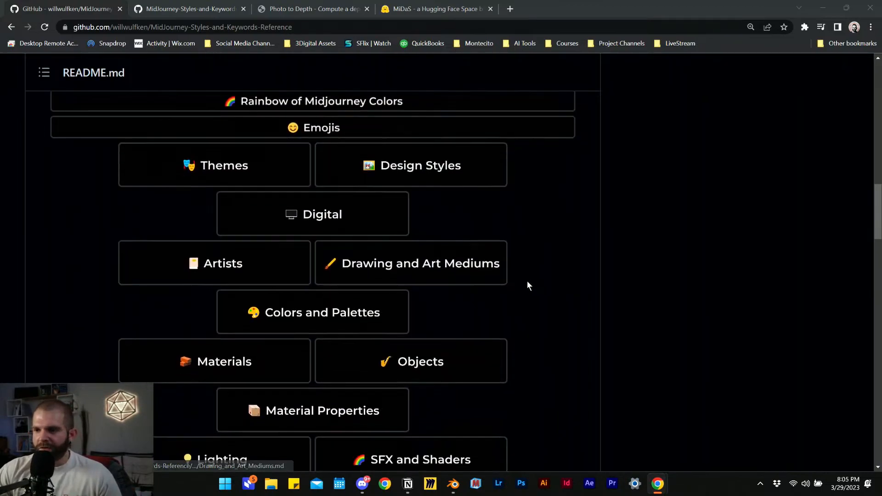
scroll(523, 284, up, 2)
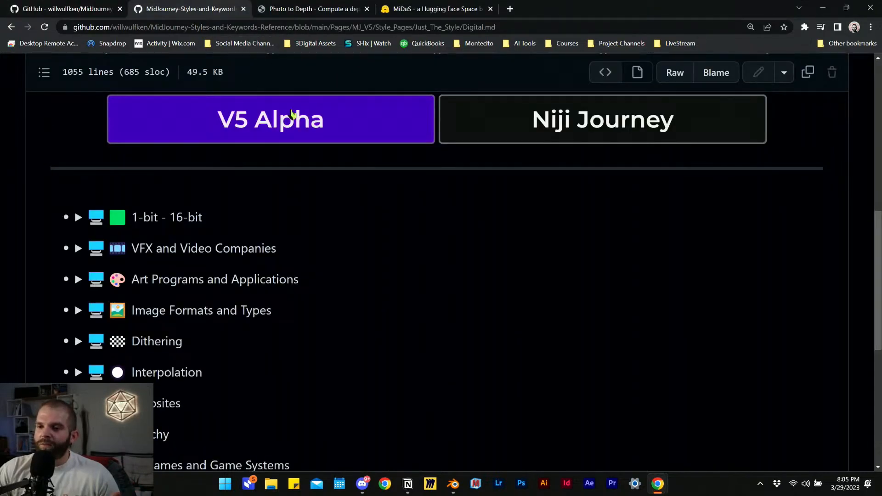
- On the Digital style page, examine the MidJourney version options and the list of V5 Alpha style categories
scroll(300, 212, up, 5)
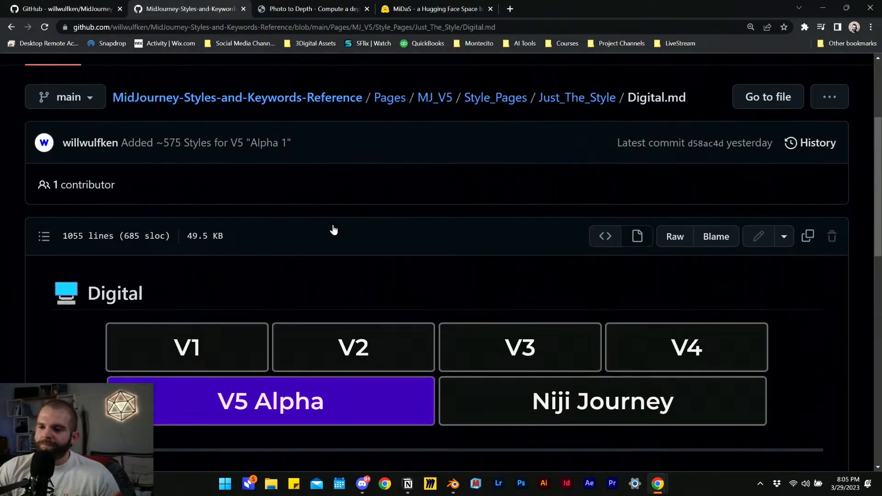
scroll(335, 229, down, 3)
scroll(326, 220, down, 3)
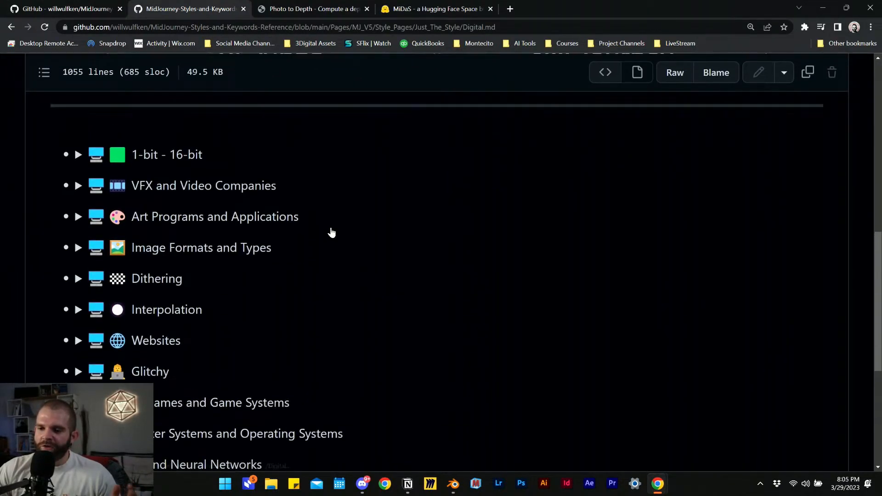
scroll(368, 221, up, 4)
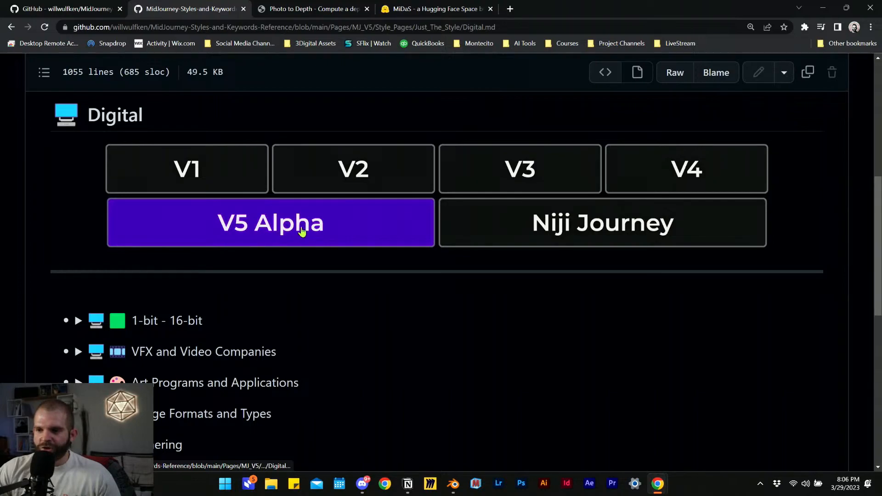
scroll(300, 237, down, 3)
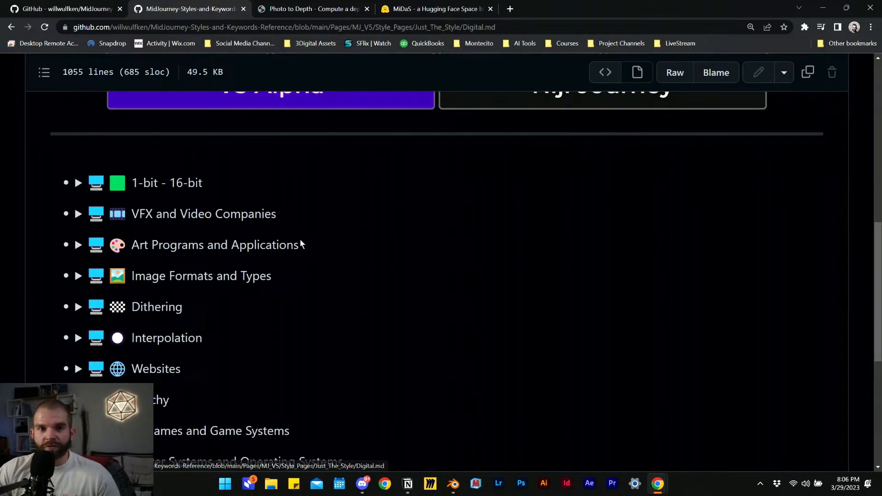
scroll(292, 199, down, 3)
scroll(308, 216, up, 2)
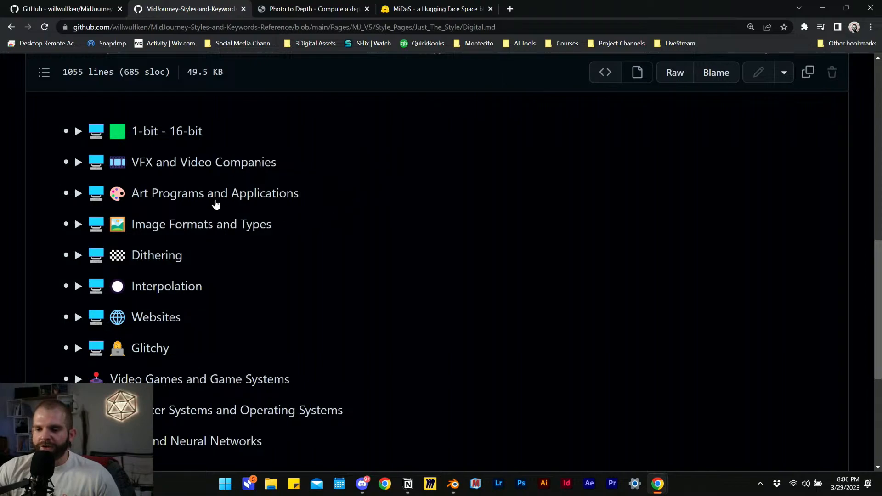
scroll(203, 271, down, 2)
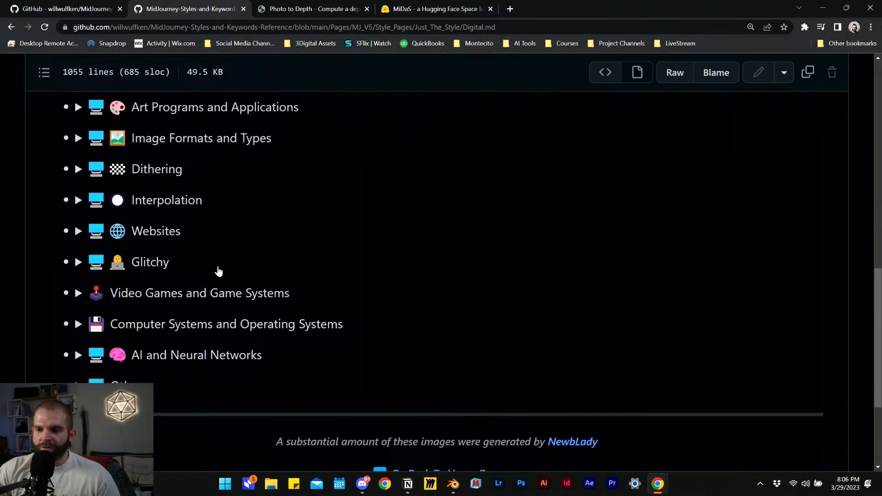
scroll(183, 279, up, 2)
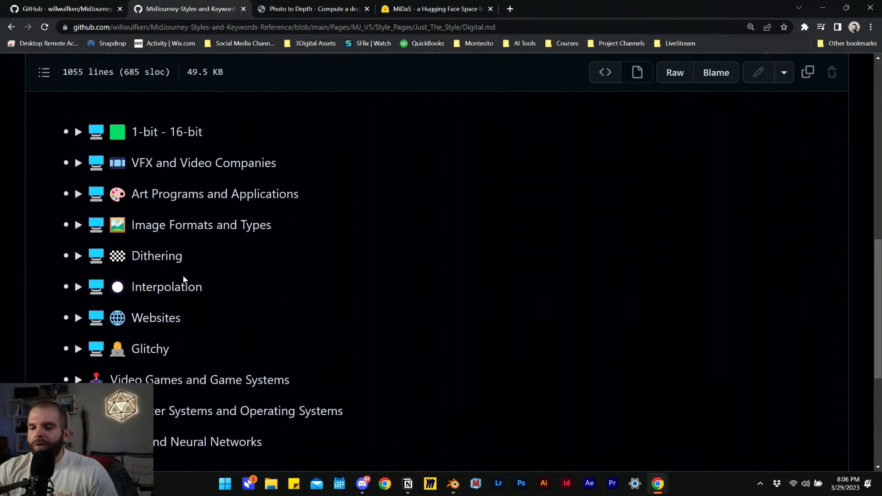
- Expand the Art Programs and Applications category and compare its Microsoft Paint, MSPaint and Kid Pix sample images
scroll(133, 239, up, 1)
click(78, 212)
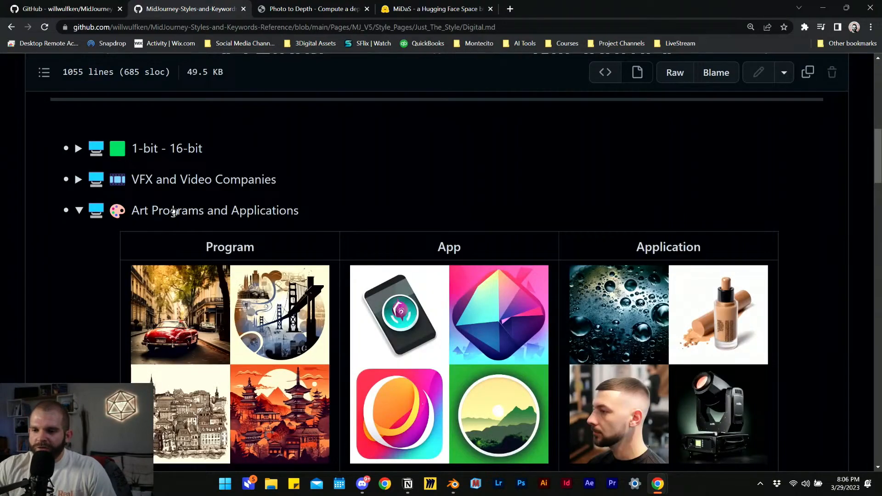
scroll(161, 182, down, 1)
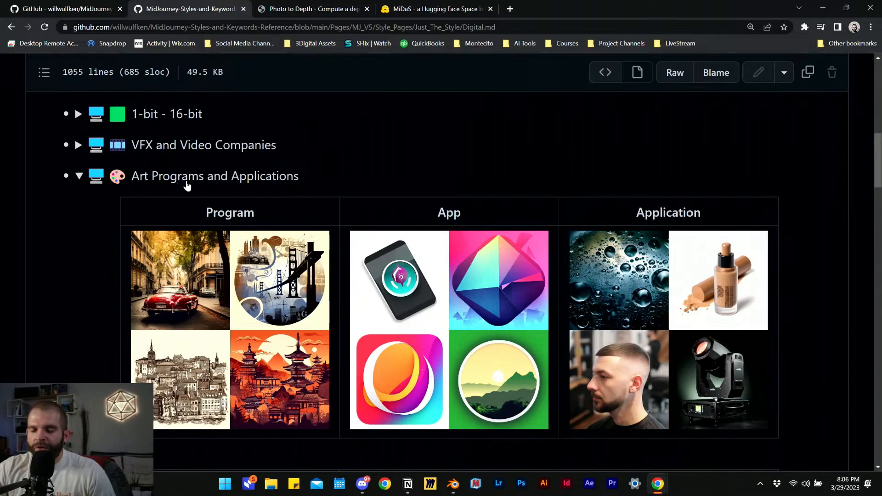
scroll(324, 176, down, 2)
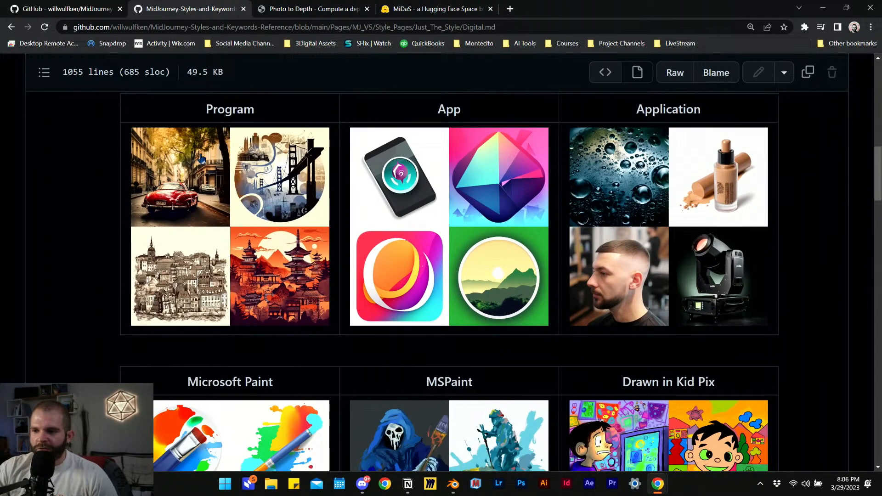
scroll(256, 169, down, 4)
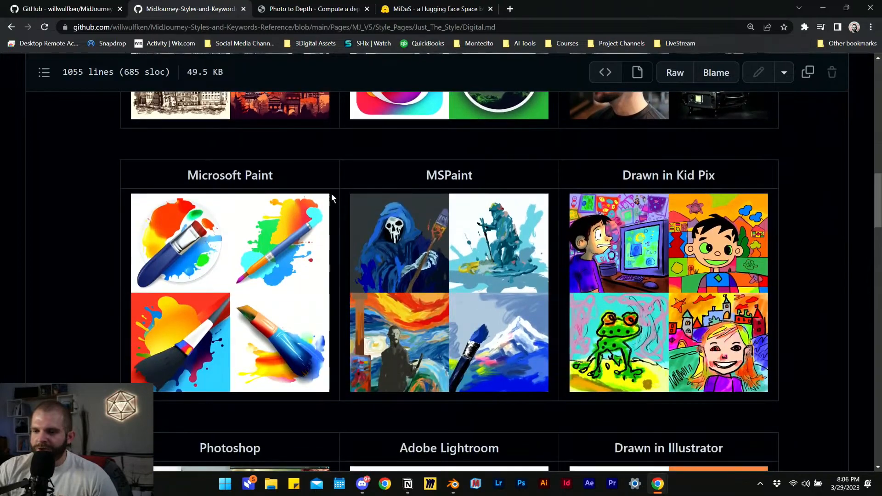
scroll(257, 169, down, 2)
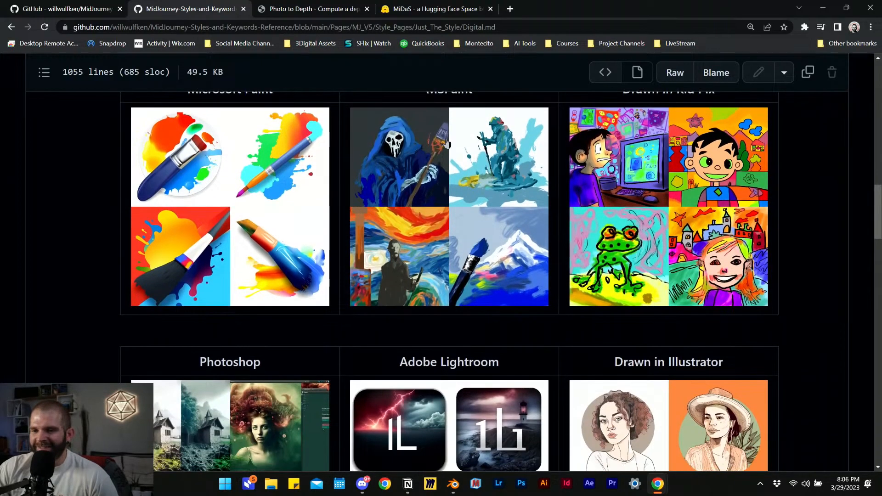
scroll(338, 139, up, 1)
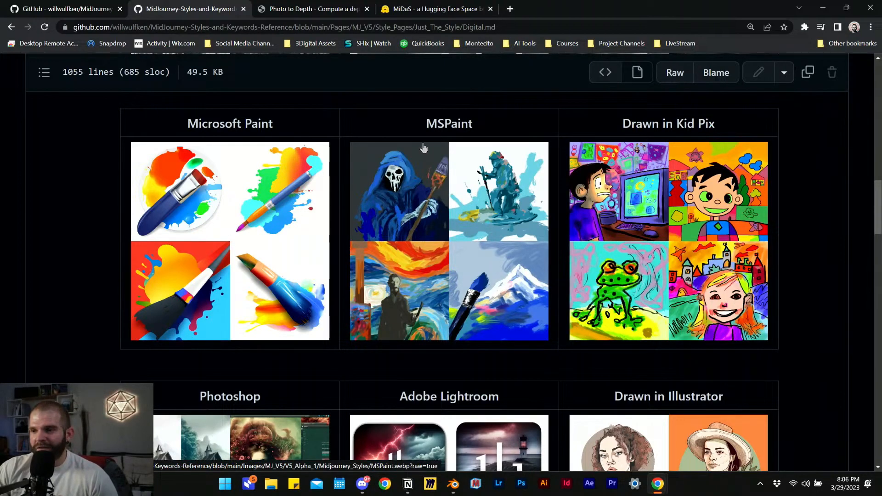
- Review the Photoshop, Lightroom, Illustrator, Premier and After Effects samples and collapse the Art Programs and Applications category
scroll(364, 175, down, 5)
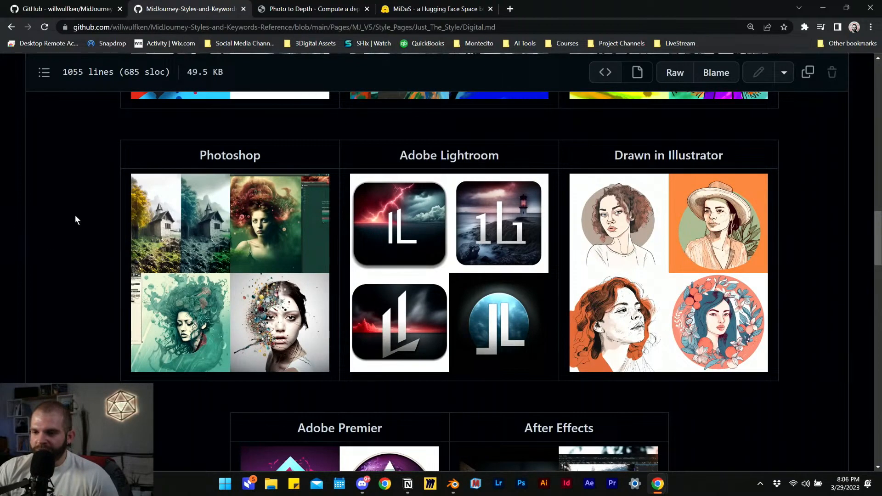
scroll(23, 232, down, 3)
scroll(45, 212, up, 3)
scroll(55, 198, down, 4)
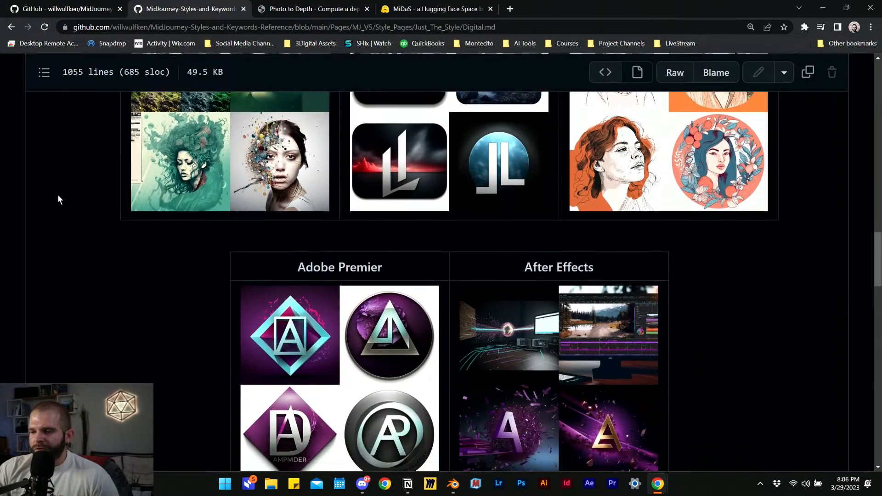
scroll(73, 205, up, 6)
scroll(70, 211, up, 12)
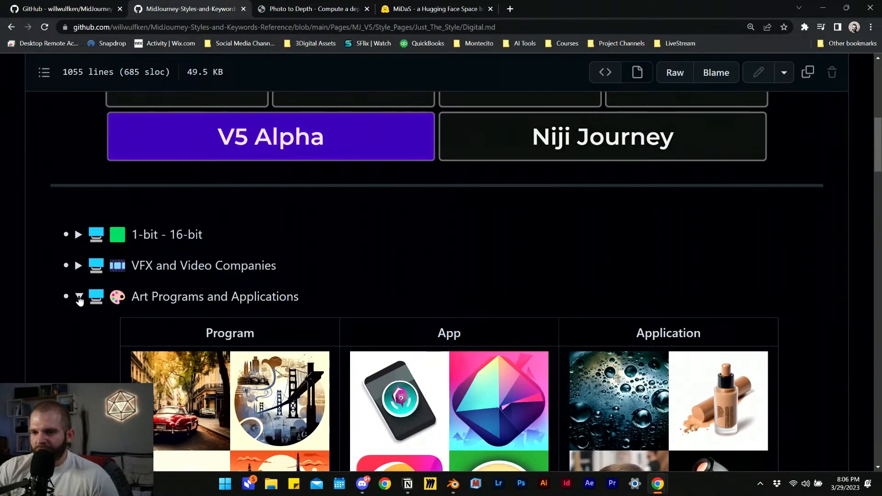
click(79, 297)
- Expand the VFX and Video Companies category, view the Pixomondo sample images and collapse the category again
click(84, 267)
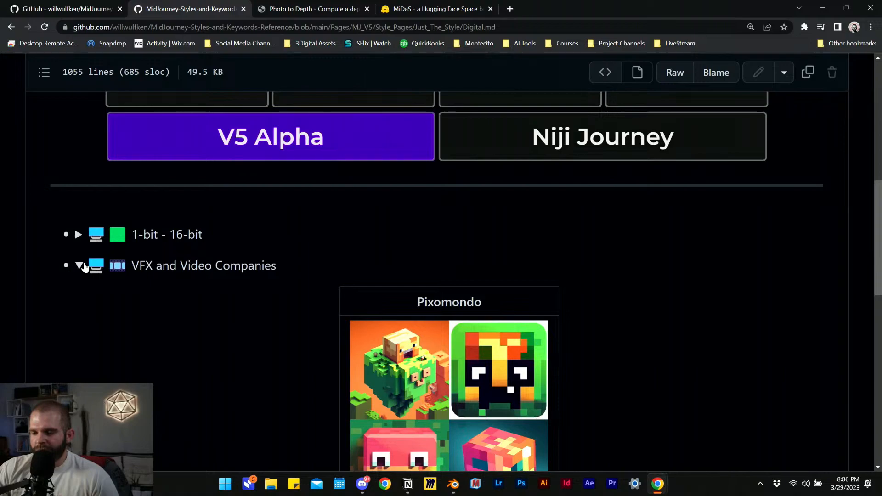
scroll(138, 265, down, 3)
scroll(197, 260, up, 1)
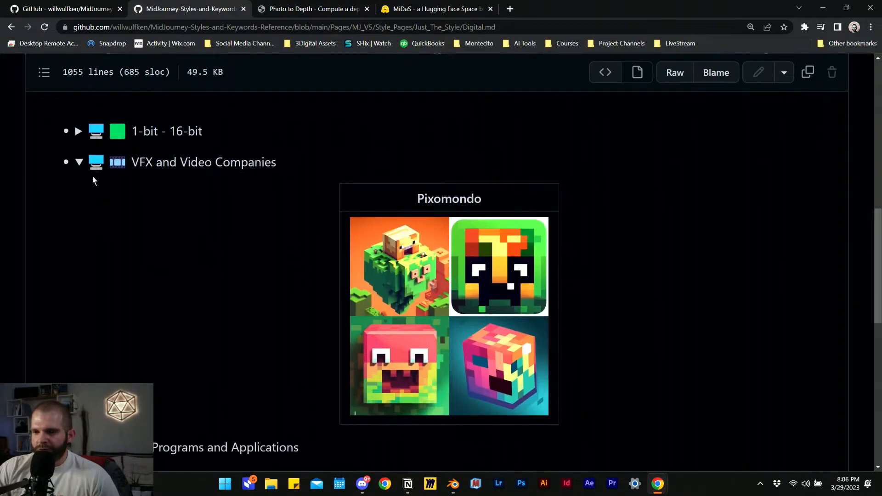
click(79, 162)
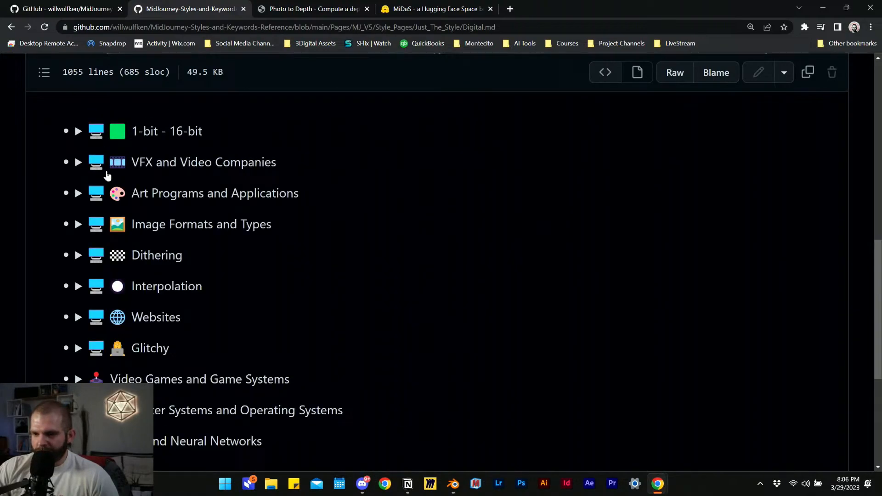
- Expand the 1-bit - 16-bit category on the Digital page and examine its 8-bit sample images
scroll(171, 184, down, 2)
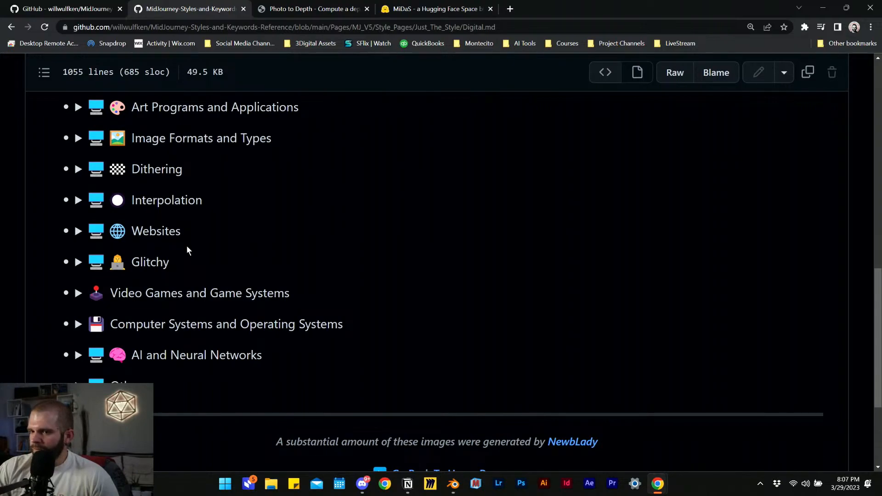
scroll(166, 325, up, 5)
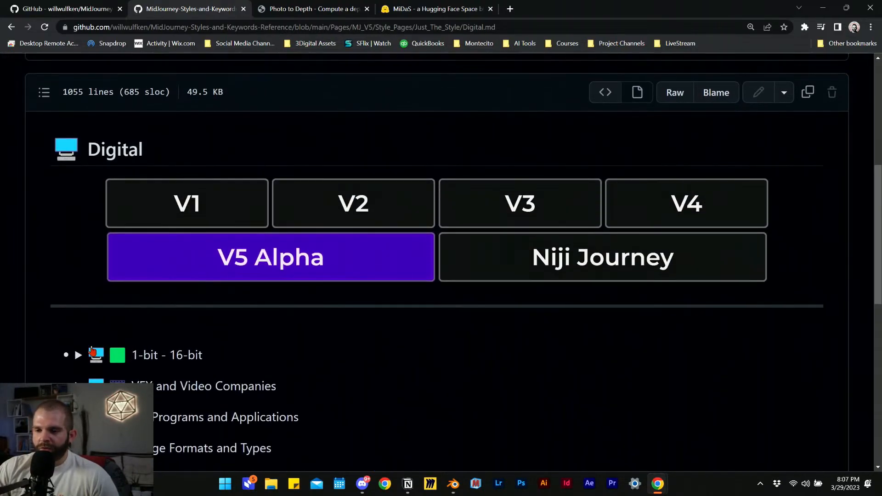
click(79, 355)
scroll(150, 295, down, 3)
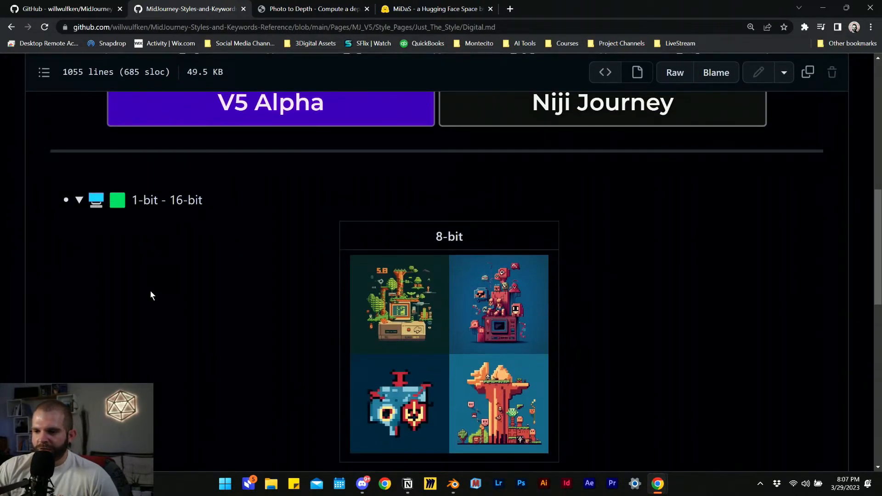
scroll(138, 262, down, 4)
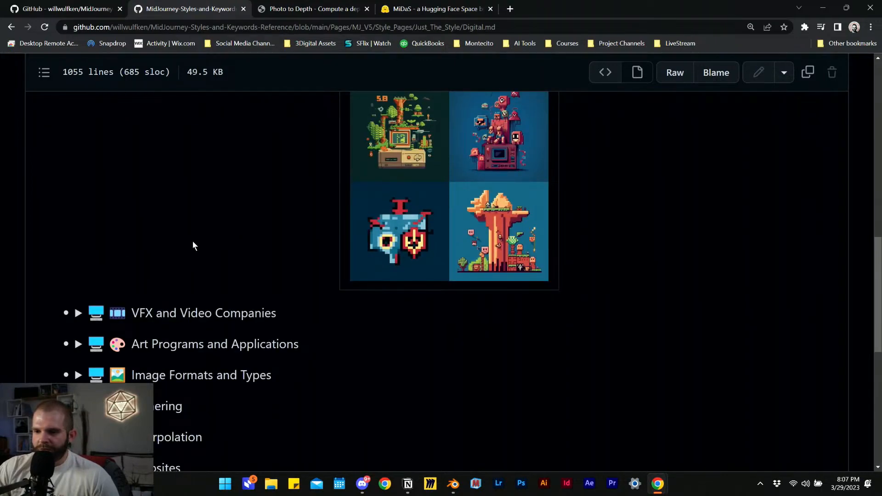
scroll(191, 238, down, 3)
scroll(189, 237, down, 3)
scroll(394, 294, up, 10)
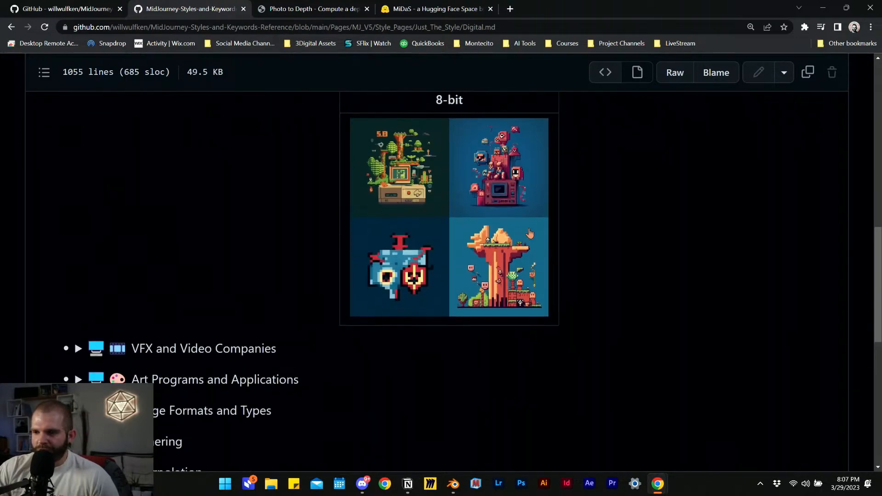
- Open the MidJourney V4 version of the Digital styles page and look through its list of categories
click(693, 117)
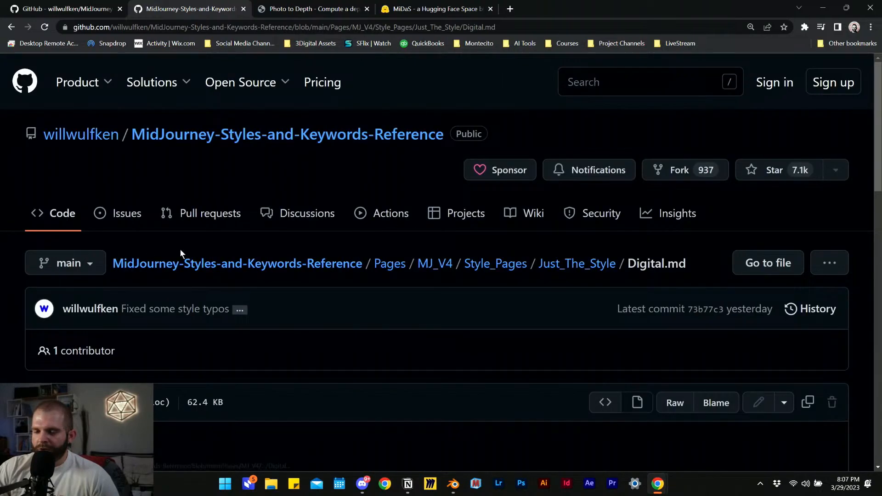
scroll(201, 256, down, 3)
scroll(201, 257, down, 3)
scroll(151, 196, down, 2)
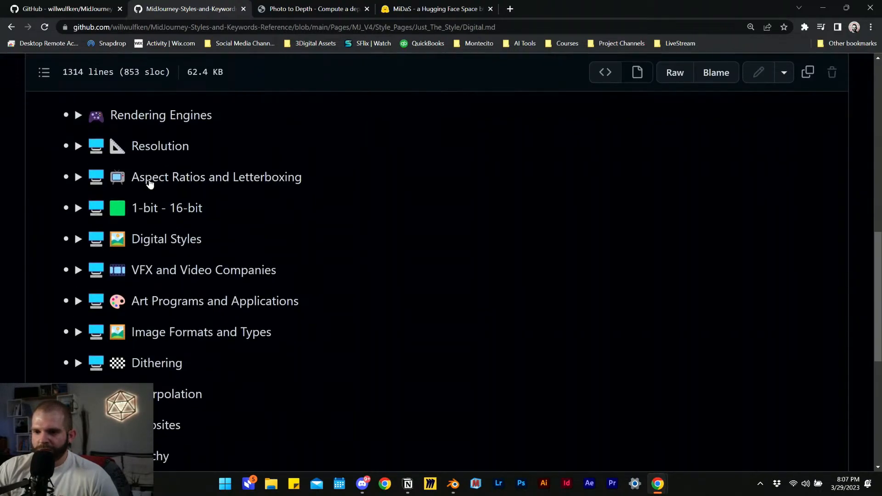
scroll(146, 228, down, 2)
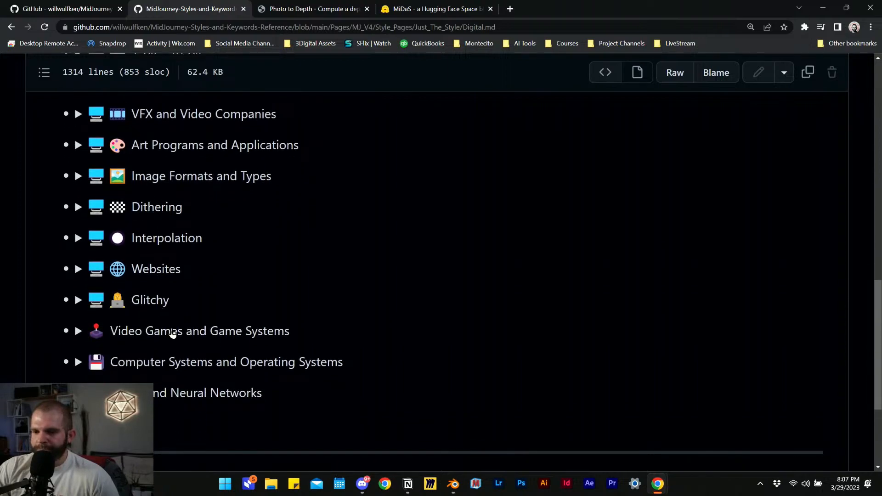
scroll(155, 391, up, 3)
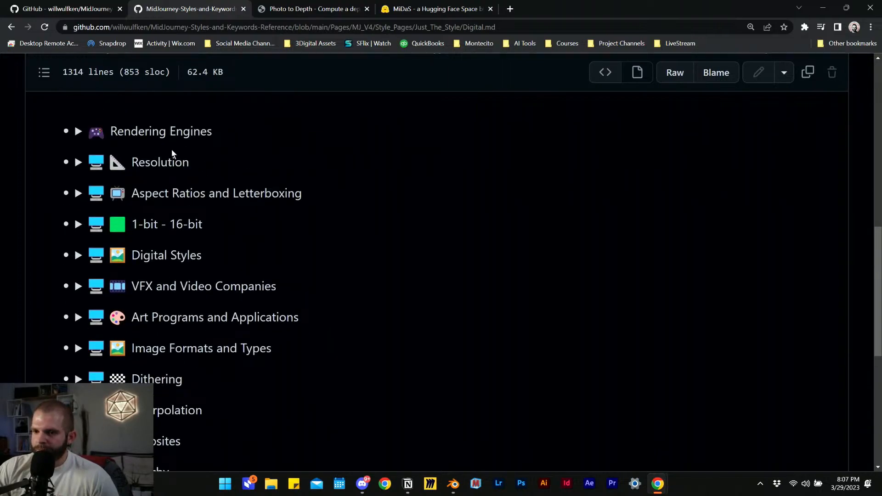
- Expand the Rendering Engines category and compare the Octane, Cinema4D, C4D, Unreal Engine and Unity Engine sample images
click(104, 138)
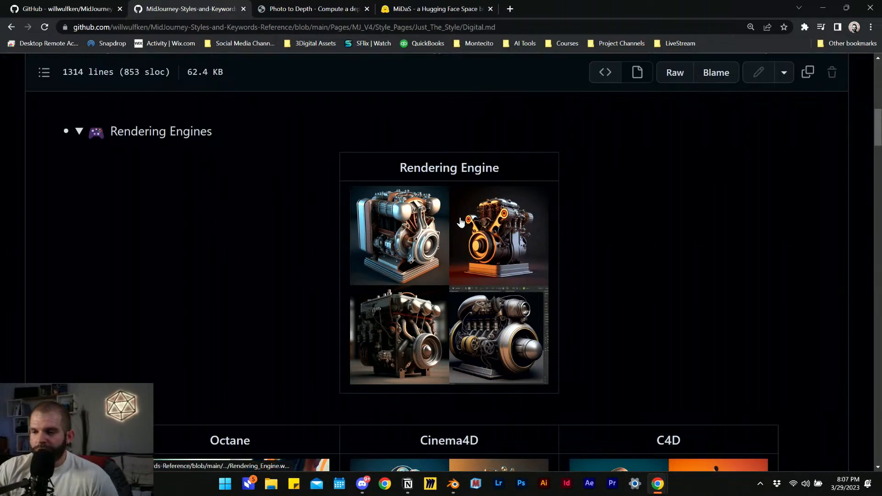
scroll(436, 202, down, 5)
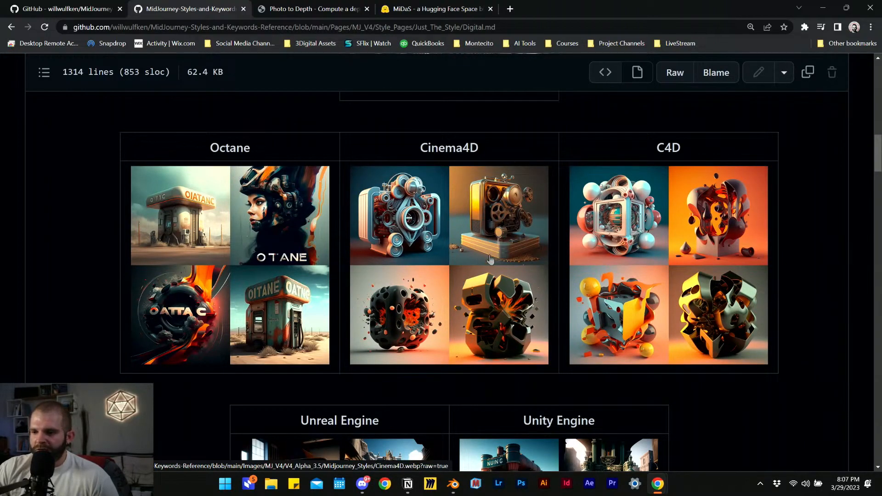
scroll(649, 205, down, 2)
scroll(649, 204, up, 1)
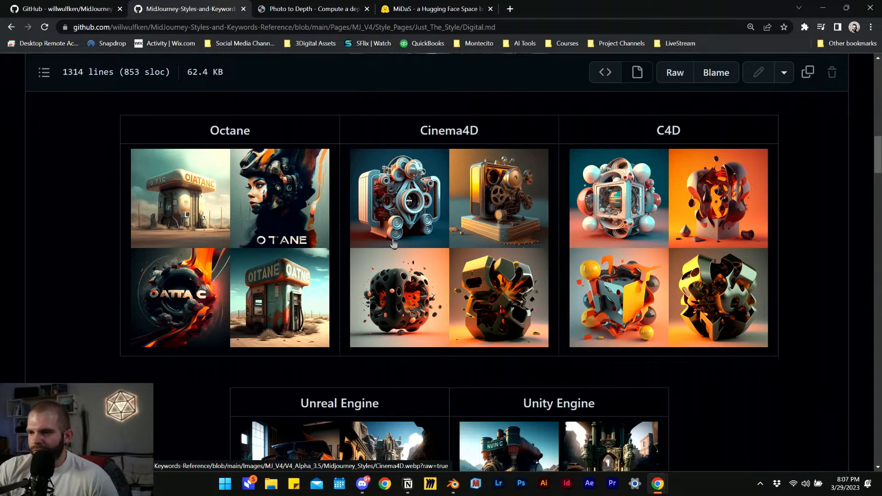
scroll(382, 237, down, 6)
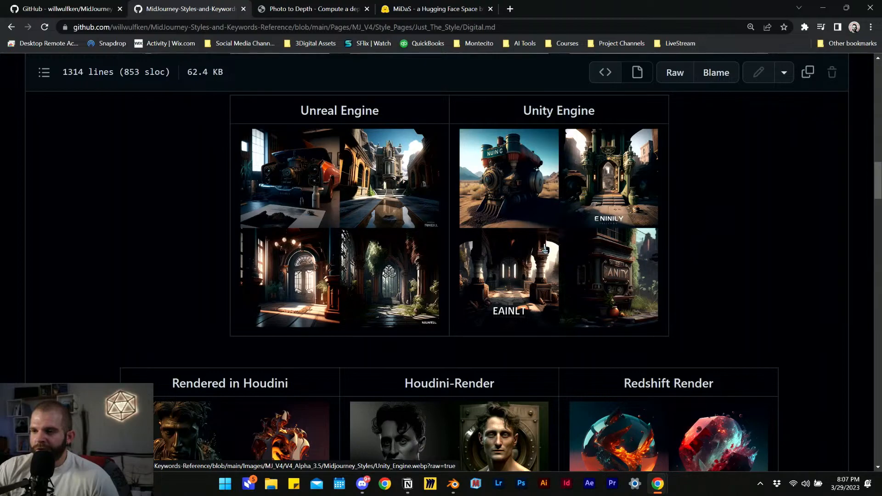
- Examine the Houdini, Redshift, Blender, Cycles, OptiX, Povray, Vray and CryEngine render samples in the Rendering Engines category
scroll(667, 225, down, 6)
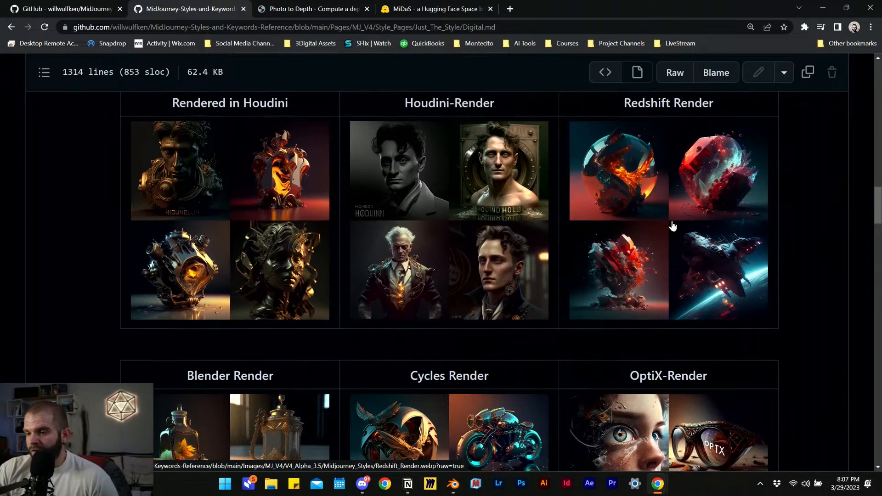
scroll(671, 226, up, 1)
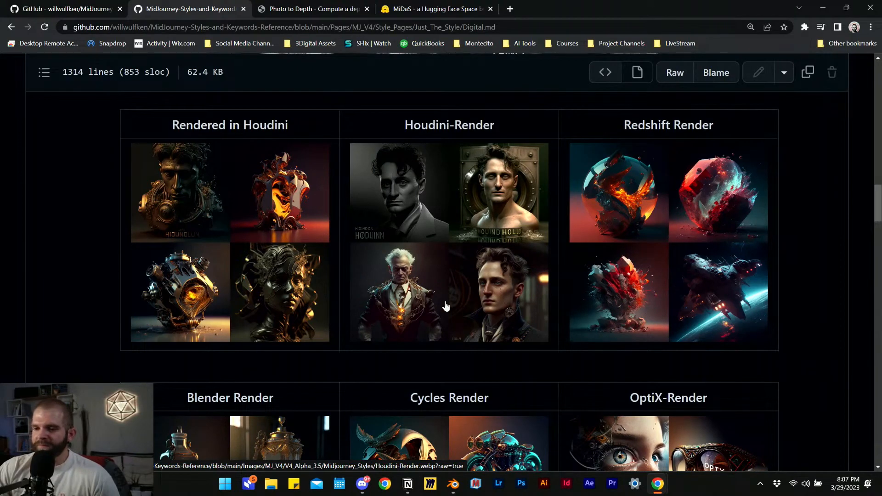
scroll(342, 272, down, 5)
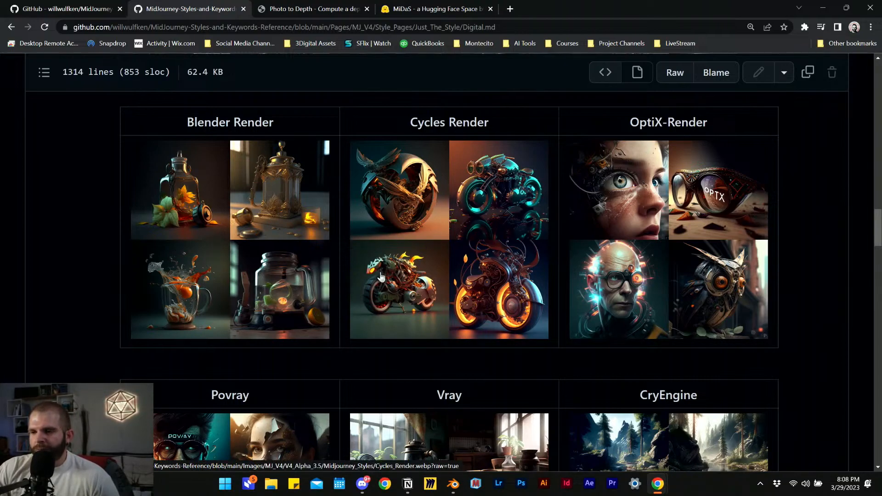
scroll(190, 281, down, 5)
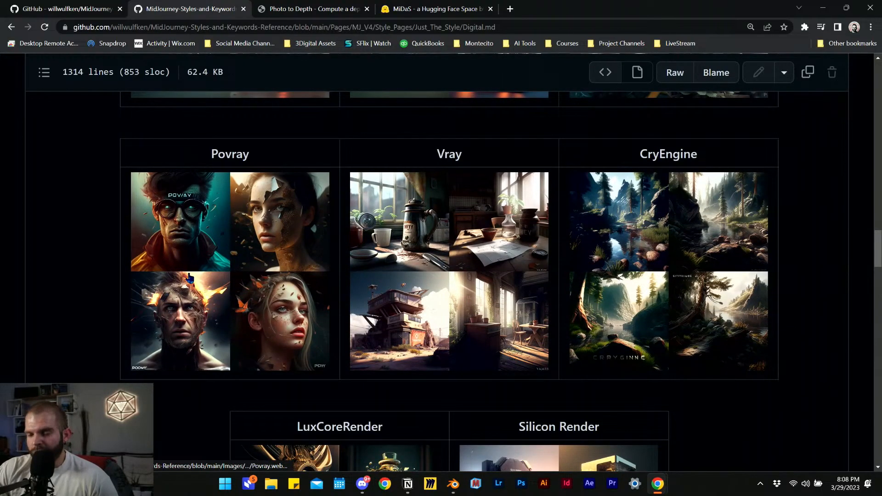
scroll(157, 275, down, 3)
scroll(482, 280, up, 2)
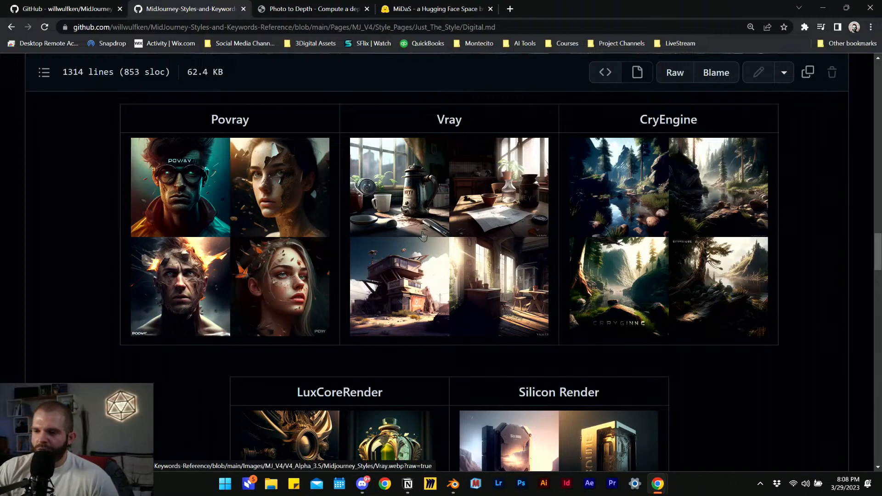
- Review the remaining rendering engine samples, from LuxCoreRender and MentalRay-Render through Zbrush and Sketchfab to Arnold Render
scroll(422, 236, down, 5)
scroll(421, 237, down, 5)
scroll(415, 270, down, 3)
scroll(408, 276, up, 3)
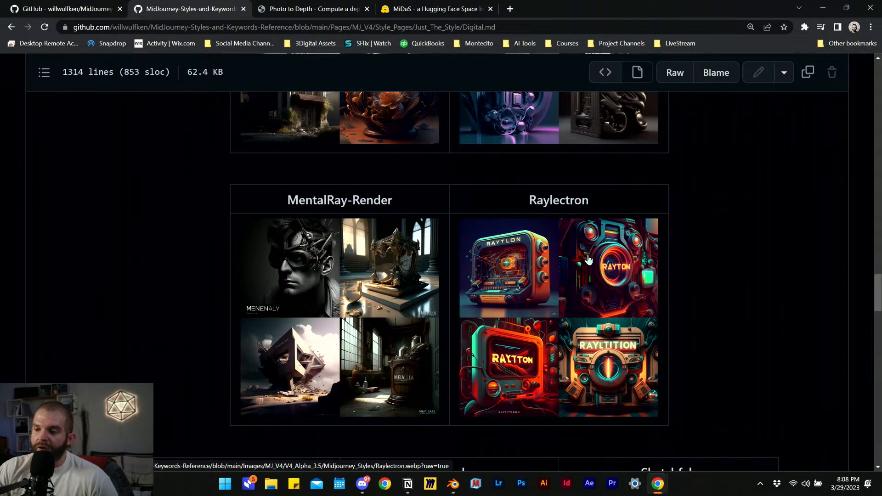
scroll(562, 267, down, 6)
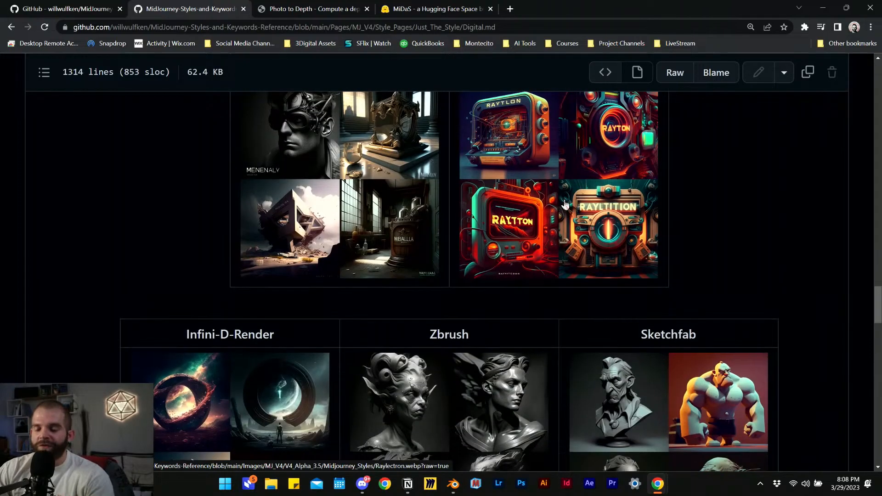
scroll(566, 209, down, 10)
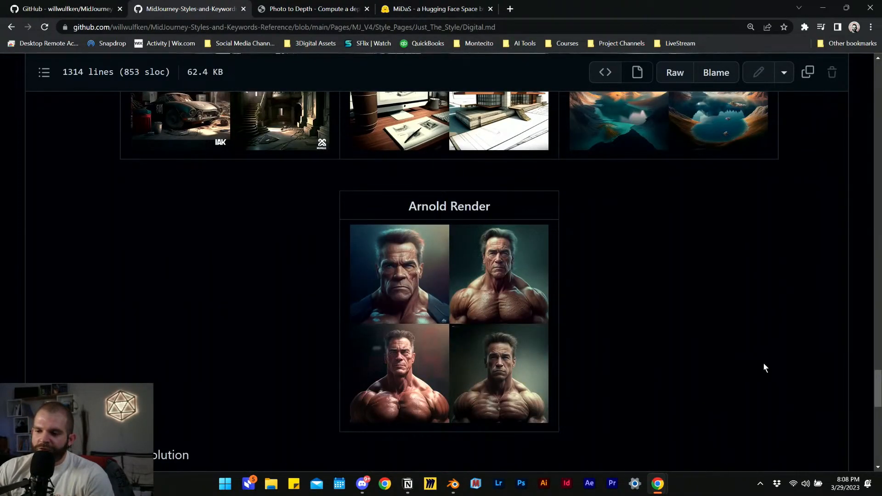
scroll(805, 372, down, 5)
scroll(652, 337, up, 5)
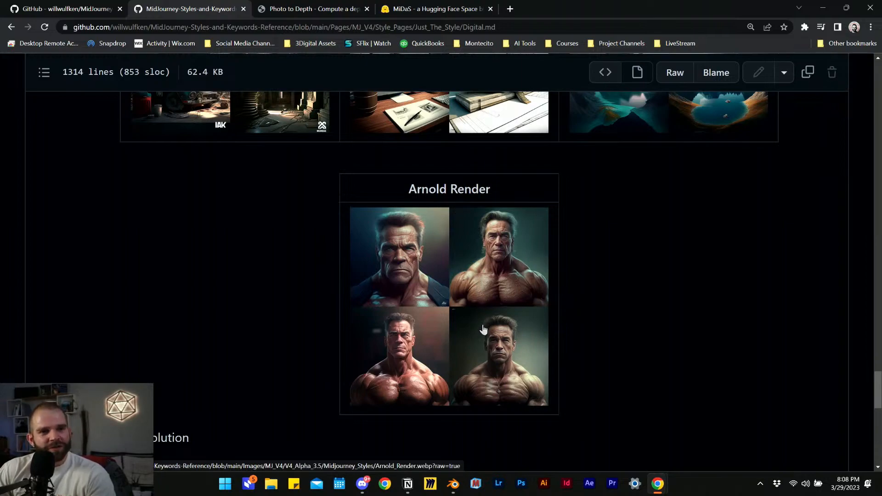
scroll(443, 299, down, 3)
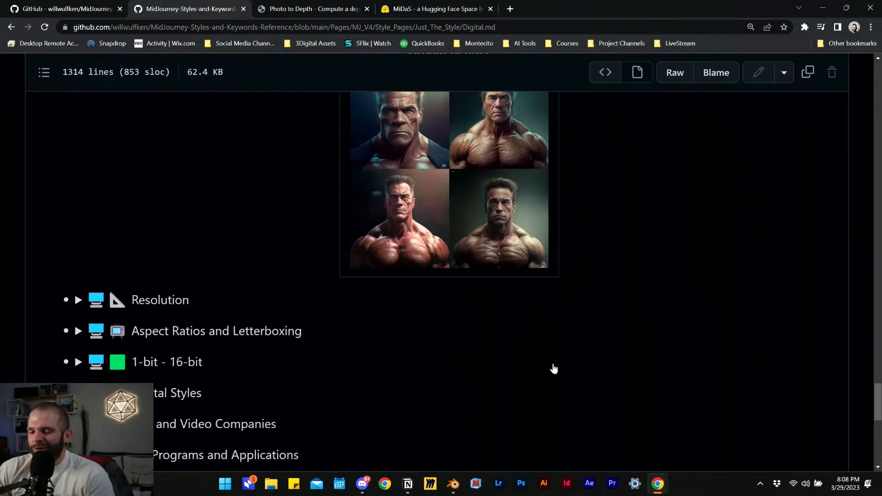
scroll(524, 384, up, 1)
- Switch to Discord and start a new /imagine command in the Midjourney Bot conversation
click(362, 483)
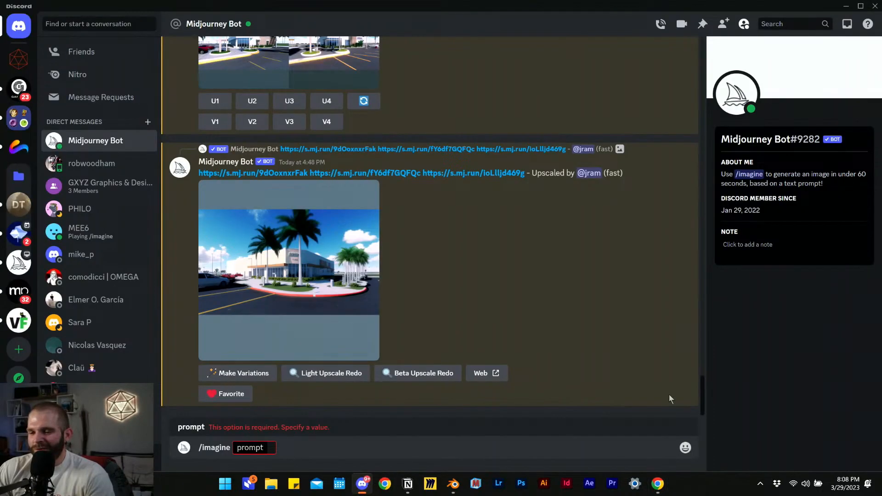
click(97, 139)
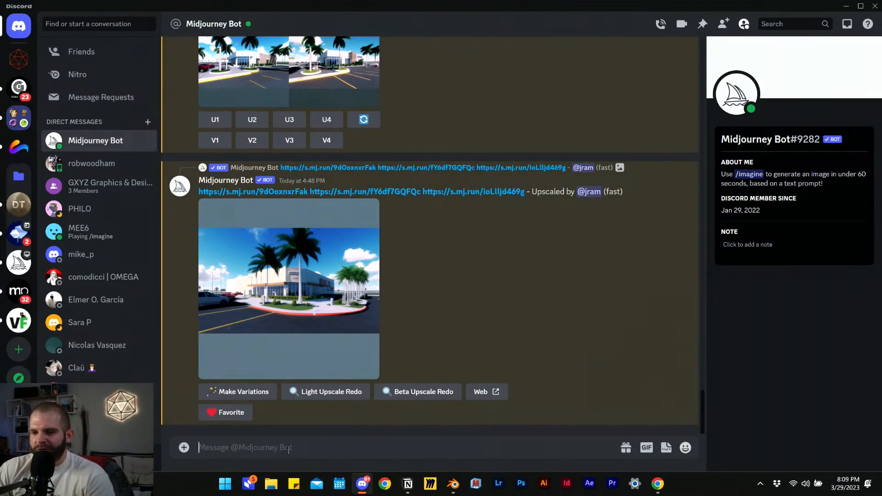
text(/)
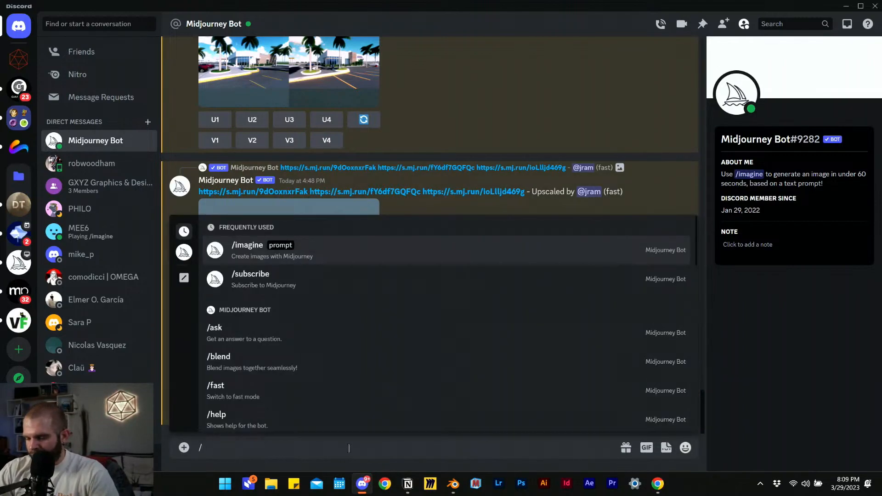
text(imagine)
key(Tab)
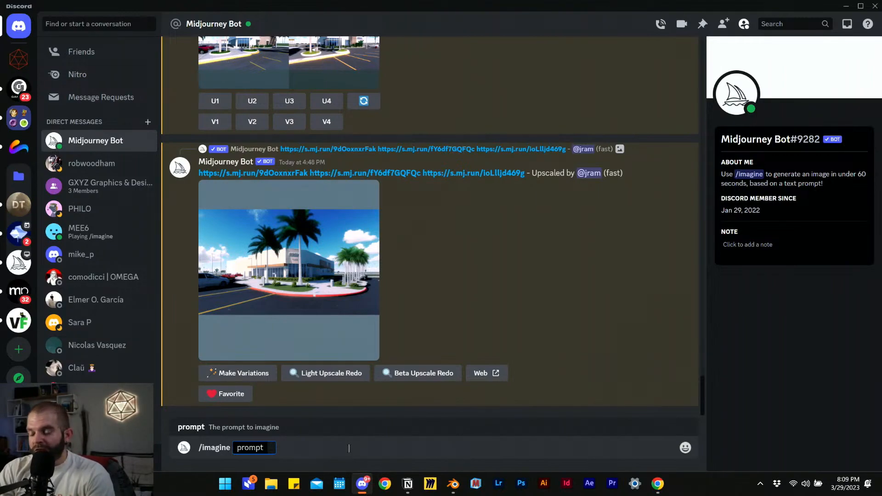
- Begin the image prompt with "interior of a parametric architecture pavilion,"
text(int)
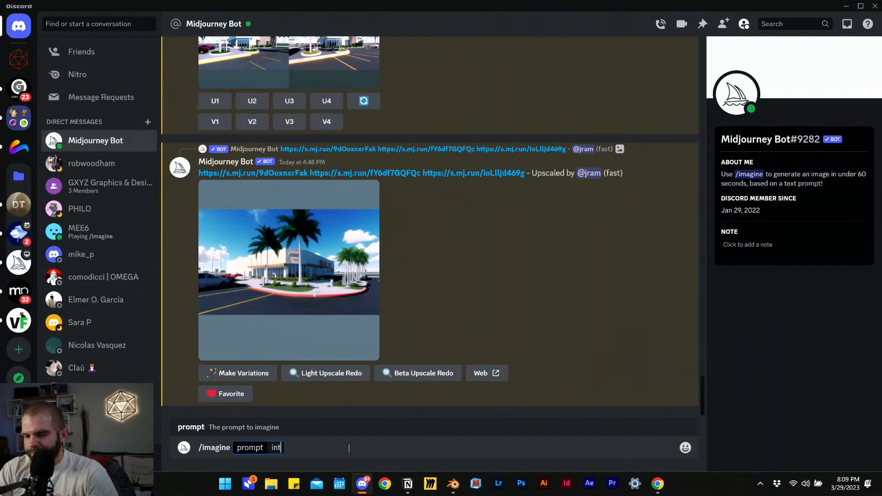
text(erior)
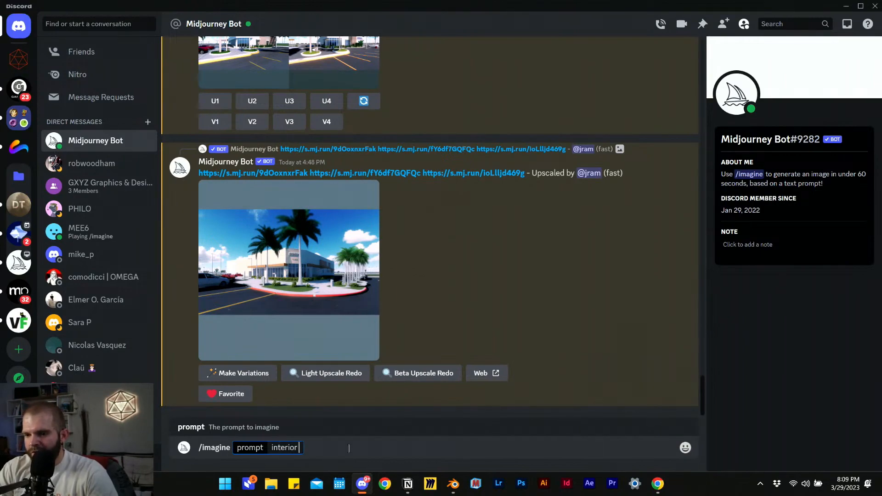
text( of a)
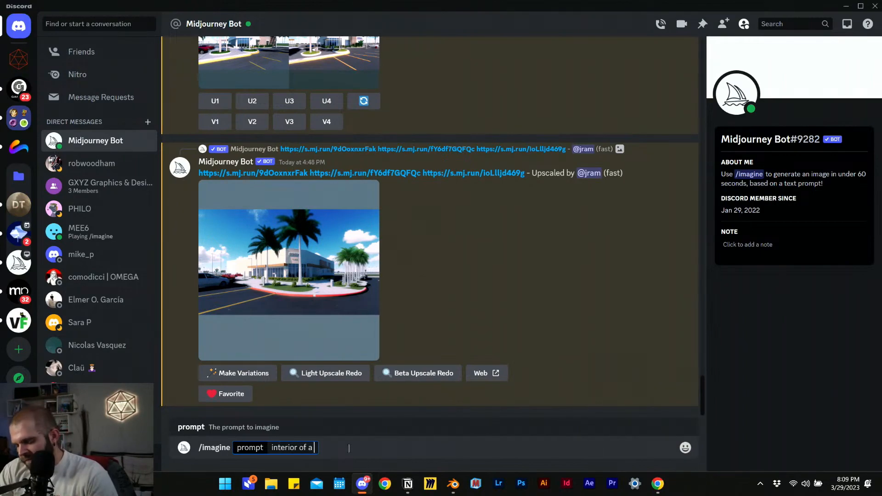
text( arc)
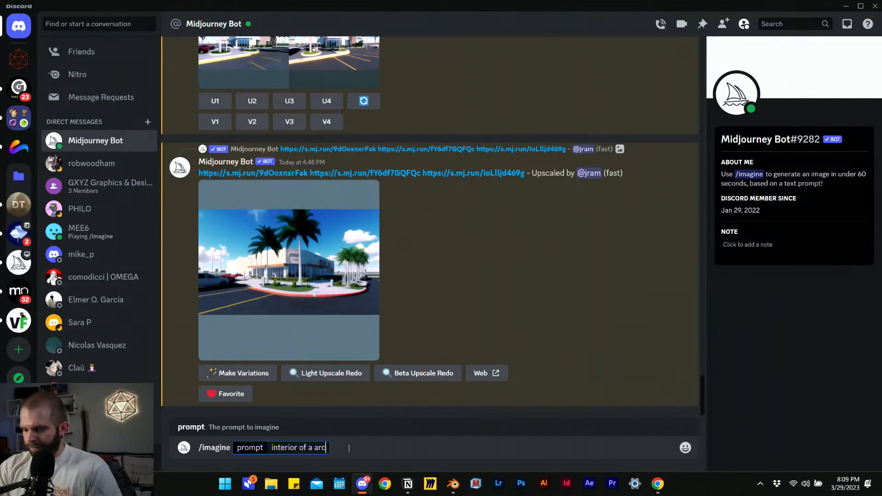
text(hi)
key(BackSpace)
key(BackSpace)
key(BackSpace)
key(BackSpace)
key(BackSpace)
key(BackSpace)
key(BackSpace)
key(BackSpace)
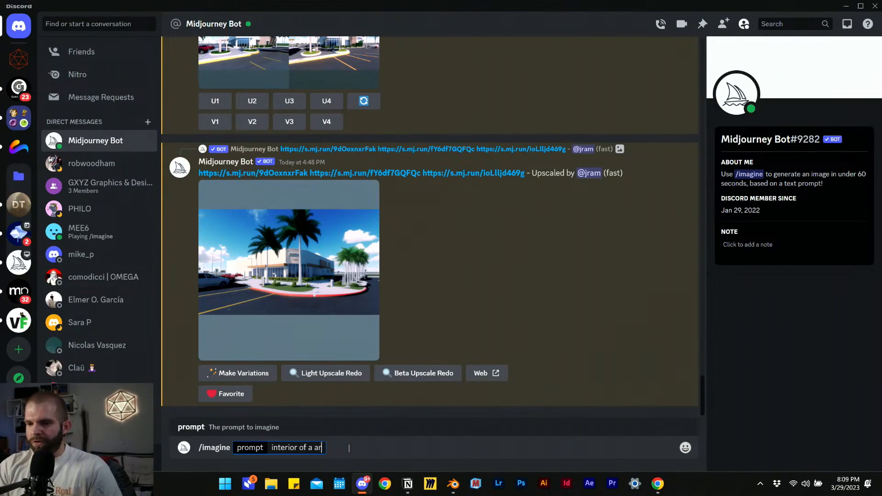
text(a )
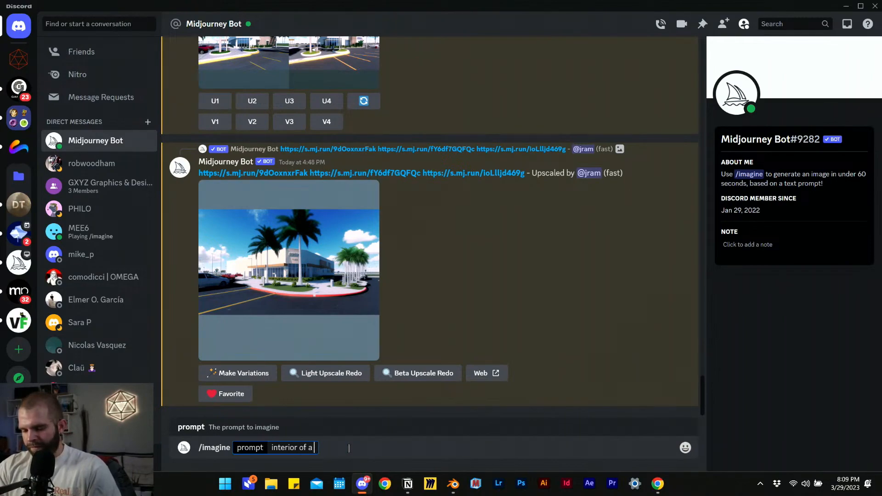
text(parametric )
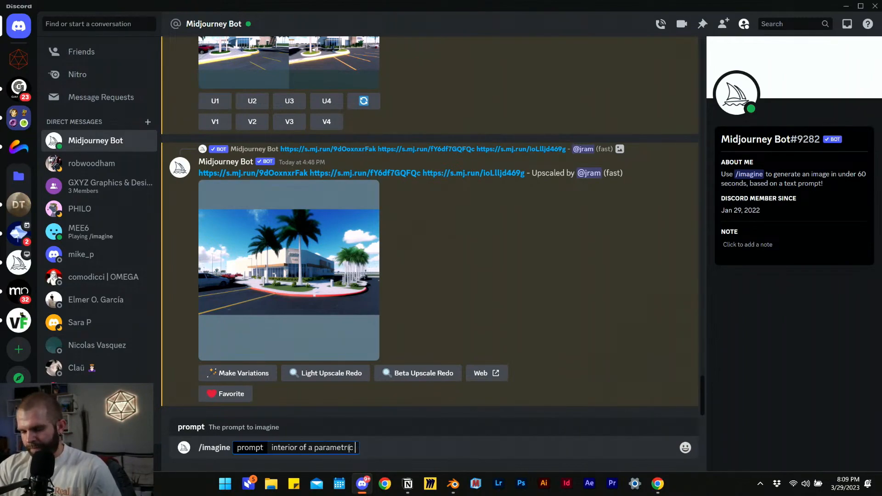
text(architecture pavilion,)
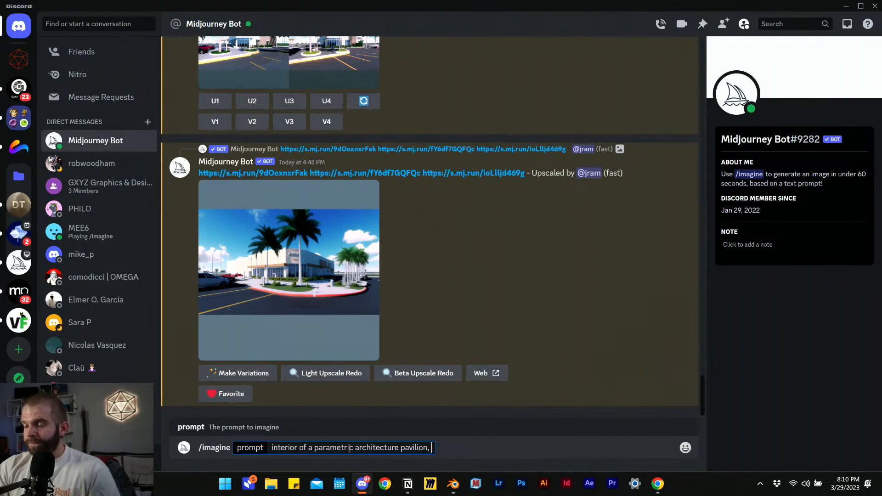
- Extend the image prompt with "modular design, cavern feel, space for meditation and contemplation,"
text(modular design, cavern)
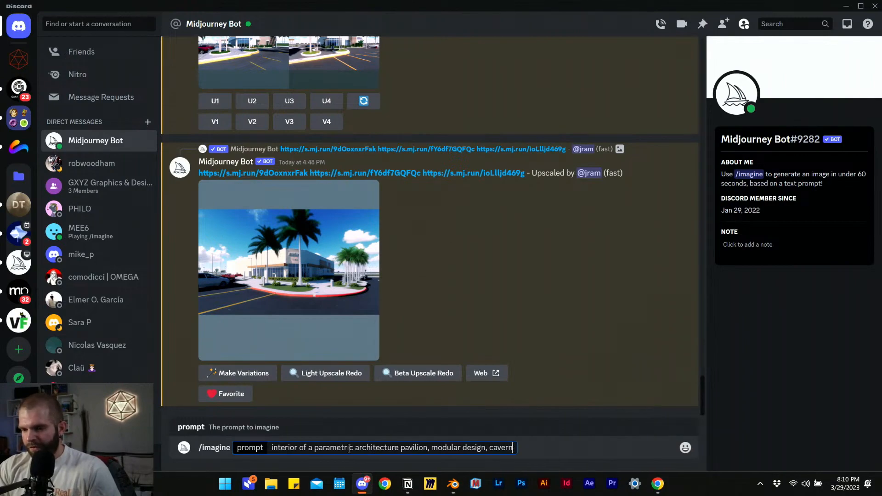
text( feel,)
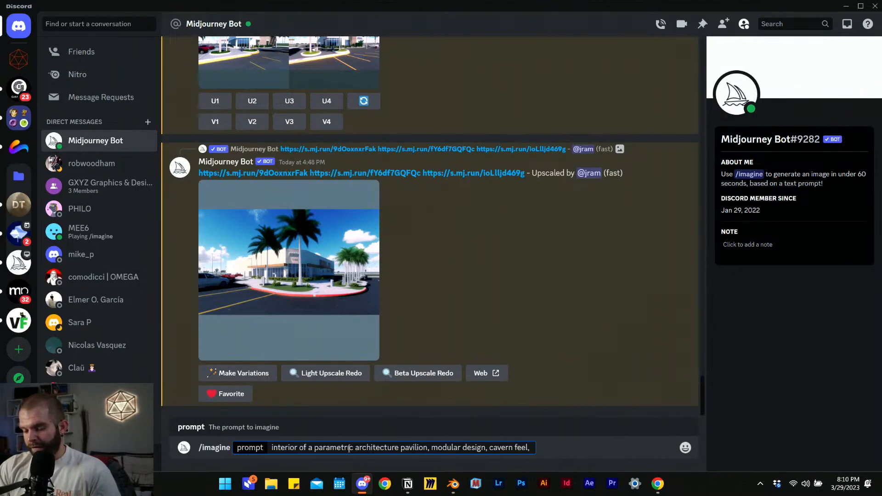
text(space fo)
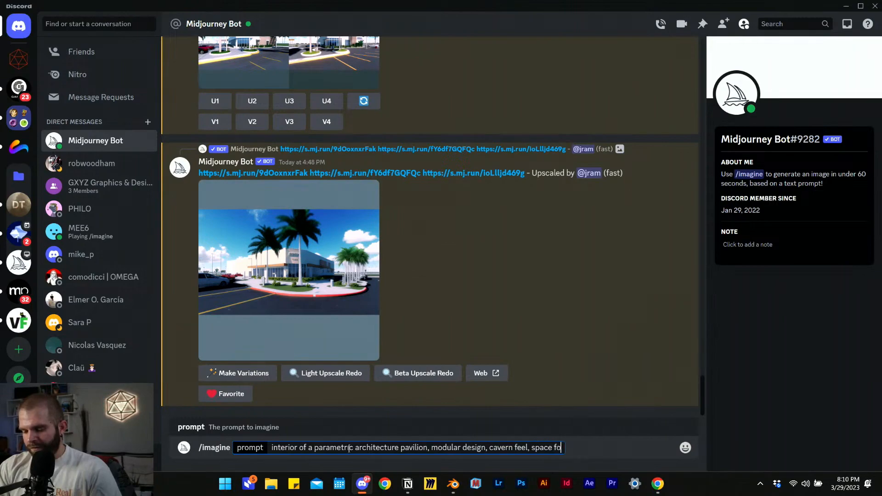
text(r meditatio)
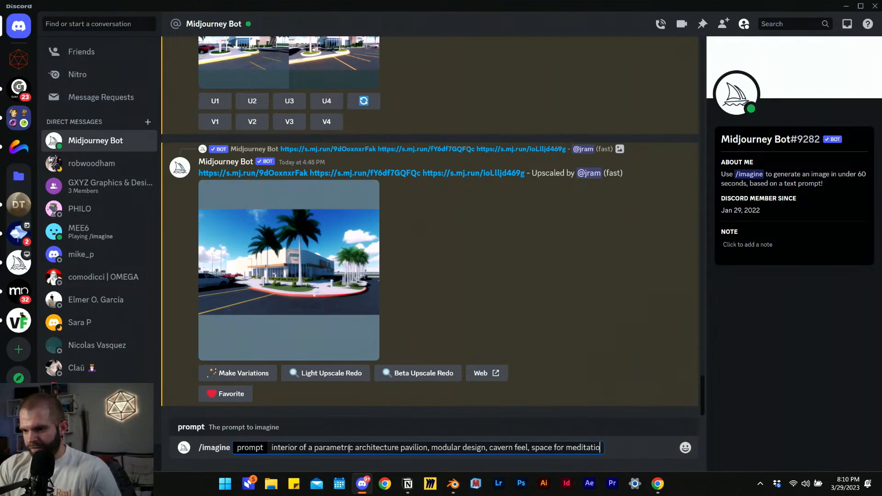
text(n and contem)
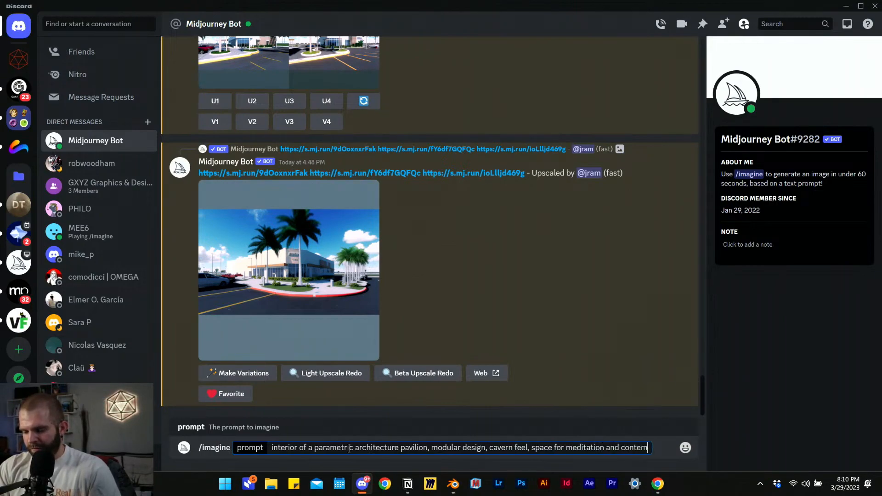
text(plation,)
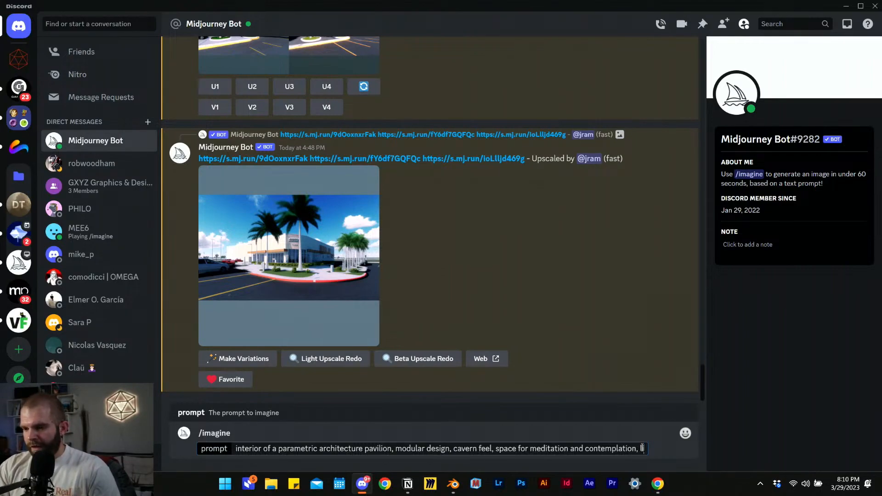
- Add the lighting description "ambient lighting, sky light perforating through ceiling," to the prompt
text(ambient)
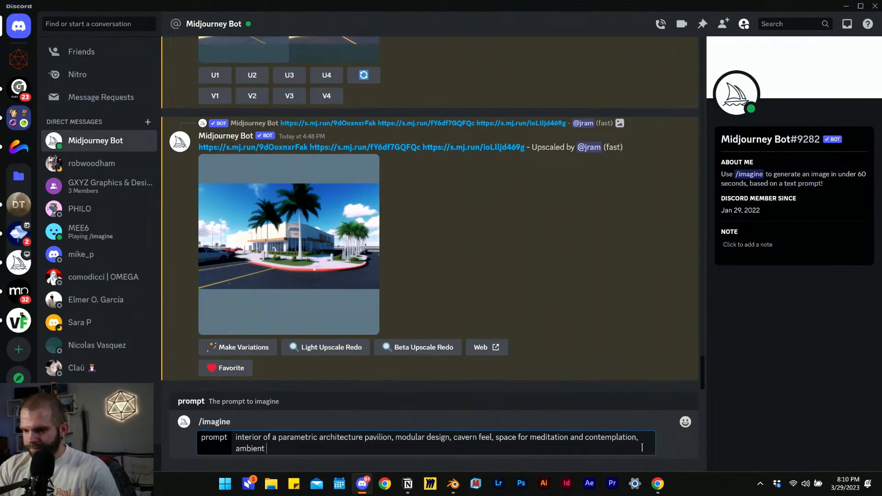
text( lighting, )
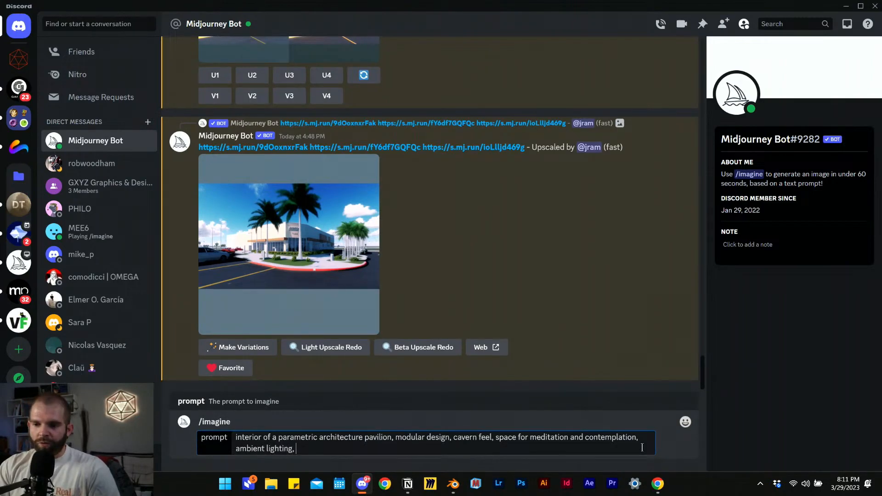
text(s)
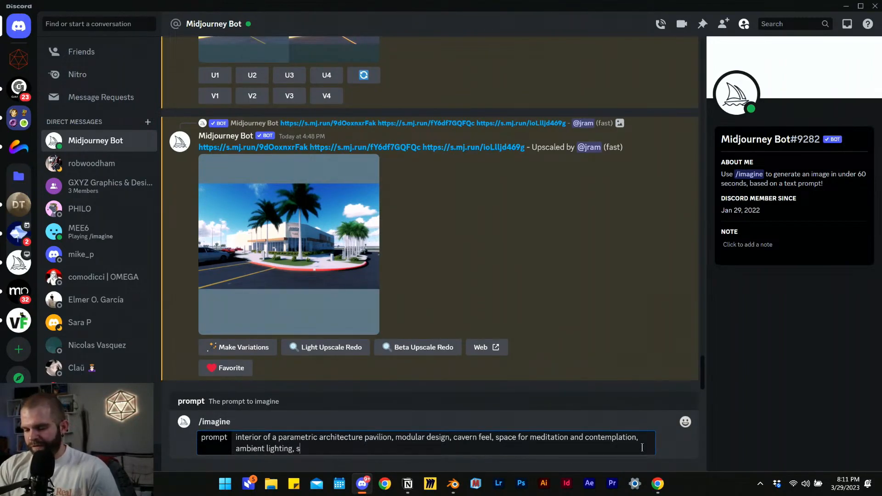
text(ky light per)
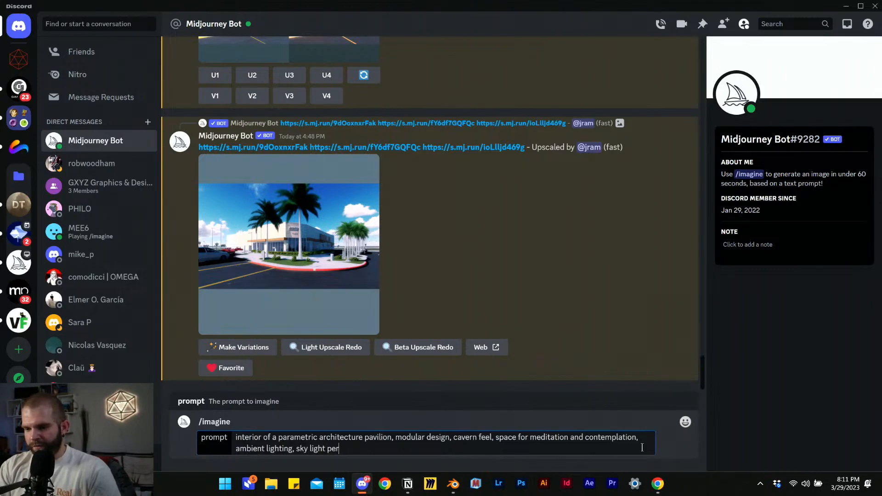
text(forating through ceiling,)
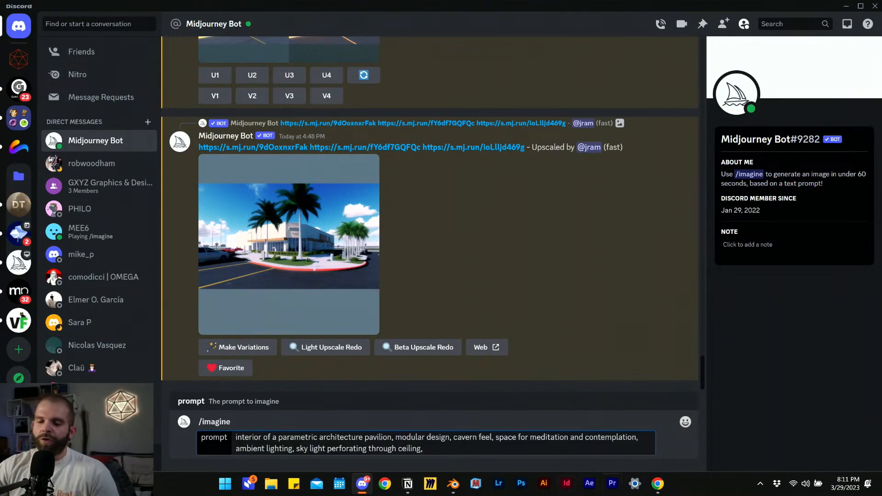
- Switch to the MidJourney styles reference in Chrome and copy the "Infini-D-Render" keyword from the rendering engine samples
mouse_move(658, 483)
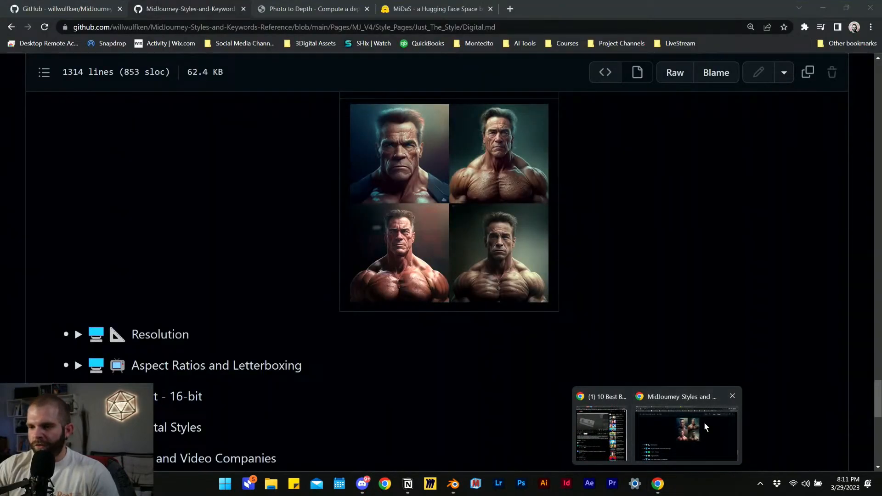
click(704, 423)
scroll(607, 351, up, 7)
scroll(617, 383, up, 1)
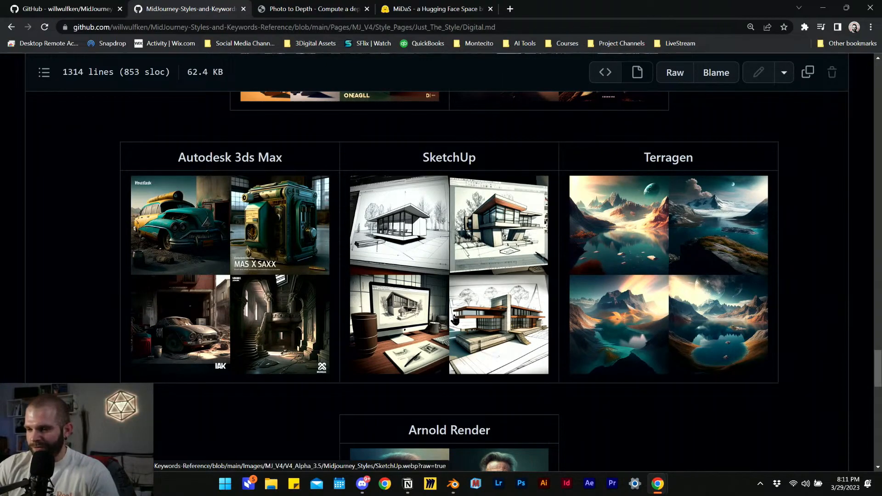
scroll(452, 317, up, 5)
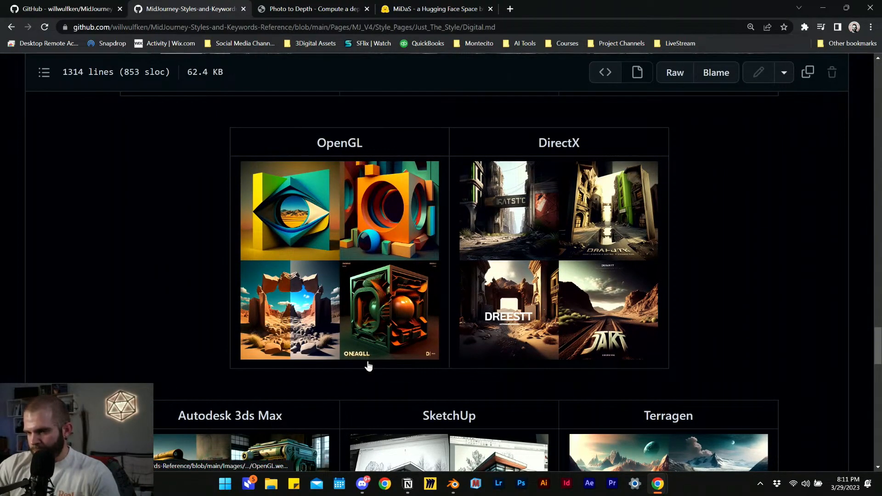
scroll(368, 365, up, 1)
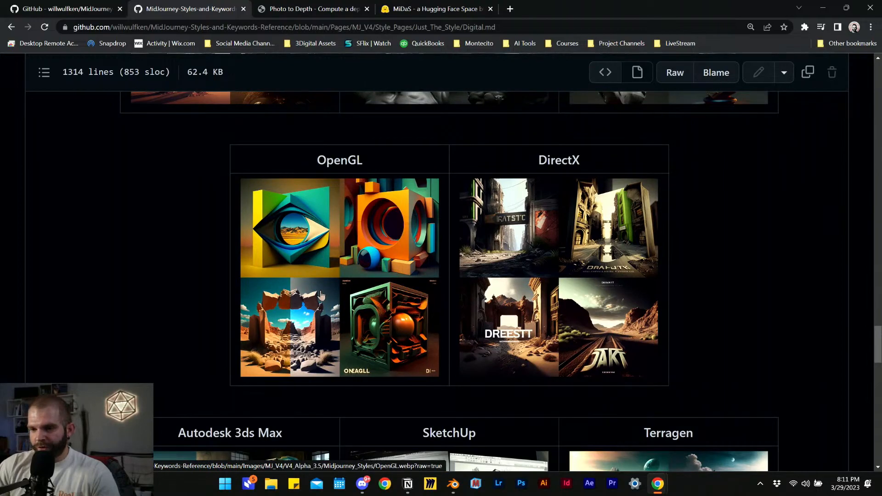
scroll(322, 294, up, 5)
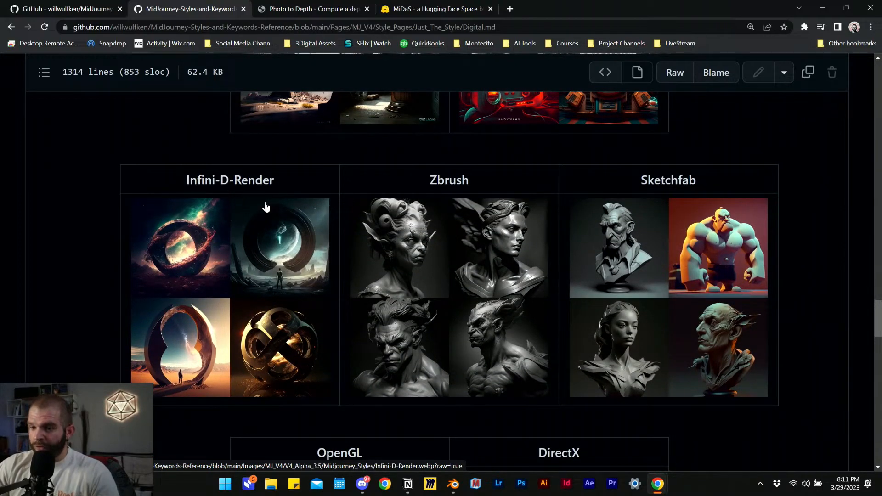
drag(186, 180, 274, 186)
key(ctrl+c)
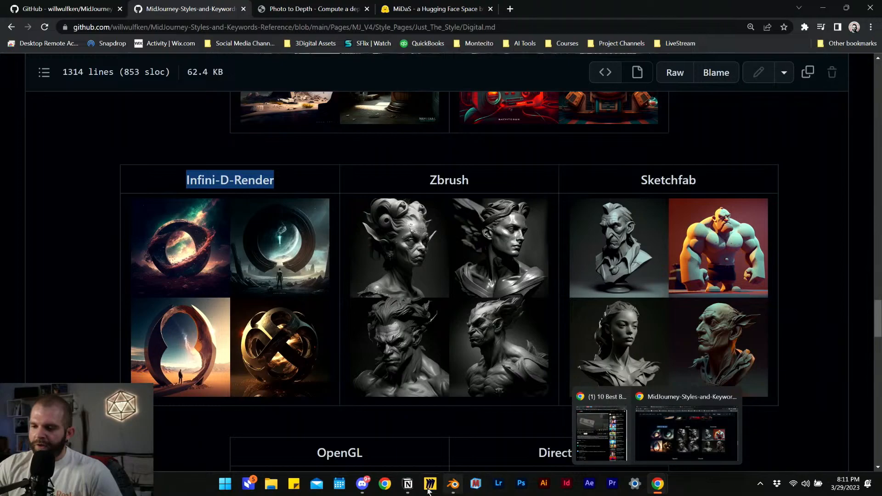
- Check the neighbouring render samples, return to Discord, and append the copied "Infini-D-Render" plus ", opengl," to the prompt
scroll(535, 416, up, 6)
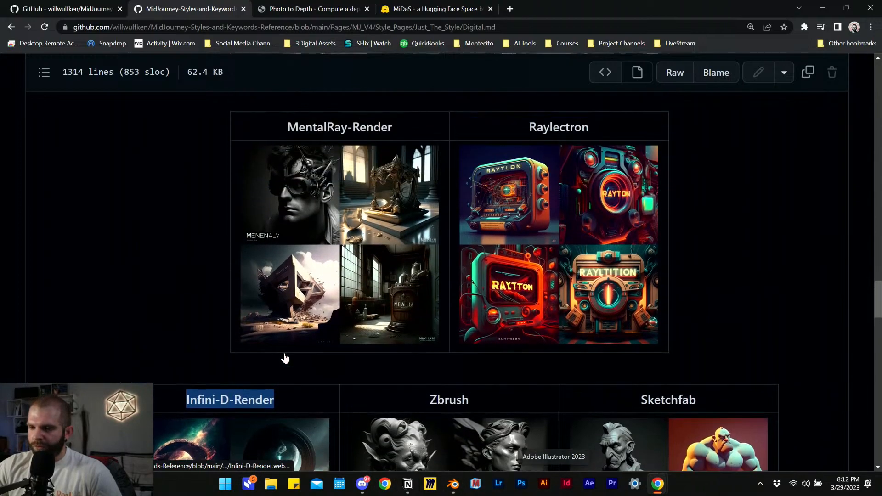
scroll(370, 371, up, 3)
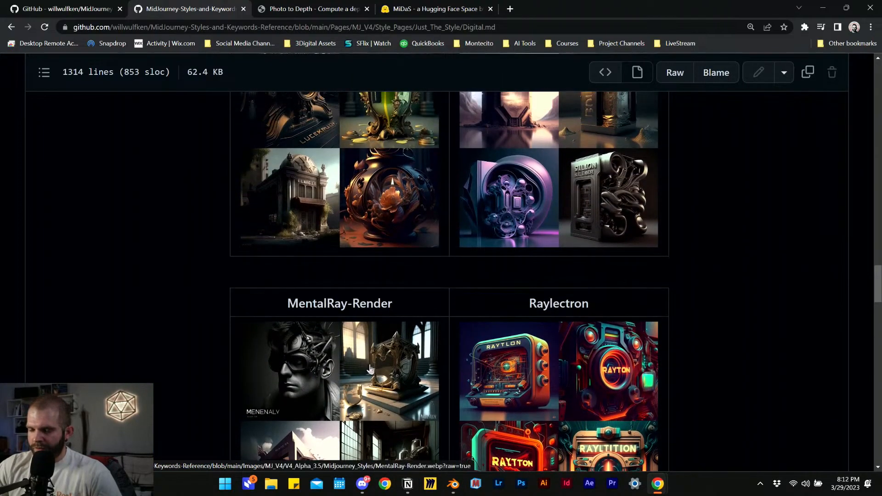
scroll(375, 369, up, 3)
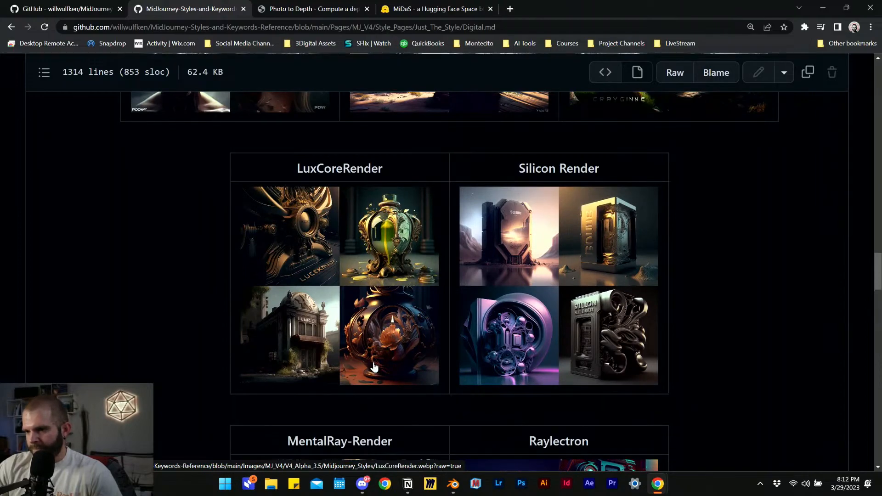
scroll(374, 363, down, 15)
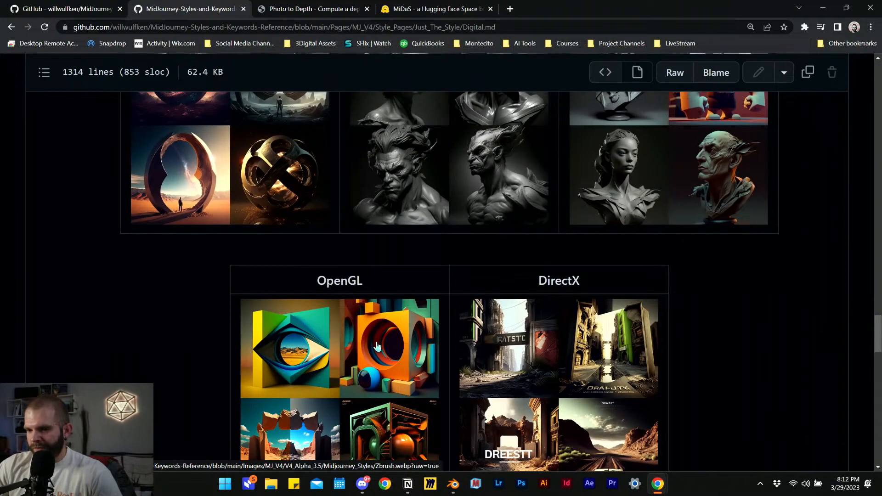
scroll(376, 346, down, 3)
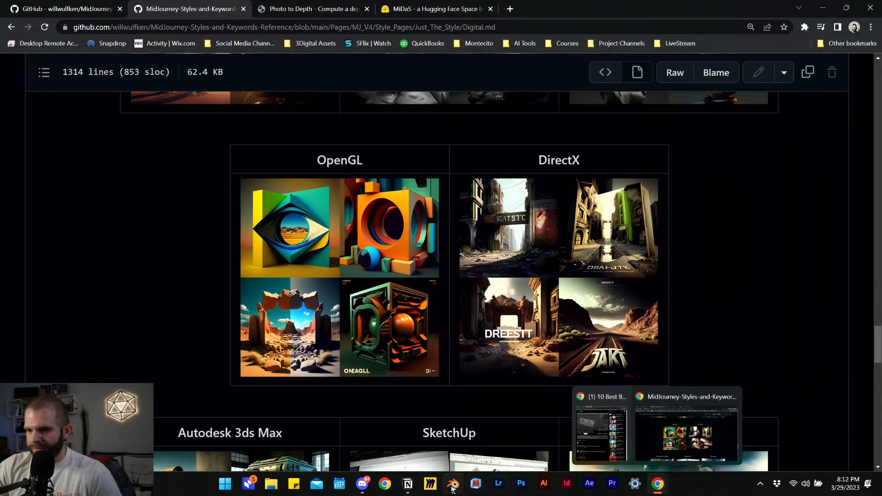
click(361, 487)
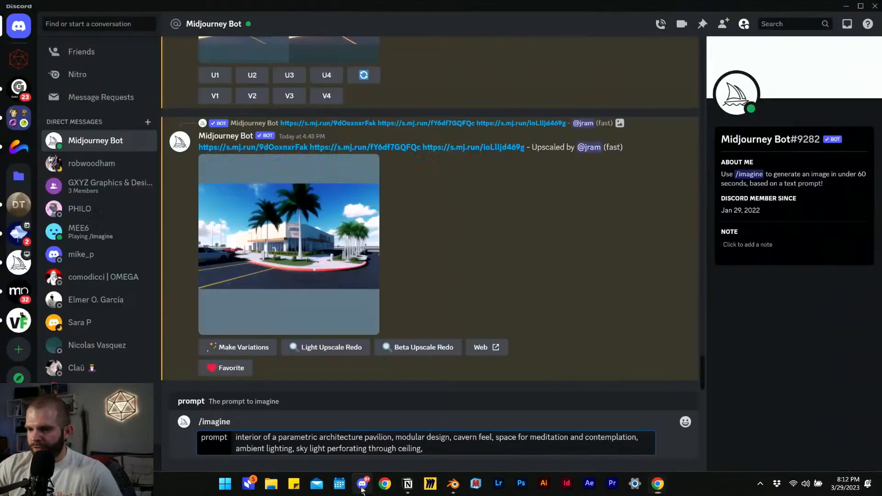
key(ctrl+v)
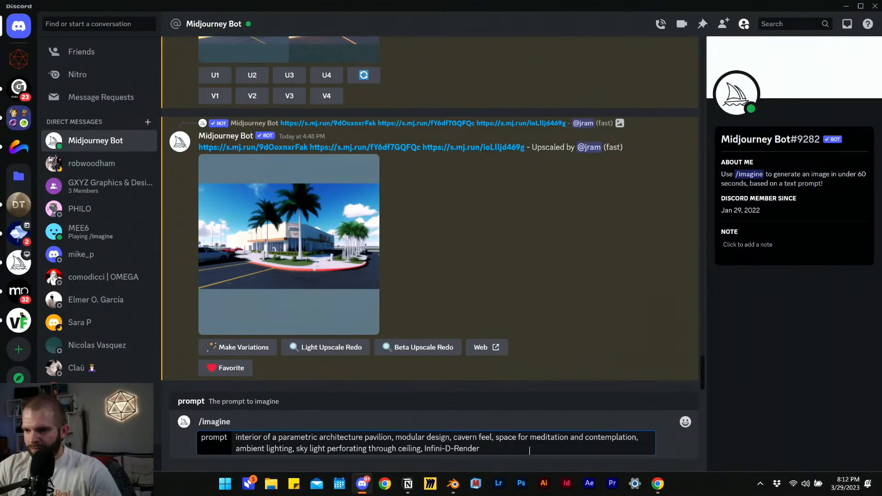
text(, opengl,)
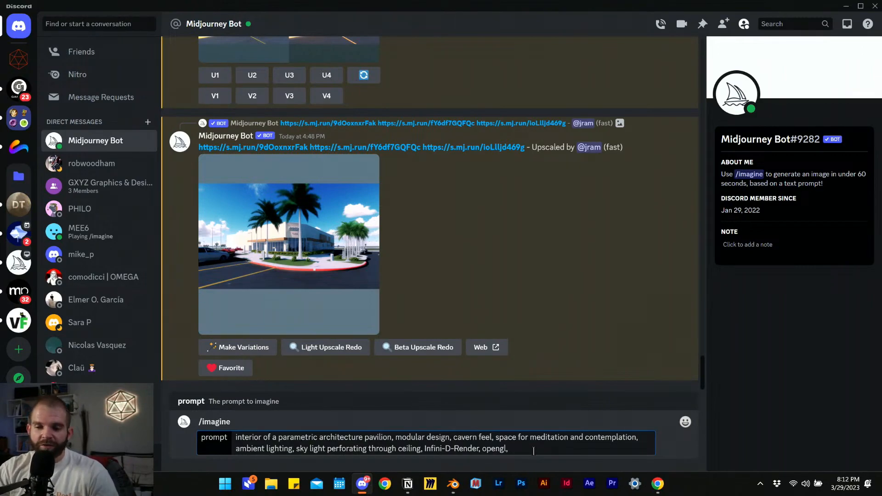
- Submit the prompt without its trailing comma and view the generated image grid enlarged
key(BackSpace)
key(BackSpace)
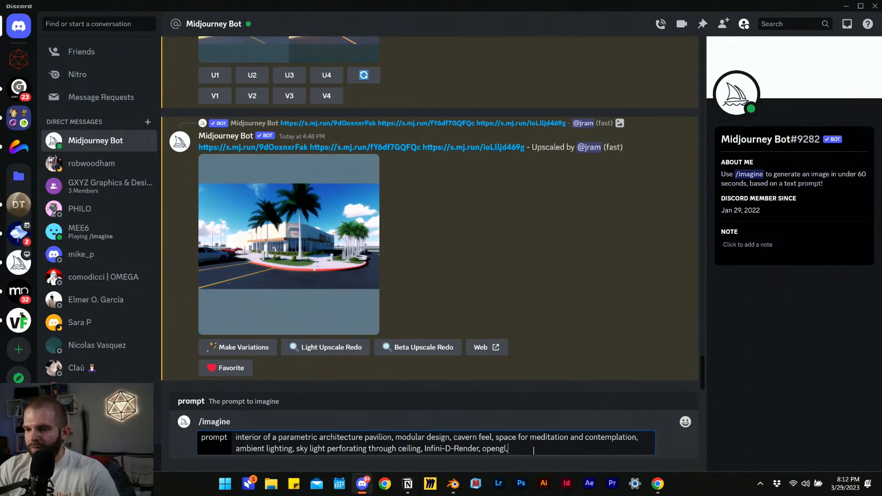
key(Return)
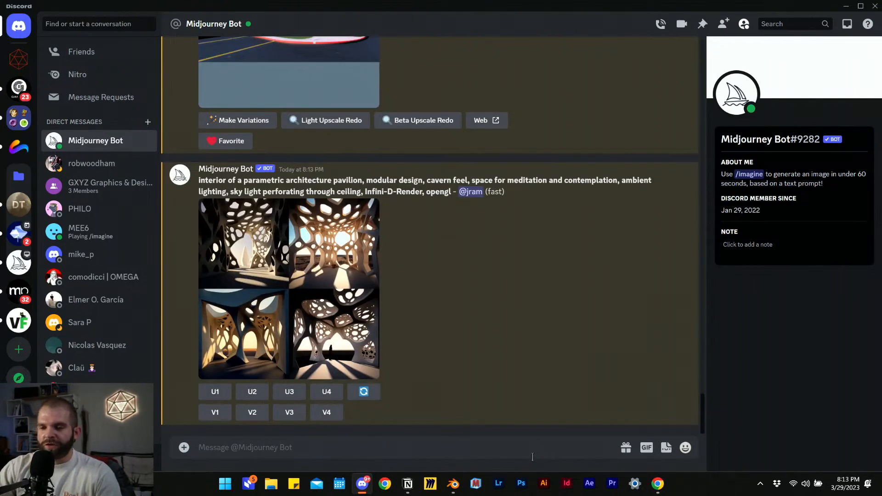
click(305, 301)
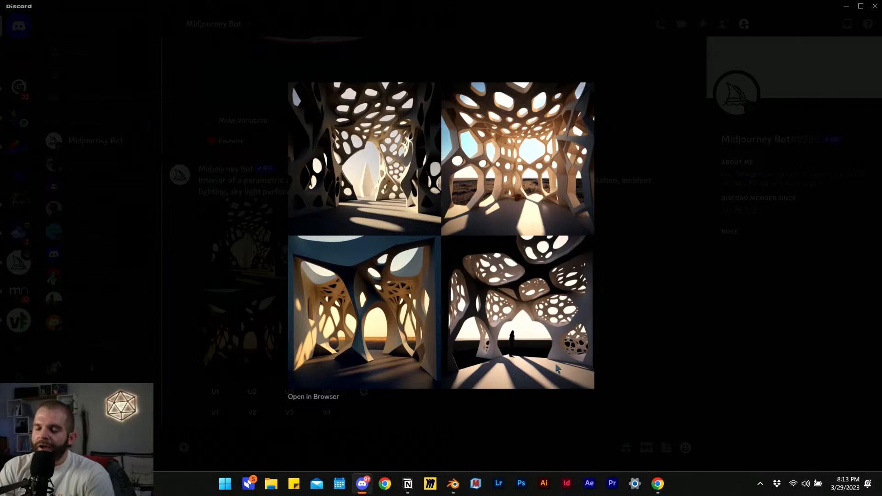
click(606, 277)
- Copy the prompt text from the generated result and paste it into a new /imagine command
drag(199, 180, 454, 192)
key(ctrl+c)
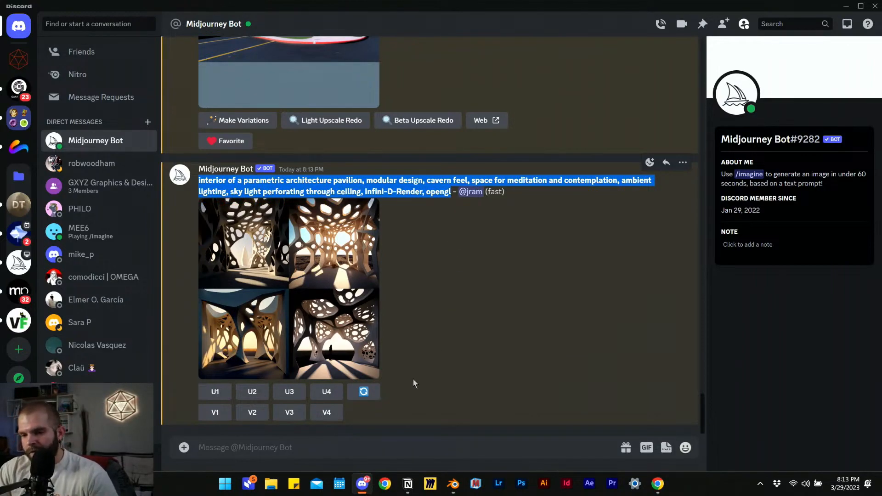
click(310, 447)
text(/)
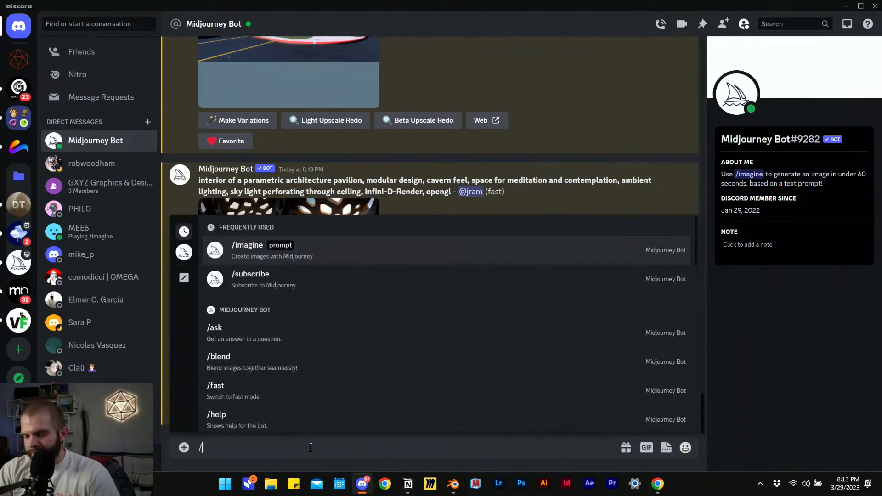
click(343, 246)
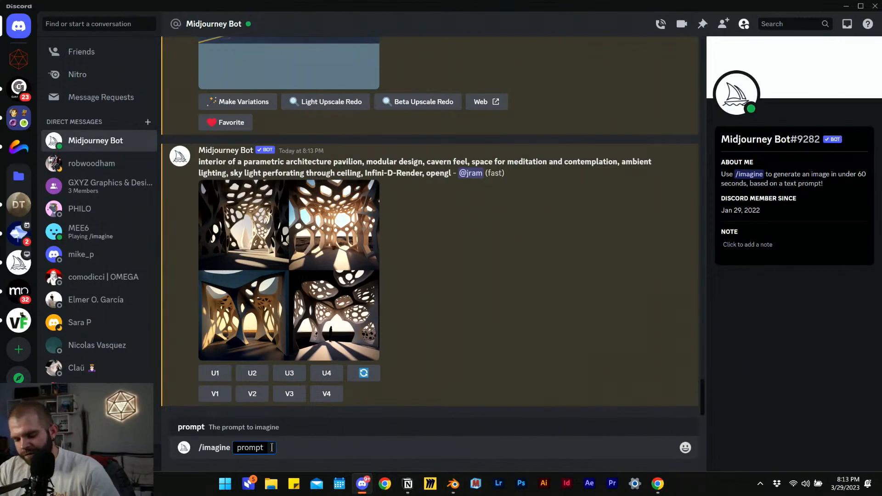
key(ctrl+v)
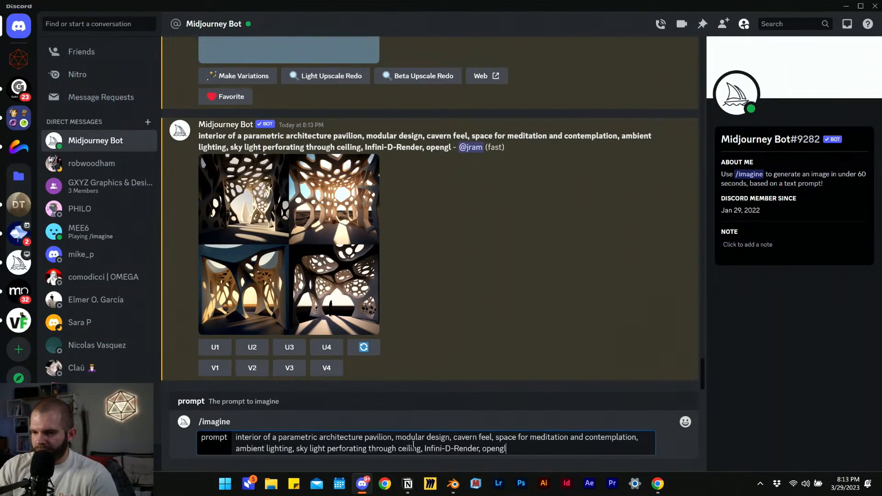
- Replace "sky light perforating through ceiling" in the prompt with "translucent cloth mesh wrapped around pavilion" and submit it
drag(296, 449, 420, 450)
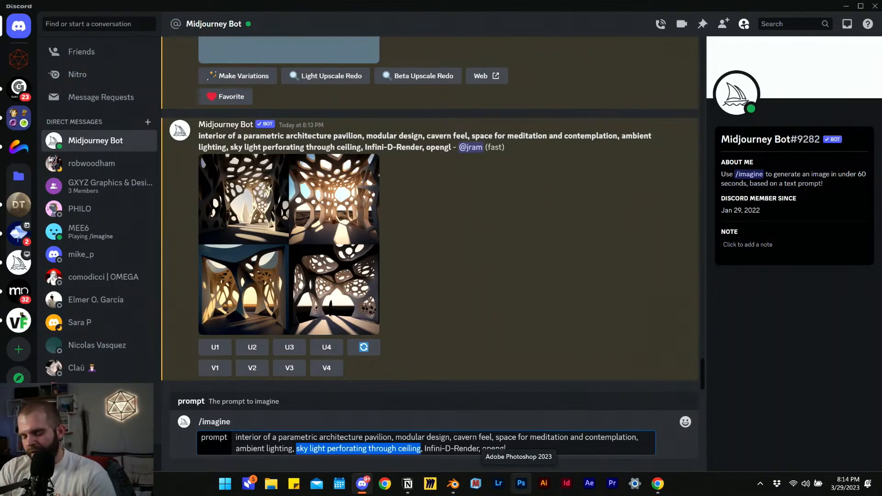
text(cloth mesh)
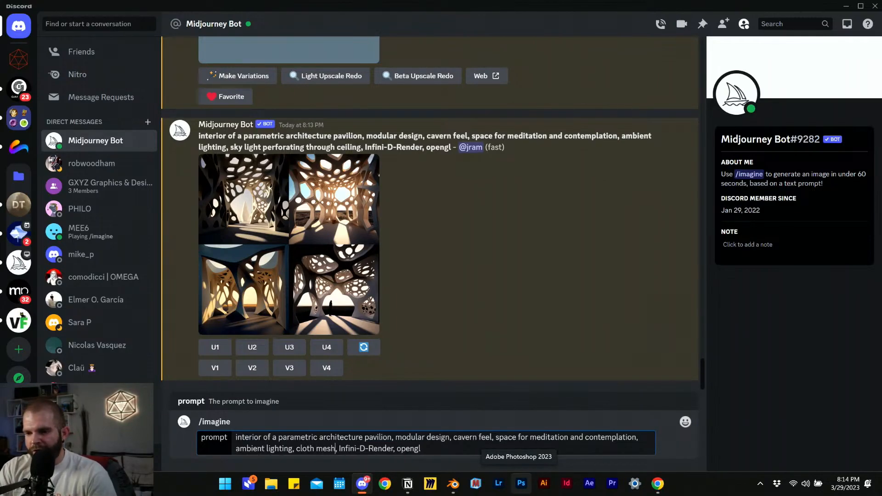
key(BackSpace)
key(BackSpace)
key(BackSpace)
key(BackSpace)
key(BackSpace)
key(BackSpace)
key(BackSpace)
key(BackSpace)
key(BackSpace)
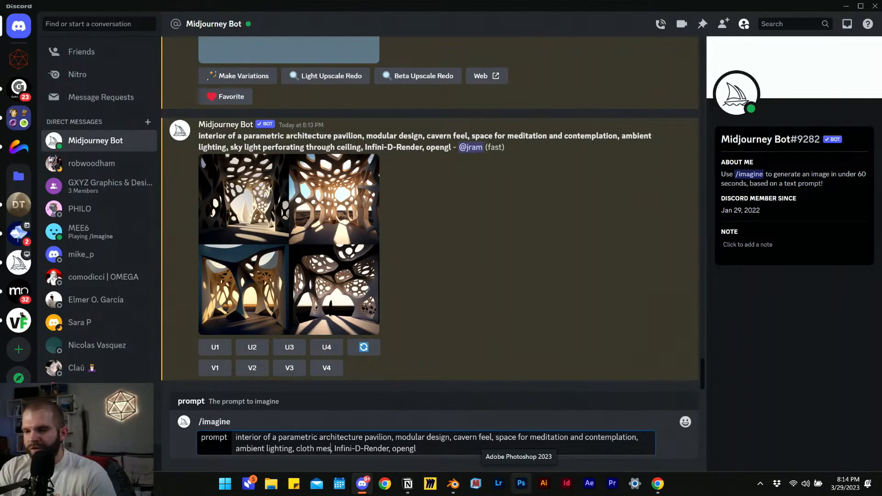
text(tr)
key(BackSpace)
key(BackSpace)
key(BackSpace)
text(translucent cl)
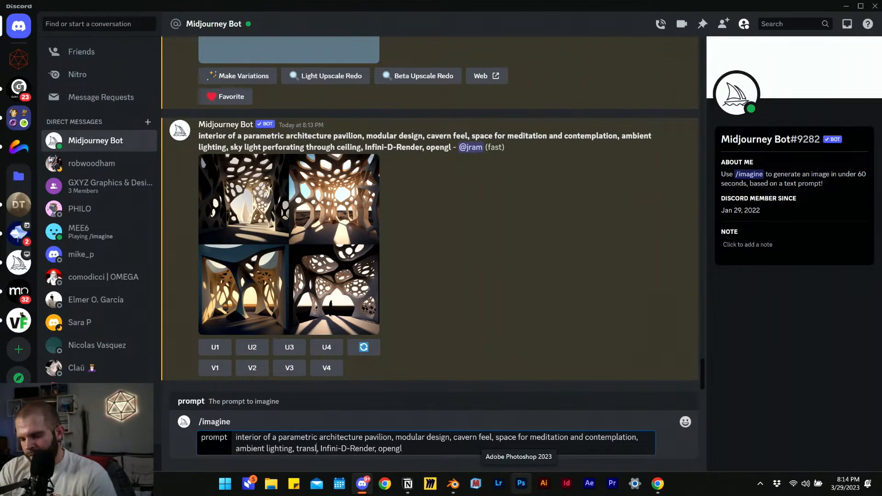
text(oth mesh wrap)
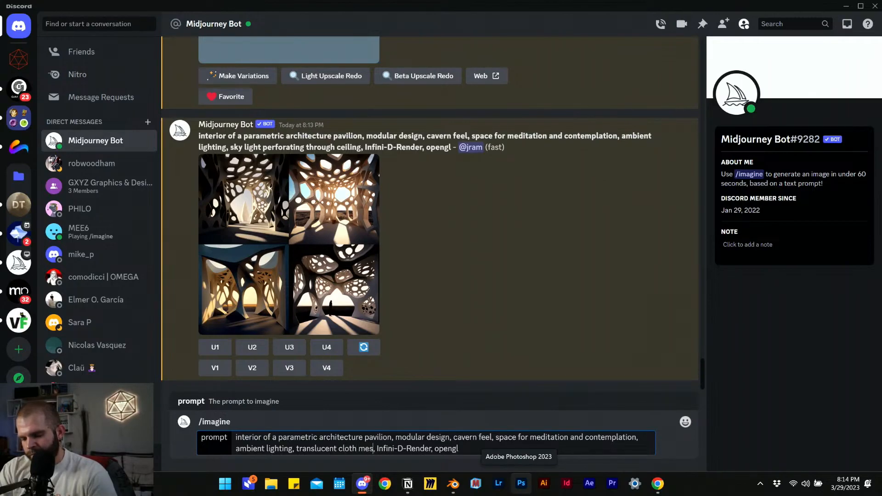
text(ped )
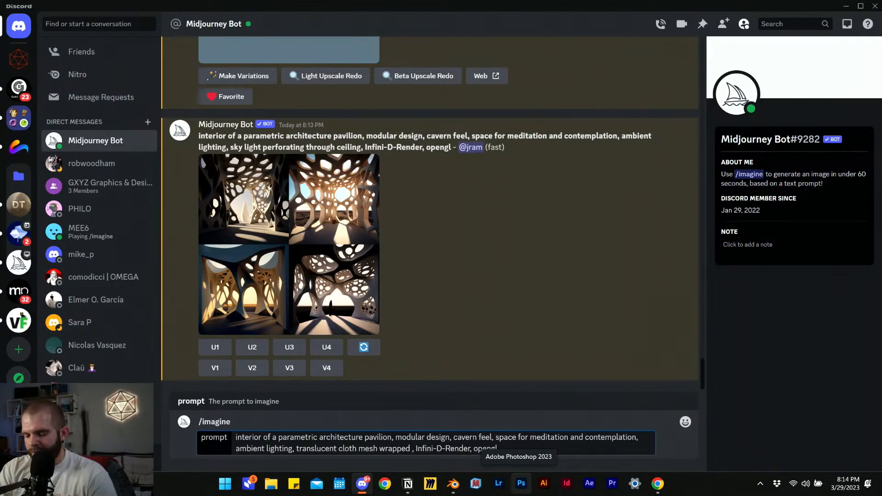
text(around)
key(BackSpace)
text(pavilion)
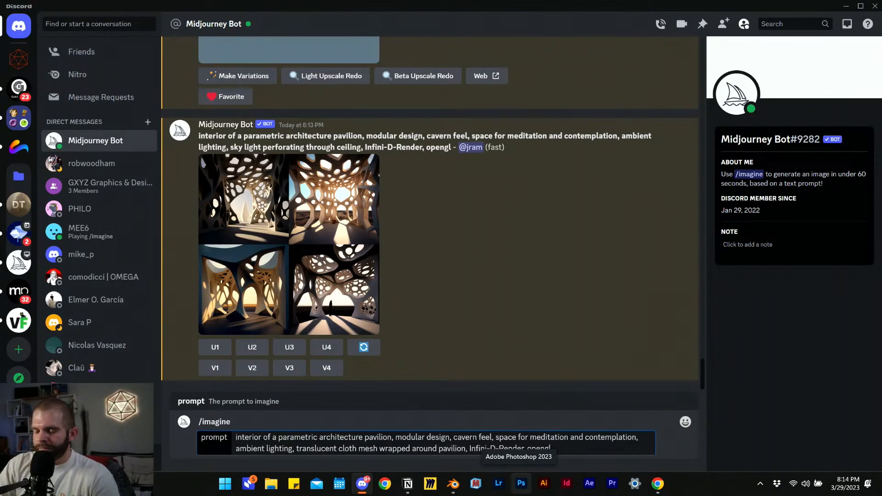
key(Return)
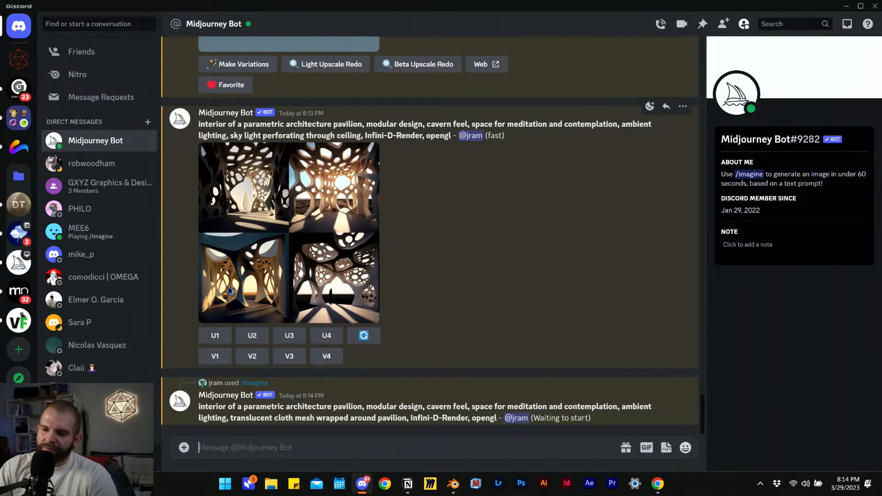
- Request variations of images 1 and 2 from the previous skylight-prompt image grid
scroll(273, 227, up, 3)
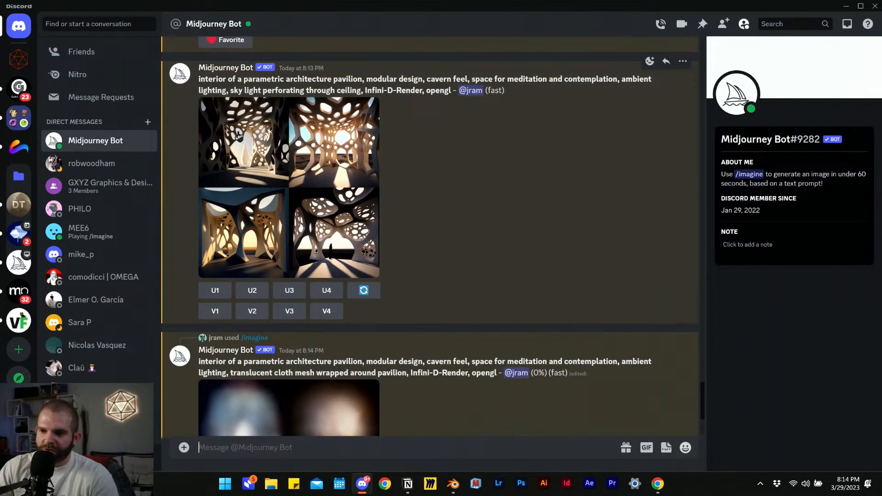
click(215, 311)
click(252, 311)
- Examine the image grid generated from the translucent cloth mesh prompt in the enlarged view and close it
scroll(387, 223, down, 6)
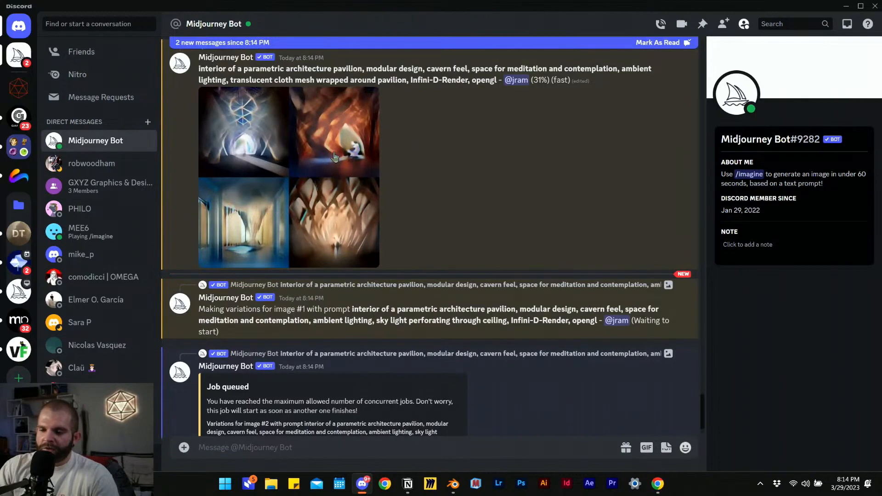
scroll(328, 171, up, 1)
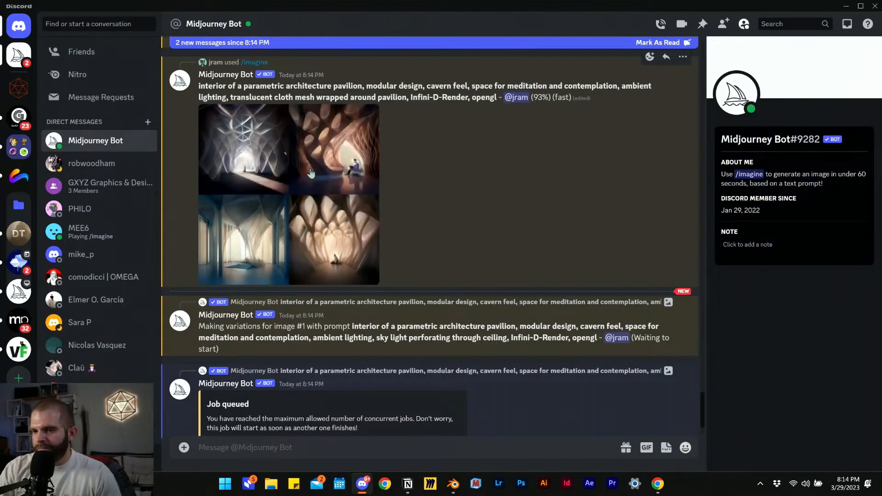
click(299, 178)
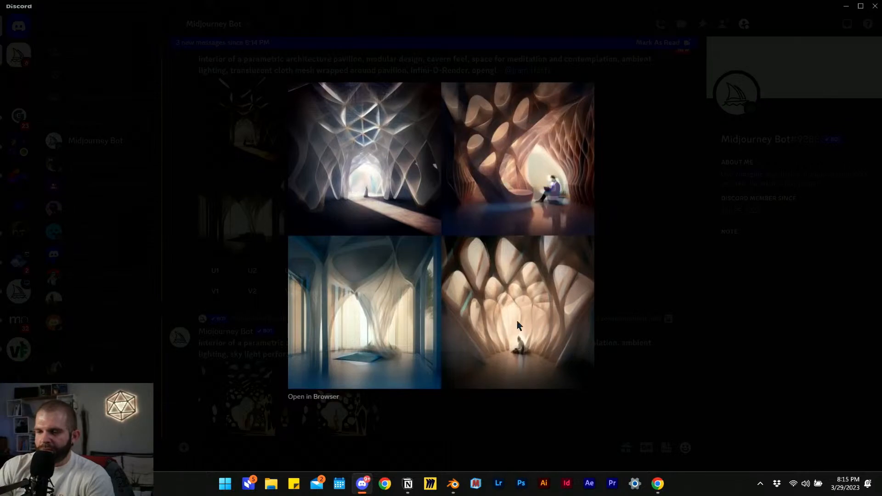
click(633, 249)
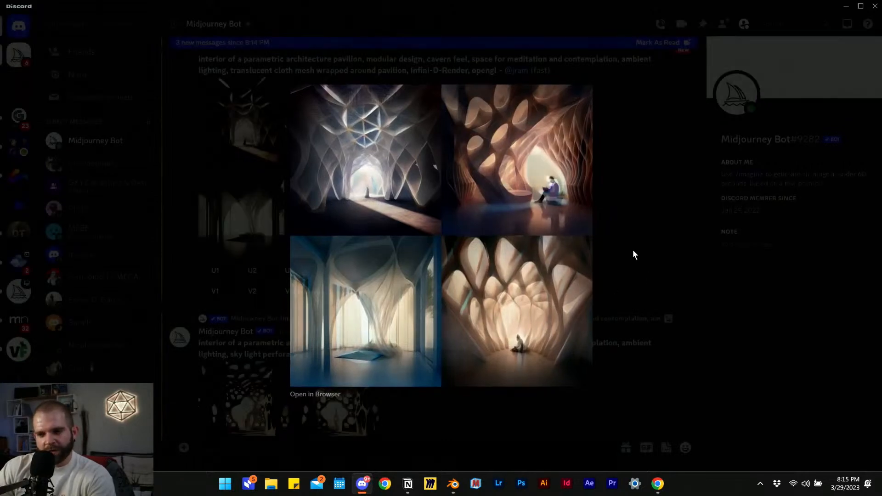
- Upscale image 4 and request variations of image 1 from the translucent cloth mesh grid
scroll(406, 255, down, 3)
scroll(421, 262, up, 5)
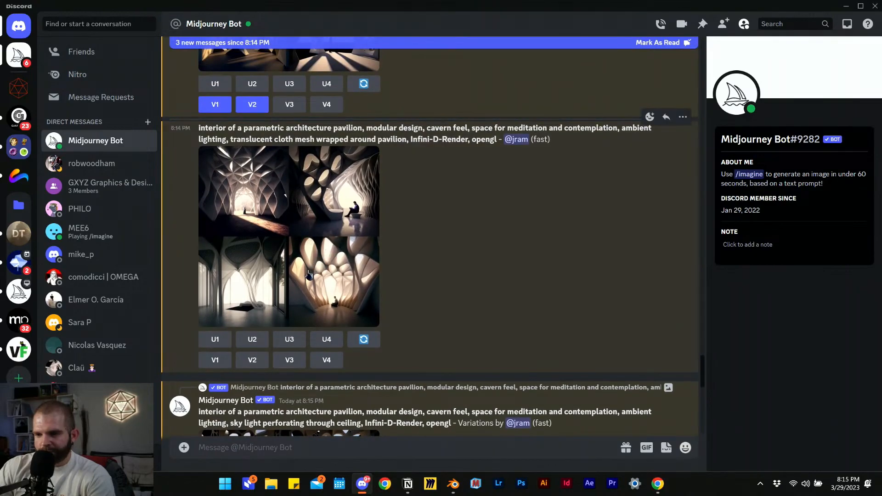
click(327, 339)
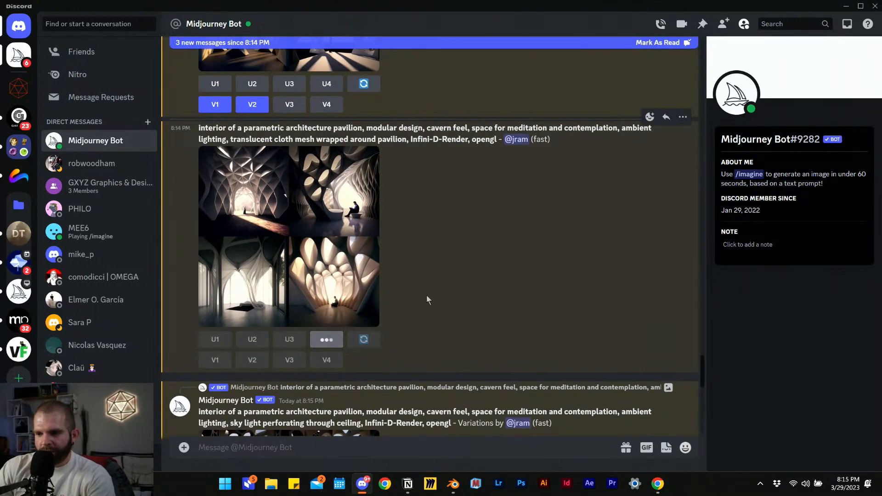
click(213, 360)
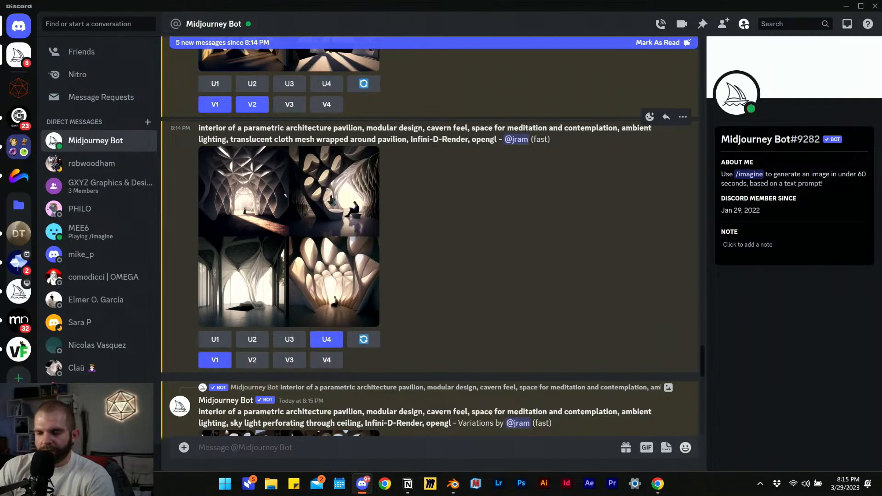
- Examine both variation grids of the skylight prompt in the enlarged view, one after the other
scroll(324, 202, down, 5)
scroll(319, 173, down, 1)
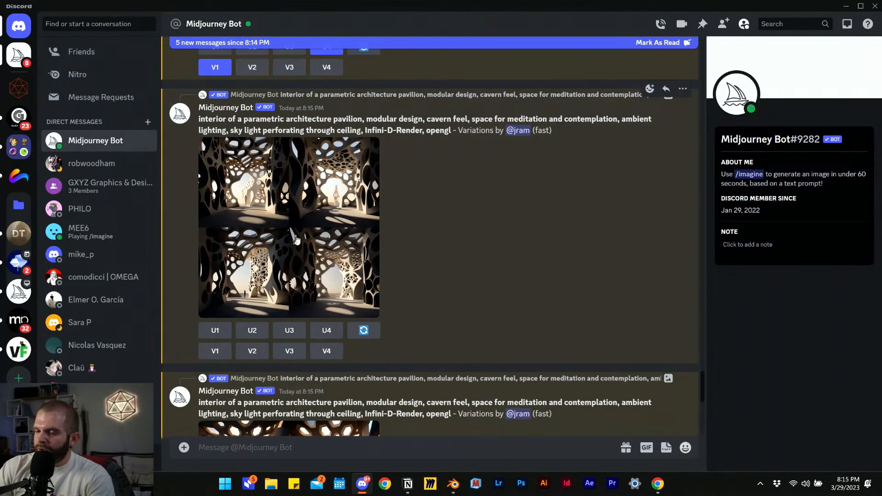
click(301, 220)
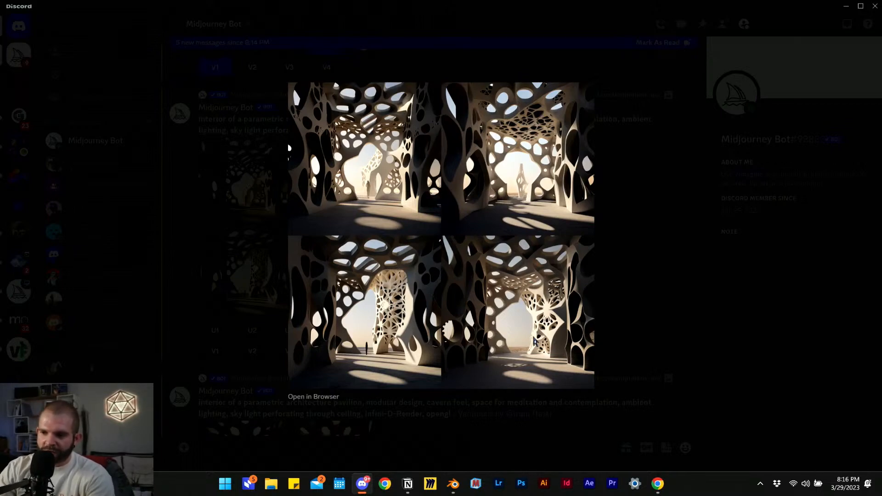
click(654, 282)
scroll(454, 288, down, 4)
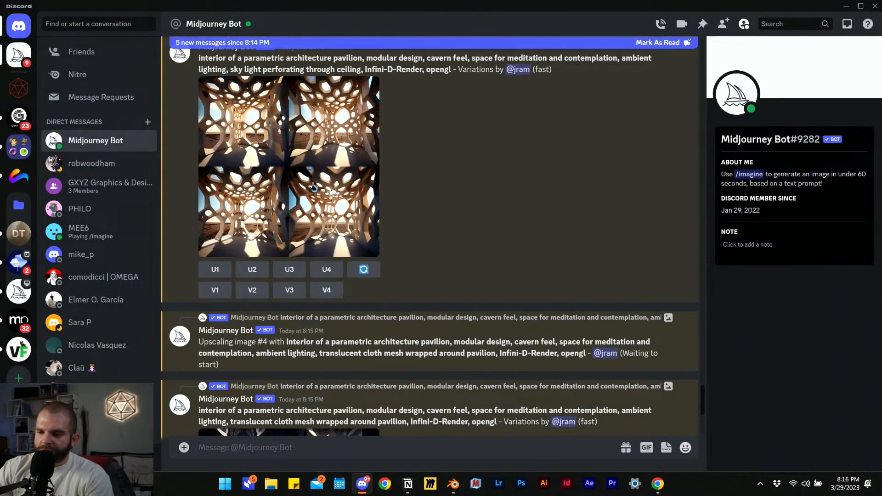
click(375, 236)
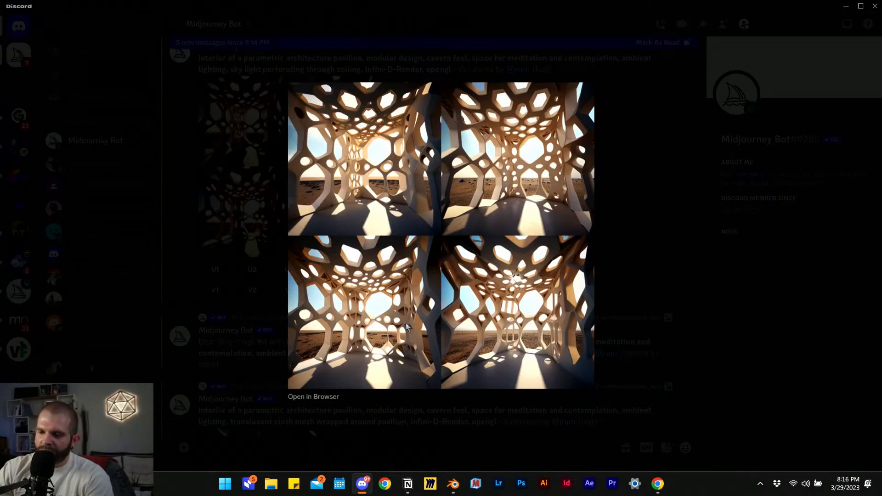
click(600, 263)
- Inspect the variation grid of the cloth mesh prompt enlarged and upscale its image 3
scroll(390, 241, down, 2)
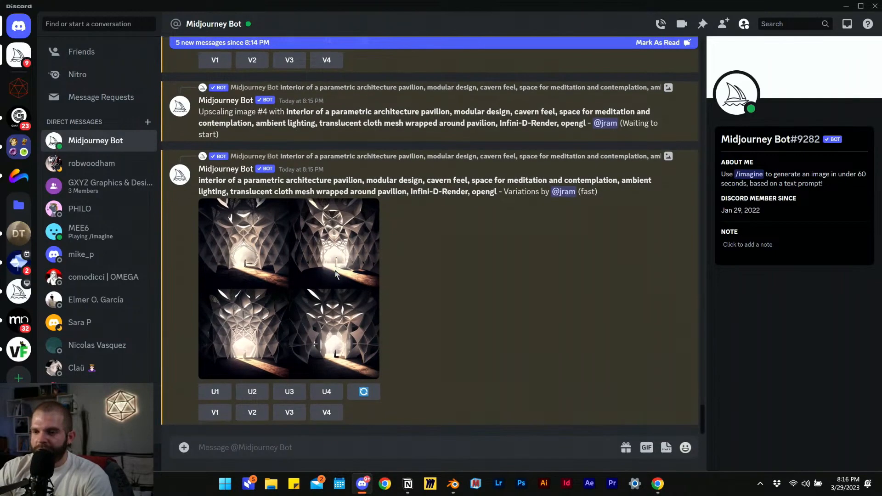
scroll(294, 275, down, 1)
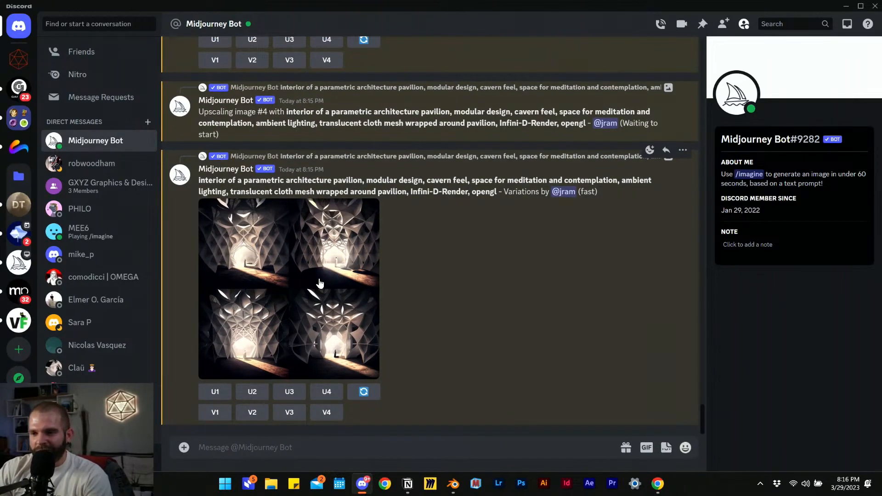
click(304, 285)
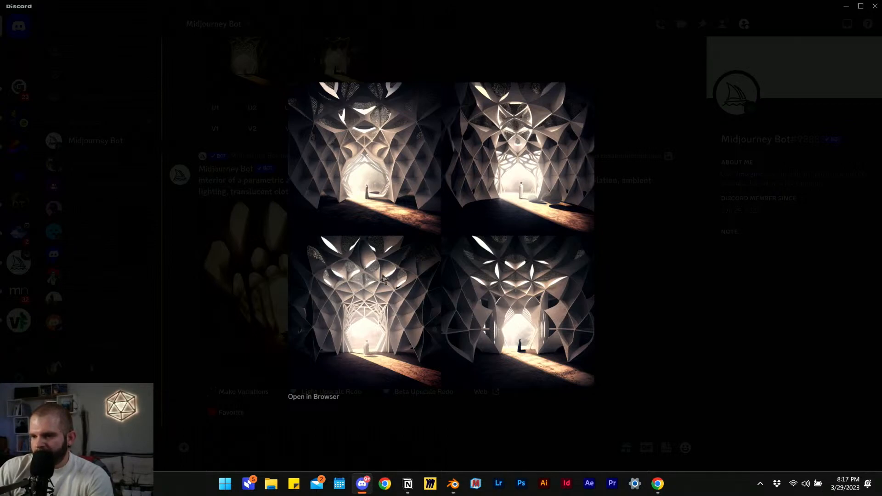
click(640, 305)
scroll(364, 289, up, 5)
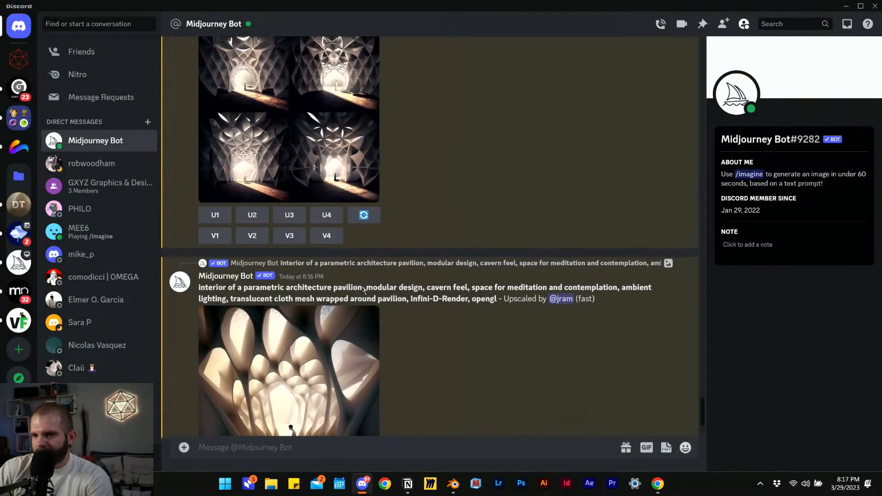
click(292, 332)
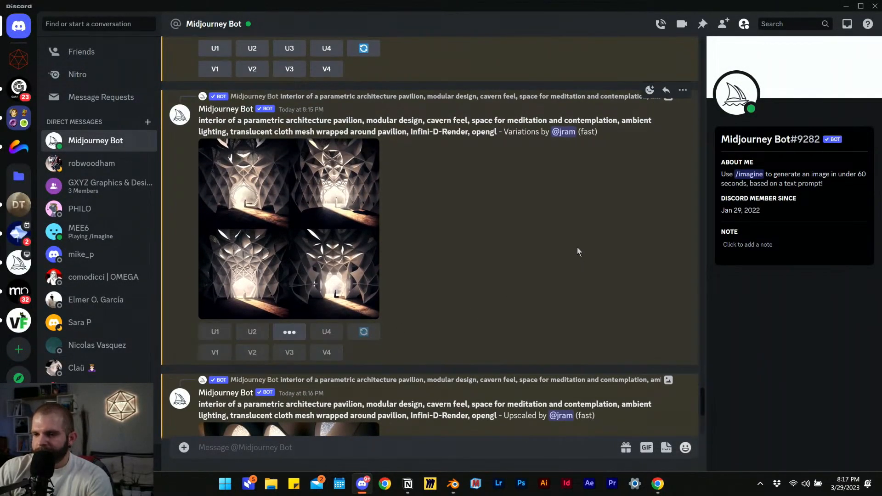
- Open the upscaled cloth mesh image with the seated figure in the browser and copy its web address
scroll(357, 273, down, 5)
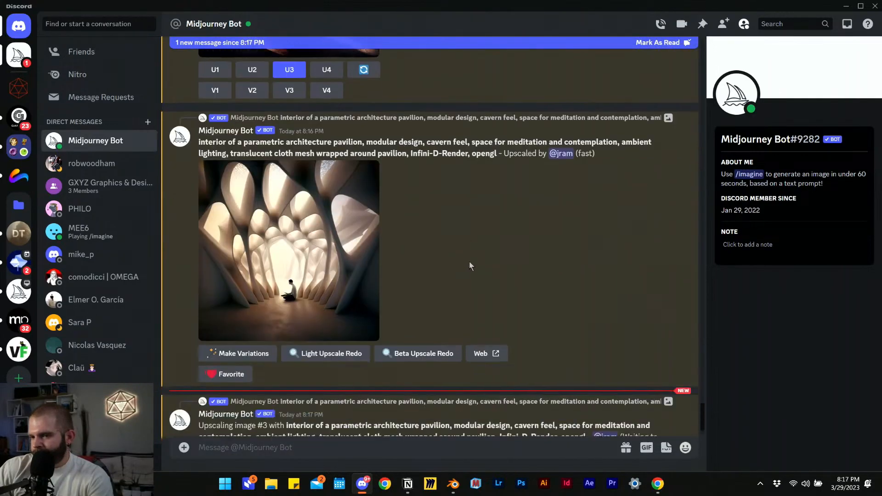
click(256, 218)
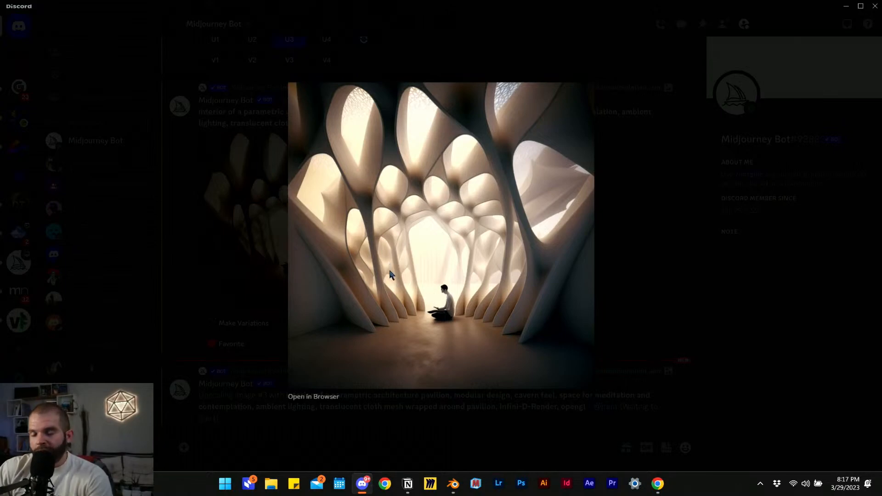
click(320, 398)
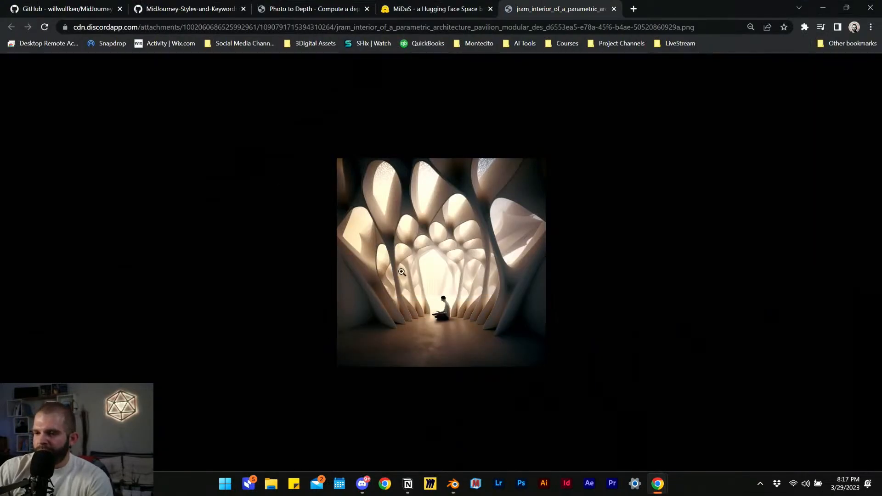
click(564, 29)
key(ctrl+c)
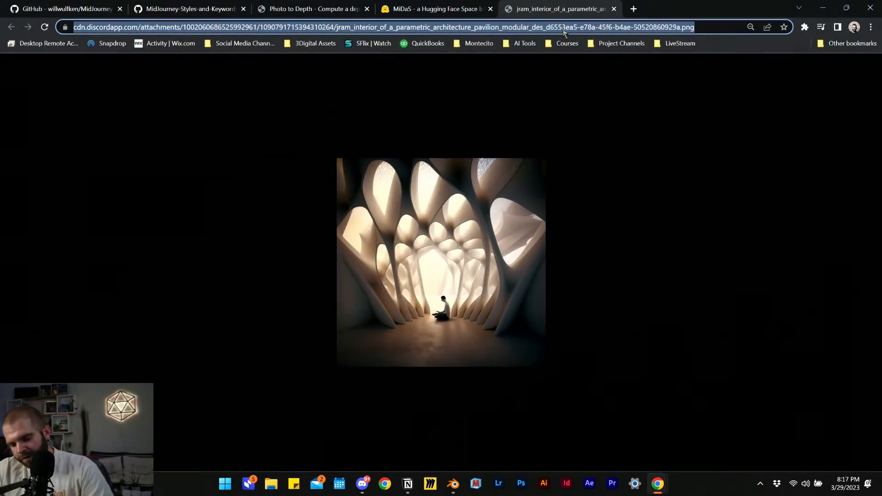
- Launch Microsoft Edge and load the copied image address in it
key(super)
text(edge)
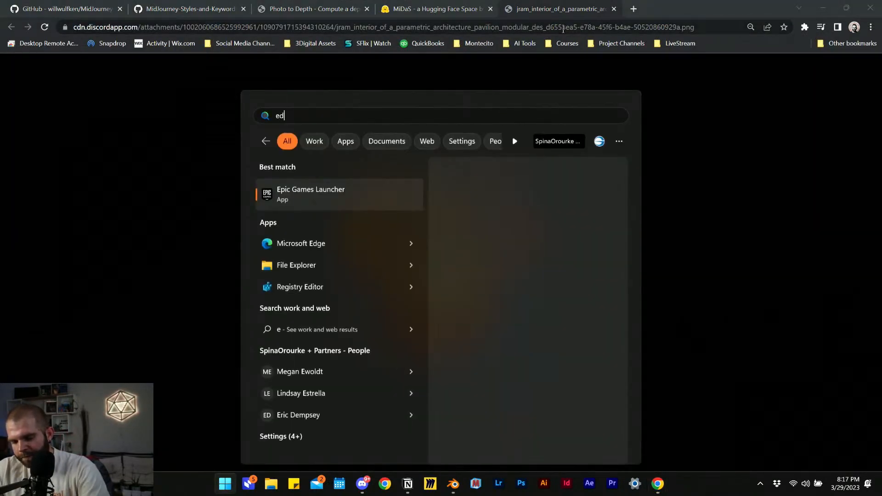
click(345, 191)
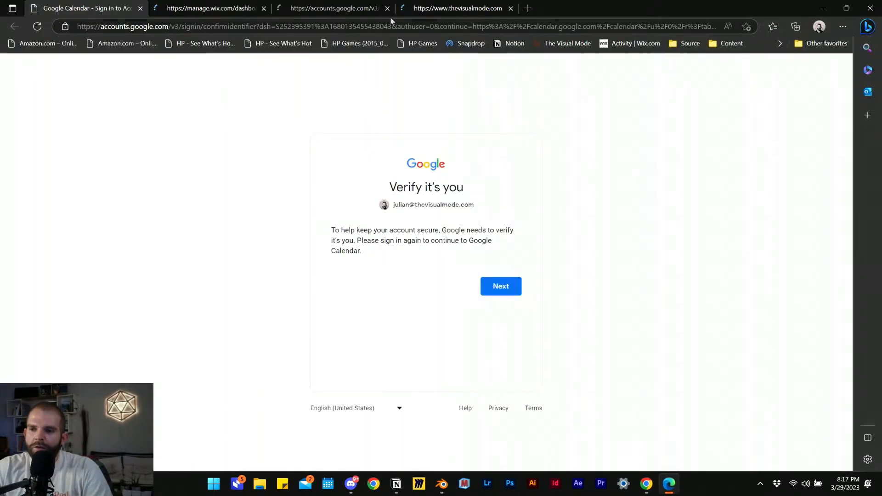
click(420, 26)
key(ctrl+v)
key(Return)
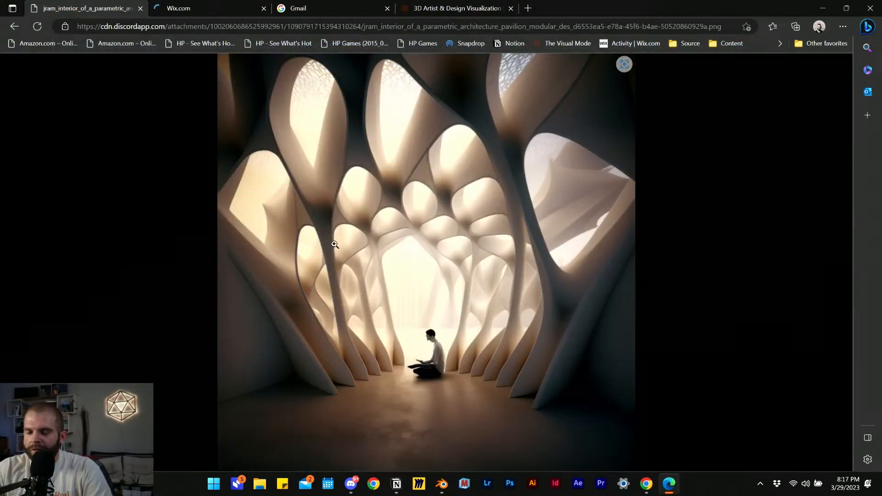
- Save the seated-figure pavilion image as a PNG in the 23-03-29_Depth Model folder under 01 - Live
right_click(412, 256)
click(464, 57)
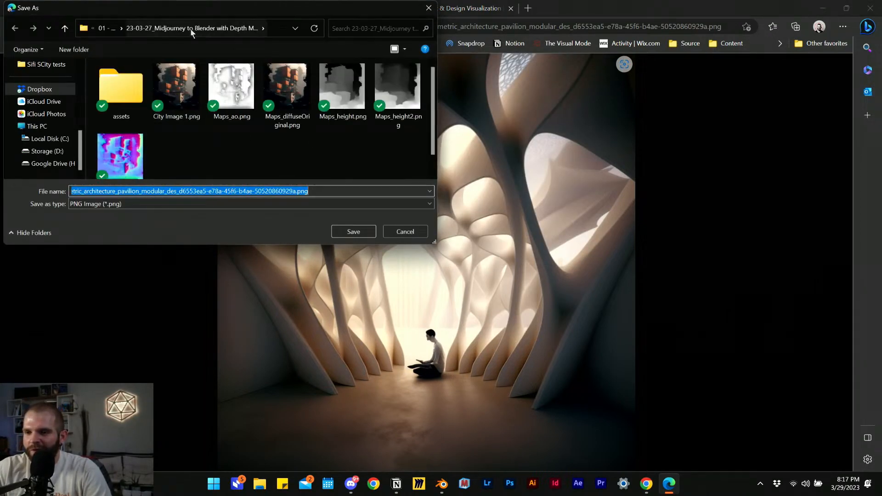
click(108, 28)
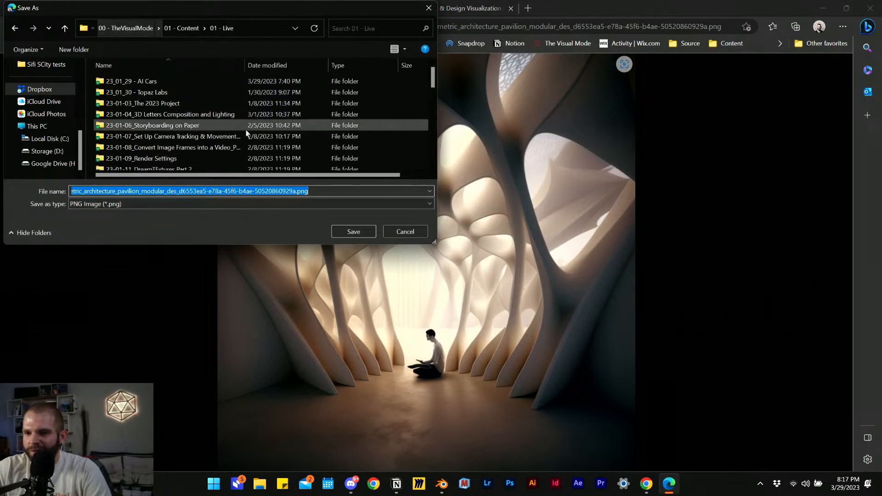
click(202, 65)
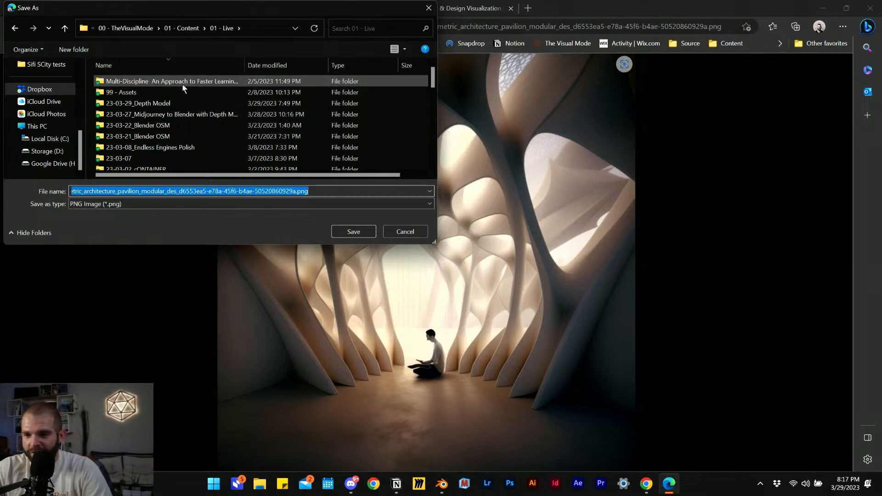
double_click(184, 104)
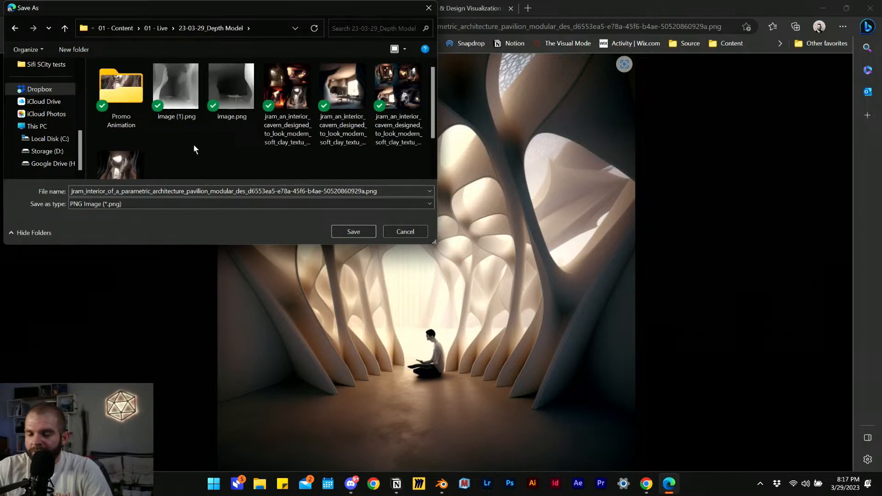
scroll(211, 149, down, 2)
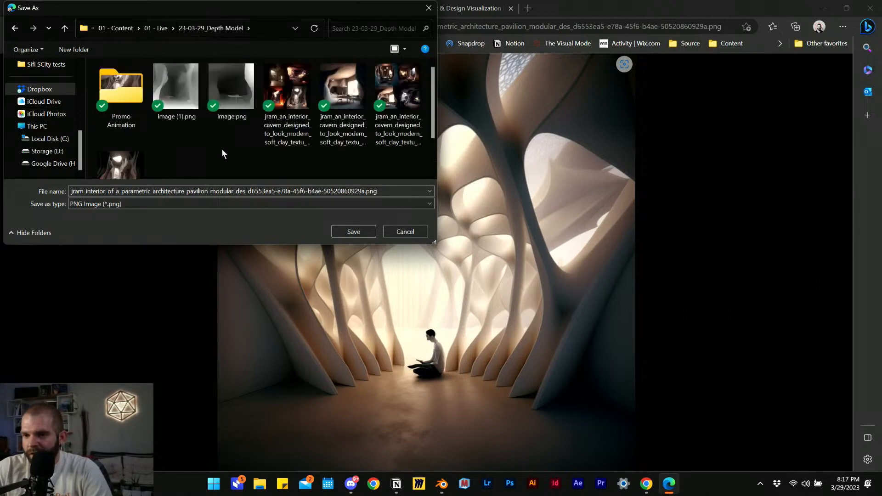
click(352, 231)
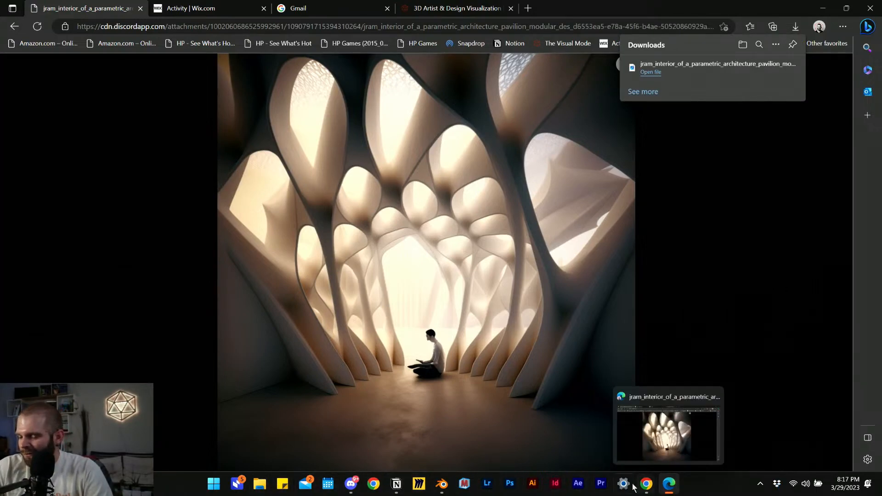
- Switch back to Discord and look through the earlier skylight and cloth mesh grids and the pending upscale
mouse_move(438, 490)
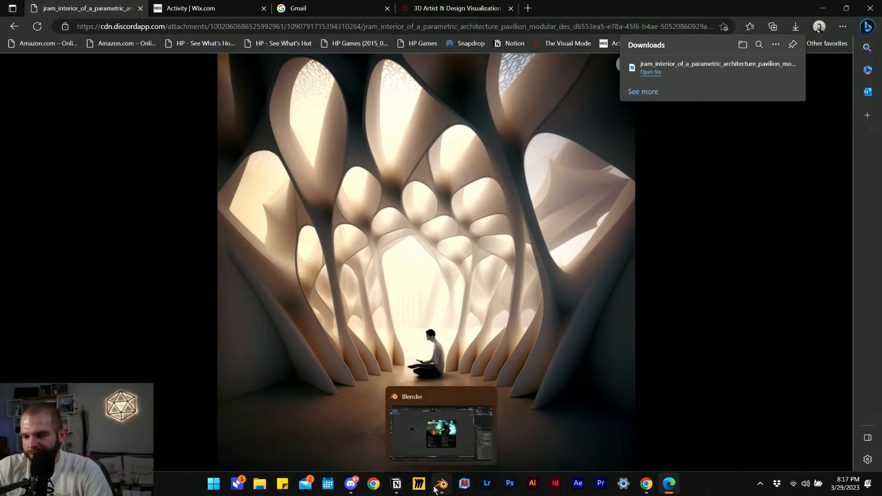
click(351, 484)
click(285, 356)
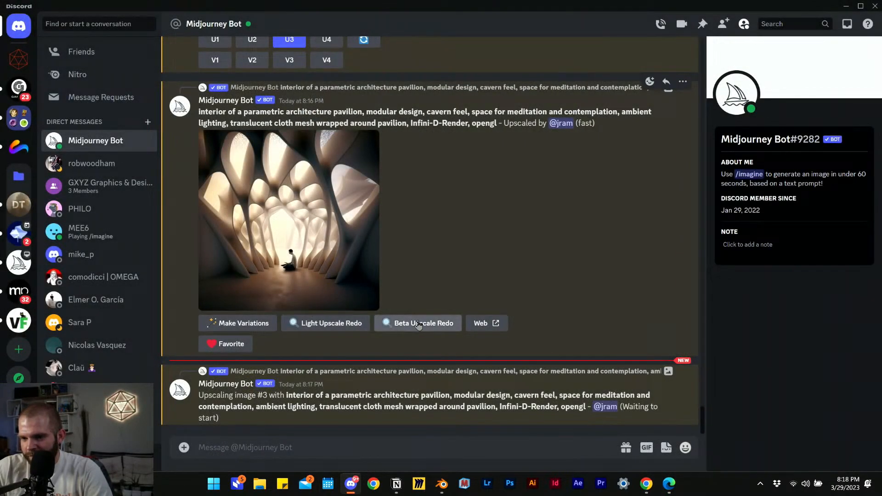
scroll(359, 344, up, 10)
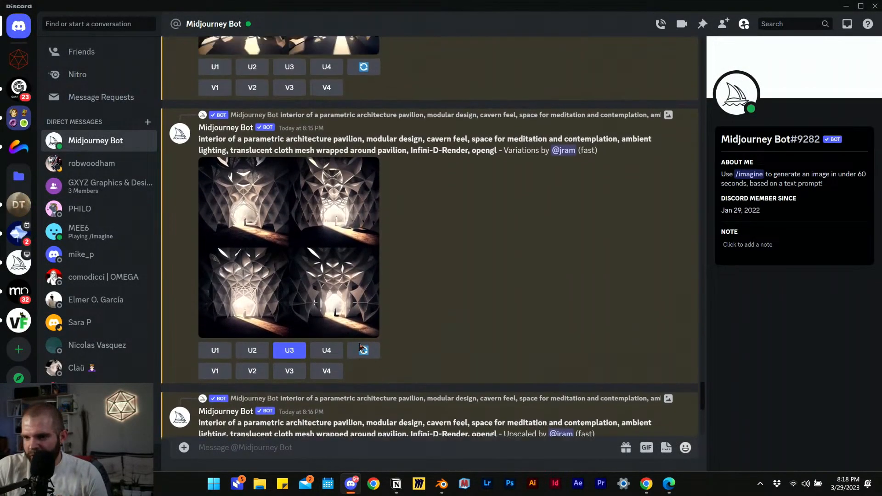
scroll(360, 314, up, 10)
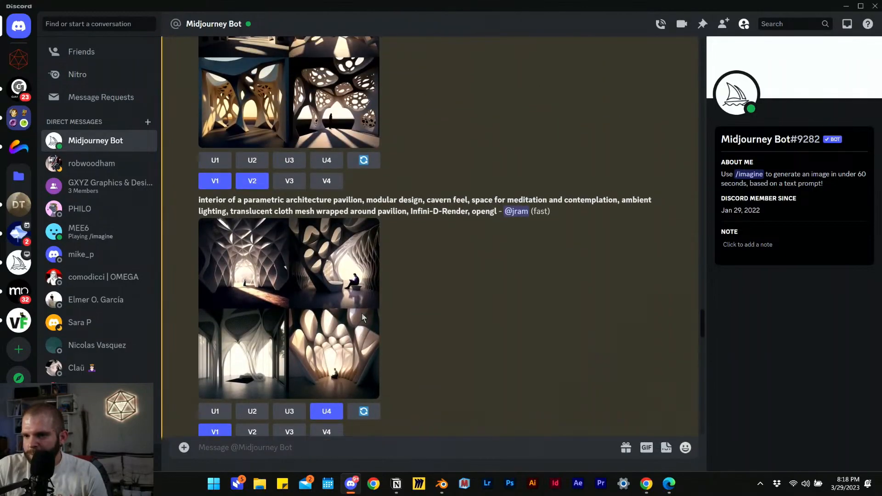
scroll(354, 317, down, 15)
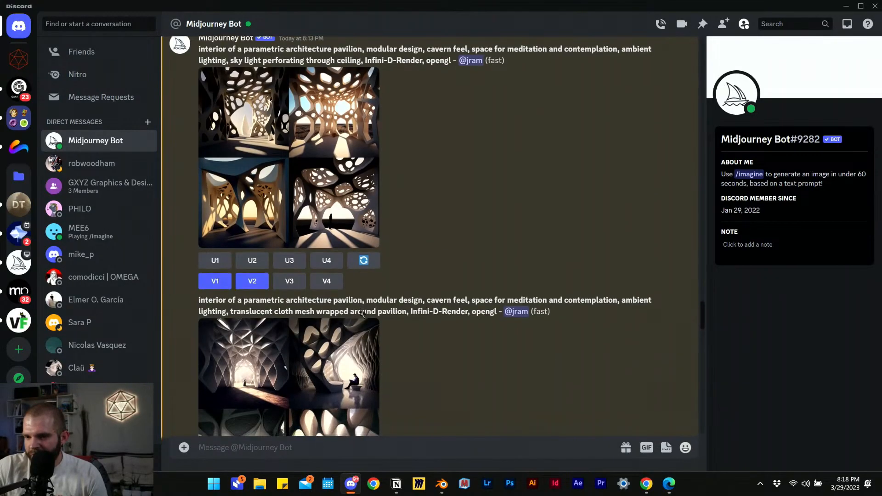
scroll(373, 306, down, 10)
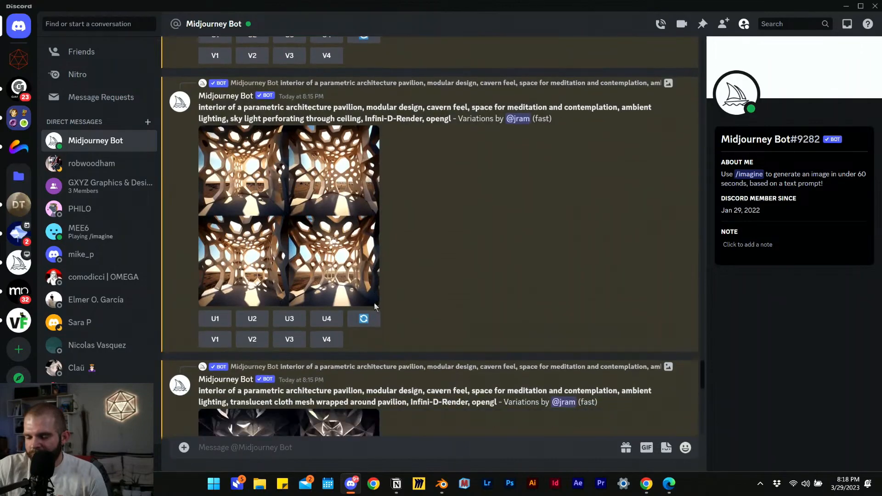
scroll(381, 297, down, 3)
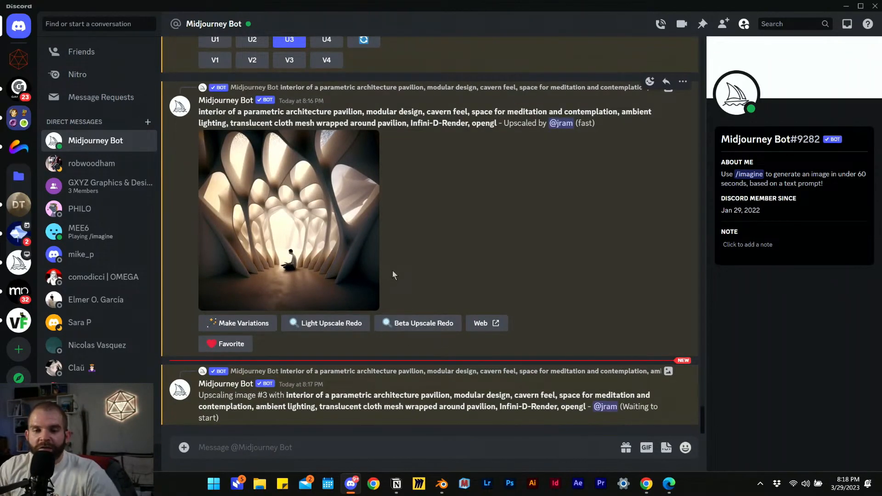
- Examine the original cloth mesh prompt grid in the enlarged view
scroll(392, 270, up, 5)
scroll(393, 272, up, 5)
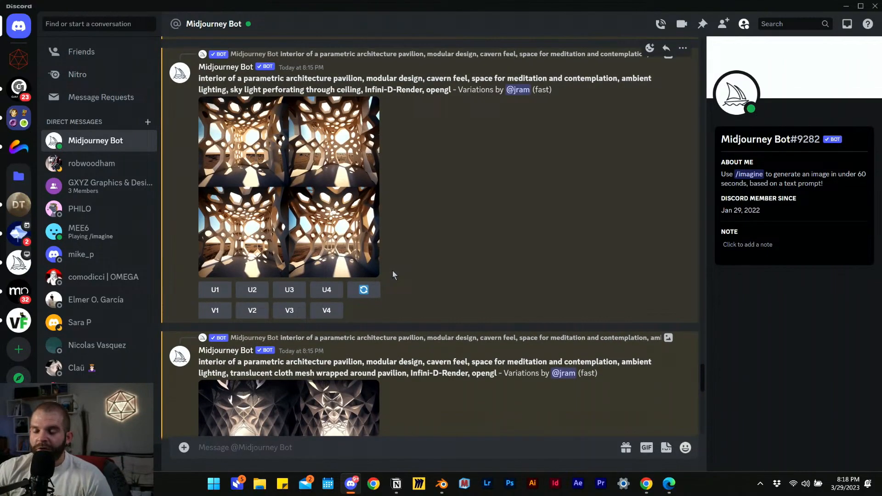
scroll(393, 271, up, 10)
scroll(391, 269, up, 3)
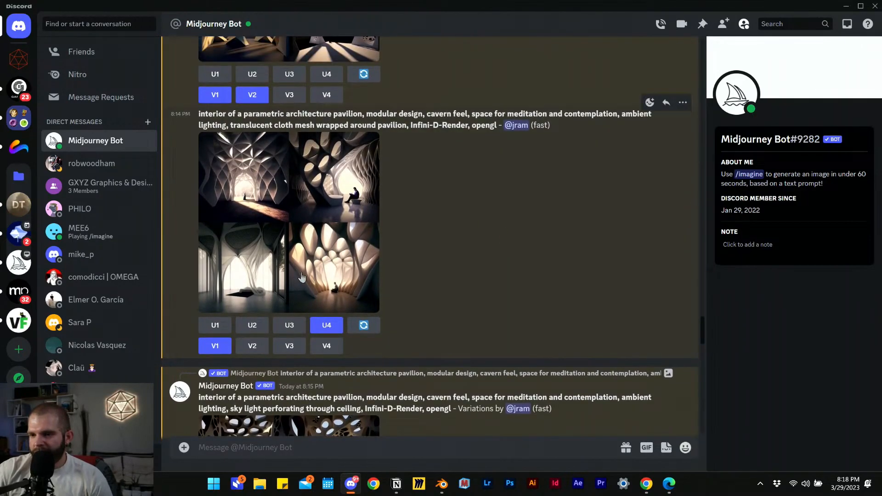
scroll(306, 278, up, 1)
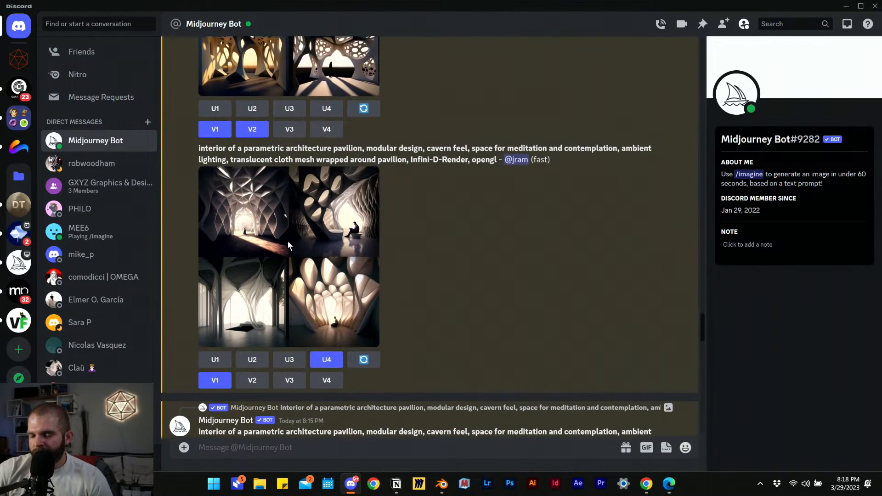
click(339, 280)
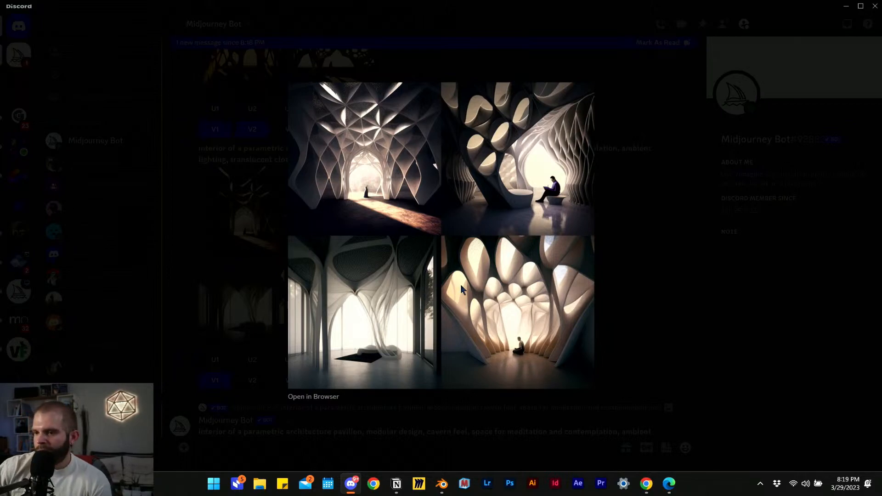
click(643, 288)
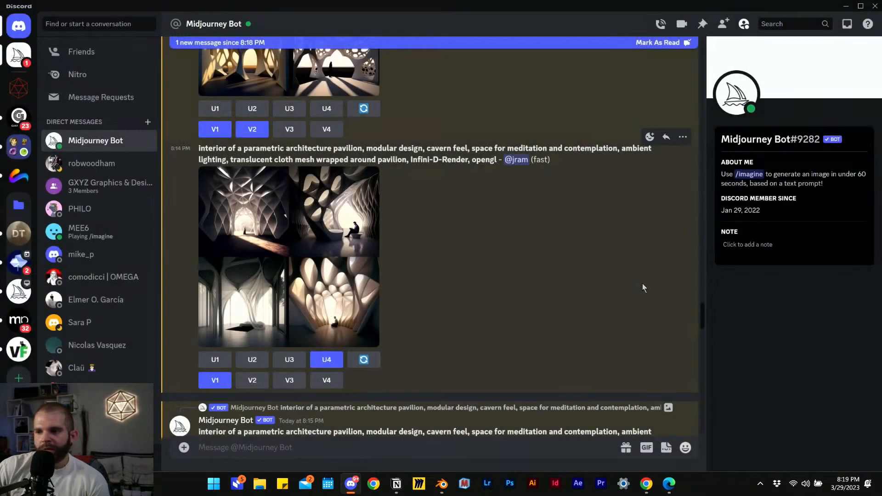
- Open the newest upscaled cloth mesh image with the standing figure in the browser and copy its web address
drag(701, 316, 701, 434)
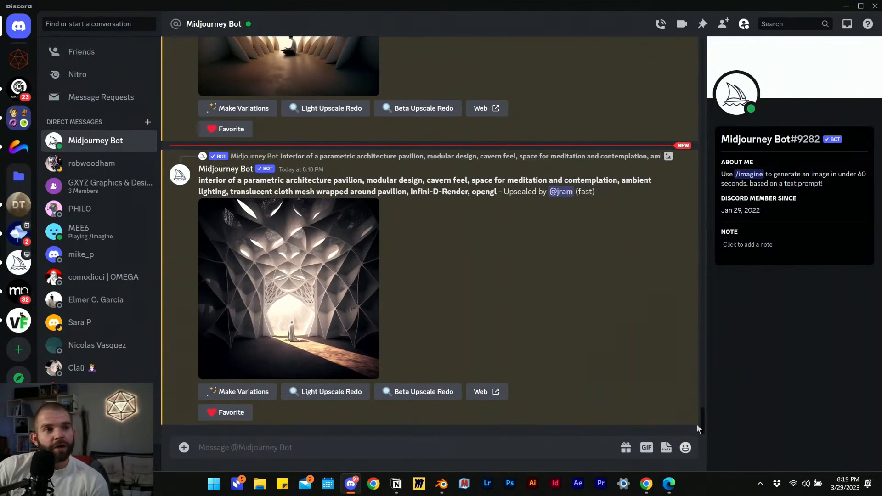
mouse_move(695, 423)
mouse_down()
mouse_move(690, 385)
mouse_move(699, 420)
mouse_up()
click(363, 262)
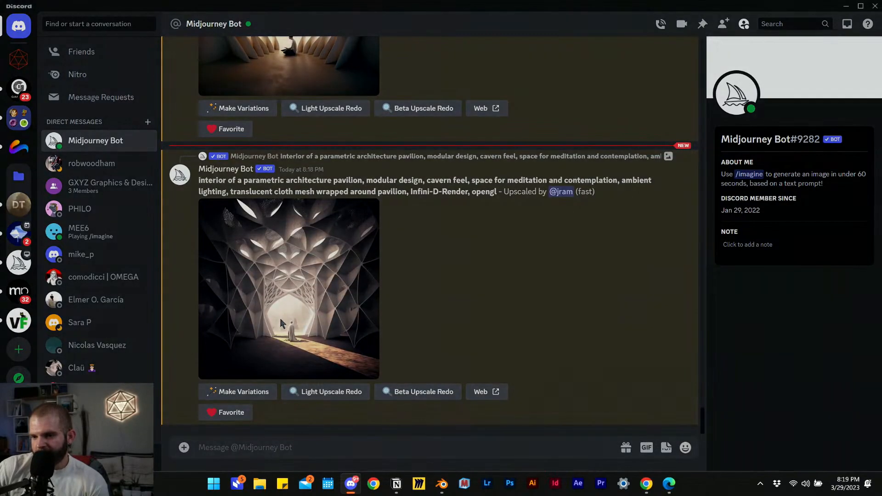
click(327, 403)
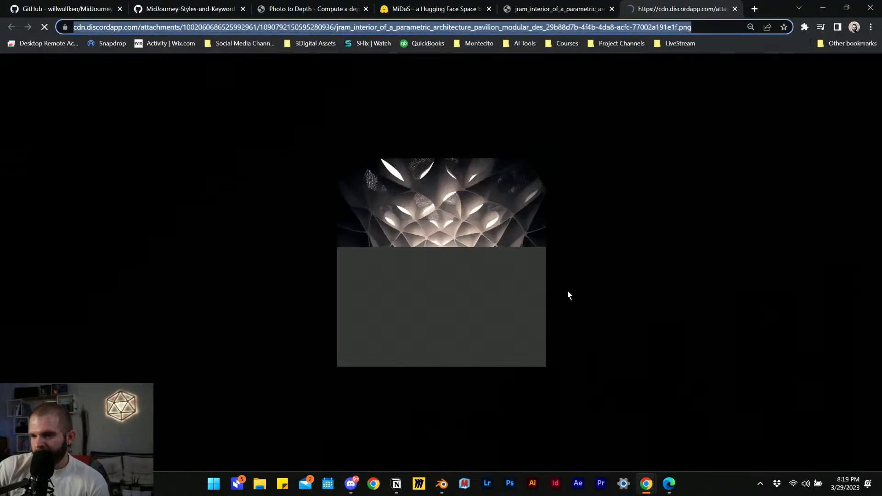
right_click(432, 259)
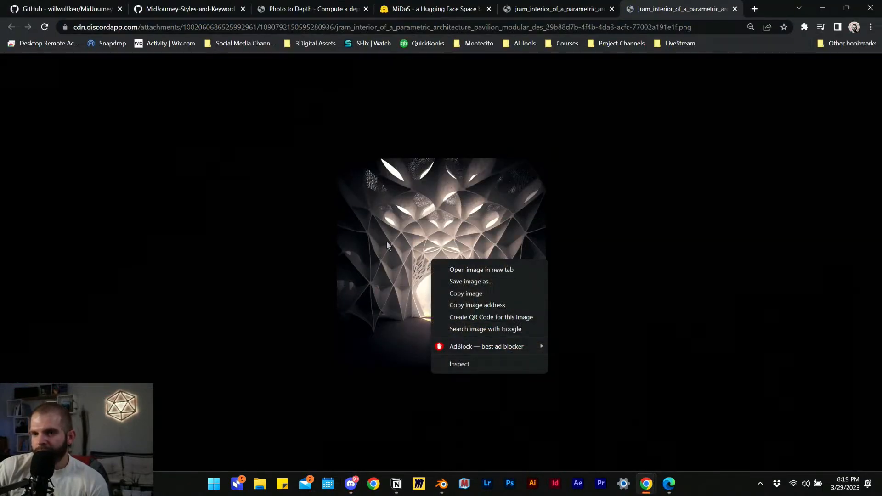
click(438, 197)
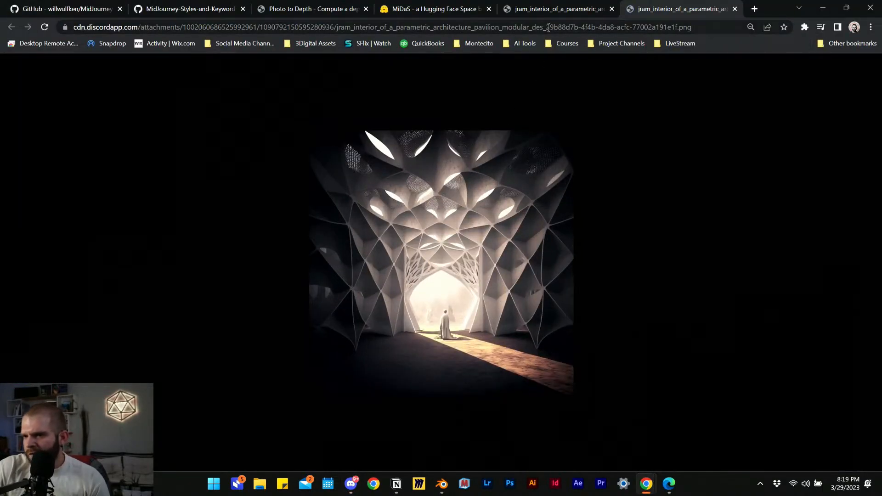
click(524, 28)
key(ctrl+c)
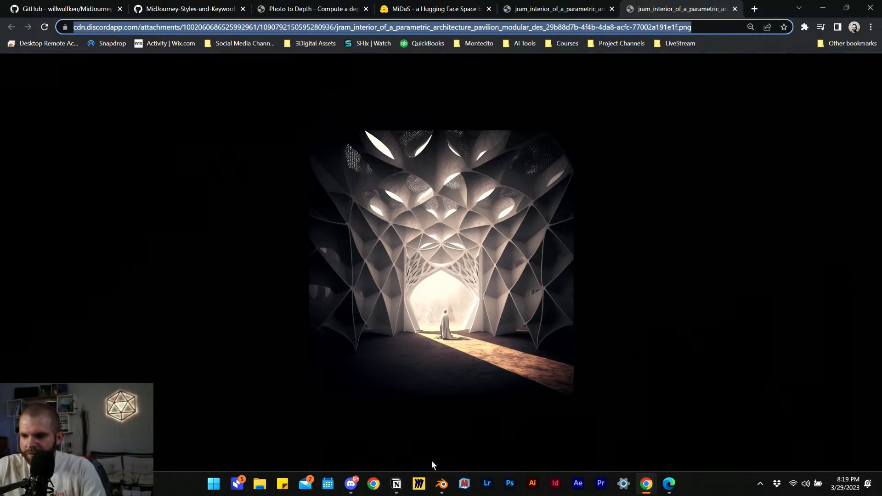
- Load the copied address in Microsoft Edge and save the standing-figure image in the 23-03-29_Depth Model folder
click(669, 484)
click(341, 32)
key(ctrl+v)
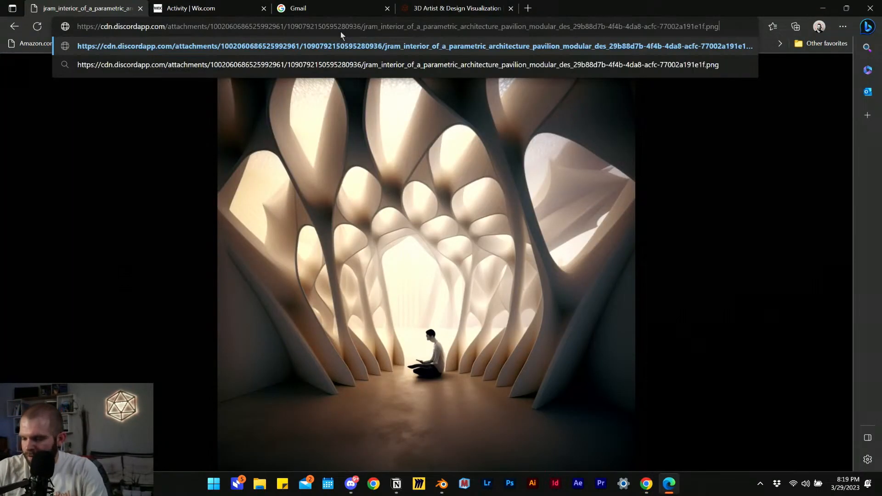
key(Return)
right_click(366, 143)
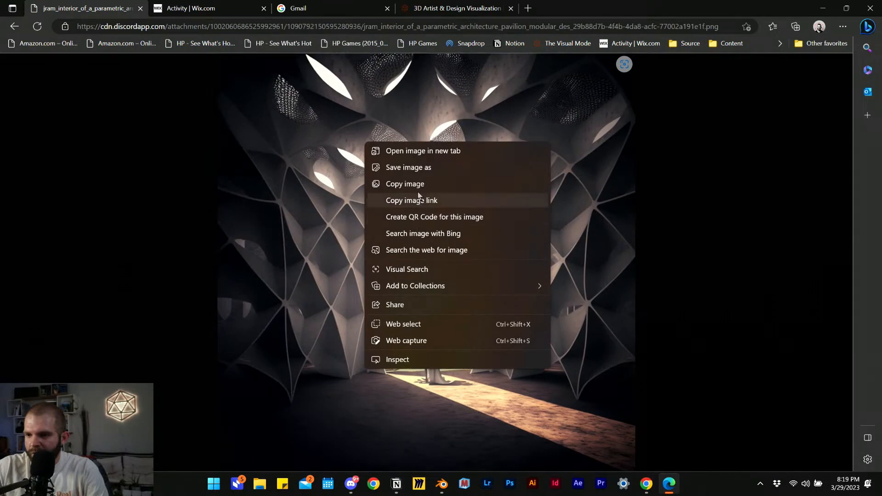
click(425, 168)
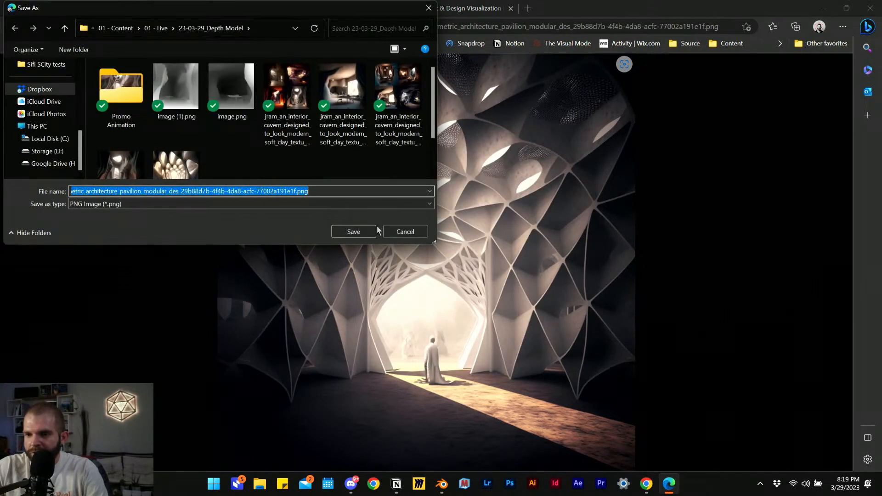
click(360, 232)
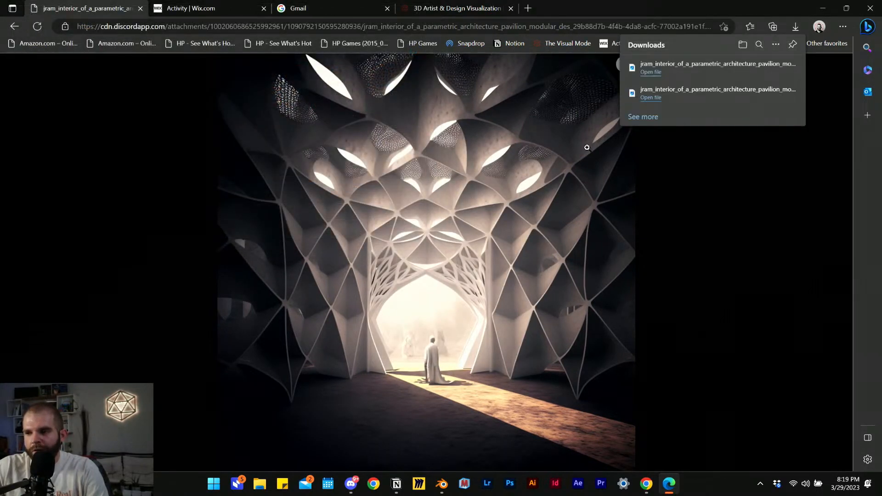
- Open the 23-03-29_Depth Model folder in File Explorer and dock its window to the left half of the screen
click(651, 98)
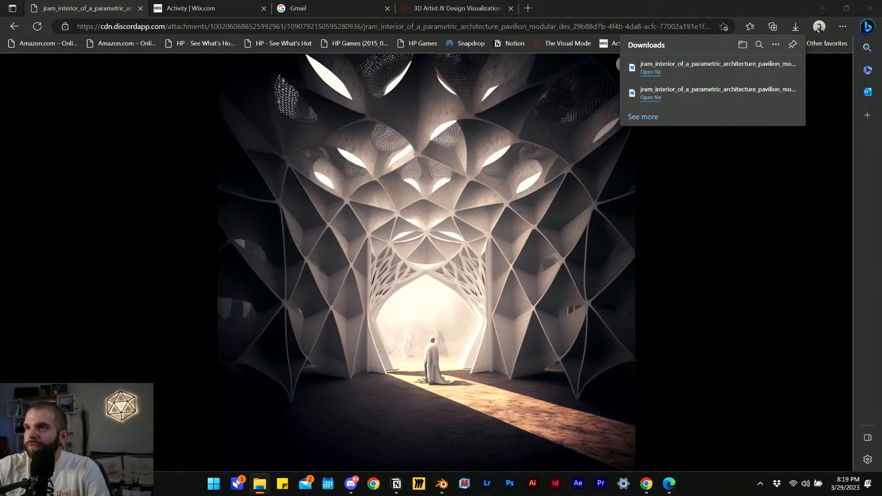
drag(98, 0, 458, 133)
key(super+Left)
click(336, 213)
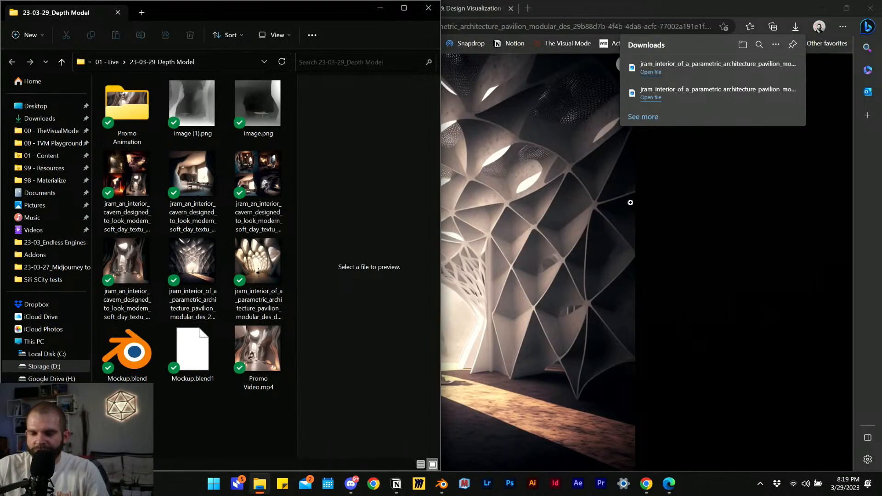
- Clear away the Microsoft Edge and Discord windows and bring Chrome to the front
click(606, 202)
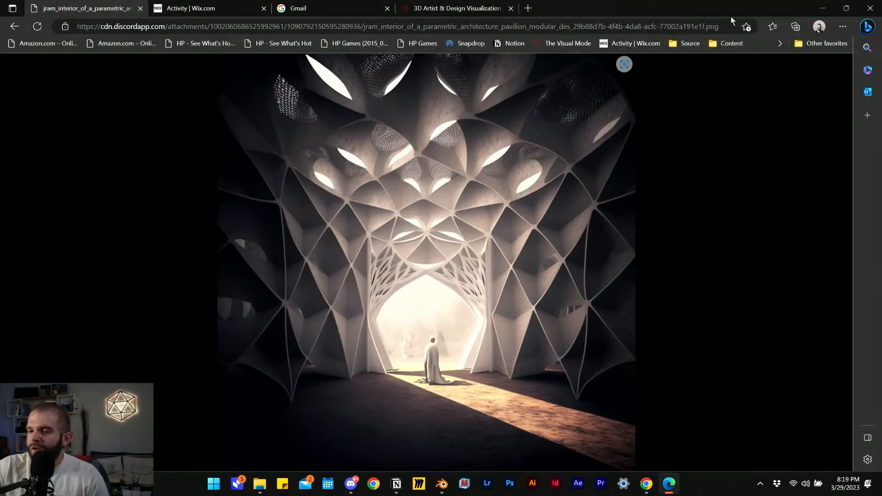
click(870, 8)
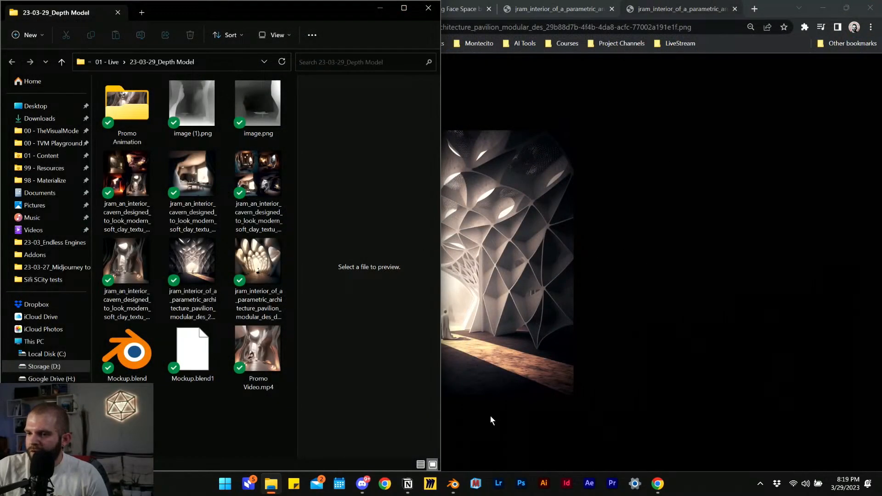
click(353, 492)
click(695, 199)
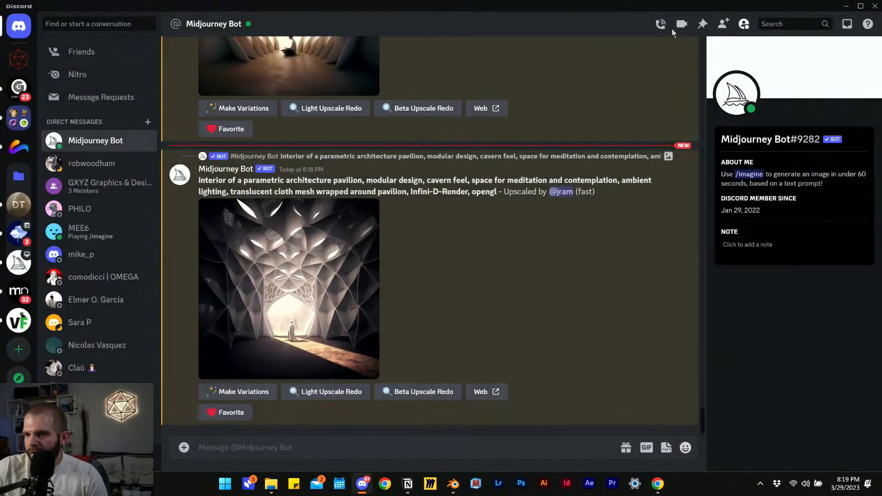
click(846, 6)
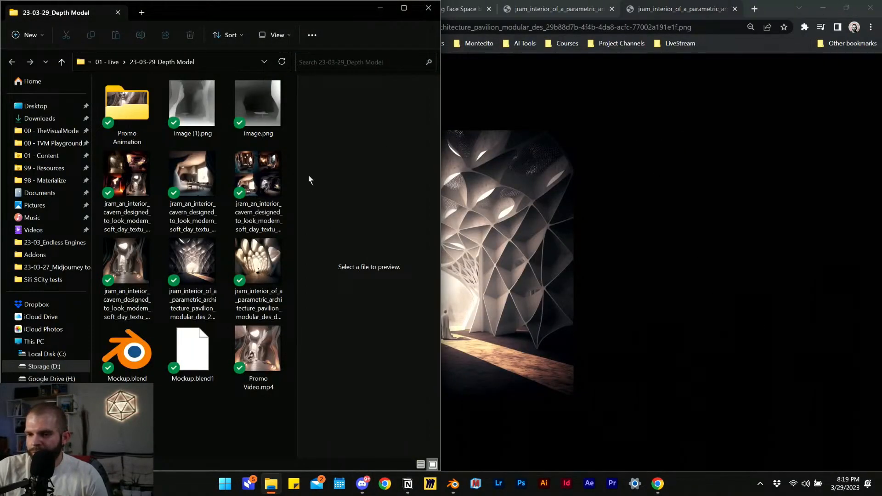
click(780, 9)
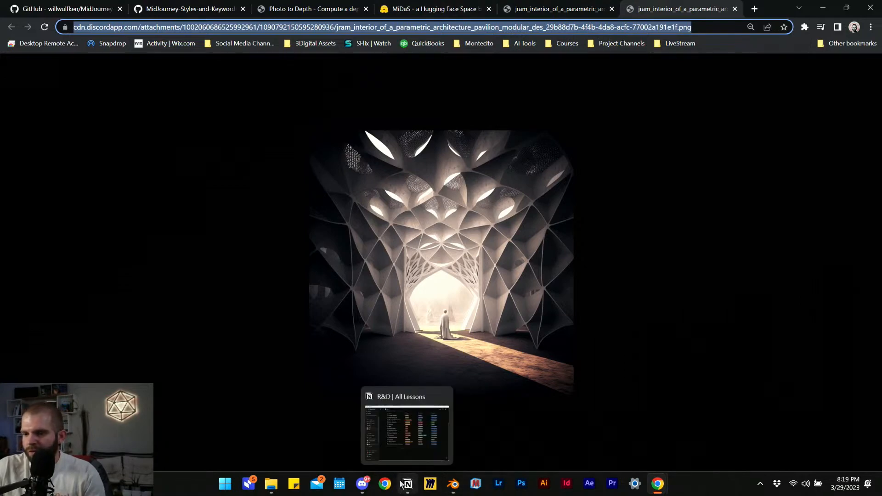
- Open Microsoft Edge, clear its leftover Google Calendar, Wix and Gmail tabs, and dock it beside the 23-03-29_Depth Model folder
key(super)
text(edge)
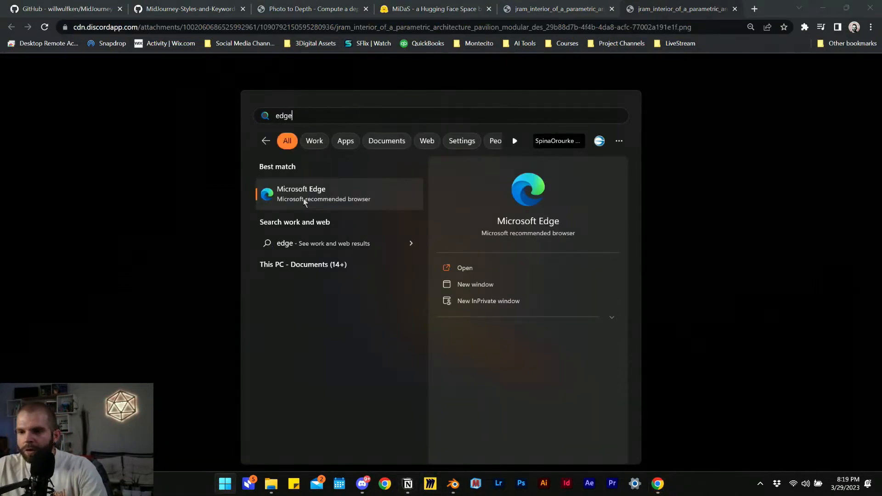
click(302, 198)
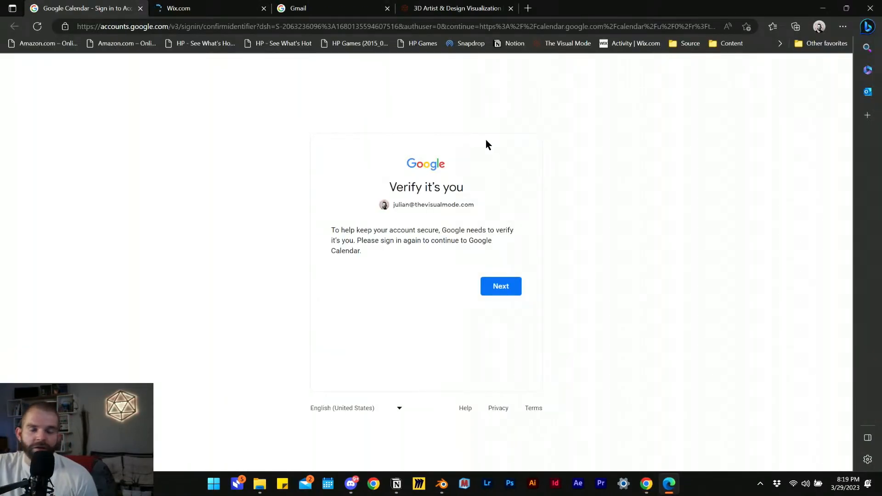
click(141, 8)
click(140, 8)
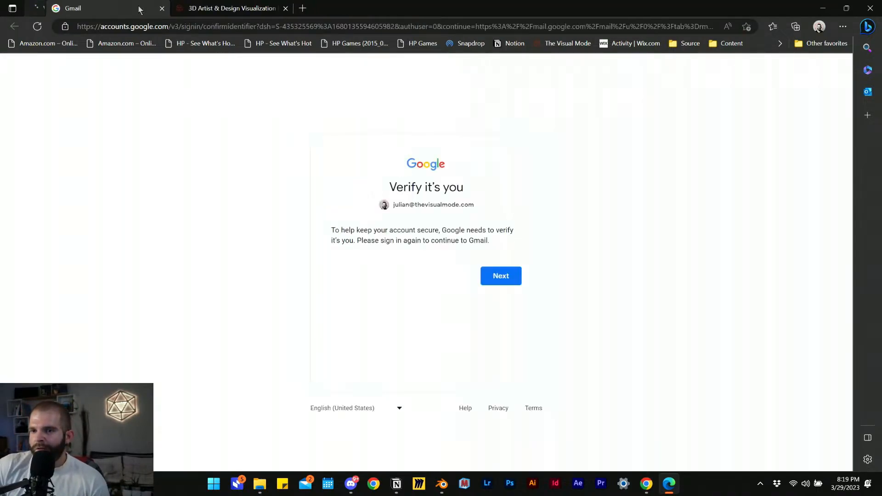
click(140, 8)
click(160, 8)
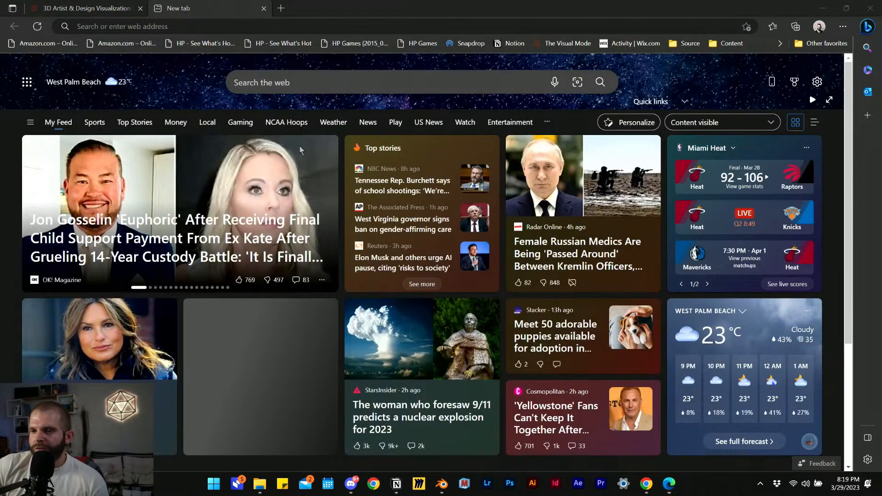
drag(373, 10, 880, 188)
click(90, 234)
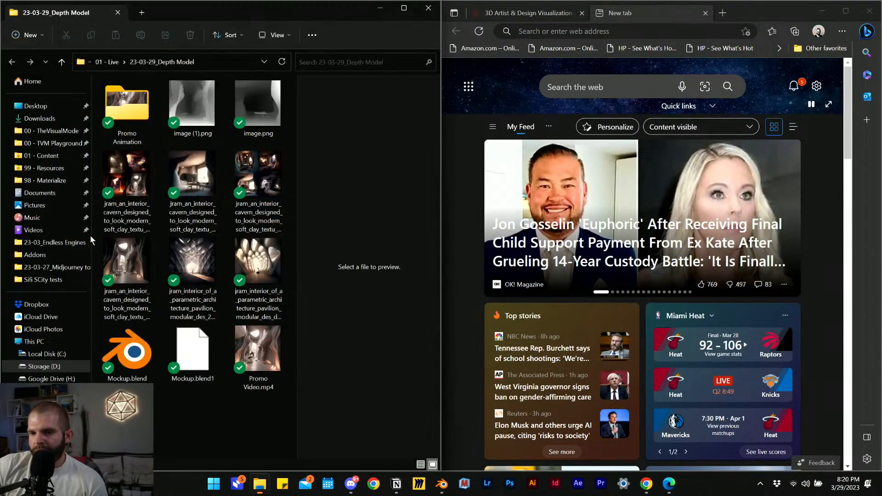
- Review the IMAGEamigo Photo to Depth Map page and the Hugging Face MiDaS page in Chrome
mouse_move(646, 483)
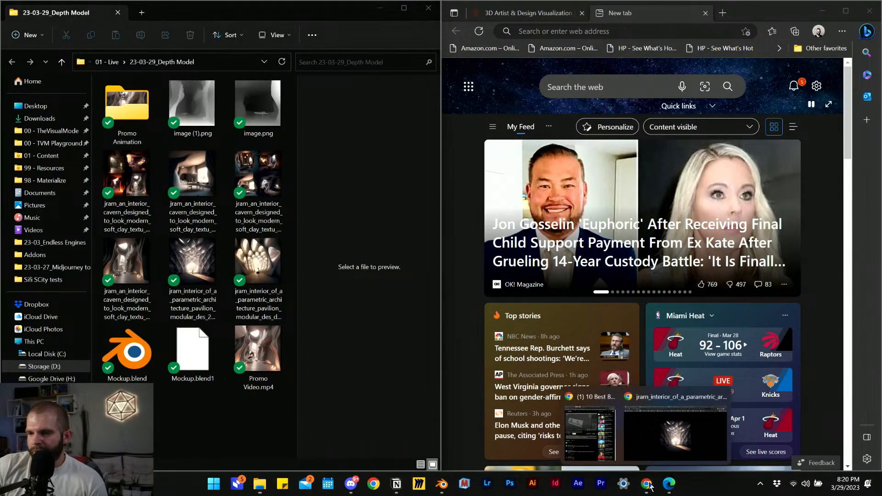
click(659, 434)
click(423, 12)
click(524, 9)
click(312, 9)
click(314, 25)
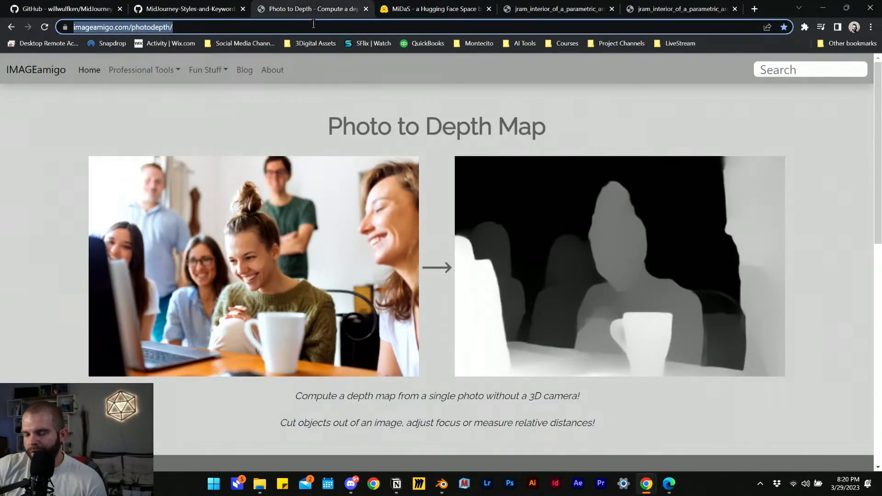
click(456, 6)
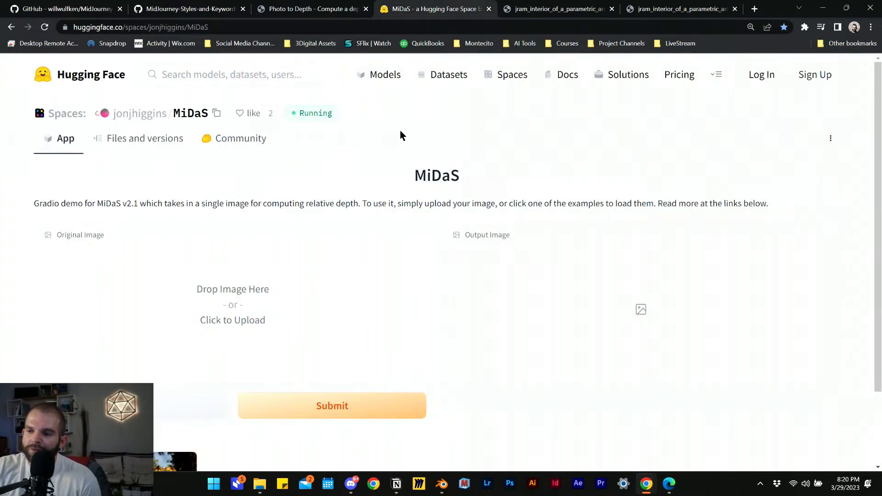
scroll(395, 210, down, 1)
scroll(412, 200, up, 1)
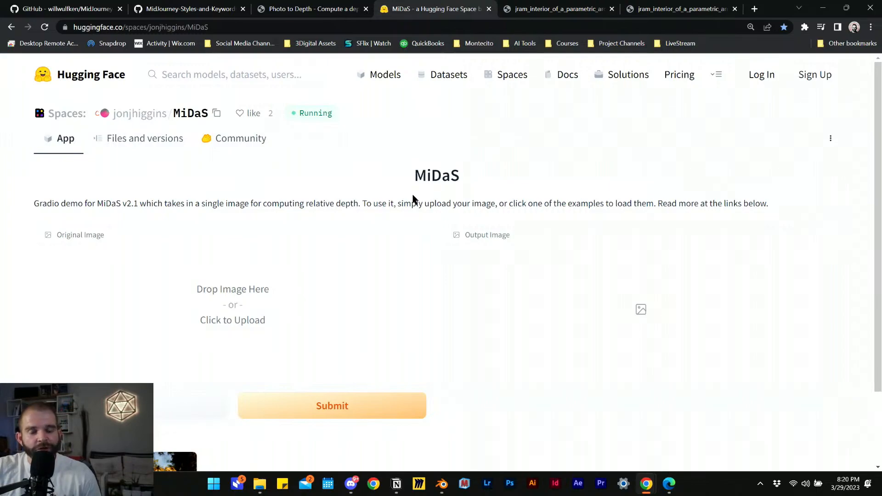
- Copy the IMAGEamigo Photo to Depth Map address from Chrome and load it in Microsoft Edge
click(298, 9)
click(299, 26)
key(ctrl+c)
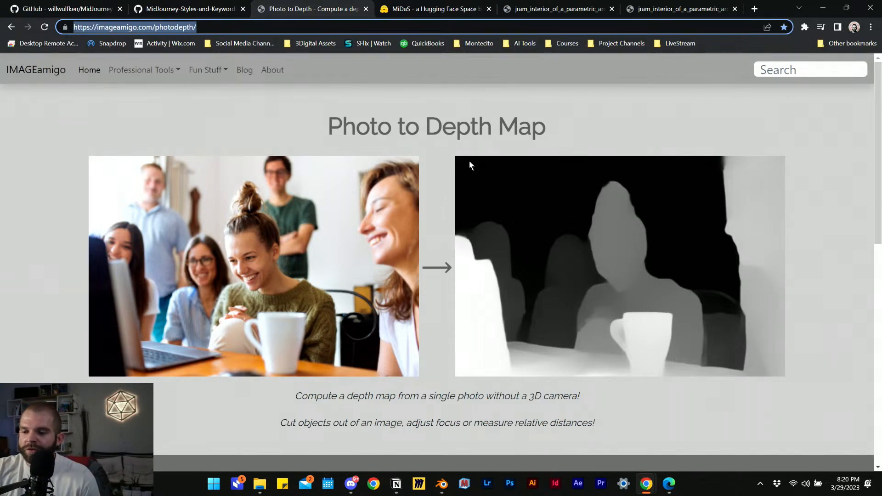
click(669, 484)
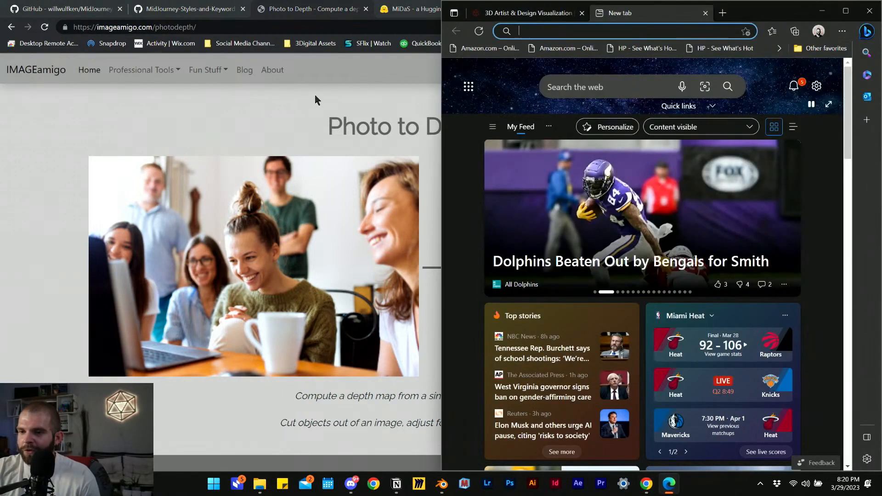
click(553, 31)
key(ctrl+v)
key(Return)
- Copy the Hugging Face MiDaS page address from Chrome and load it in a new Microsoft Edge tab
click(384, 75)
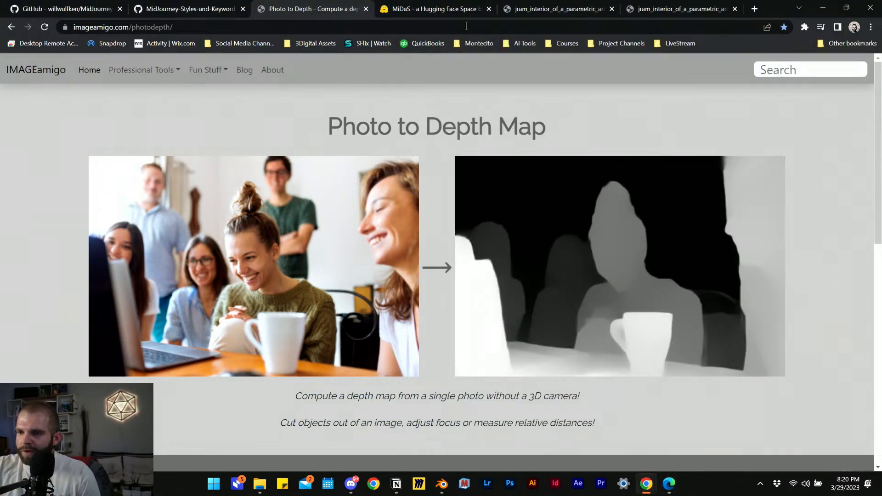
click(434, 9)
click(434, 27)
key(ctrl+c)
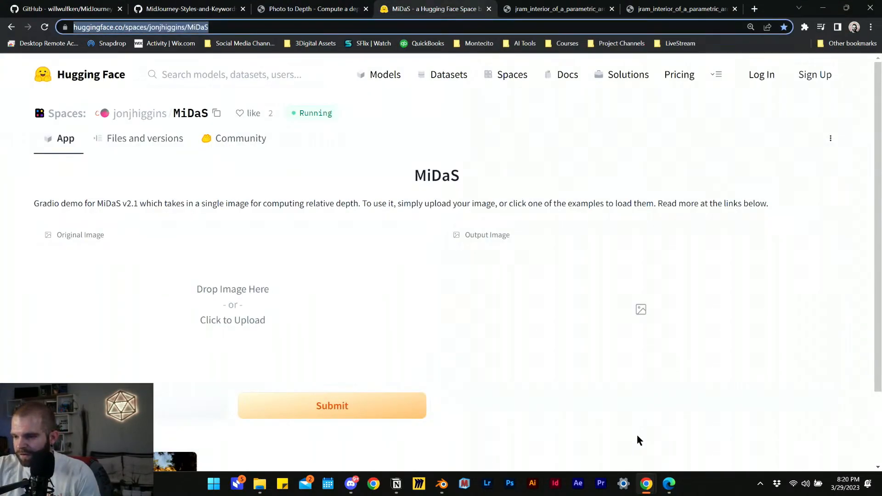
click(822, 11)
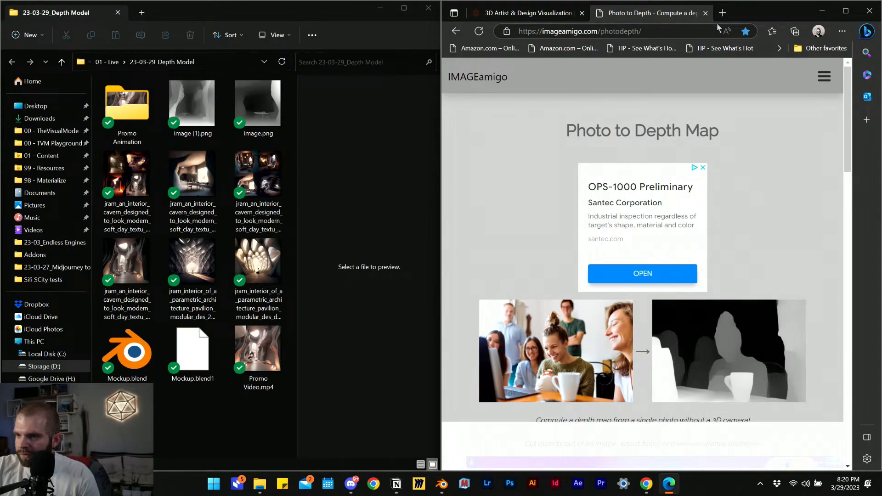
key(ctrl+t)
key(ctrl+v)
key(Return)
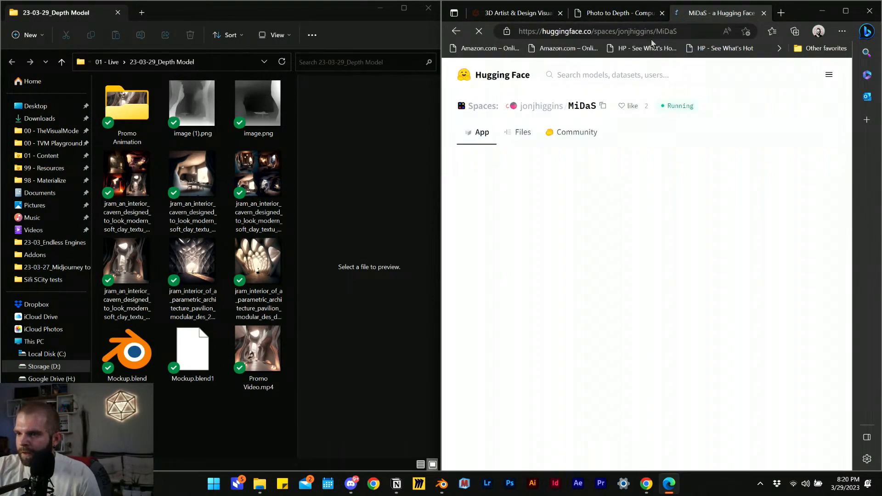
- Try to compute depth maps of the seated-figure and standing-figure pavilion images on the Photo to Depth Map page
click(619, 11)
scroll(657, 268, down, 7)
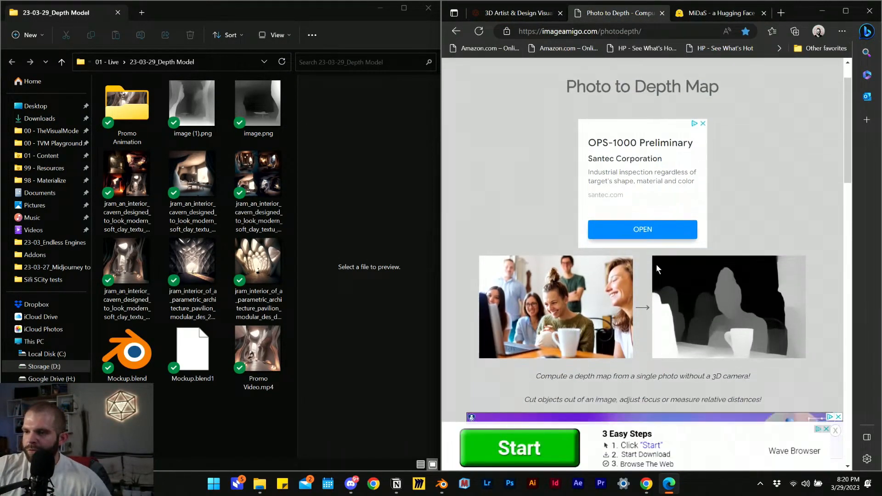
scroll(652, 283, down, 1)
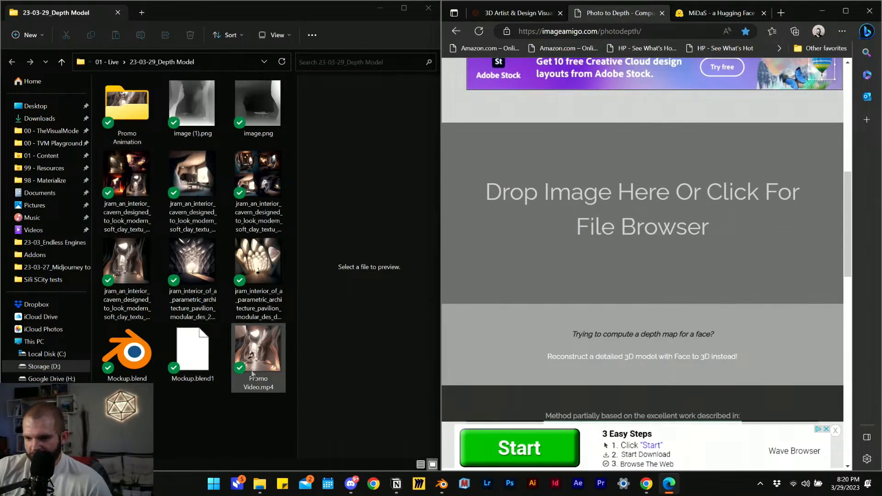
drag(257, 265, 613, 221)
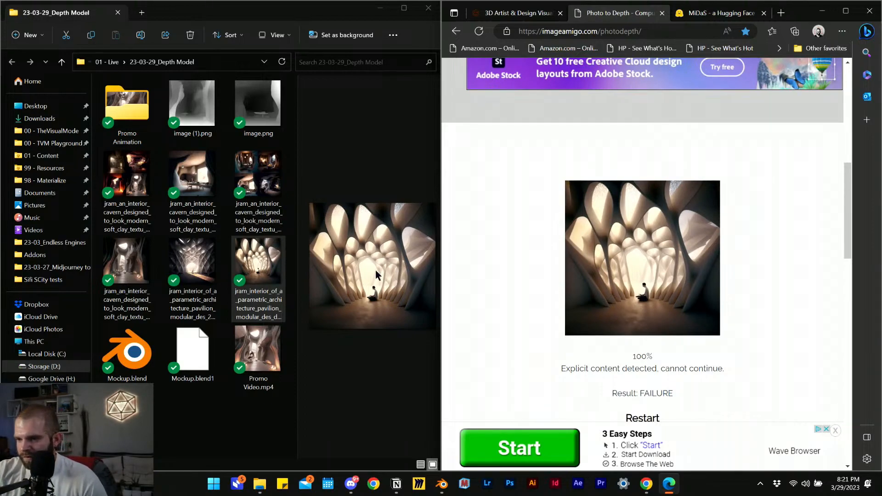
drag(197, 264, 657, 272)
- Restart the Photo to Depth Map converter, dismiss the advertisement, and return to the image upload area
click(150, 209)
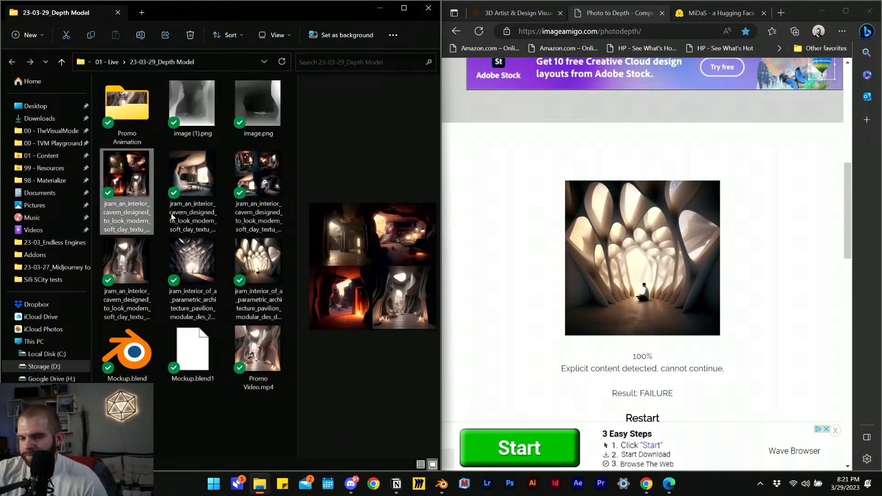
click(656, 305)
scroll(657, 322, down, 1)
click(634, 377)
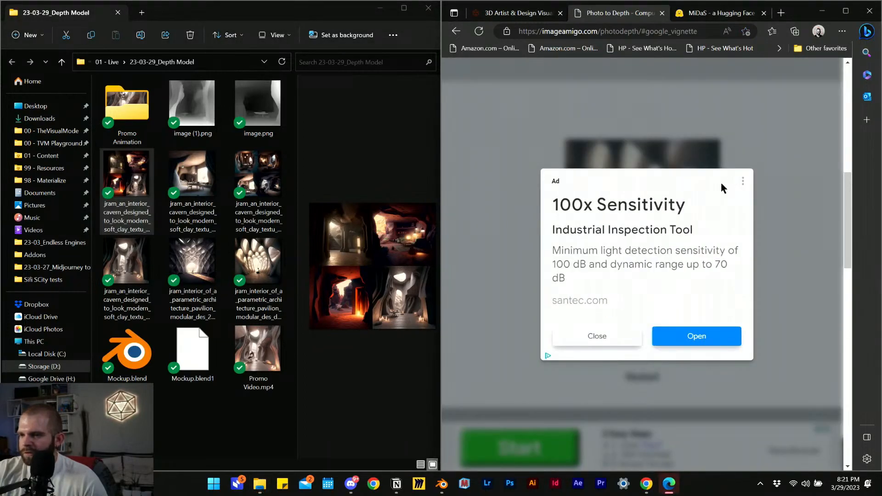
click(591, 336)
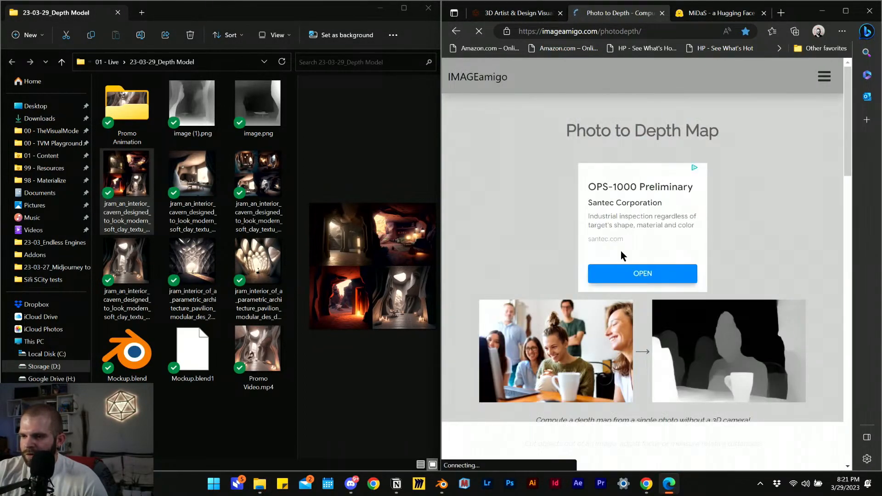
scroll(621, 251, down, 4)
scroll(643, 265, down, 3)
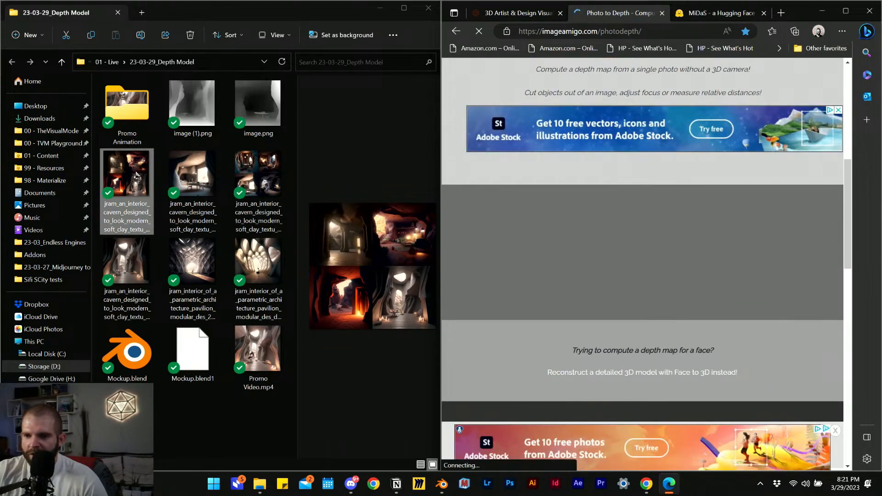
scroll(640, 258, up, 7)
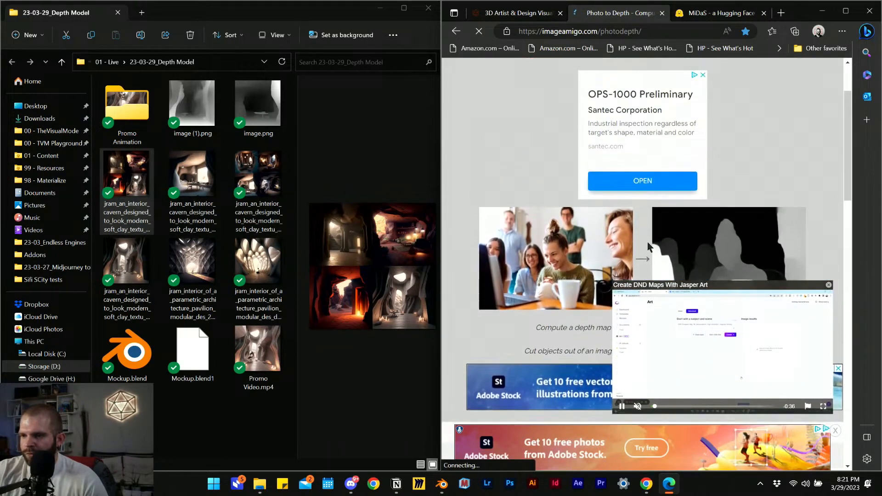
scroll(653, 232, down, 5)
scroll(680, 206, down, 10)
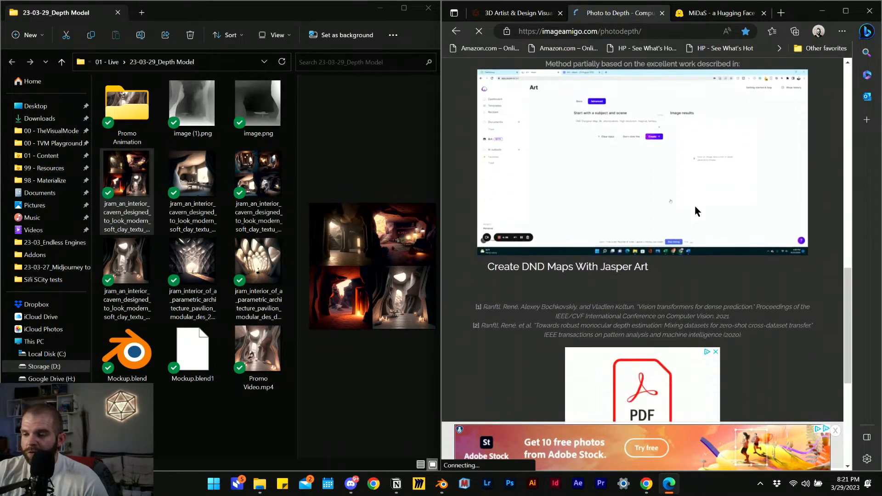
scroll(758, 214, up, 8)
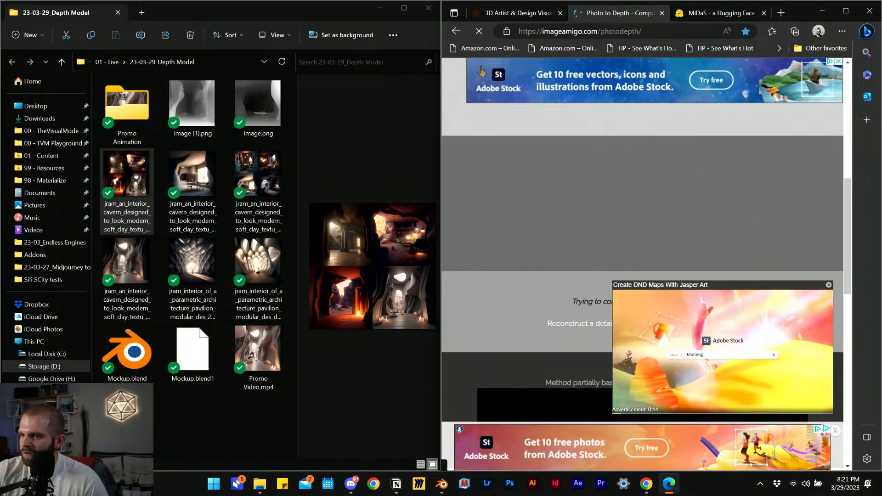
- Reload the Photo to Depth Map page and upload the four-image cavern grid with the red-lit room for depth processing
click(480, 30)
click(479, 30)
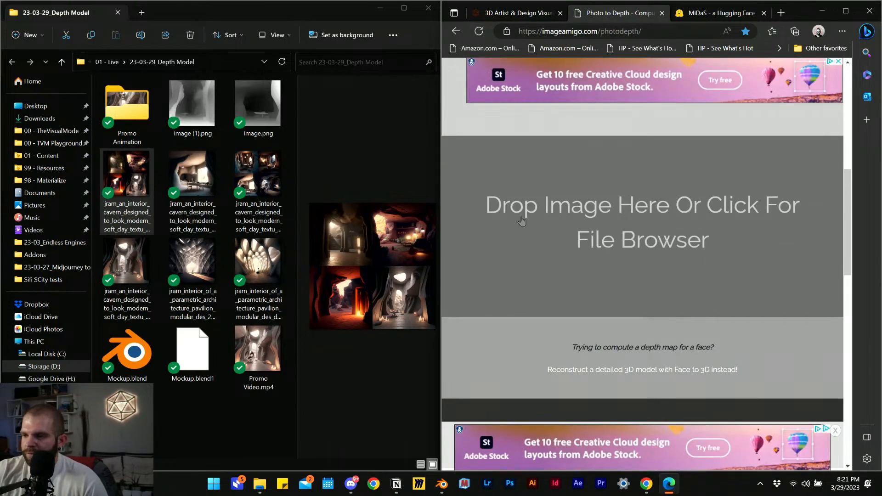
drag(133, 180, 568, 231)
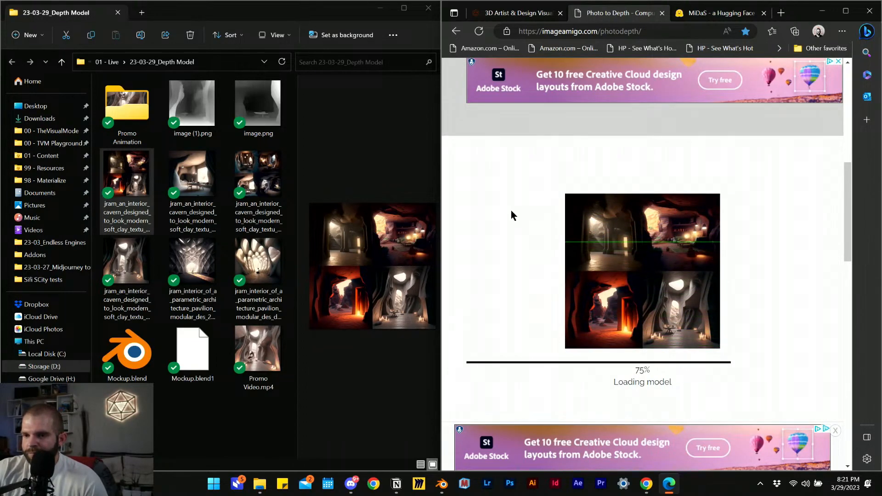
- Check the pixel dimensions of the uploaded cavern grid image in its file properties
right_click(130, 209)
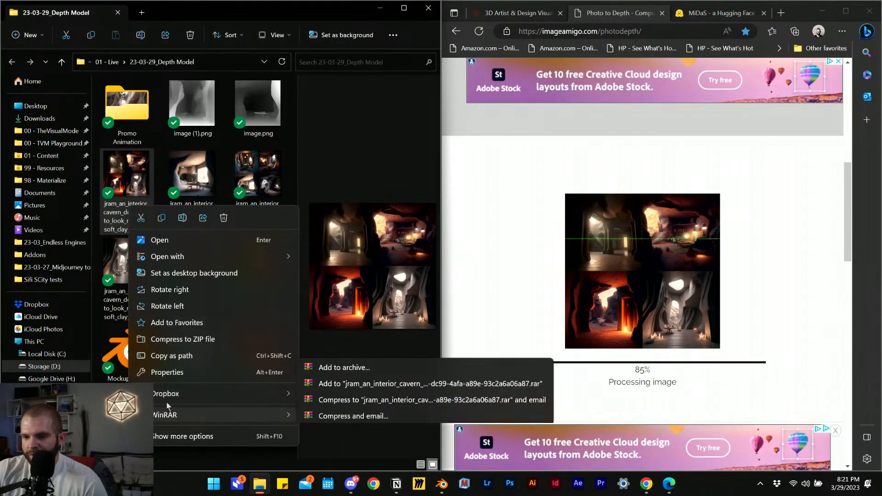
click(168, 372)
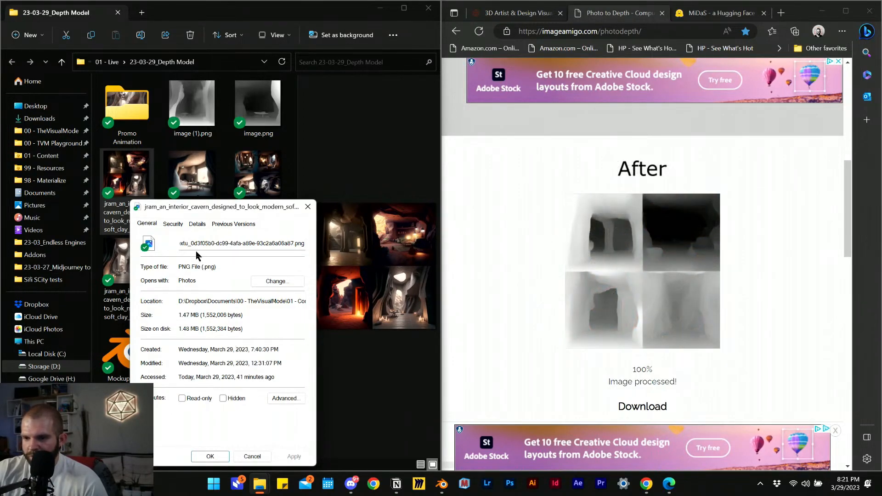
click(202, 223)
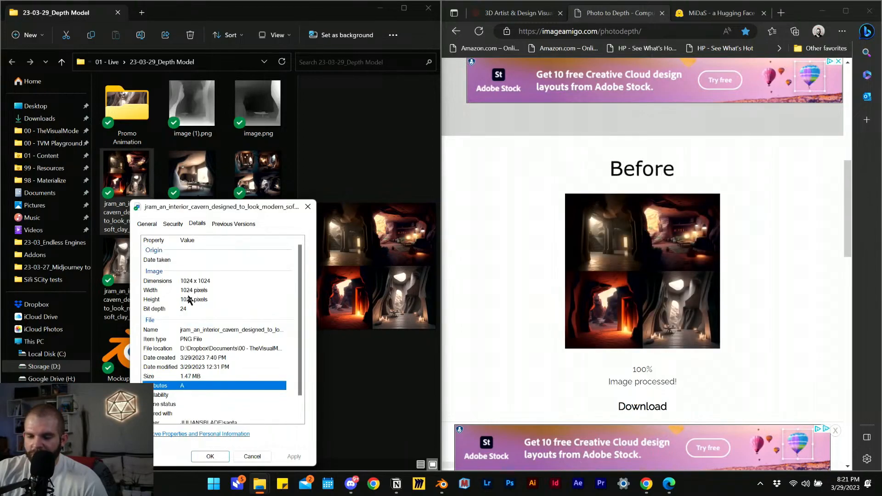
click(308, 207)
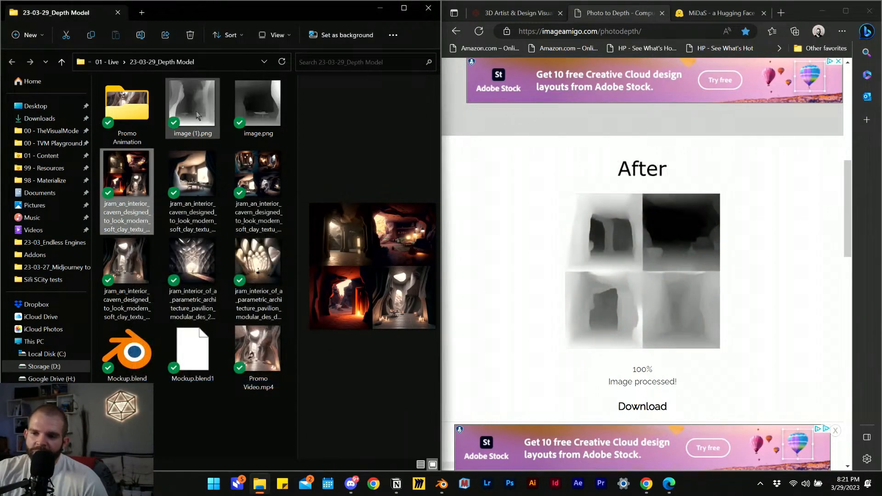
- Preview the other cavern and pavilion images in the folder and open the seated-figure pavilion image in Photos
click(201, 157)
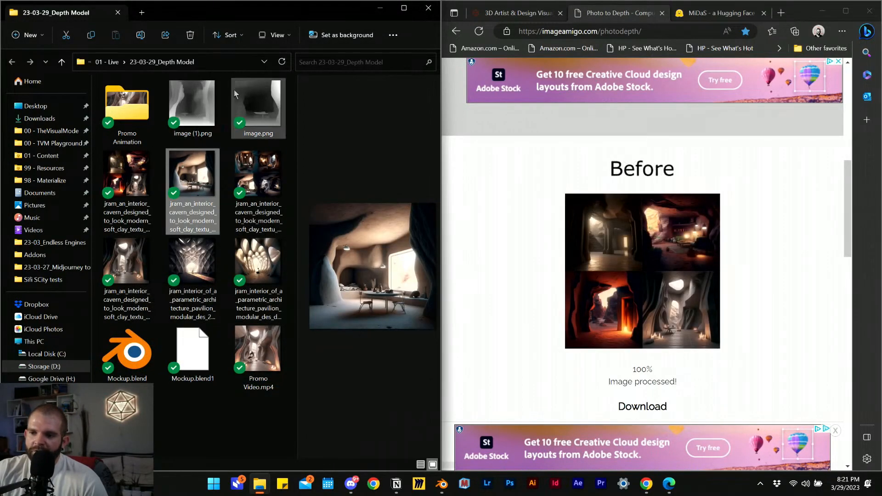
click(256, 181)
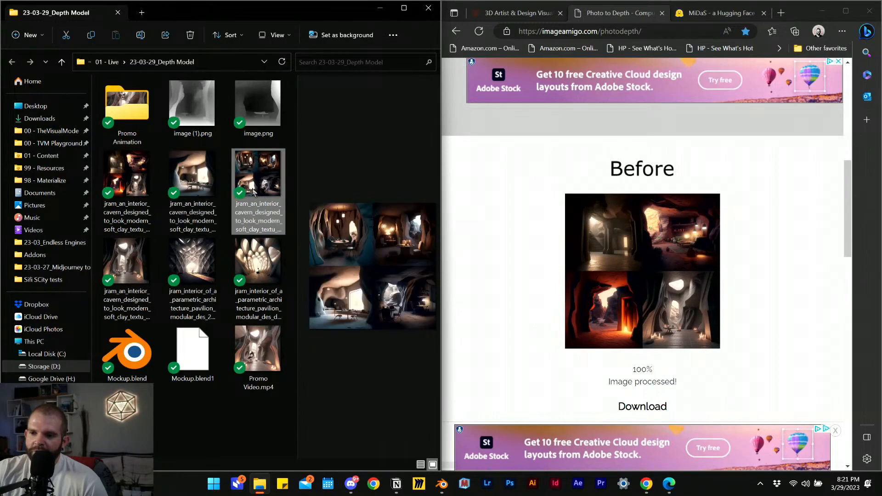
click(193, 275)
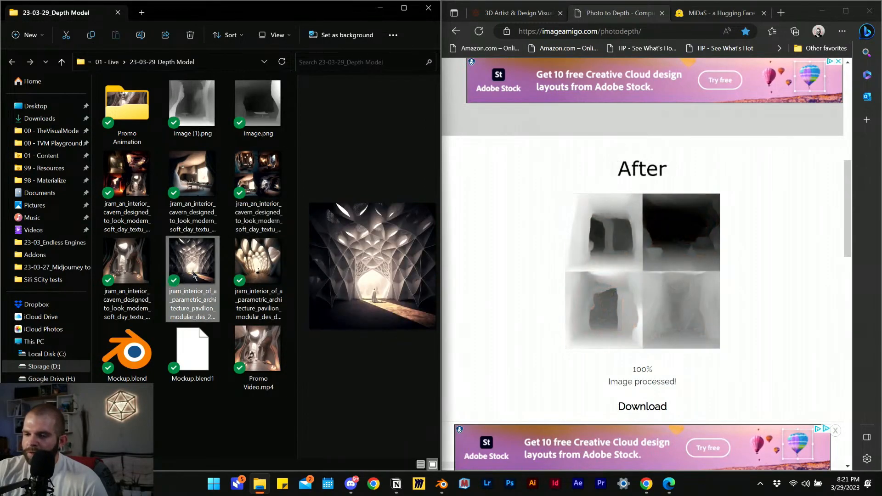
double_click(257, 259)
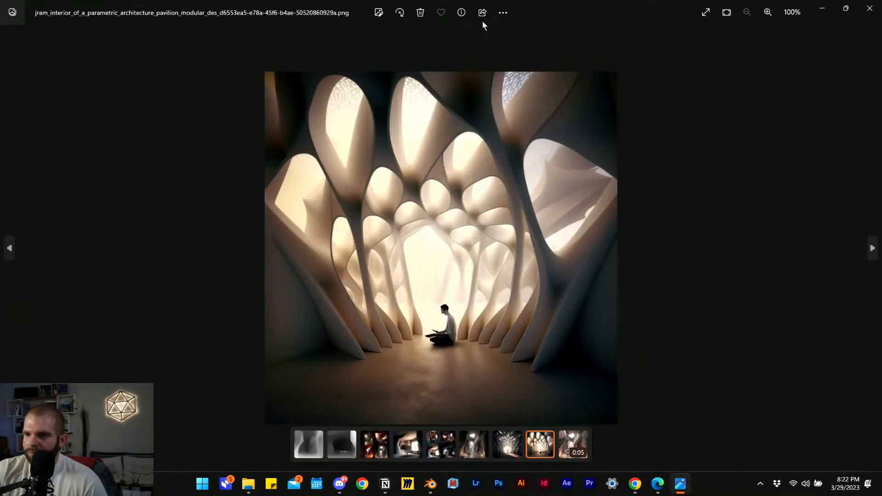
- Resize the seated-figure pavilion image to 50 percent of its width and height, keeping the .png format, and proceed to saving
click(504, 12)
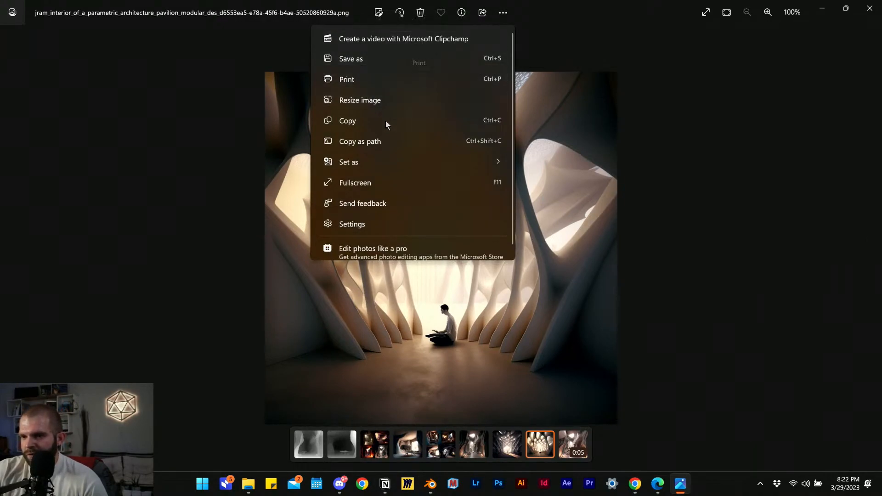
click(391, 99)
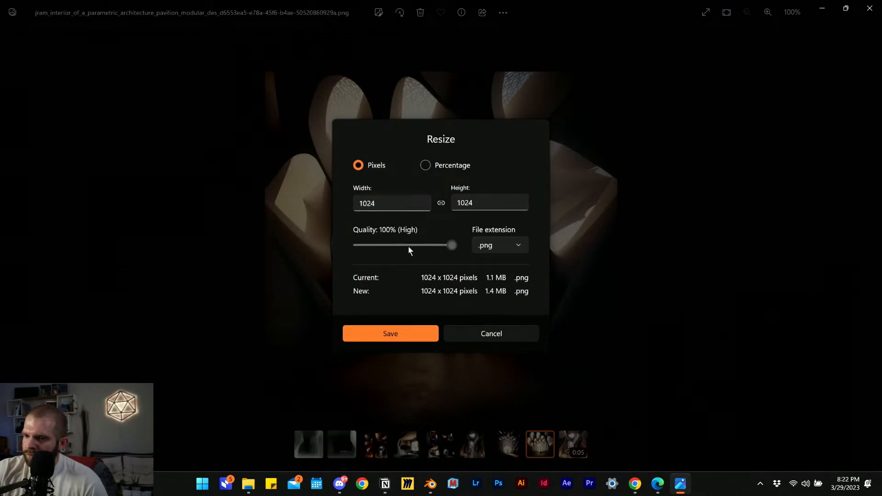
click(428, 167)
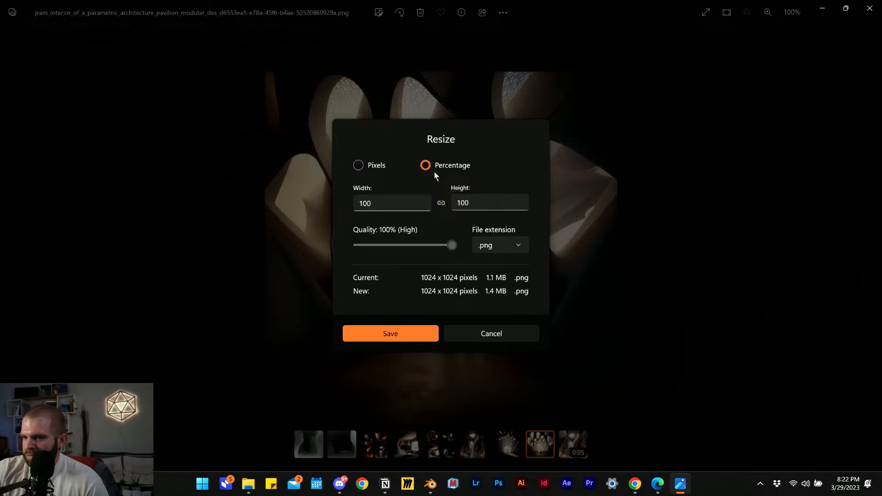
drag(386, 203, 330, 214)
text(50)
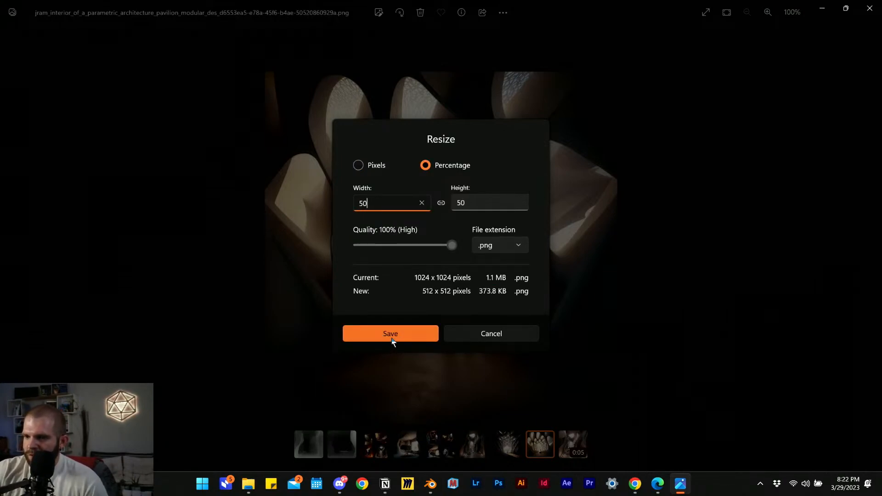
click(394, 334)
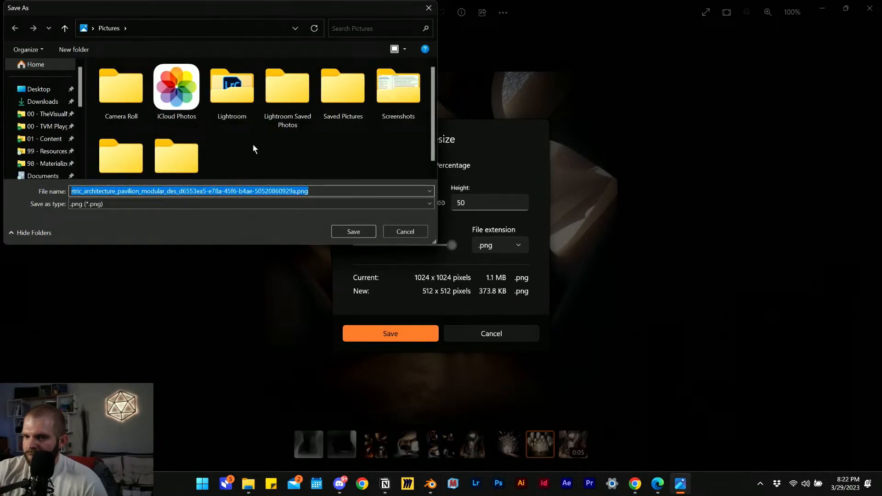
- Save the resized copy in the 23-03-29_Depth Model folder as jram_interior_oflow.png and close Photos
click(248, 483)
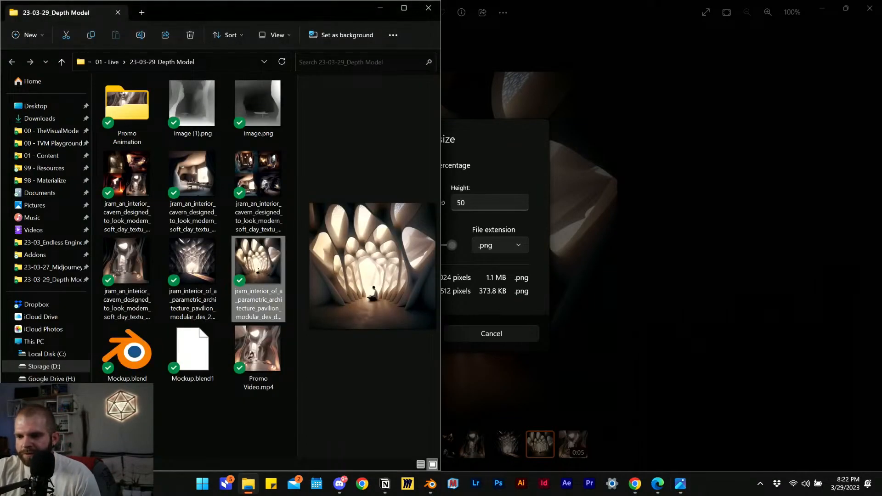
click(223, 63)
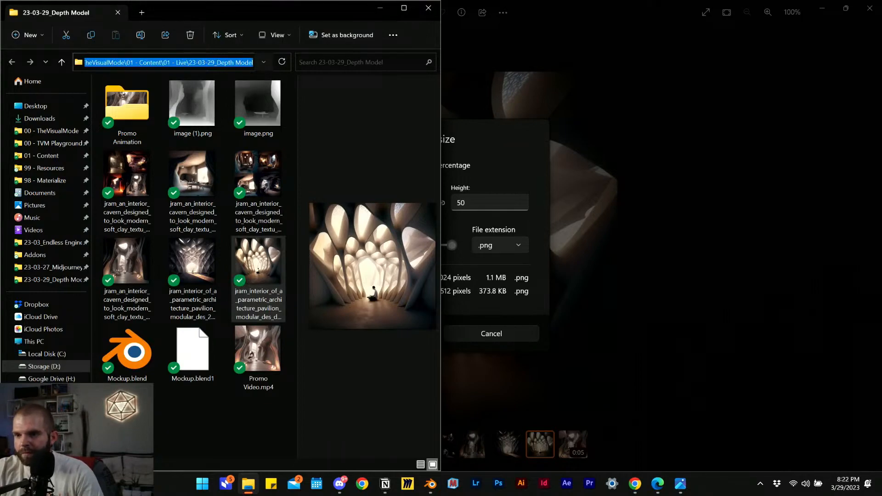
click(377, 9)
click(190, 27)
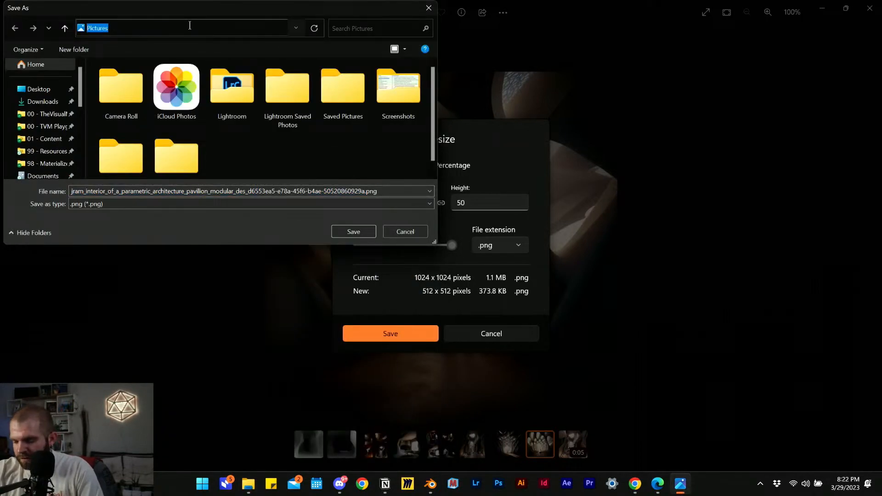
key(ctrl+v)
key(Return)
scroll(290, 164, down, 2)
click(142, 192)
drag(113, 191, 611, 174)
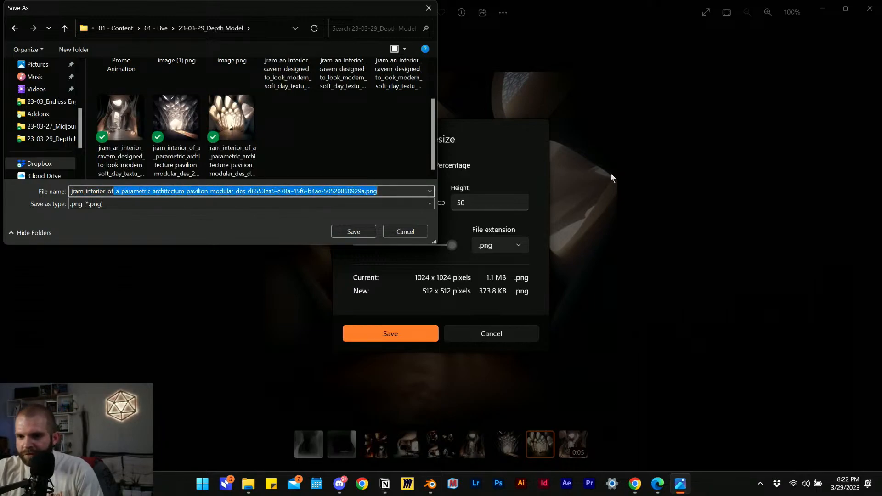
text(low)
key(Return)
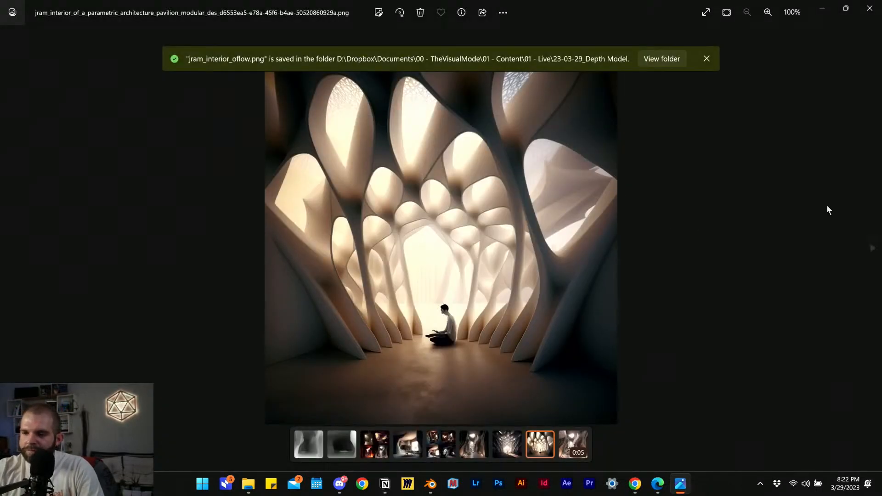
click(869, 9)
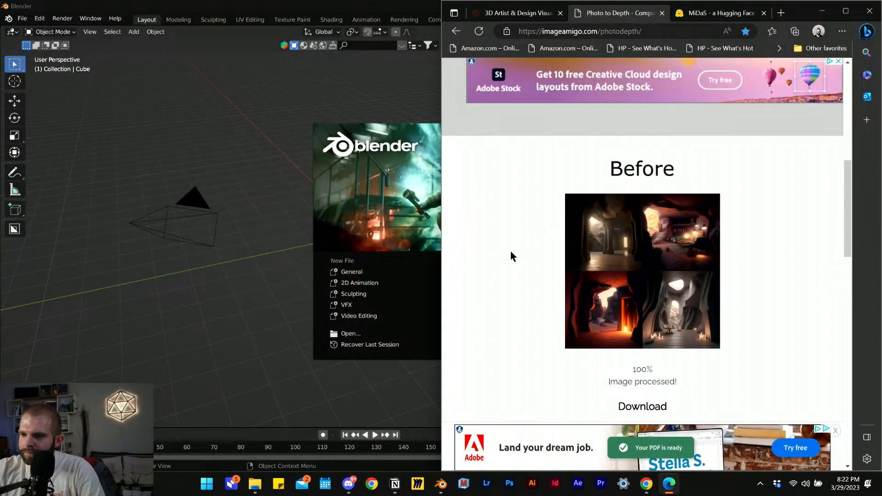
- Restart the Photo to Depth Map converter and try to process the reduced pavilion image jram_interior_oflow.png
click(260, 484)
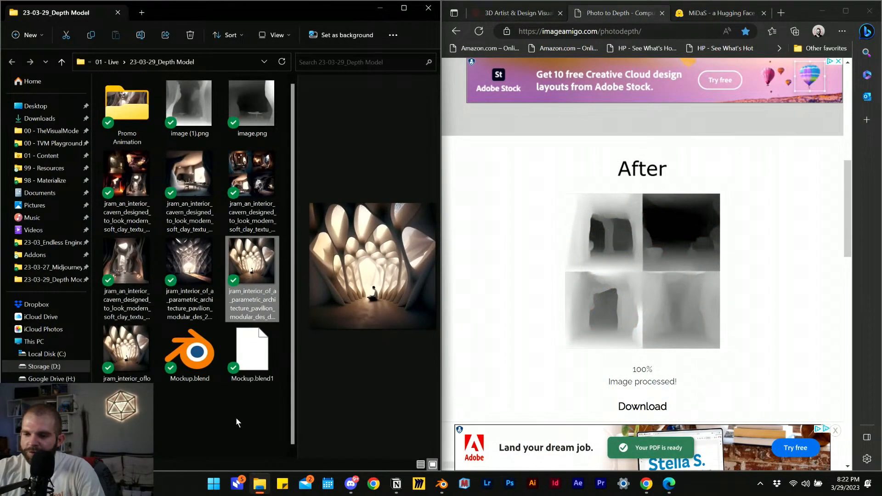
drag(138, 350, 134, 371)
scroll(668, 353, down, 1)
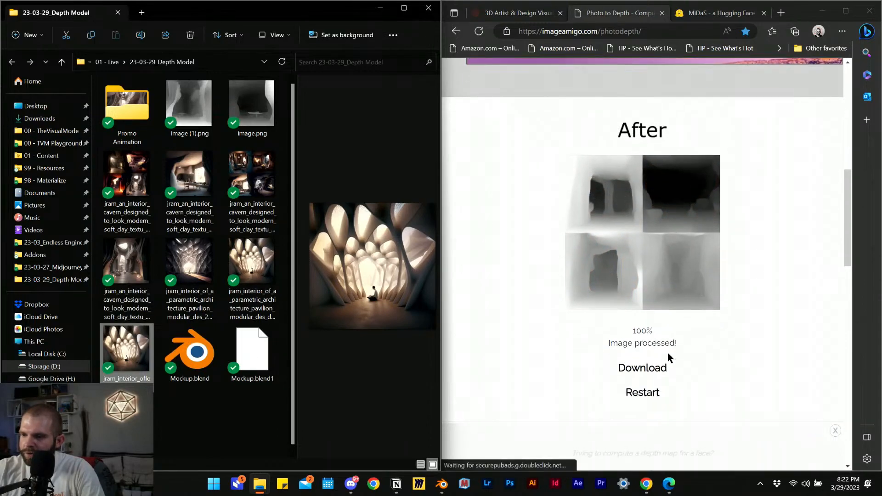
click(639, 391)
scroll(628, 220, down, 6)
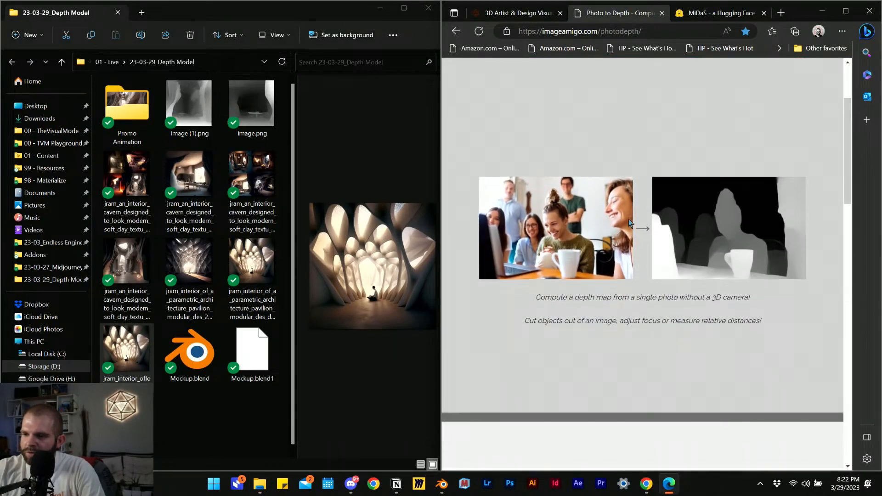
scroll(624, 218, down, 3)
drag(127, 349, 656, 204)
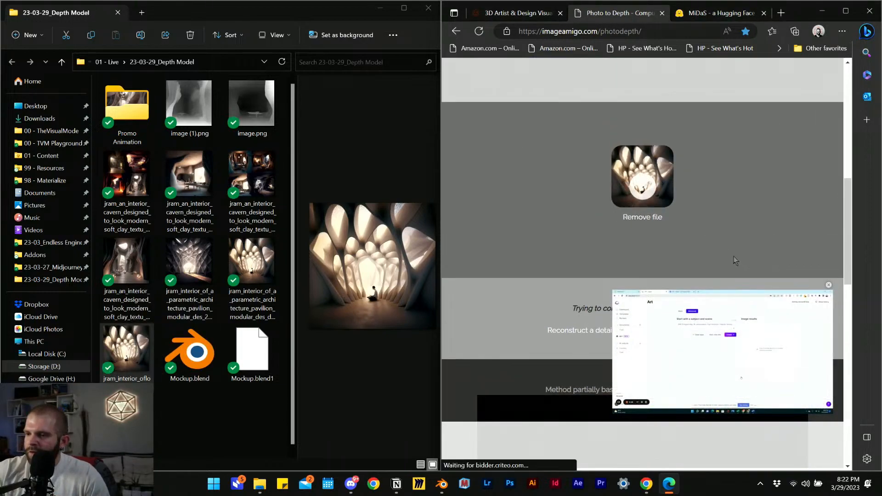
scroll(734, 258, up, 1)
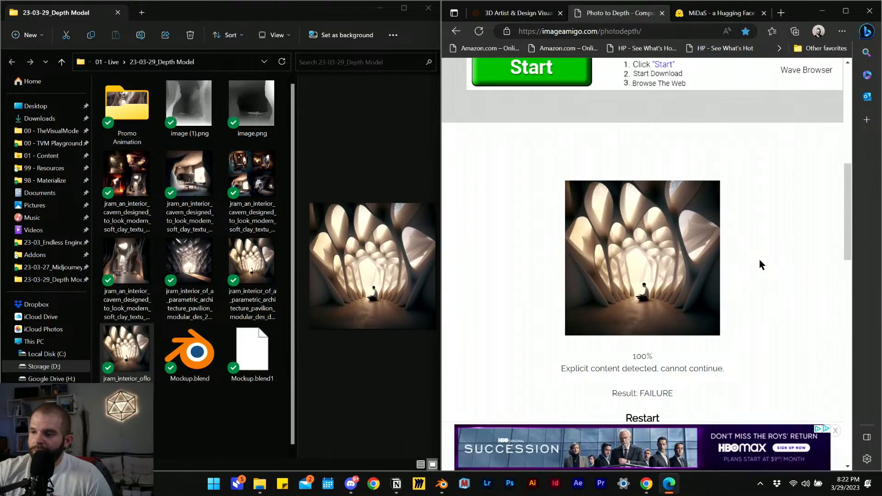
- Switch to the MiDaS demo on Hugging Face and submit the full-size seated-figure pavilion image for depth computation
click(717, 13)
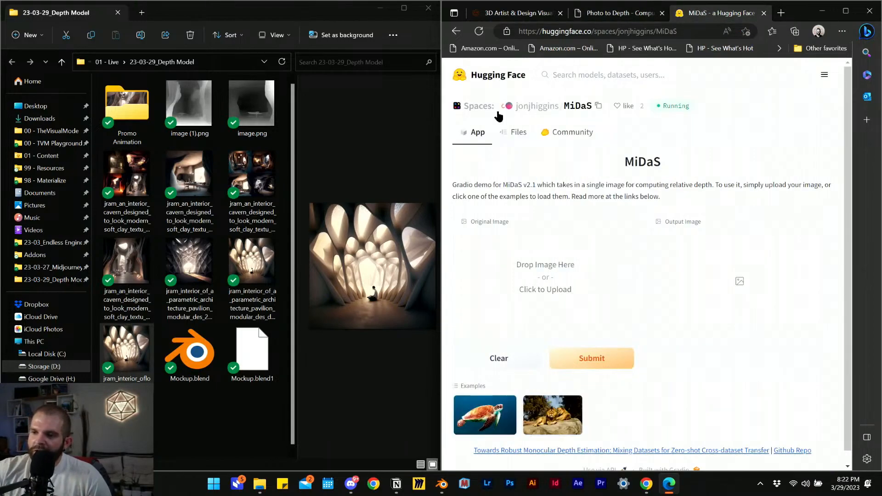
click(251, 448)
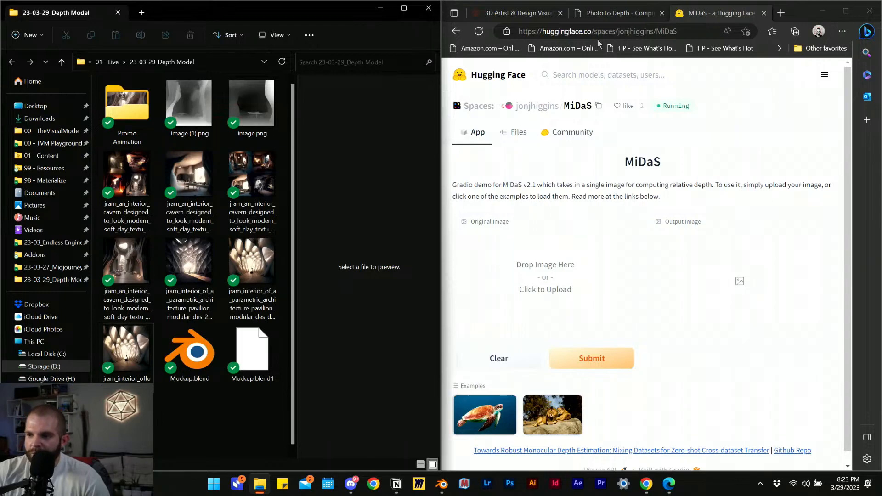
click(612, 13)
click(707, 16)
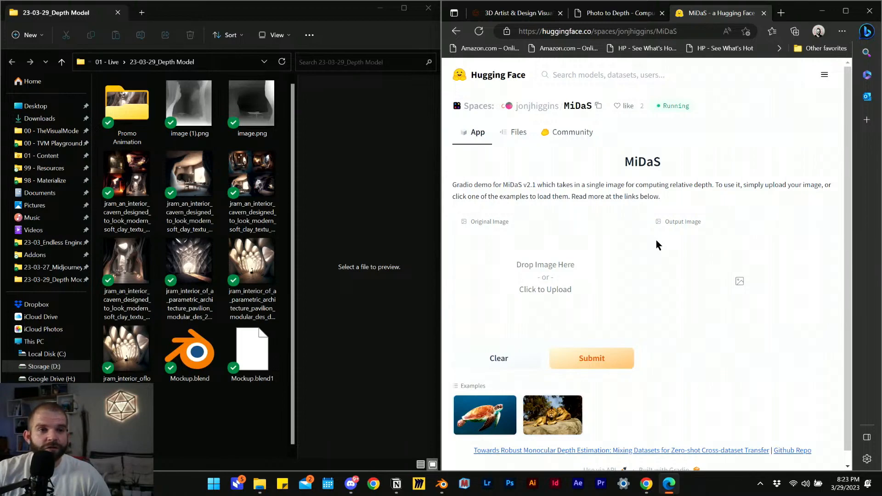
click(258, 264)
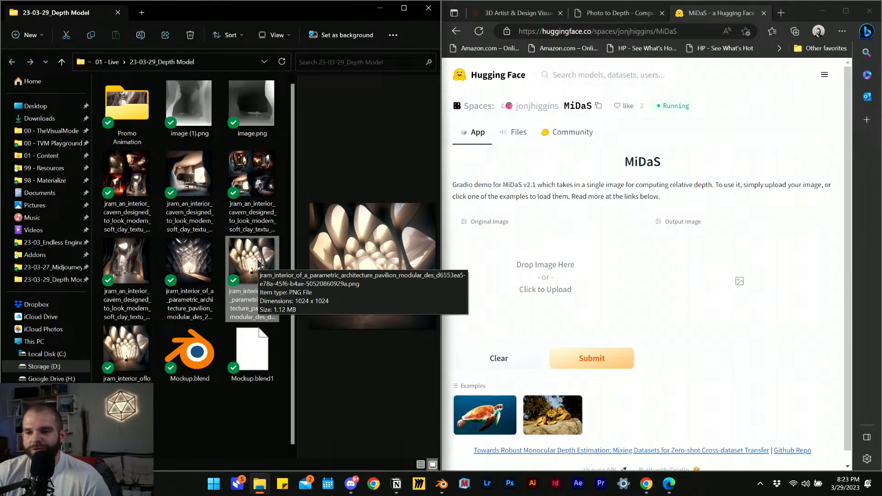
drag(247, 275, 547, 275)
click(603, 364)
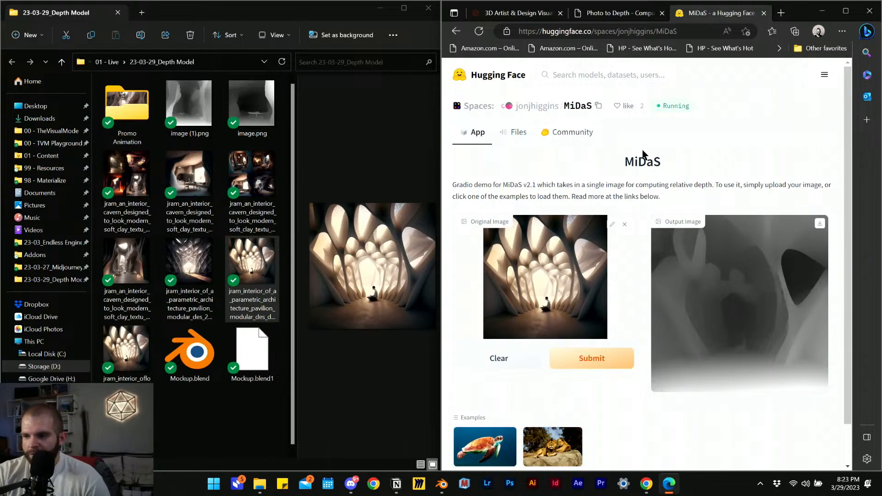
- Download the seated-figure pavilion's depth map into the project folder as jram_interior_depth.png
click(819, 225)
click(723, 87)
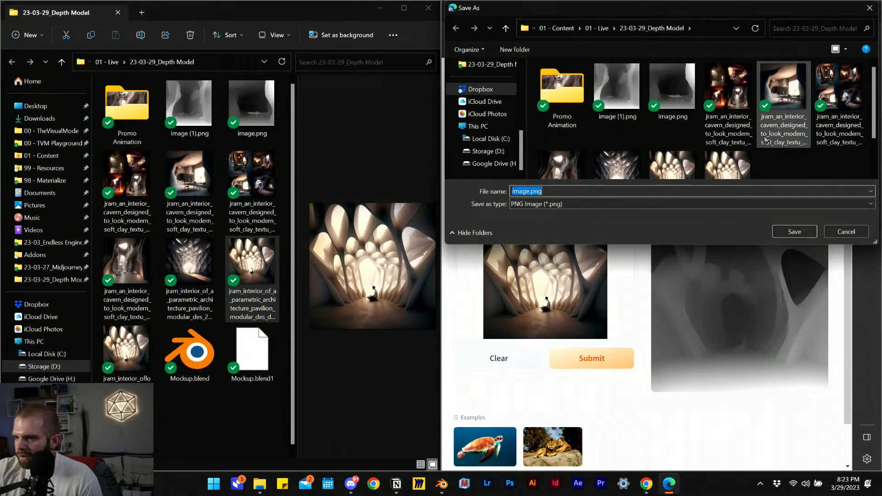
scroll(773, 131, down, 1)
click(728, 117)
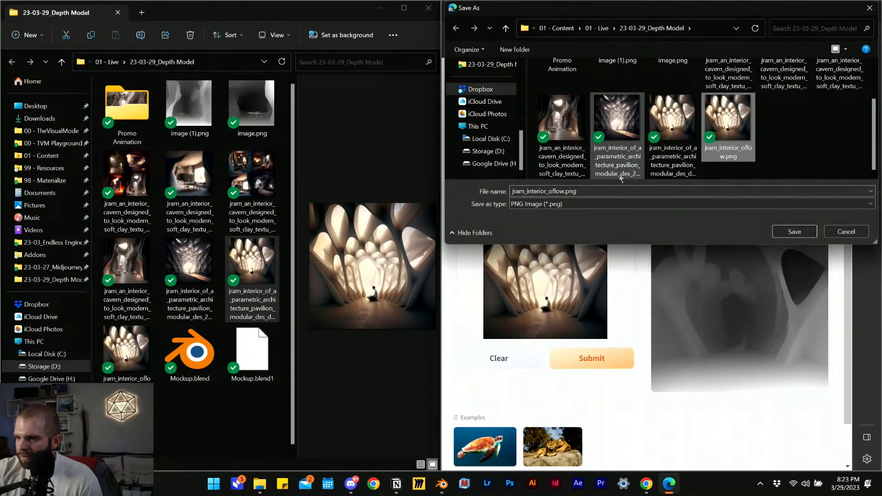
drag(545, 191, 727, 177)
text(_de)
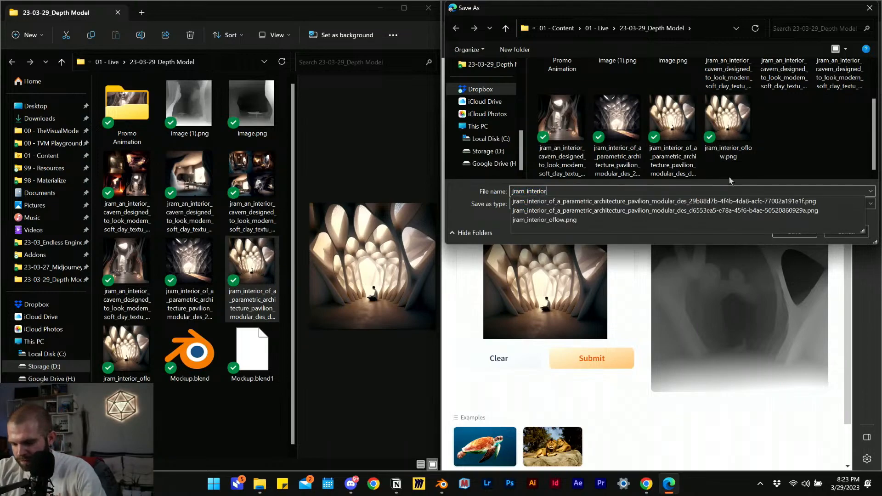
text(pth)
key(Return)
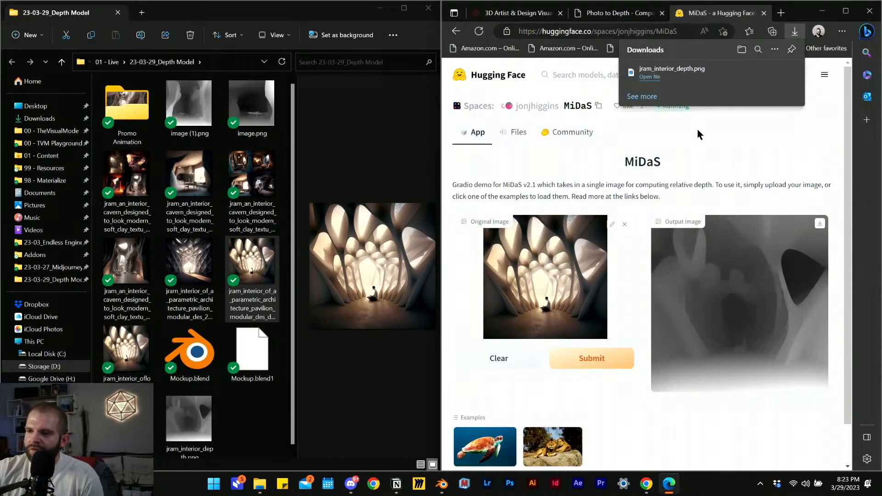
- Clear the MiDaS input and submit the faceted lattice pavilion image with the standing figure for depth computation
click(499, 362)
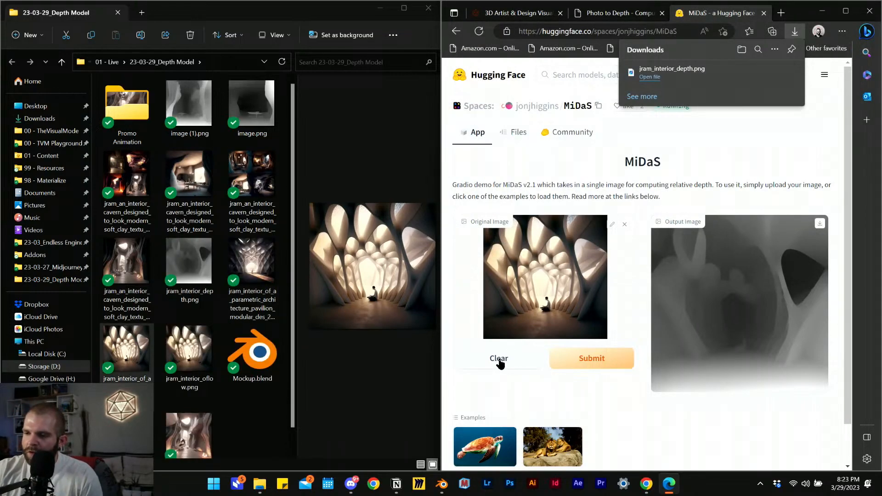
click(500, 362)
drag(246, 277, 544, 285)
click(606, 357)
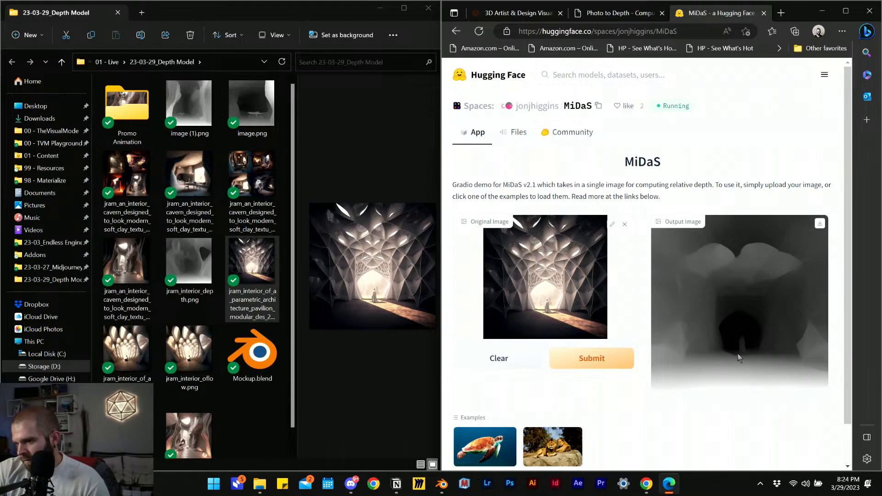
- Download the lattice pavilion's depth map into the project folder as jram_interior_of_a_parametric_architectur_depth.png
click(820, 224)
click(736, 83)
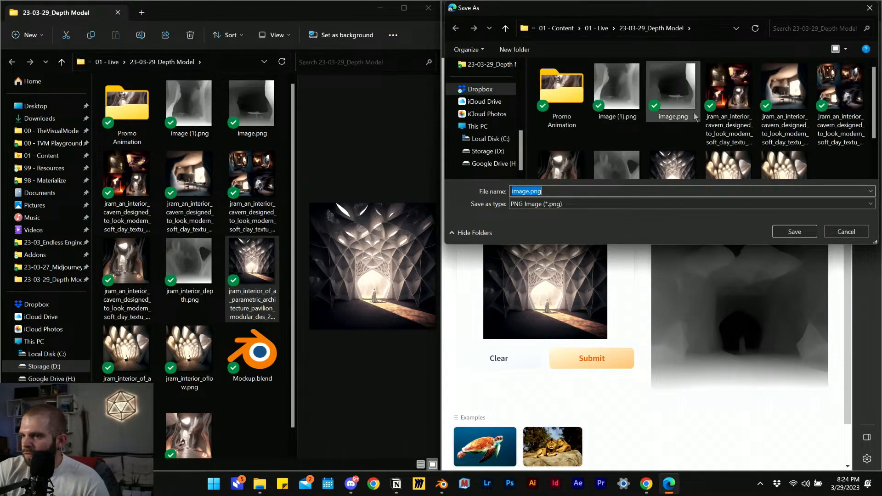
scroll(735, 117, down, 2)
click(673, 122)
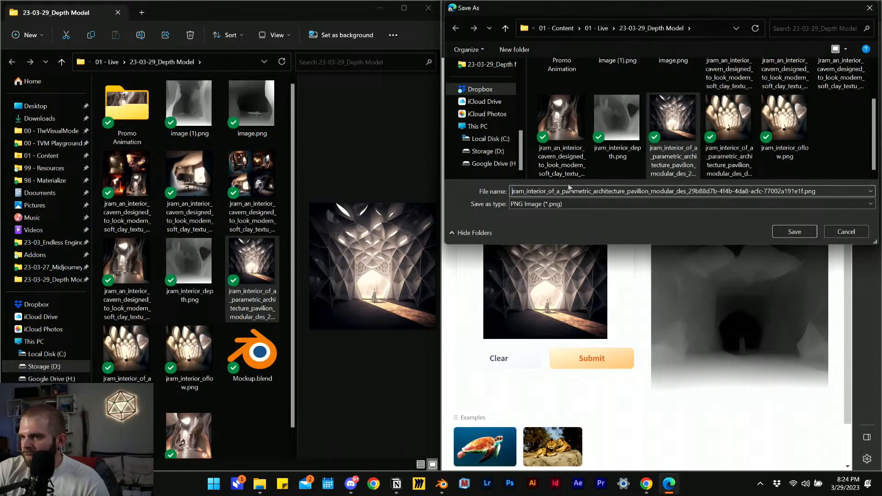
drag(623, 191, 879, 197)
text(_dept)
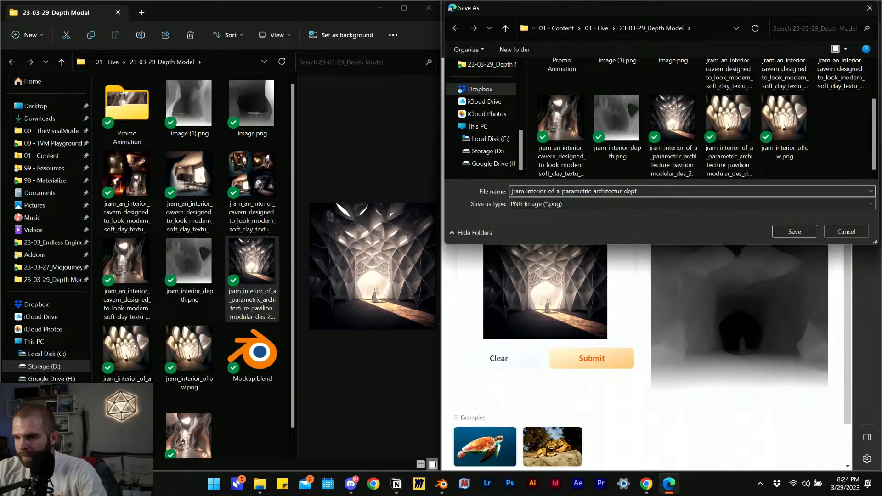
text(h)
key(Return)
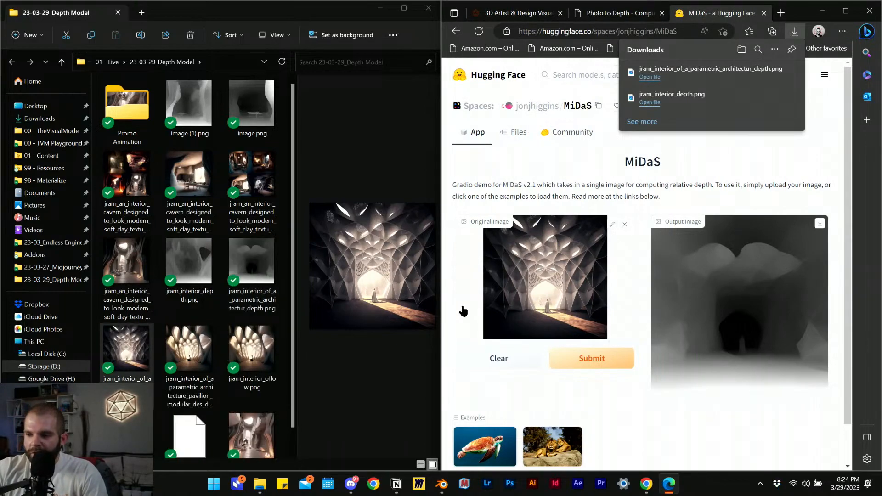
- Switch to Blender, dismiss the splash screen, and delete the default camera, cube and light
click(441, 483)
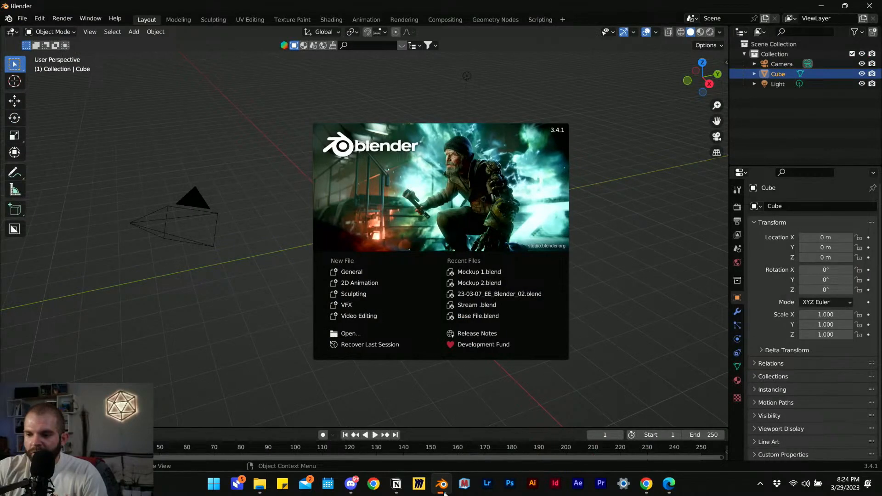
click(311, 312)
scroll(248, 336, down, 3)
drag(544, 354, 301, 184)
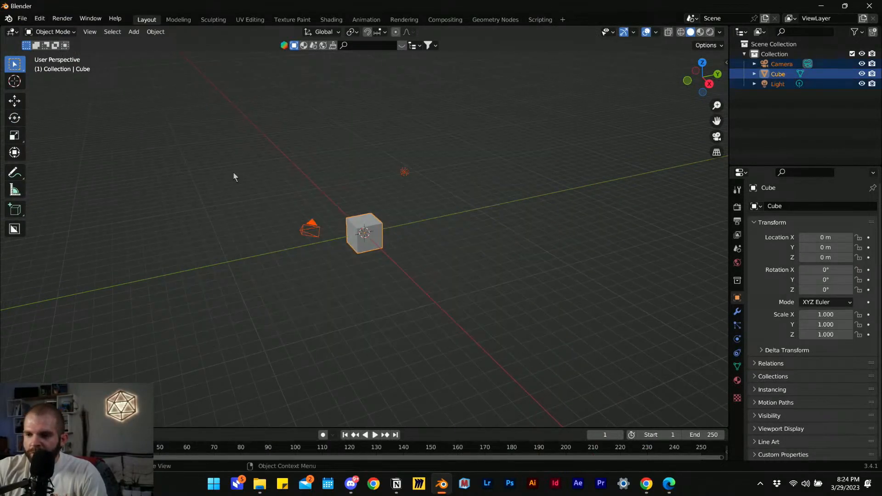
key(Delete)
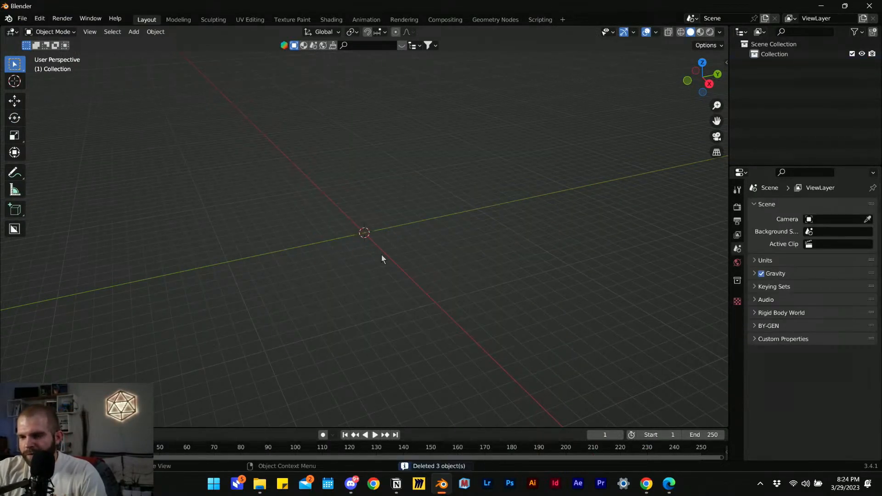
- Search the add-on preferences for "image" to check whether the Import Images as Planes add-on is enabled
click(40, 18)
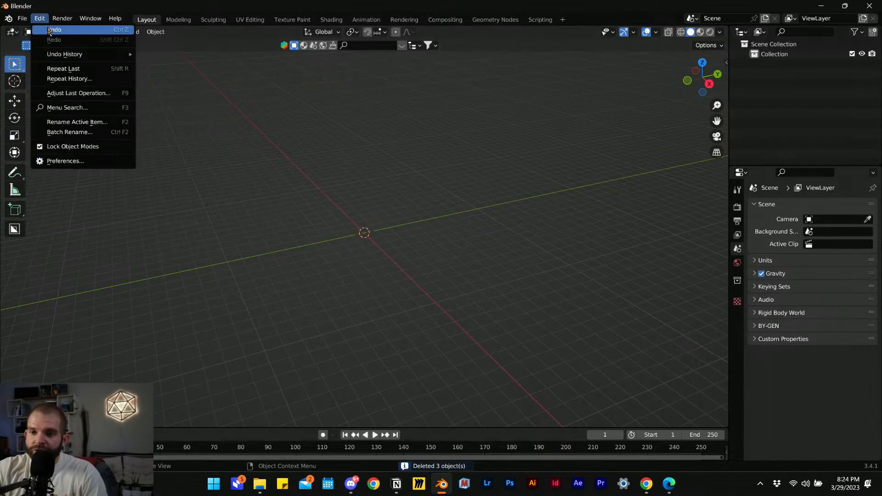
click(87, 160)
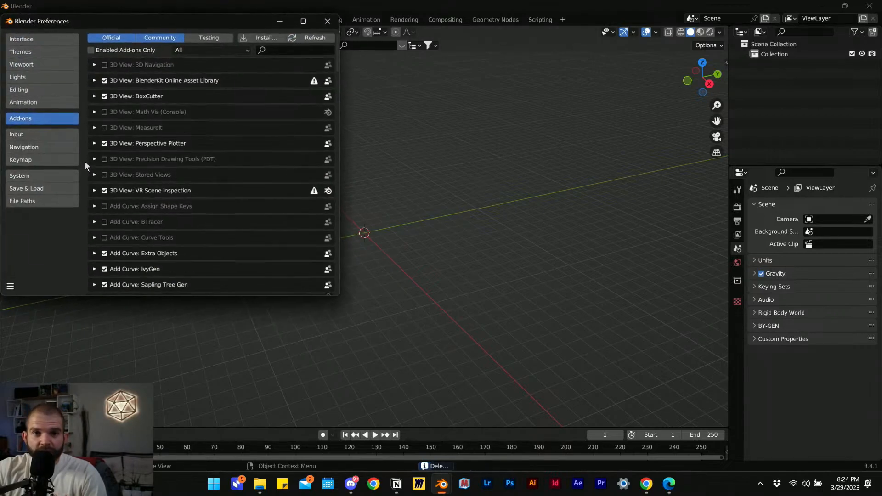
click(280, 50)
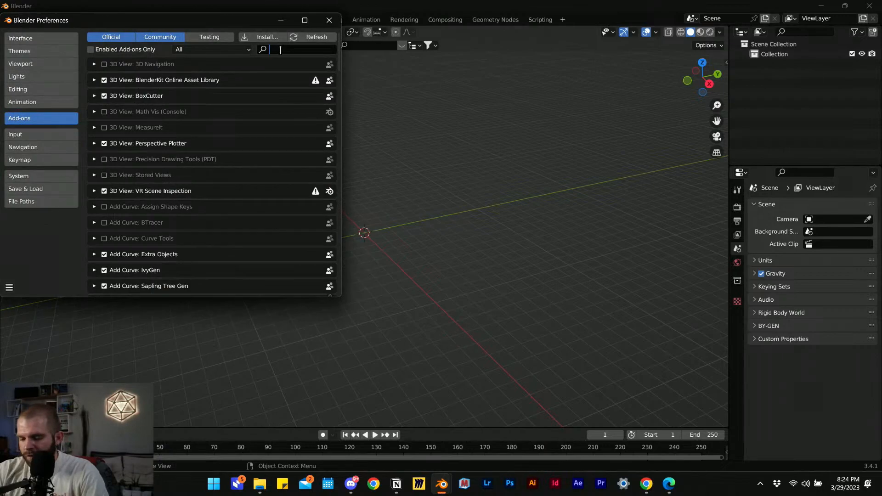
text(image)
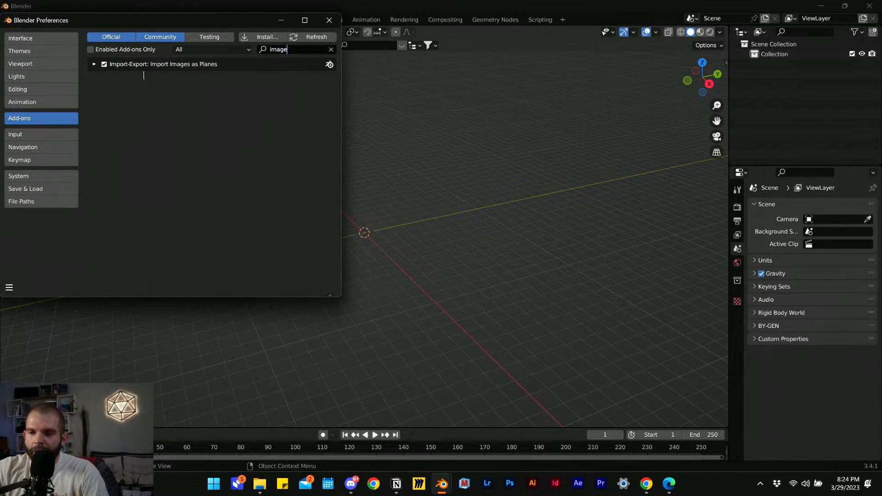
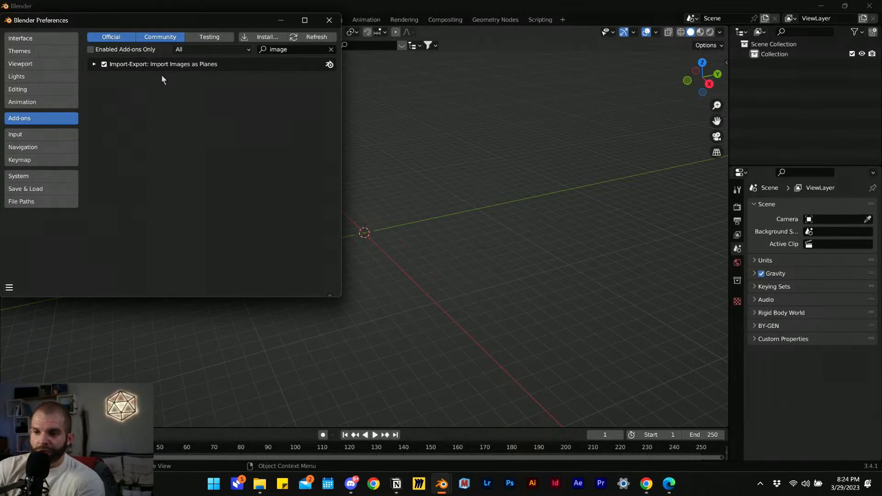
click(329, 20)
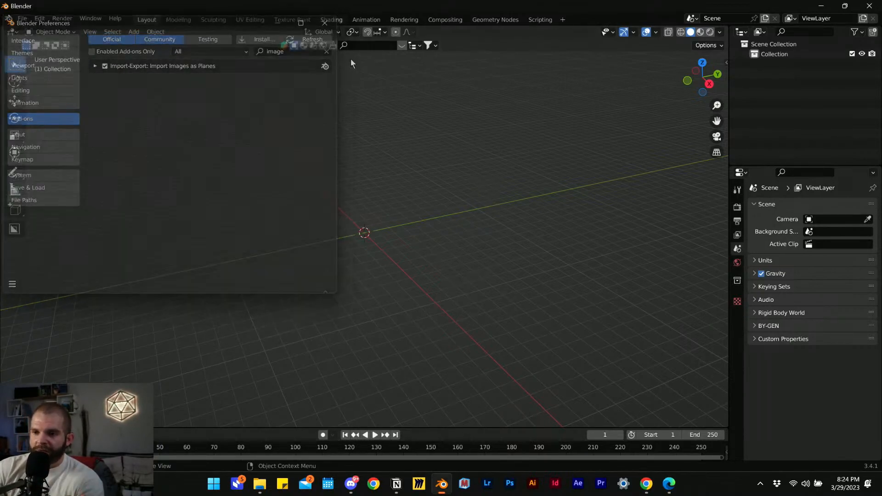
- Start an Images as Planes import and browse to the 23-03-29_Depth Model project folder using its path from File Explorer
key(shift+a)
mouse_move(386, 284)
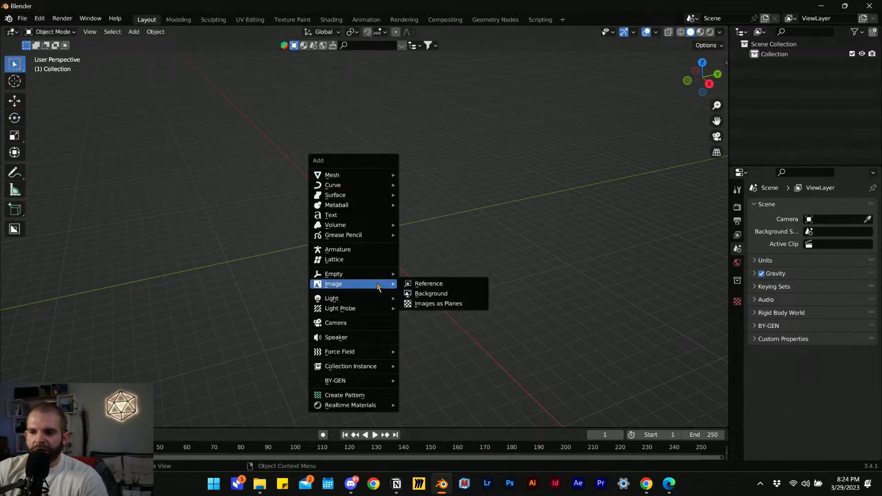
click(439, 304)
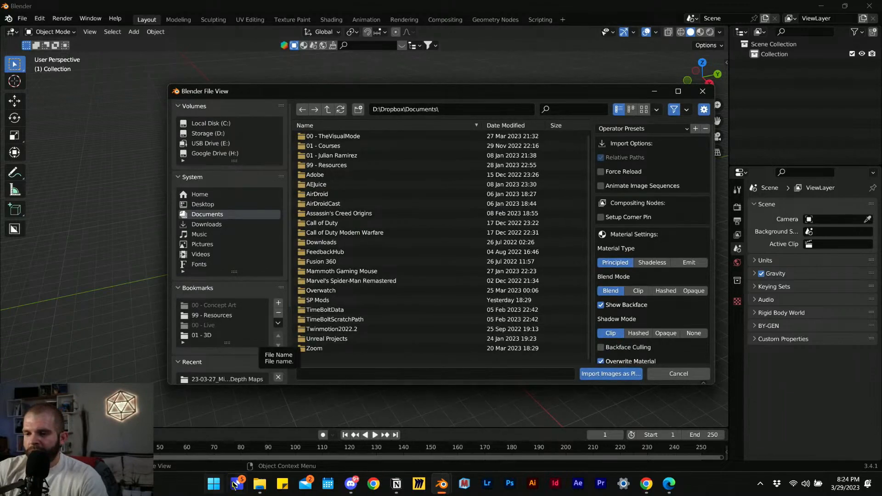
click(261, 484)
click(237, 62)
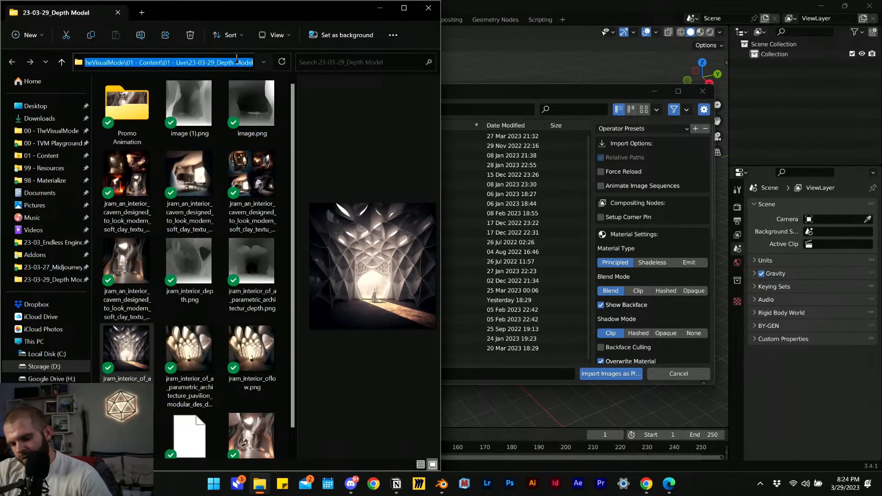
click(483, 107)
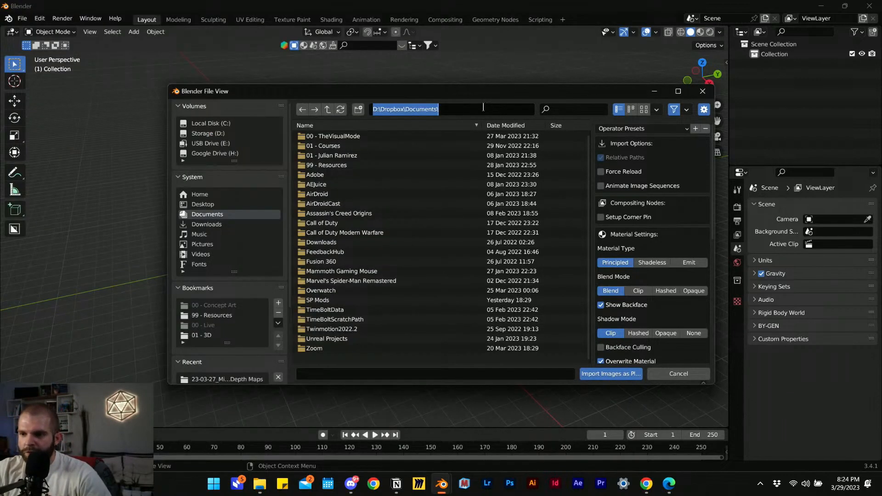
text(D:\Dropbox\Documents\00 - Live\23-03-29_Depth Model)
key(Return)
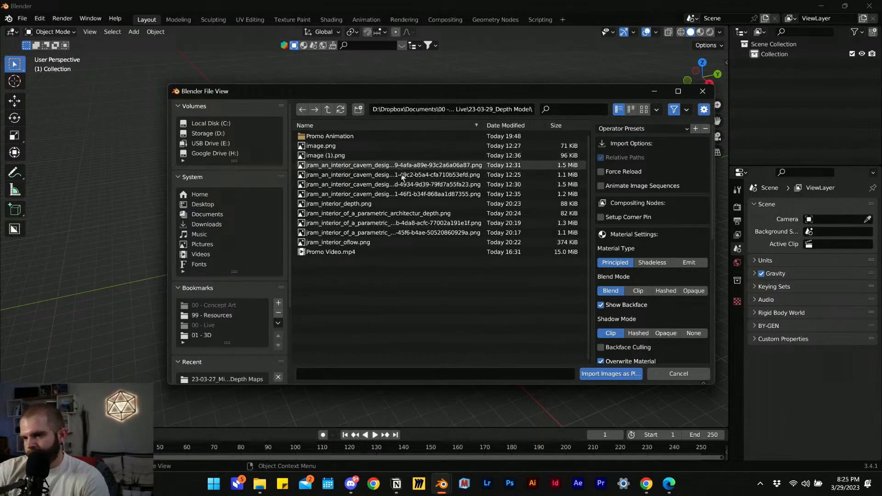
- Sort the files by date modified and import the faceted lattice pavilion image ending in 77002a191e1f.png as a plane
click(495, 125)
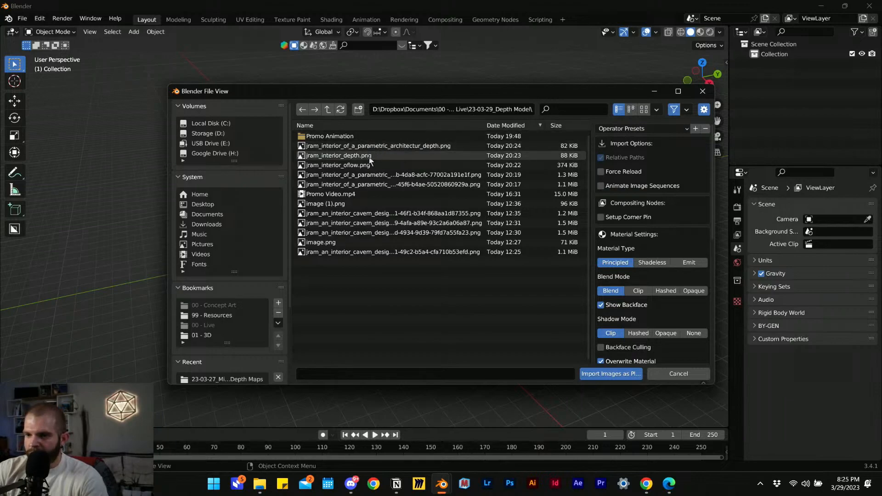
click(387, 176)
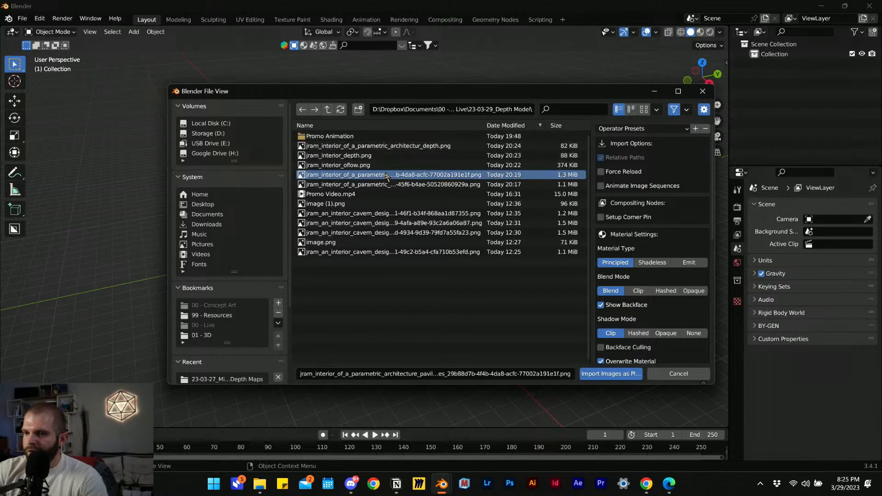
double_click(386, 175)
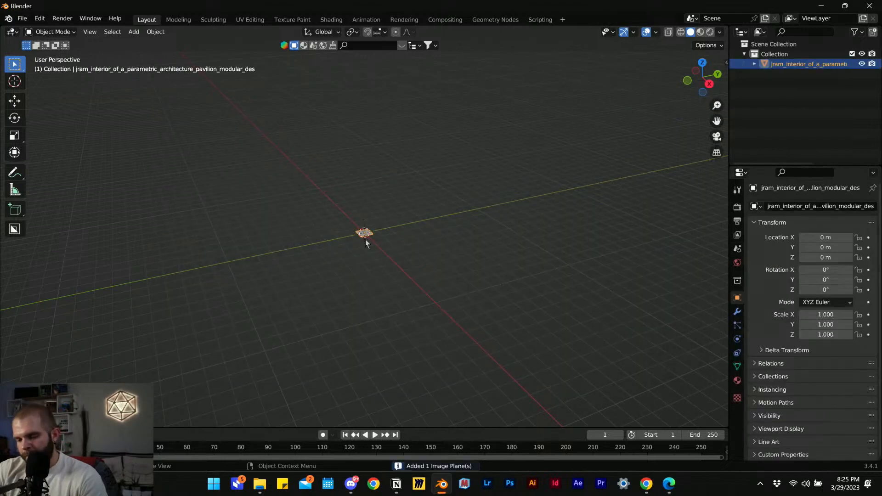
- Switch the viewport to Material Preview shading and inspect the textured image plane up close
scroll(364, 238, up, 6)
scroll(367, 234, down, 2)
key(z)
click(376, 357)
scroll(363, 331, up, 2)
mouse_move(354, 307)
middle_down()
mouse_move(358, 317)
mouse_move(327, 323)
mouse_move(408, 311)
mouse_move(342, 315)
mouse_move(324, 303)
mouse_move(390, 329)
mouse_move(401, 225)
mouse_move(380, 303)
mouse_move(380, 296)
middle_up()
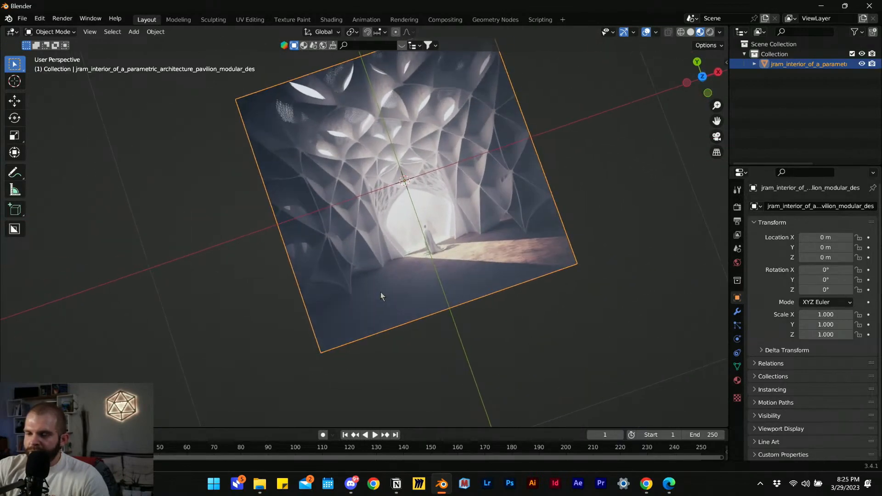
scroll(382, 281, up, 4)
middle_drag(384, 266, 237, 239)
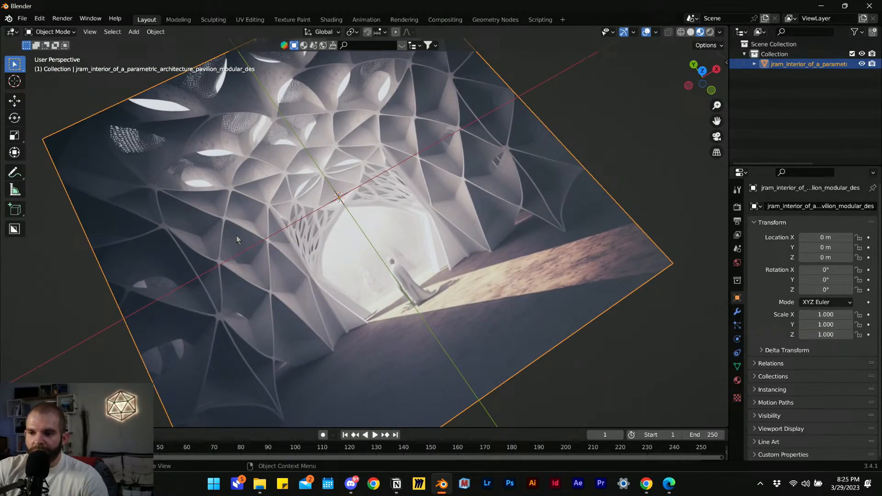
scroll(334, 237, down, 4)
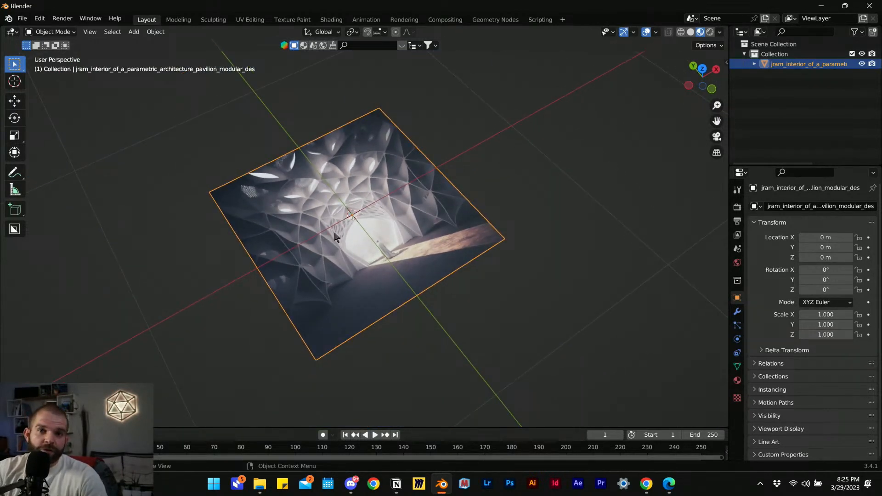
- Add a Subdivision Surface modifier to the image plane, set it to Simple with a higher viewport level, and apply it
click(737, 312)
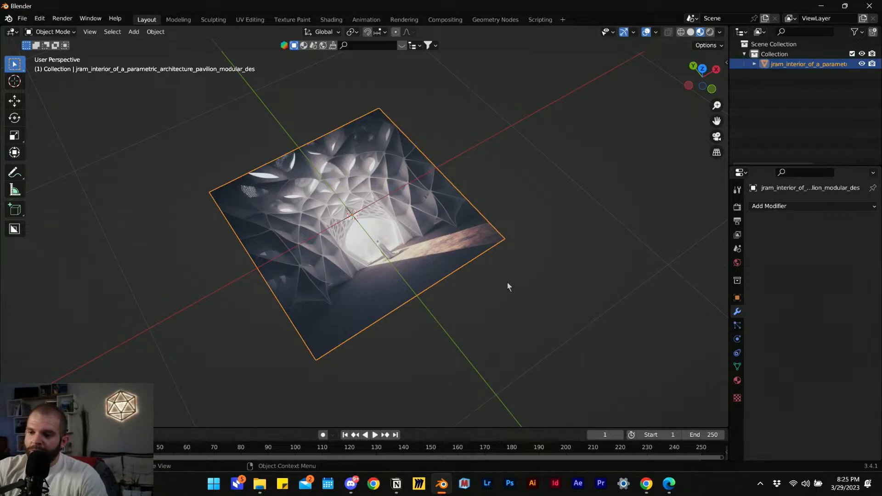
click(758, 207)
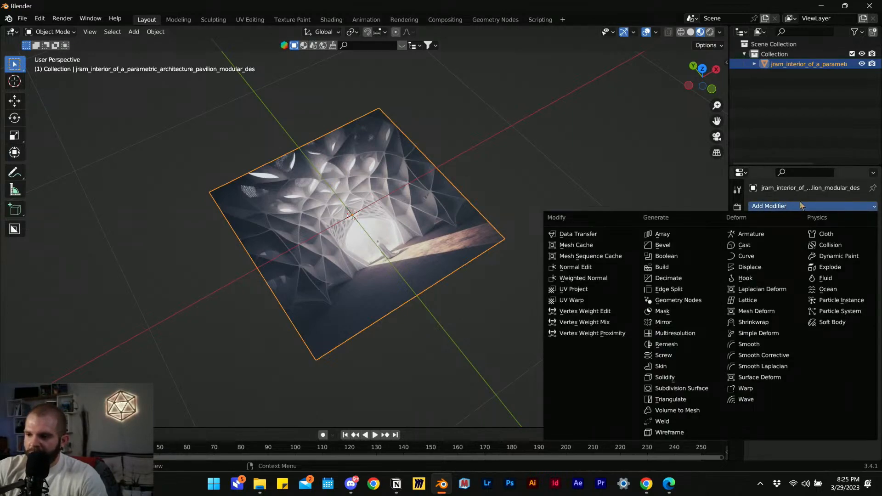
click(708, 388)
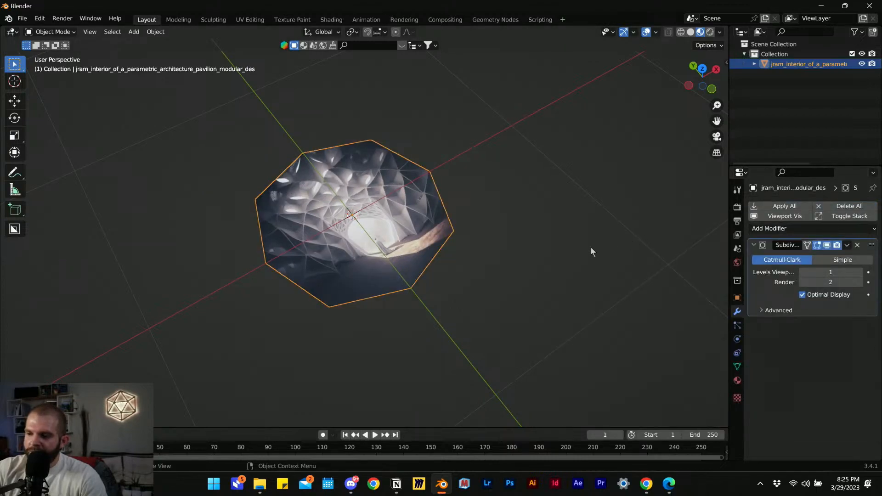
click(845, 260)
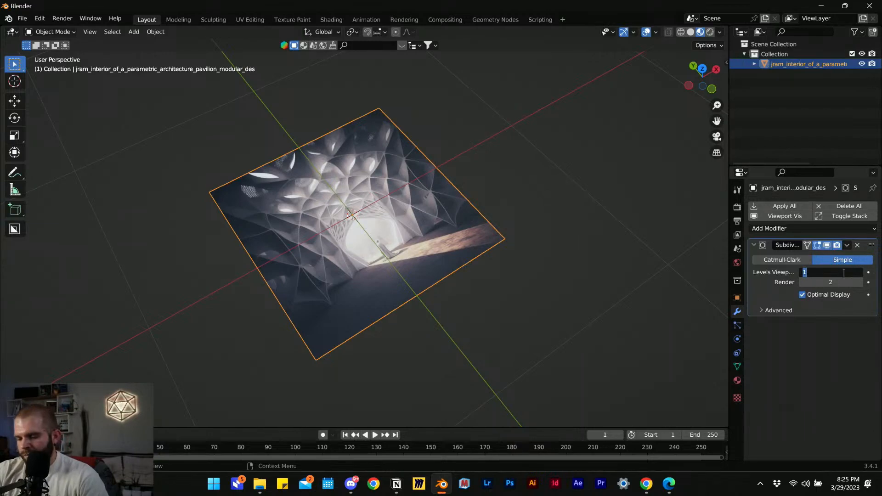
click(847, 246)
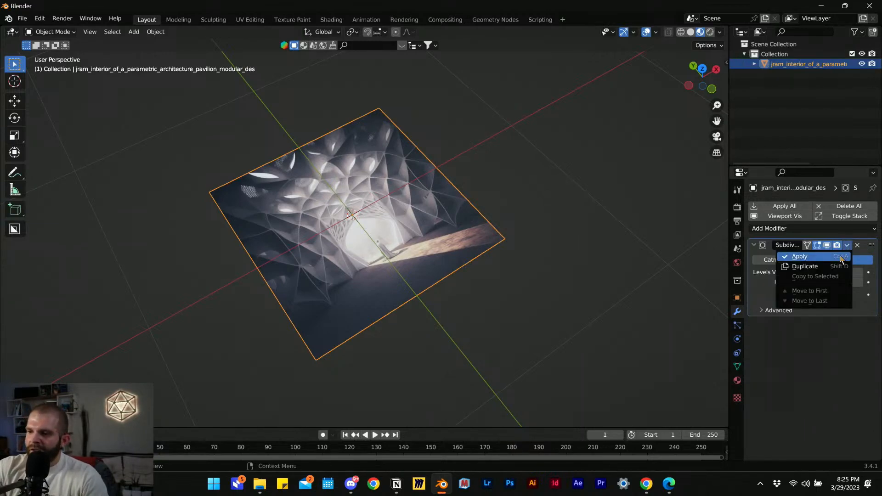
click(843, 259)
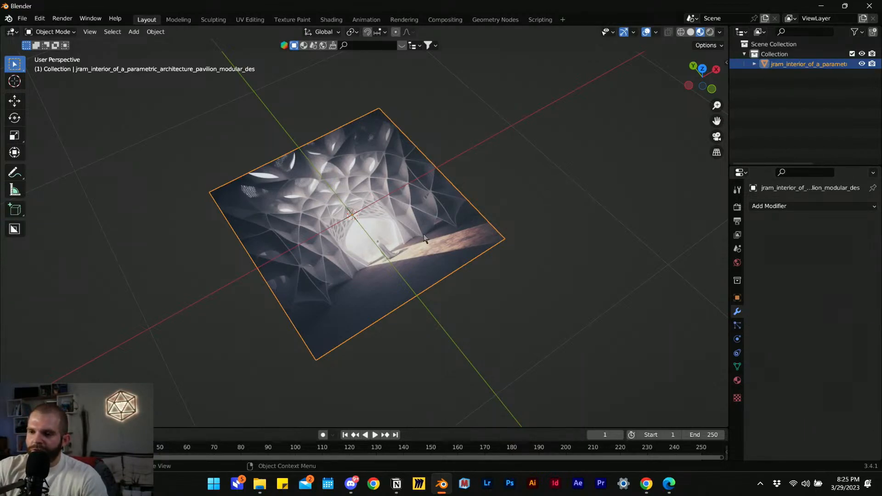
- Examine the plane's subdivided mesh density up close in Edit Mode, and return to Object Mode
key(Tab)
scroll(359, 237, up, 5)
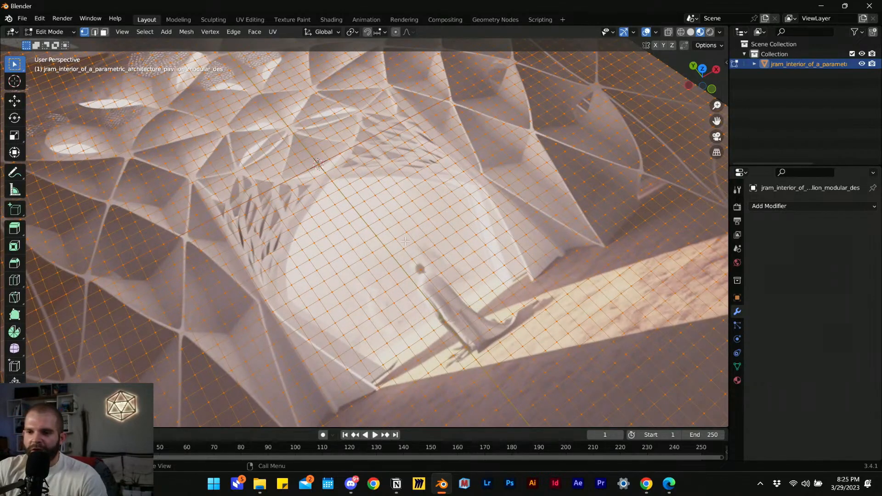
scroll(345, 192, up, 3)
scroll(394, 218, down, 2)
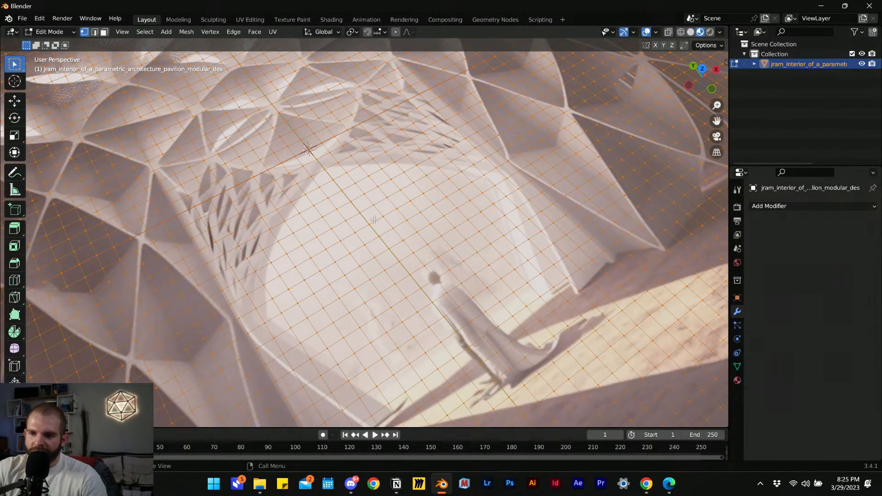
scroll(433, 197, down, 8)
key(Tab)
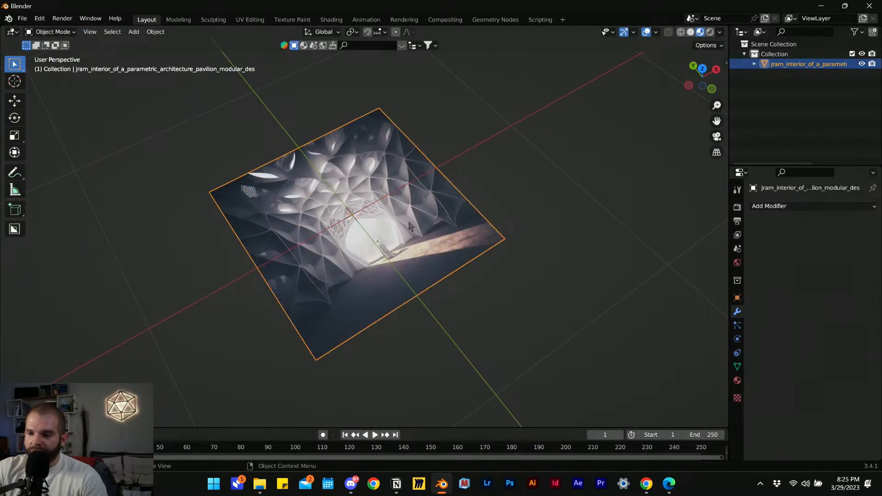
- Add a Displace modifier to the subdivided image plane and create a new texture for it
click(800, 207)
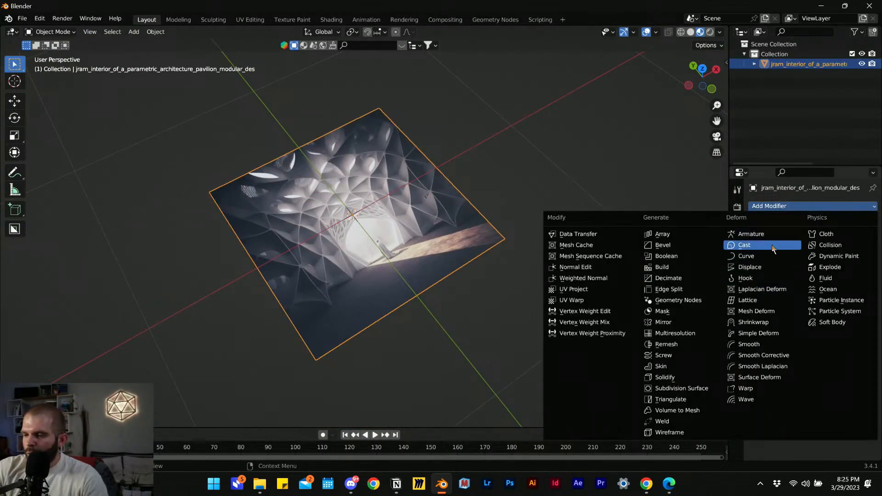
click(763, 267)
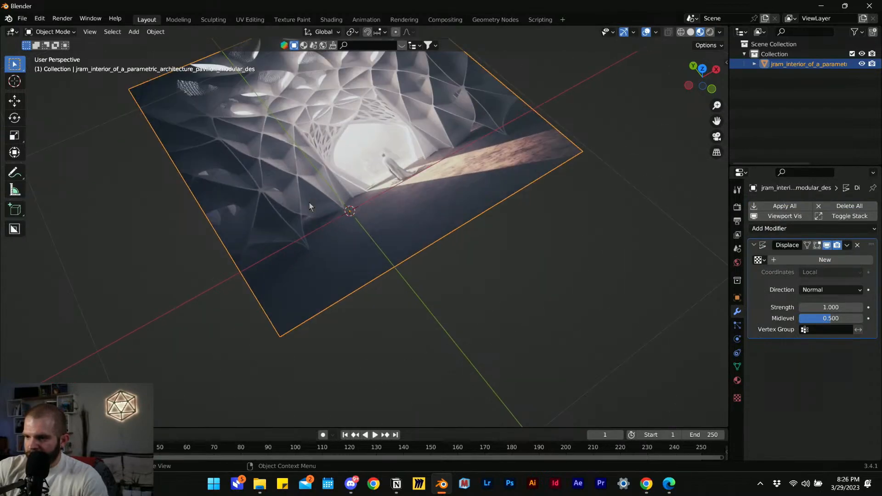
shift+middle_drag(396, 183, 377, 287)
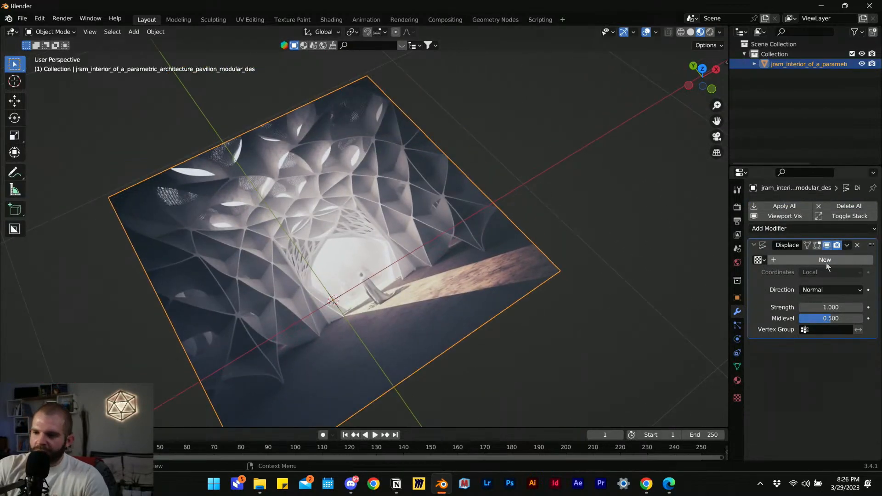
click(798, 262)
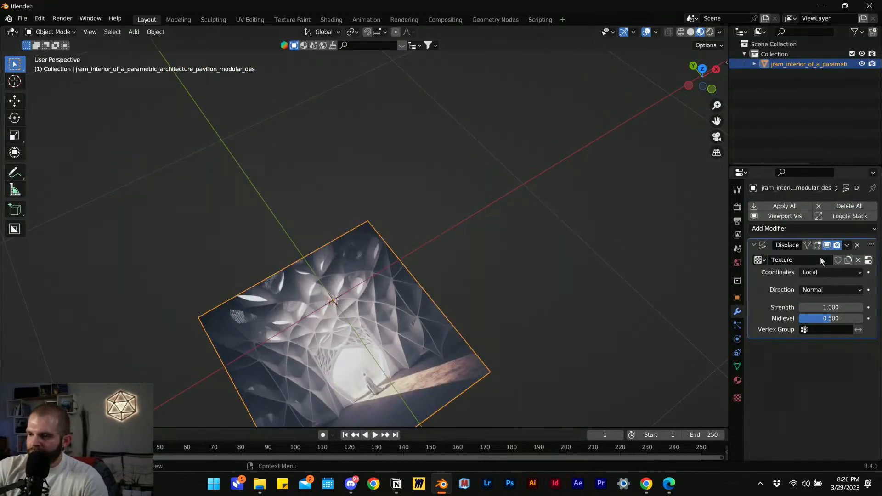
- Start opening an image for the Displace texture and browse to the 23-03-29_Depth Model folder
click(737, 398)
shift+middle_drag(469, 322, 452, 270)
scroll(452, 270, up, 6)
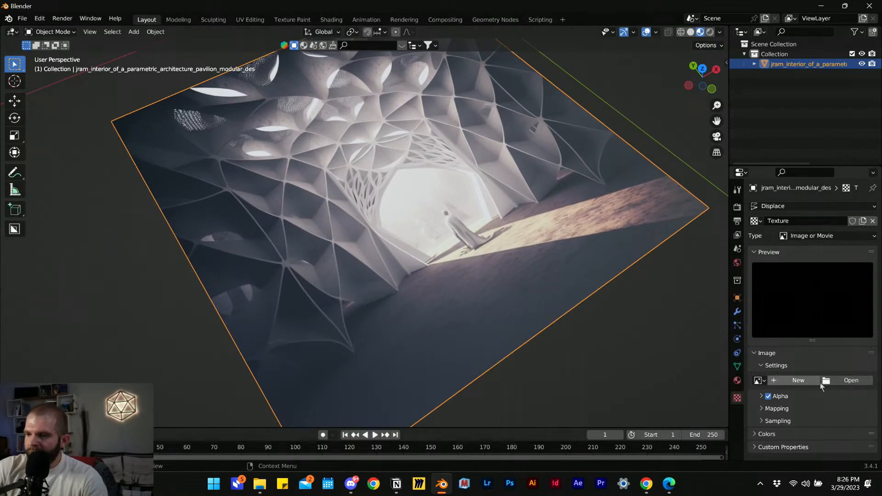
click(858, 382)
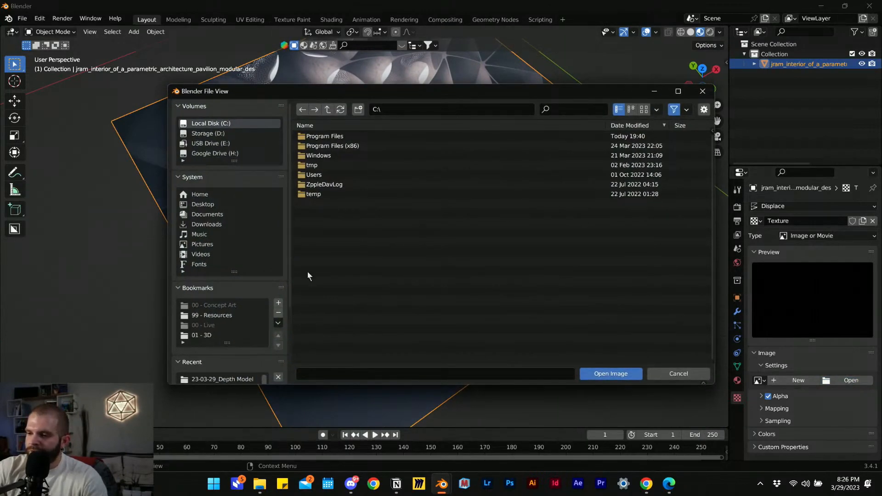
click(418, 105)
key(ctrl+v)
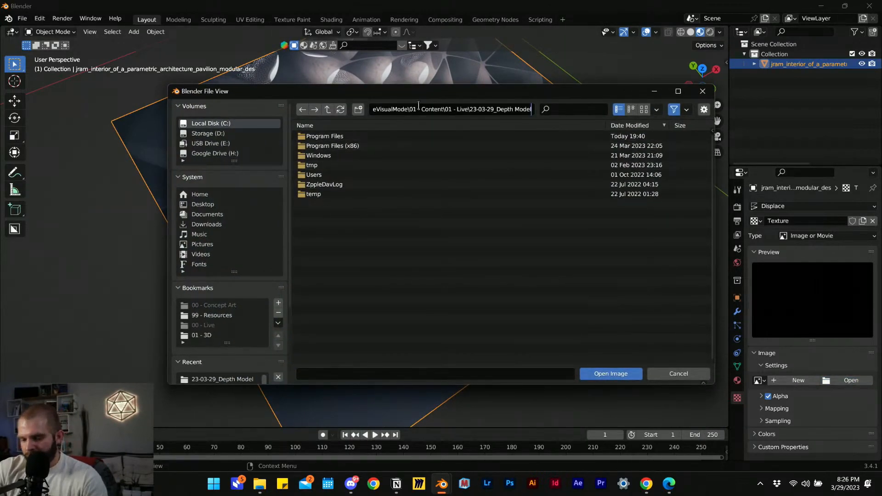
key(Return)
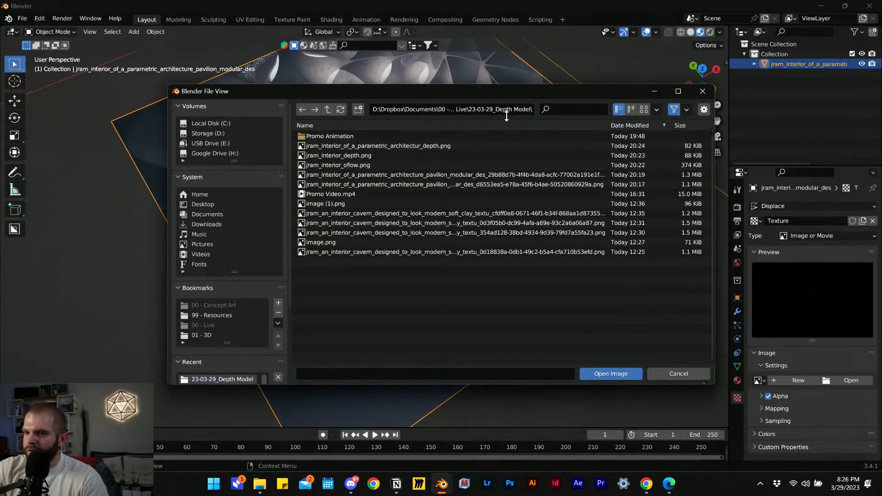
- Show the files as thumbnails and load jram_interior_of_a_parametric_architectur_depth.png as the displacement texture's image
click(643, 109)
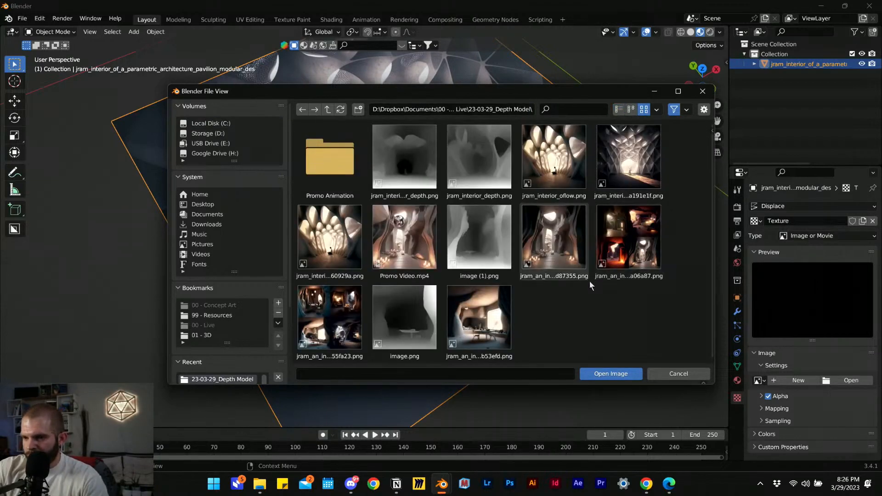
drag(443, 87, 431, 191)
click(393, 269)
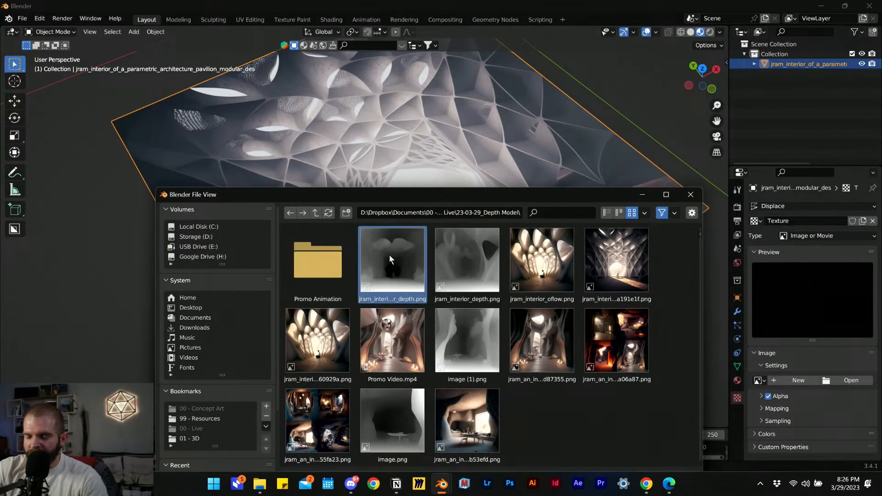
double_click(390, 254)
- Examine the relief that the depth map produces on the image plane, close up and as a whole
scroll(401, 253, down, 3)
middle_drag(470, 235, 297, 202)
ctrl+middle_drag(538, 278, 436, 239)
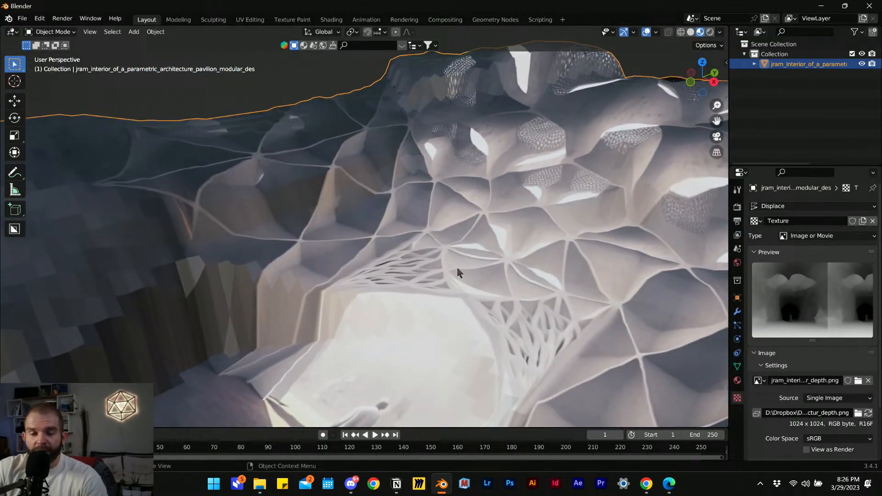
middle_drag(480, 301, 417, 301)
scroll(422, 268, down, 4)
scroll(417, 340, down, 3)
scroll(386, 292, up, 4)
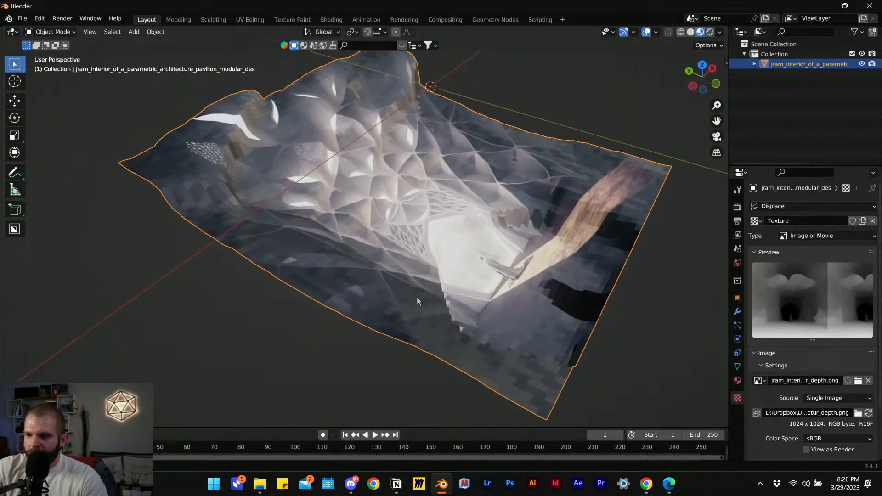
scroll(811, 367, down, 4)
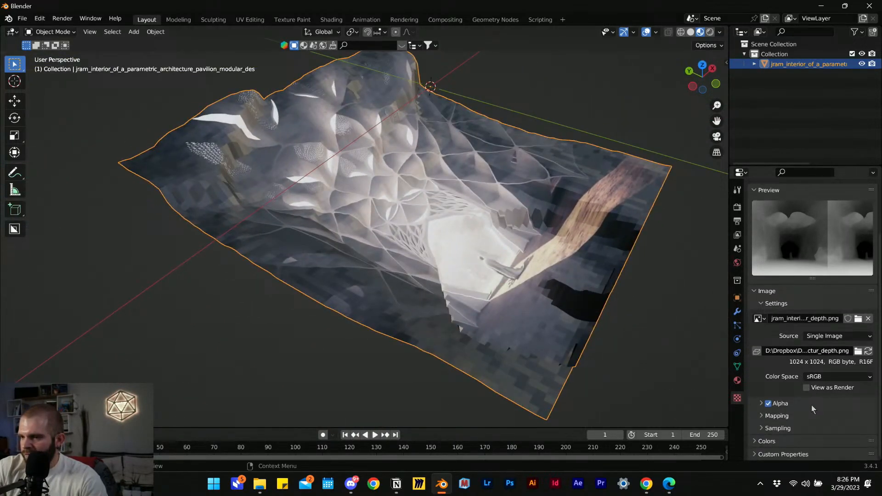
- Set the Displace modifier's strength to 3.4
middle_drag(479, 316, 613, 299)
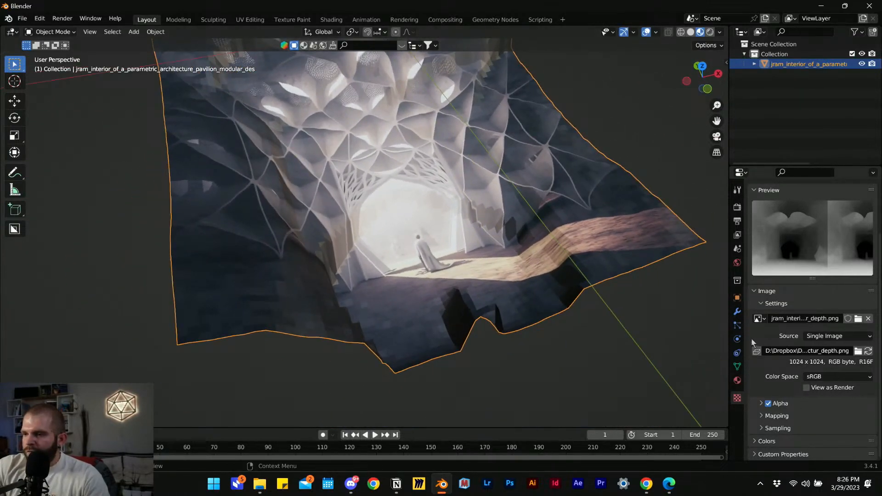
click(738, 312)
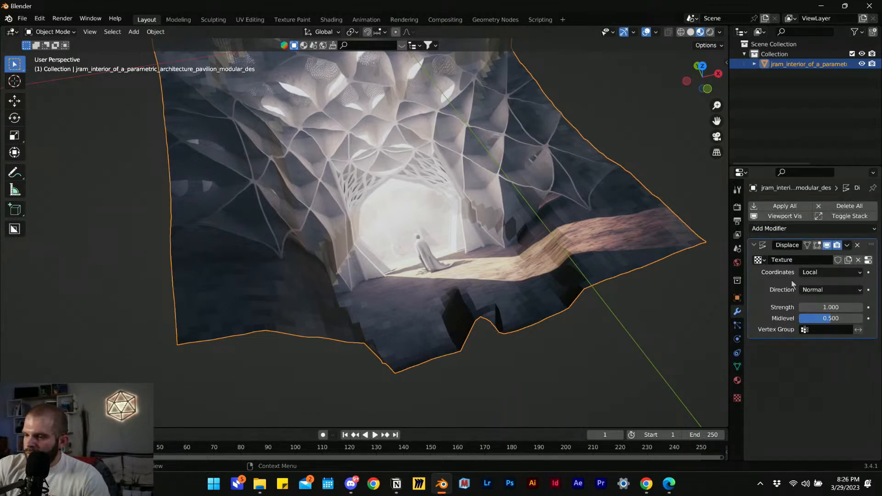
drag(821, 306, 872, 307)
- Examine the more strongly displaced pavilion from the front, the sides and close up to judge its depth and surface quality
middle_drag(385, 225, 348, 250)
scroll(348, 265, up, 4)
middle_drag(454, 312, 330, 275)
scroll(354, 354, down, 3)
scroll(326, 224, up, 3)
middle_drag(327, 227, 458, 238)
scroll(465, 284, up, 4)
middle_drag(478, 289, 436, 211)
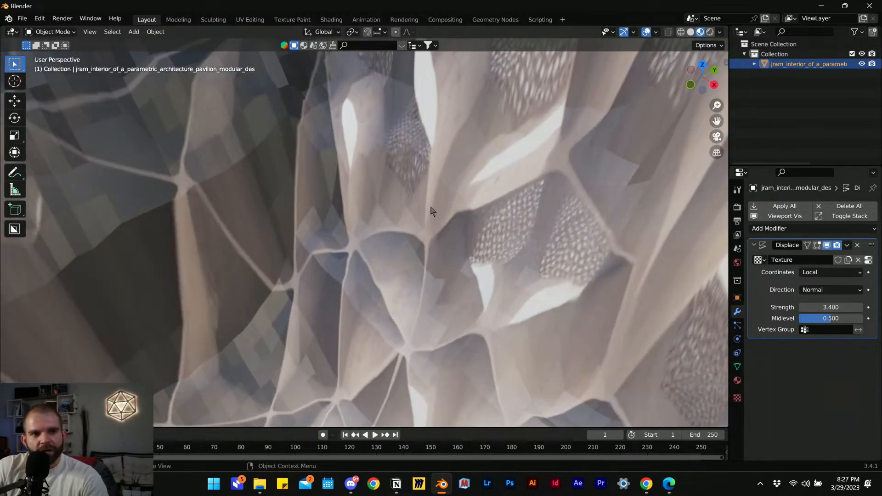
scroll(427, 257, down, 8)
mouse_move(423, 269)
middle_down()
mouse_move(436, 285)
mouse_move(430, 224)
mouse_move(464, 247)
mouse_move(415, 275)
middle_up()
scroll(432, 268, up, 4)
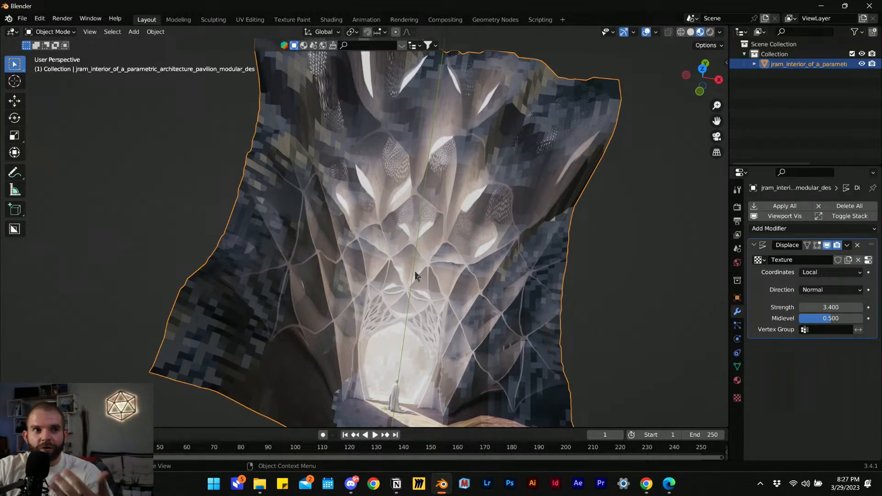
middle_drag(396, 271, 420, 252)
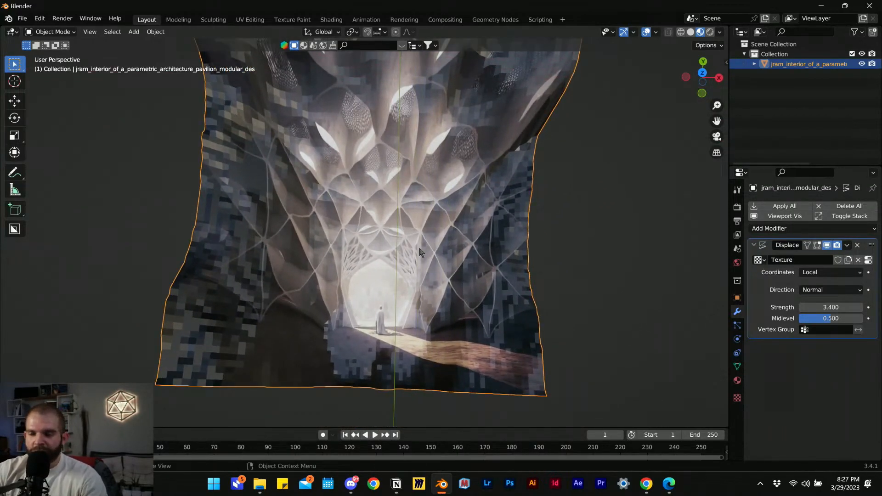
scroll(453, 250, down, 3)
middle_drag(453, 250, 370, 262)
scroll(372, 227, up, 6)
scroll(371, 266, down, 4)
middle_drag(390, 301, 404, 313)
scroll(405, 312, down, 4)
middle_drag(364, 276, 361, 252)
scroll(361, 250, up, 3)
middle_drag(388, 299, 400, 332)
scroll(381, 263, down, 4)
middle_drag(381, 263, 437, 226)
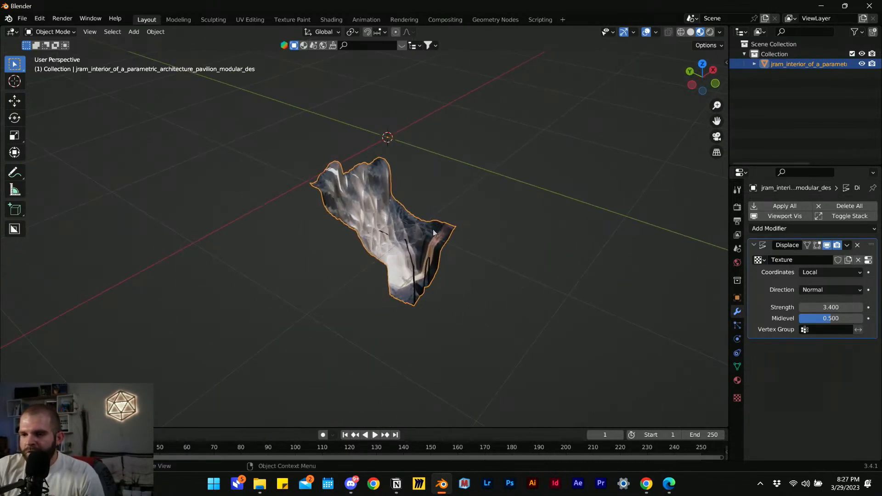
- Try raising the displaced plane about 1.05 m along Z, and reset its Z location to 0 m
key(g)
key(z)
click(426, 176)
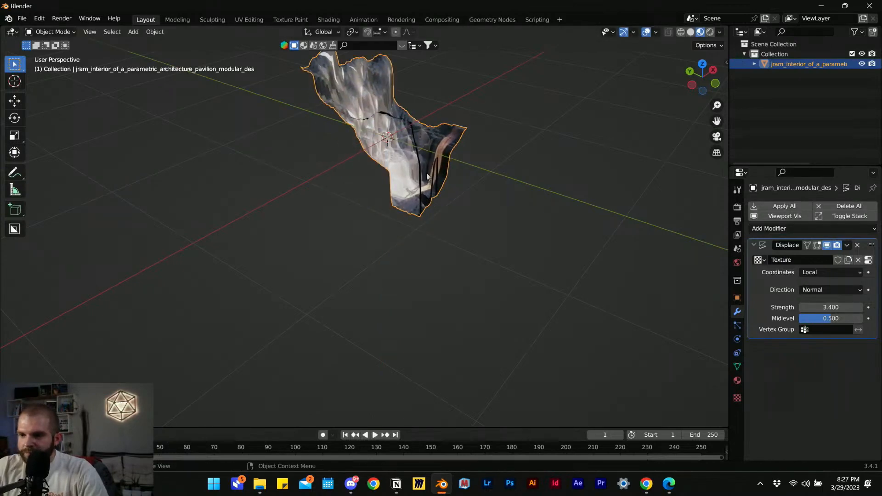
click(738, 298)
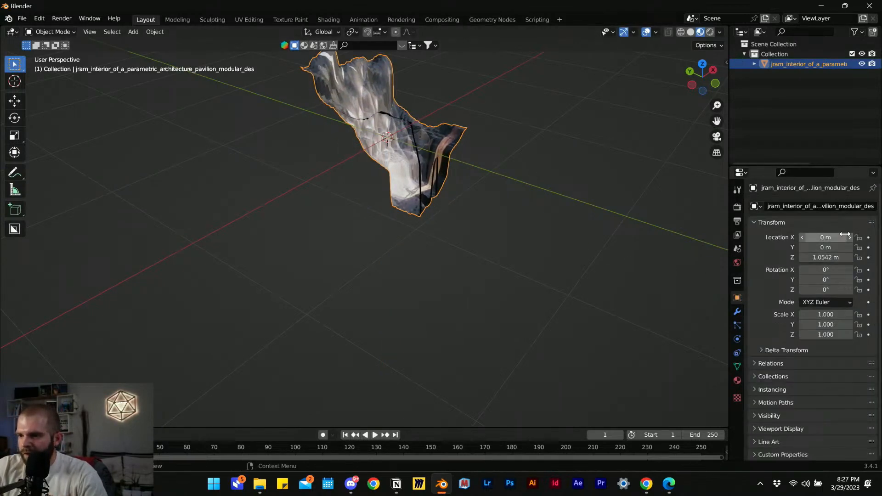
click(832, 261)
text(0)
key(Return)
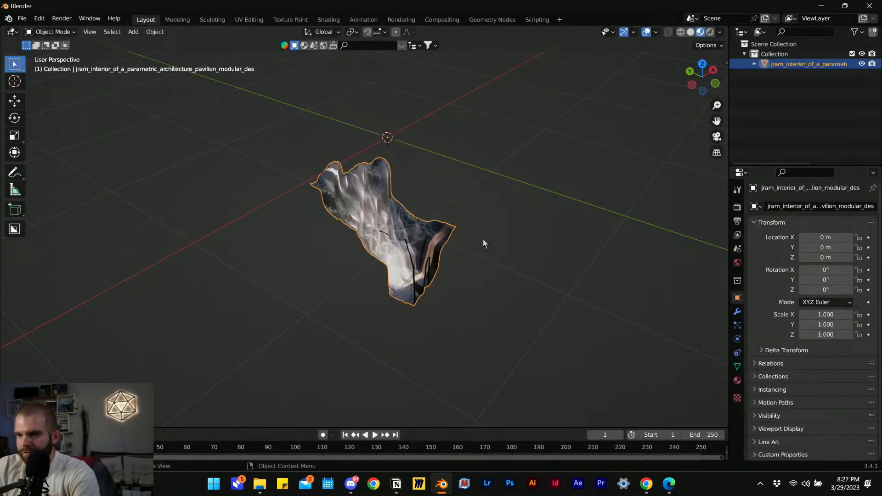
- Rotate the displaced plane 90° about the X axis so it stands upright
middle_drag(541, 262, 453, 216)
text(rx)
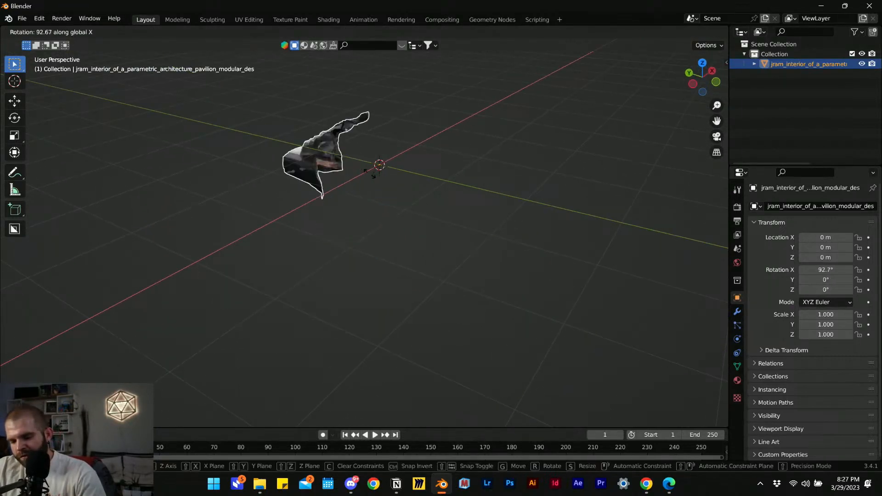
text(90)
key(Return)
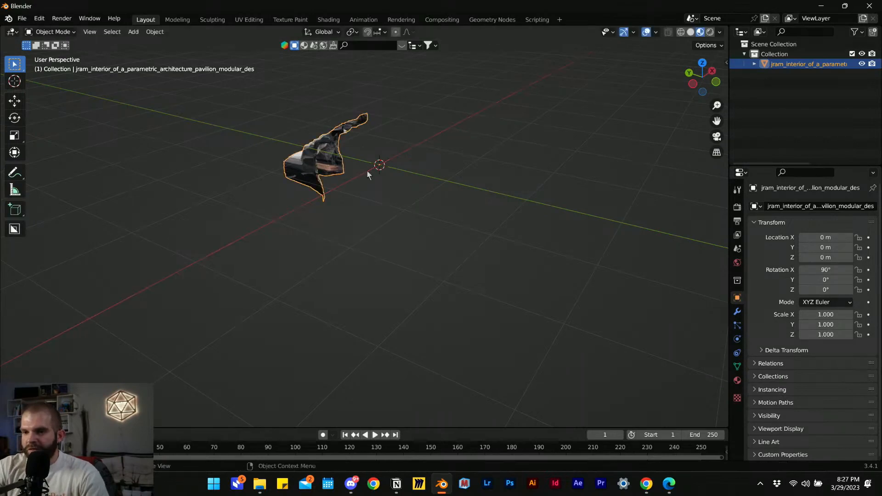
- Add a camera to the scene at the world origin
key(shift+a)
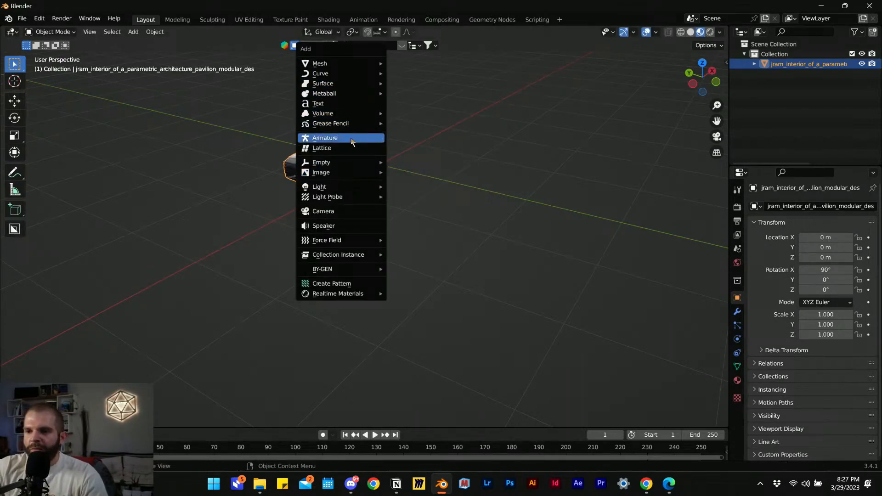
click(339, 212)
scroll(433, 163, up, 5)
shift+middle_drag(404, 194, 367, 280)
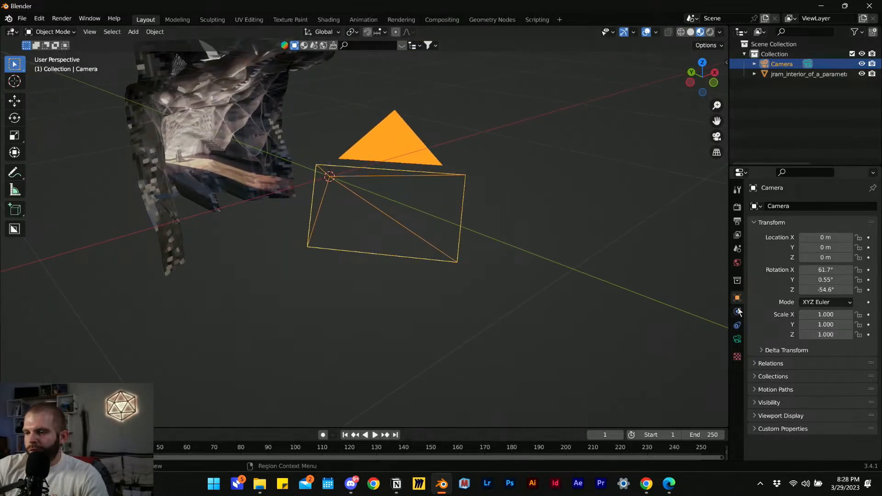
- Reset the camera's X, Y and Z rotation to 0°
text(0)
key(Return)
click(830, 280)
text(0)
key(Return)
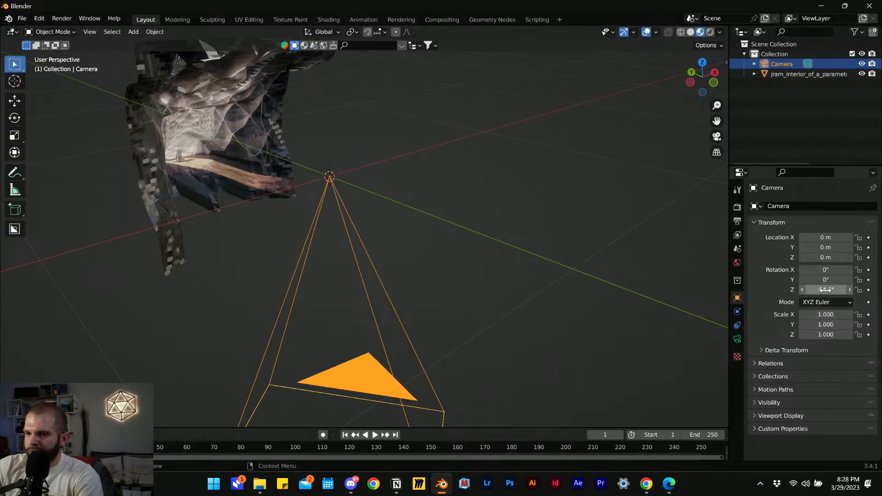
click(826, 290)
text(0)
key(Return)
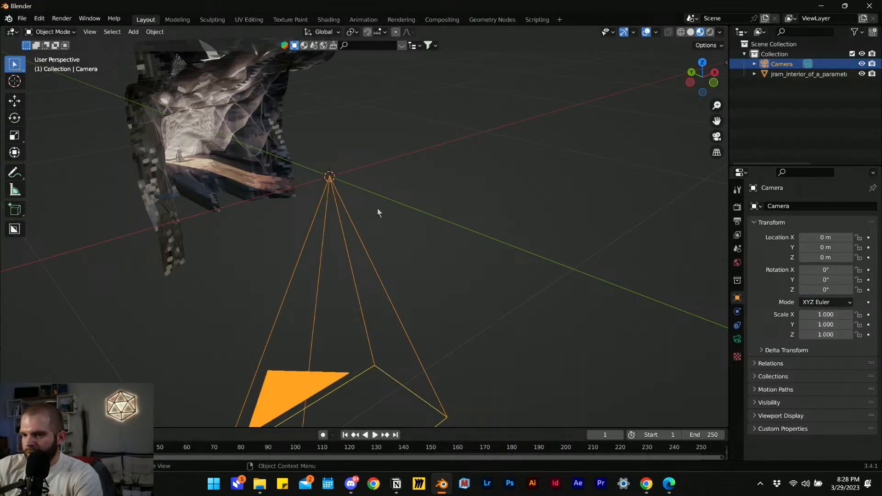
- Set the camera's X rotation to 90° so it faces the displaced model
click(836, 270)
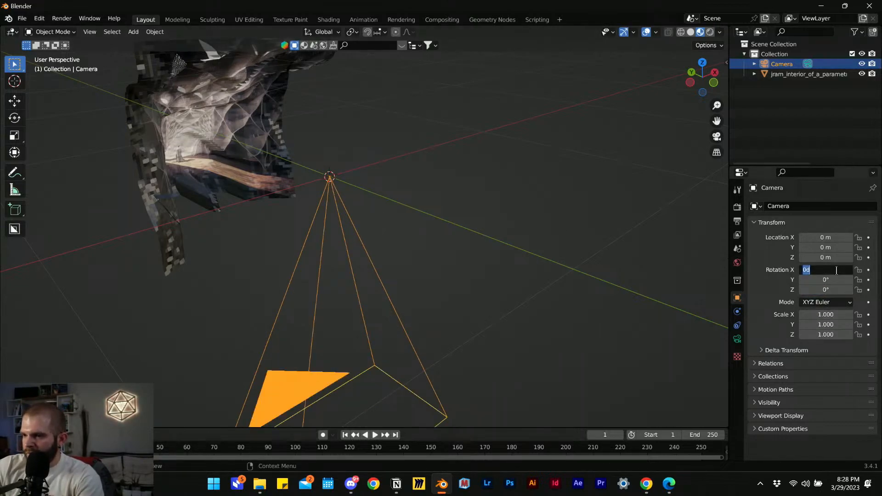
text(90)
key(Return)
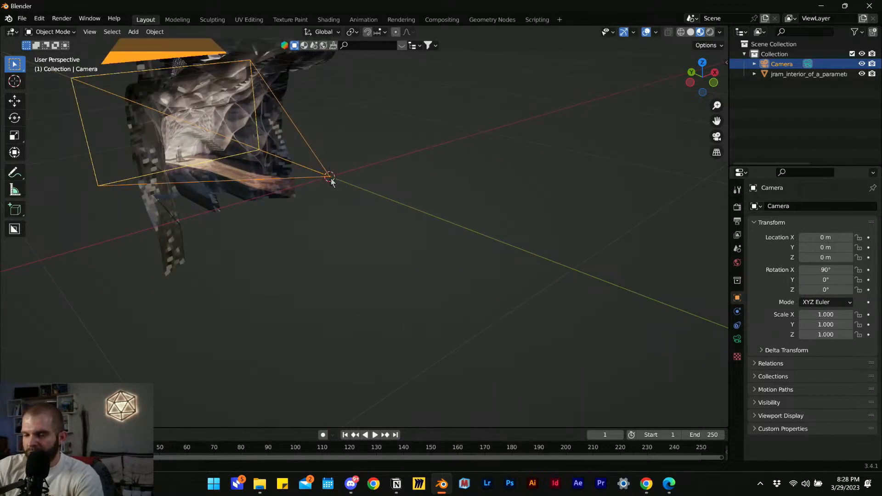
- Switch to the camera view and check how the pavilion interior is framed
middle_drag(331, 180, 354, 177)
click(716, 137)
scroll(382, 231, down, 2)
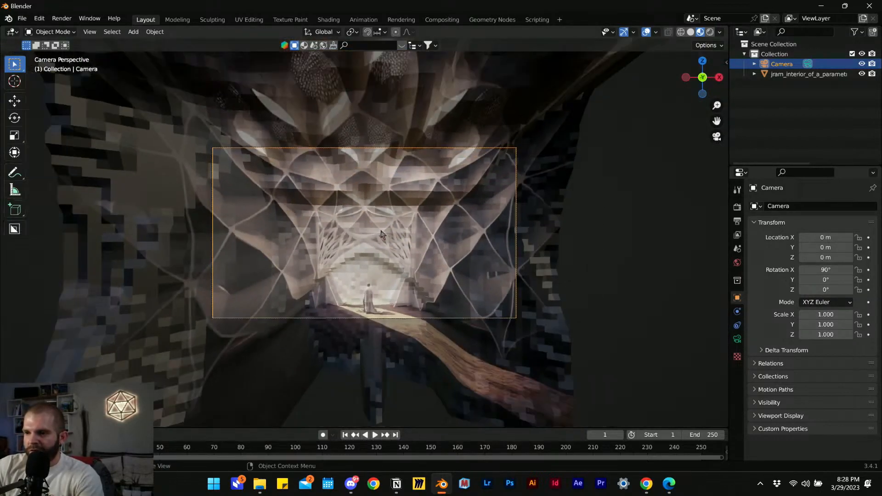
- Move the camera backward along the global Y axis until the displaced image mesh fits within the frame's width
key(g)
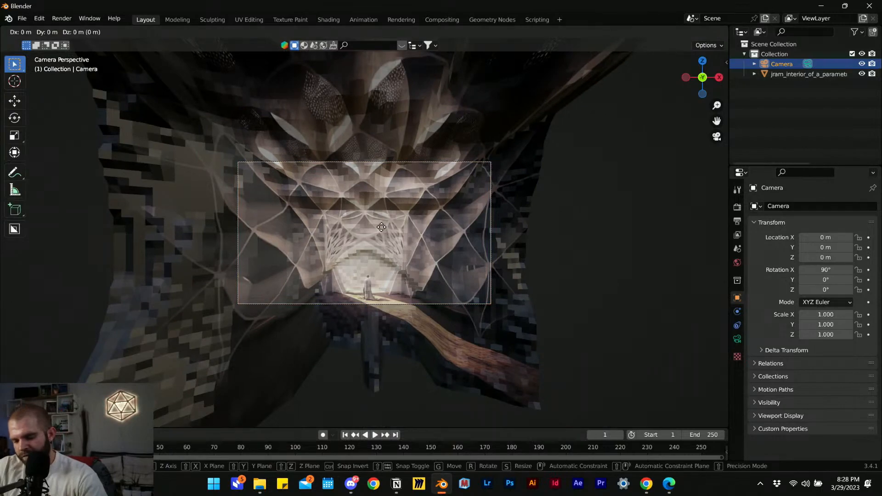
key(y)
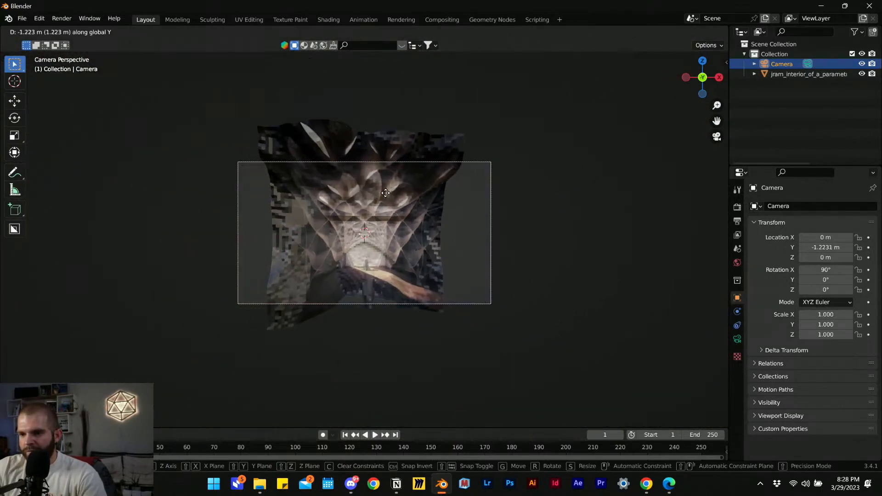
click(389, 203)
- Set the horizontal output resolution to 1080 px for a square camera frame
click(737, 221)
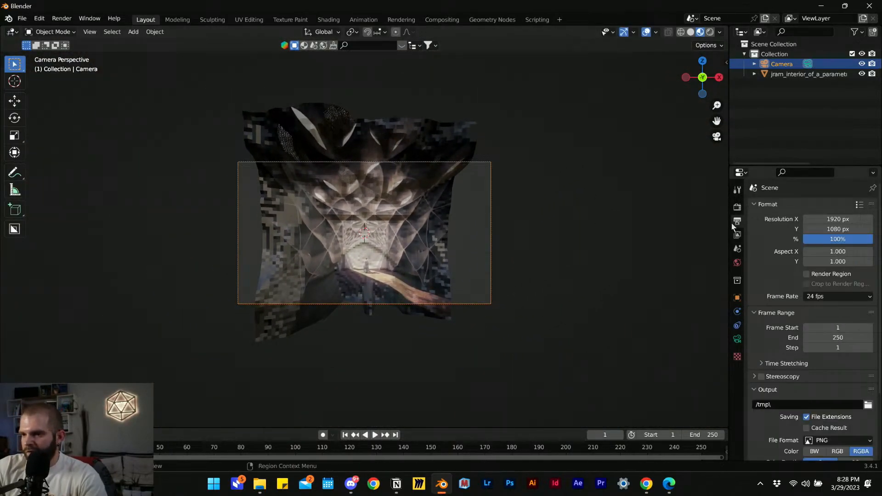
double_click(849, 218)
text(108)
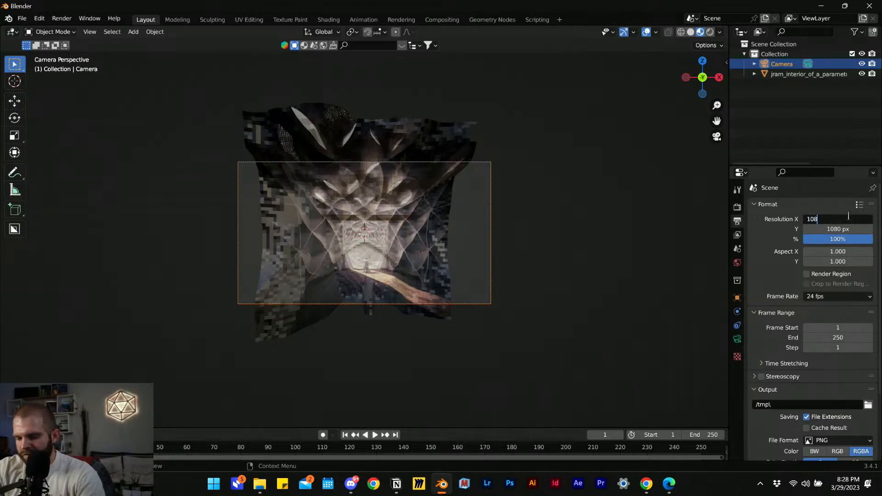
text(0)
key(Return)
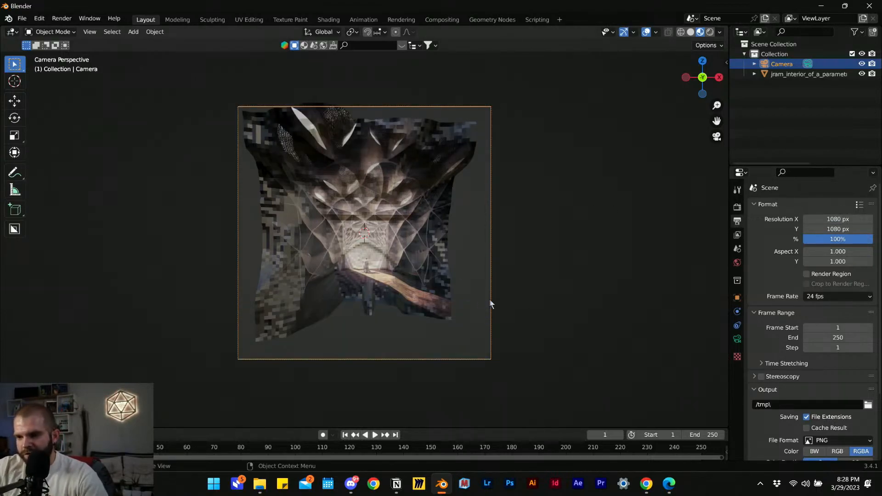
- Move the camera forward along the global Y axis by about 0.4 m so the image mesh fills the square frame
key(g)
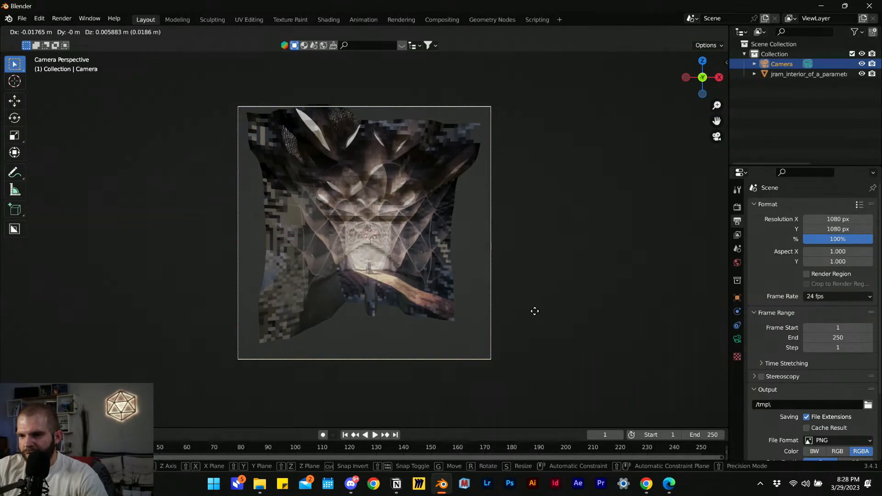
click(547, 299)
key(g)
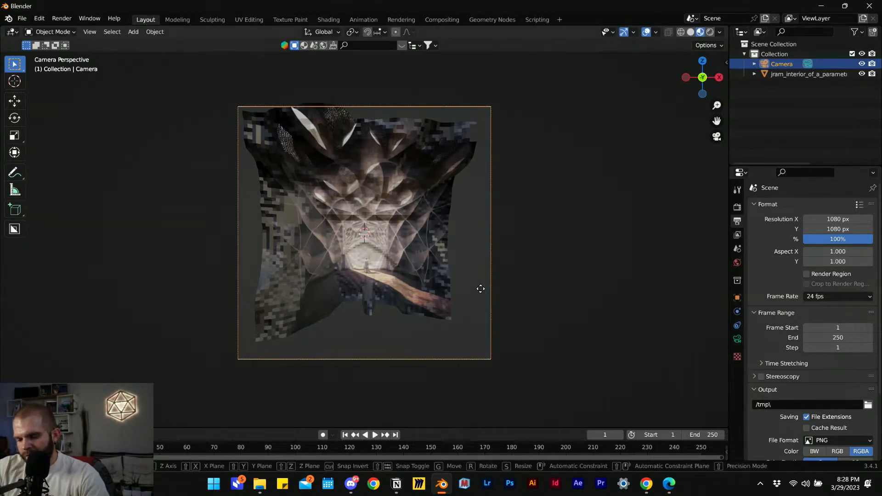
key(y)
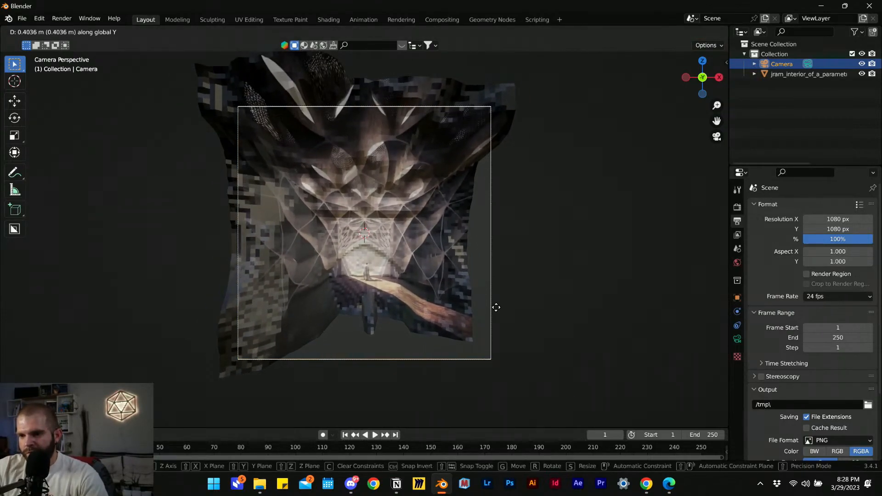
click(495, 306)
- Add a Subdivision Surface modifier to the displaced image mesh with viewport and render levels set to 3
scroll(367, 260, up, 5)
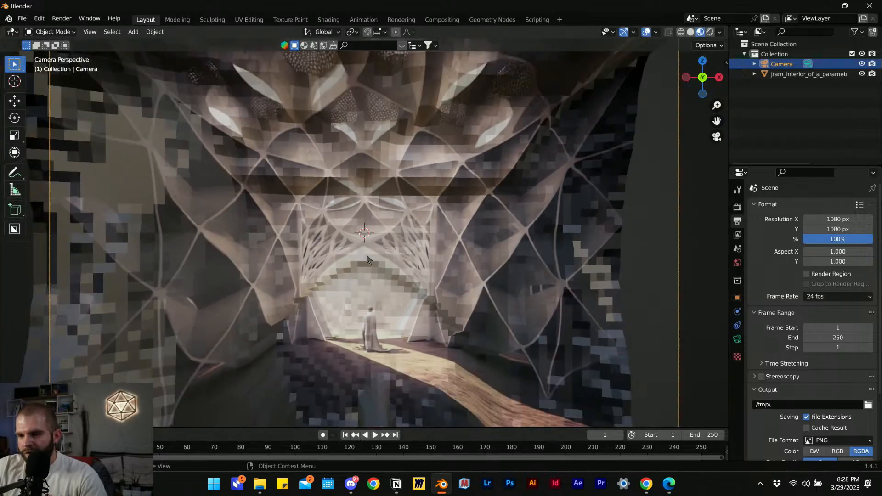
scroll(404, 229, down, 1)
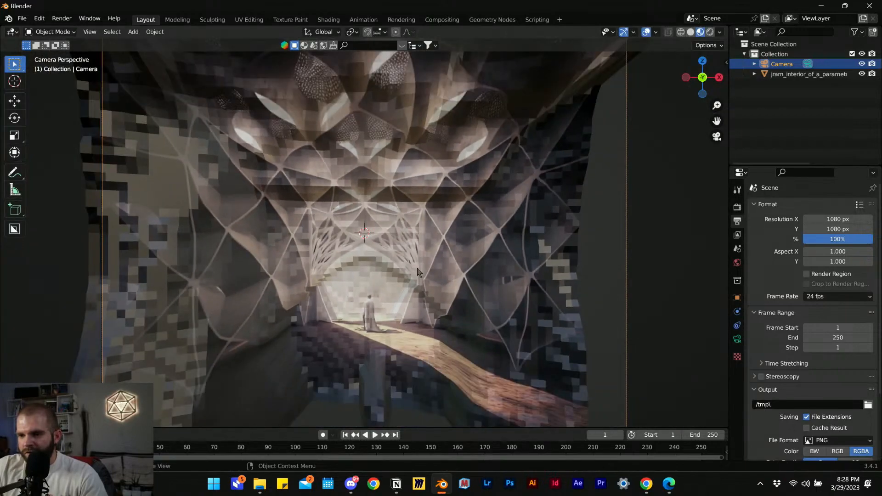
click(420, 286)
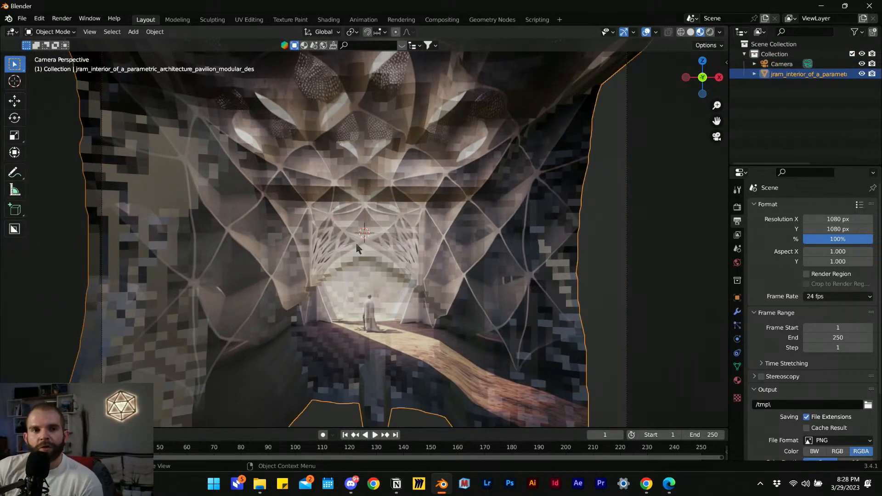
click(737, 313)
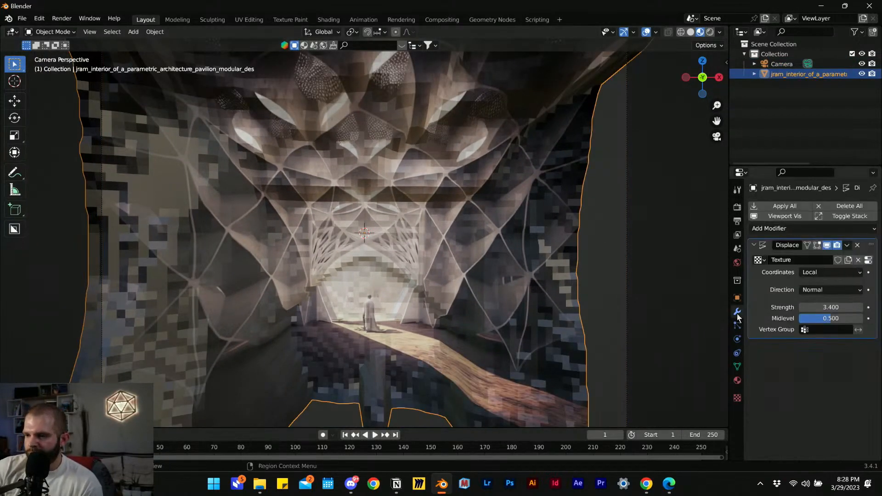
click(785, 231)
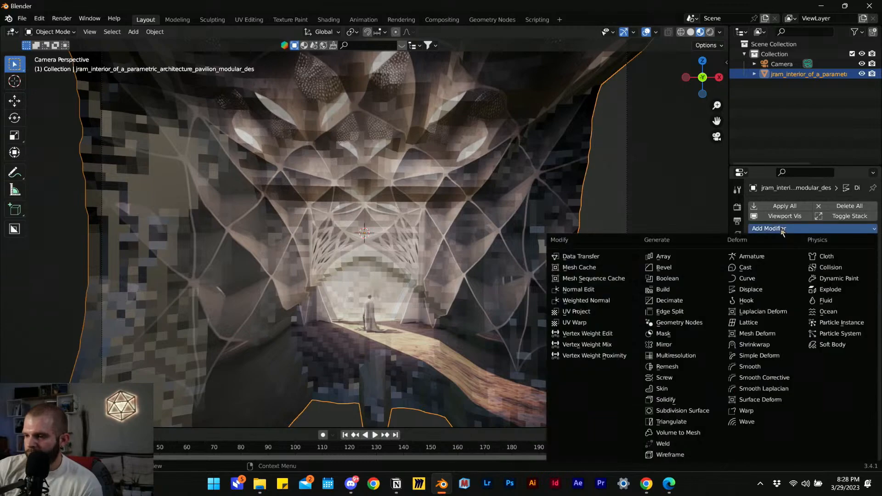
click(674, 411)
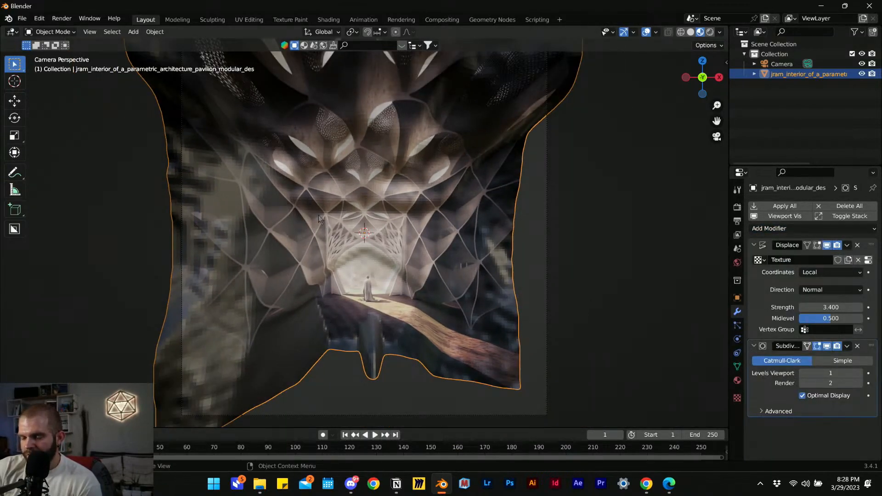
scroll(322, 219, up, 3)
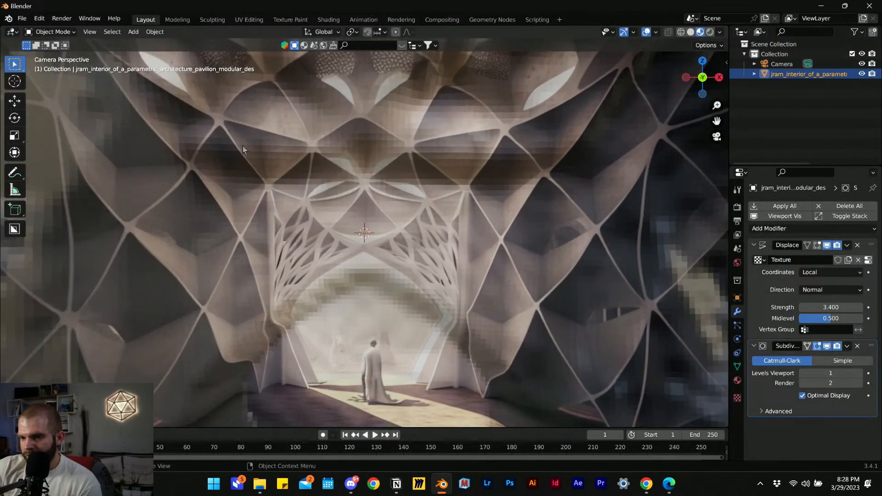
click(860, 373)
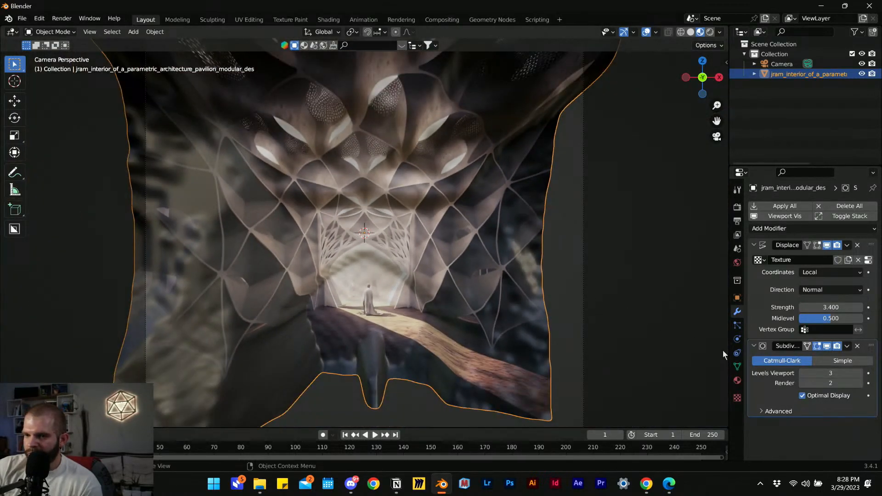
click(859, 383)
- Add a plane mesh, lower it along the Z axis to serve as the floor, and return to the camera view
middle_drag(404, 304, 195, 288)
scroll(318, 285, up, 4)
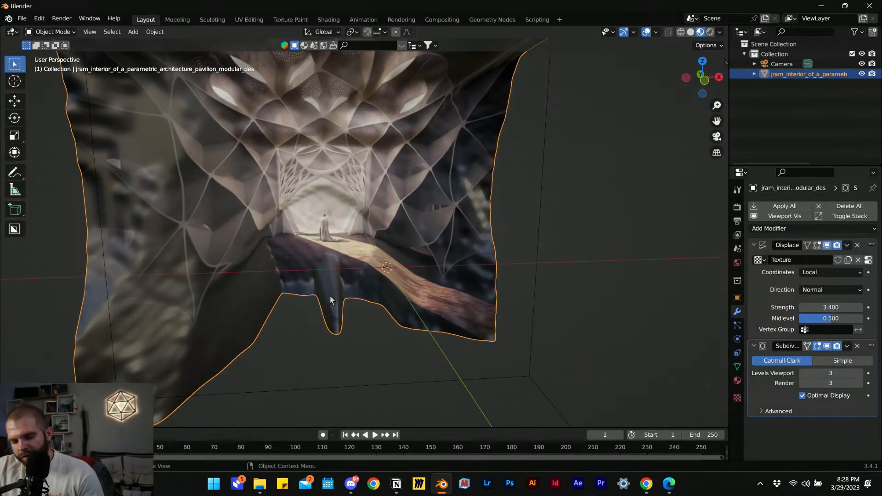
key(shift+a)
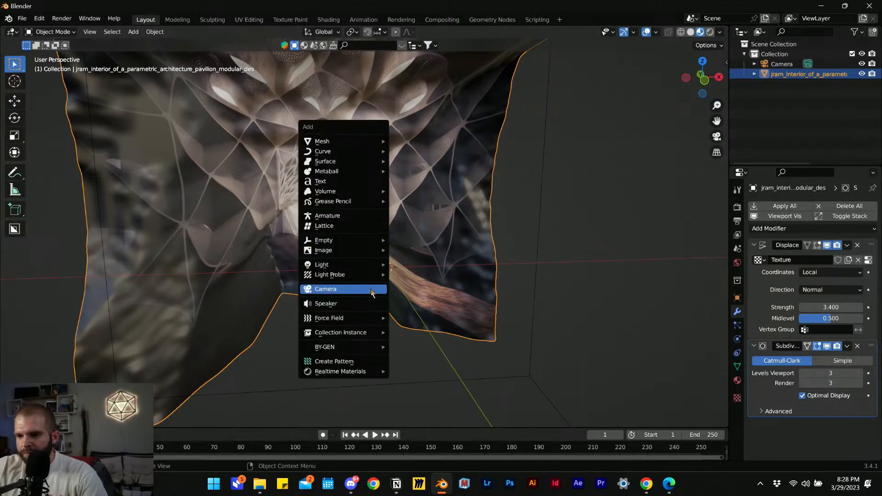
mouse_move(347, 145)
click(407, 141)
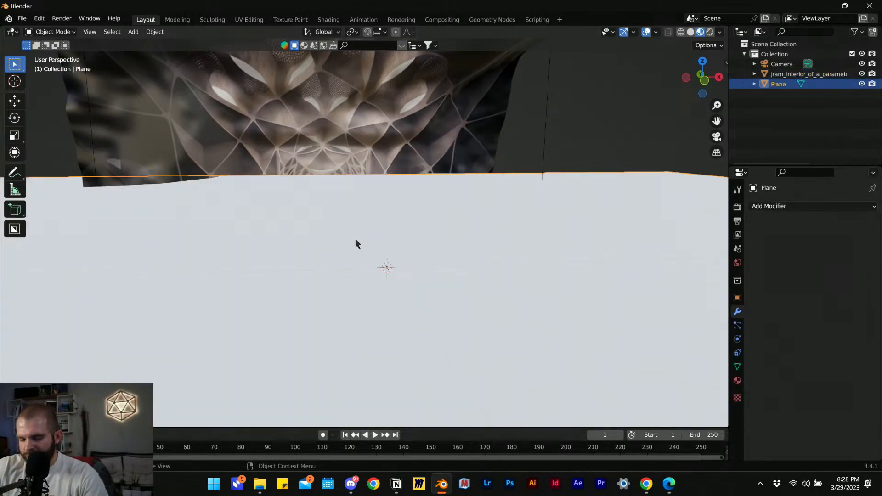
key(g)
key(z)
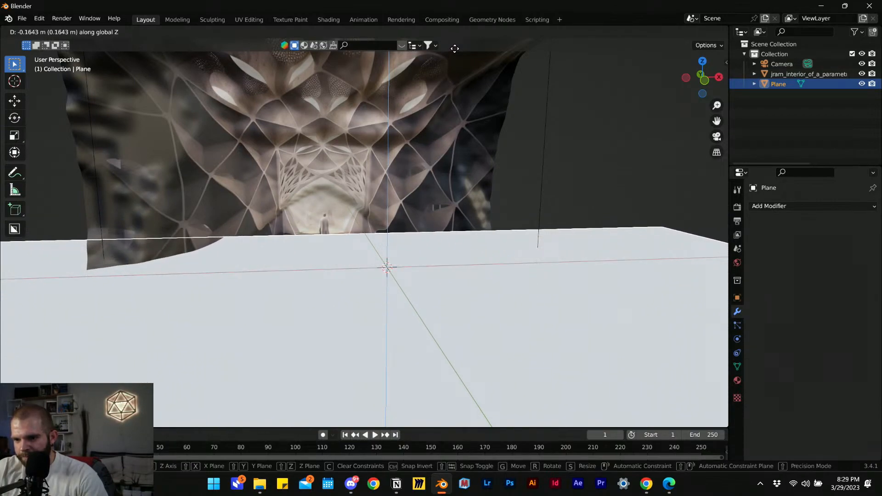
click(621, 176)
click(716, 136)
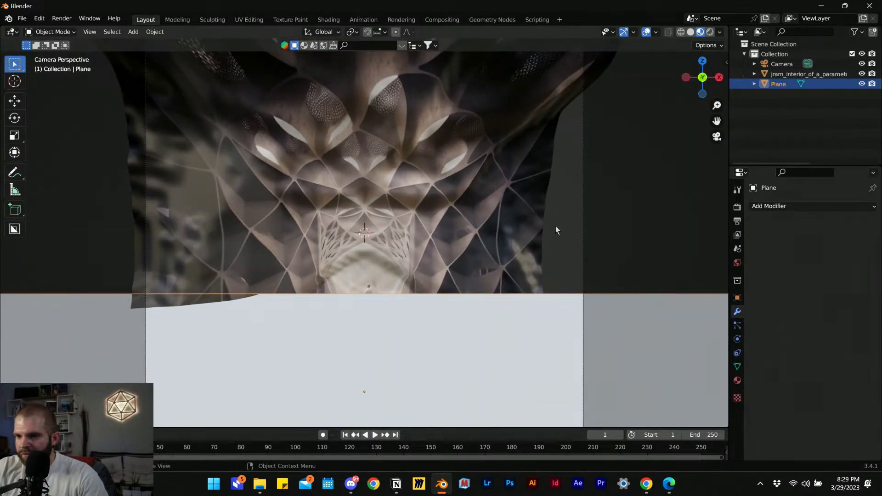
drag(315, 351, 306, 352)
click(673, 311)
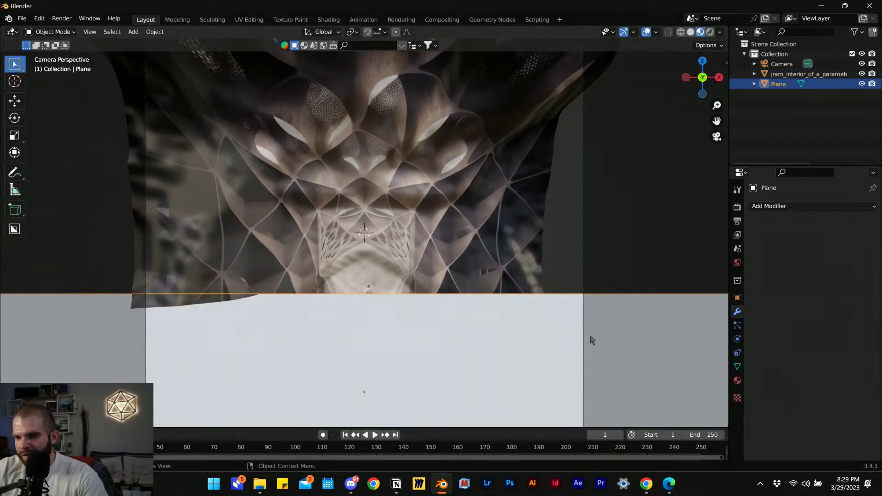
- Add a Subdivision Surface modifier of type Simple to the floor plane, apply it, and inspect the resulting grid in Edit Mode
click(770, 206)
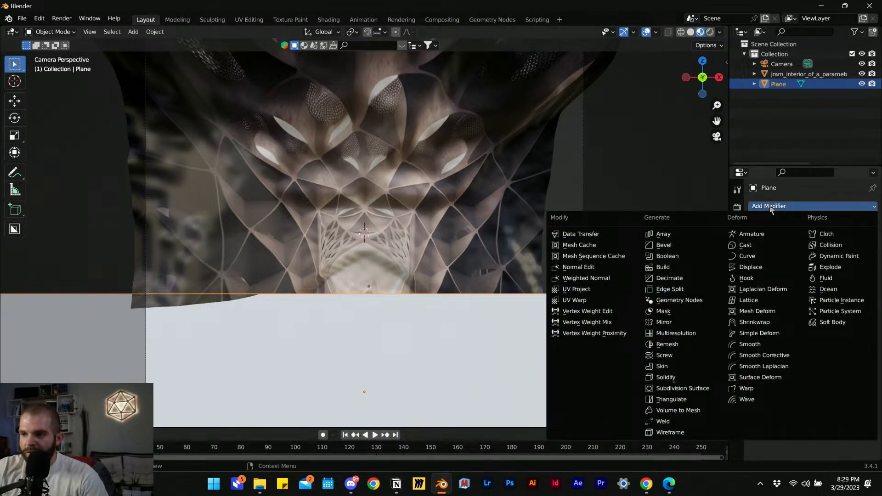
click(683, 389)
click(847, 260)
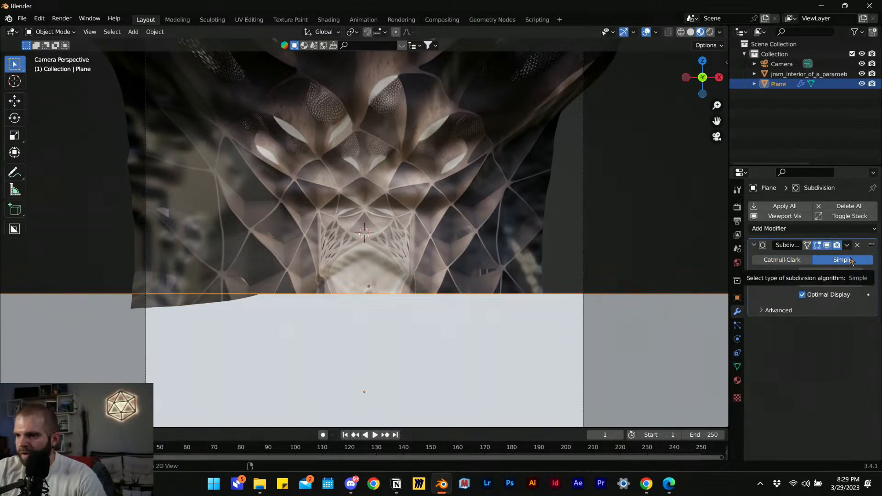
key(ctrl+a)
scroll(434, 295, down, 2)
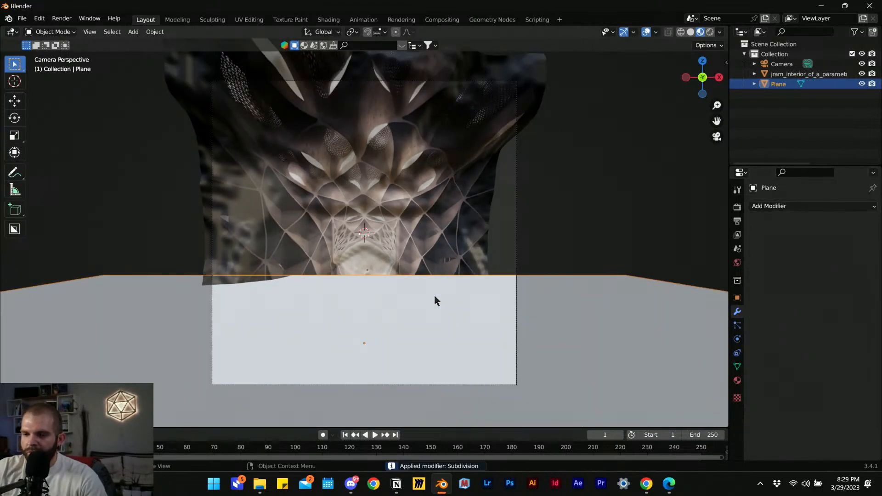
key(Tab)
scroll(407, 339, up, 3)
scroll(365, 348, down, 2)
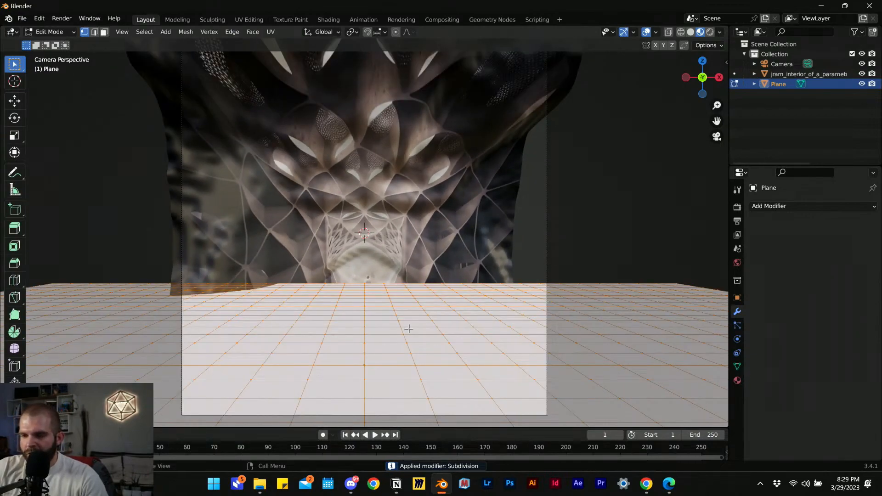
key(Tab)
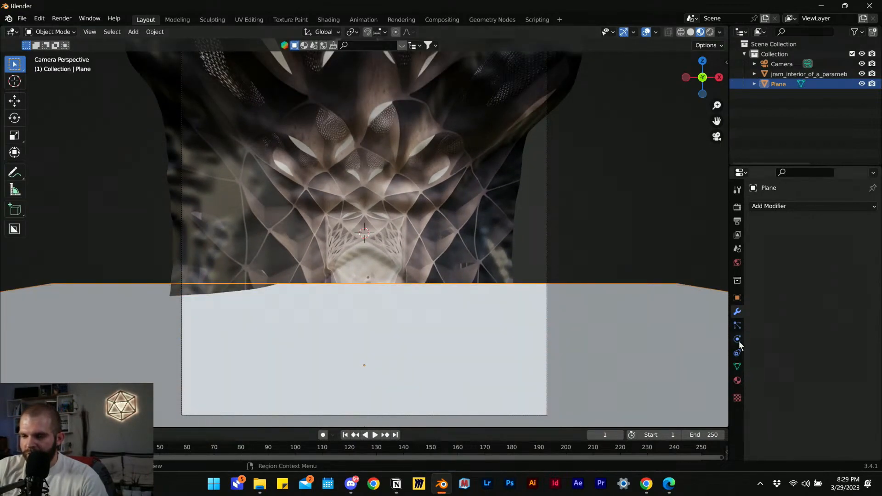
- Assign the existing pavilion interior image material to the floor plane
click(736, 380)
click(755, 249)
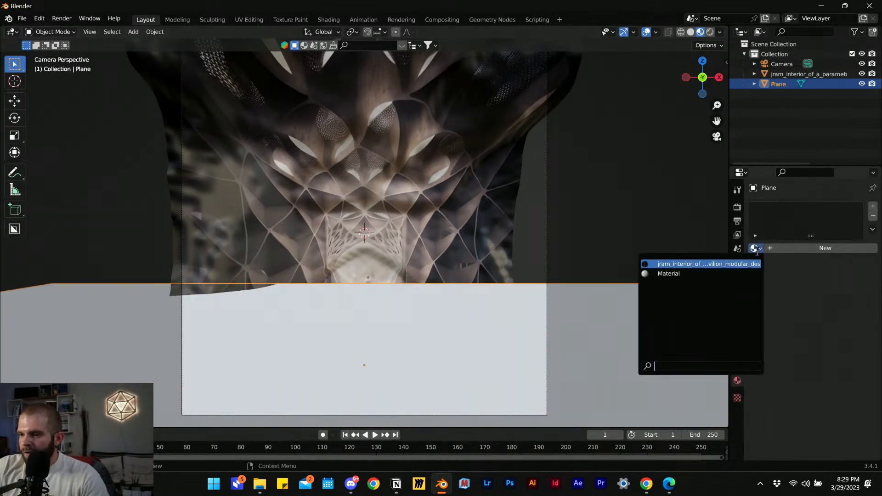
click(690, 264)
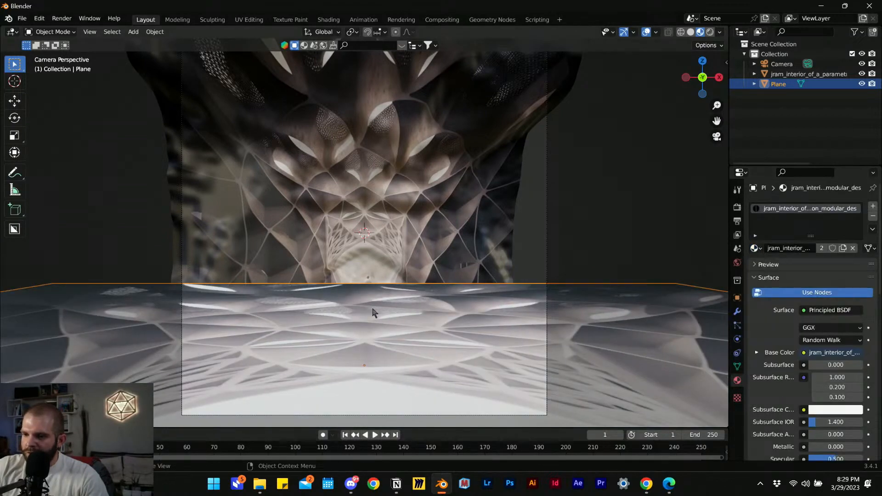
- UV-map the floor plane's faces with Project from View through the camera, and return to Object Mode
key(Tab)
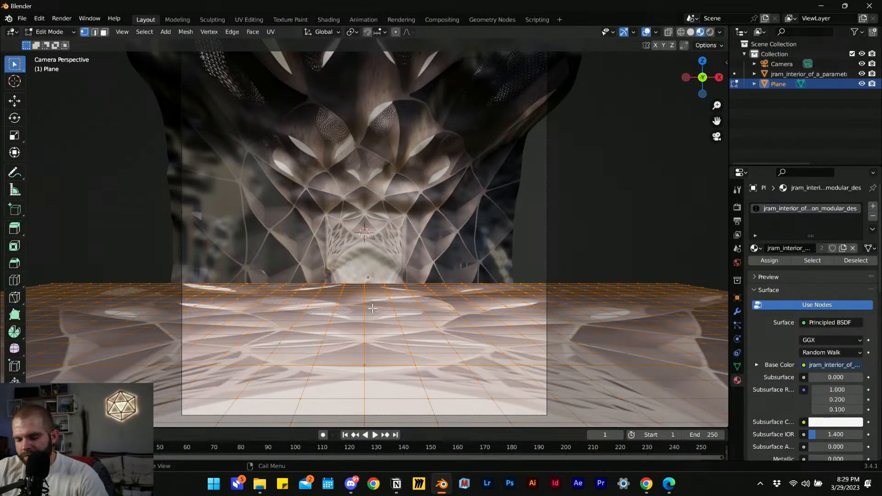
key(u)
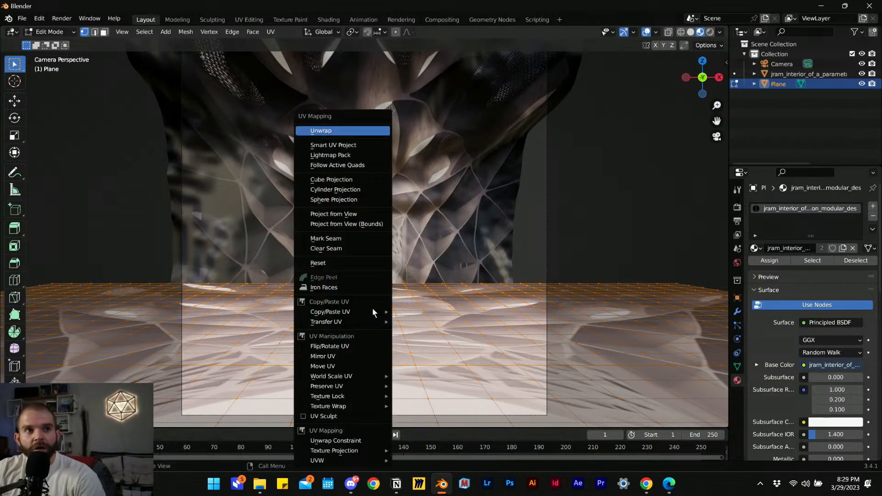
click(347, 215)
key(Tab)
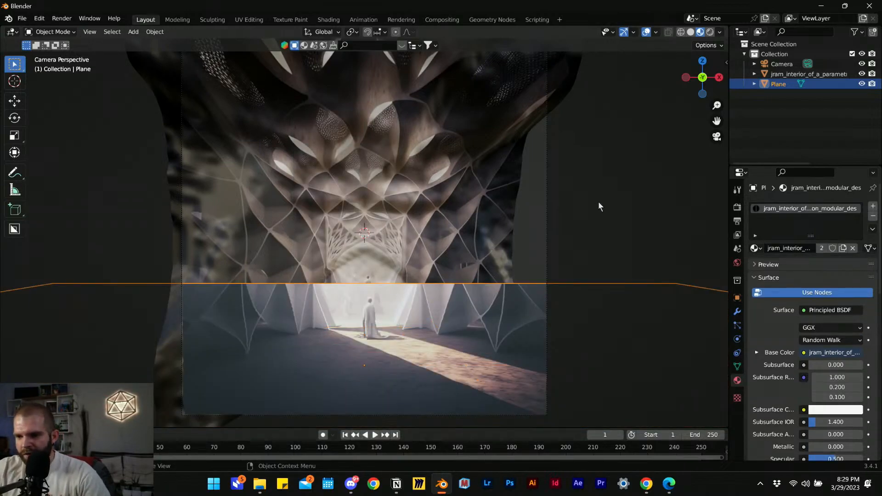
- Select the floor plane and lower it about 0.04 m along the Z axis
click(599, 202)
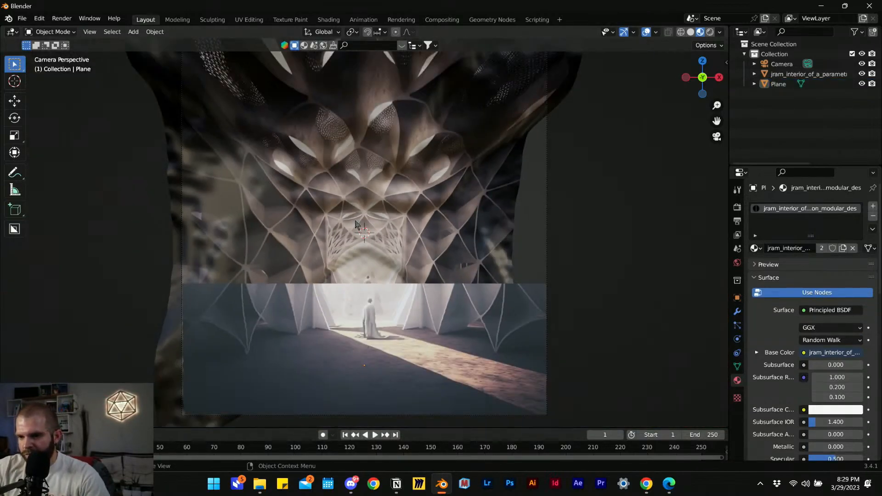
click(355, 225)
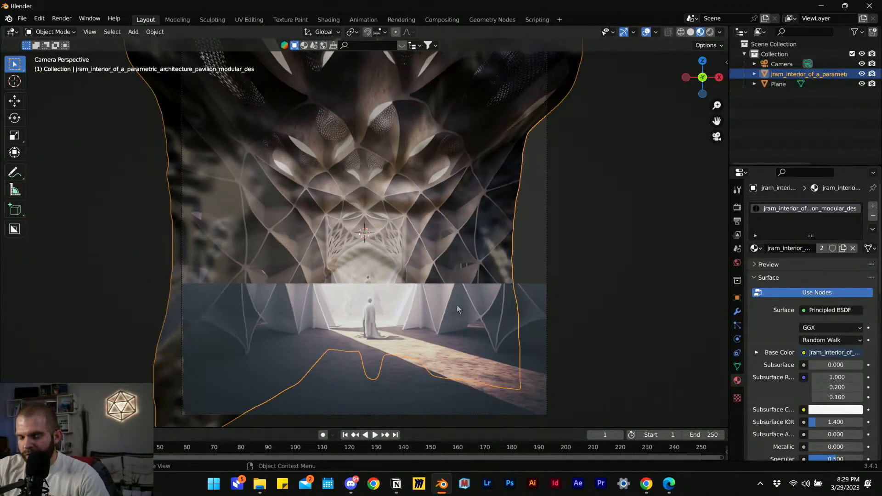
scroll(433, 295, down, 1)
click(397, 329)
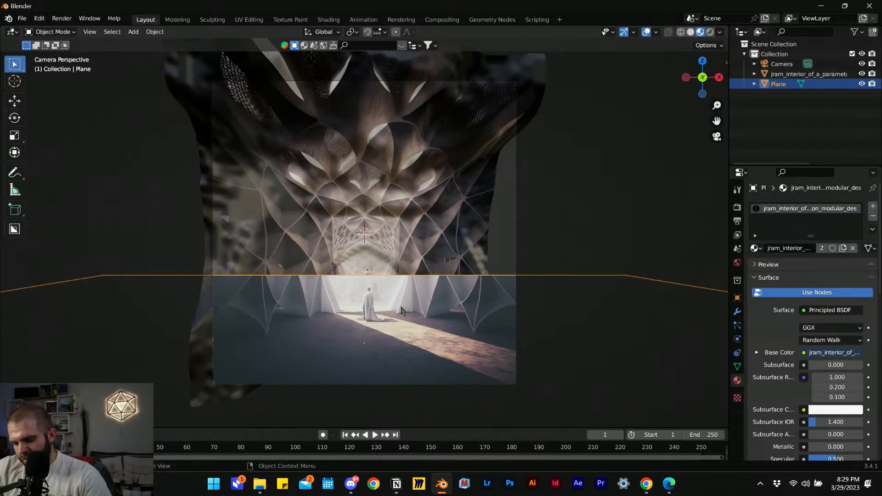
key(g)
key(z)
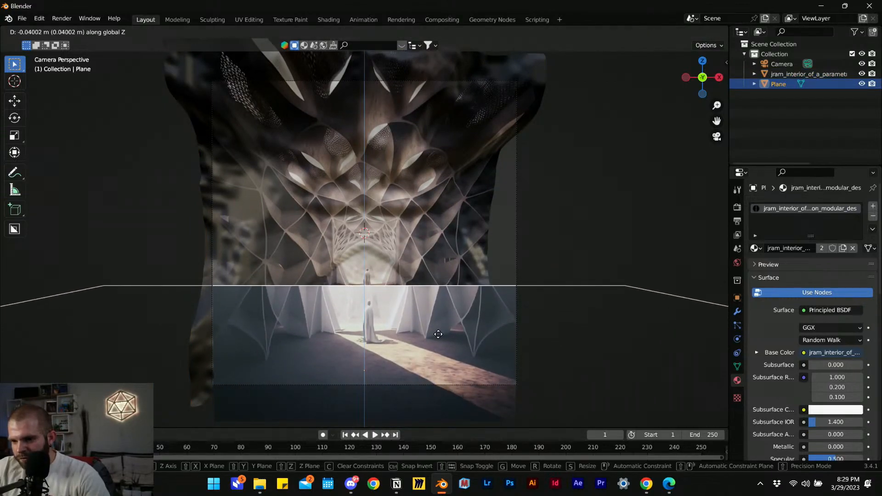
click(447, 335)
scroll(349, 358, up, 3)
shift+middle_drag(352, 371, 347, 225)
scroll(347, 226, down, 1)
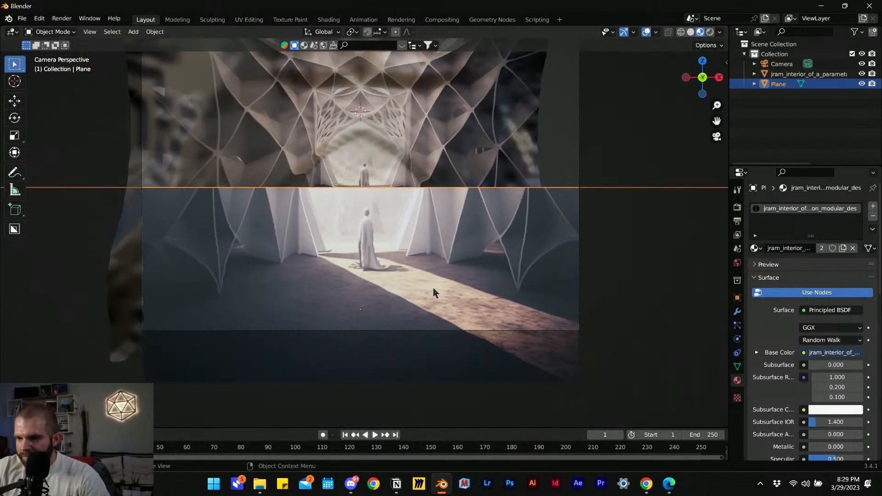
shift+middle_drag(404, 272, 423, 318)
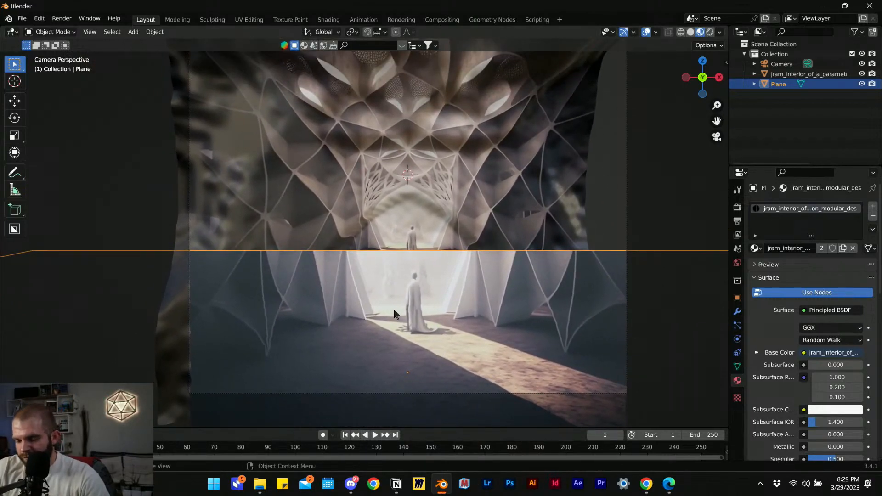
- Try rotating the floor plane about the X axis in the camera view
key(r)
key(x)
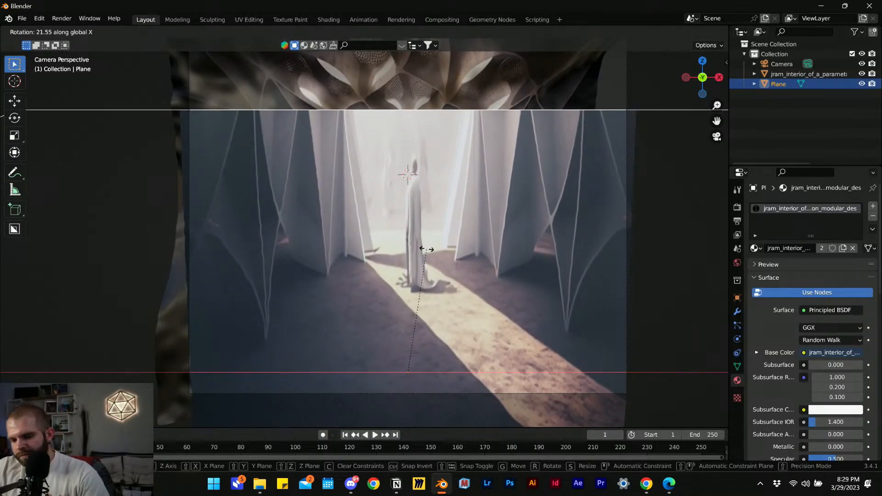
click(491, 268)
scroll(515, 248, down, 2)
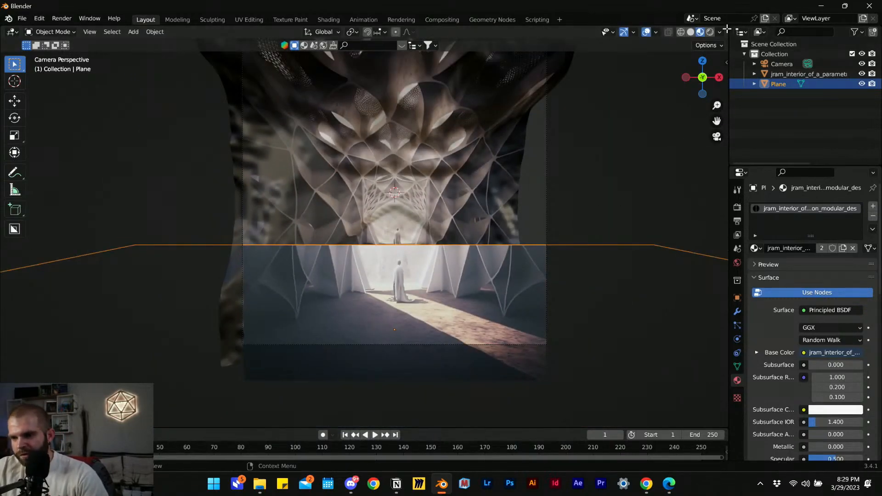
- Split the 3D viewport into two side-by-side views, one through the camera and one orbited freely around the scene
drag(727, 28, 388, 183)
middle_drag(335, 239, 407, 161)
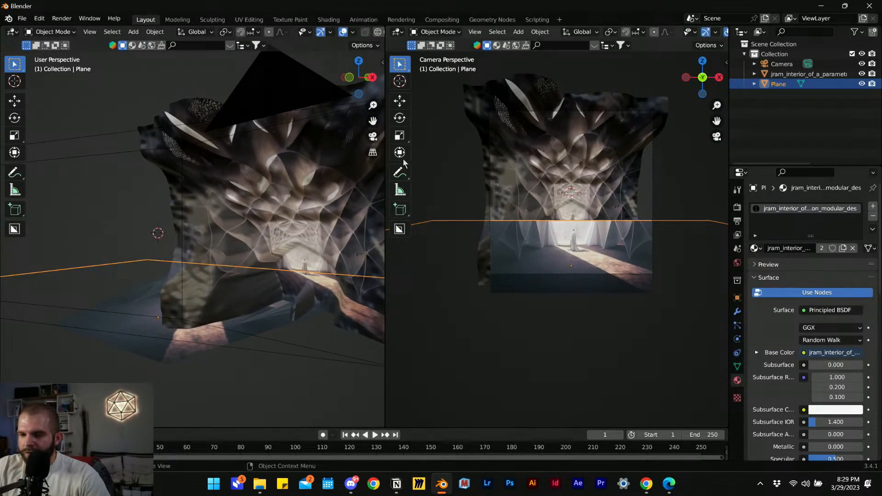
key(KP_0)
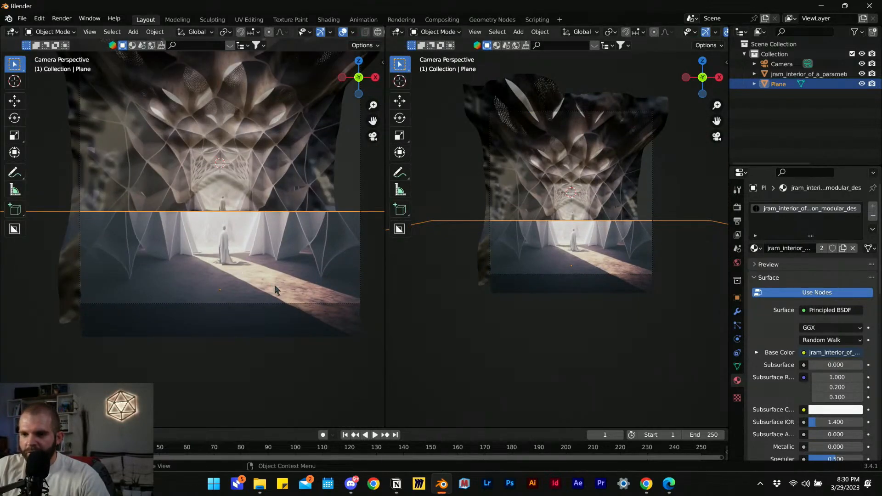
scroll(257, 232, up, 3)
middle_drag(505, 257, 484, 324)
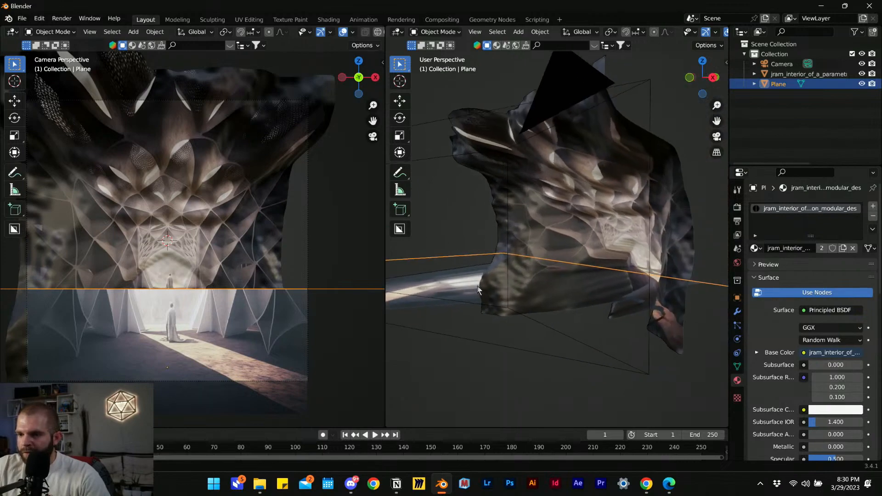
mouse_move(544, 300)
middle_down()
mouse_move(524, 296)
mouse_move(559, 274)
mouse_move(550, 300)
middle_up()
scroll(523, 296, down, 5)
scroll(545, 299, up, 3)
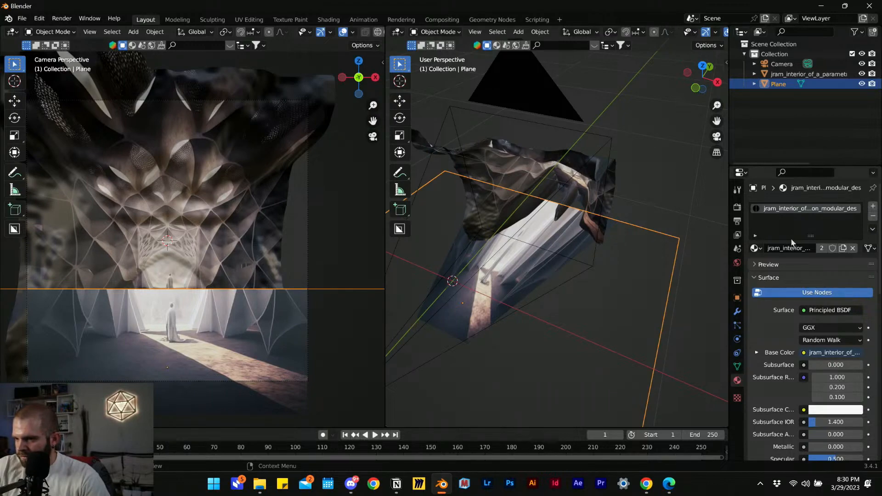
- Unlink the pavilion image material from the floor plane and reposition the plane along the Y axis
click(853, 248)
middle_drag(689, 225, 565, 276)
key(g)
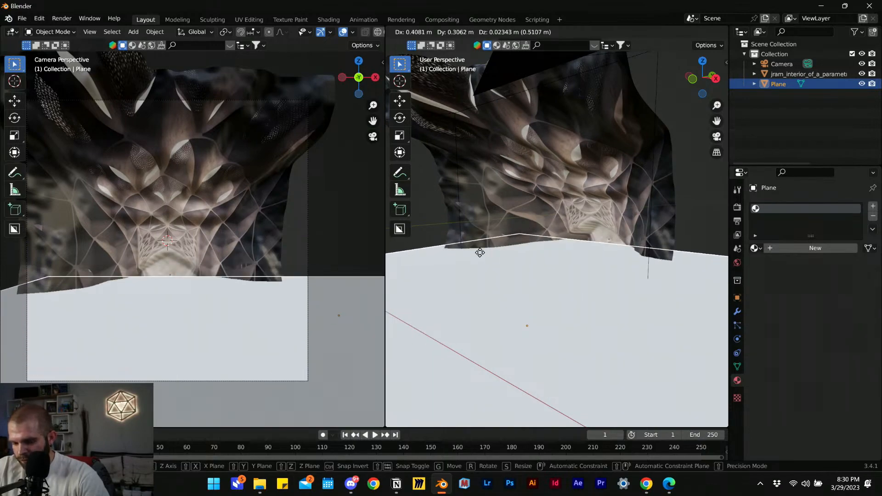
key(y)
click(571, 281)
- Lower the floor plane along the Z axis to line it up with the ground near the standing figure
key(g)
key(z)
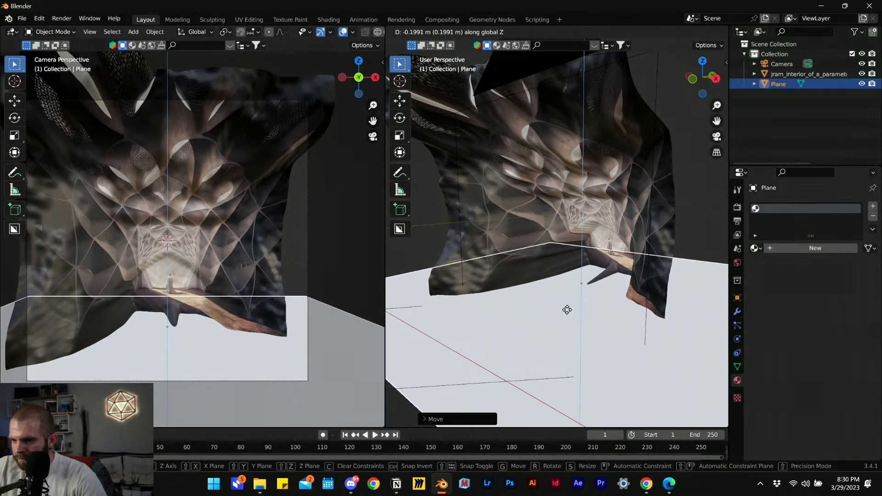
click(565, 293)
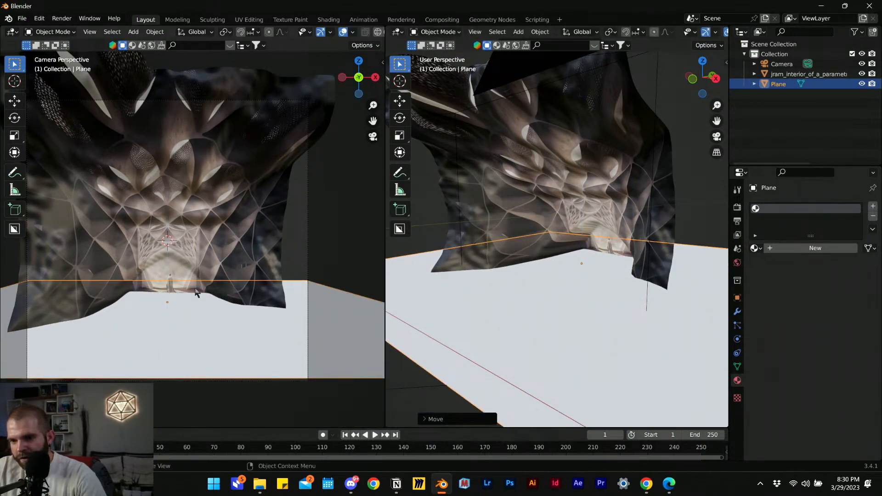
scroll(603, 279, up, 2)
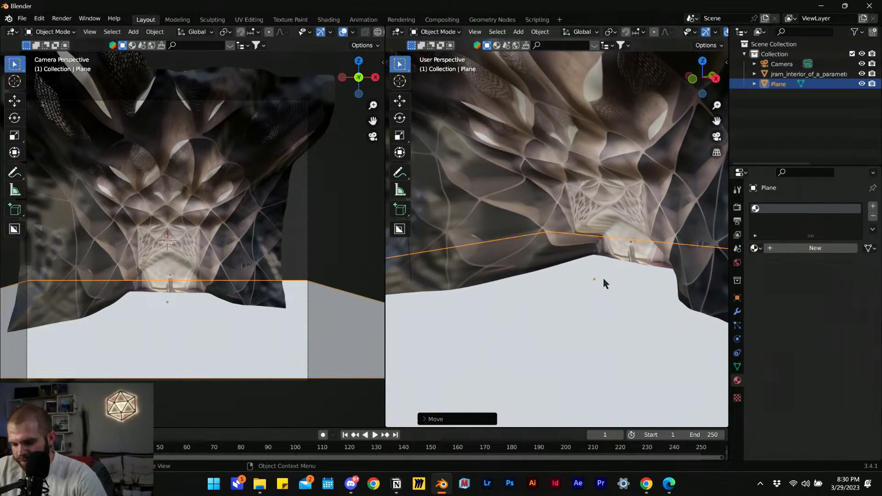
key(g)
key(z)
click(597, 295)
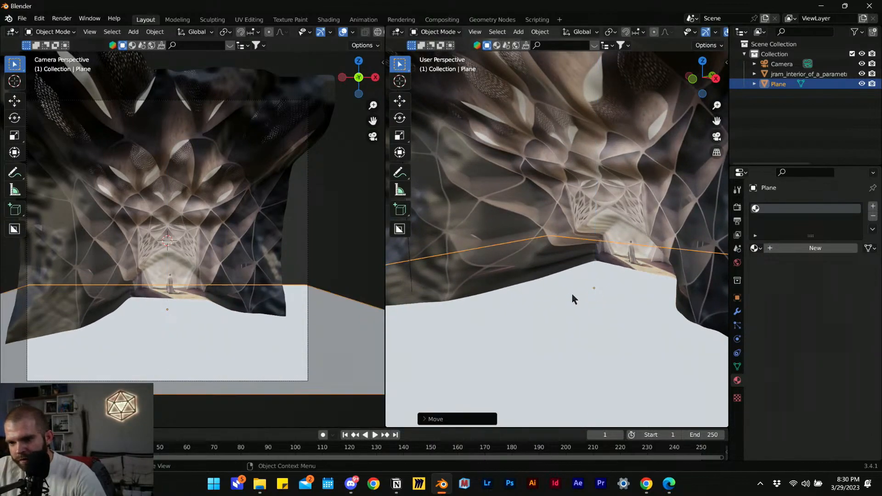
scroll(282, 171, up, 5)
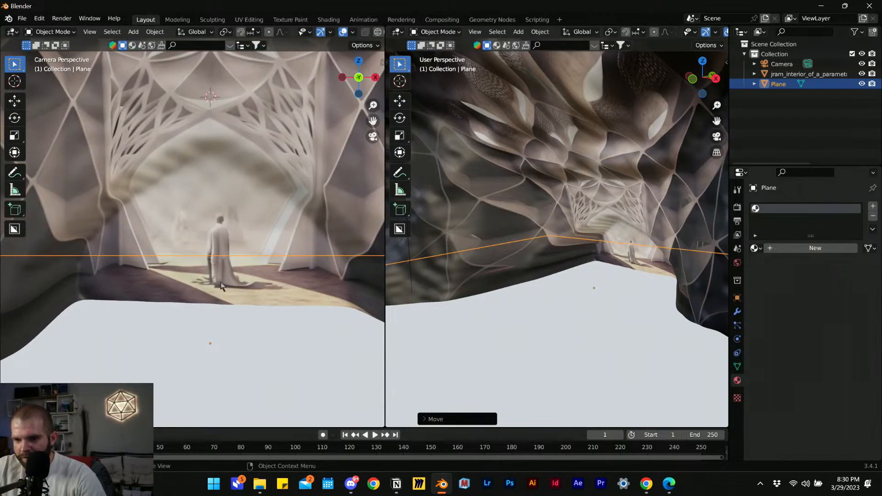
scroll(177, 282, up, 3)
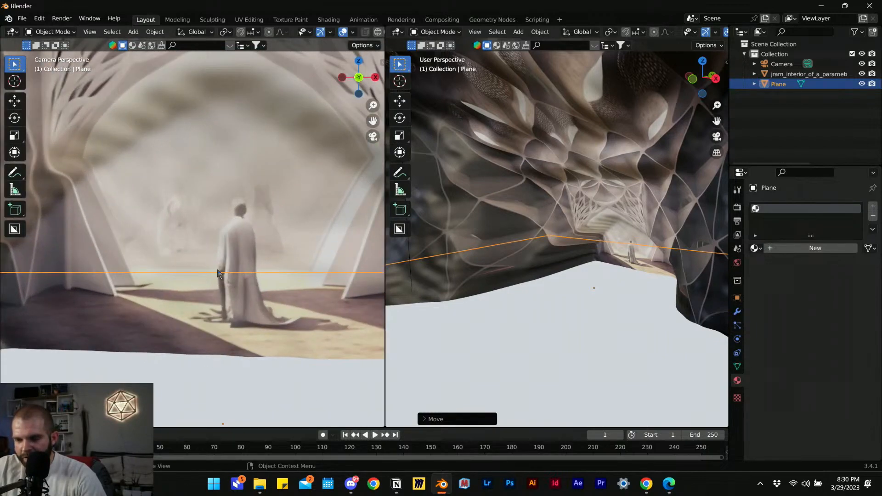
scroll(223, 275, down, 6)
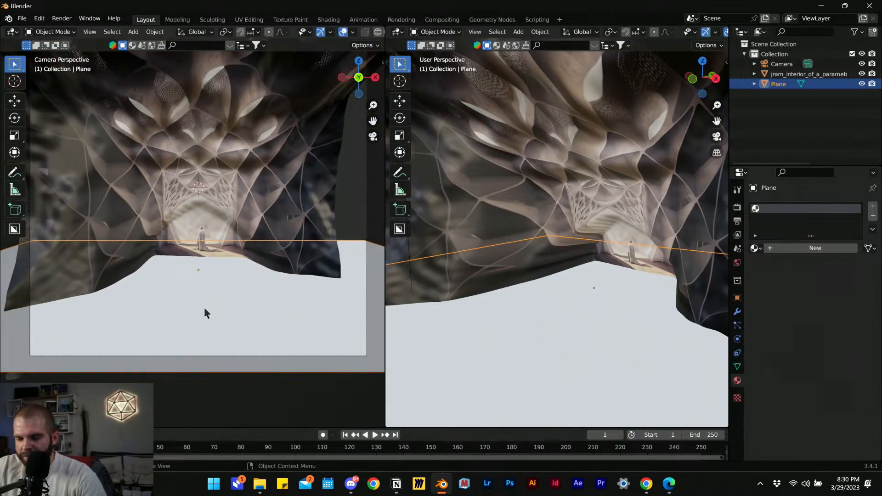
scroll(593, 274, up, 5)
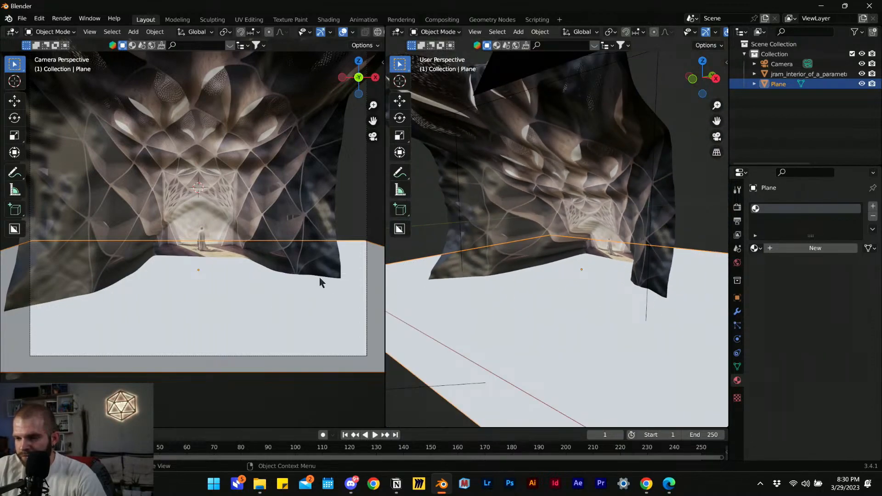
- UV-map the floor plane with Project from View in the camera view and assign it the existing pavilion image material
scroll(202, 254, down, 4)
key(Tab)
key(u)
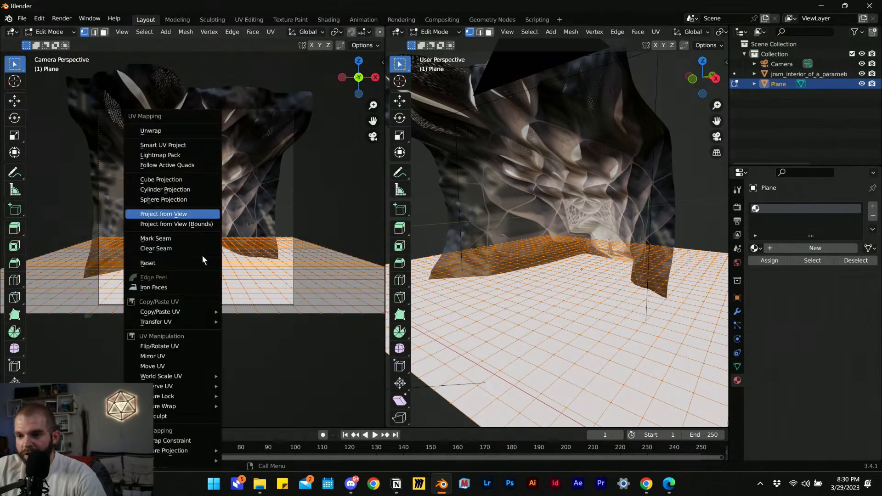
click(195, 214)
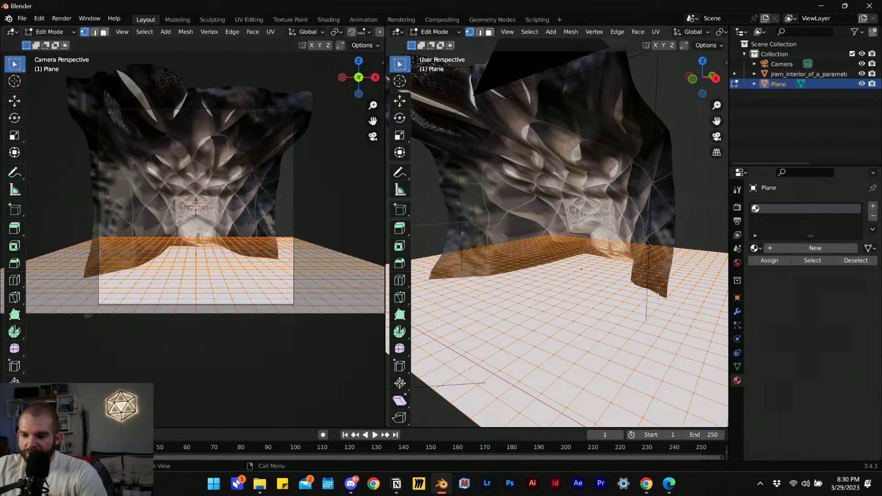
key(Tab)
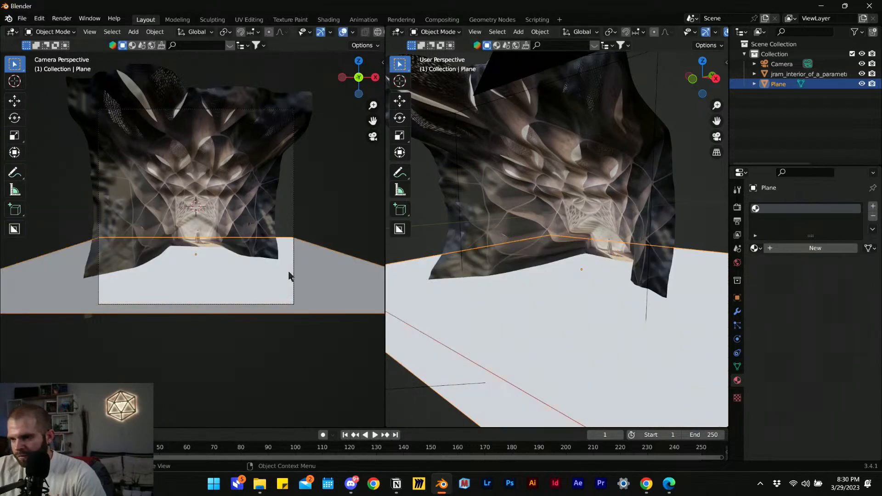
click(755, 248)
click(711, 265)
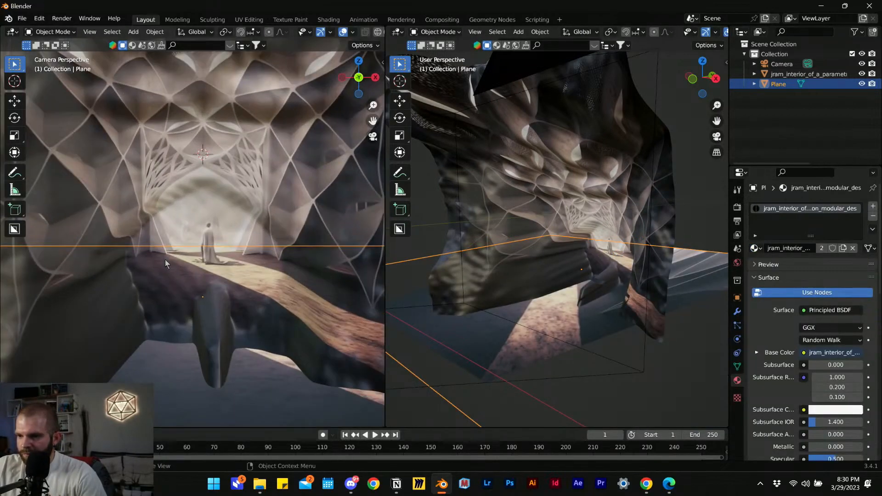
- Repeat Project from View on the textured floor plane's faces through the camera and return to Object Mode
key(Tab)
key(u)
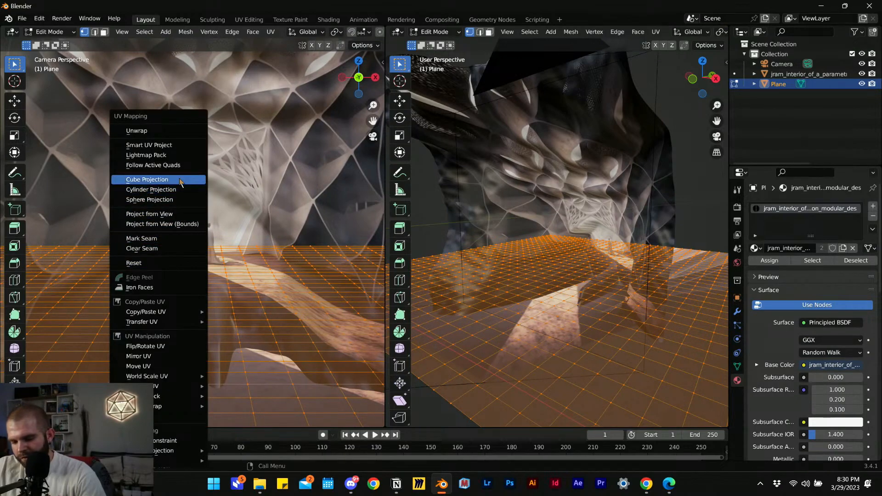
click(171, 215)
key(Tab)
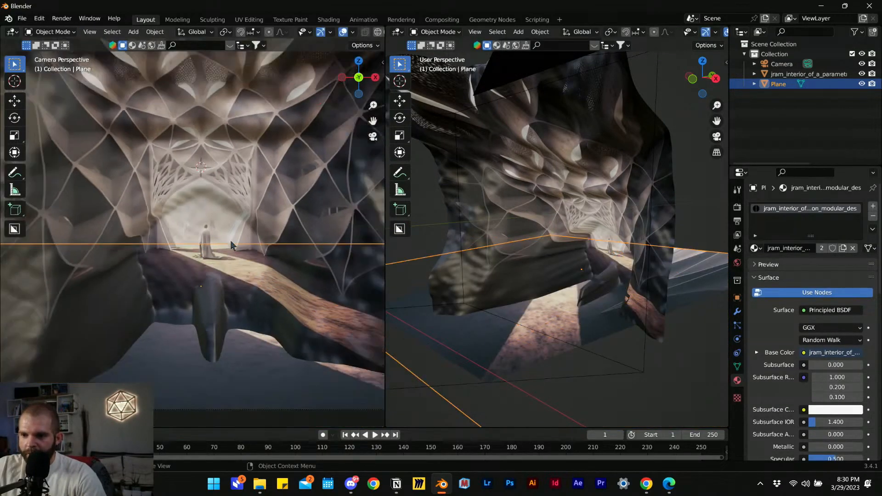
scroll(228, 331, down, 1)
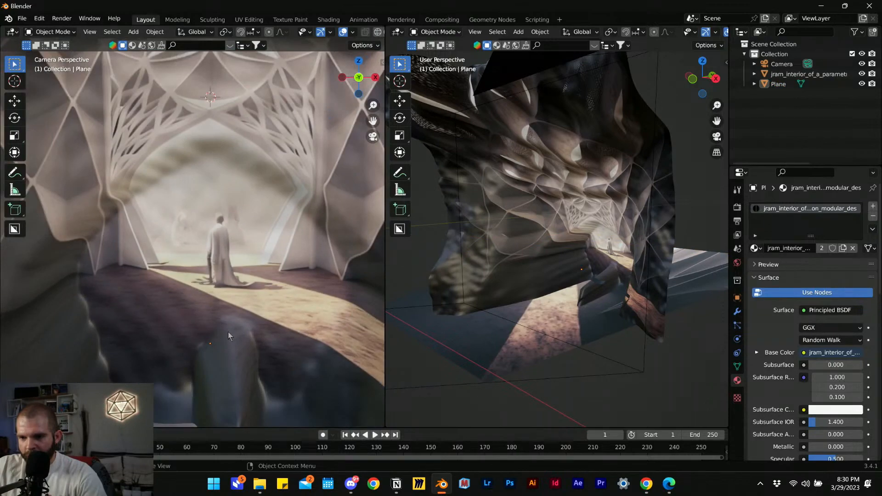
- Select the floor plane and examine its projected image beneath the pavilion mesh from the side and through the camera
click(588, 325)
key(g)
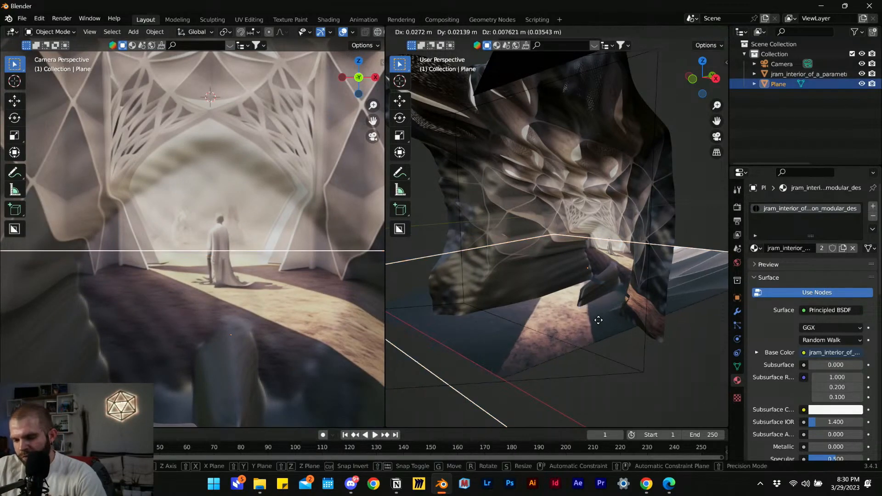
right_click(583, 299)
mouse_move(583, 301)
middle_down()
mouse_move(612, 306)
mouse_move(601, 305)
middle_up()
middle_drag(250, 322, 366, 150)
click(372, 137)
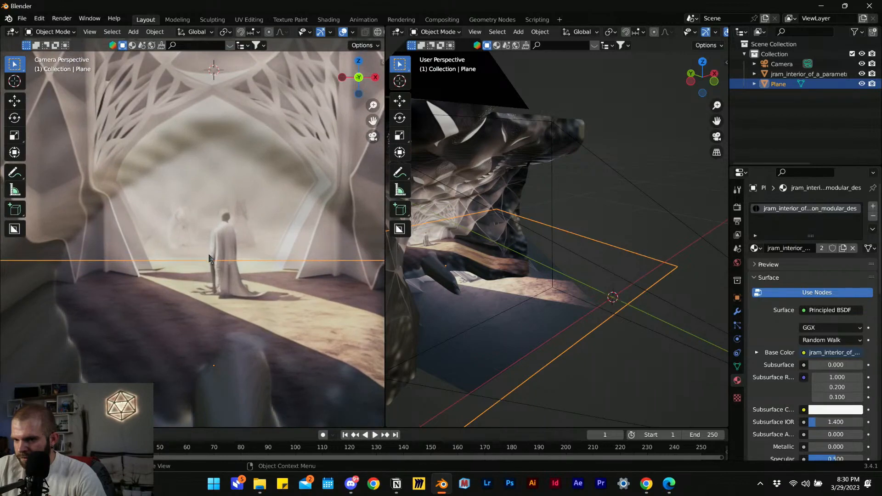
click(230, 375)
click(217, 327)
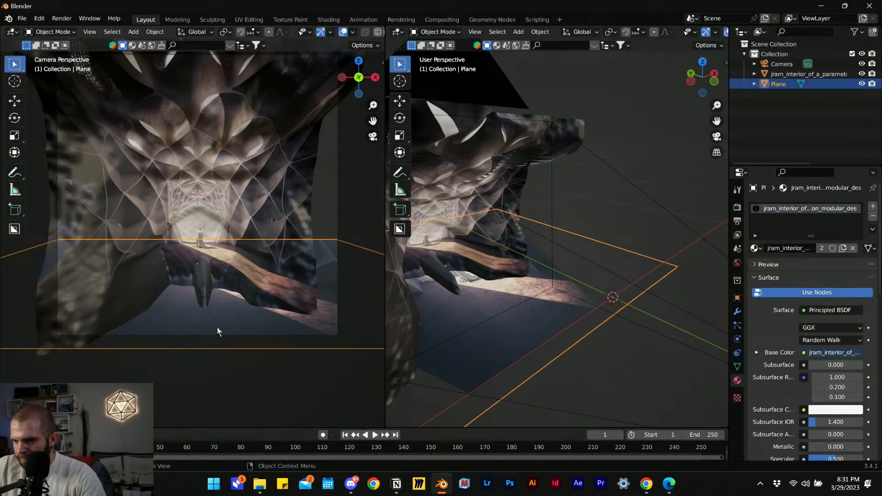
- Try lowering the textured floor plane along the Z axis
key(g)
key(z)
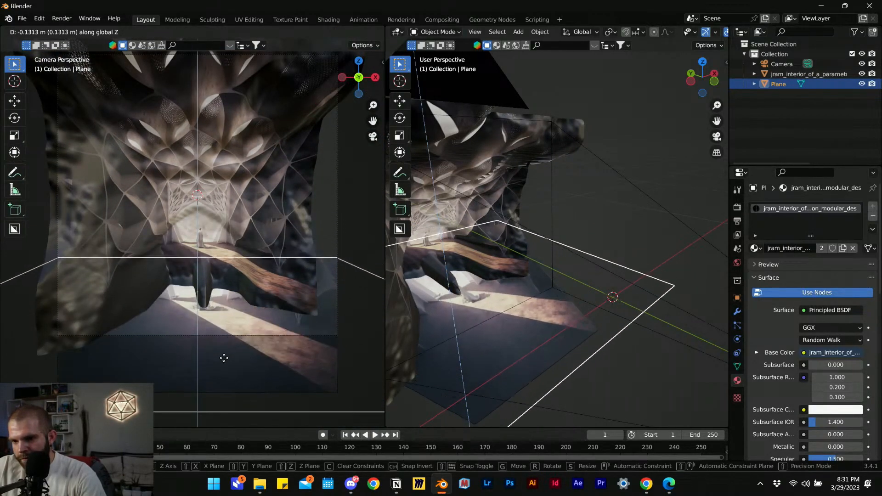
click(215, 335)
scroll(216, 324, up, 2)
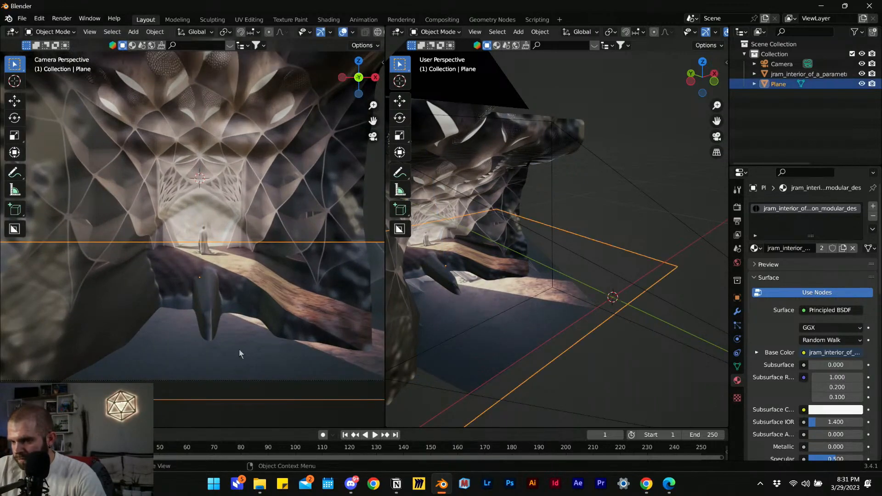
key(g)
key(Escape)
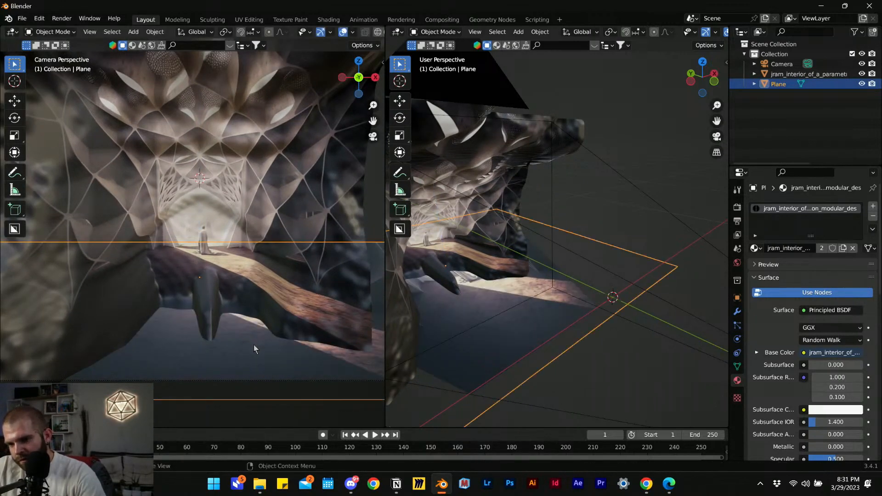
key(g)
key(z)
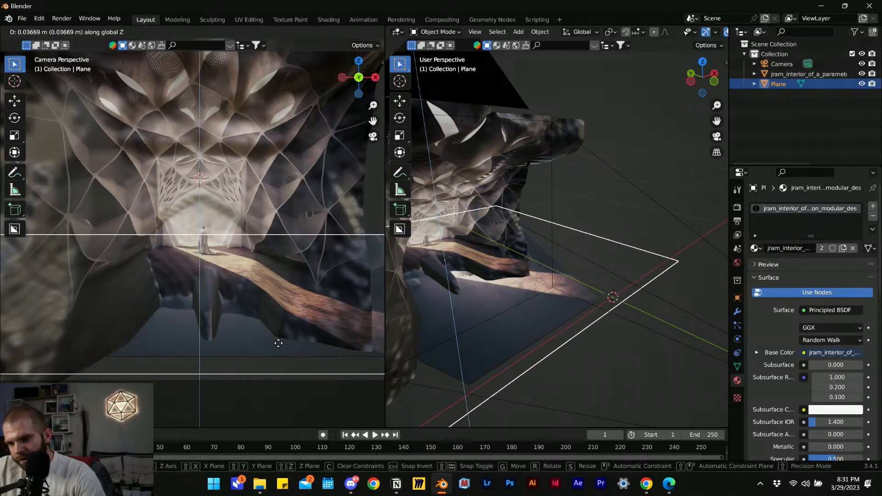
key(Escape)
- Select the camera and set its Clip Start to 0.001 m
scroll(315, 289, down, 3)
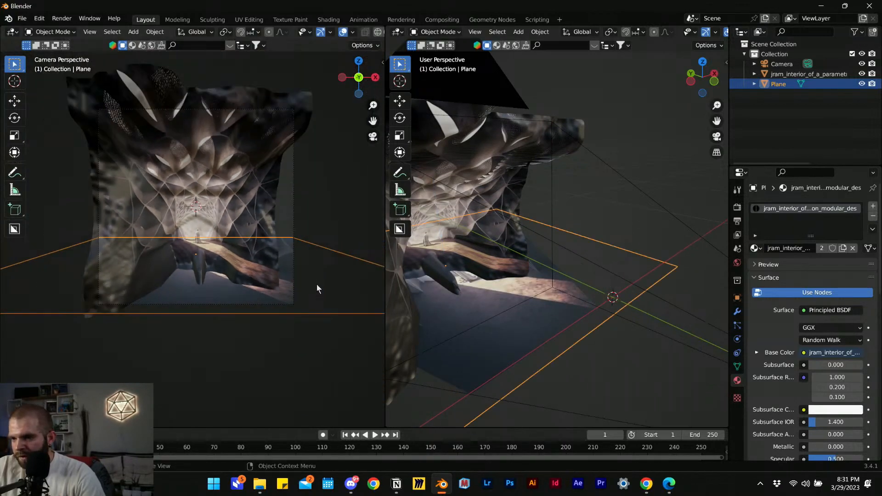
click(294, 205)
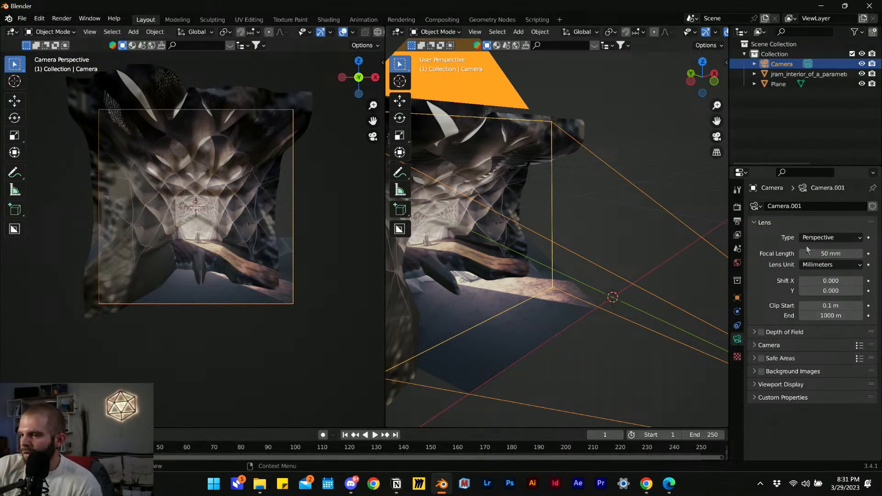
click(831, 306)
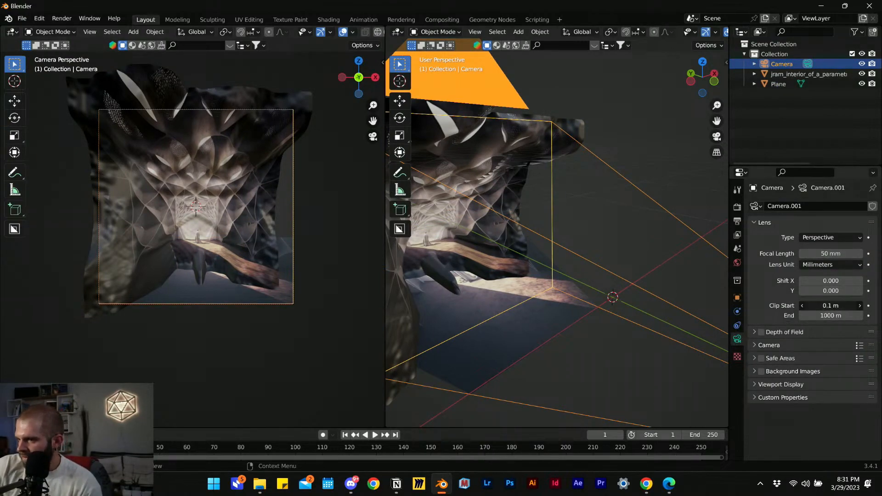
click(565, 331)
- Put the floor plane in Edit Mode and examine its UV layout over the pavilion image
mouse_move(192, 353)
middle_down()
mouse_move(142, 299)
mouse_move(242, 308)
mouse_move(203, 360)
middle_up()
click(142, 271)
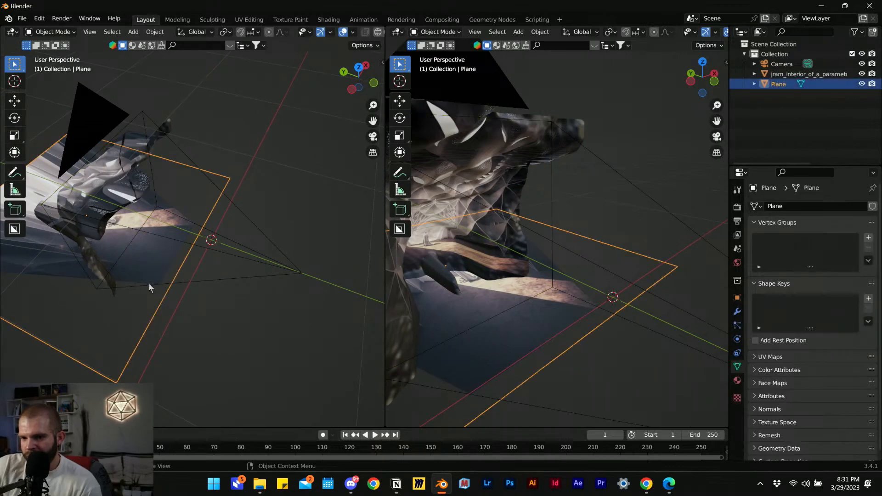
key(Tab)
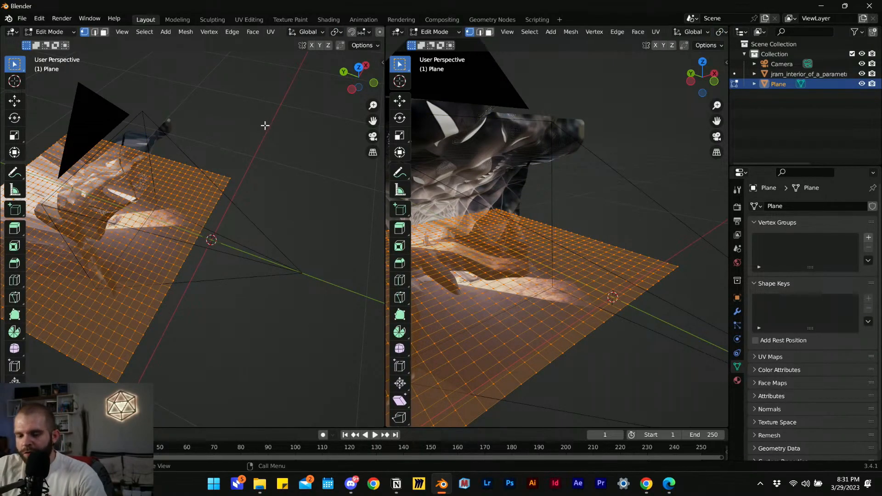
key(Tab)
click(250, 20)
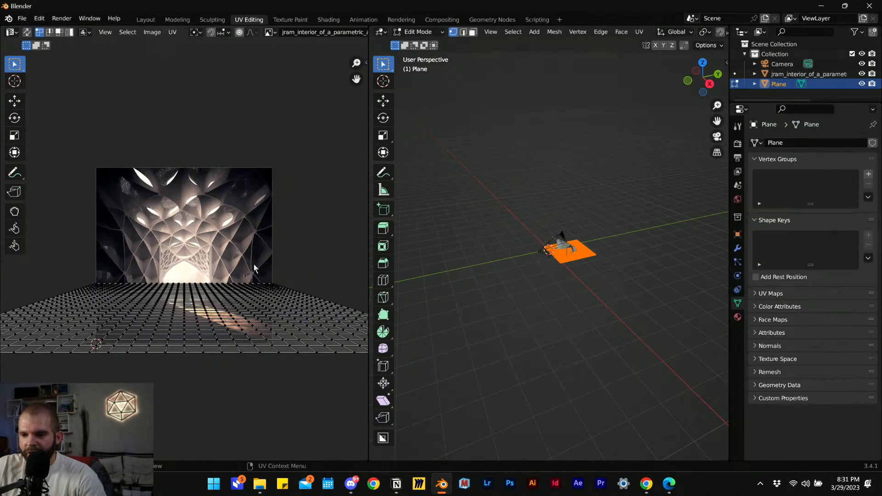
scroll(201, 372, down, 2)
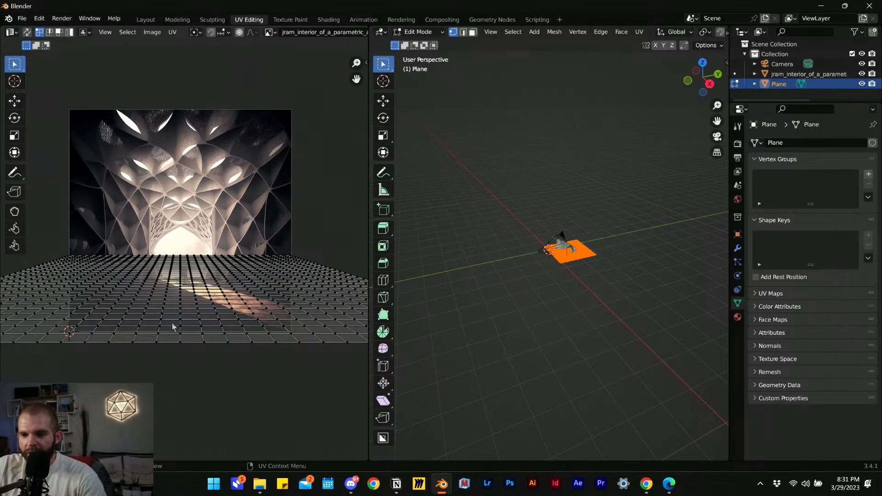
scroll(207, 298, up, 3)
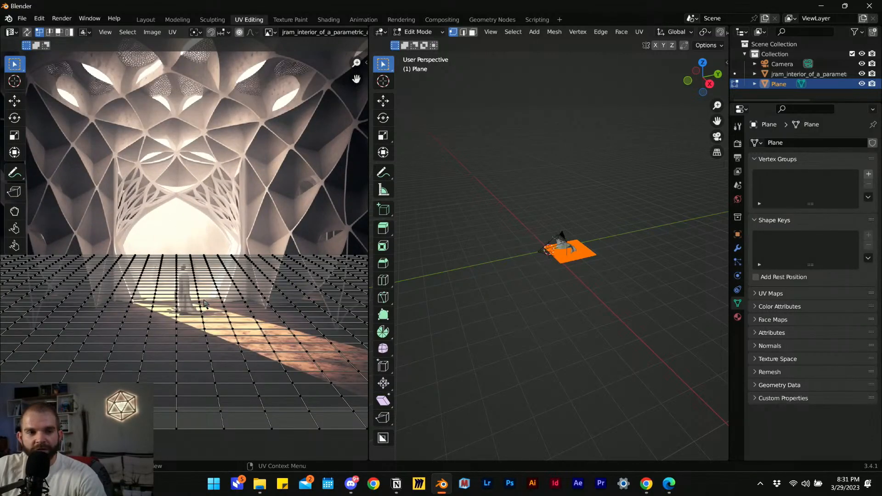
scroll(204, 303, down, 6)
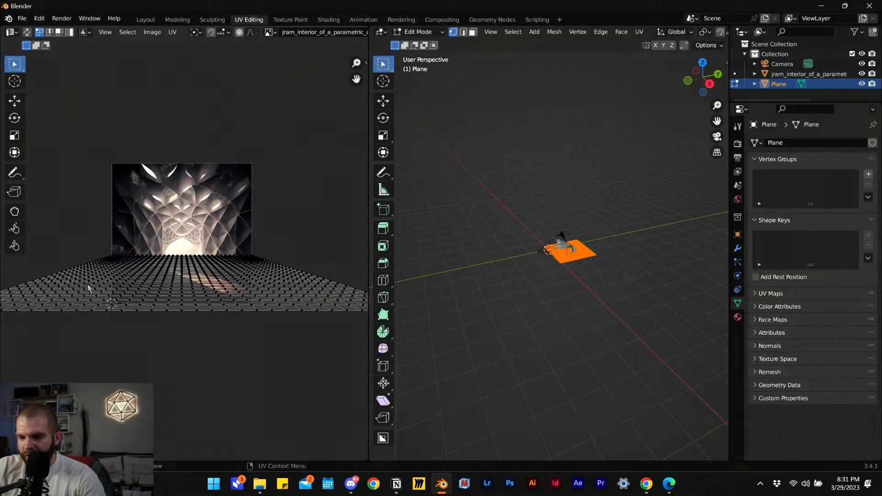
- Select all the floor plane's UVs, scale them to about 0.56 along Y, and move them just below the standing figure's feet
drag(332, 329, 322, 322)
scroll(196, 323, up, 10)
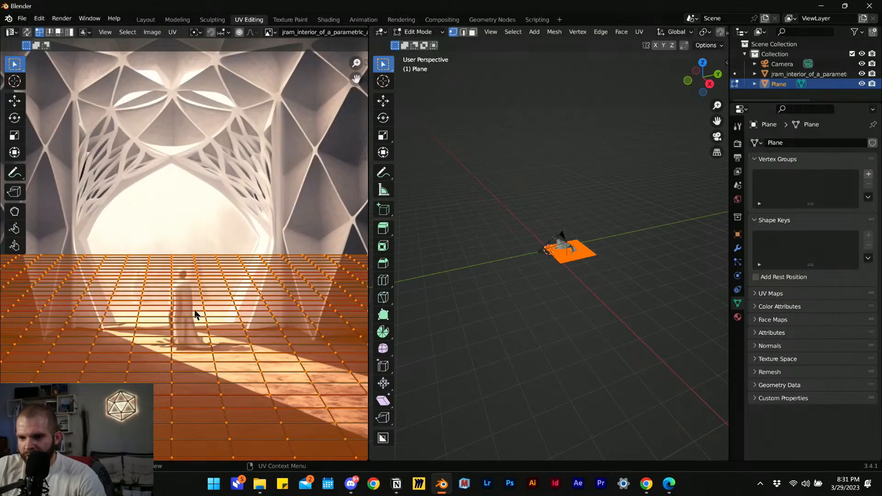
middle_drag(197, 322, 234, 322)
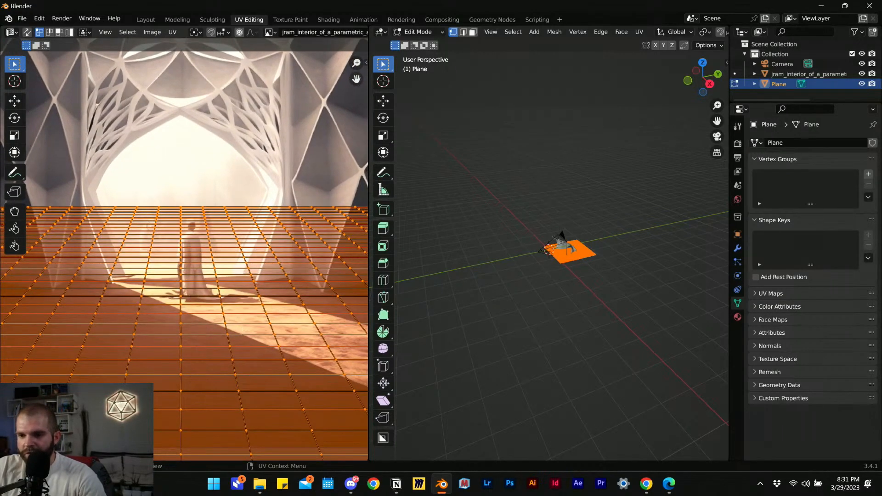
key(s)
key(x)
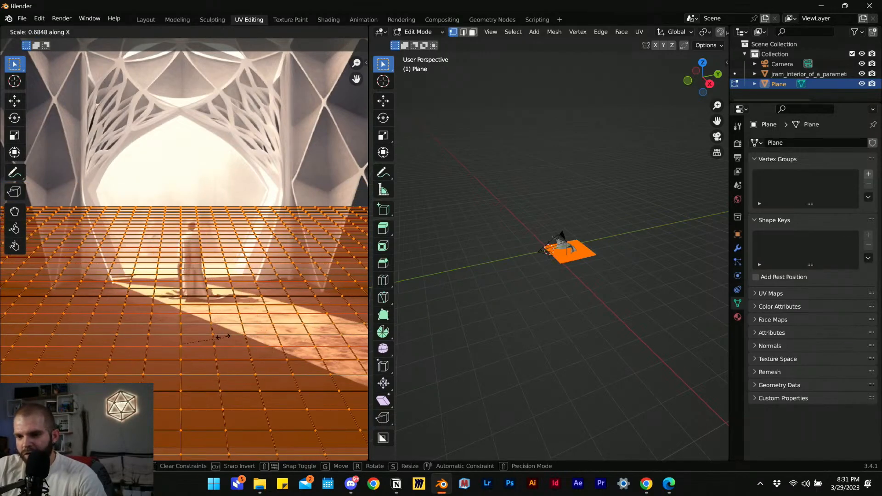
key(y)
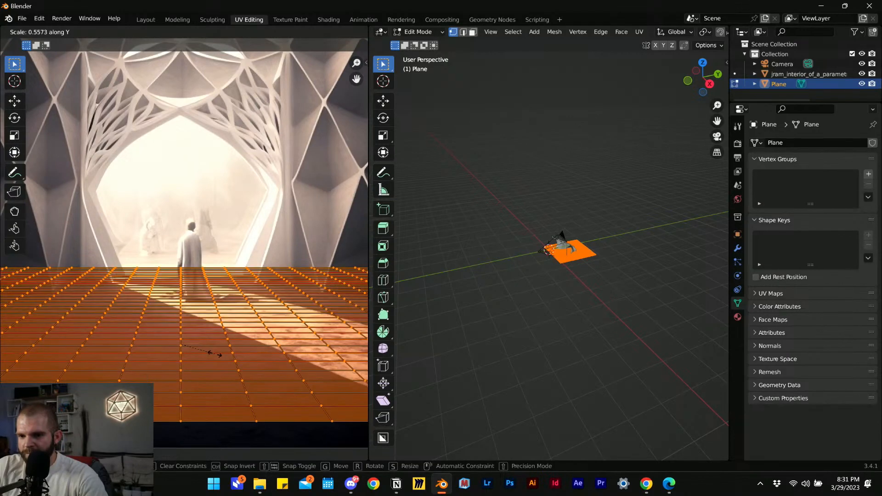
click(215, 353)
key(g)
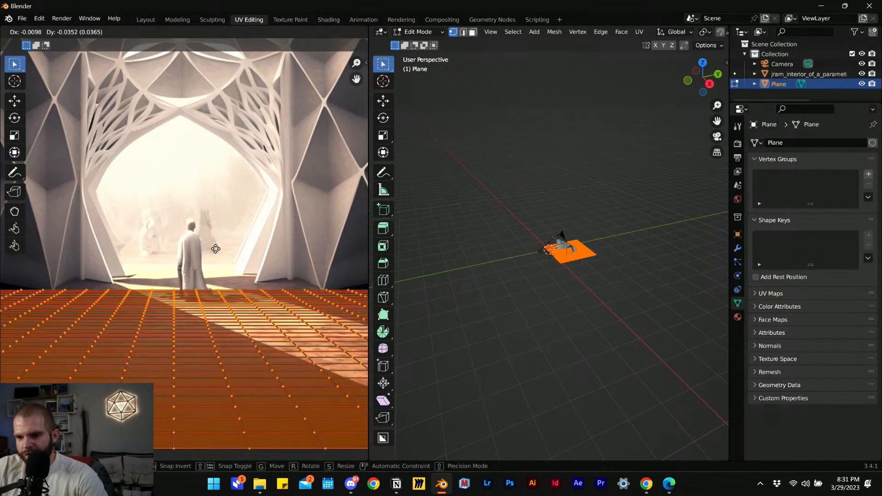
click(227, 264)
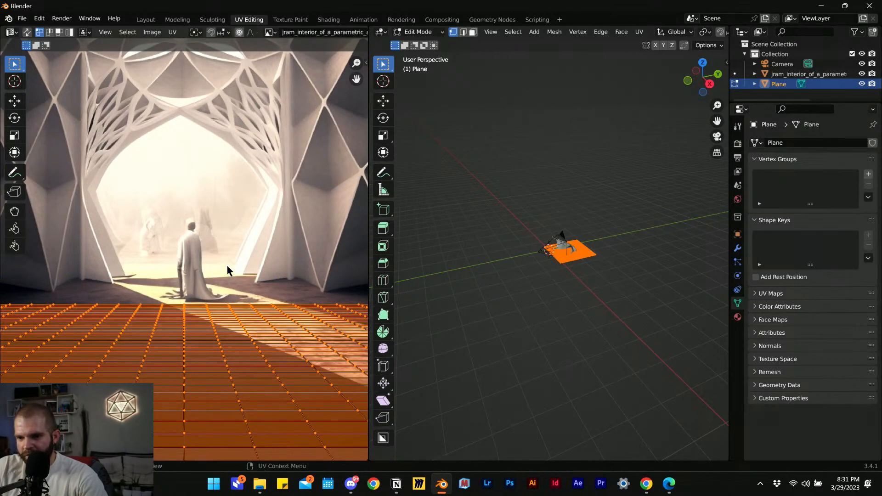
- Compare the floor plane with the pavilion mesh through the camera, and from outside in Object Mode
click(716, 136)
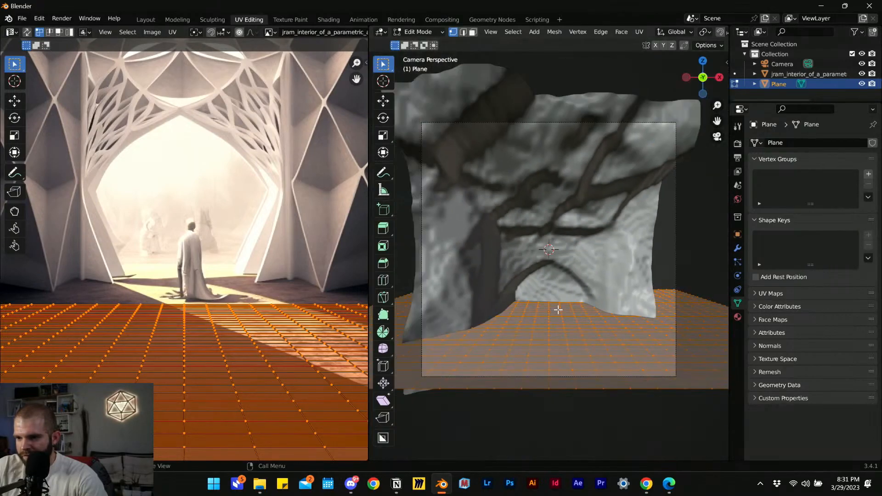
scroll(550, 328, up, 5)
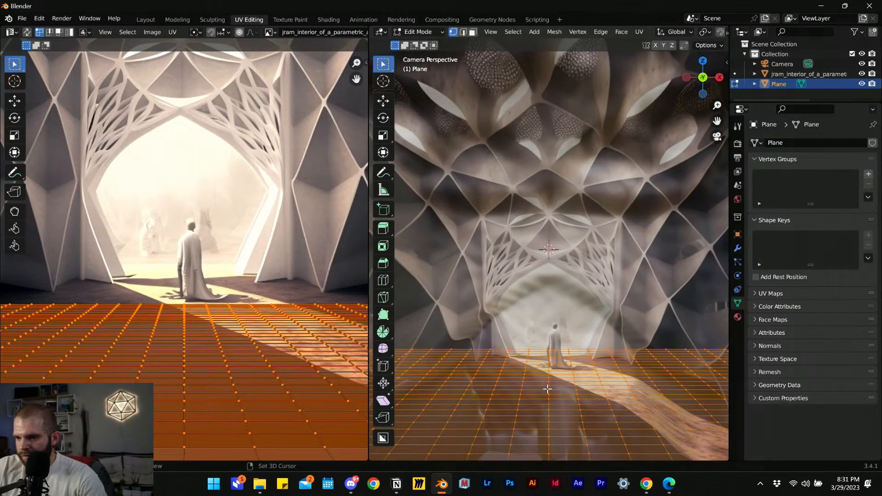
shift+middle_drag(547, 389, 552, 237)
scroll(201, 340, down, 4)
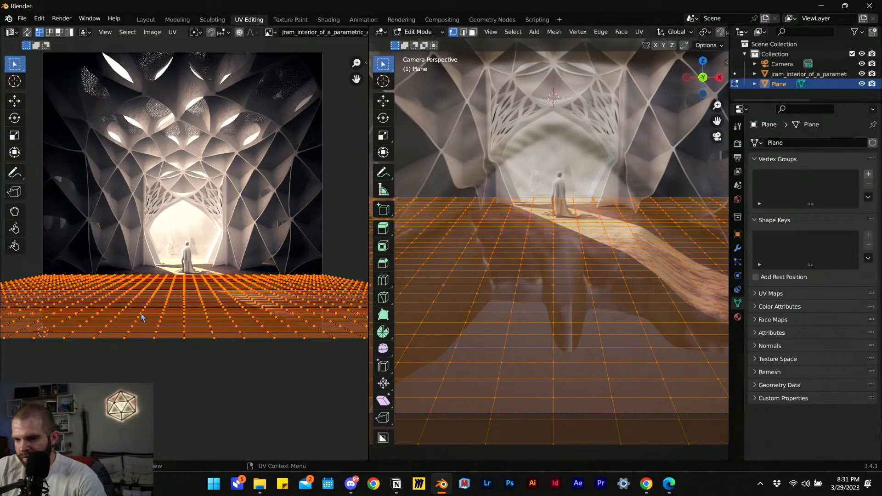
key(Tab)
scroll(596, 302, down, 7)
middle_drag(596, 302, 463, 330)
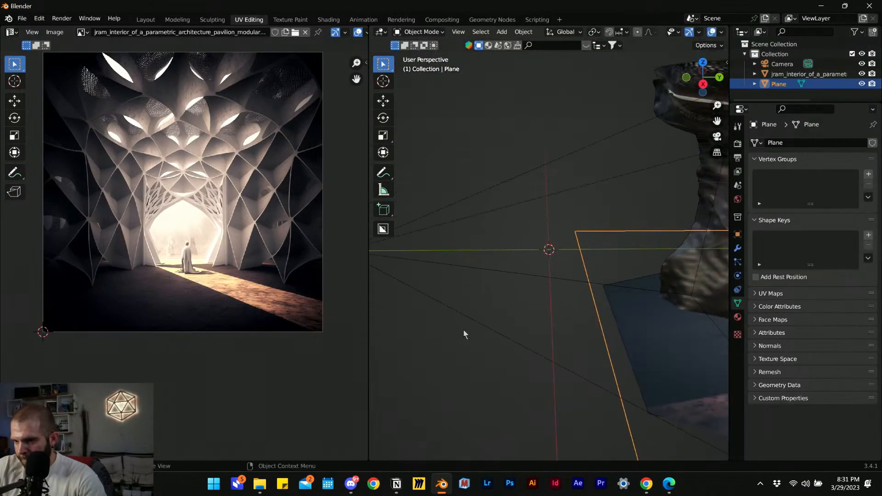
scroll(468, 331, down, 4)
middle_drag(543, 329, 527, 313)
scroll(455, 327, down, 3)
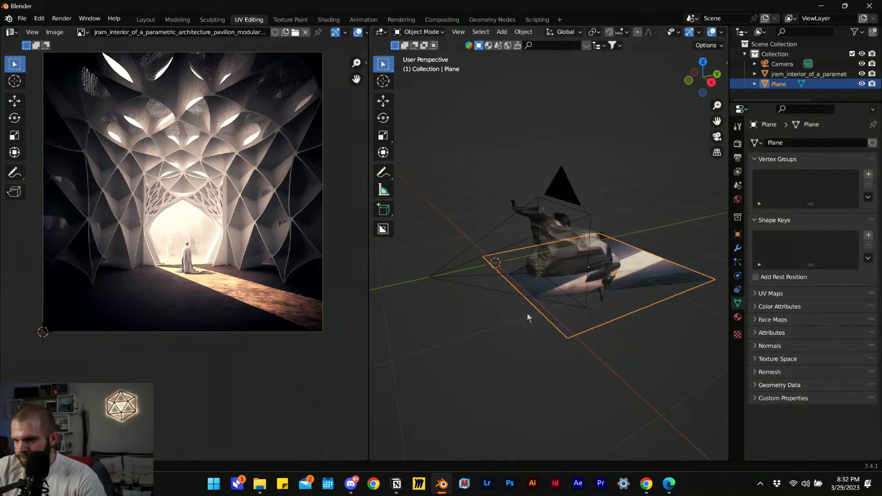
- Try moving the camera forward along the Y axis while viewing through it
click(441, 274)
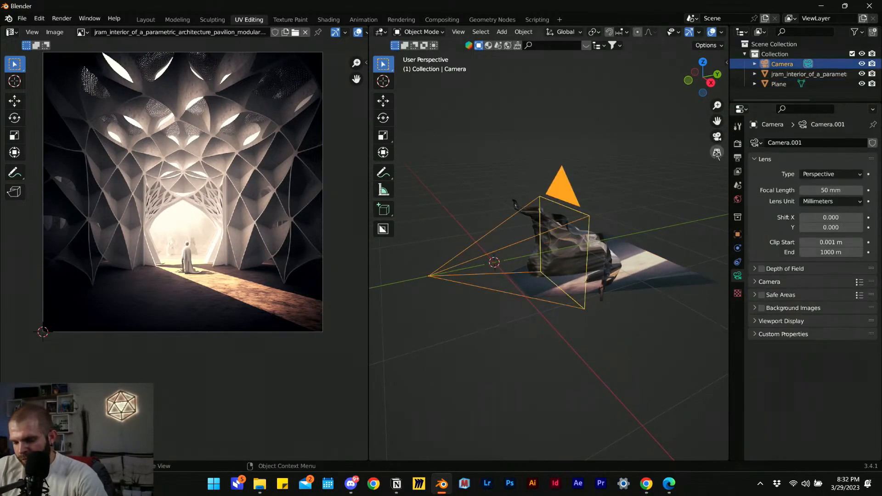
click(717, 137)
key(g)
key(y)
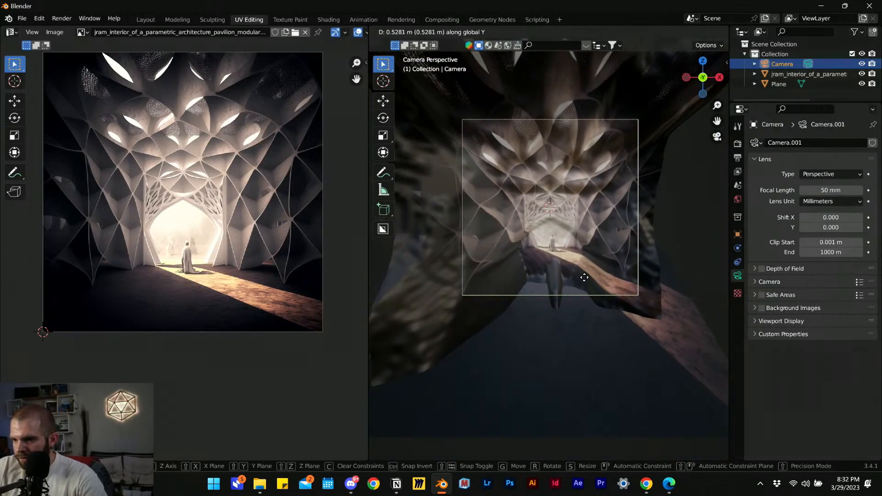
click(603, 263)
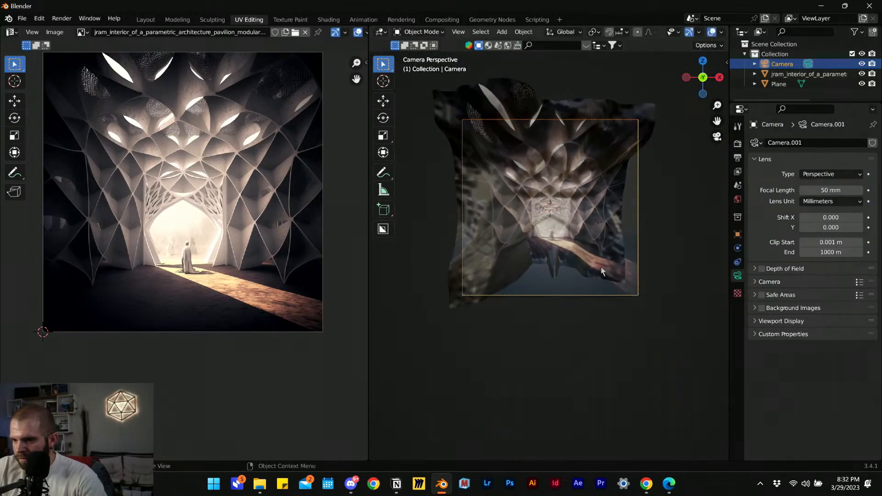
- Scale the camera object from a side view and again while looking through the camera
middle_drag(583, 345, 572, 378)
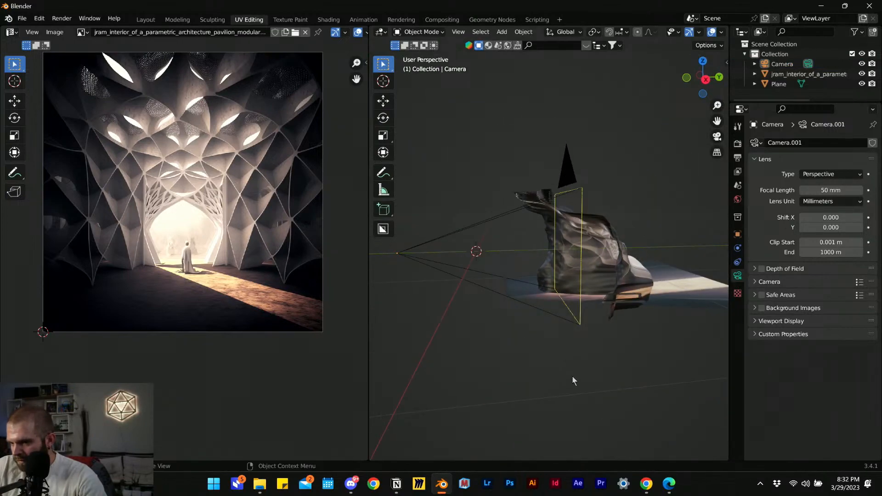
click(460, 283)
key(s)
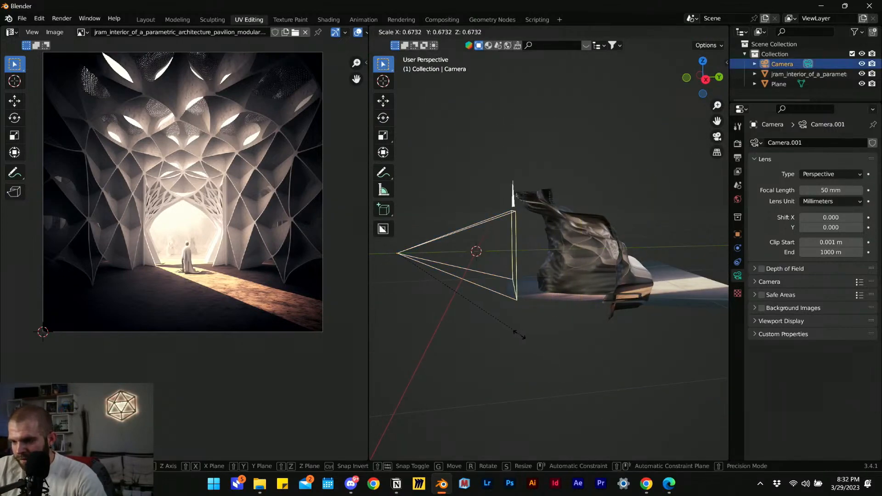
click(671, 192)
click(717, 136)
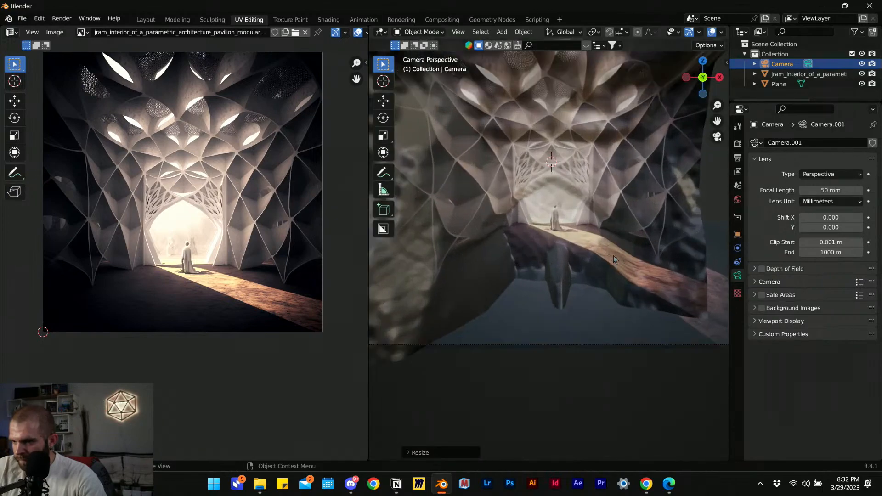
key(s)
click(618, 356)
- Raise the pavilion mesh along the Z axis in the camera view and inspect how it meets the floor plane
click(583, 323)
middle_drag(583, 323, 643, 331)
click(717, 138)
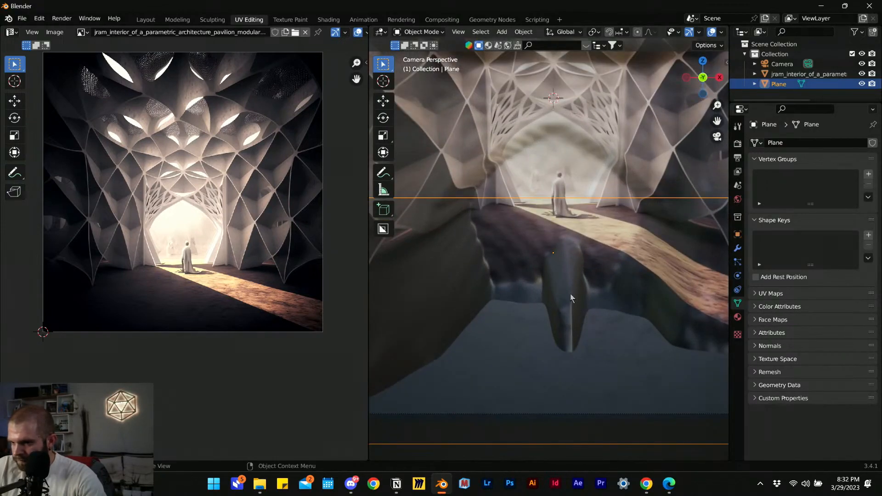
click(540, 128)
key(g)
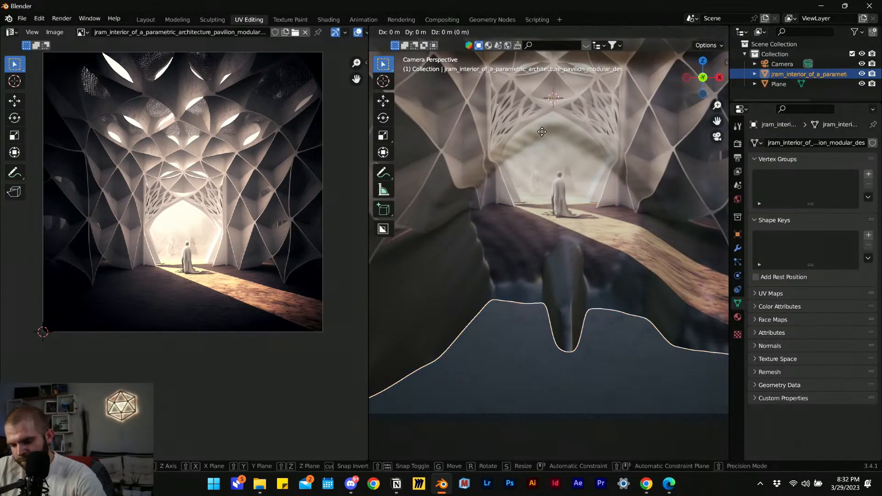
key(z)
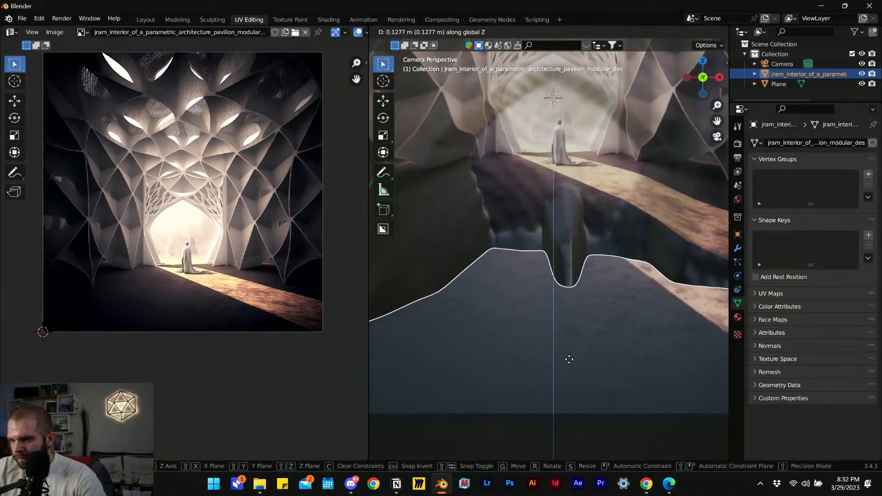
click(609, 352)
middle_drag(555, 290, 537, 350)
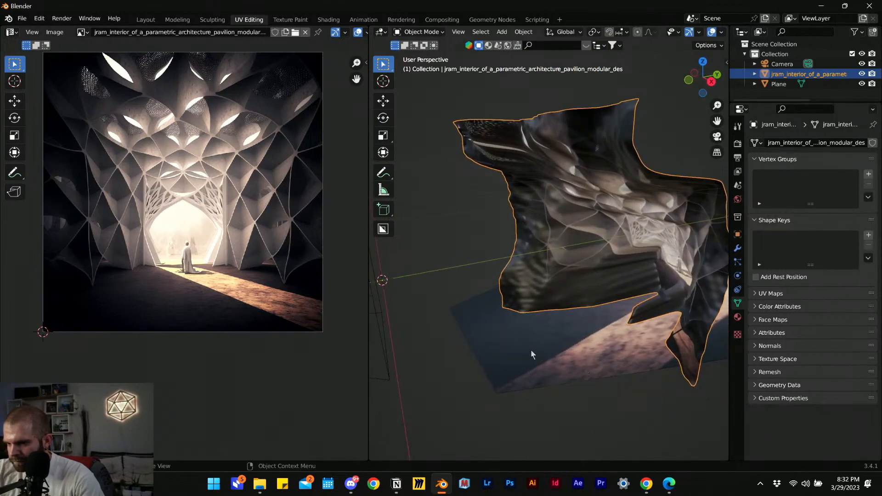
- Disconnect the image texture's alpha from the Principled BSDF in the floor plane's material
click(537, 350)
click(737, 318)
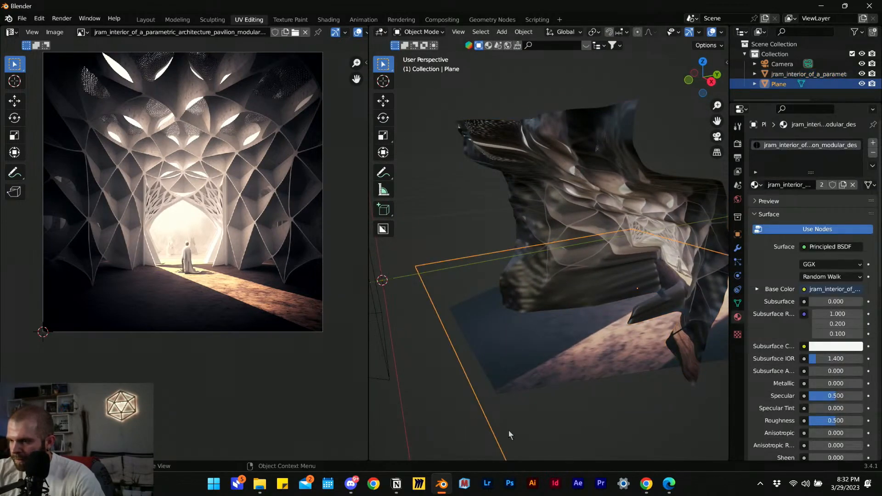
click(328, 20)
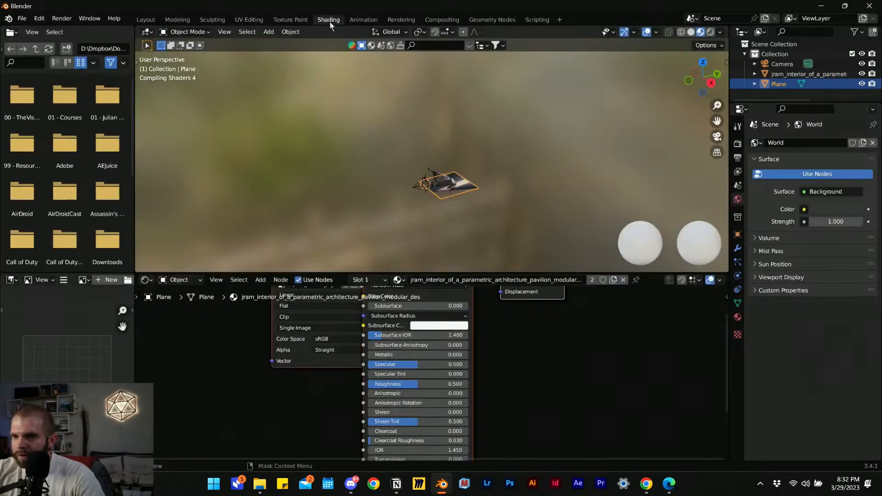
scroll(502, 374, down, 3)
drag(407, 343, 351, 358)
shift+middle_drag(522, 398, 508, 346)
scroll(455, 386, up, 5)
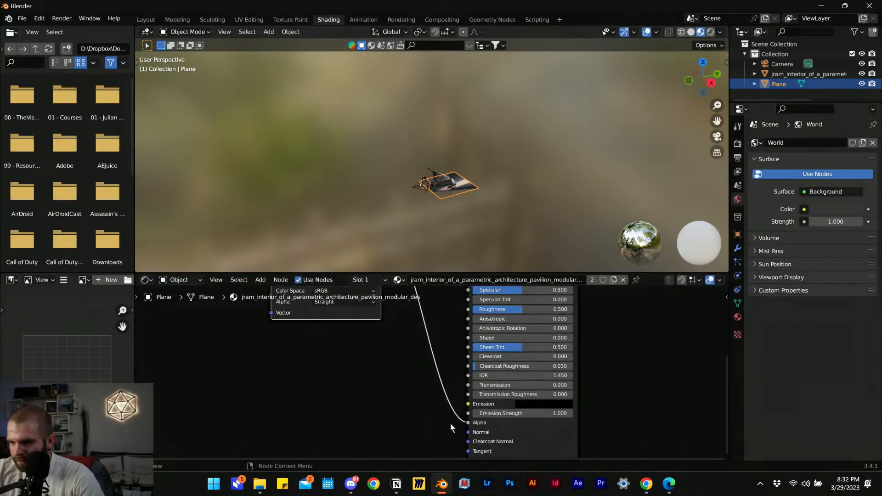
drag(488, 374, 386, 390)
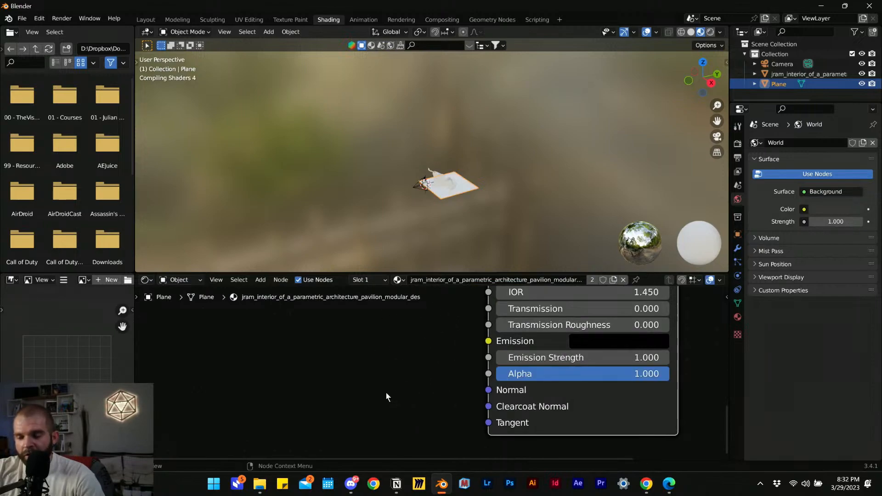
- Check the opaque floor plane against the pavilion mesh from outside and through the camera
middle_drag(386, 390, 351, 394)
scroll(440, 195, up, 6)
shift+middle_drag(451, 224, 413, 170)
middle_drag(414, 170, 440, 188)
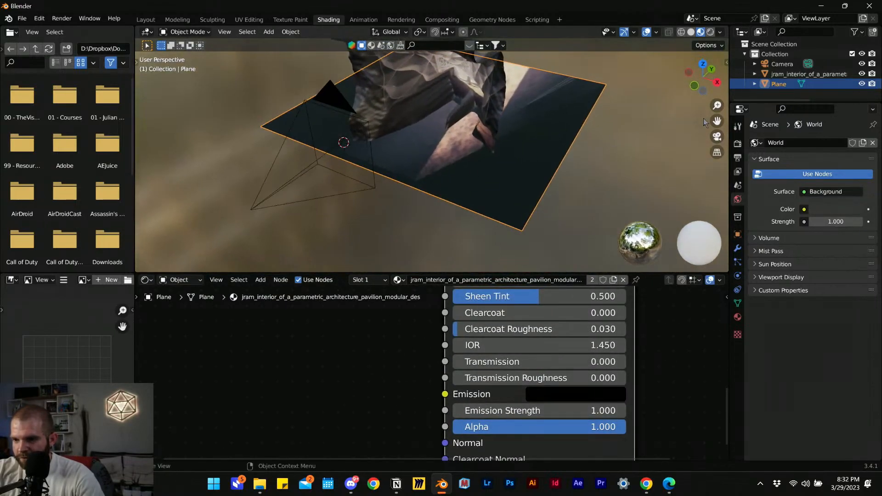
click(720, 139)
scroll(493, 197, down, 5)
click(229, 178)
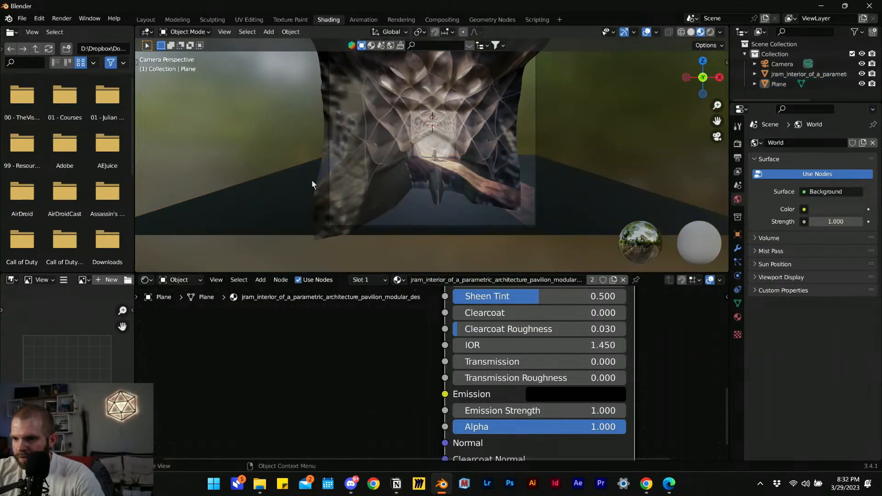
- Try to move the floor plane along the Z axis while looking through the camera
scroll(321, 181, up, 4)
click(436, 235)
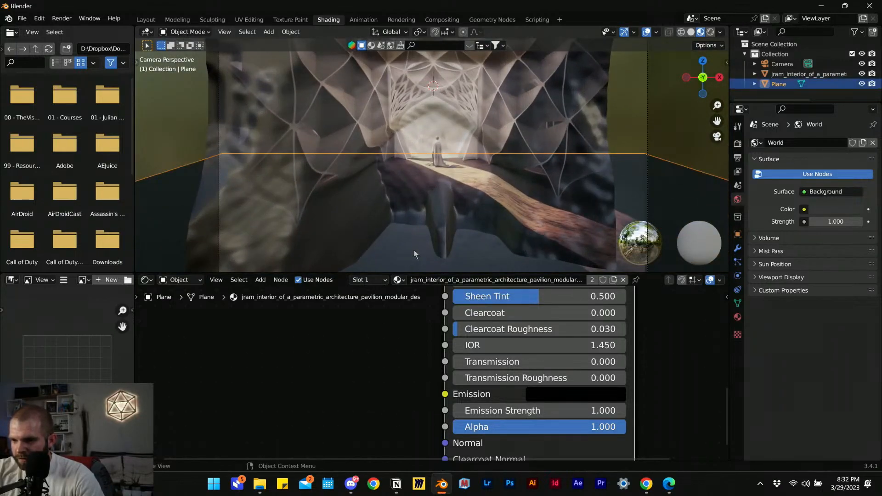
key(g)
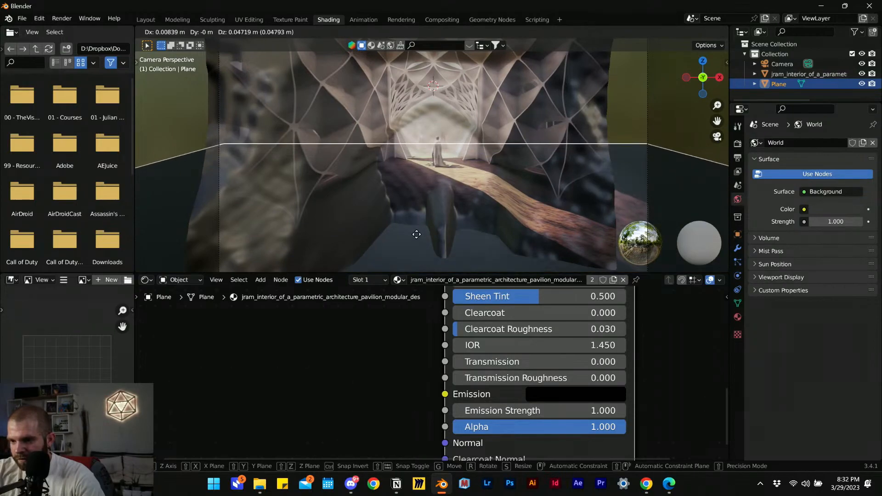
key(z)
right_click(415, 165)
- Examine the pavilion mesh and its material nodes, viewing the mesh from outside and through the camera
middle_drag(498, 177, 366, 206)
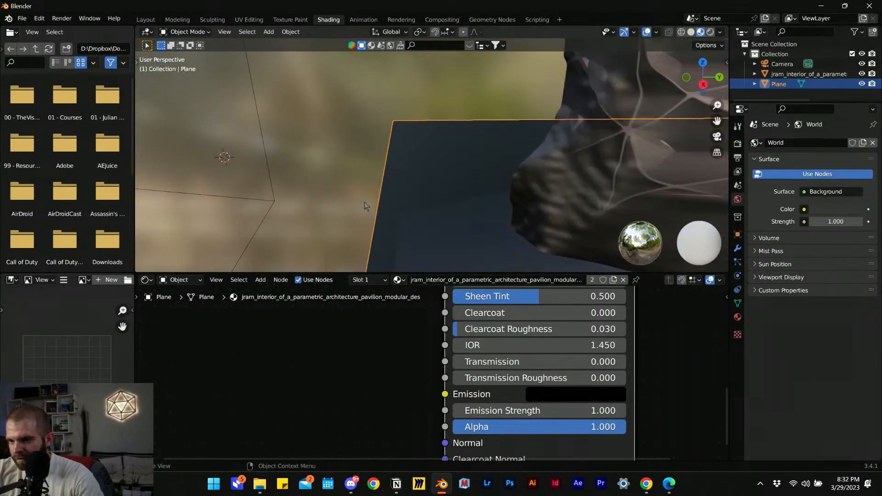
scroll(366, 206, down, 7)
middle_drag(451, 213, 468, 265)
click(453, 154)
middle_drag(445, 197, 484, 142)
scroll(507, 256, up, 5)
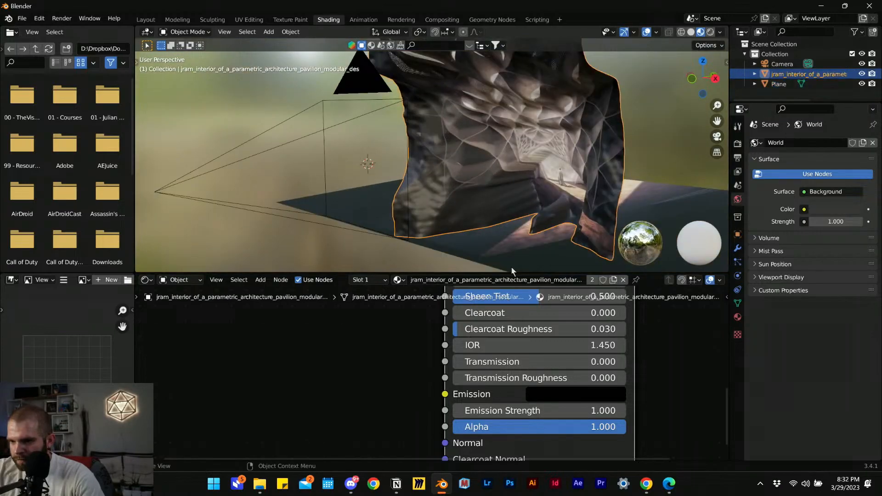
scroll(409, 368, down, 10)
middle_drag(393, 353, 383, 432)
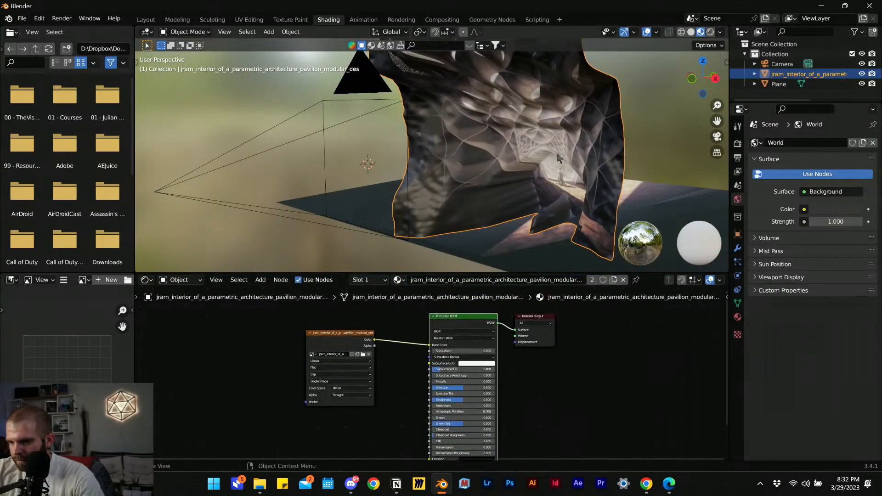
click(716, 137)
scroll(470, 232, down, 4)
scroll(471, 228, up, 6)
middle_drag(470, 228, 416, 224)
scroll(389, 220, down, 5)
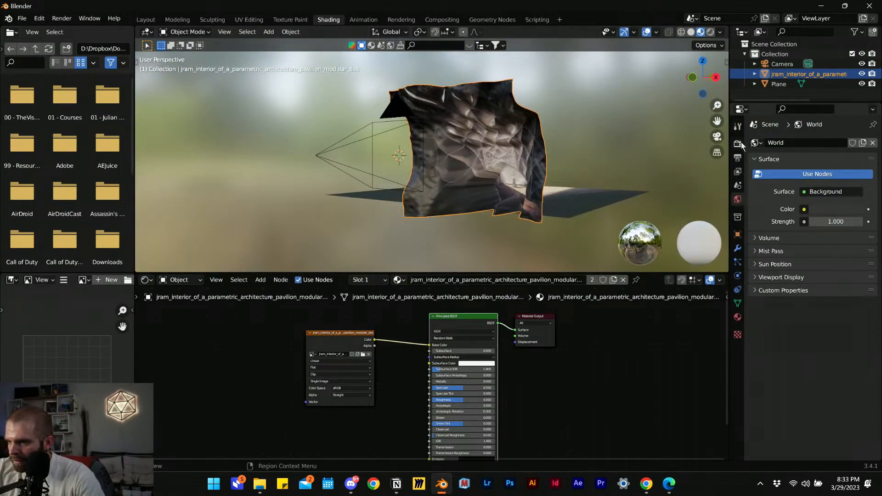
- Show the scene through the camera in one viewport of the Layout workspace, beside the perspective view
click(146, 19)
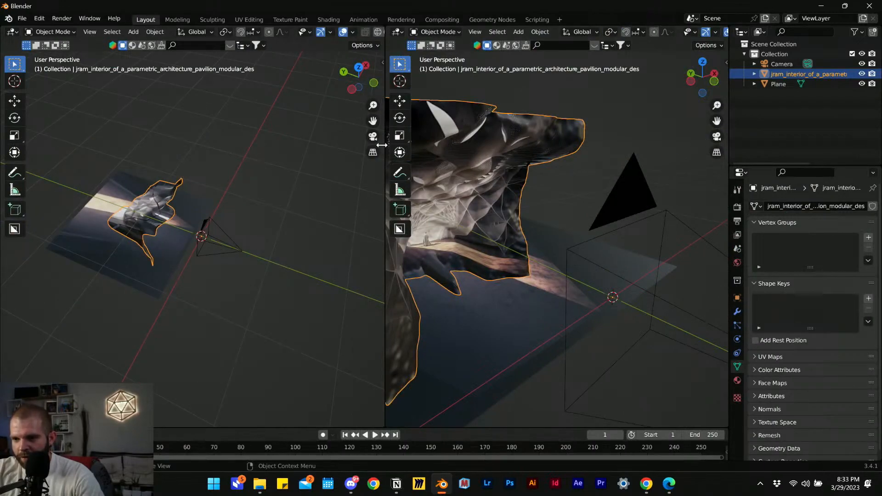
click(373, 137)
click(357, 216)
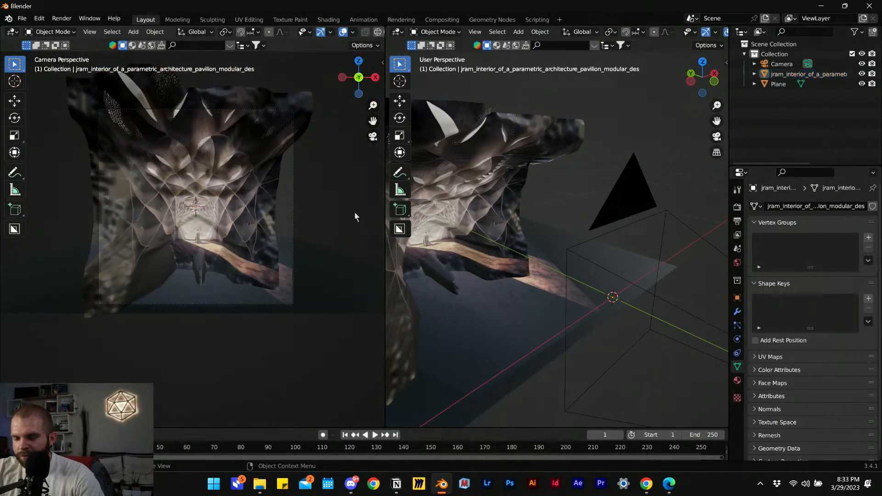
scroll(208, 219, up, 3)
key(ctrl+s)
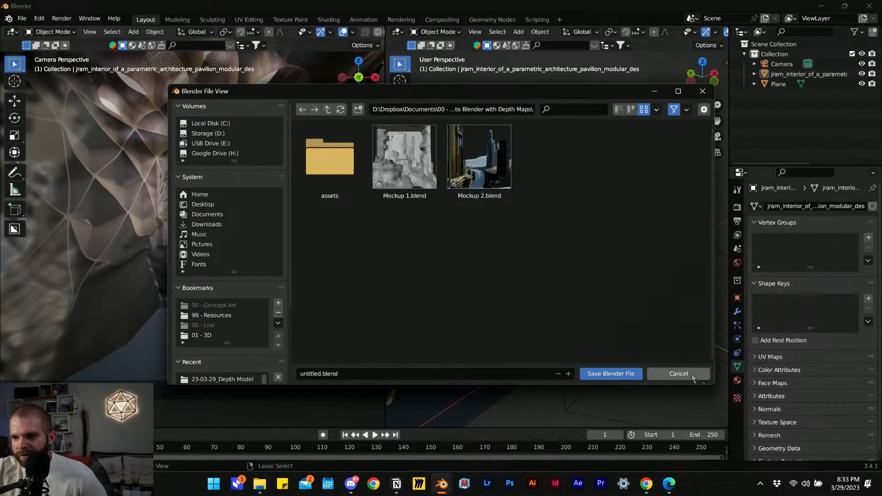
click(679, 374)
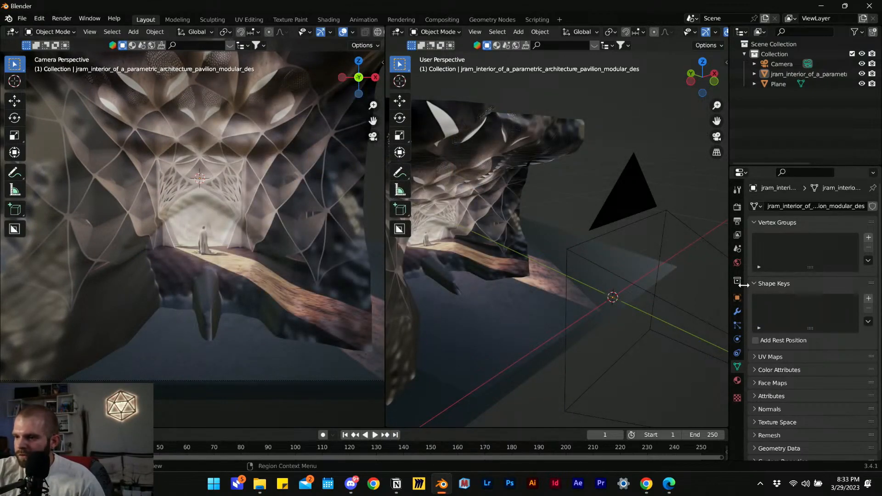
- Set the render engine to Cycles with GPU Compute as the device
click(736, 208)
click(816, 206)
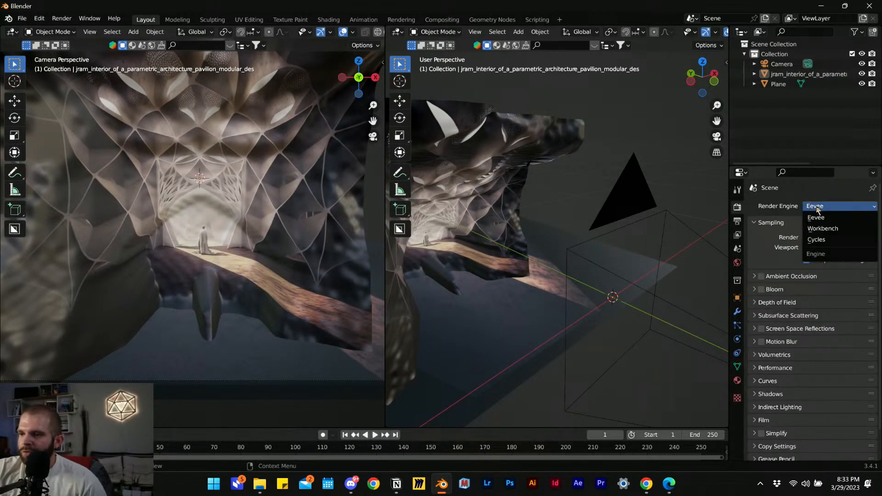
click(826, 240)
click(829, 232)
click(830, 256)
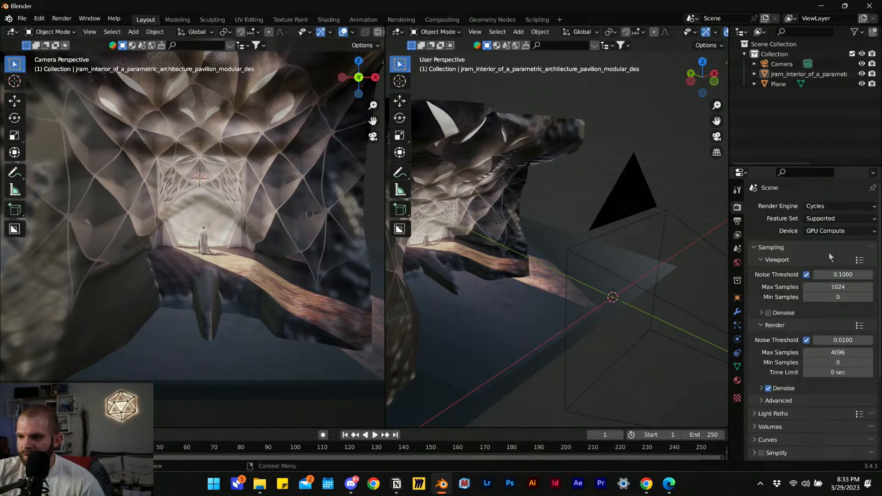
- Switch the camera viewport to rendered shading and inspect the pavilion
key(z)
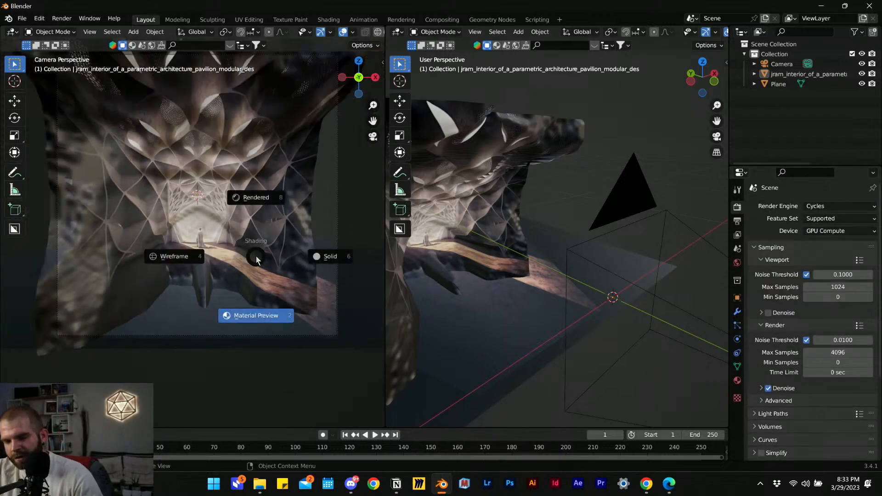
click(249, 162)
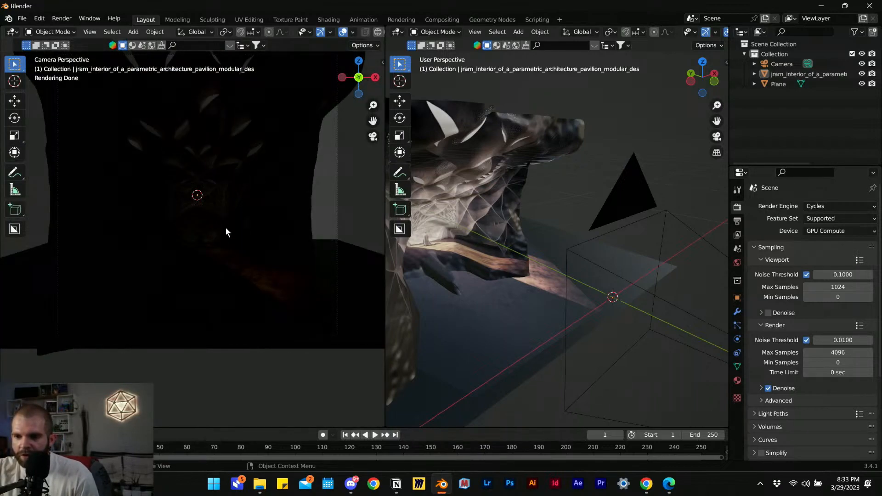
scroll(228, 227, up, 2)
scroll(204, 262, up, 2)
scroll(204, 253, down, 3)
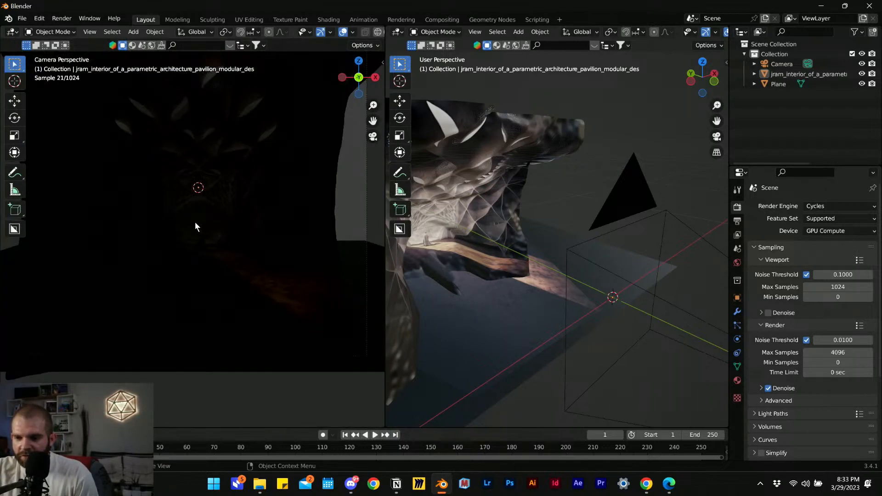
shift+middle_drag(195, 223, 174, 271)
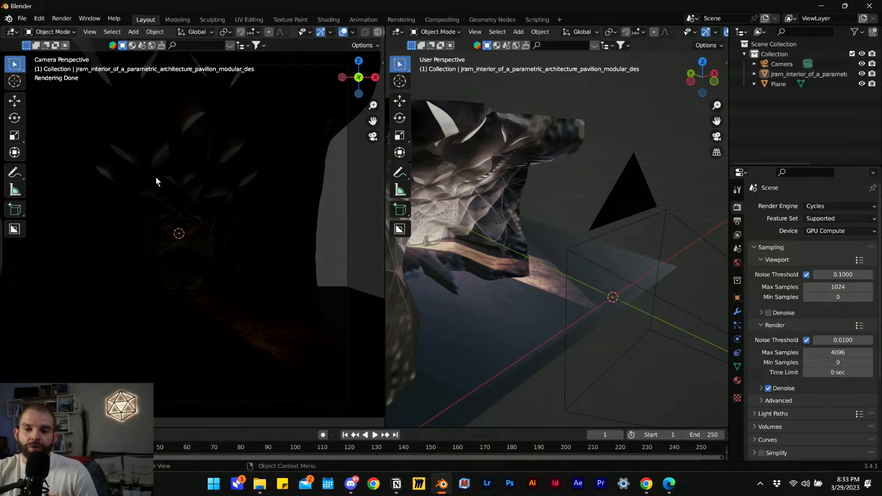
- Compare the rendered camera view with the textured pavilion mesh in the perspective viewport
click(164, 164)
scroll(190, 164, up, 4)
middle_drag(528, 223, 507, 210)
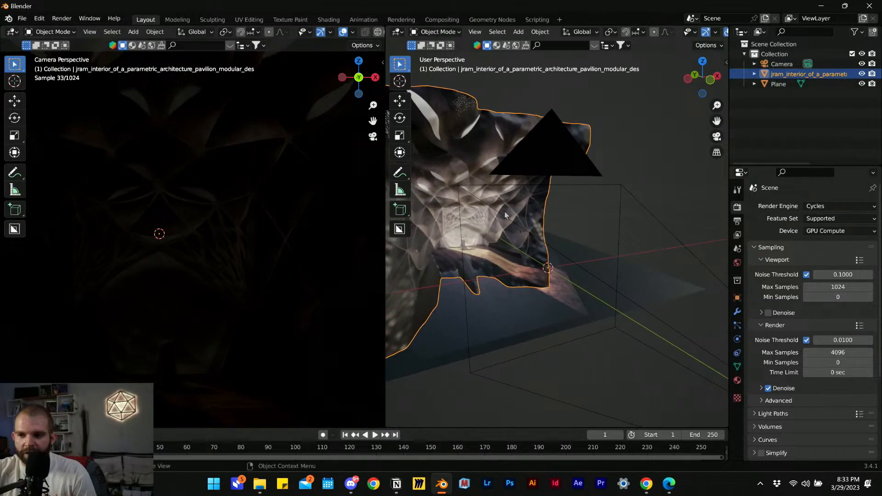
scroll(506, 214, up, 4)
shift+middle_drag(459, 246, 527, 192)
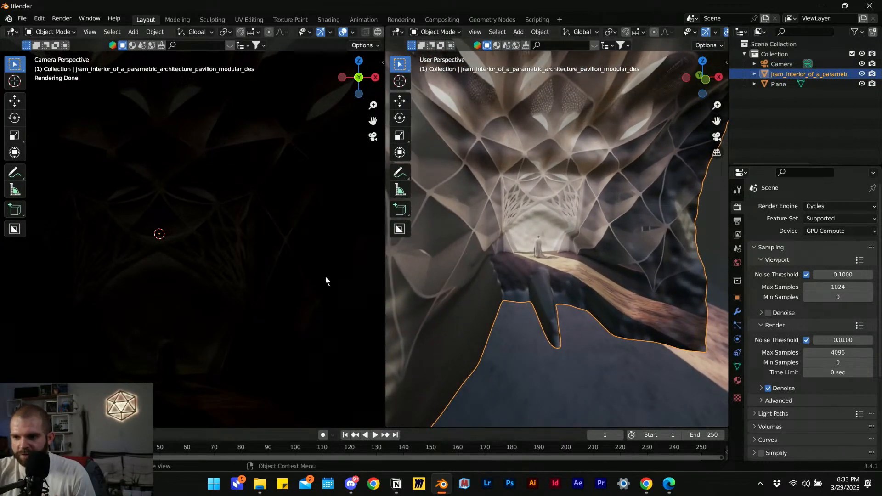
scroll(202, 269, down, 5)
- Set the world background strength to 0
click(297, 227)
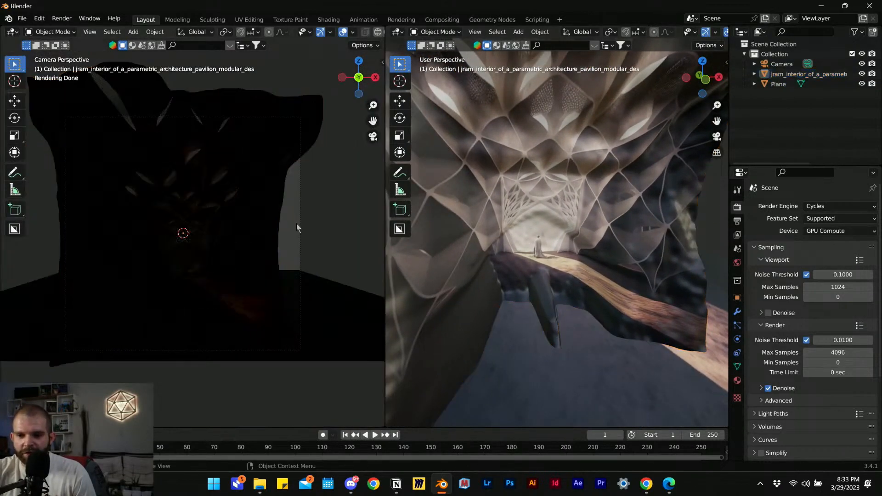
click(738, 263)
drag(836, 280, 790, 280)
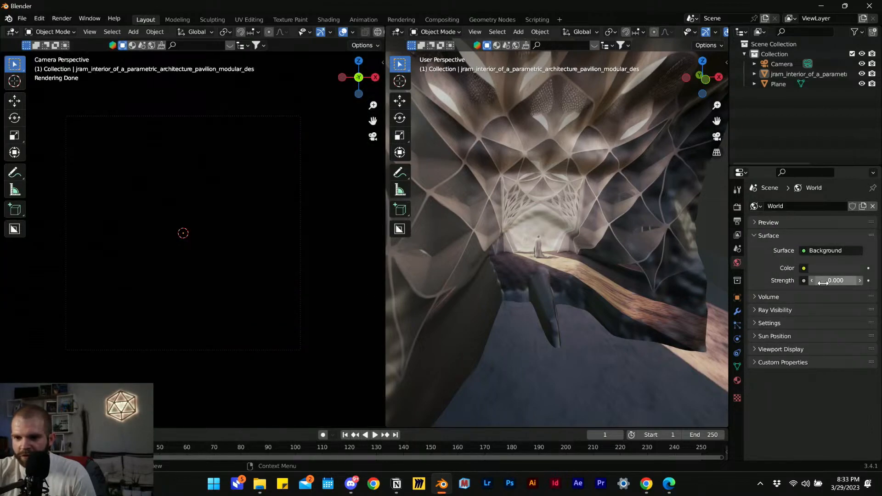
- Turn the perspective viewport into a Shader Editor, move the Image Texture node away from the Principled BSDF, and hide the sidebar
click(398, 32)
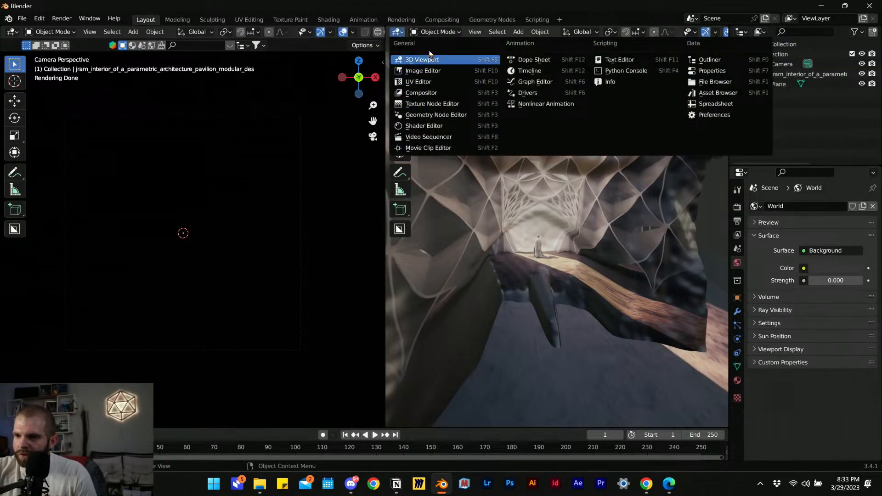
click(435, 126)
middle_drag(430, 298, 518, 291)
scroll(515, 291, up, 6)
middle_drag(443, 252, 527, 244)
drag(526, 232, 399, 244)
middle_drag(400, 255, 448, 219)
scroll(544, 250, up, 7)
scroll(576, 242, down, 2)
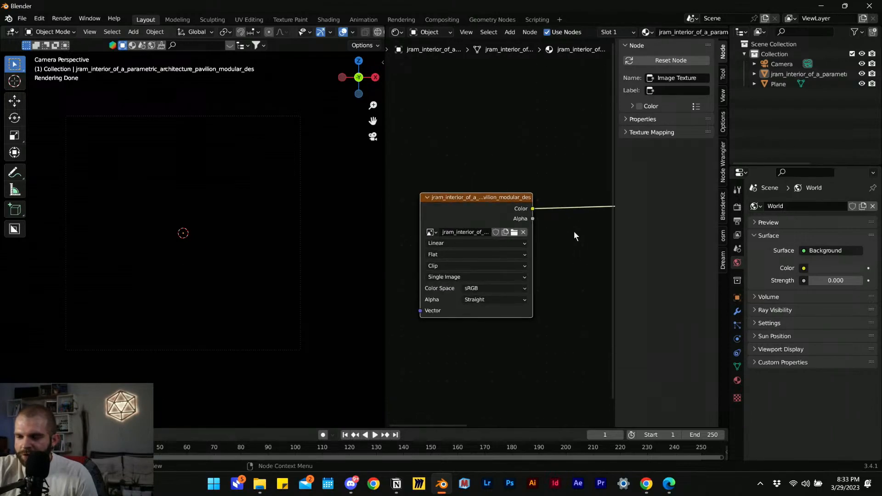
key(n)
middle_drag(609, 263, 543, 248)
key(shift+a)
text(colo)
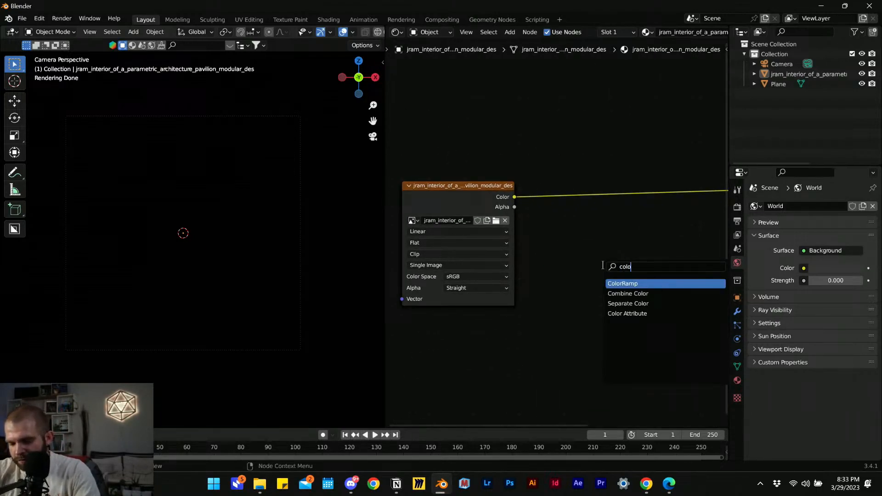
click(614, 283)
click(539, 255)
middle_drag(539, 255, 484, 221)
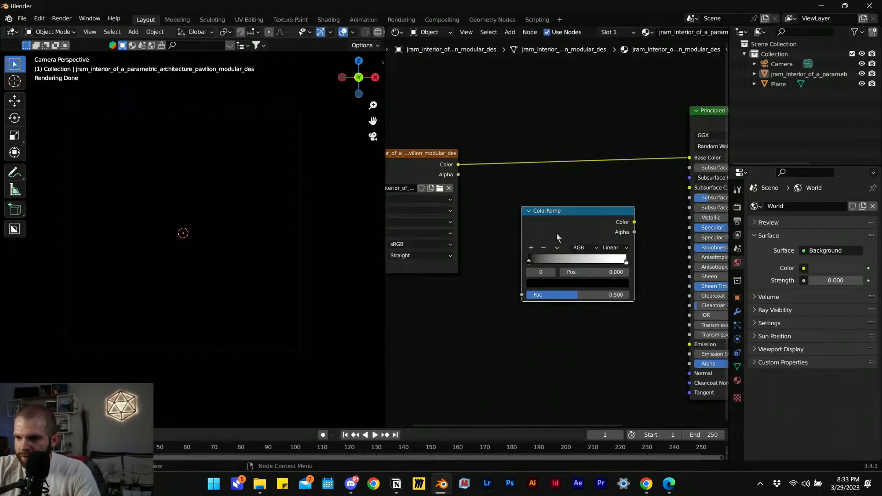
key(x)
- Add a Bright/Contrast node fed by the image texture's color and preview its output directly on the pavilion mesh
key(shift+a)
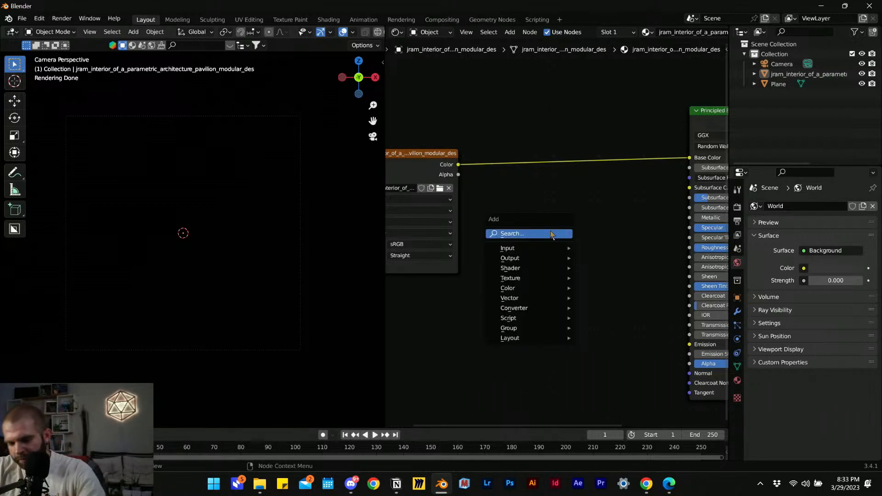
click(556, 233)
text(brigh)
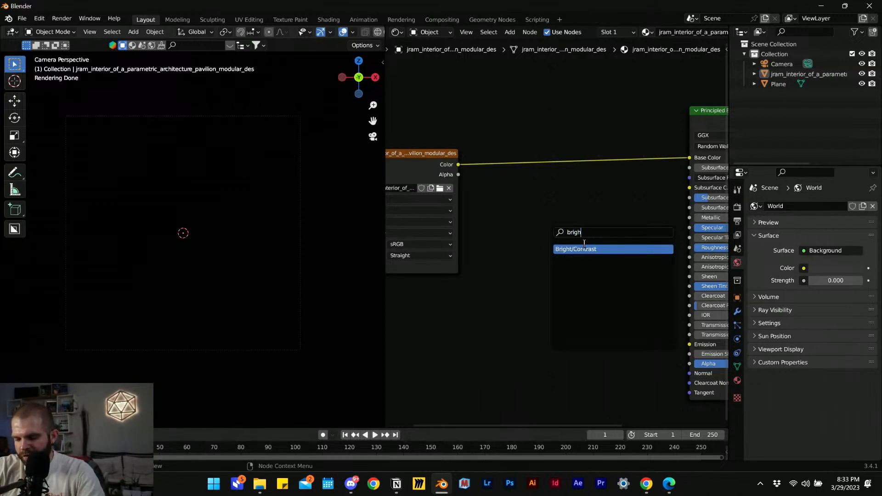
click(584, 249)
click(566, 246)
drag(458, 165, 495, 126)
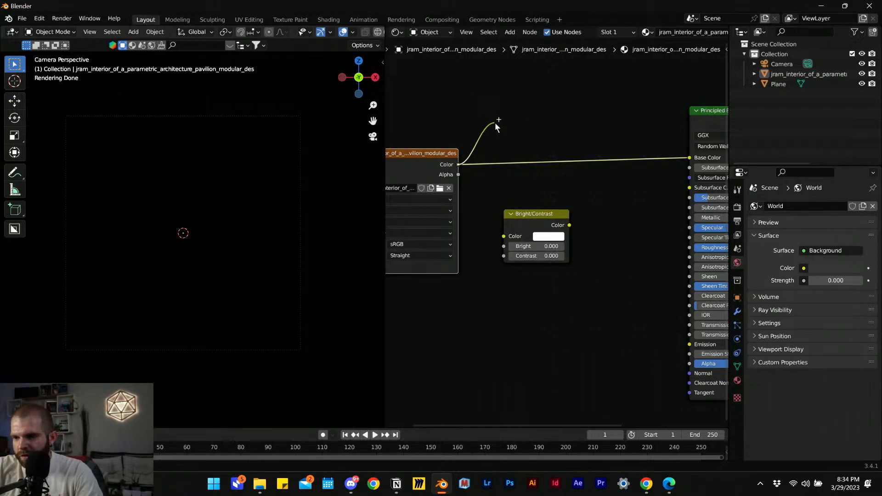
ctrl+shift+click(536, 228)
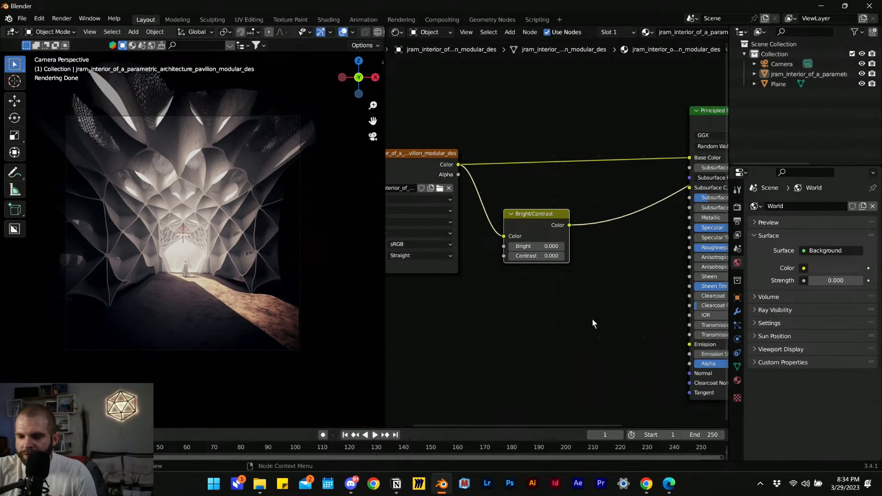
middle_drag(592, 323, 591, 326)
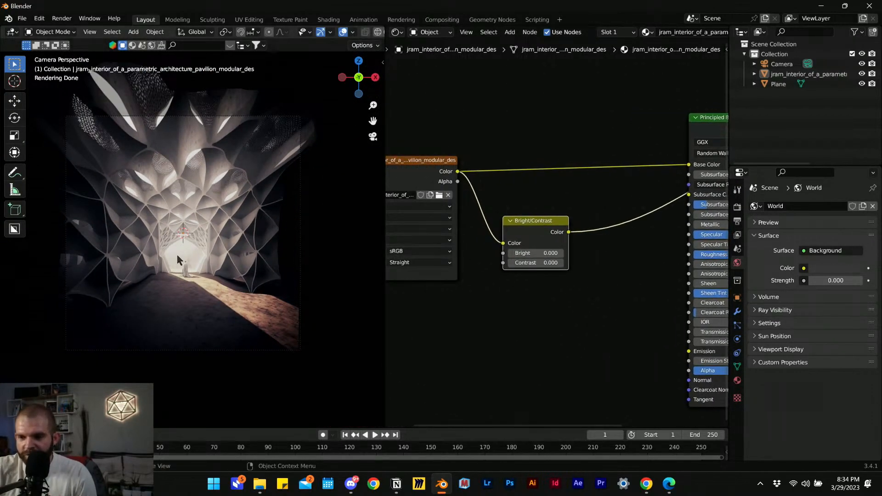
- Set the Bright/Contrast node's Contrast to 0.2 and Bright to -0.2, and check the pavilion's glowing areas in the camera view
middle_drag(560, 302, 578, 276)
scroll(536, 225, up, 3)
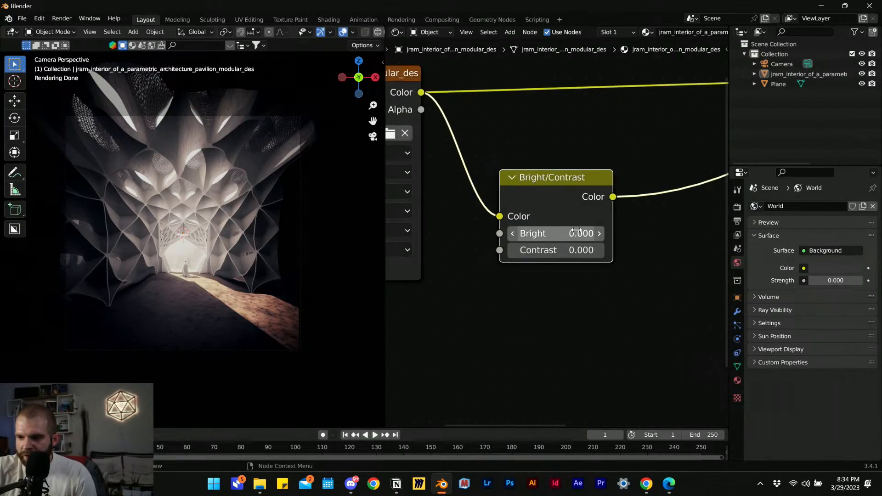
scroll(582, 253, up, 2)
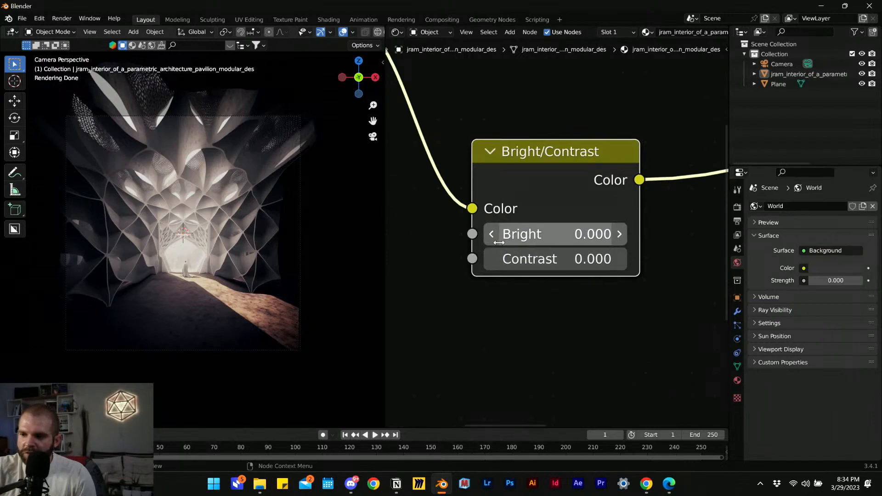
click(620, 260)
click(619, 260)
click(492, 235)
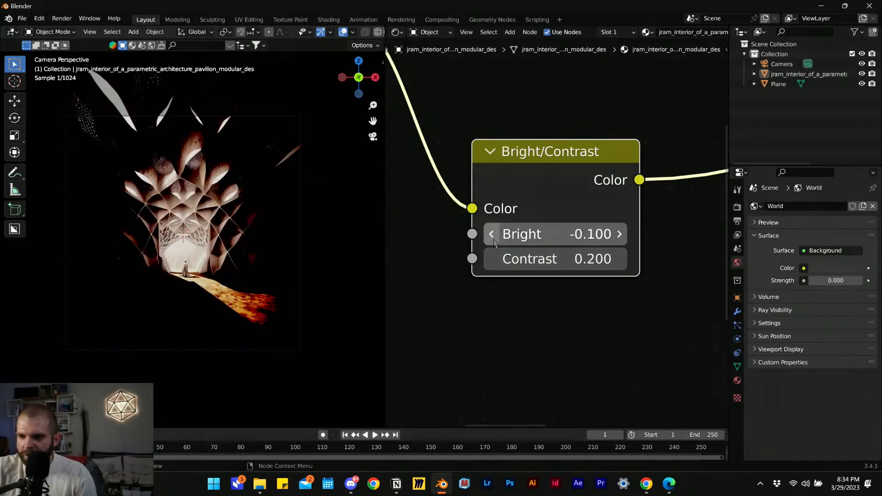
click(491, 235)
scroll(160, 268, up, 3)
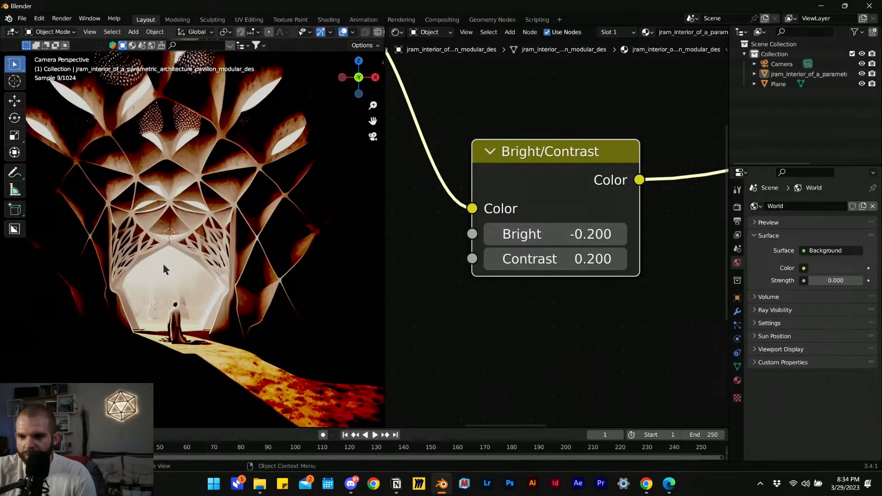
- Compare lower and higher contrast on the pavilion, ending with the Bright/Contrast node's Contrast at 0.5
click(620, 260)
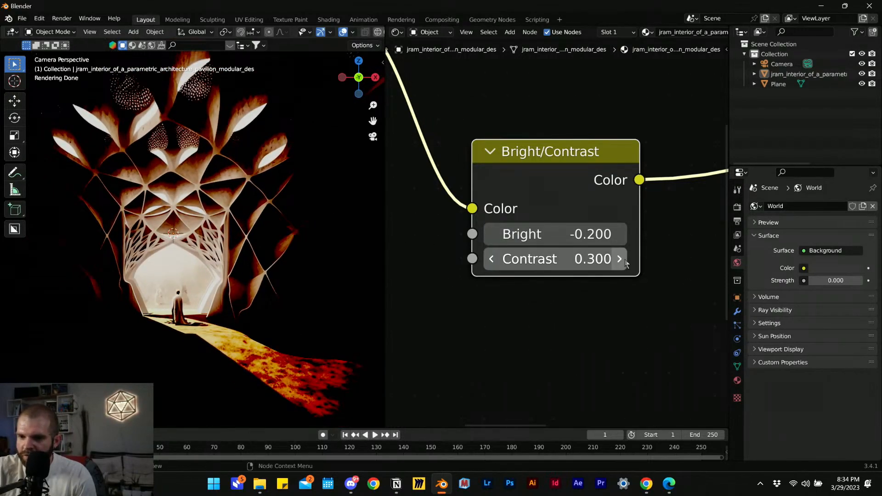
click(491, 259)
click(492, 259)
click(491, 259)
scroll(221, 256, down, 3)
scroll(221, 256, up, 3)
click(620, 259)
click(620, 259)
click(620, 259)
click(620, 260)
click(620, 260)
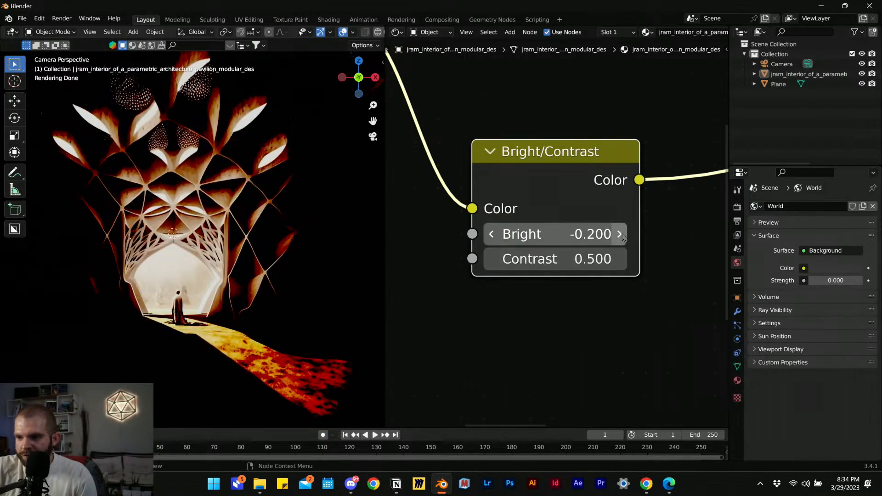
- Lower the Bright/Contrast node's Bright value to -0.4 and inspect the isolated highlights around the doorway
click(493, 235)
click(493, 235)
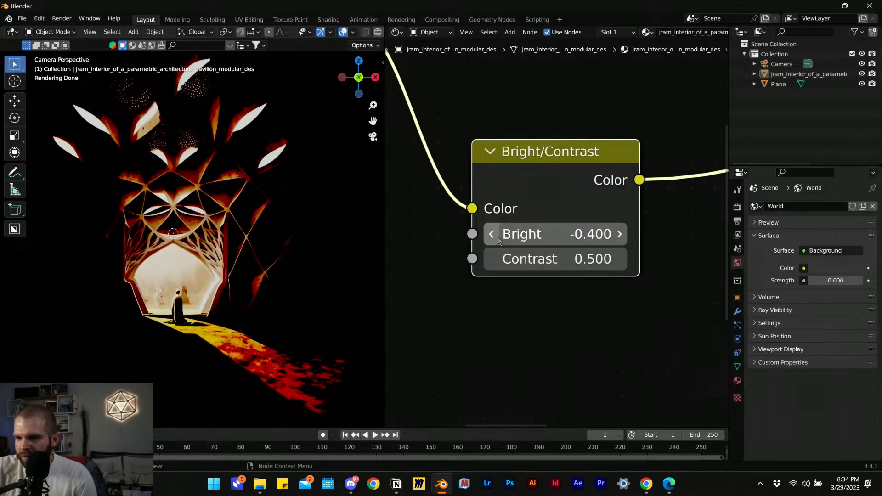
click(493, 235)
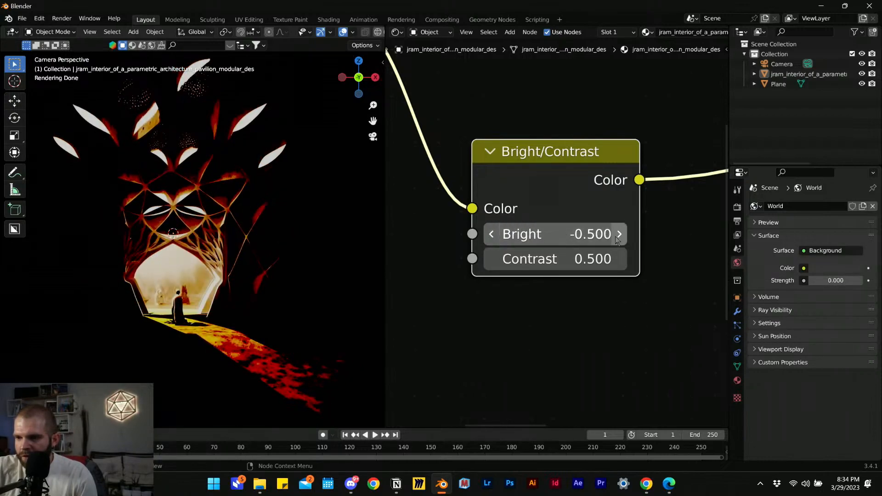
key(ctrl+z)
scroll(204, 187, up, 2)
scroll(182, 190, down, 2)
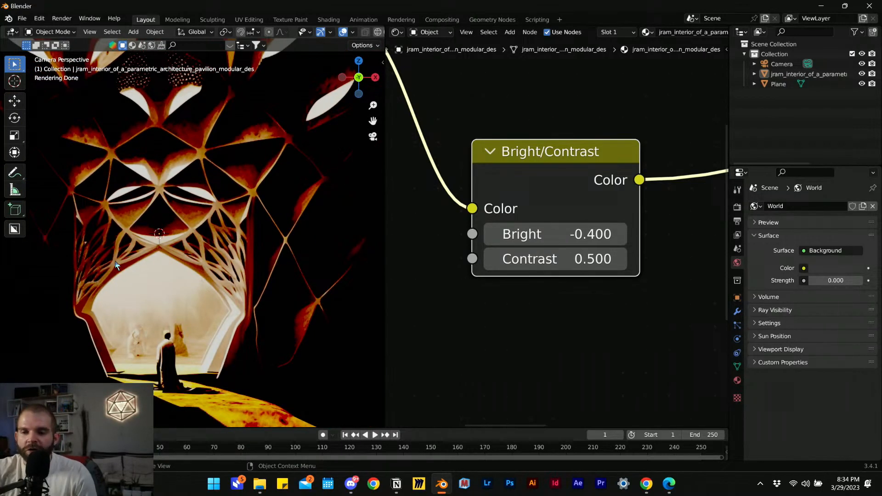
scroll(176, 280, down, 5)
scroll(176, 280, up, 3)
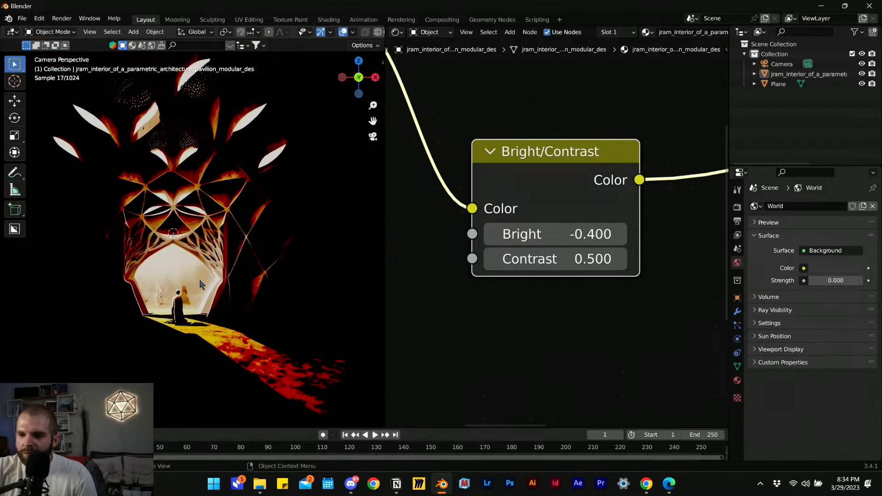
- Add a Hue Saturation Value node on the link between the Bright/Contrast node and the Principled BSDF
scroll(176, 280, down, 2)
middle_drag(616, 331, 622, 331)
scroll(508, 345, down, 3)
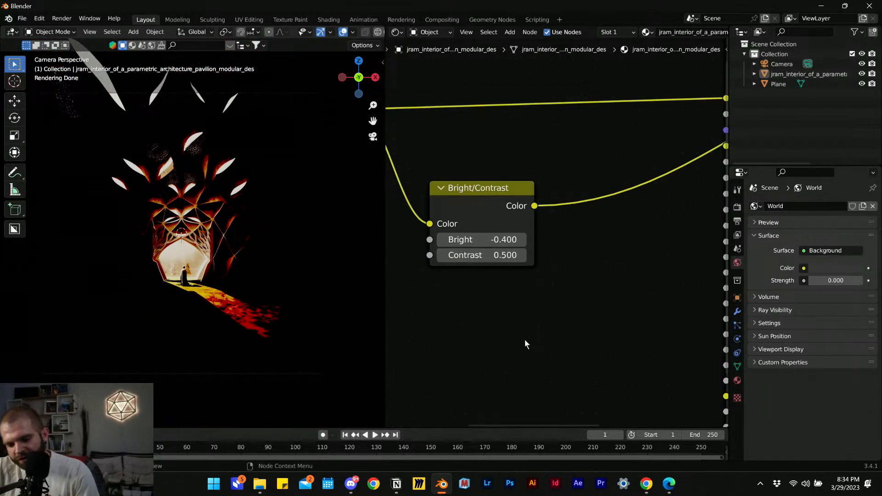
key(shift+a)
click(510, 342)
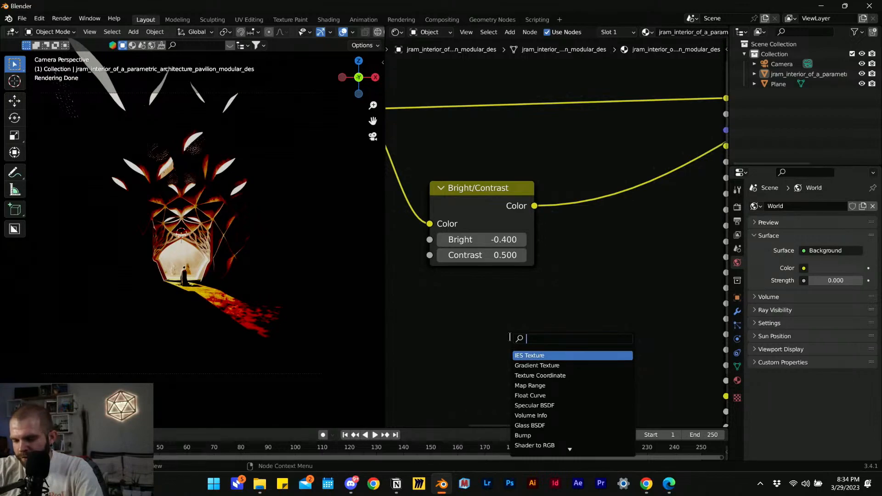
text(hue sat)
click(581, 357)
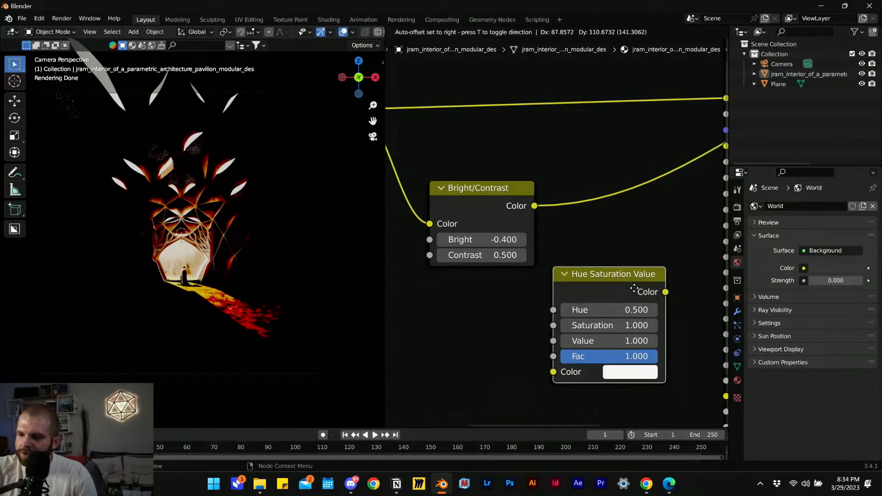
click(627, 200)
- Set the Hue Saturation Value node's Saturation to 0.6 and check the toned-down highlights in the camera view
middle_drag(627, 244, 490, 279)
scroll(491, 278, up, 3)
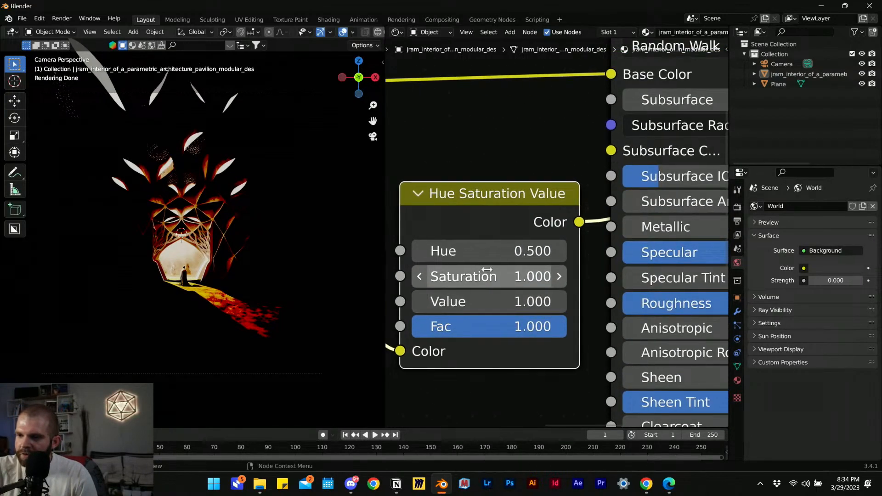
click(477, 267)
click(478, 267)
click(477, 267)
scroll(215, 252, up, 4)
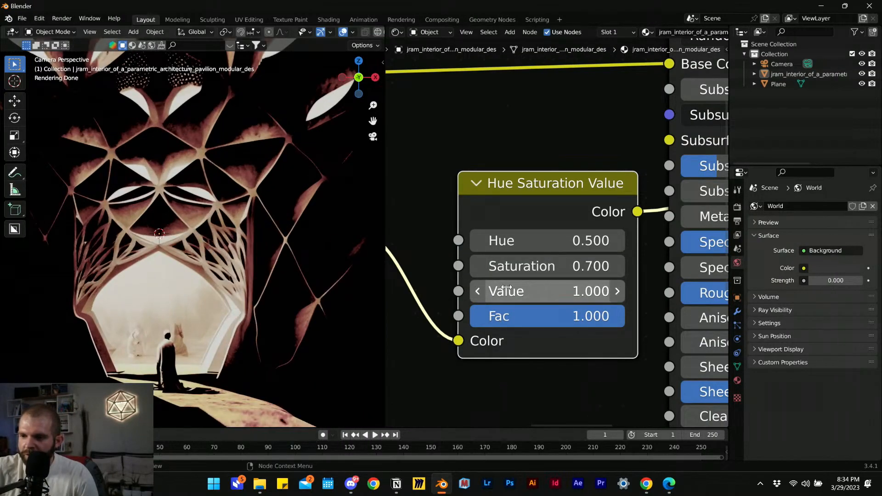
click(478, 267)
scroll(265, 248, down, 4)
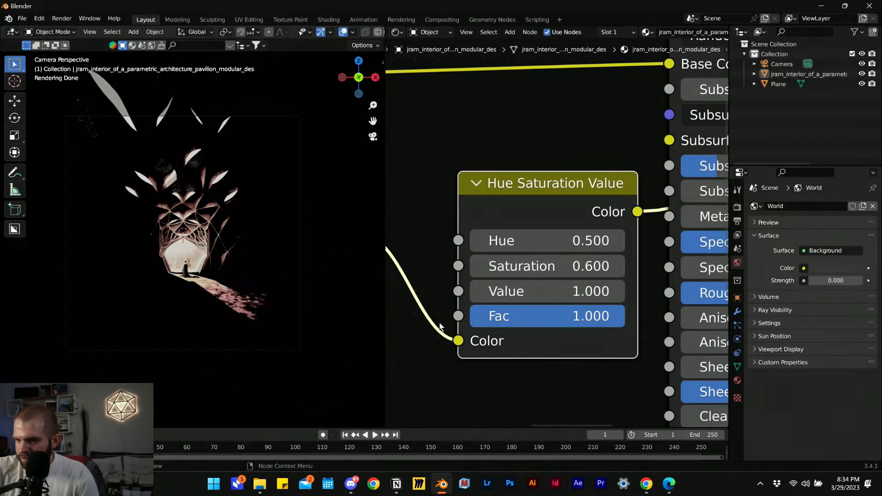
scroll(585, 171, down, 3)
- Move the Hue Saturation Value node beside Bright/Contrast, connect its Color to the Principled BSDF's Emission, and preview the Principled BSDF
drag(585, 171, 535, 168)
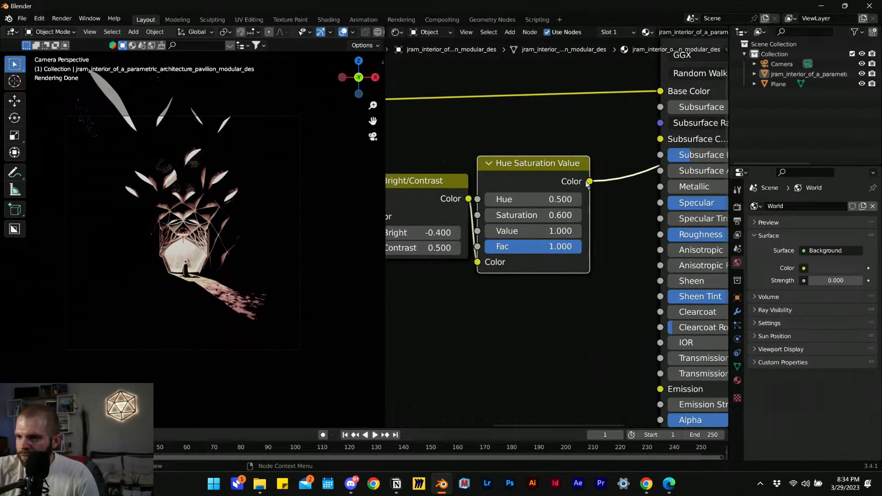
drag(619, 371, 661, 389)
scroll(594, 383, down, 4)
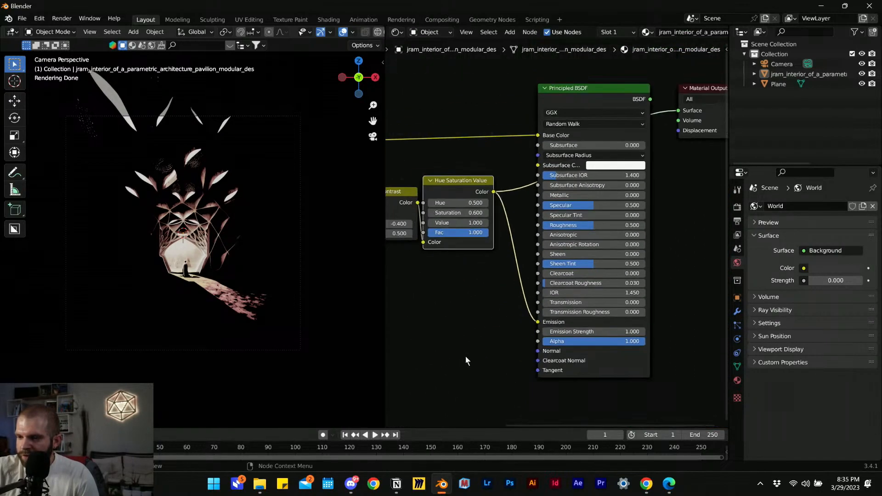
click(614, 102)
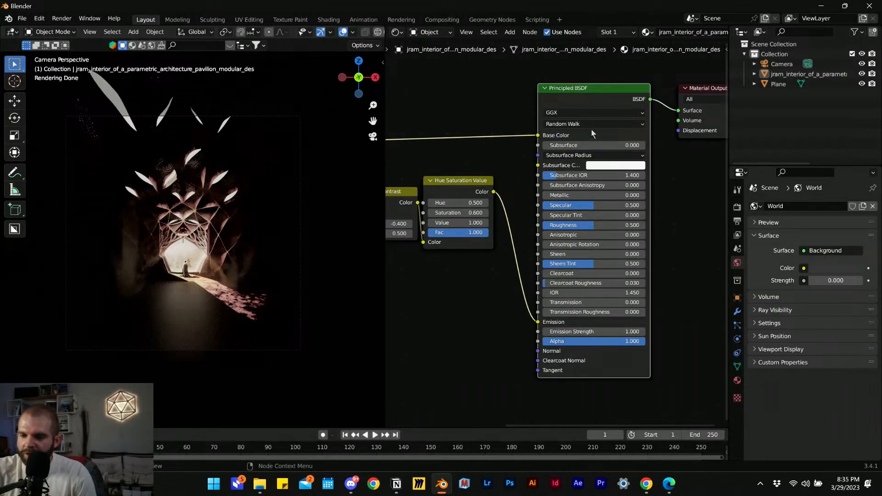
scroll(507, 273, up, 1)
scroll(111, 268, up, 2)
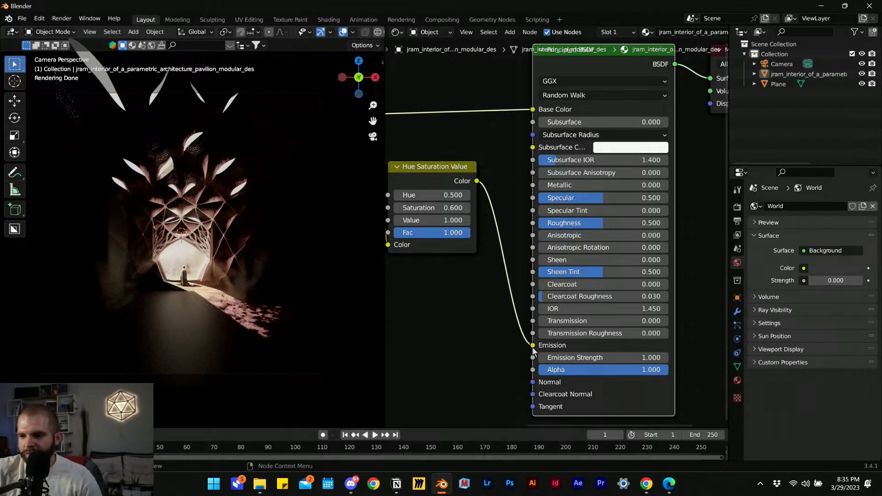
- Disconnect the Hue Saturation Value color from the Principled BSDF's Emission input and reconnect it to compare the lighting
drag(487, 348, 487, 349)
drag(477, 181, 523, 222)
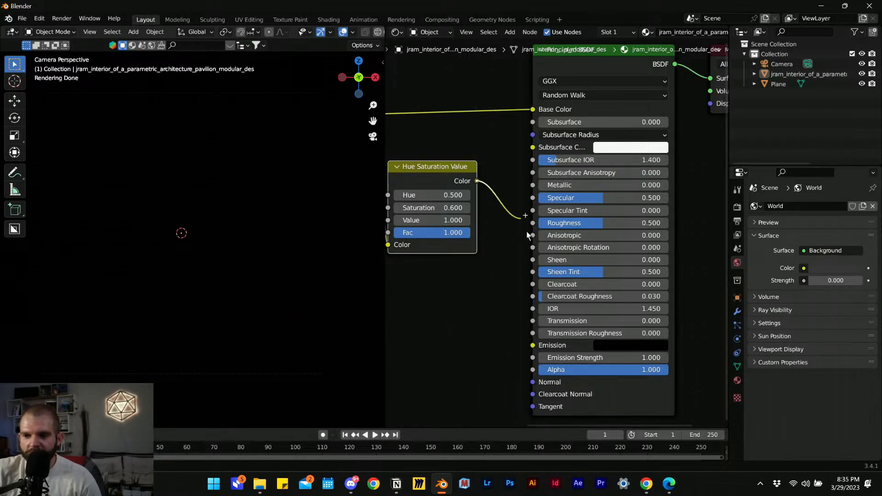
drag(525, 344, 532, 345)
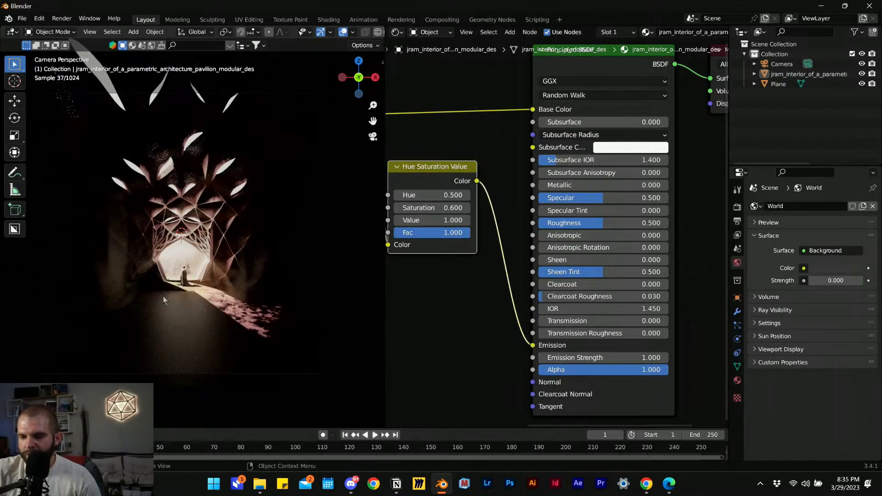
- Try stronger emission, settle the Principled BSDF's Emission Strength at 9.1, and move Bright/Contrast slightly away from the Hue Saturation Value node
drag(602, 357, 622, 357)
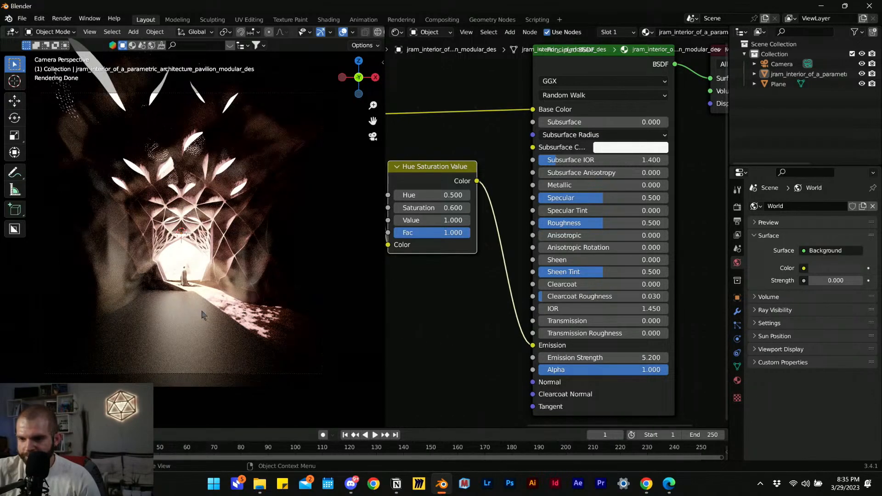
drag(602, 357, 661, 358)
scroll(446, 296, down, 1)
mouse_move(446, 296)
middle_down()
mouse_move(536, 325)
mouse_move(441, 304)
middle_up()
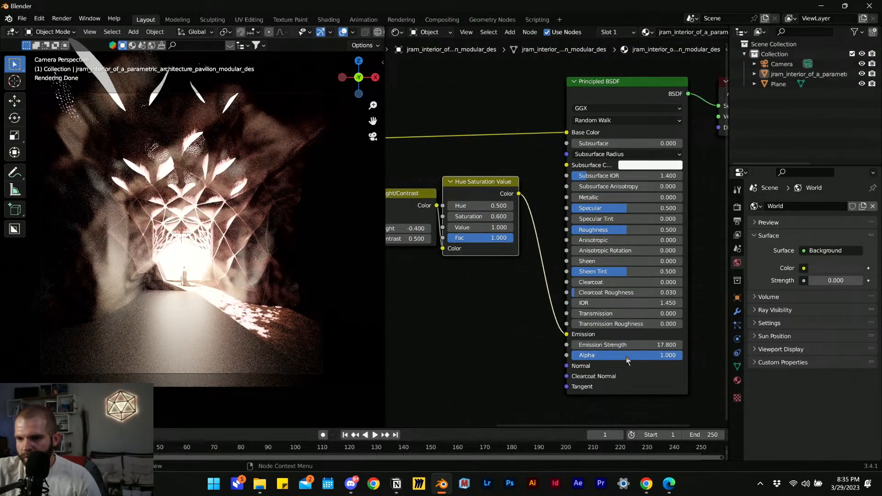
scroll(630, 360, up, 1)
scroll(217, 283, up, 4)
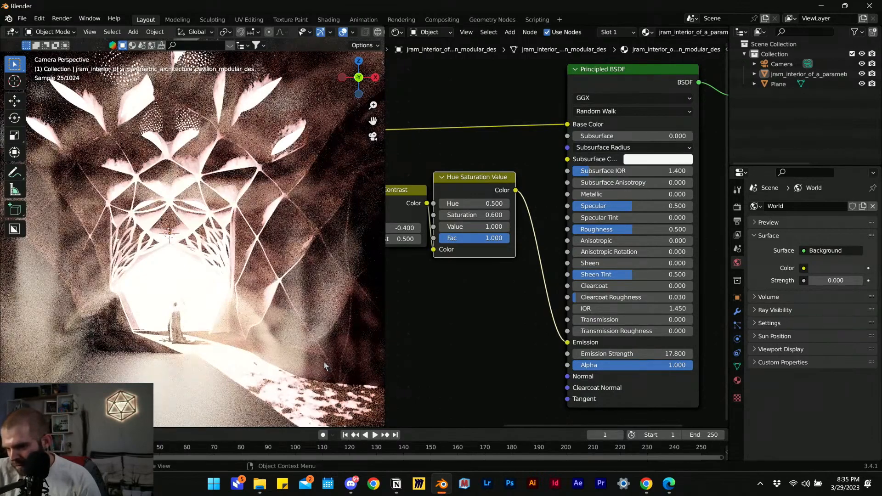
drag(642, 356, 601, 356)
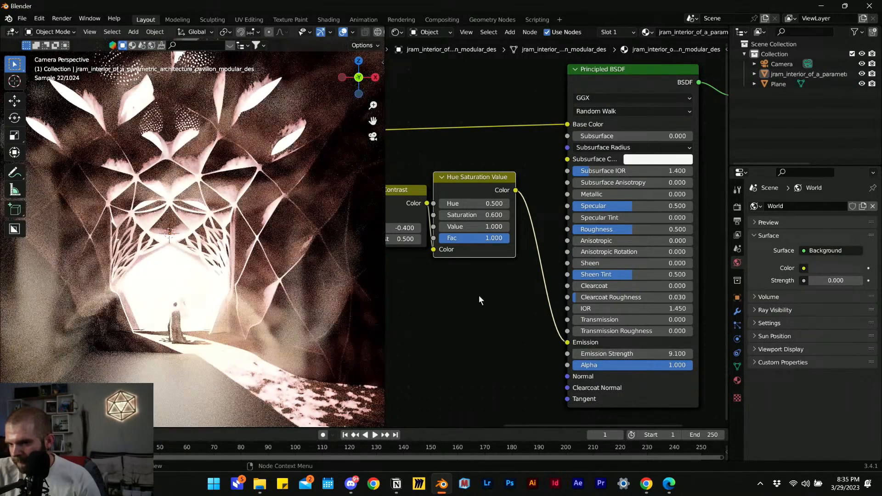
middle_drag(447, 286, 577, 329)
drag(515, 245, 503, 242)
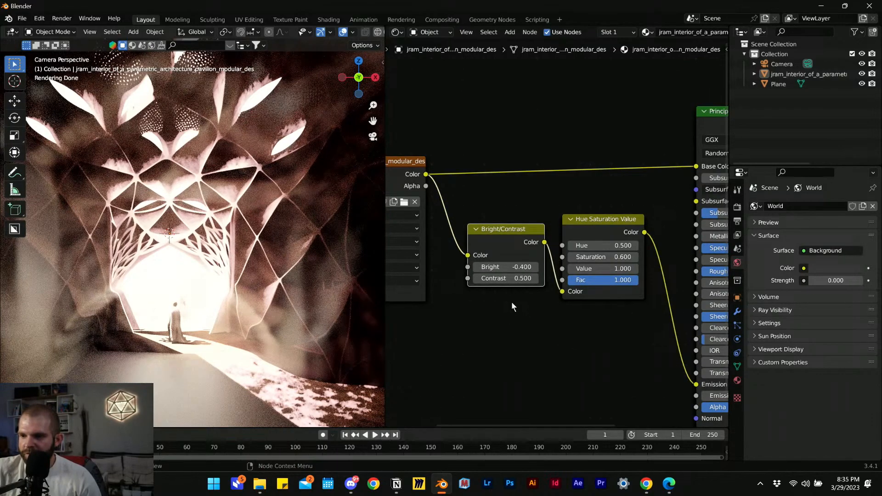
- Search the available shader nodes for a blur node and browse the node categories without adding one
middle_drag(506, 357, 479, 348)
key(shift+a)
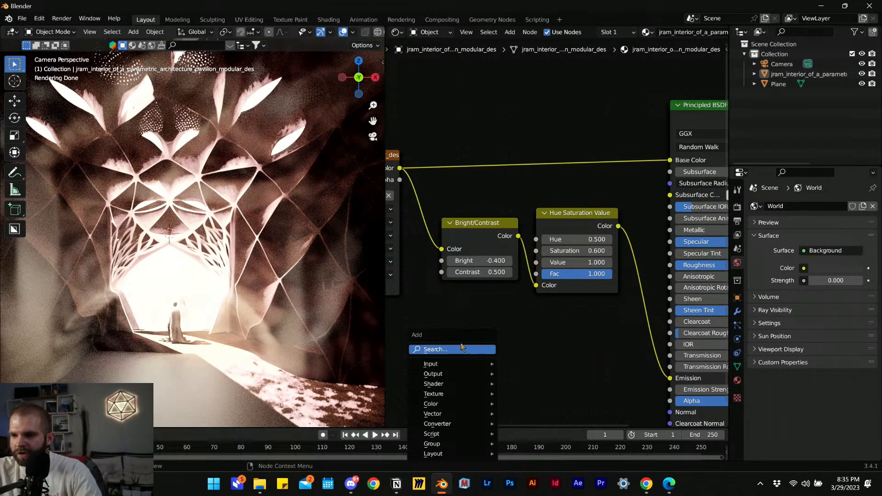
click(478, 348)
text(blu)
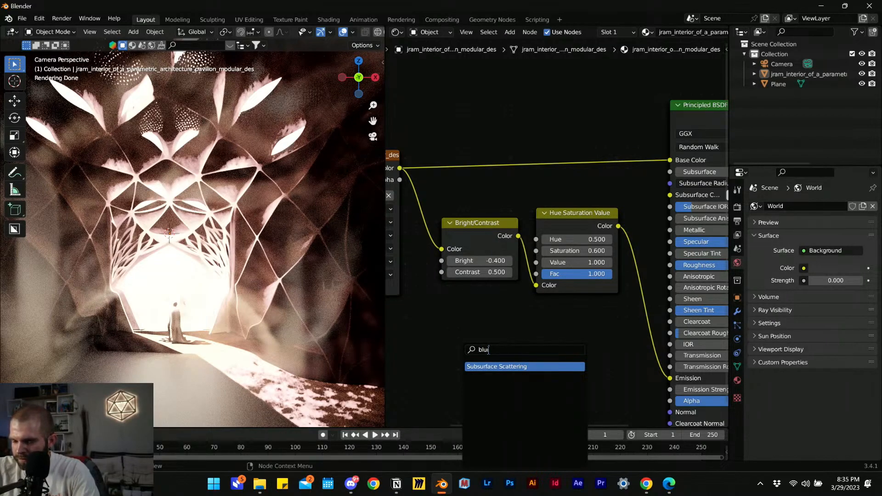
key(Escape)
key(shift+a)
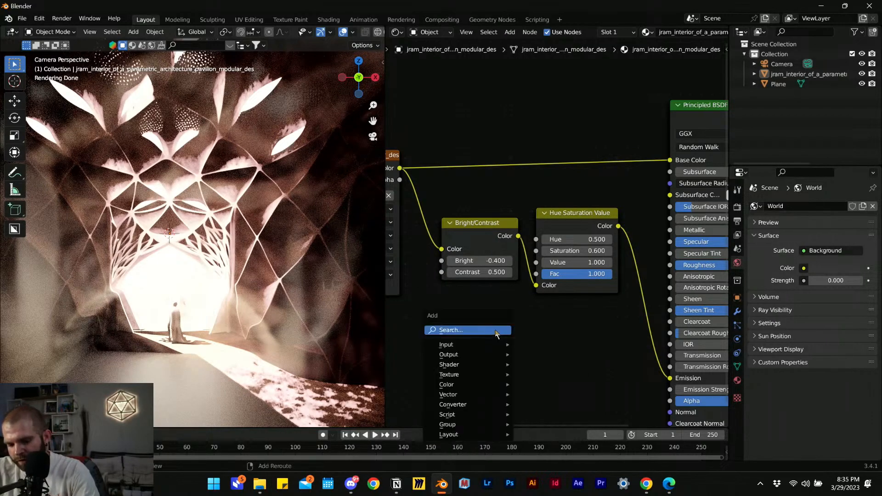
click(472, 337)
key(Escape)
key(shift+a)
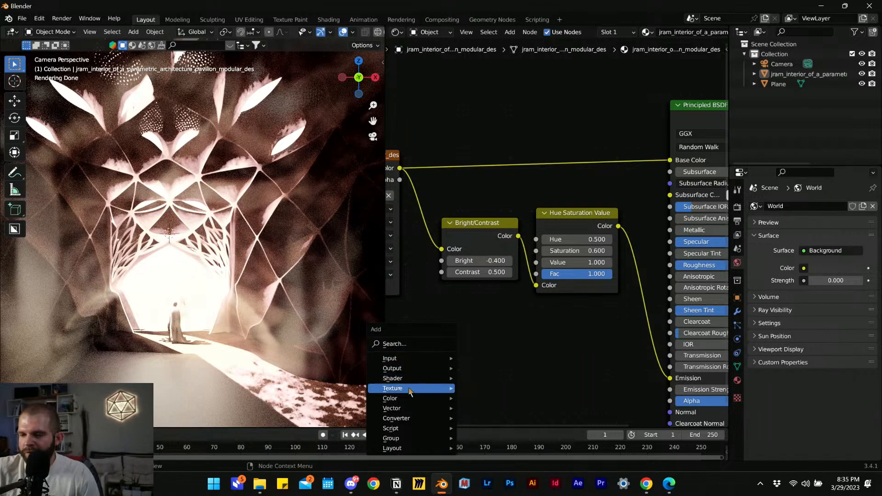
mouse_move(411, 392)
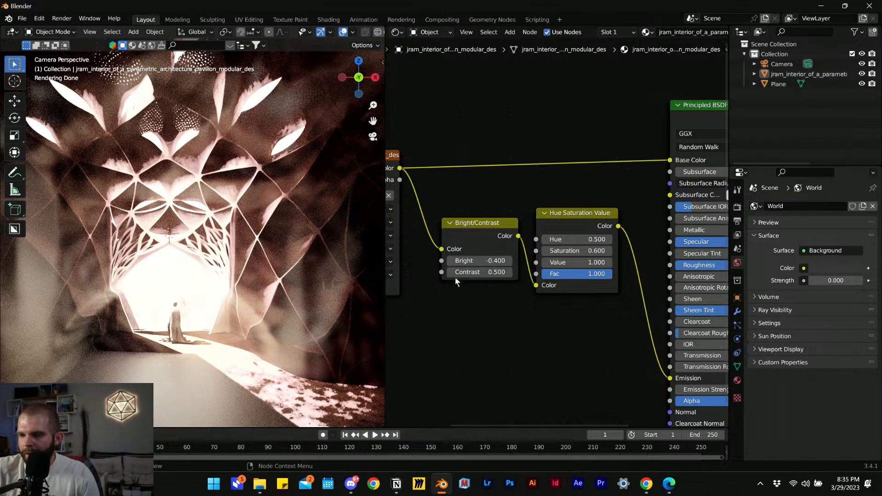
- Set the Bright/Contrast node's Contrast to 0 and its Bright value to -0.5
scroll(452, 281, up, 4)
drag(500, 298, 462, 315)
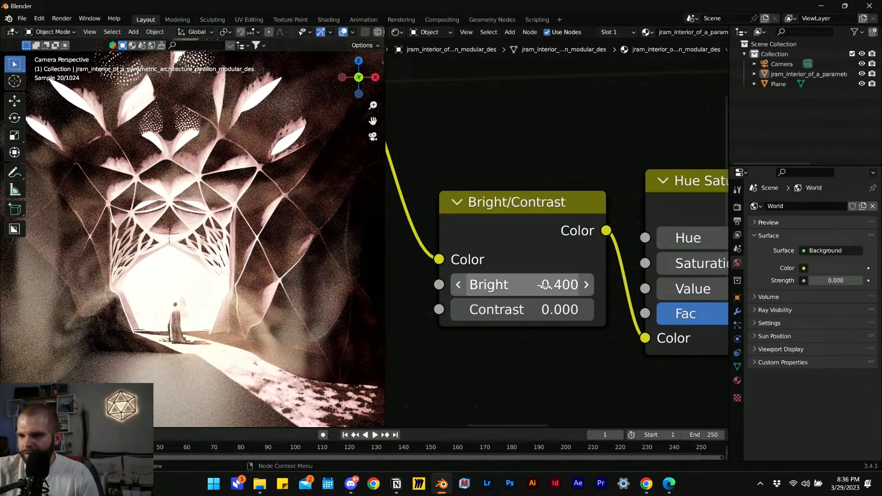
click(592, 286)
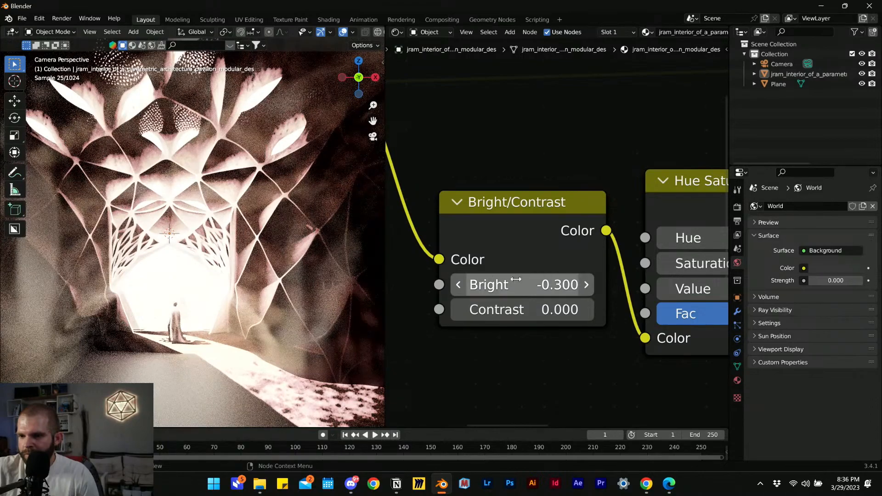
click(459, 285)
click(459, 285)
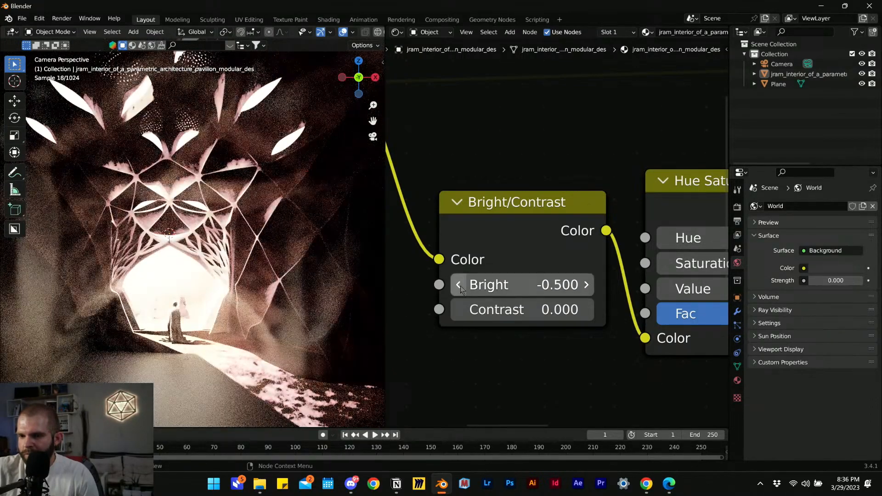
- Set the Bright/Contrast node's Bright value to -0.4 and preview the image texture and the Hue Saturation Value output directly on the model
click(586, 286)
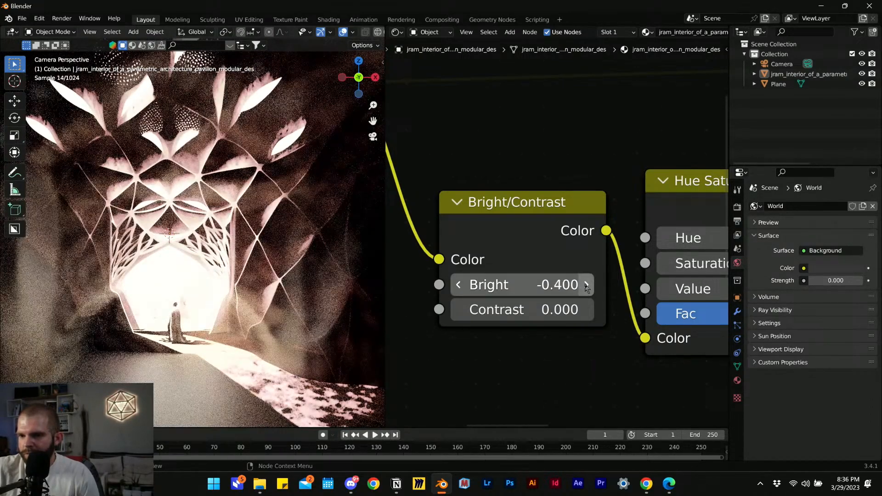
scroll(506, 292, down, 5)
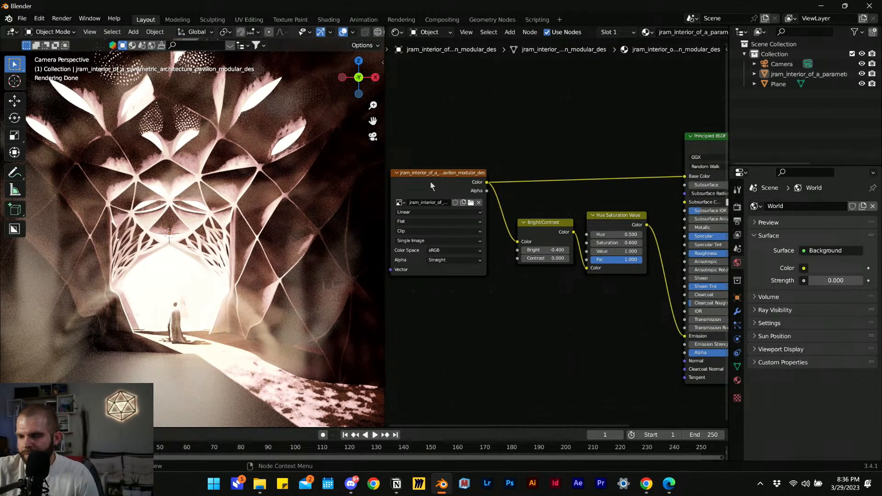
ctrl+shift+click(430, 184)
scroll(602, 276, down, 3)
middle_drag(602, 275, 523, 254)
scroll(553, 271, up, 6)
ctrl+shift+click(480, 209)
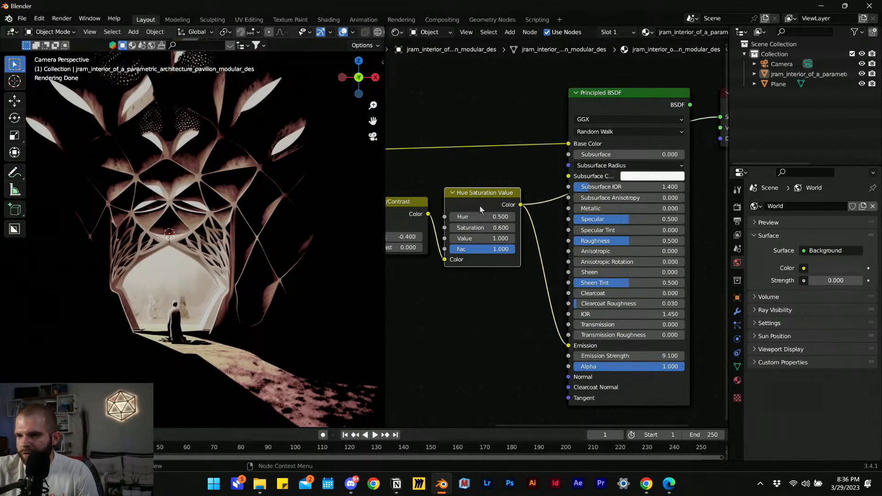
- Route the Principled BSDF back to the Material Output's Surface input
scroll(486, 294, down, 3)
middle_drag(542, 311, 457, 317)
scroll(486, 294, up, 3)
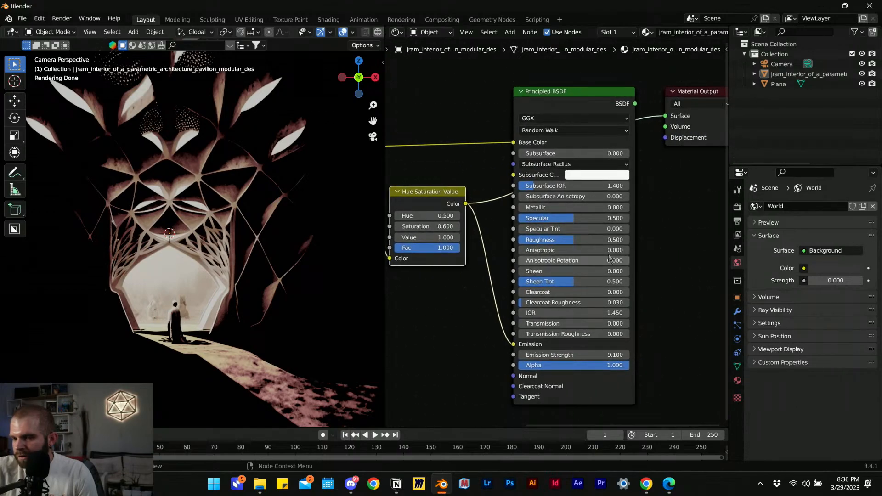
middle_drag(578, 252, 554, 253)
ctrl+shift+click(549, 103)
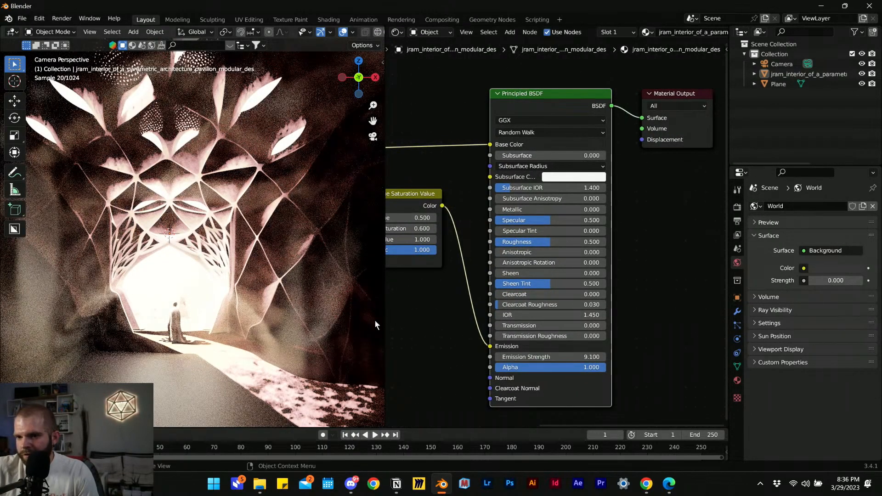
- Add an RGB Curves node between the Hue Saturation Value color output and the Principled BSDF's Emission input
scroll(445, 307, down, 2)
middle_drag(445, 305, 490, 316)
middle_drag(717, 222, 591, 225)
drag(675, 214, 632, 131)
click(415, 255)
scroll(467, 252, up, 4)
middle_drag(401, 252, 668, 267)
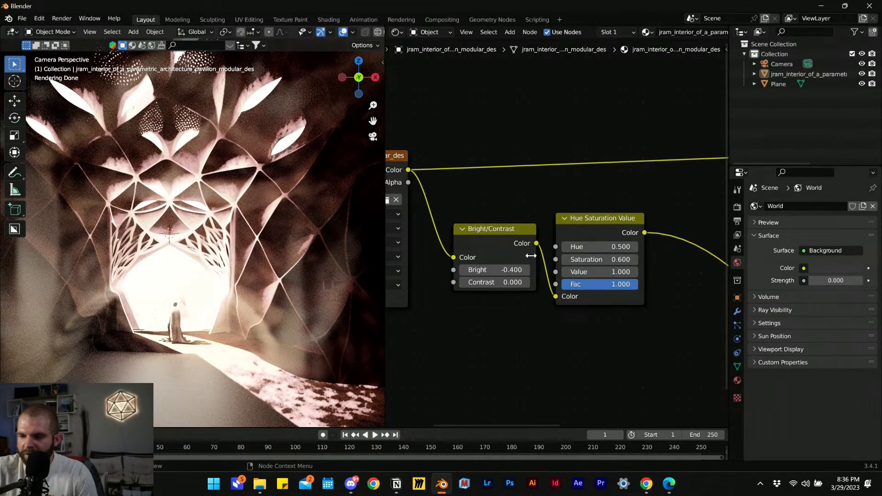
middle_drag(619, 313, 570, 302)
key(shift+a)
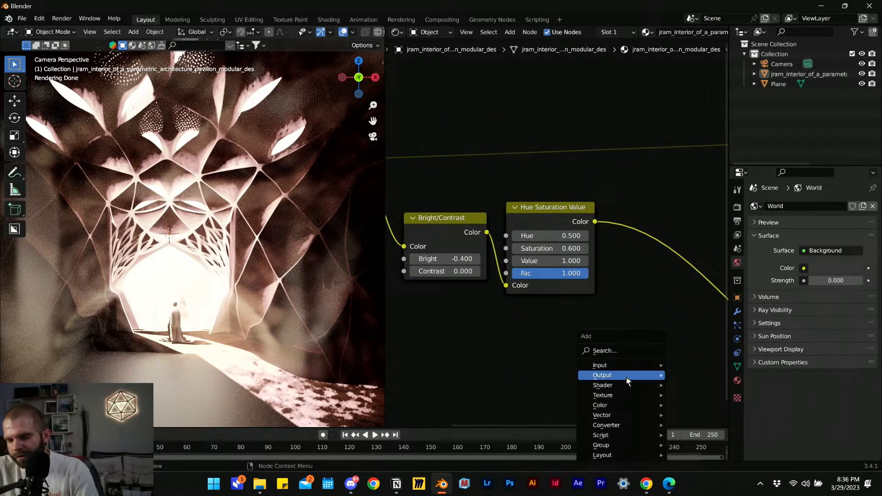
mouse_move(620, 406)
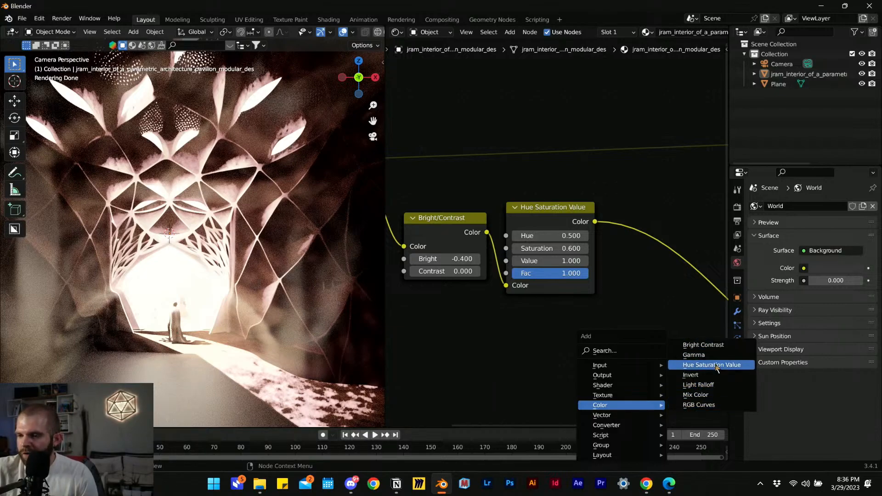
click(717, 405)
click(627, 186)
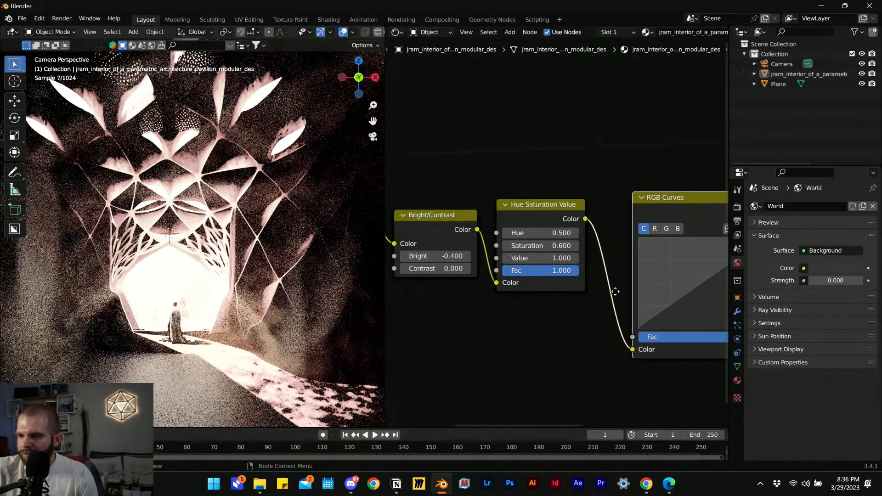
- Shape the combined RGB curve with three points: a raised low point, one at about (0.495, 0.625) and one at about (0.873, 0.690)
scroll(631, 319, up, 5)
drag(509, 316, 509, 289)
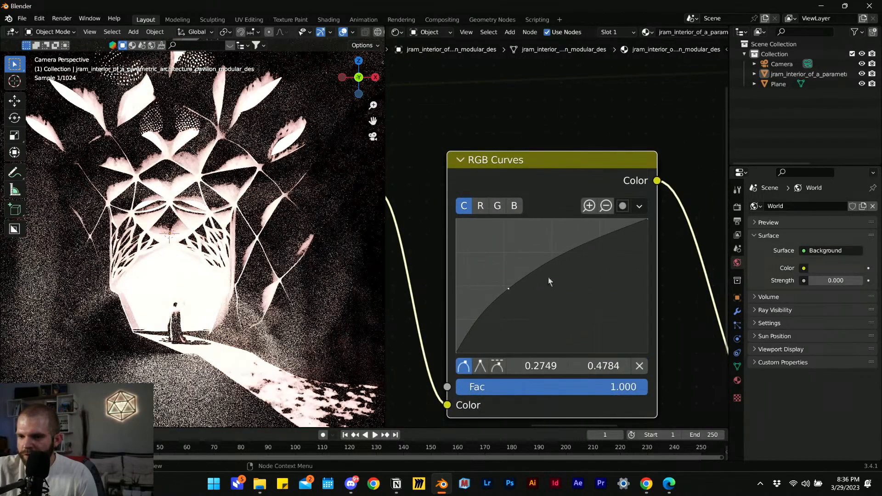
drag(588, 262, 600, 276)
drag(542, 283, 490, 311)
drag(552, 297, 551, 271)
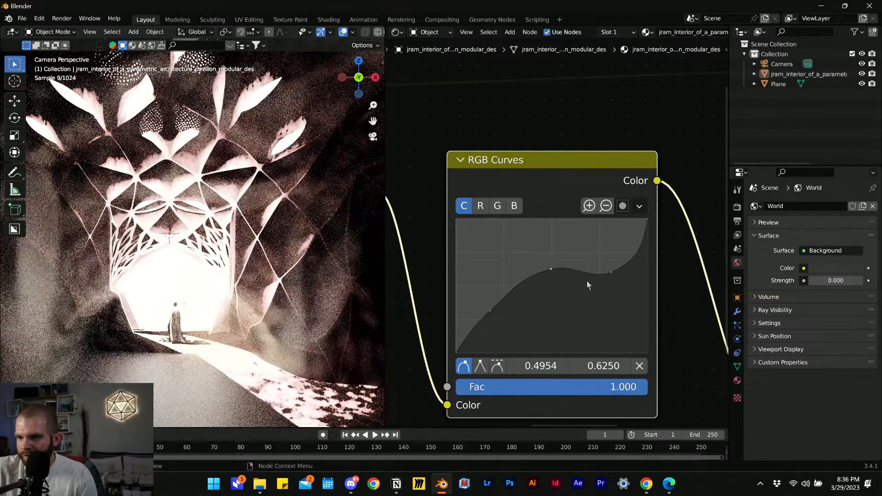
mouse_move(618, 261)
mouse_down()
mouse_move(624, 242)
mouse_move(629, 272)
mouse_move(624, 262)
mouse_up()
- Lower the Principled BSDF's Emission Strength to 0.3
scroll(581, 288, down, 4)
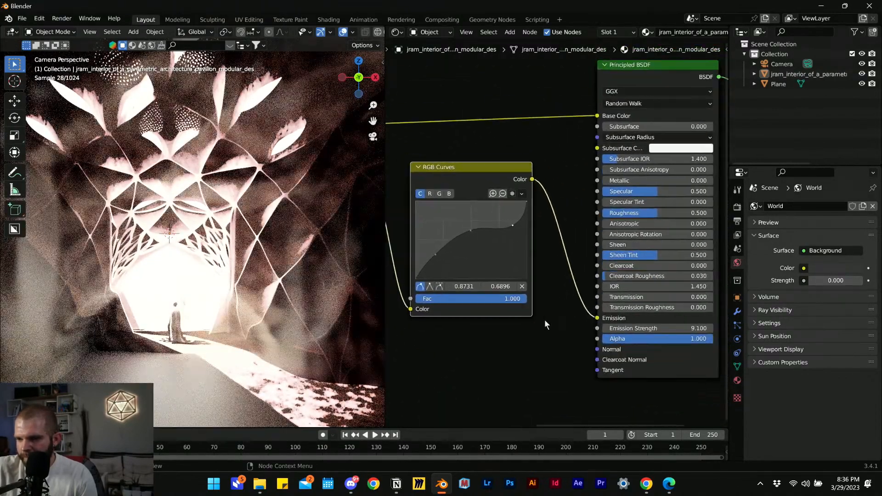
scroll(529, 329, up, 6)
drag(626, 336, 581, 336)
scroll(532, 330, down, 3)
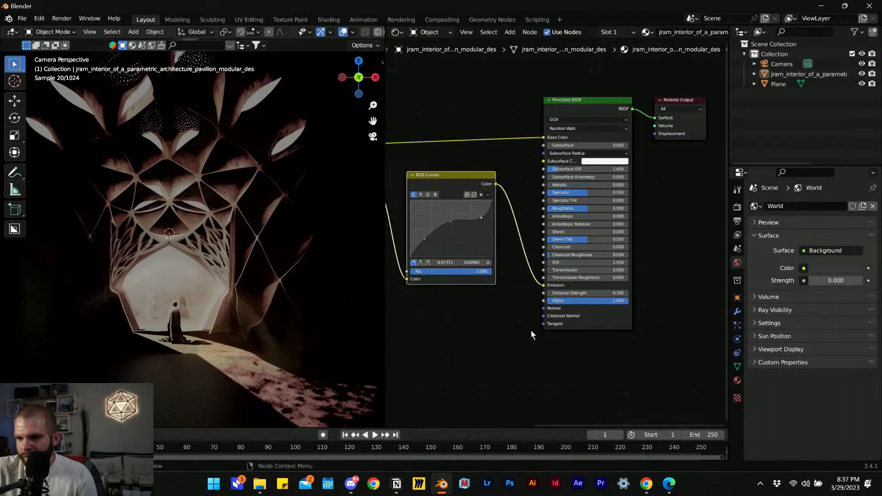
- Change the World background color to light grey
middle_drag(665, 255, 514, 281)
scroll(580, 263, down, 1)
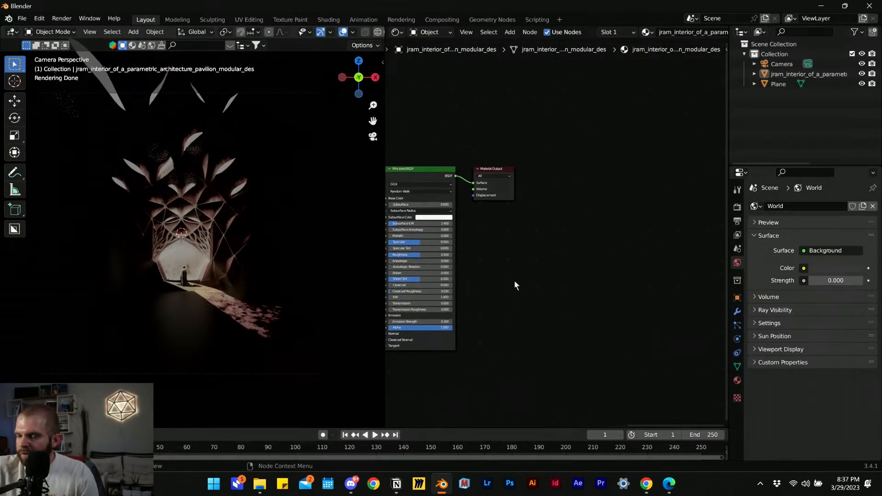
click(854, 270)
drag(854, 171, 855, 145)
- Raise the World background Strength in steps of 0.1 to 1.5, checking the rendered pavilion
click(861, 281)
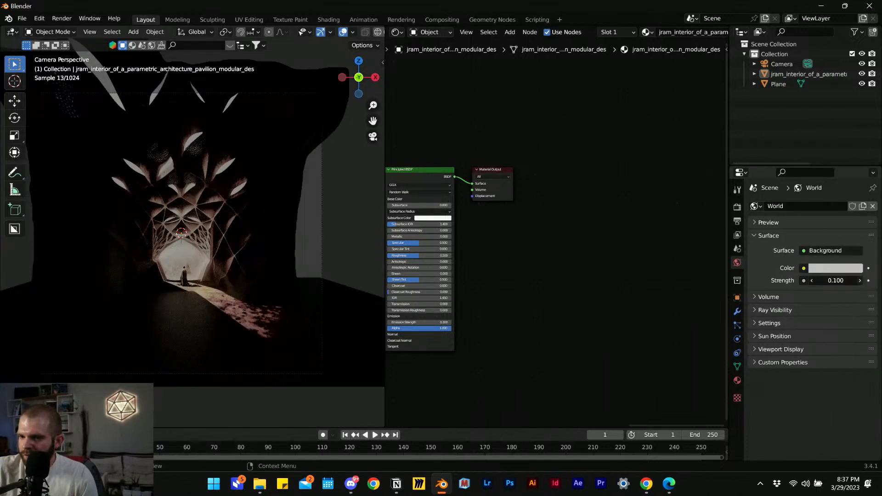
click(861, 281)
click(861, 281)
click(861, 281)
click(860, 281)
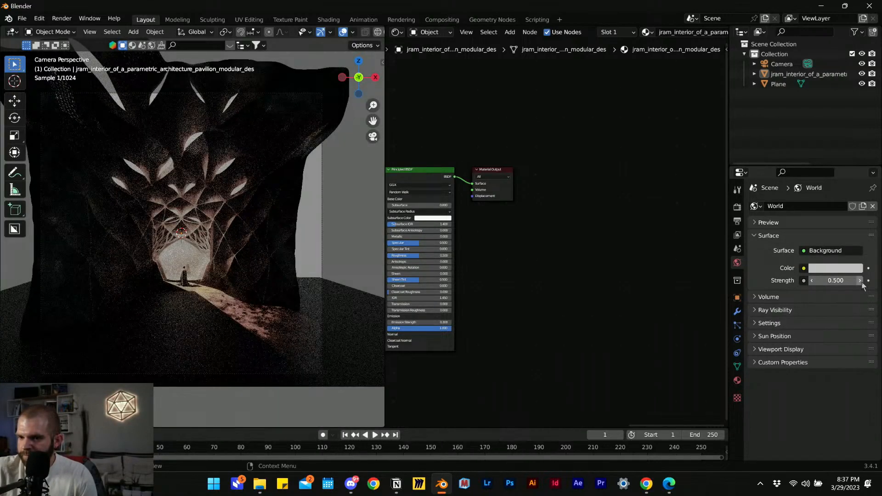
click(860, 281)
click(861, 281)
click(860, 281)
click(861, 281)
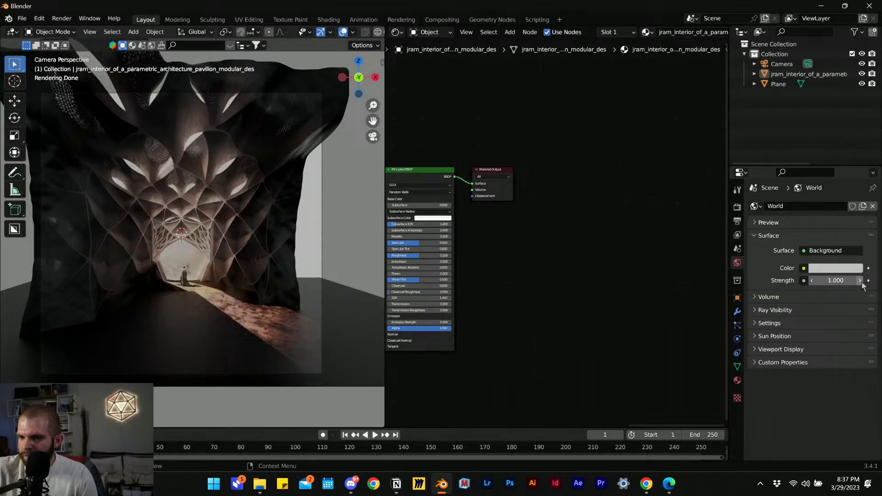
click(860, 281)
click(861, 281)
click(860, 282)
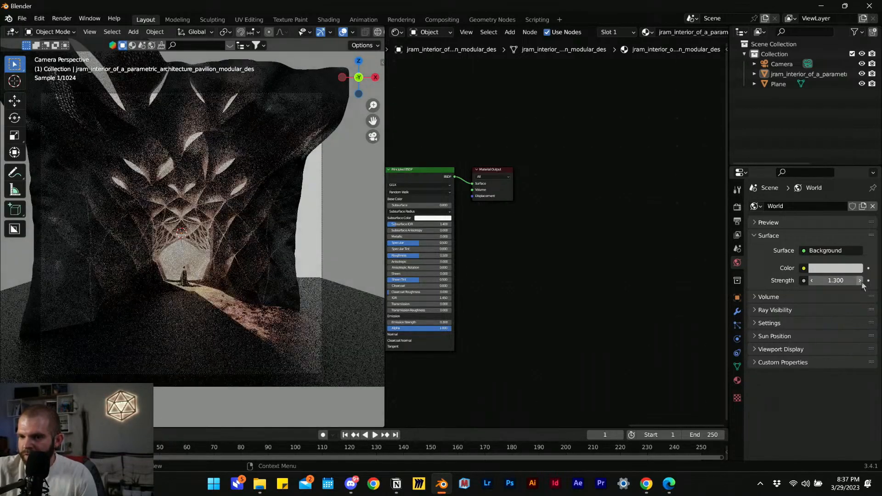
click(860, 281)
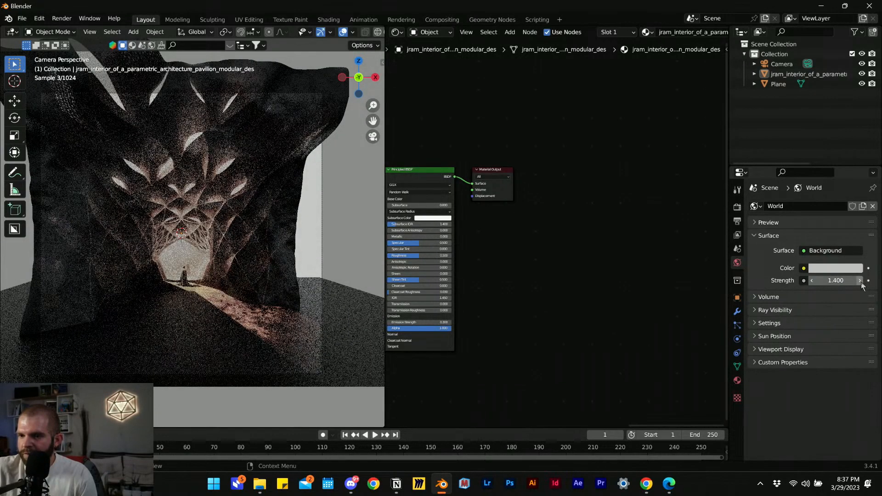
click(322, 233)
scroll(311, 222, up, 3)
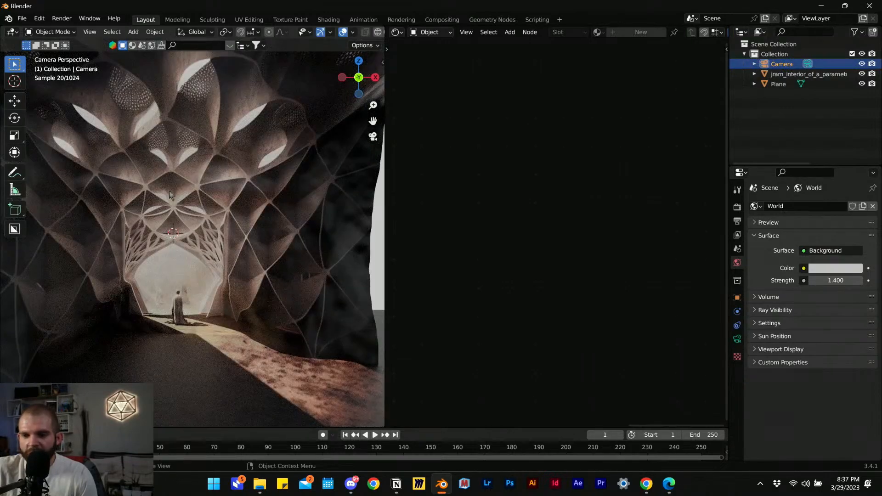
click(861, 281)
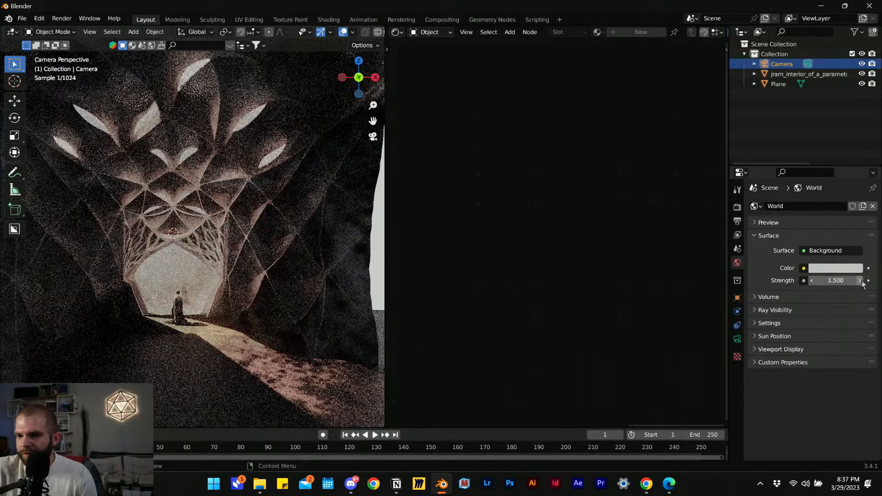
- Check the scene off-camera, return to the camera view, and start saving the file in the 23-03-29_Depth Model folder
scroll(265, 246, down, 3)
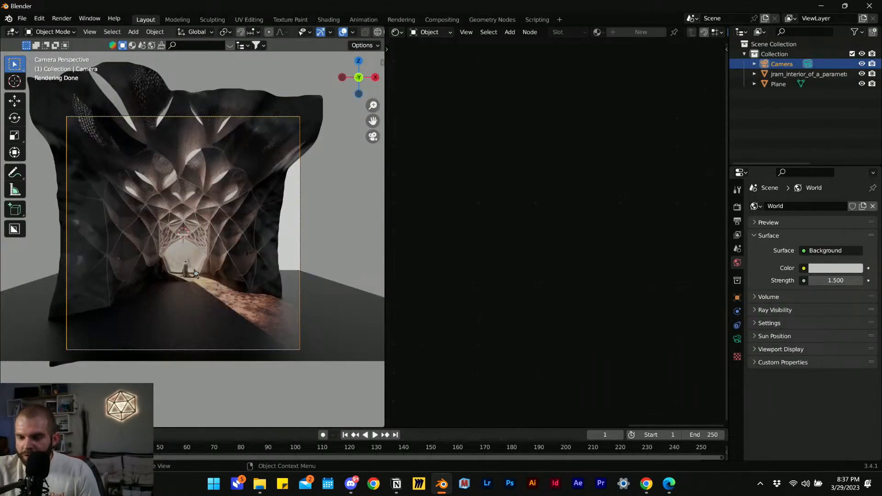
mouse_move(190, 252)
middle_down()
mouse_move(48, 312)
mouse_move(150, 299)
mouse_move(157, 316)
mouse_move(197, 282)
middle_up()
key(KP_0)
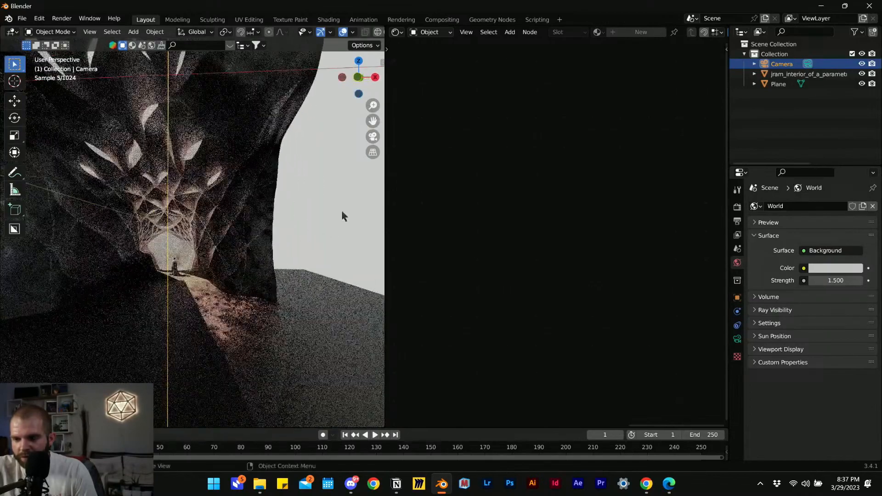
key(ctrl+s)
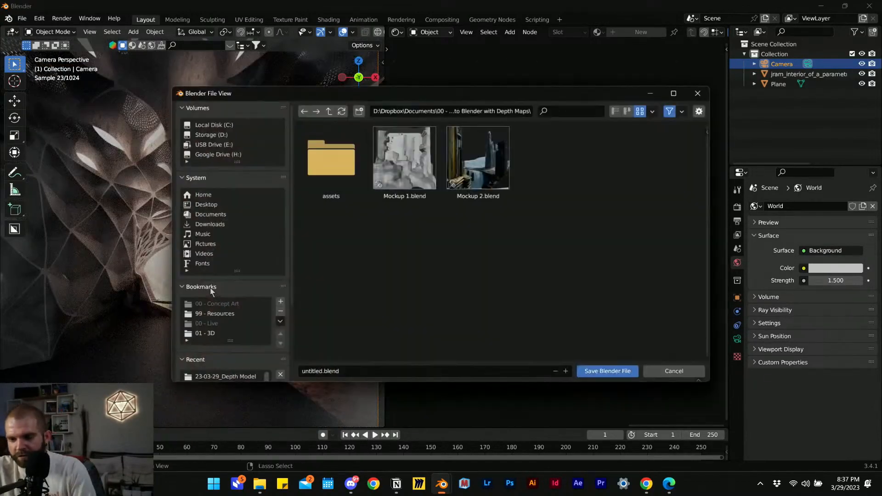
click(671, 374)
key(ctrl+s)
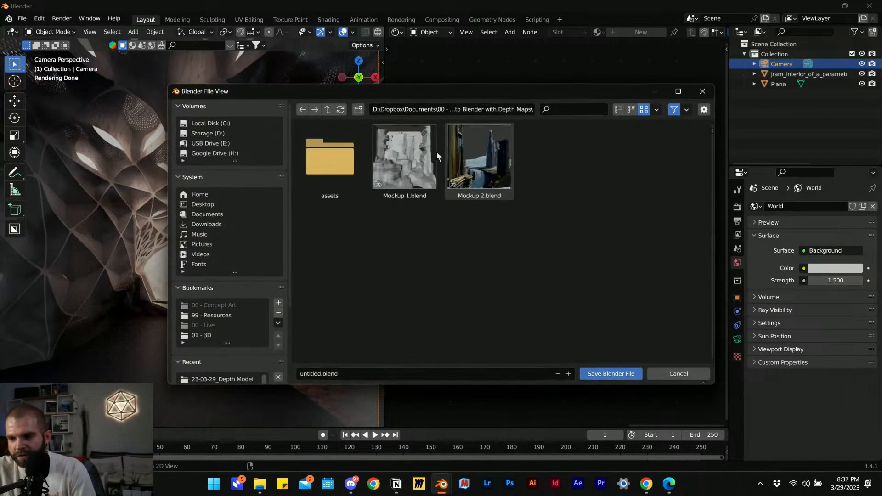
click(327, 111)
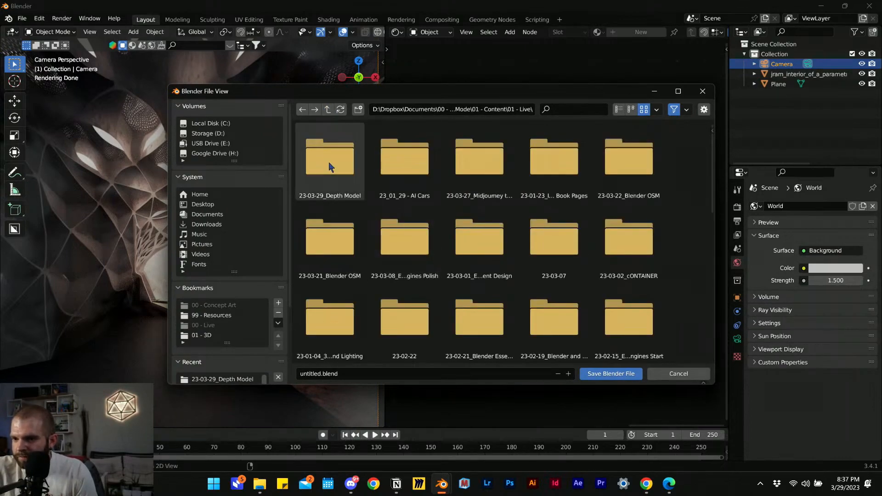
double_click(340, 195)
- Name the file Stream Model and save it
click(370, 374)
click(375, 357)
click(332, 371)
click(353, 372)
text(S)
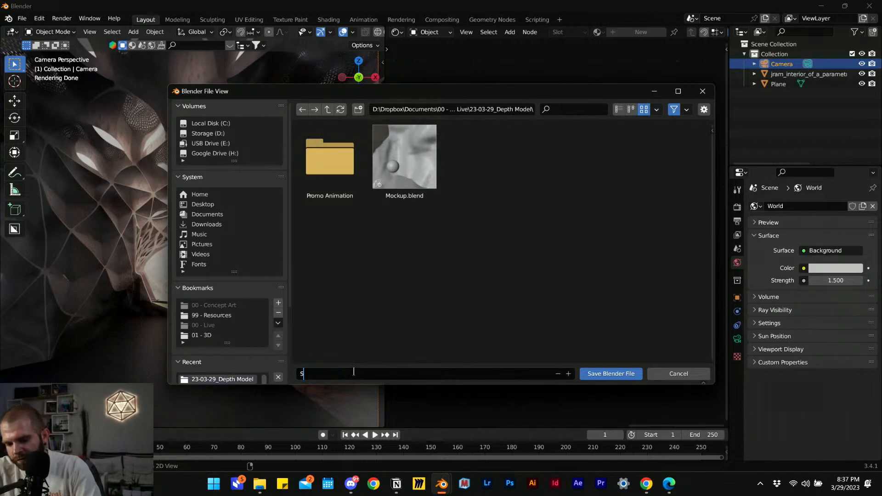
key(Caps_Lock)
text(tre)
key(Return)
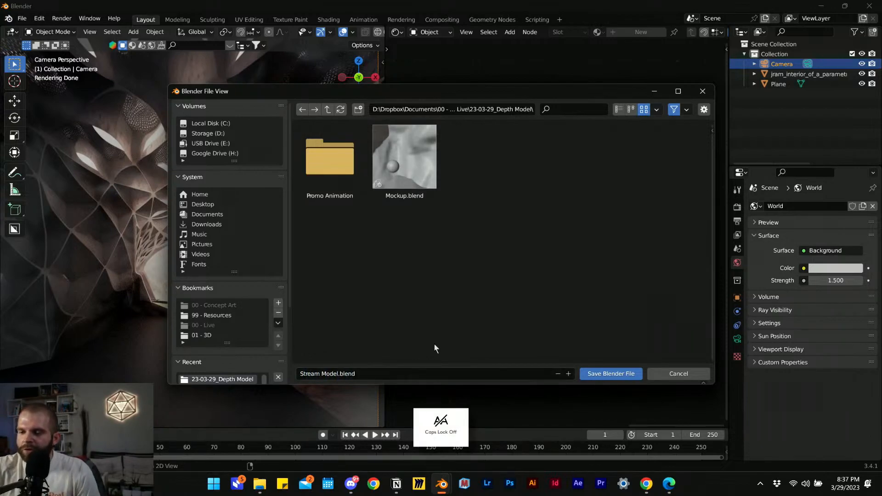
click(607, 373)
- Reframe the shot by moving the camera along the global Y and X axes, and save the file
scroll(171, 319, down, 2)
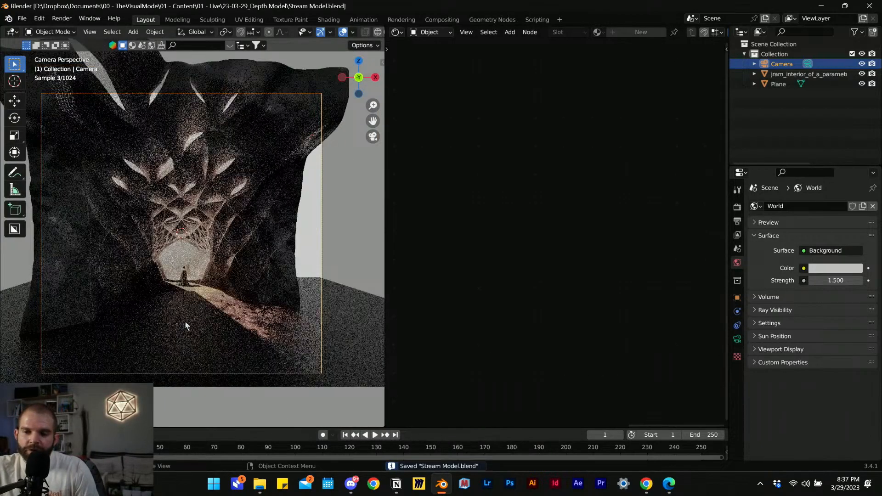
scroll(119, 265, down, 2)
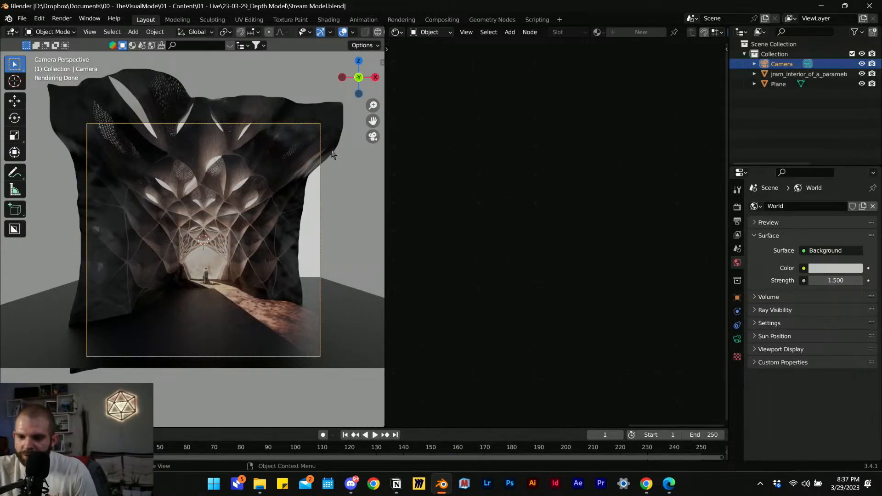
click(321, 242)
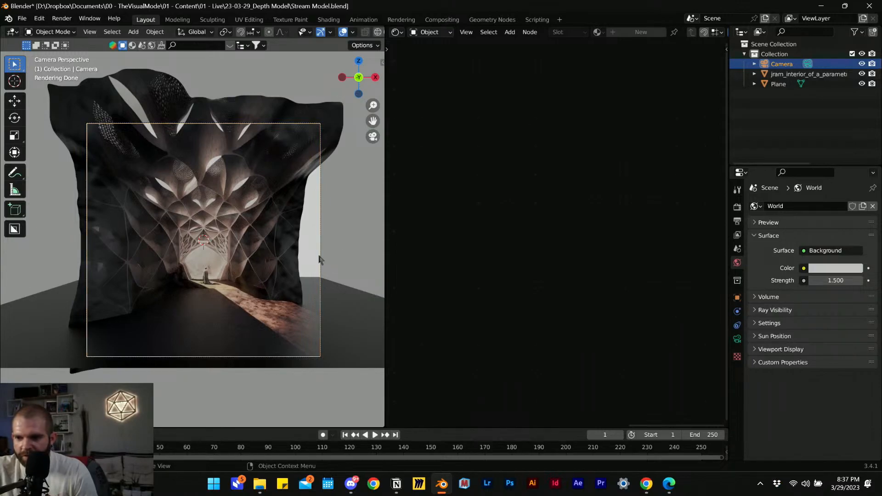
key(g)
key(y)
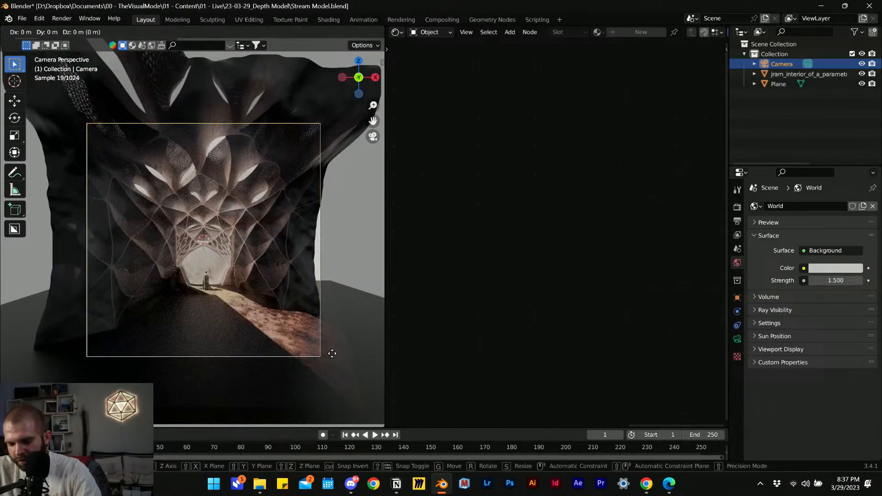
key(x)
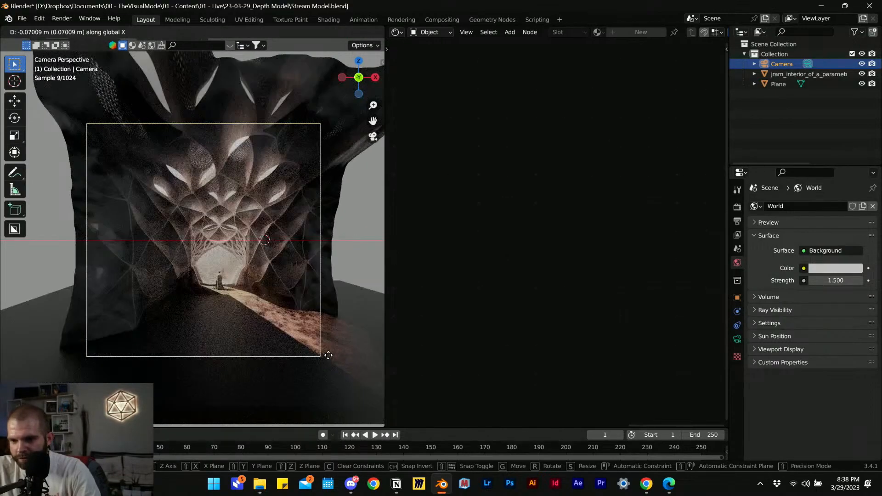
key(y)
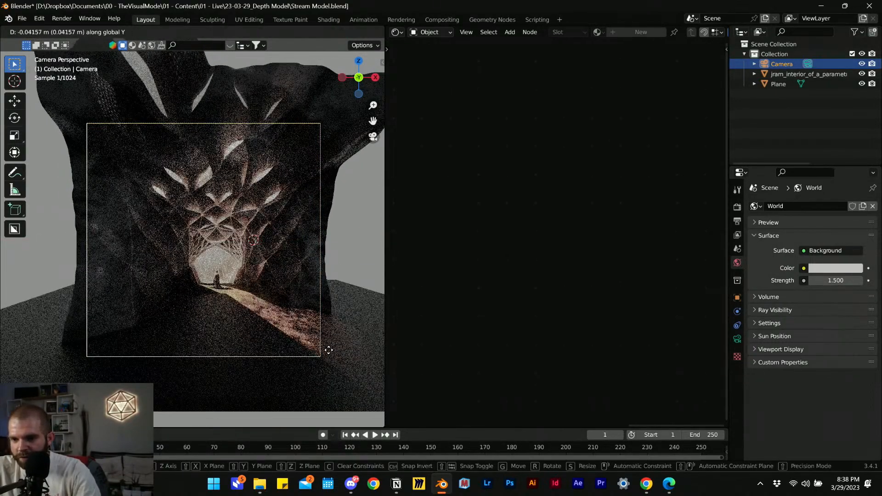
click(329, 351)
key(ctrl+s)
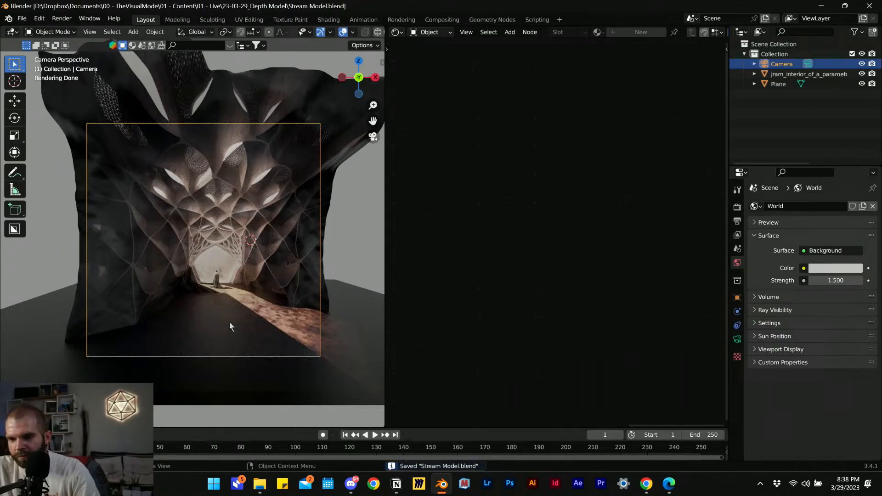
- Enlarge the 3D viewport over the node editor area so the rendered camera shot has more room
scroll(231, 321, up, 4)
scroll(165, 301, up, 2)
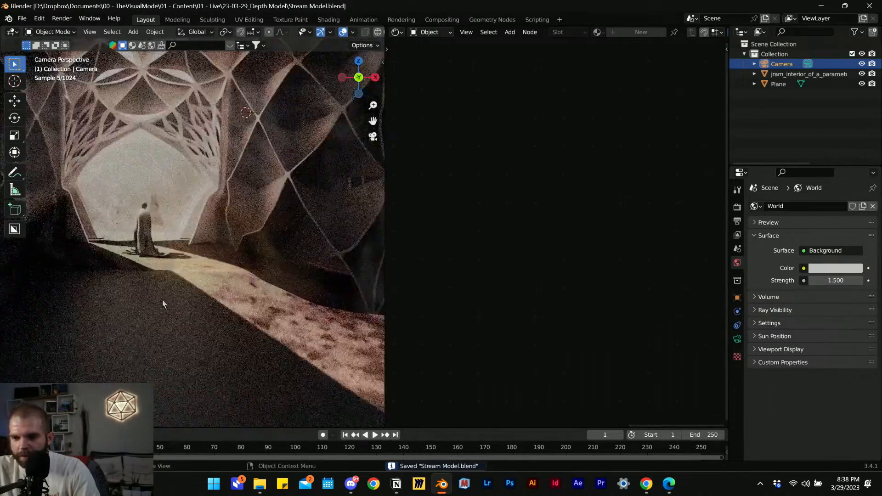
scroll(162, 299, down, 2)
shift+middle_drag(175, 294, 190, 260)
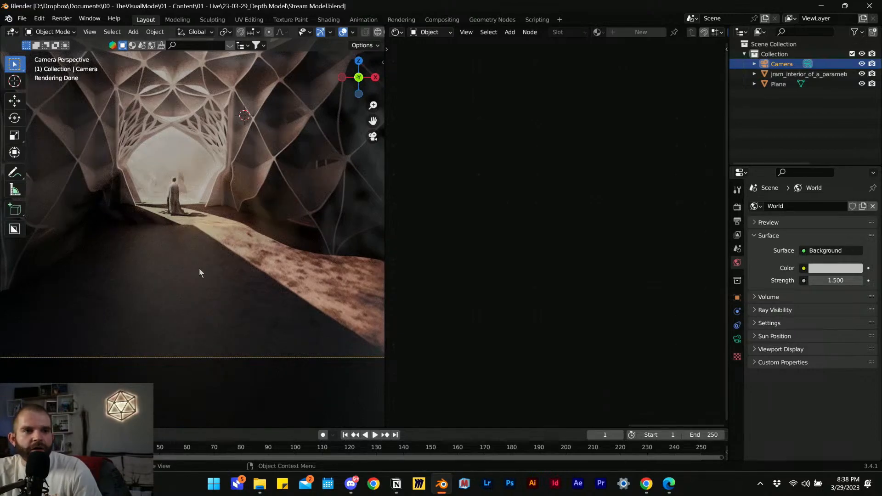
scroll(283, 238, down, 1)
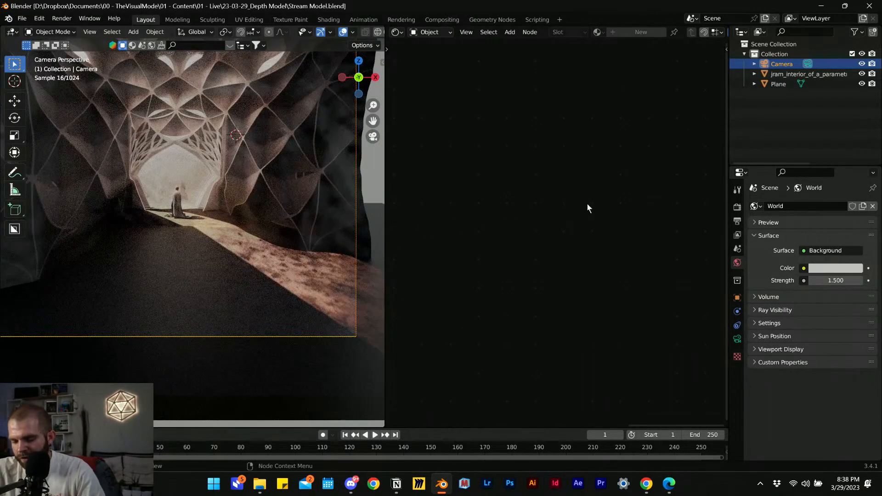
key(n)
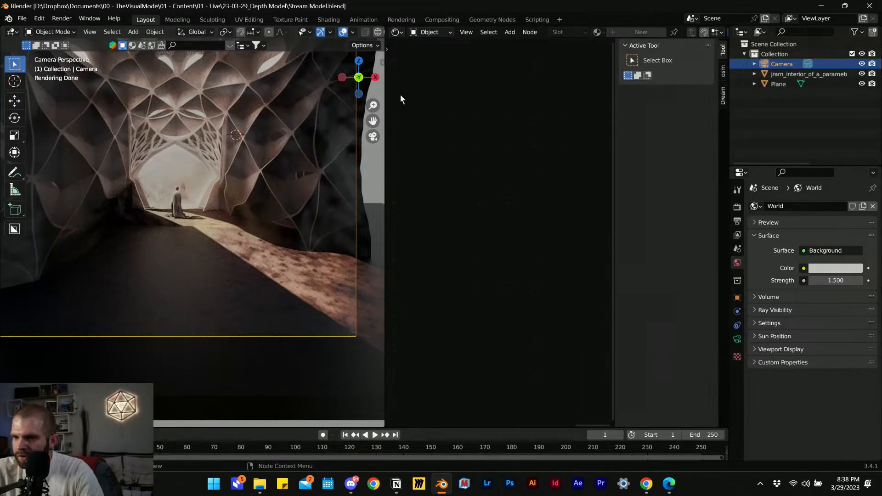
drag(383, 31, 434, 48)
scroll(372, 252, down, 2)
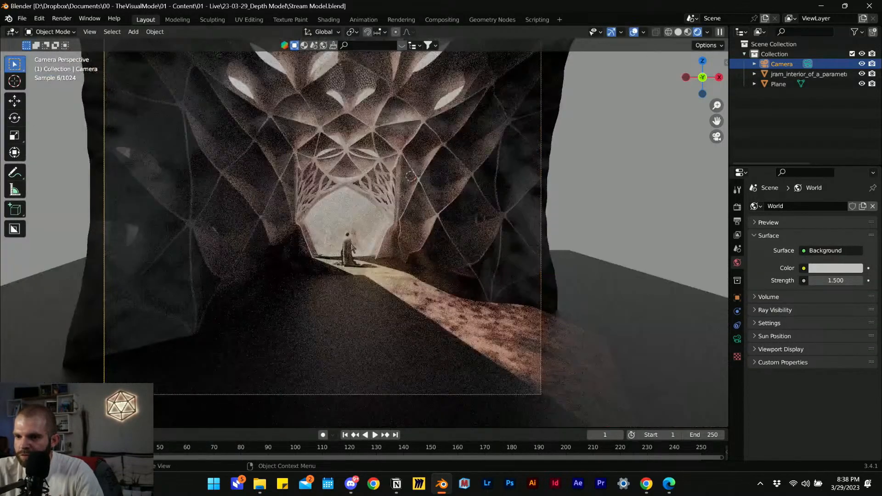
- Search the BlenderKit models for rocks
key(n)
click(722, 294)
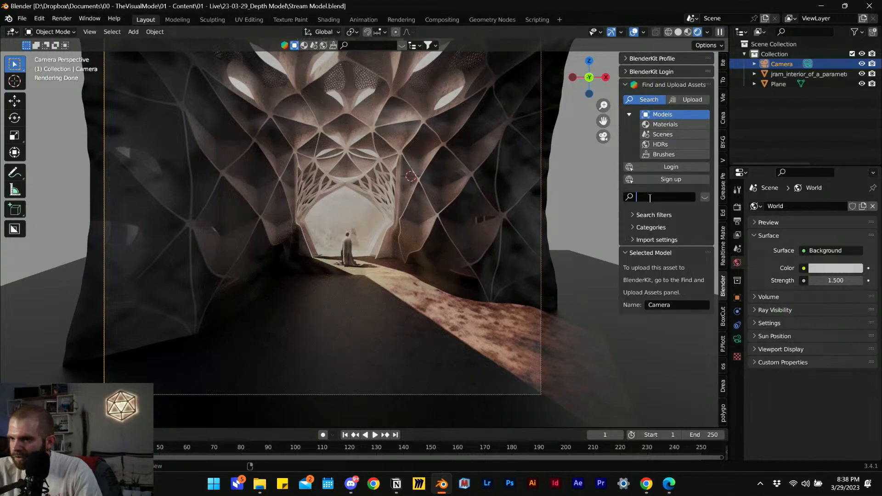
key(Return)
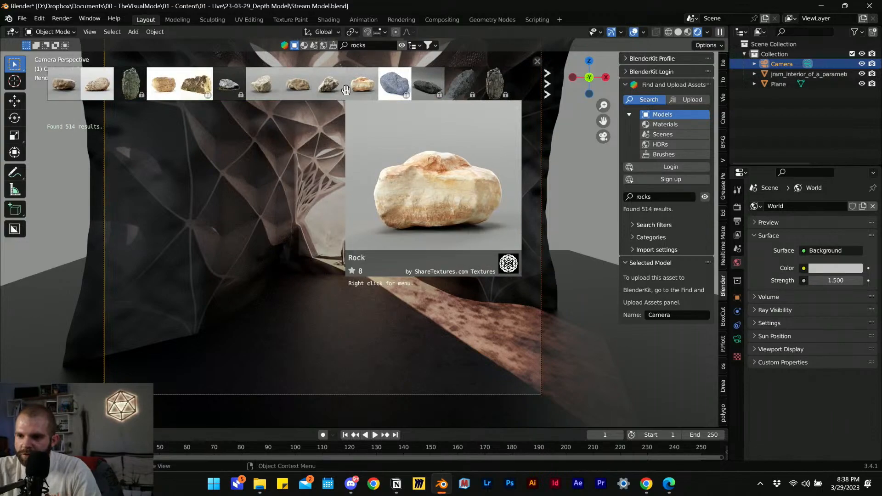
- Place the first brown rock from the search results on the floor inside the pavilion and select it
mouse_move(368, 87)
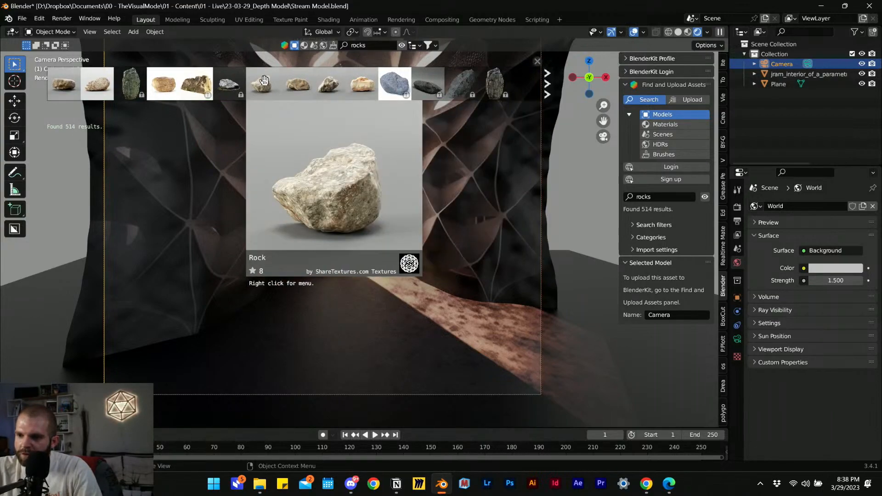
mouse_move(183, 97)
drag(65, 86, 359, 311)
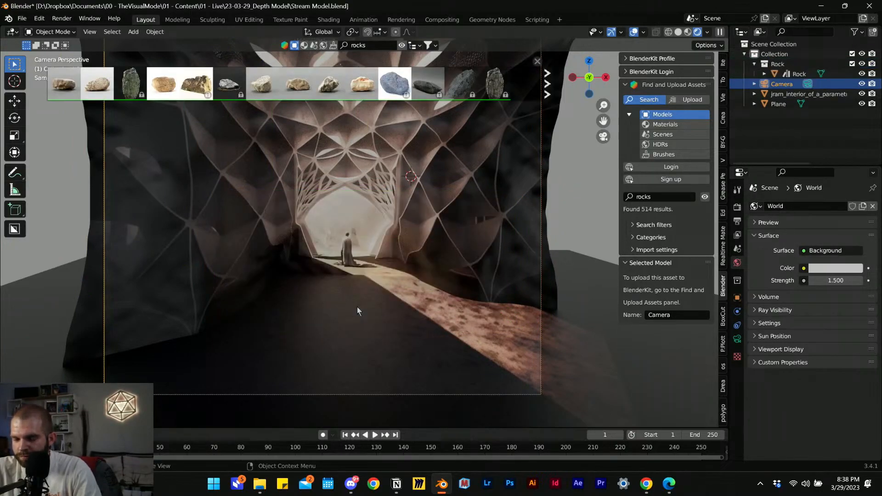
click(367, 284)
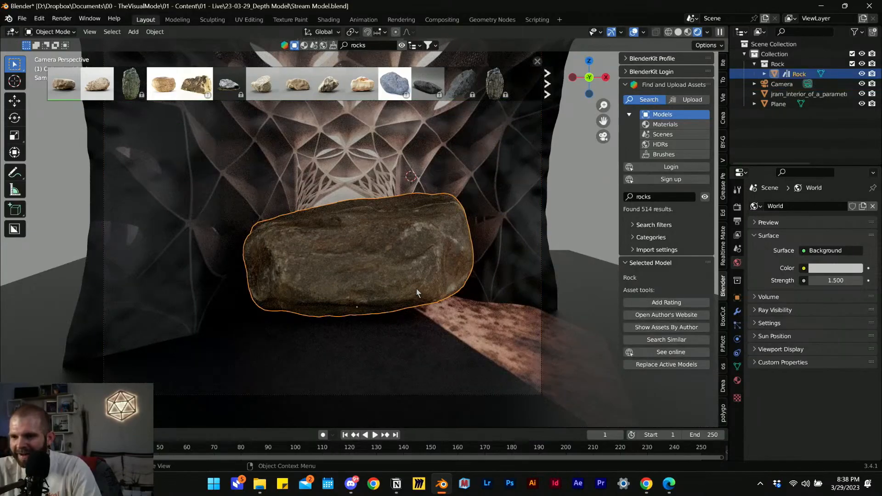
- Scale up the pavilion mesh, floor plane and camera together without the rock, and return to the camera view
middle_drag(394, 285, 272, 304)
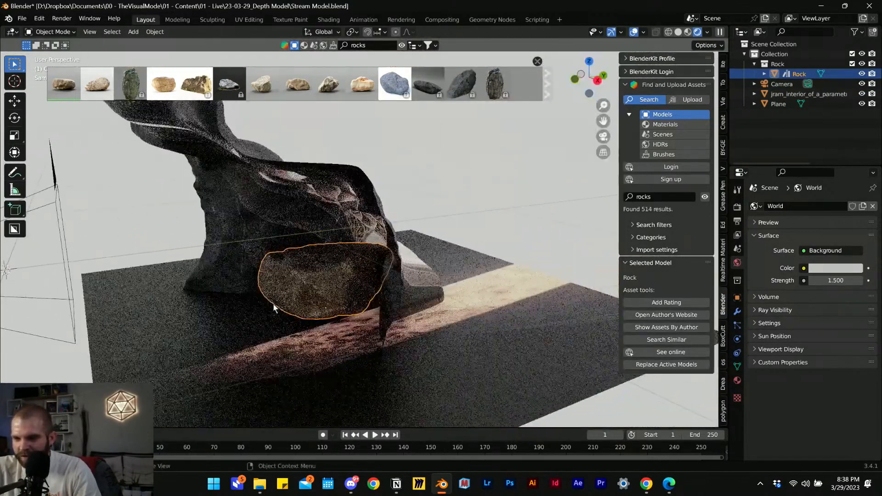
click(242, 180)
scroll(335, 210, down, 4)
middle_drag(335, 208, 326, 302)
shift+click(328, 304)
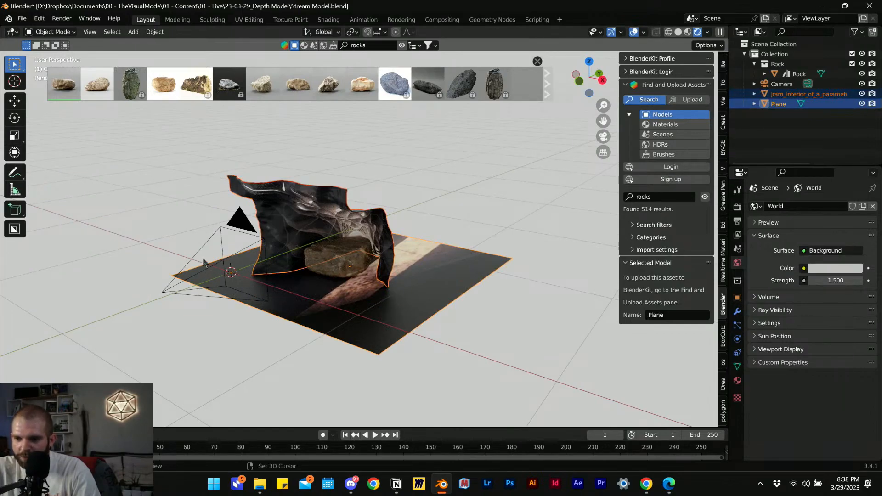
shift+click(218, 236)
key(s)
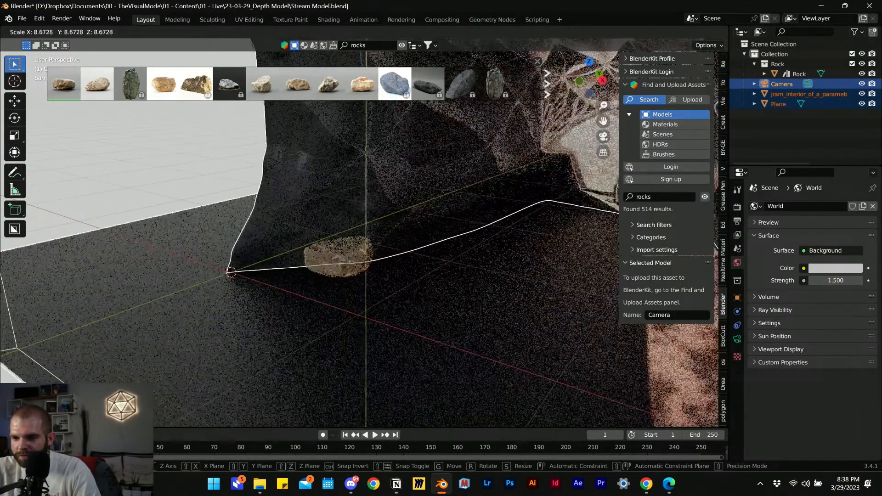
click(632, 223)
scroll(419, 232, down, 4)
middle_drag(431, 255, 333, 261)
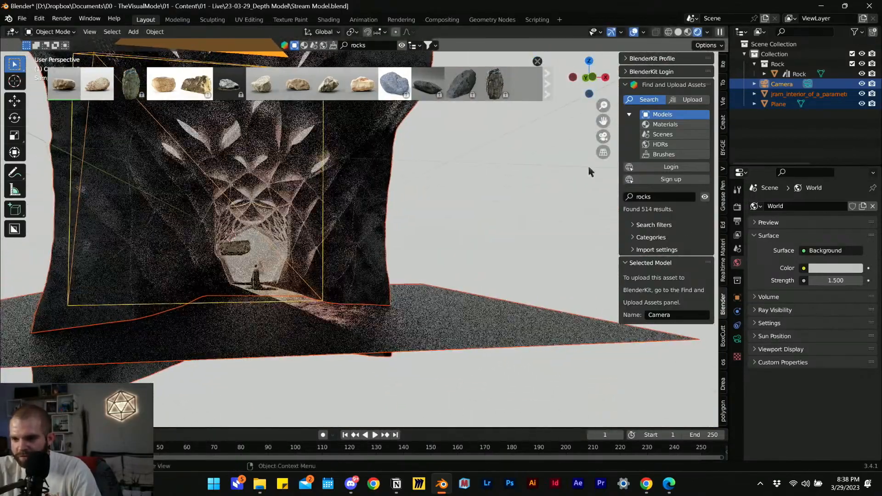
key(KP_0)
scroll(412, 244, down, 4)
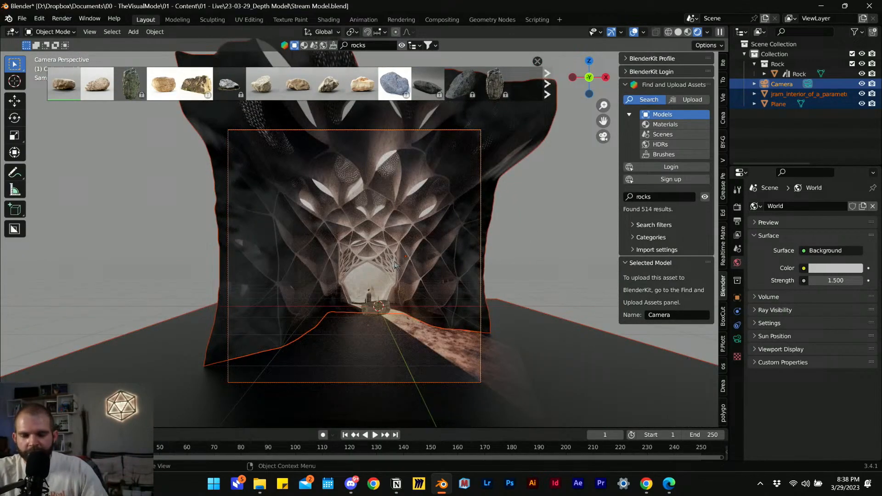
- Reposition the rock in the camera view with free moves and a move down along the global Z axis
scroll(375, 314, up, 3)
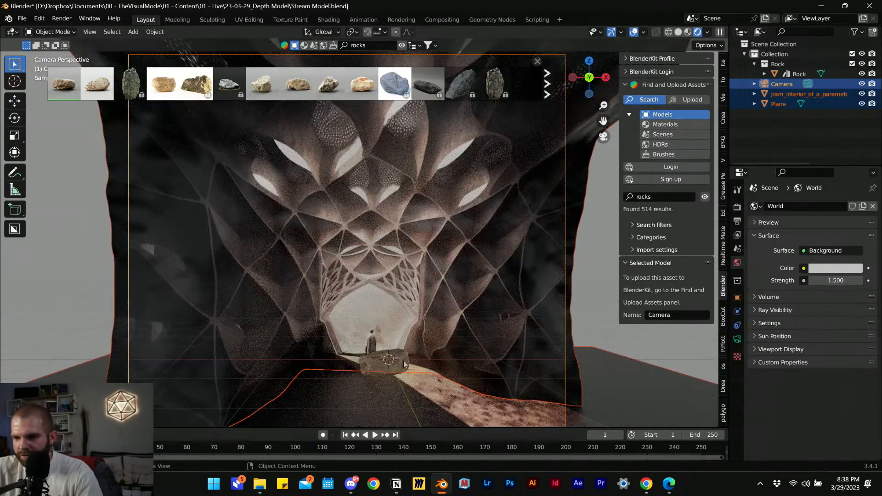
shift+middle_drag(406, 345, 393, 250)
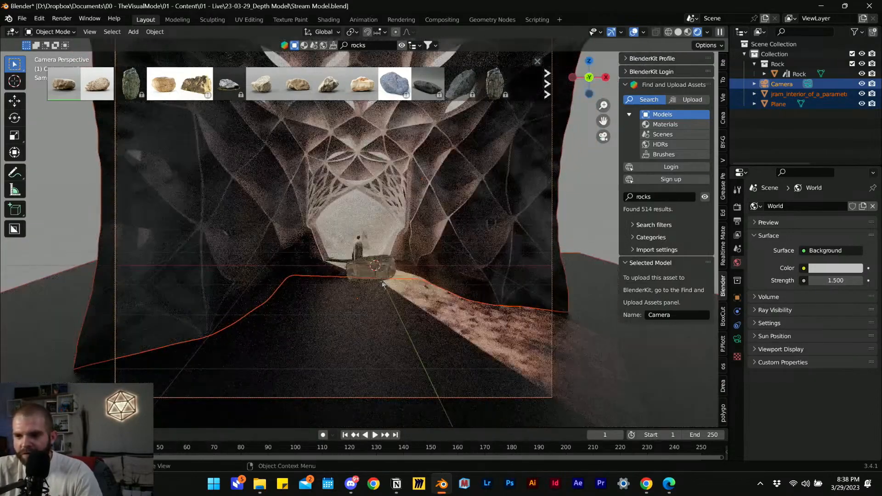
click(383, 278)
key(g)
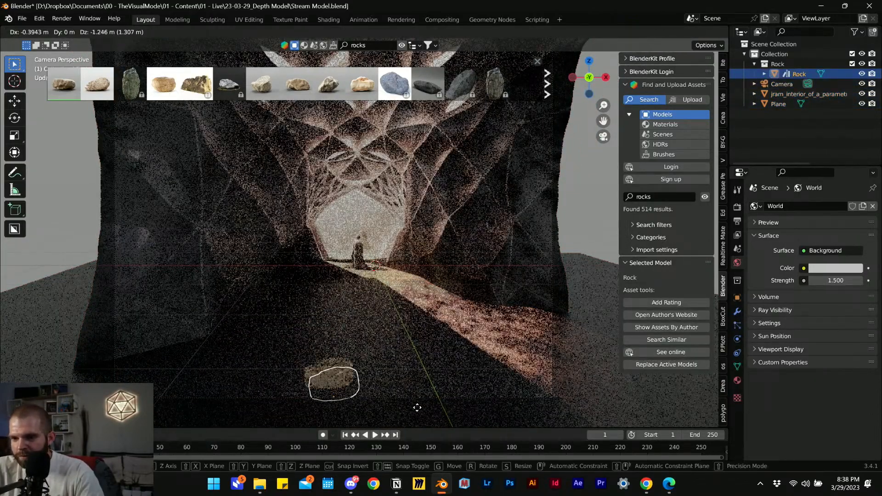
click(458, 223)
key(g)
key(z)
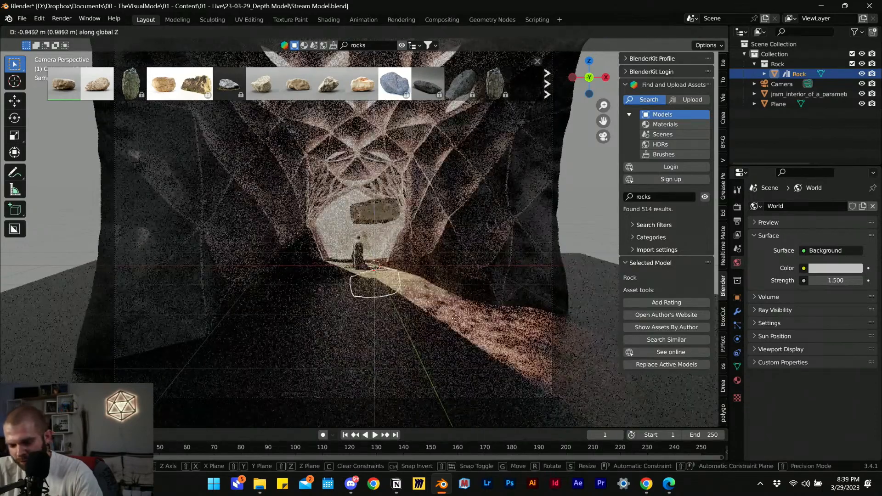
click(492, 421)
- Shift the rock along the global Y axis and adjust its height along the global Z axis
key(g)
key(y)
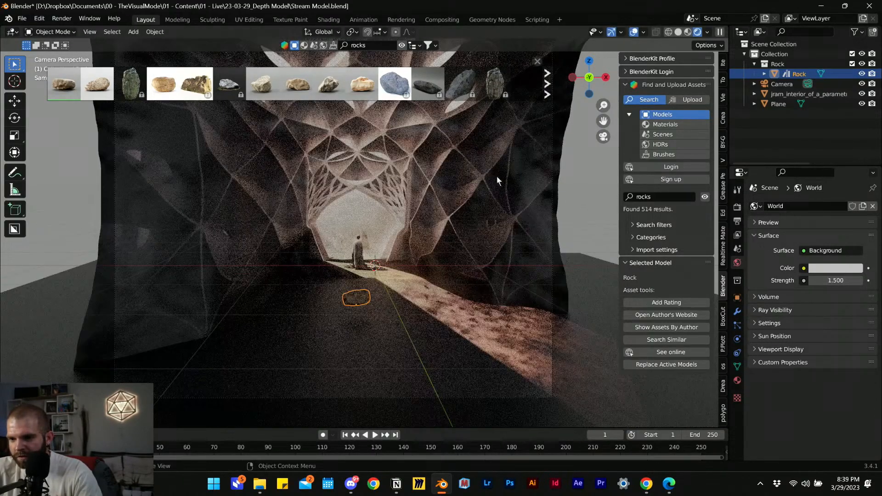
key(z)
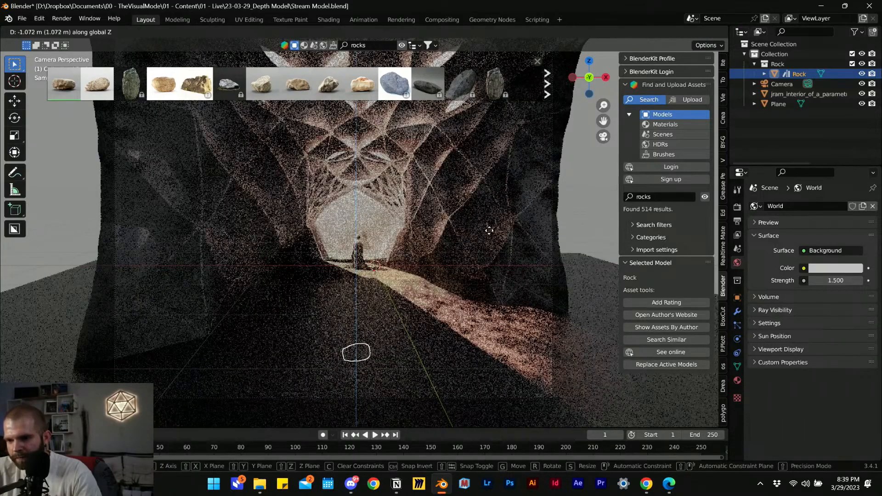
click(500, 189)
- Show the rock from the right side in solid shading to examine how it meets the floor plane
scroll(370, 329, up, 5)
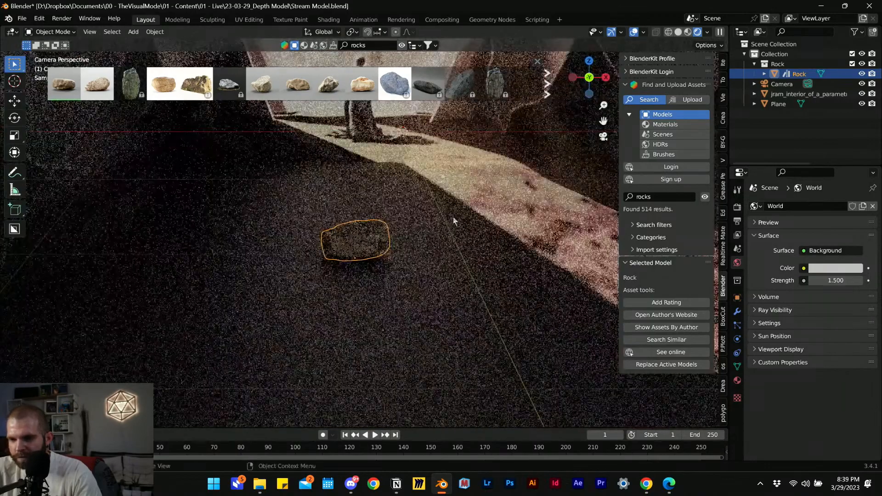
click(606, 77)
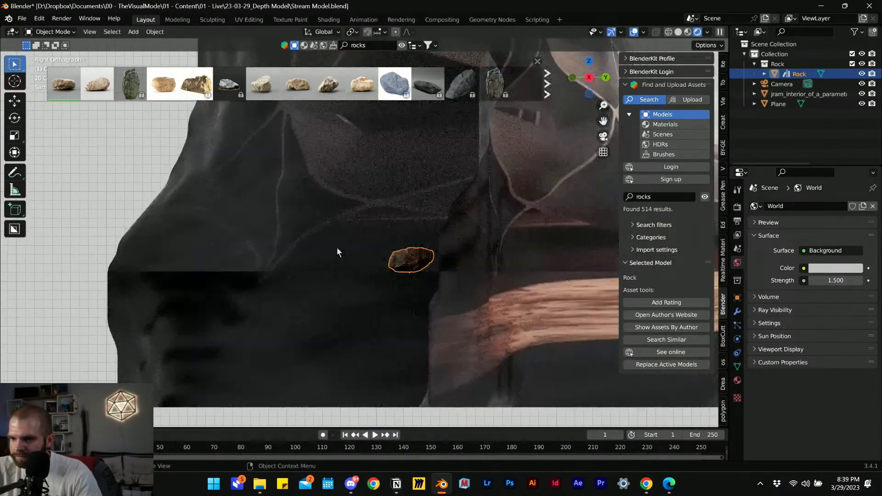
key(z)
click(262, 247)
scroll(500, 343, up, 6)
mouse_move(503, 344)
shift+middle_down()
mouse_move(359, 287)
mouse_move(349, 271)
shift+middle_up()
scroll(344, 276, up, 3)
scroll(344, 273, down, 2)
key(z)
click(506, 291)
- Adjust the rock's height against the floor plane along the global Z axis
scroll(349, 283, down, 12)
scroll(344, 229, up, 5)
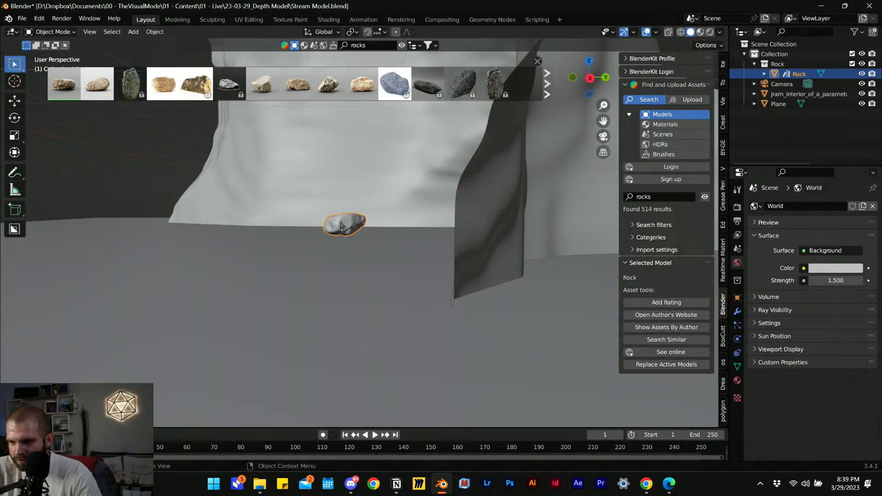
scroll(340, 225, up, 3)
key(g)
key(z)
- Tilt the rock about the global X axis and seat it on the floor with a global Z move
key(r)
key(x)
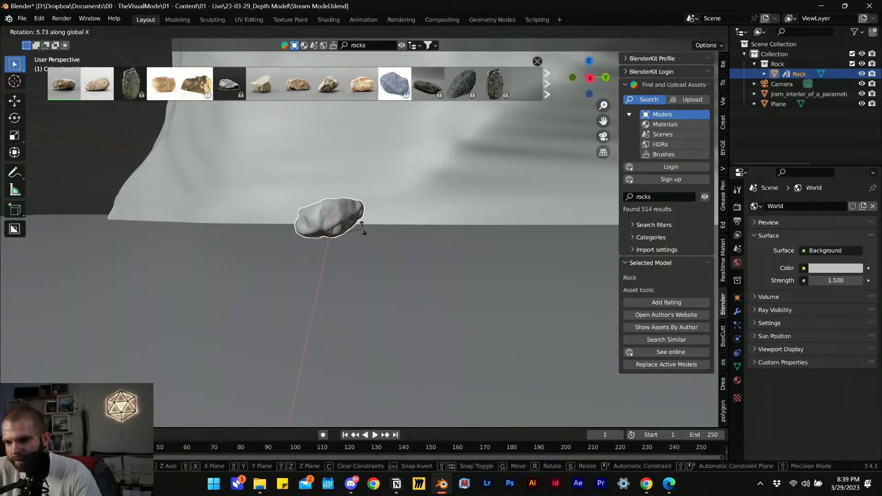
click(269, 244)
key(g)
key(z)
click(376, 242)
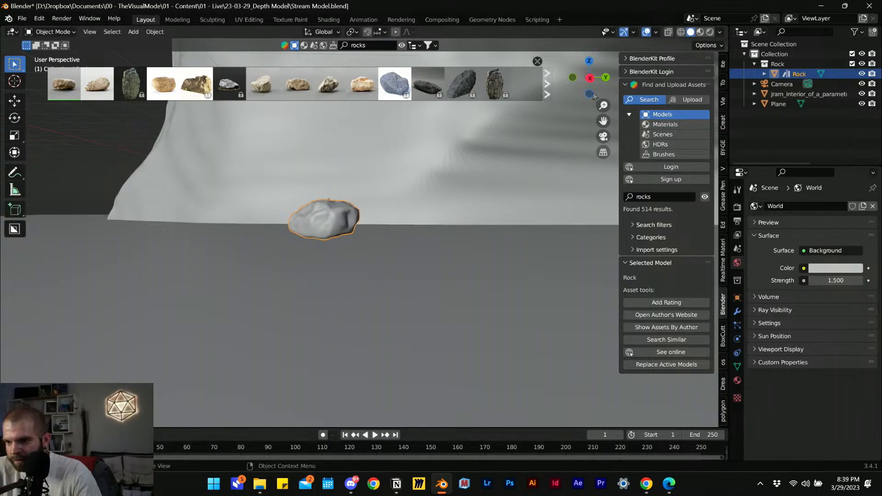
- Rotate the rock about -8.5 degrees in the front view and return to the camera view with rendered shading
click(571, 77)
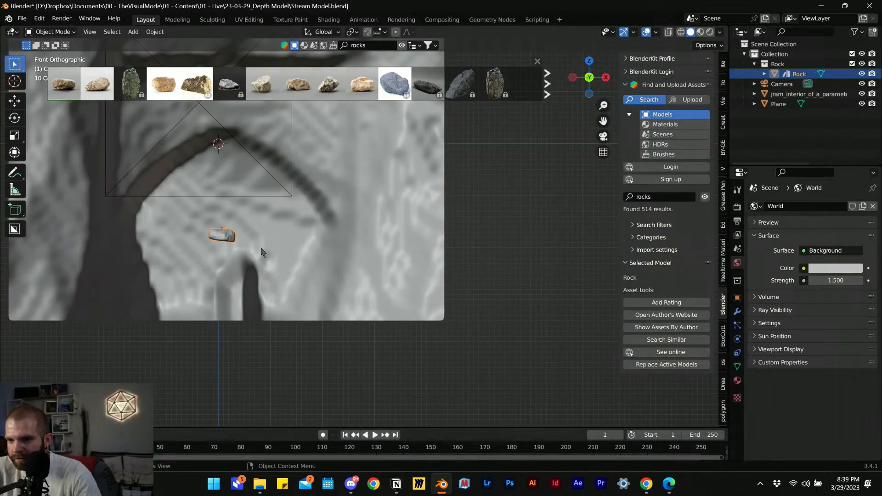
scroll(268, 252, up, 7)
key(r)
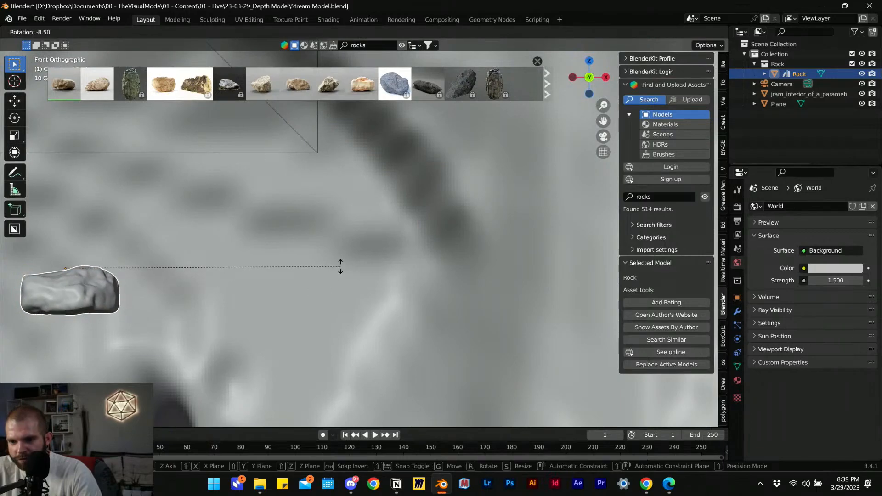
click(344, 268)
click(603, 136)
key(z)
click(394, 187)
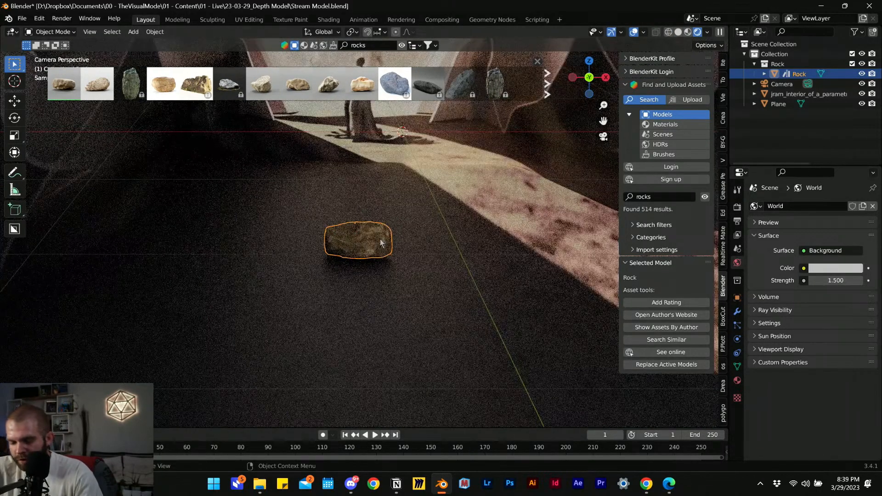
- Move the rock onto the sunlit strip of floor in front of the figure and check its placement off-camera and through the camera
key(g)
click(578, 227)
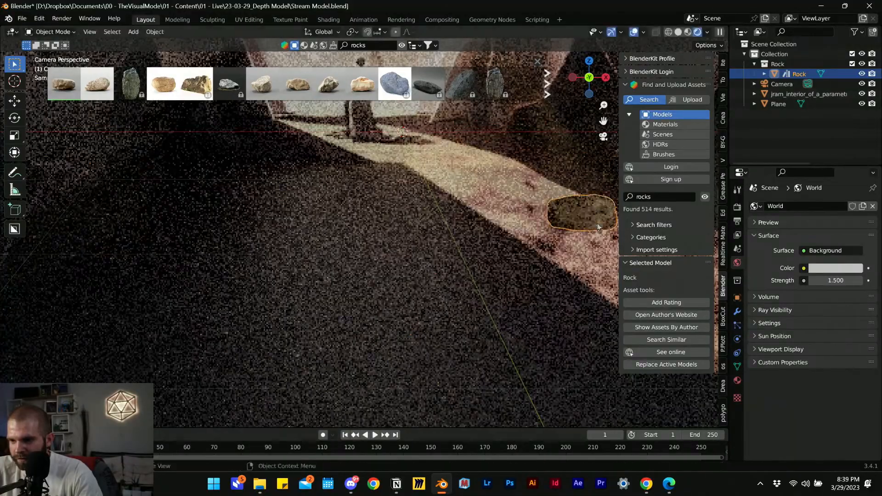
middle_drag(500, 256, 322, 281)
key(g)
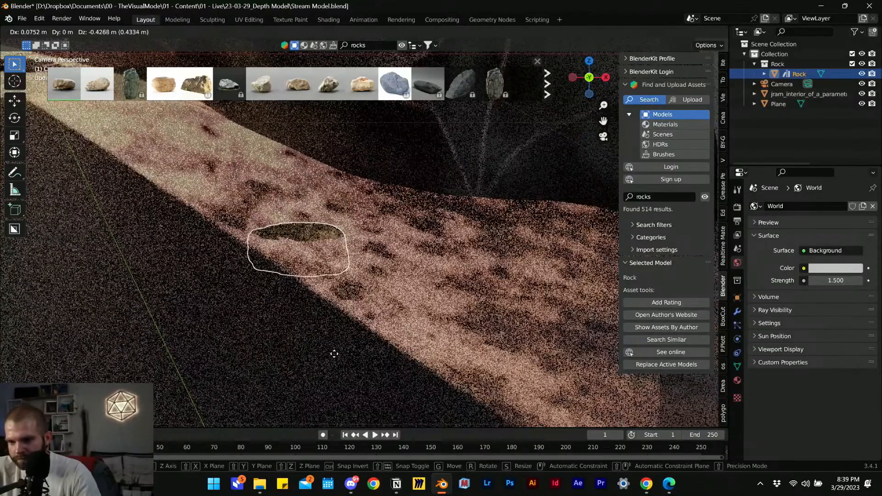
click(327, 311)
scroll(339, 309, down, 5)
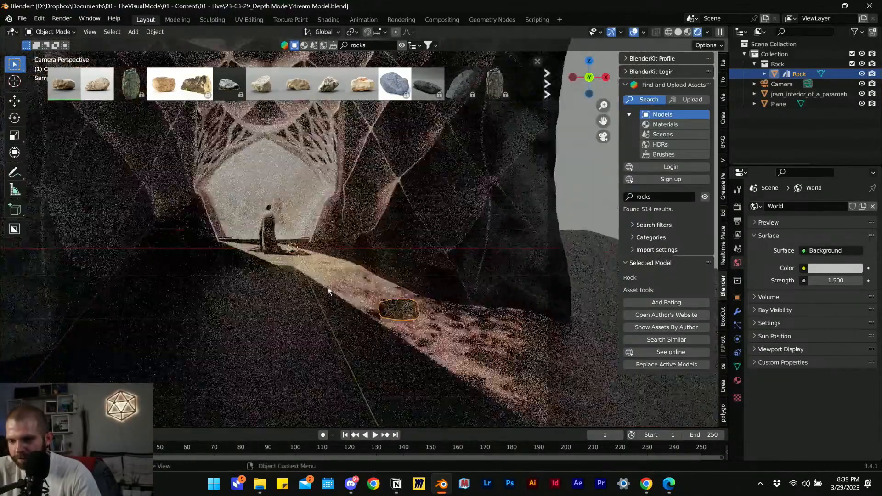
shift+middle_drag(330, 271, 369, 300)
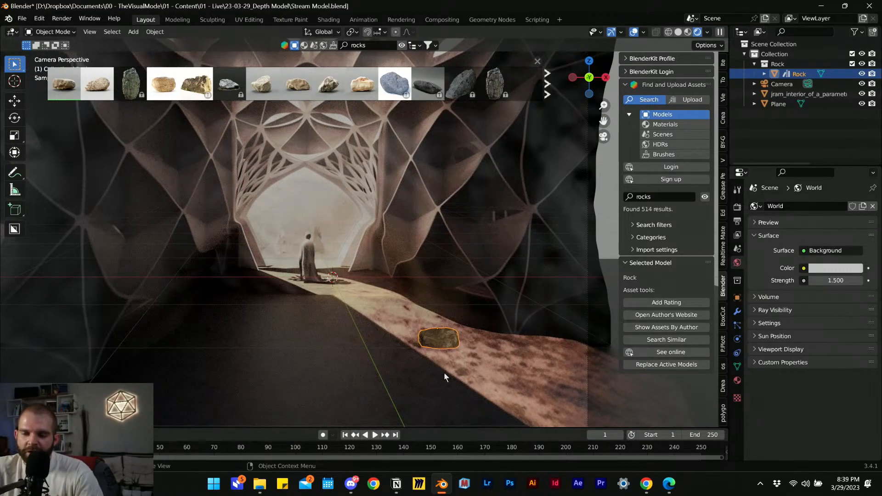
middle_drag(407, 351, 375, 209)
click(603, 136)
middle_drag(418, 325, 513, 379)
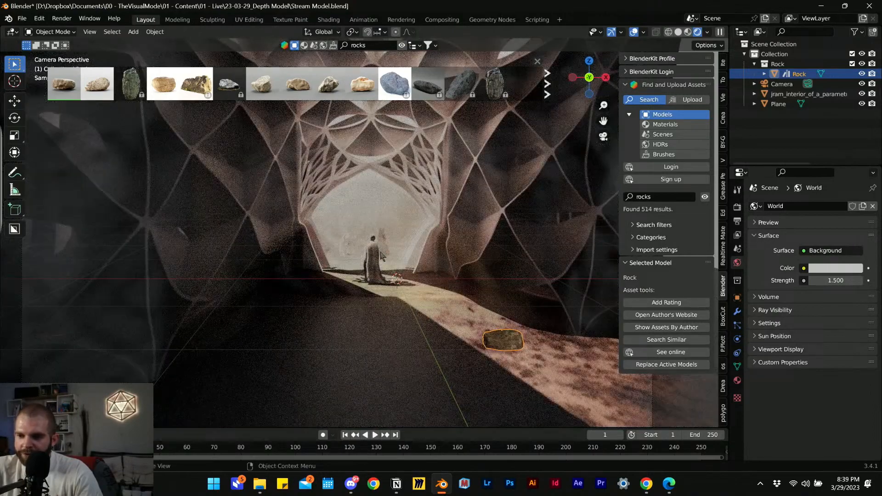
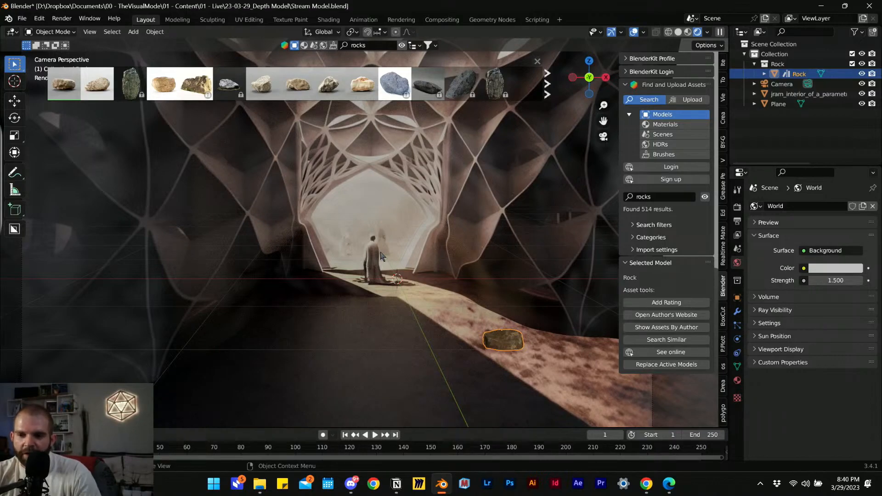
- Add an area light to the scene and move it along the global Y axis to the far opening
scroll(381, 255, down, 3)
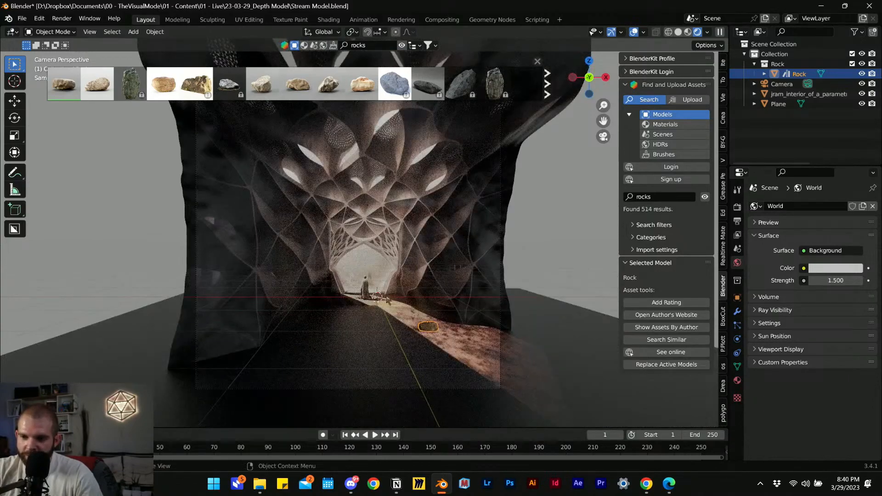
middle_drag(443, 330, 417, 277)
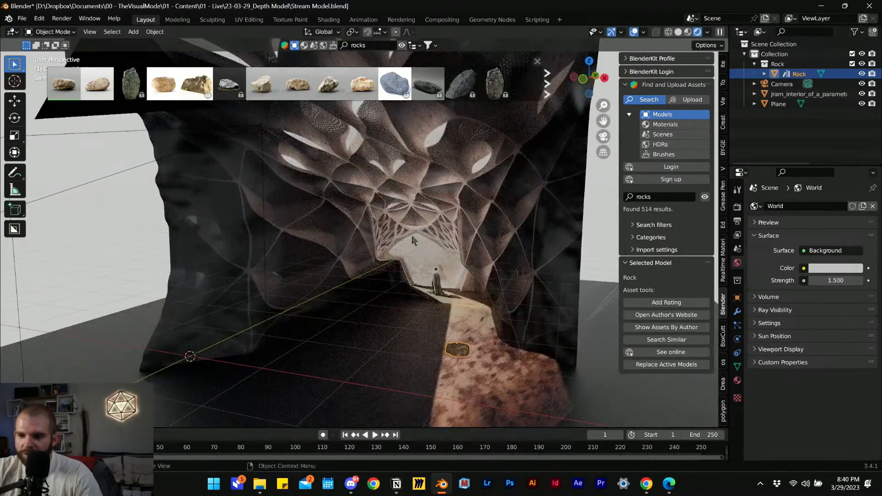
key(shift+a)
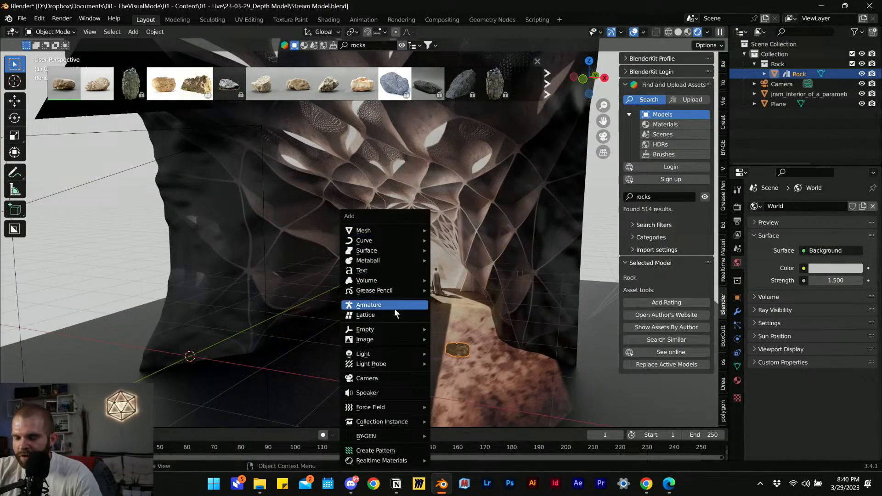
mouse_move(389, 355)
click(458, 388)
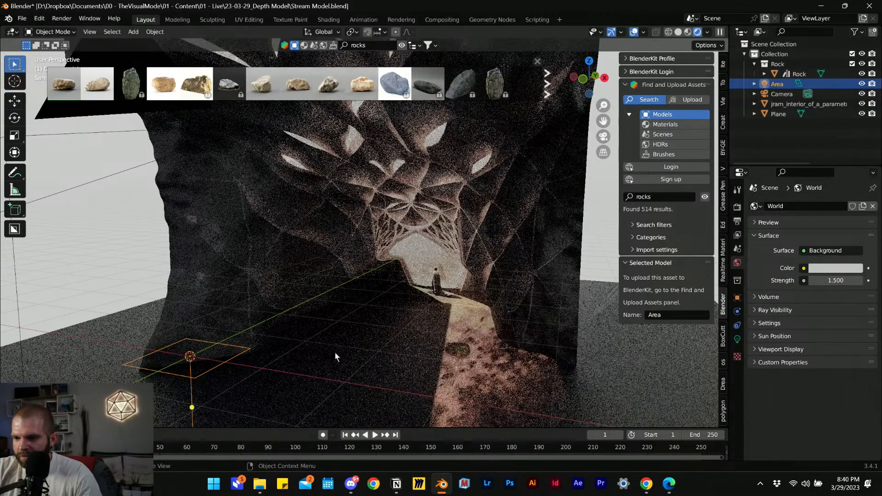
key(g)
key(y)
click(504, 229)
- Tilt the area light about the global X axis and adjust its position along global Y
key(r)
key(x)
click(397, 356)
key(g)
key(y)
click(386, 362)
- Turn the area light about global Z and X, and aim its beam at the rock in the camera view
key(r)
key(z)
click(437, 313)
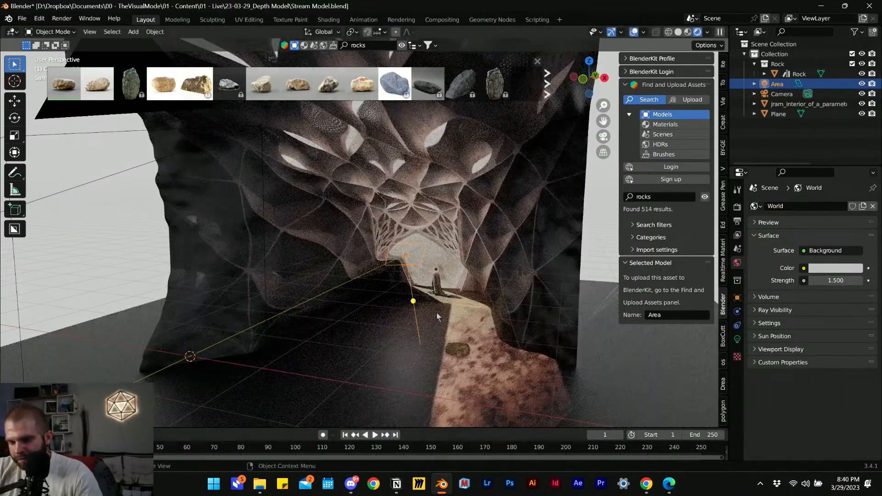
key(r)
key(x)
click(423, 399)
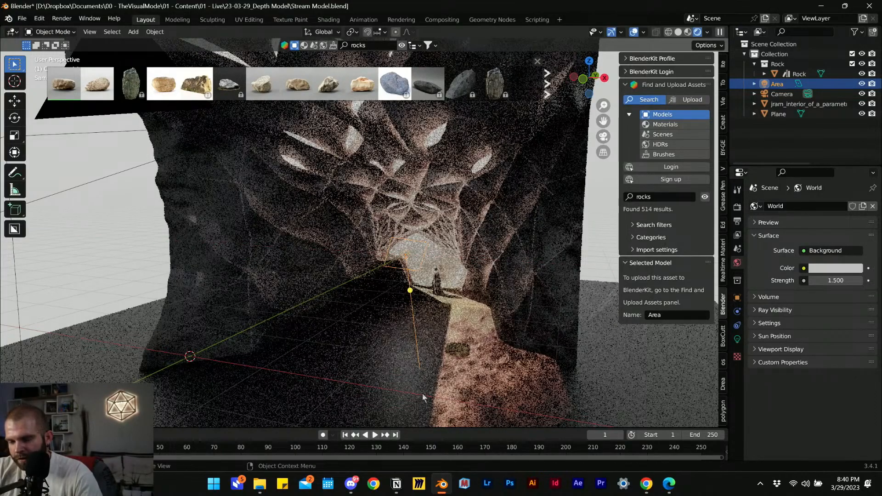
key(KP_0)
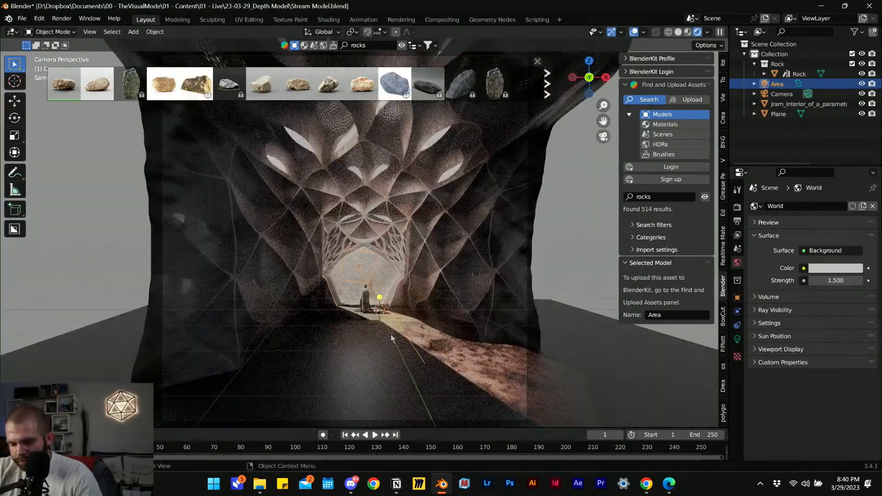
key(r)
click(444, 358)
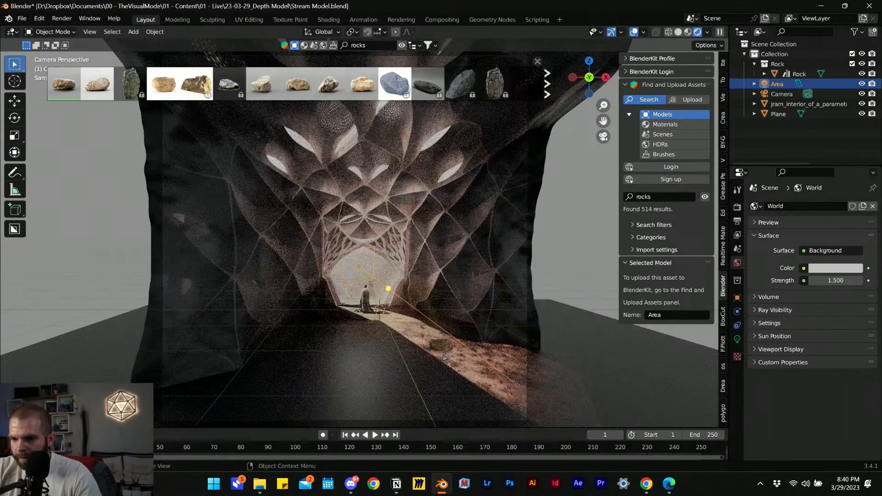
- Set the area light's beam spread to 1° and its power to 57.6 W
shift+middle_drag(380, 350, 362, 332)
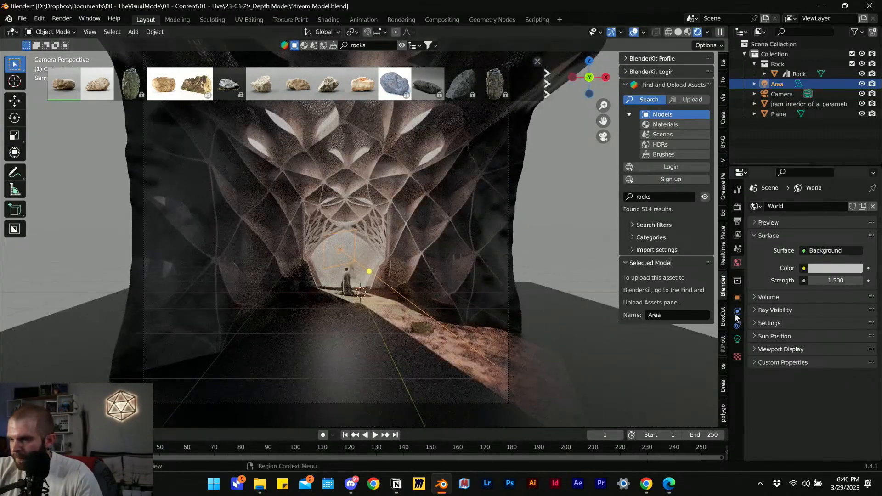
click(737, 339)
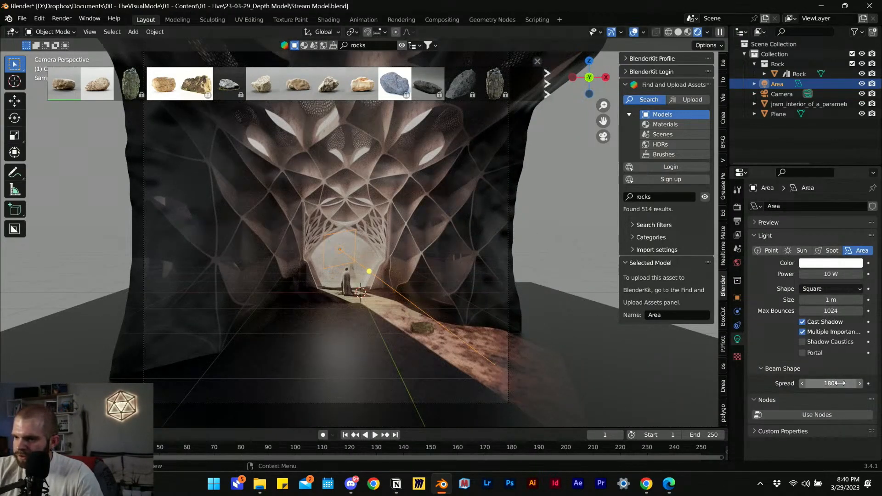
drag(841, 384, 792, 384)
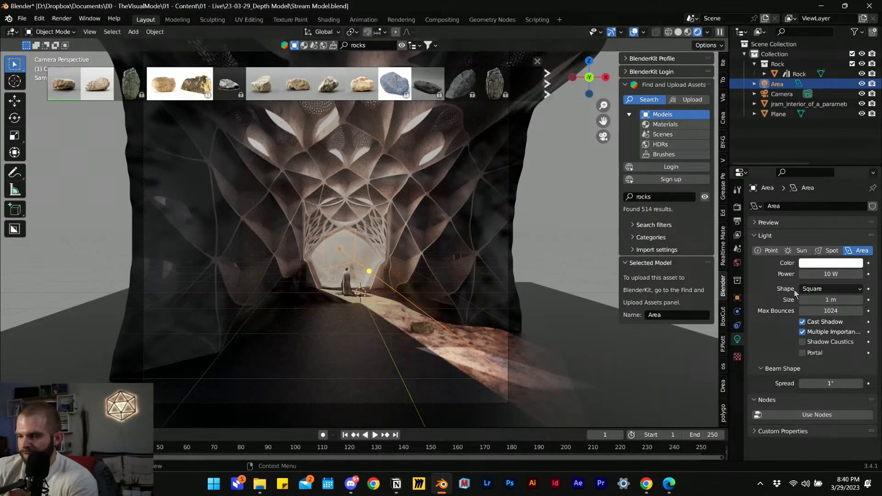
drag(831, 273, 858, 274)
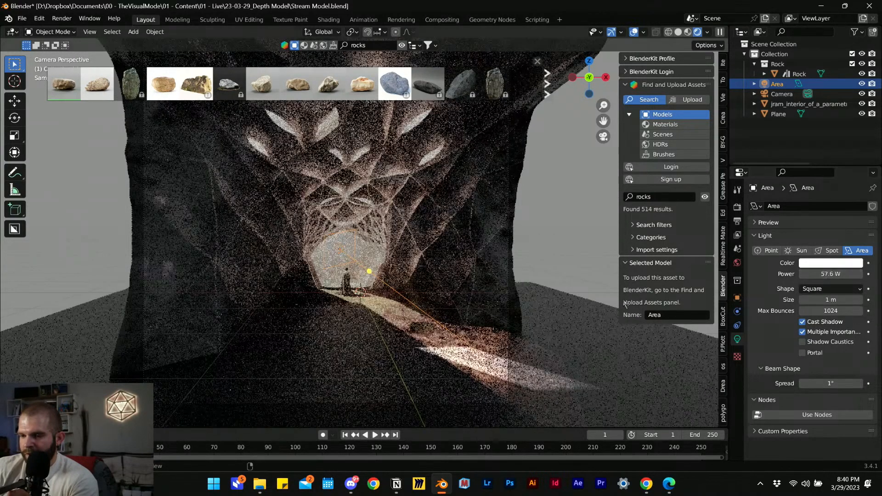
- Move the area light along the global Y axis and set its size to 2.5 m
key(g)
key(y)
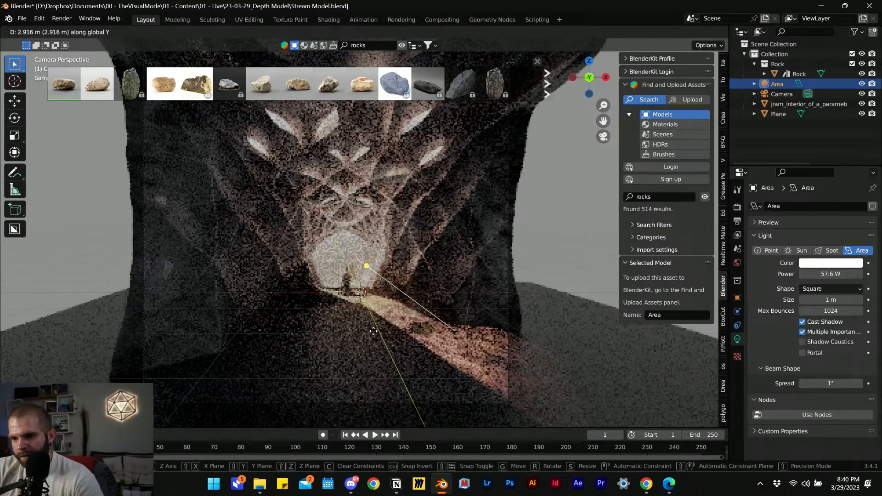
click(374, 318)
mouse_move(823, 301)
mouse_down()
mouse_move(849, 301)
mouse_move(836, 301)
mouse_up()
- Narrow the area light along the global X axis and turn it about global Z
key(s)
key(x)
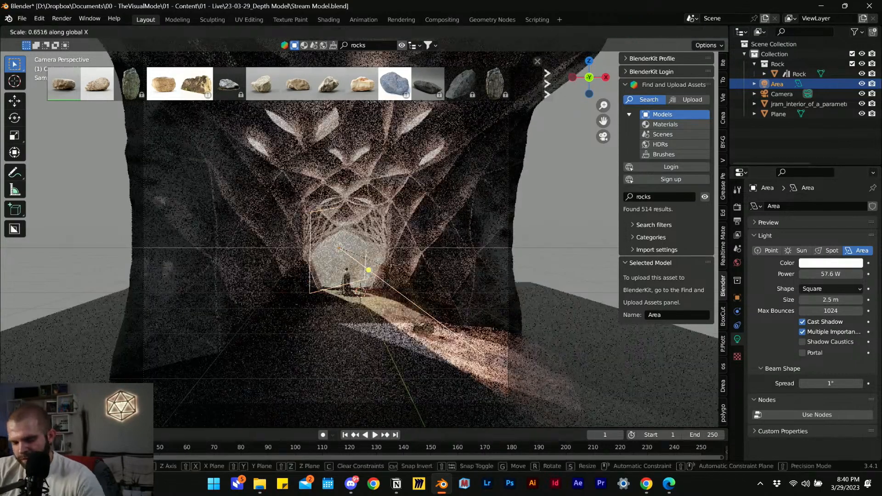
key(r)
key(z)
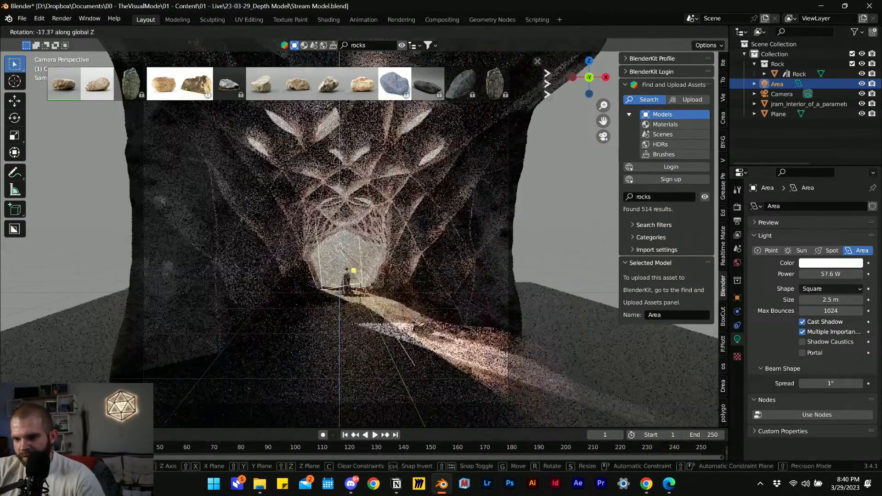
- Move the area light along global Y and X so its beam lands on the sunlit strip around the rock
key(g)
key(y)
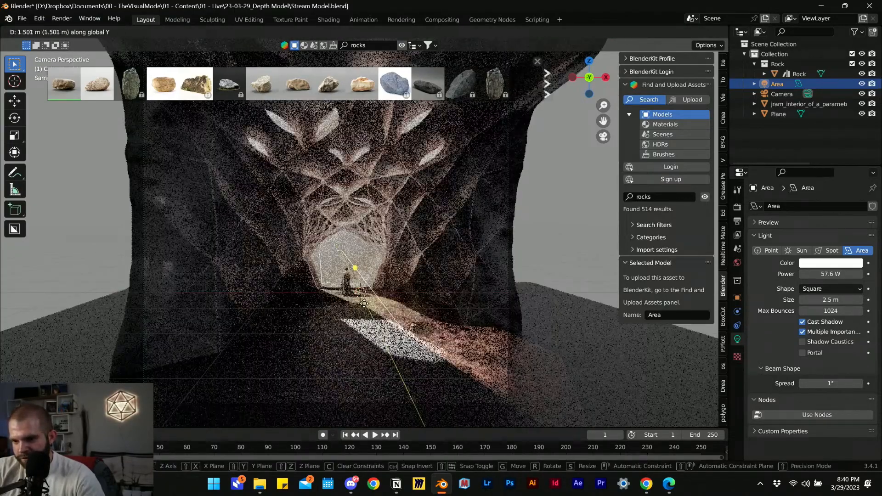
click(363, 286)
key(g)
key(x)
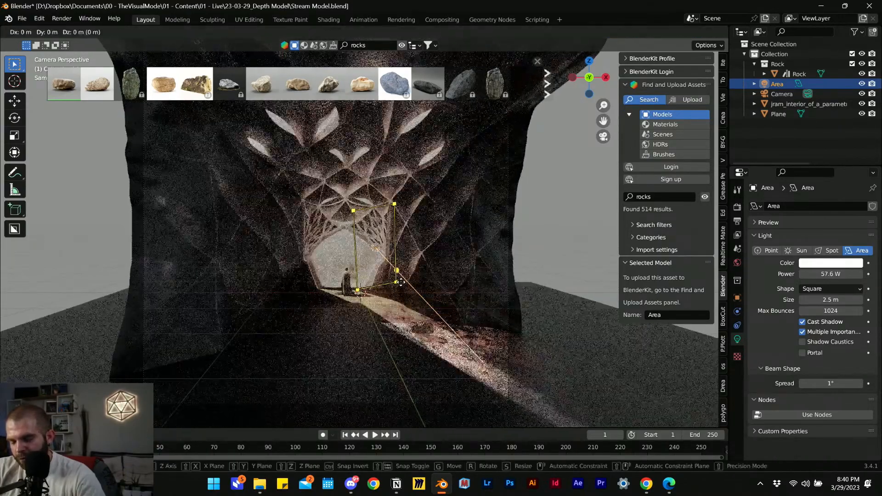
key(y)
key(x)
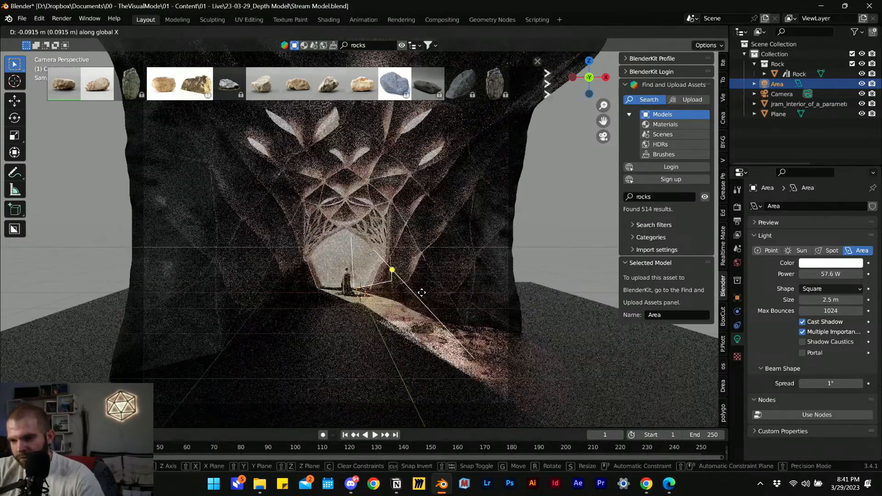
click(422, 292)
scroll(425, 344, up, 4)
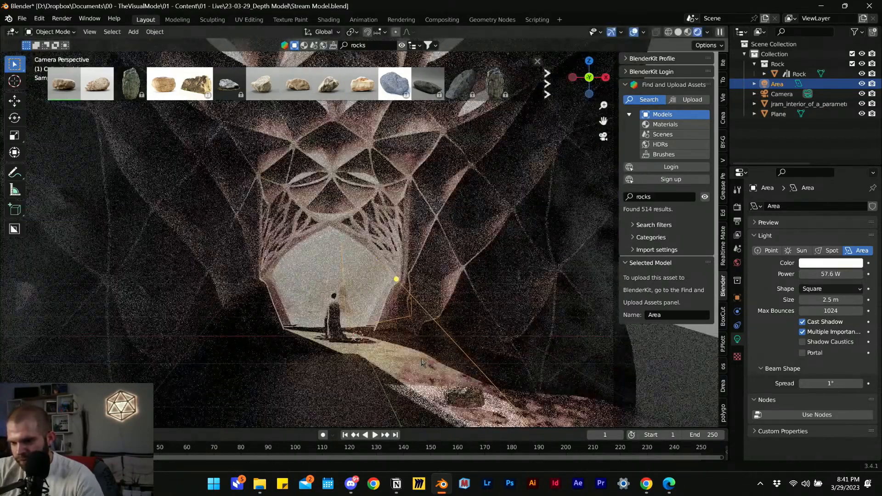
- Select the floor plane and expand the Shading and Visibility settings in its object properties
click(356, 296)
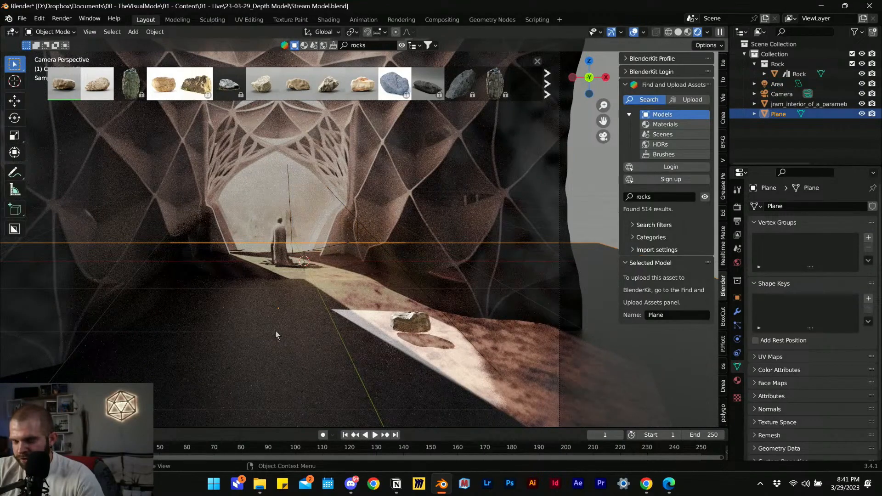
click(737, 313)
click(738, 296)
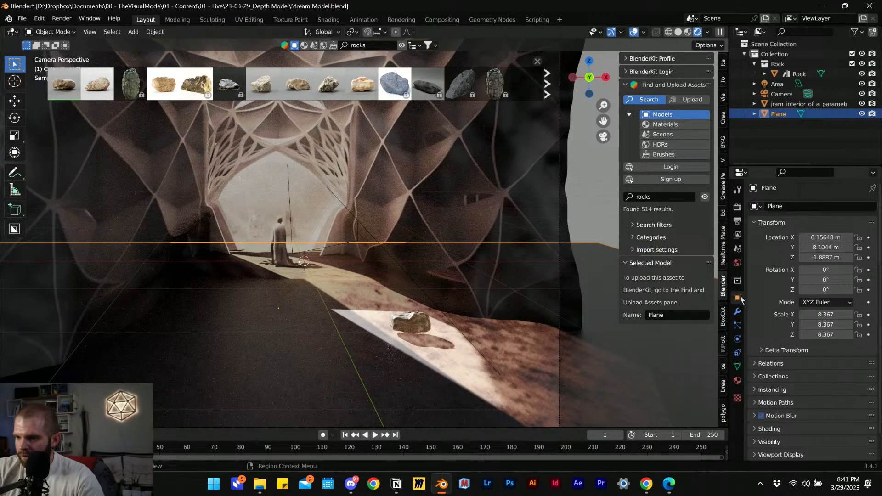
scroll(792, 391, down, 2)
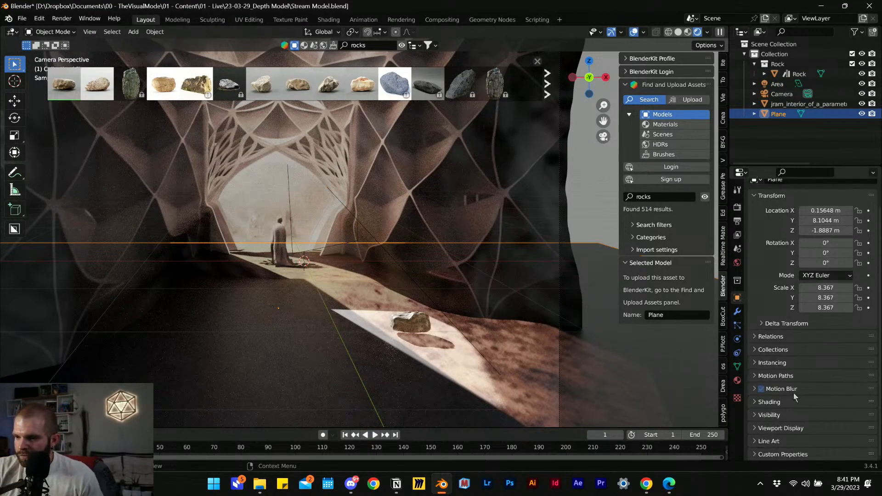
click(769, 402)
scroll(795, 406, down, 3)
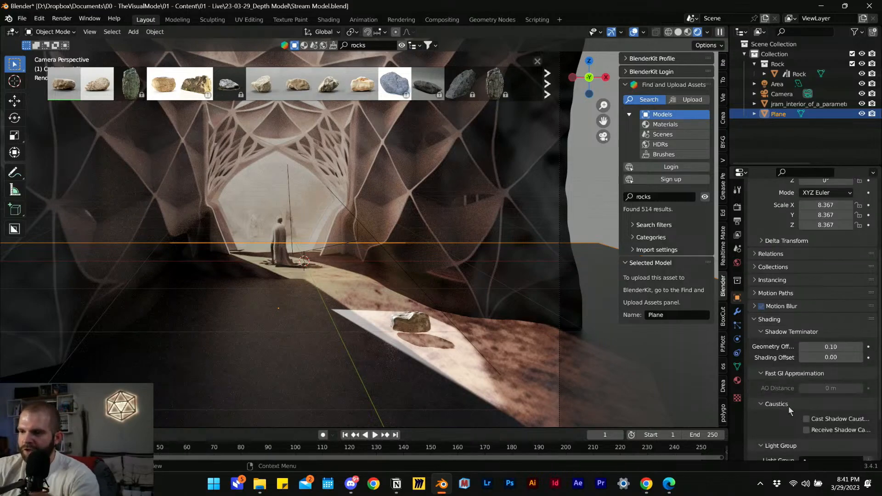
scroll(797, 409, down, 4)
click(777, 415)
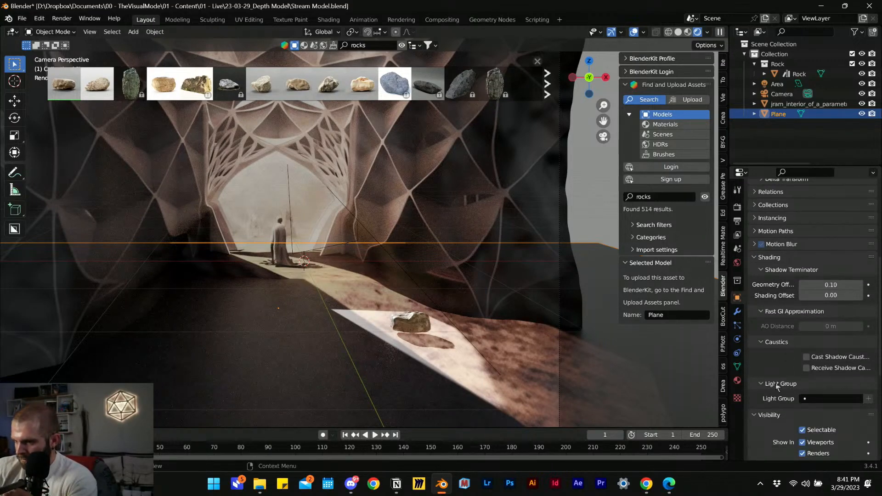
scroll(778, 386, down, 5)
scroll(781, 363, down, 2)
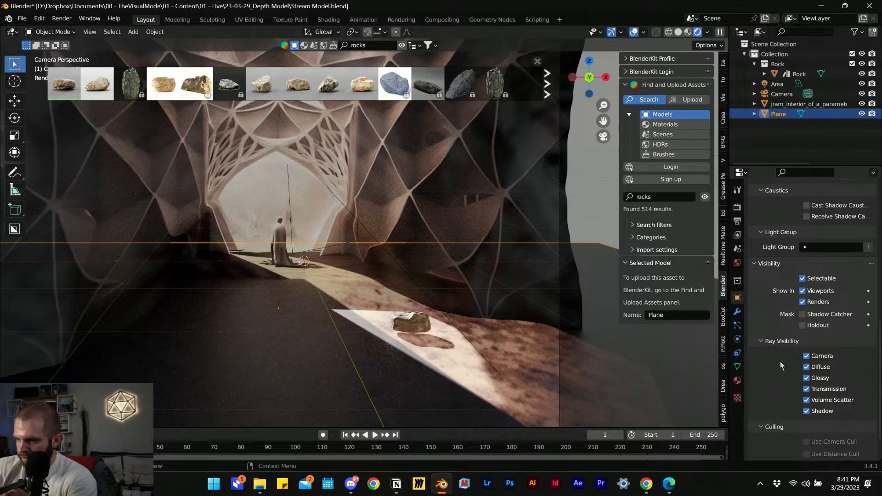
- Turn off the floor plane's ray visibility for Glossy, Diffuse, Transmission, Volume Scatter and Shadow
click(806, 379)
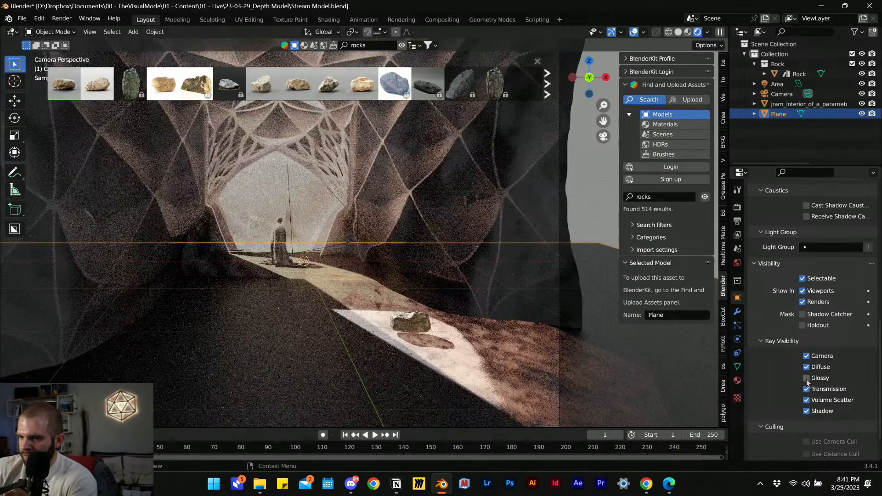
click(808, 367)
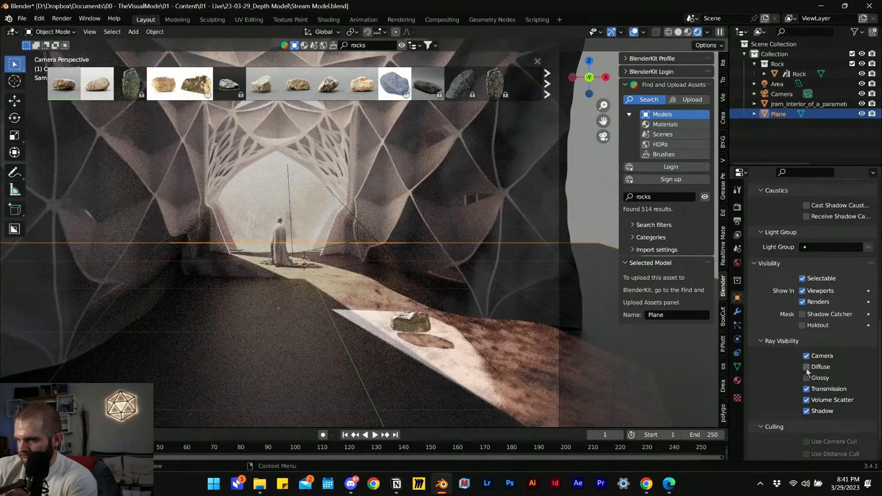
click(809, 389)
click(808, 400)
click(808, 411)
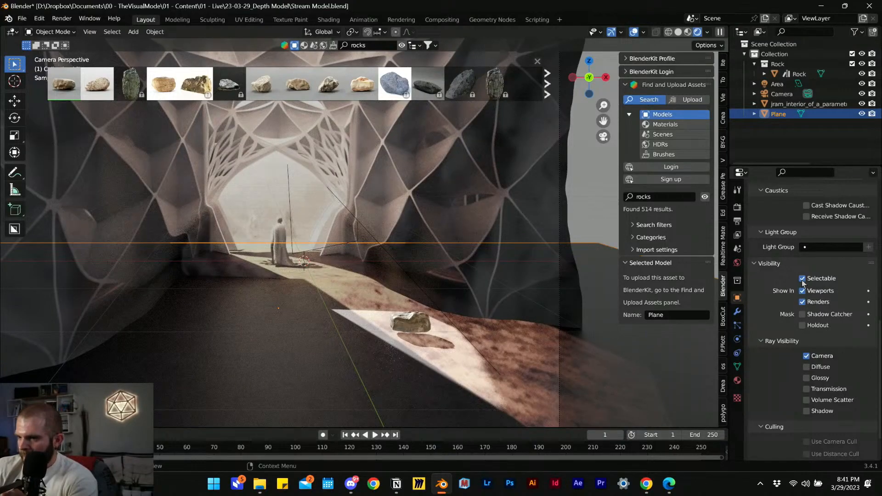
- Turn the floor plane's Diffuse and Glossy ray visibility back on
scroll(788, 328, down, 2)
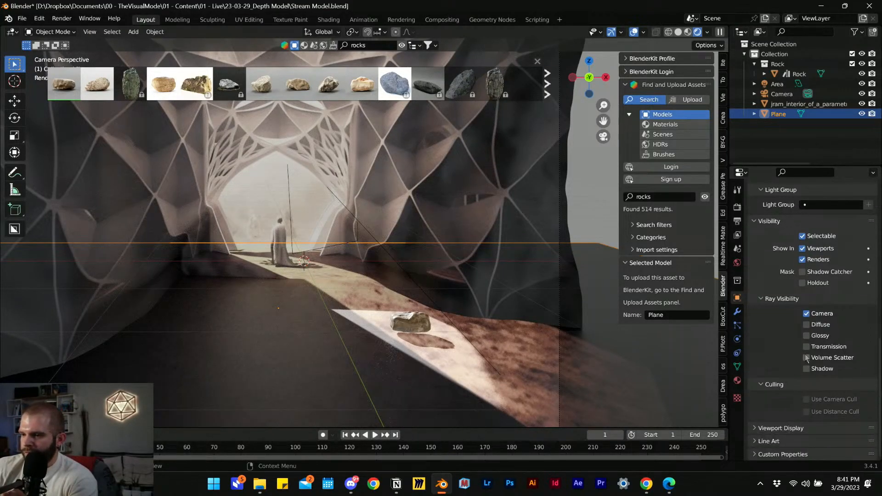
click(808, 325)
click(807, 336)
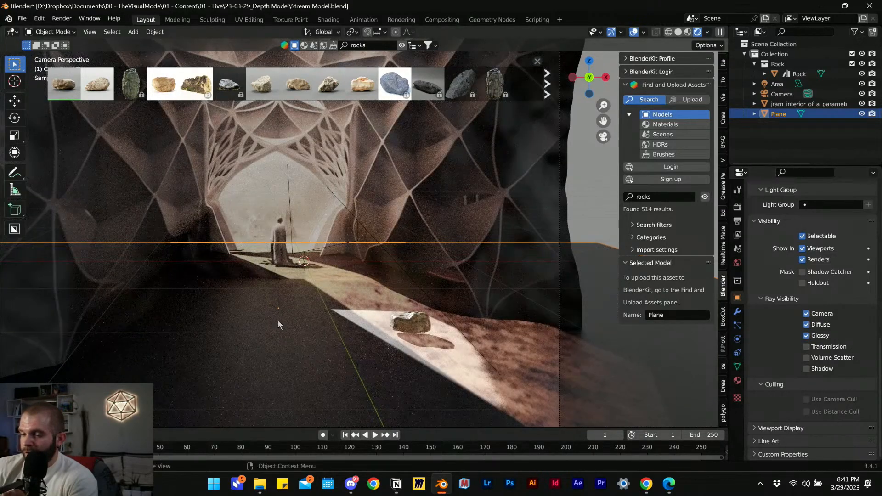
- Select the area light and examine its position relative to the pavilion mesh off-camera and through the camera
scroll(408, 334, up, 1)
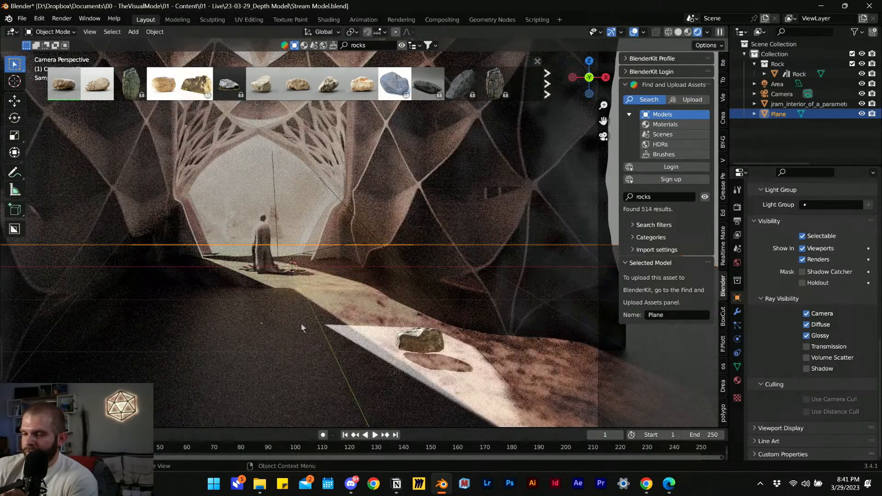
click(276, 213)
middle_drag(323, 255, 394, 307)
click(405, 307)
click(424, 291)
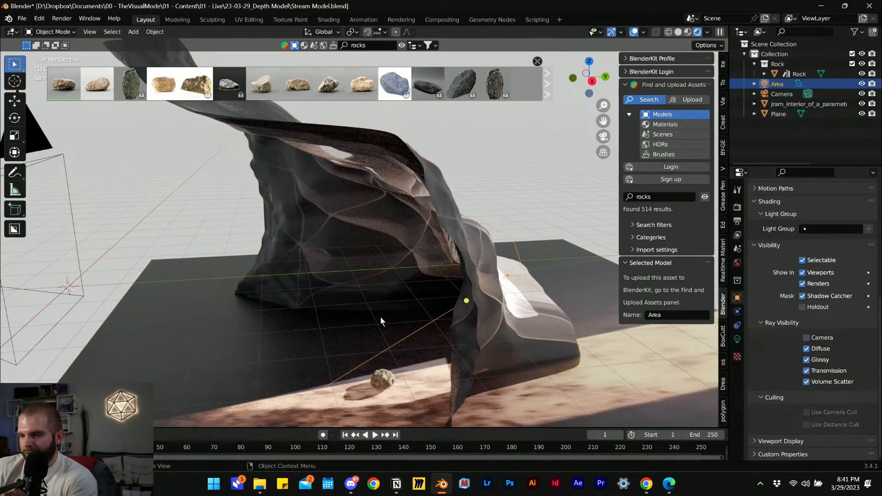
key(KP_0)
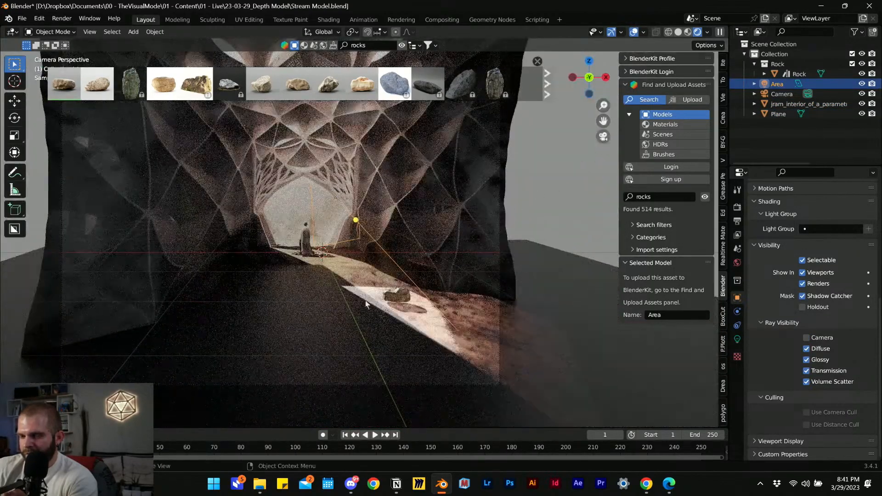
scroll(367, 285, up, 2)
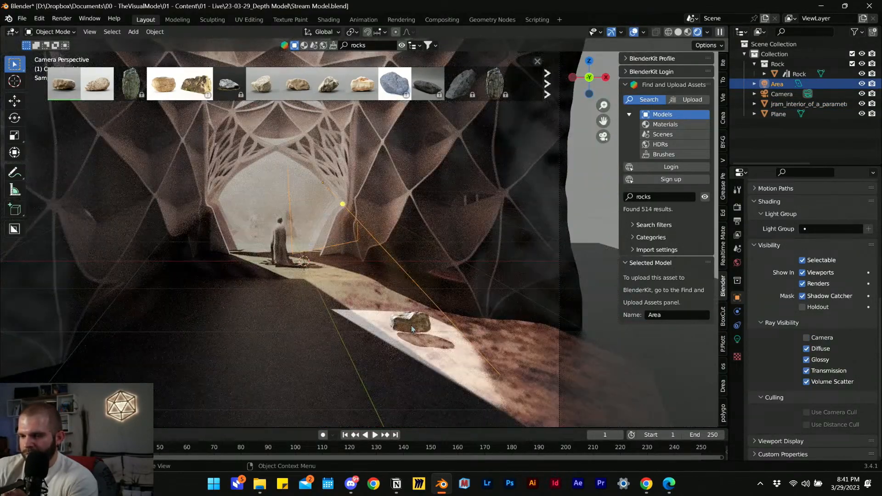
- Move the rock down about 0.08 m so it sits on the sunlit floor and meets its shadow
click(413, 328)
shift+middle_drag(433, 366, 391, 275)
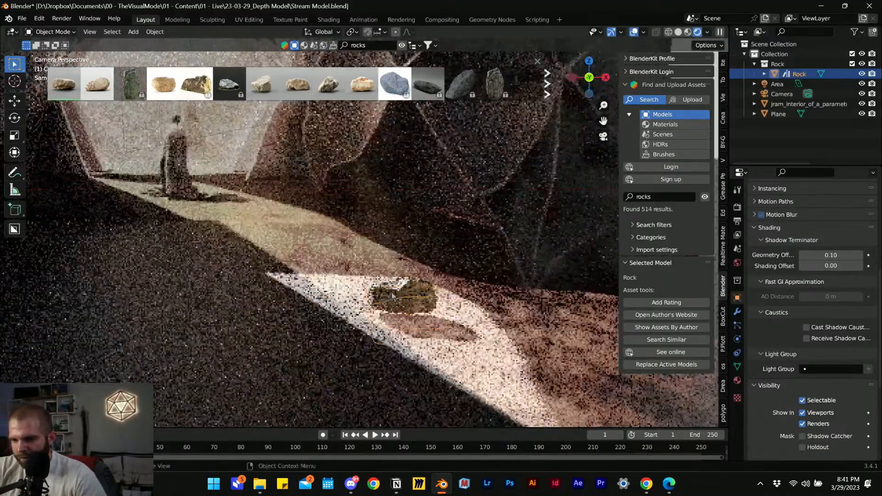
scroll(392, 275, up, 4)
shift+middle_drag(488, 356, 440, 291)
key(g)
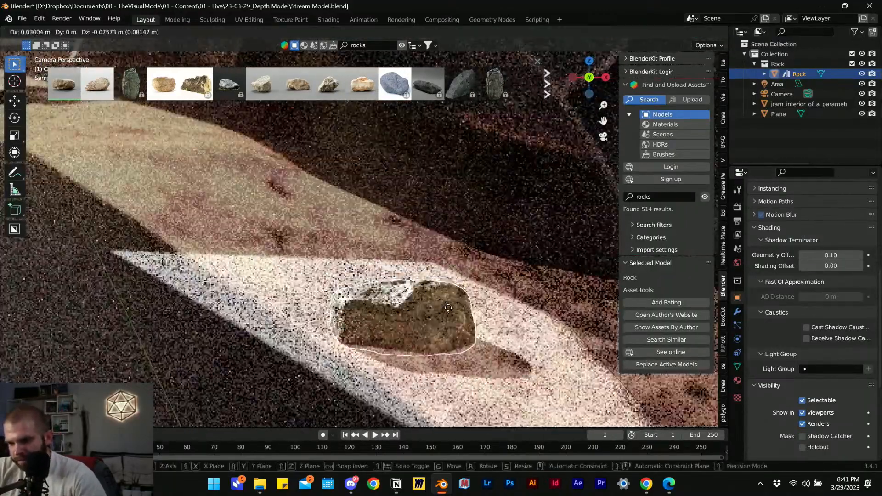
click(448, 309)
scroll(414, 276, down, 6)
- Set the area light's color by sampling the projected sunlight on the floor with the eyedropper
click(308, 191)
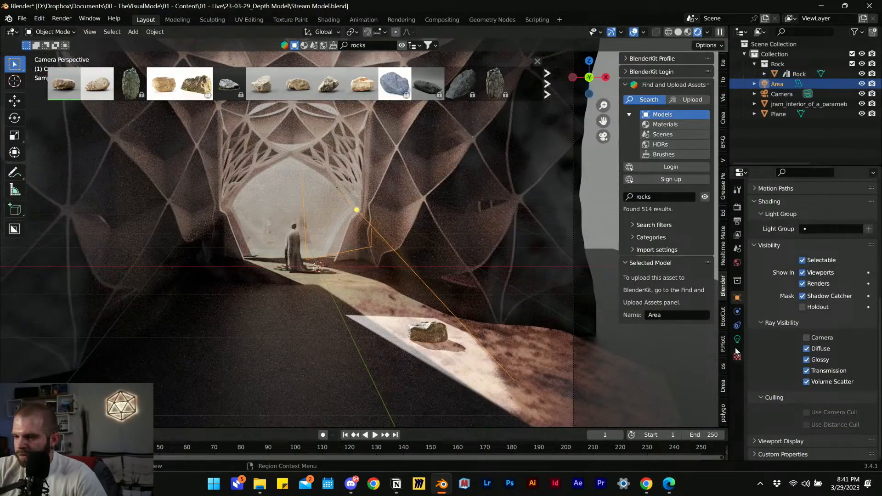
click(737, 339)
click(828, 264)
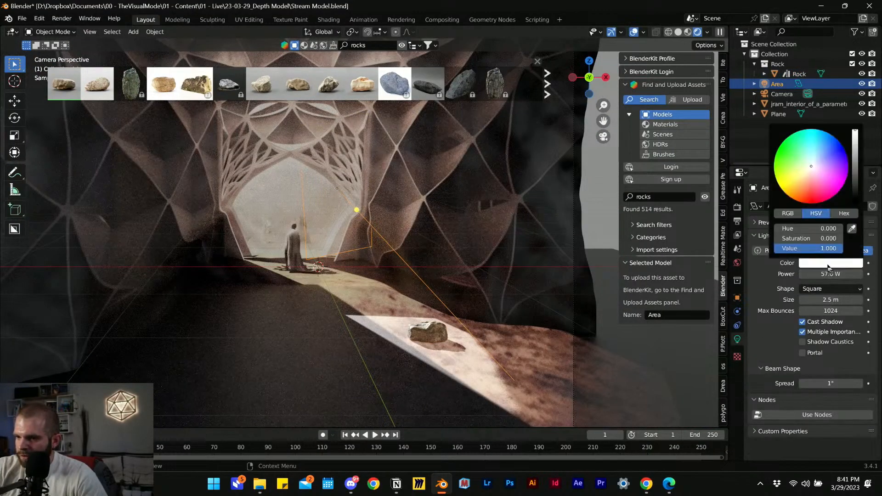
click(851, 229)
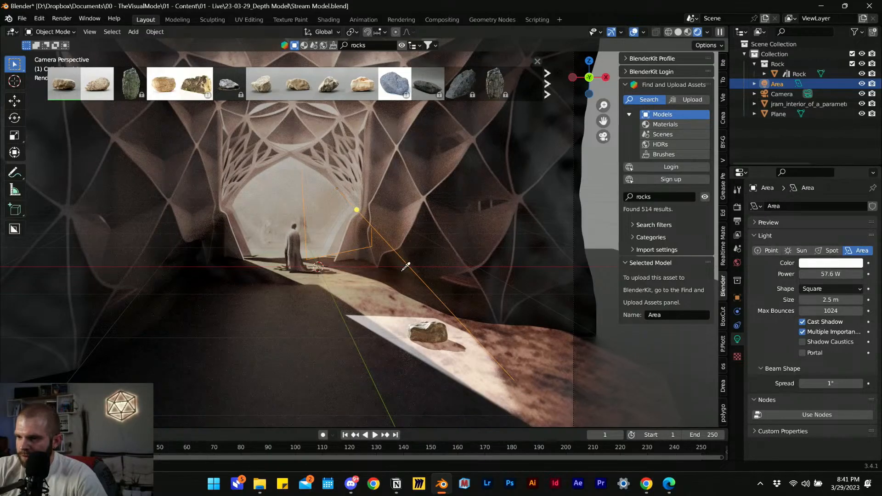
click(373, 291)
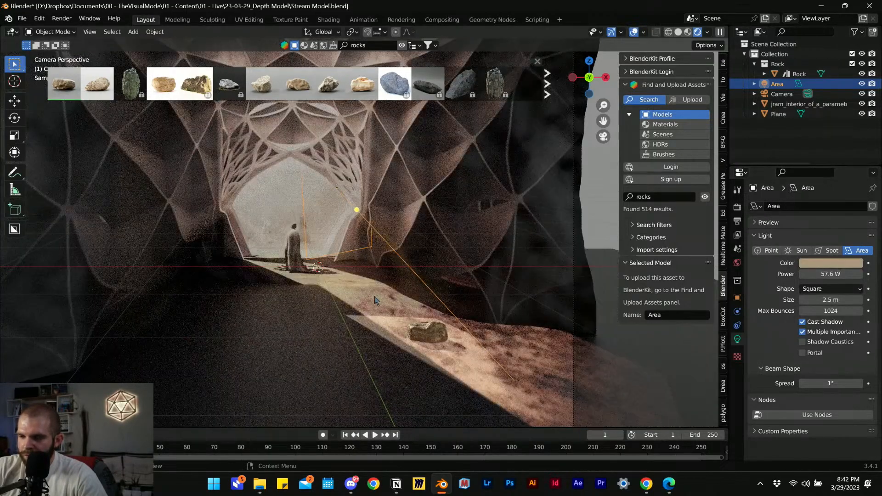
- Examine up close how the rock's shading and shadow blend with the projected sunlit floor
scroll(425, 309, up, 8)
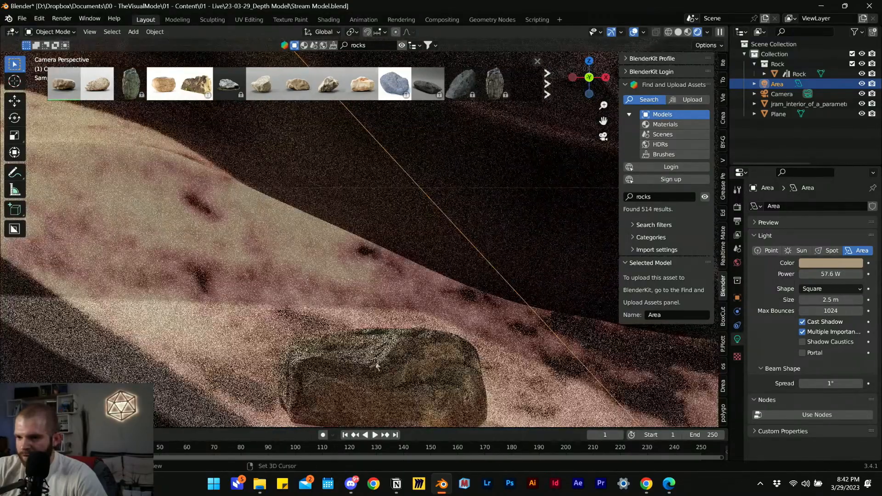
scroll(382, 366, down, 2)
shift+middle_drag(387, 368, 356, 303)
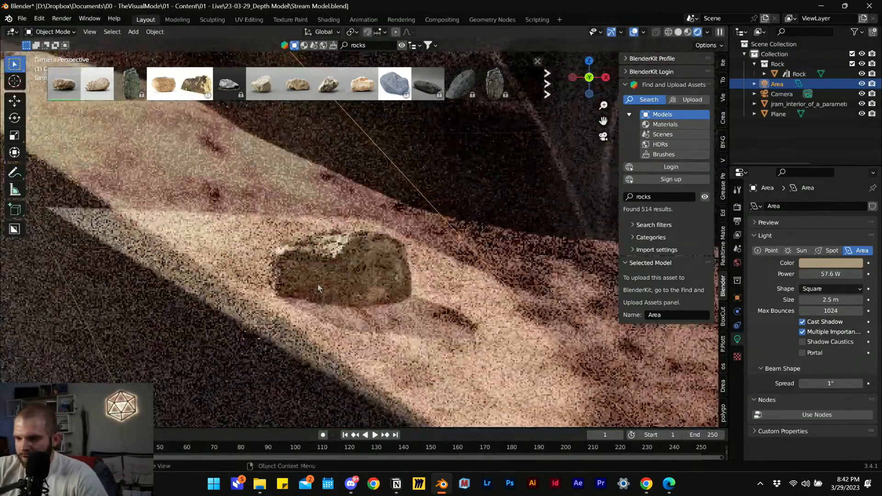
scroll(356, 303, up, 2)
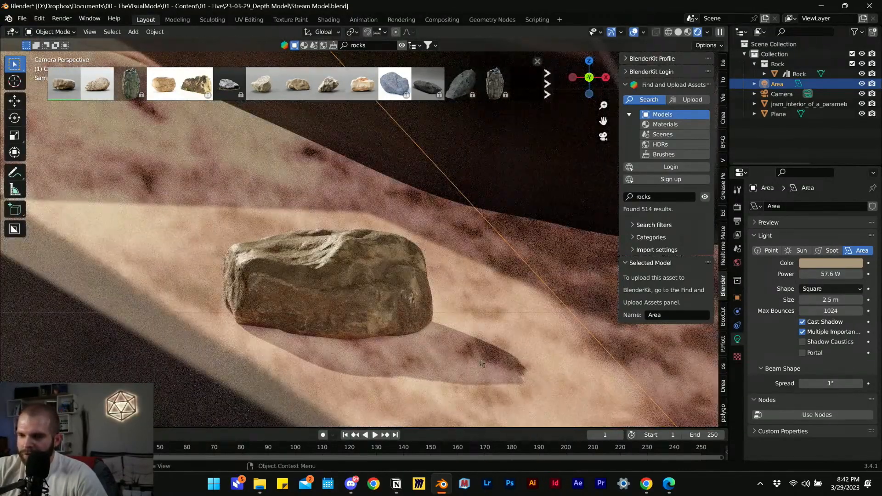
scroll(330, 312, down, 10)
shift+middle_drag(340, 281, 394, 335)
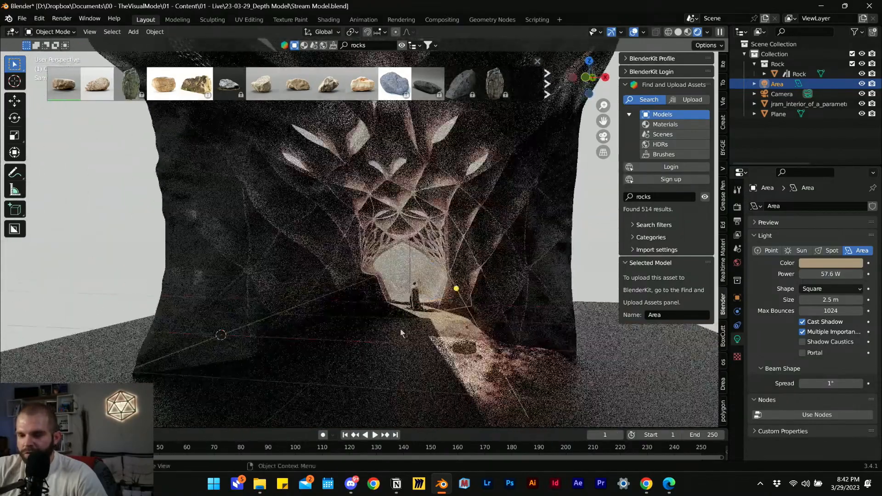
- Add a UV sphere and move it along the global Y axis into the pavilion
scroll(400, 329, up, 2)
scroll(398, 336, up, 2)
key(shift+a)
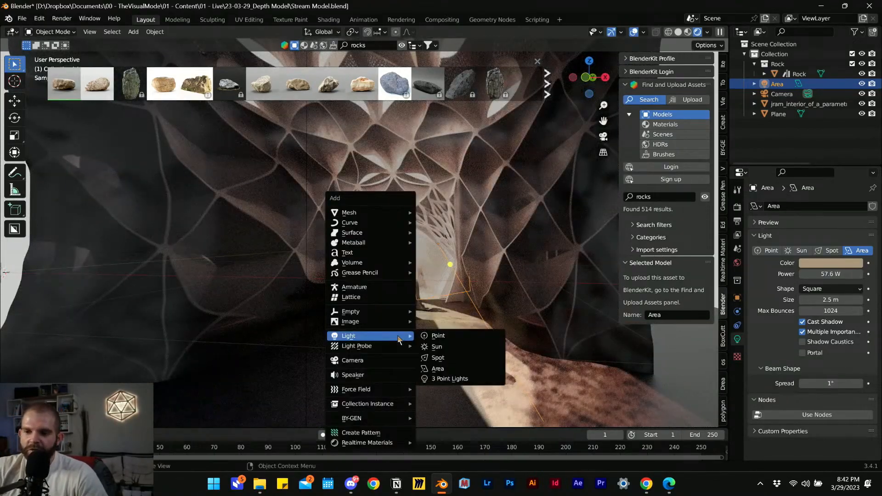
mouse_move(413, 216)
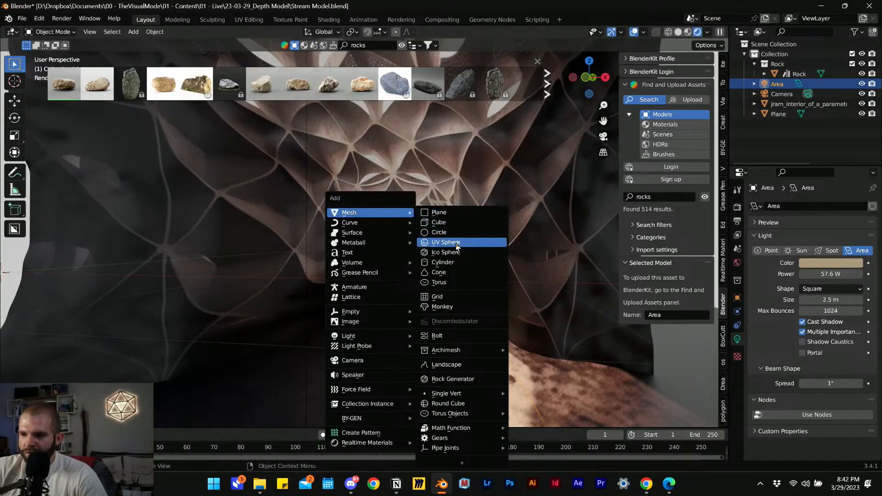
click(456, 242)
scroll(456, 247, down, 3)
key(g)
key(y)
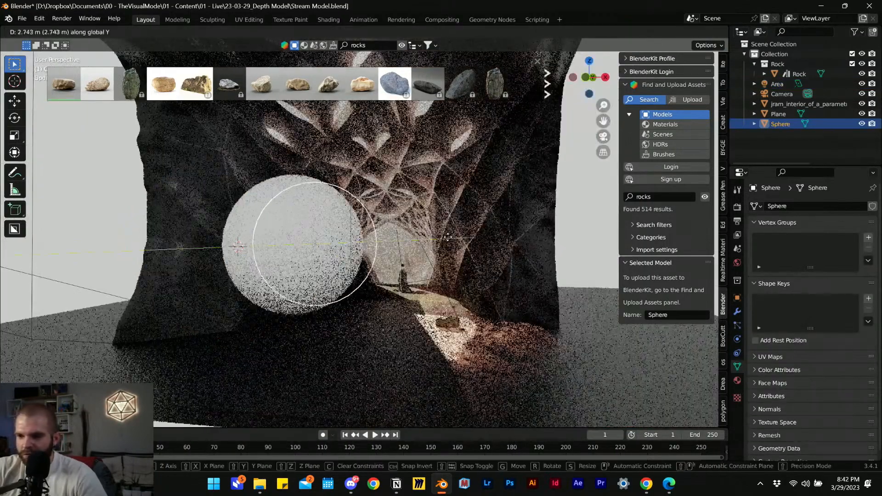
click(454, 232)
- Scale the sphere down in the camera view and place it above the standing figure in front of the opening
key(KP_0)
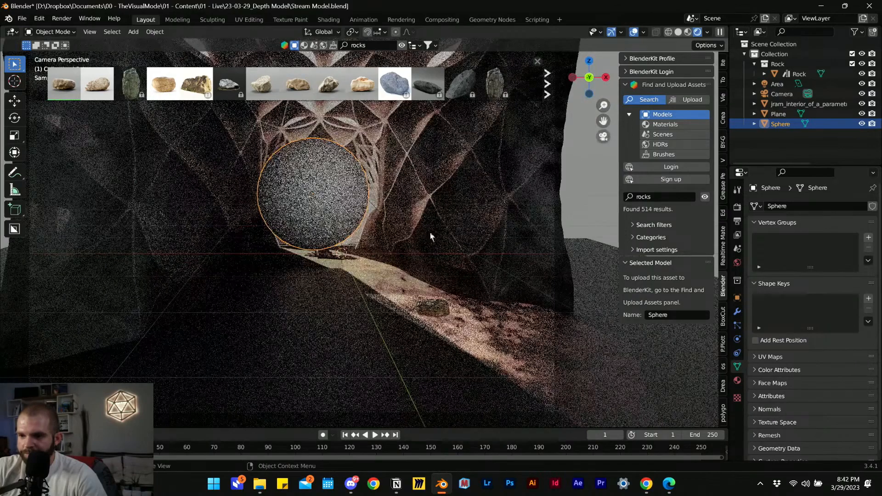
key(s)
click(355, 253)
key(g)
click(378, 262)
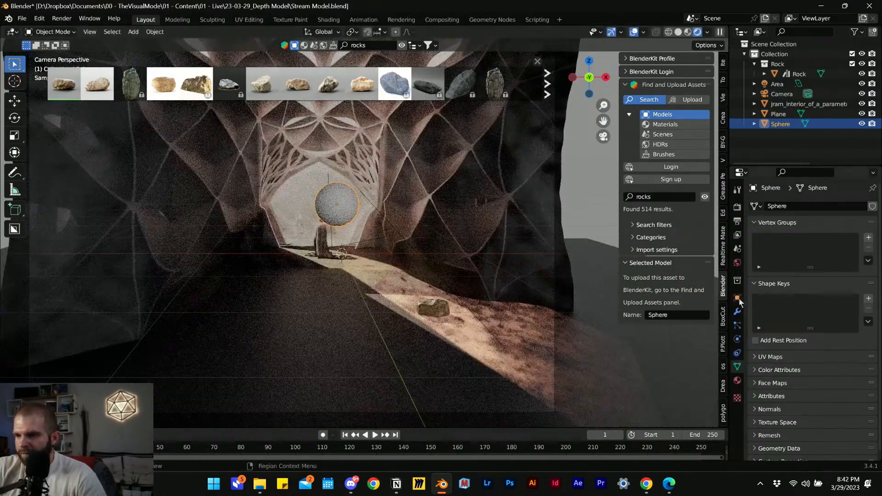
- Give the sphere a new mirror-like material with Metallic 1.000 and Roughness 0
click(737, 381)
click(780, 249)
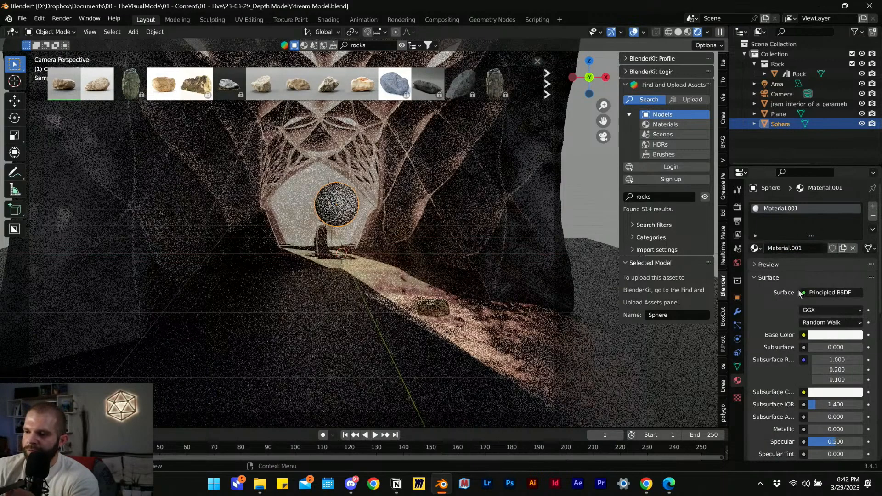
scroll(787, 358, down, 5)
drag(825, 282, 855, 282)
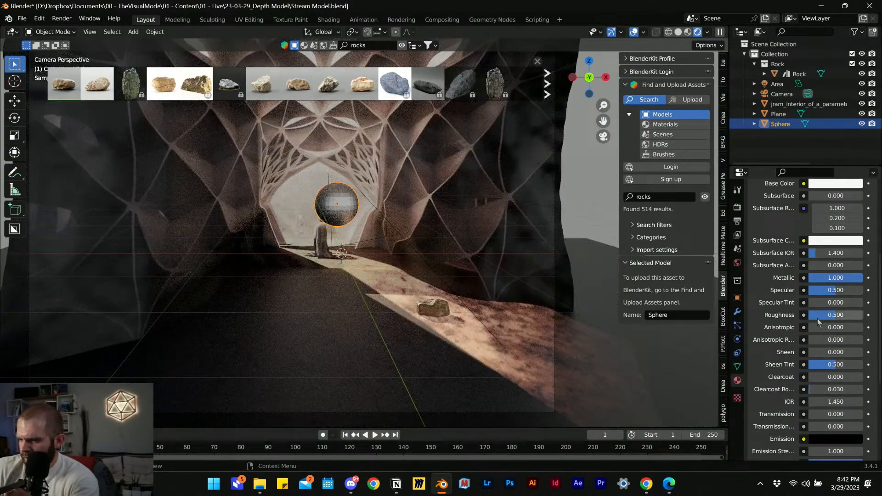
drag(835, 314, 811, 315)
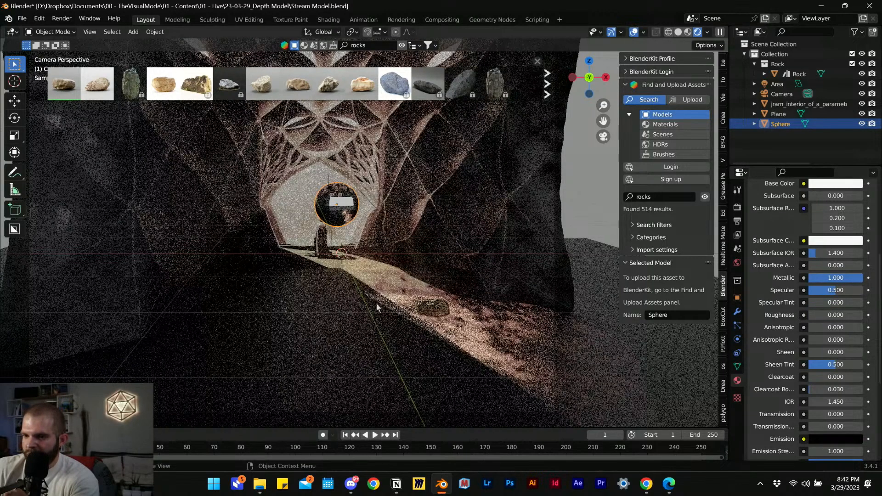
- Add a Subdivision Surface modifier to the sphere with viewport level 3 and render level 5
click(737, 311)
click(786, 206)
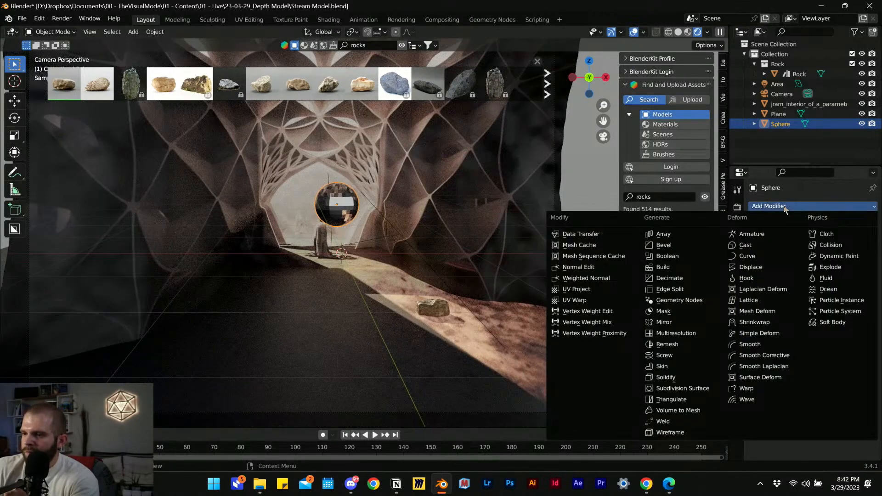
click(694, 389)
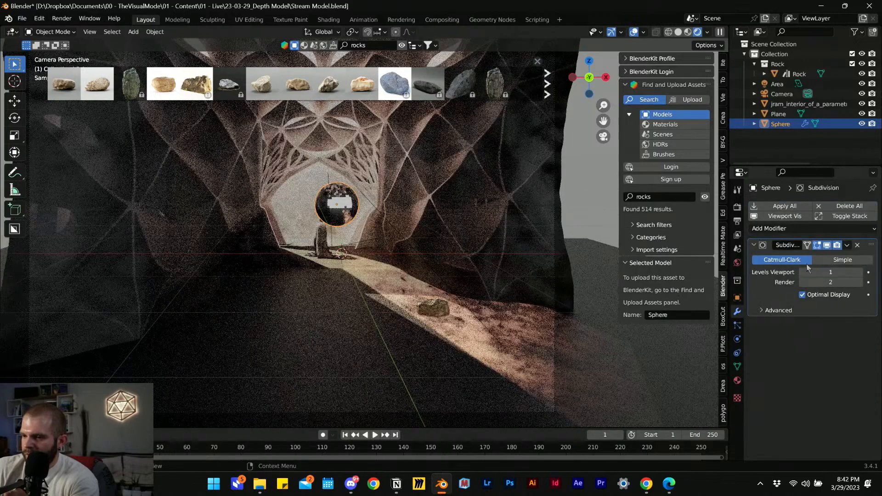
click(859, 273)
click(859, 272)
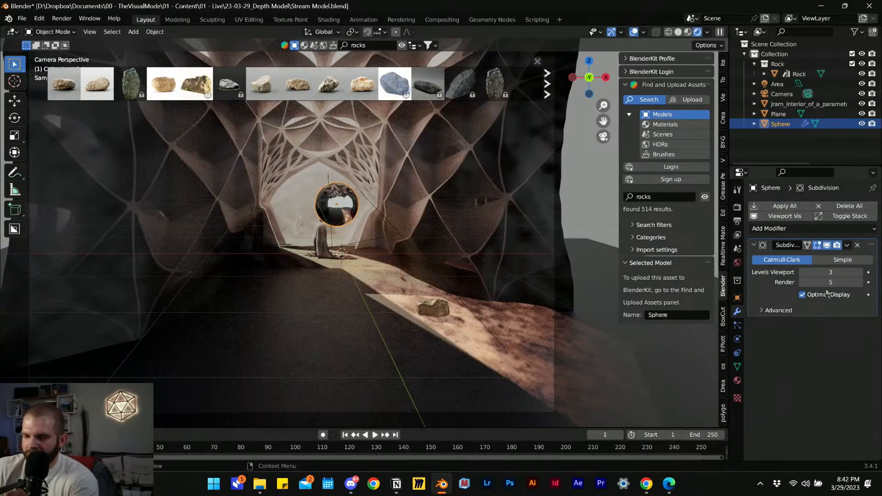
- Lower the sphere along Z from the bright opening to the floor in front of the robed figure
scroll(313, 204, up, 5)
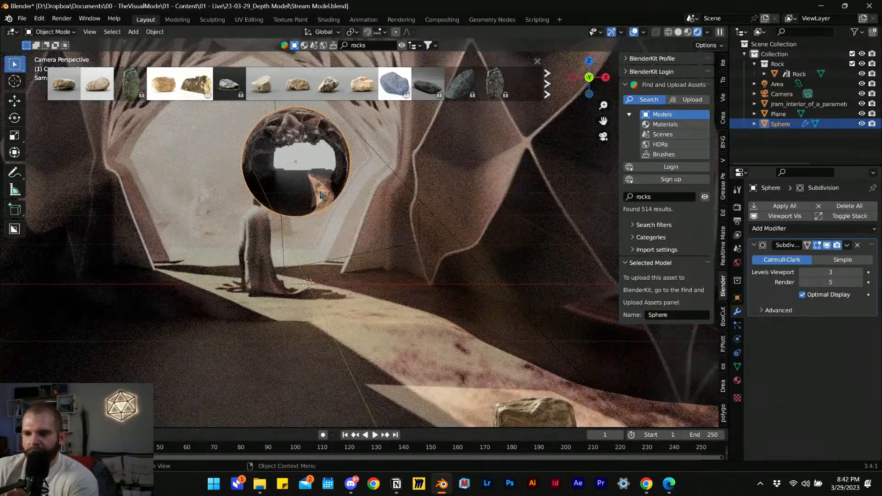
key(g)
click(309, 161)
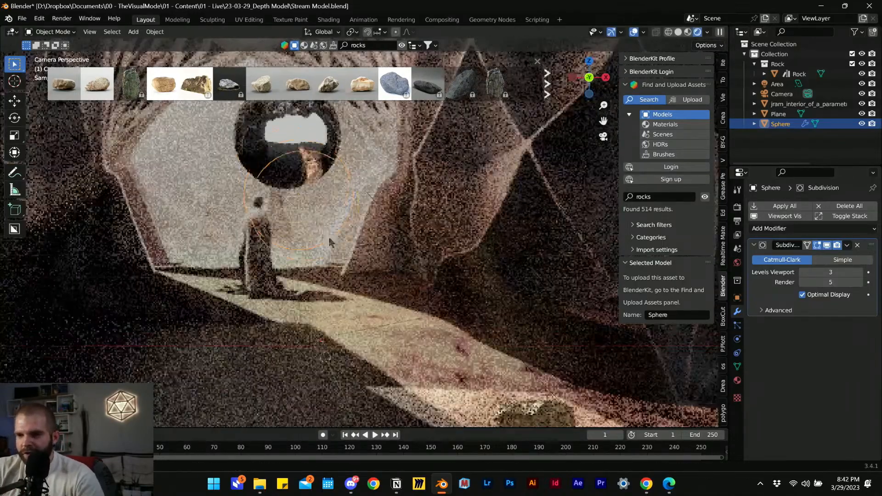
shift+middle_drag(307, 138, 342, 247)
scroll(342, 247, up, 4)
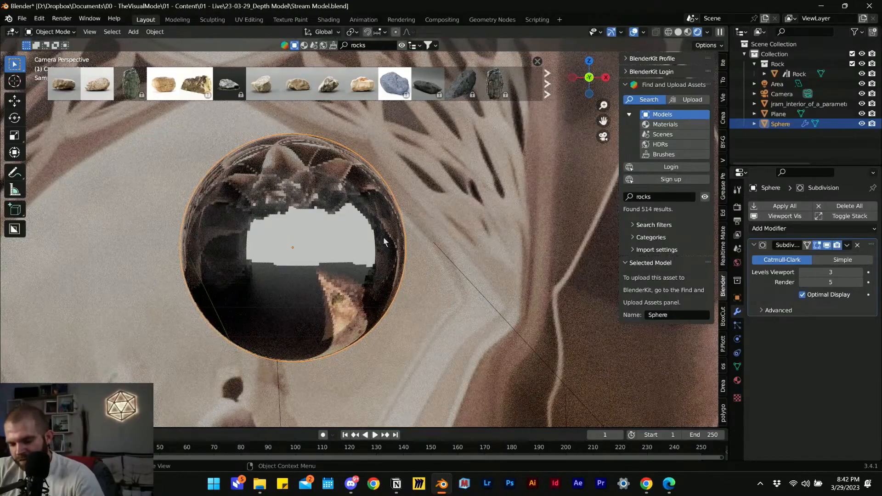
scroll(384, 237, down, 6)
key(g)
key(z)
click(401, 363)
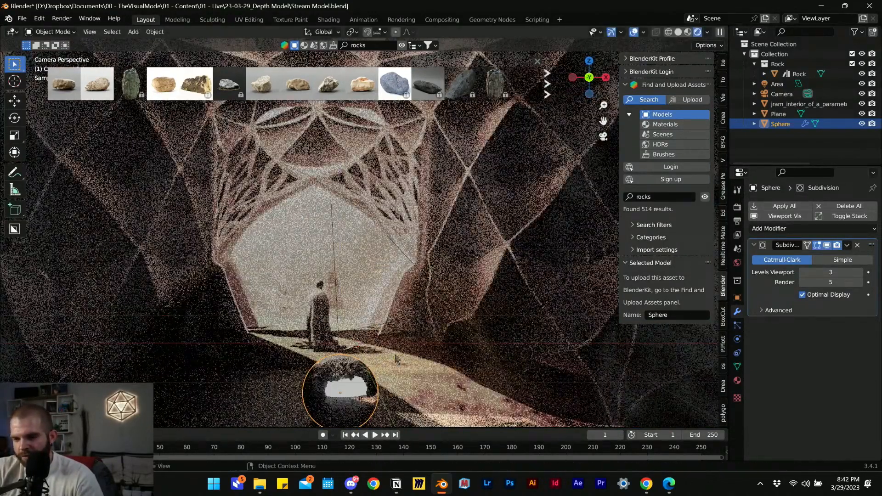
- Push the sphere back along Y until it overlaps the base of the robed figure in the camera view
key(g)
key(z)
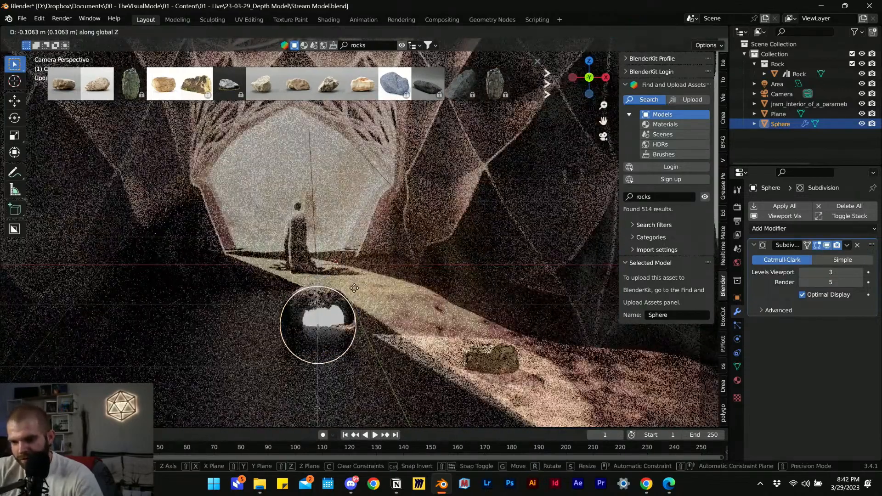
key(y)
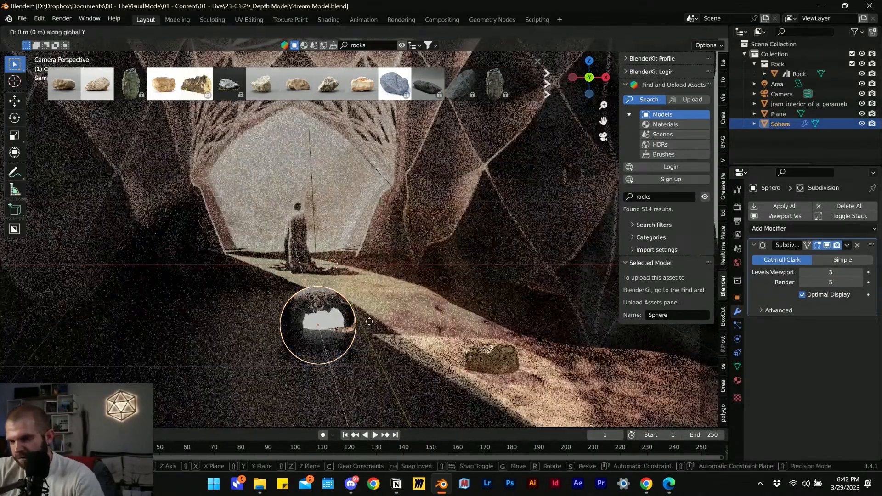
click(387, 399)
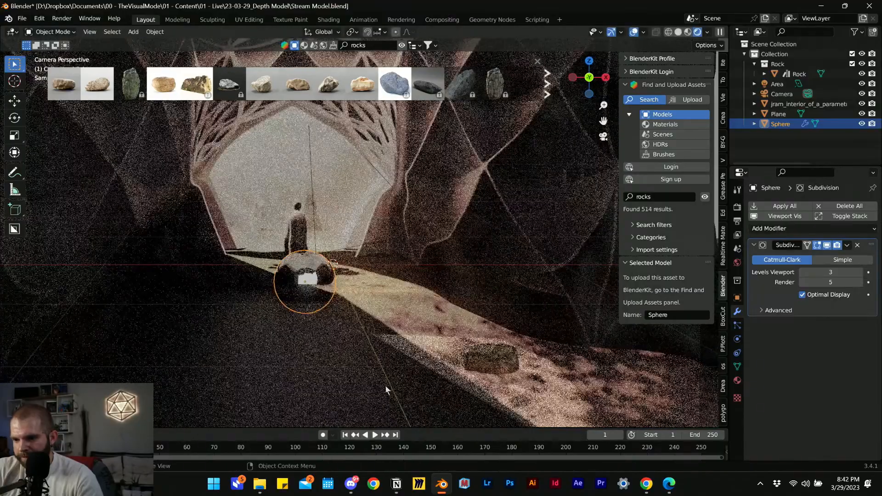
- Move the sphere along X to the right of the figure, near the base of the right wall
key(g)
key(y)
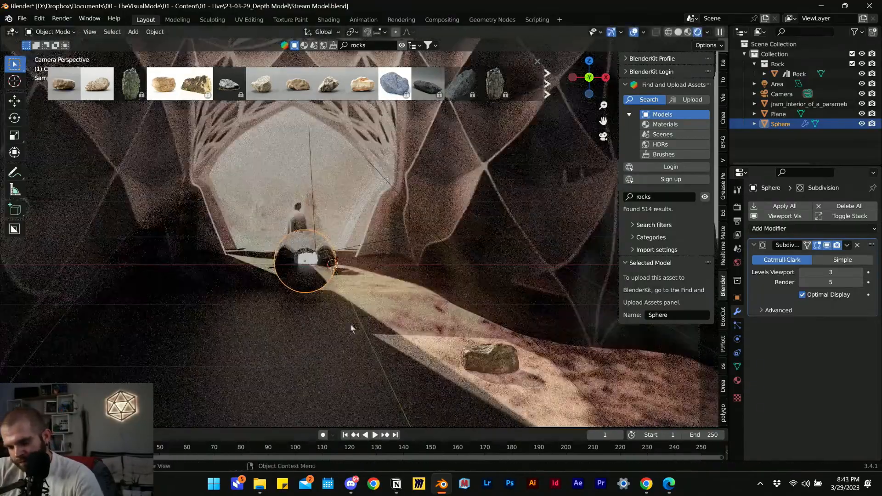
key(x)
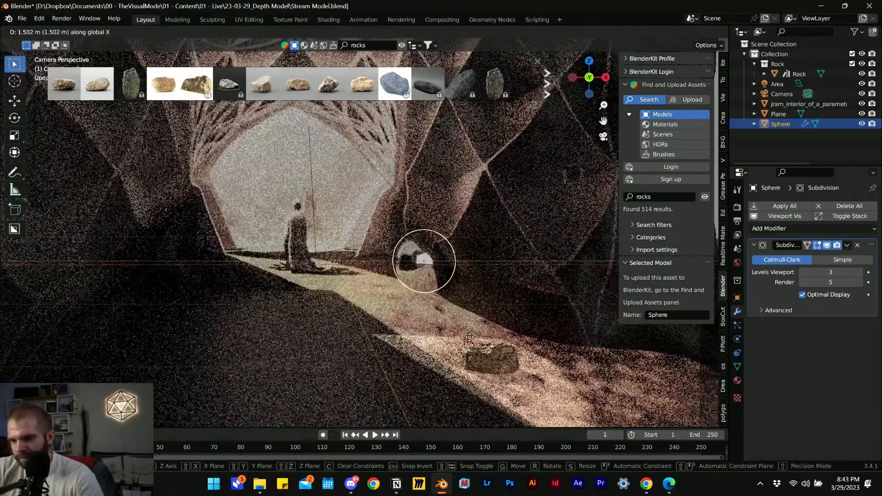
click(433, 278)
- Bring the sphere forward along Y toward the camera, onto the strip of light
middle_drag(433, 279, 460, 324)
scroll(388, 302, up, 4)
middle_drag(388, 302, 350, 275)
scroll(321, 289, up, 2)
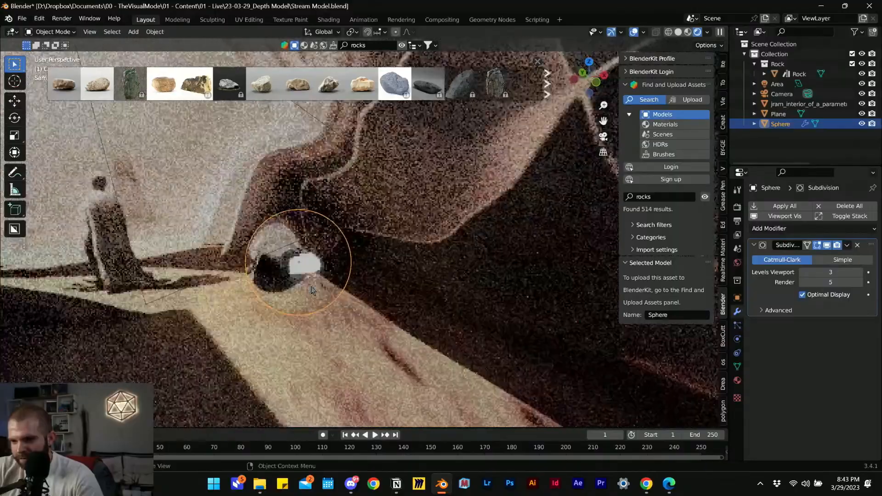
key(g)
key(y)
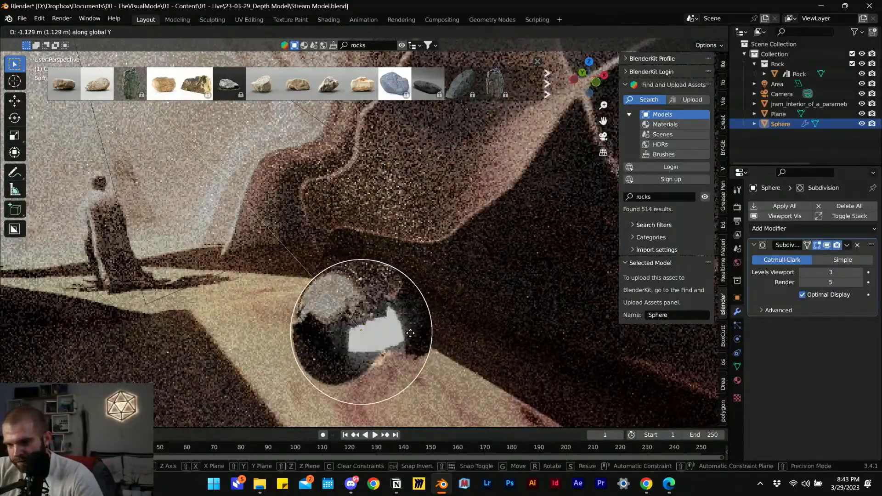
click(384, 335)
- Check how the sphere sits on the floor and against the wall from several angles, and return to the camera view
middle_drag(384, 335, 284, 261)
scroll(351, 314, down, 4)
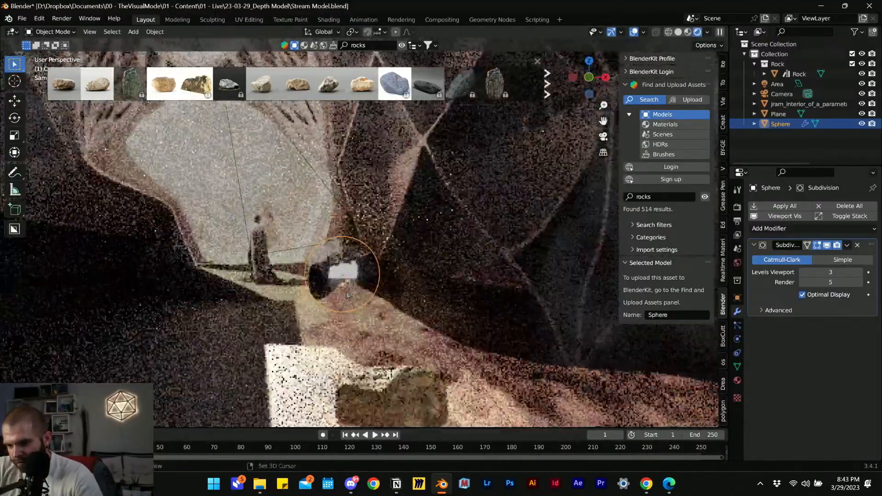
scroll(340, 307, up, 3)
shift+middle_drag(363, 331, 440, 346)
scroll(440, 347, down, 7)
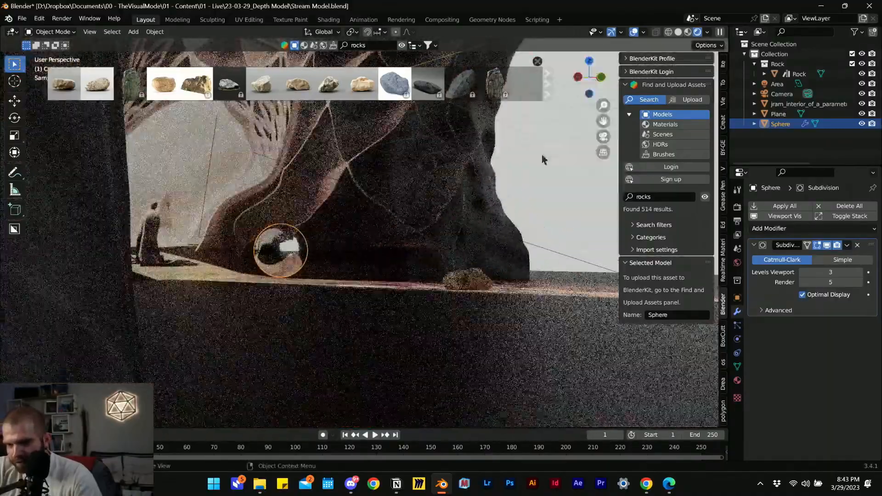
click(603, 136)
scroll(425, 263, down, 6)
scroll(404, 267, up, 5)
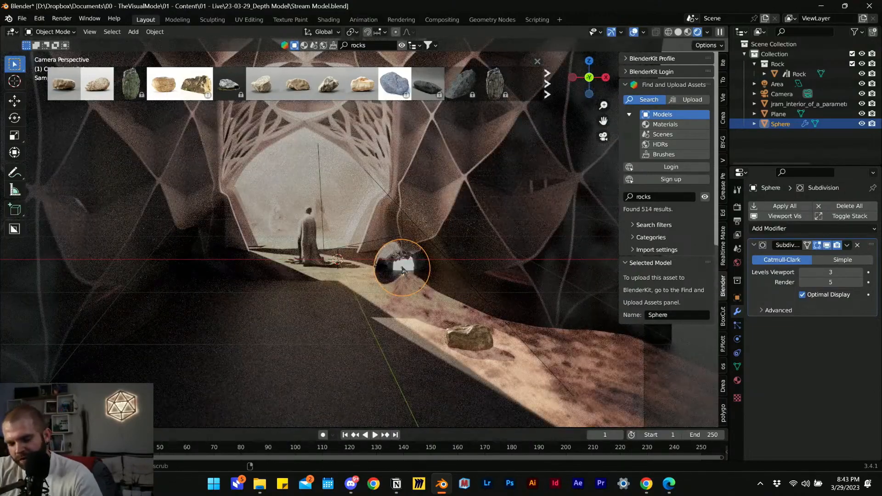
- Duplicate the sphere along X and place the copy at the base of the left wall
key(shift+d)
key(x)
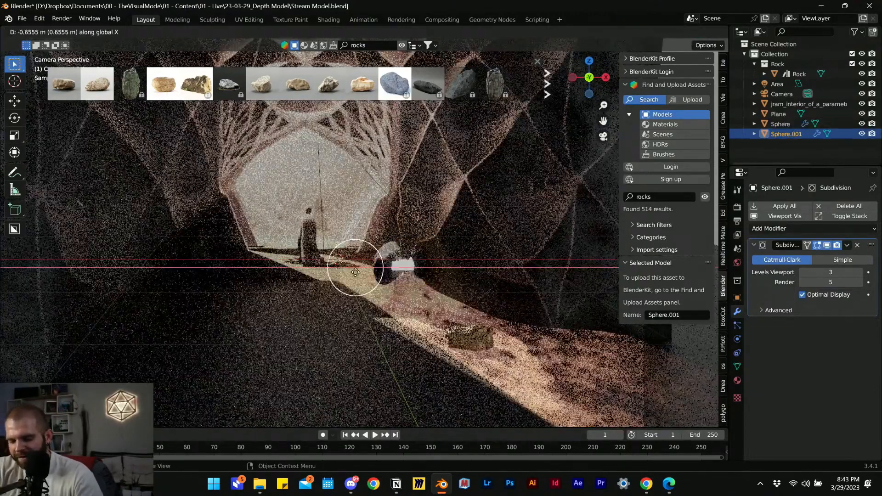
click(180, 352)
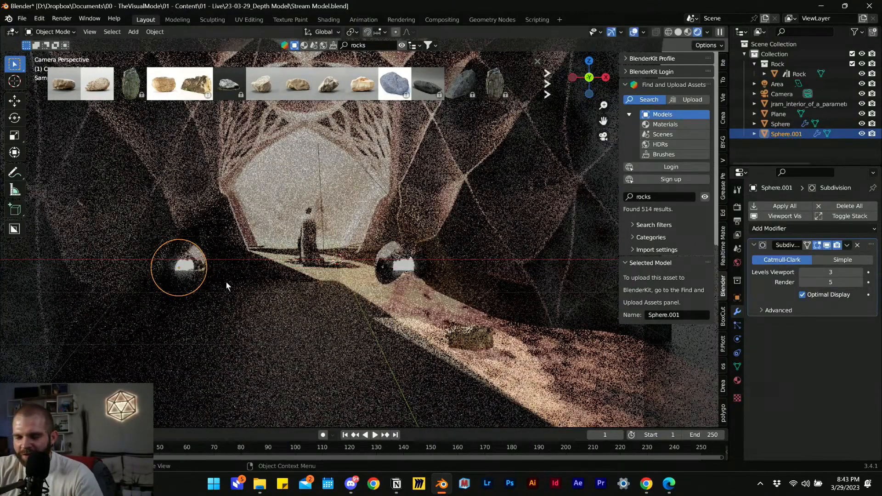
click(290, 215)
click(407, 266)
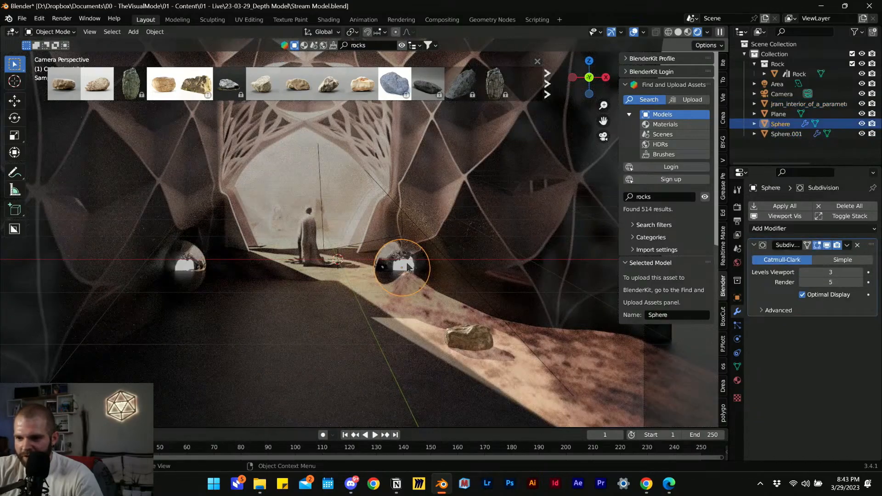
key(g)
key(z)
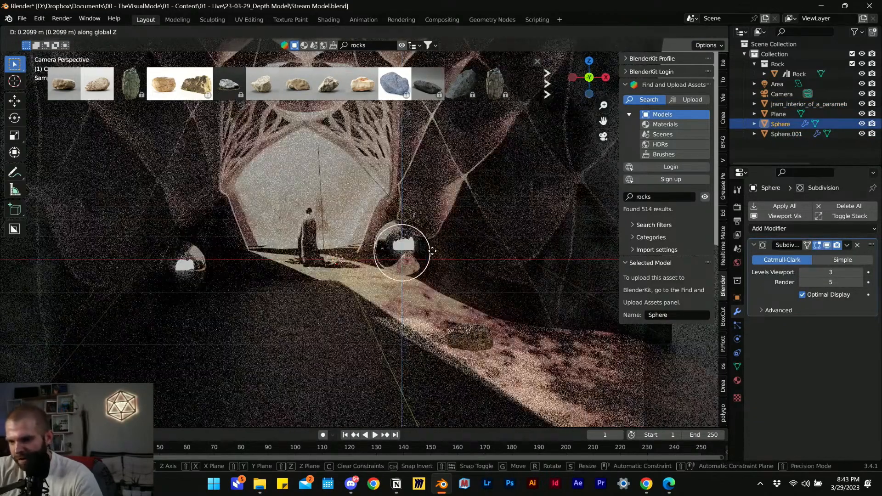
click(437, 269)
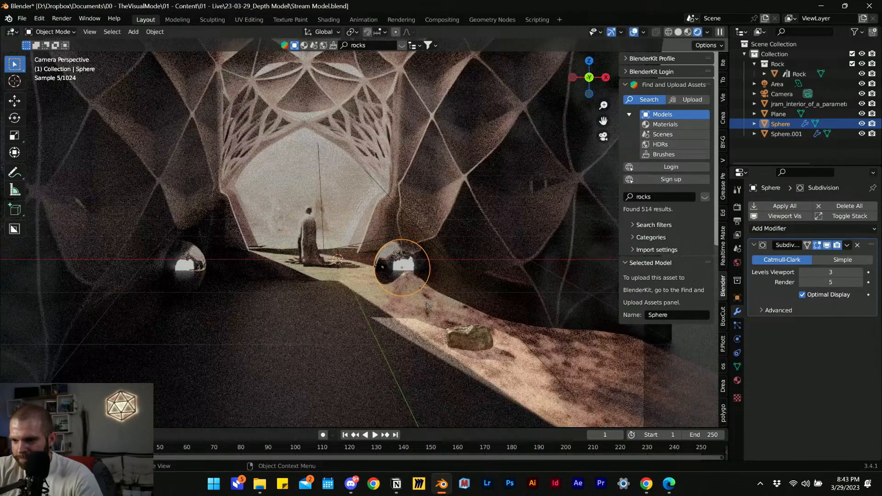
- Save the file and apply the Displace modifier on the parametric interior mesh
click(182, 276)
scroll(337, 307, down, 5)
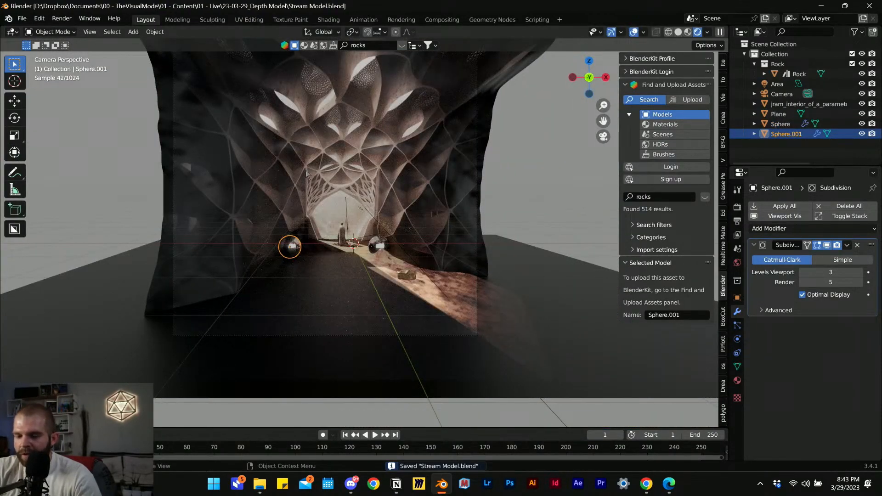
click(320, 188)
middle_drag(465, 267, 382, 249)
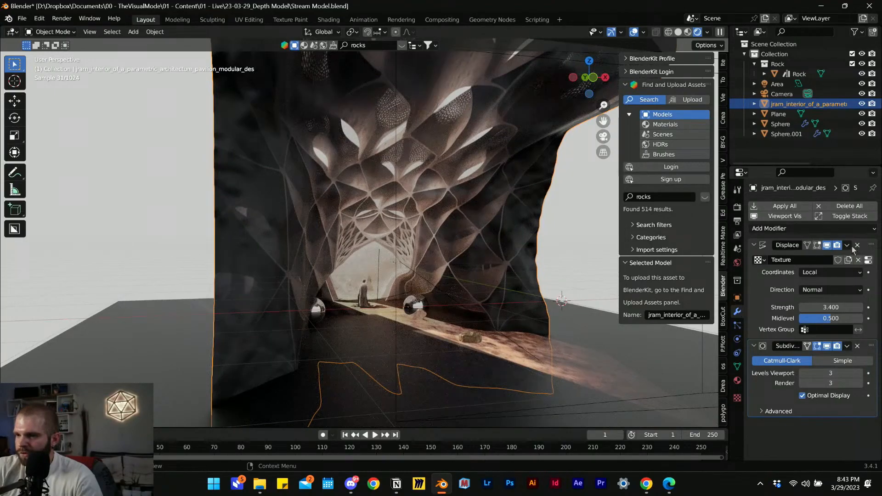
click(847, 246)
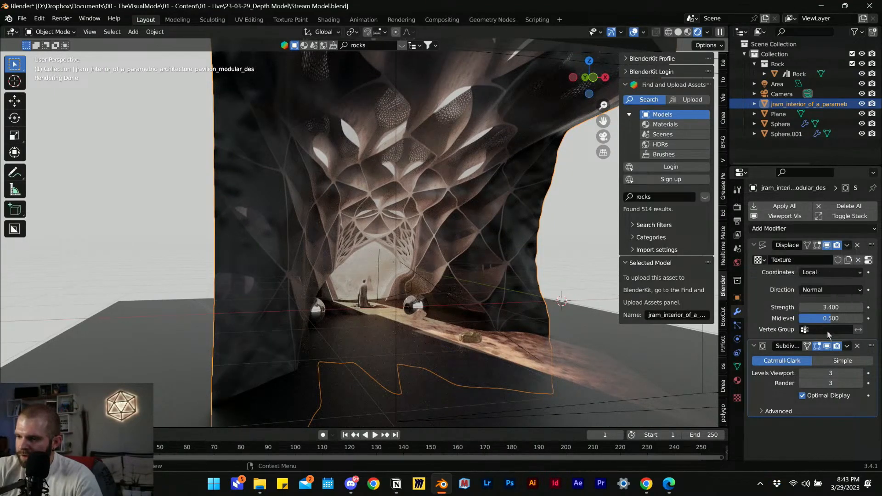
click(847, 246)
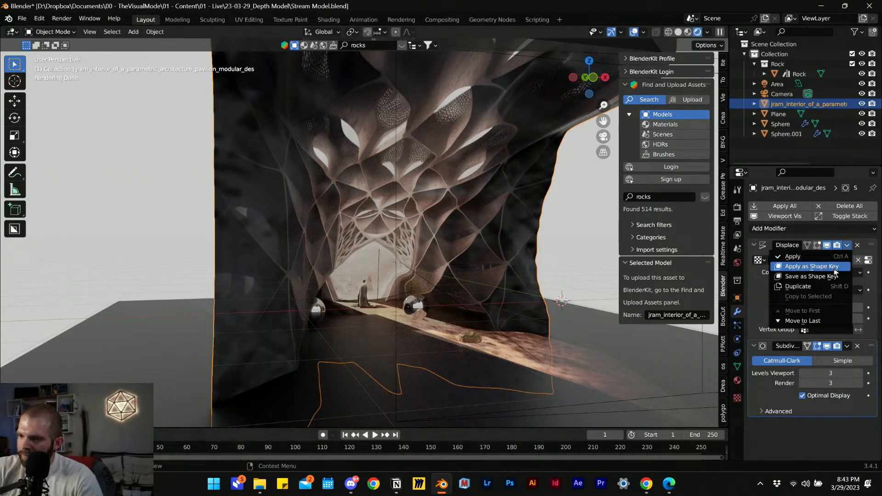
click(813, 258)
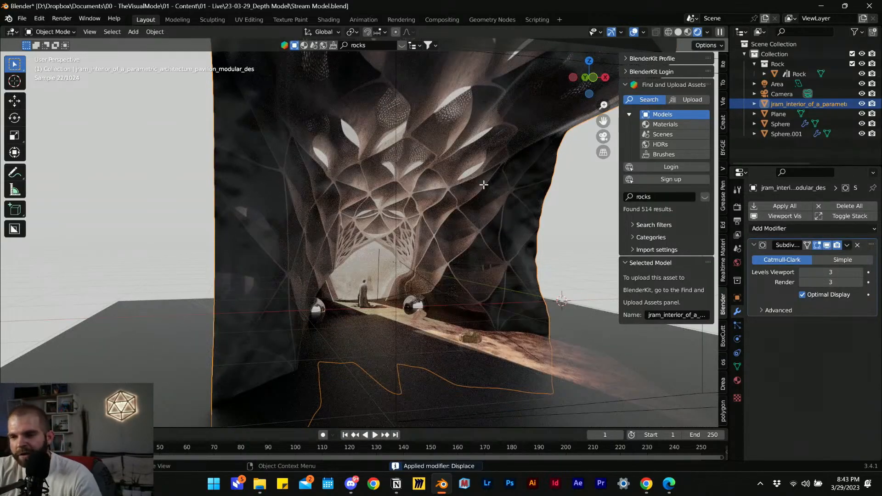
- Inspect the interior mesh's wireframe in Edit Mode and return to Object Mode
key(Tab)
middle_drag(483, 184, 278, 88)
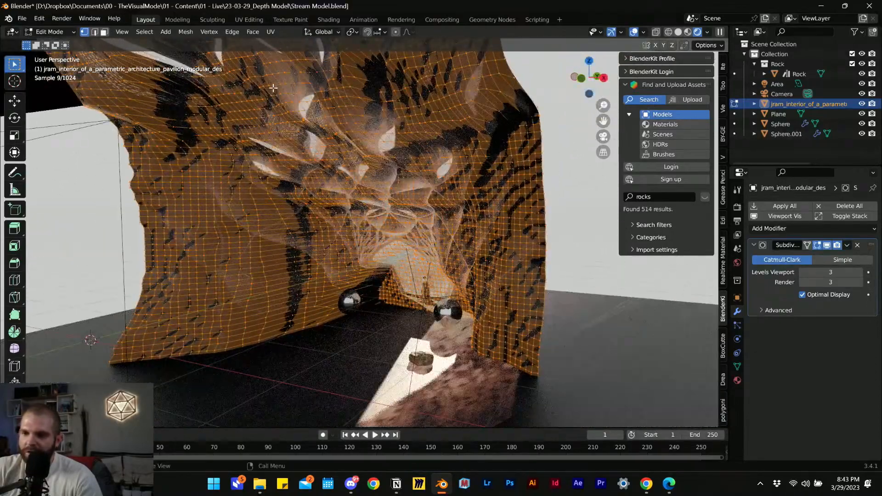
key(Tab)
- Switch to the Sculpting workspace with Material Preview shading and frame the right wall of the interior
click(207, 23)
mouse_move(398, 252)
middle_down()
mouse_move(473, 231)
mouse_move(425, 217)
middle_up()
key(z)
click(446, 181)
mouse_move(449, 325)
middle_down()
mouse_move(463, 276)
mouse_move(386, 296)
mouse_move(354, 267)
middle_up()
scroll(354, 267, up, 4)
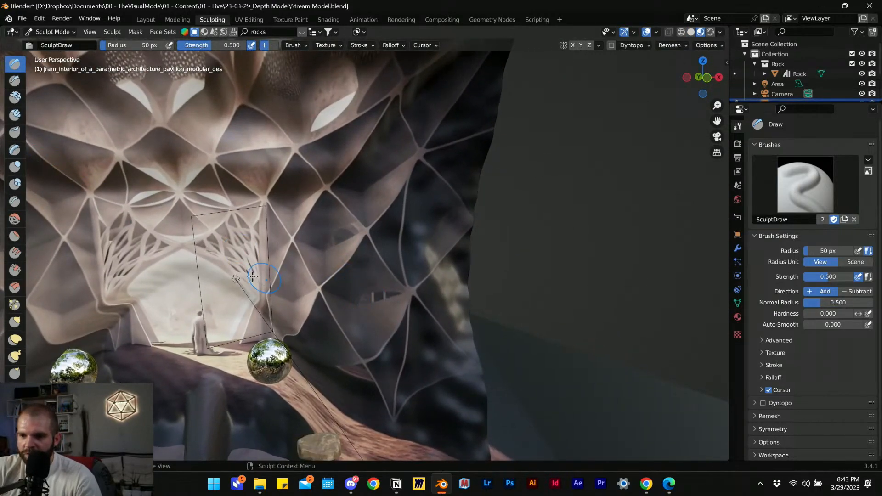
- Choose the Inflate/Deflate sculpt brush and set its strength to 1.000 and radius to 69 px
click(14, 166)
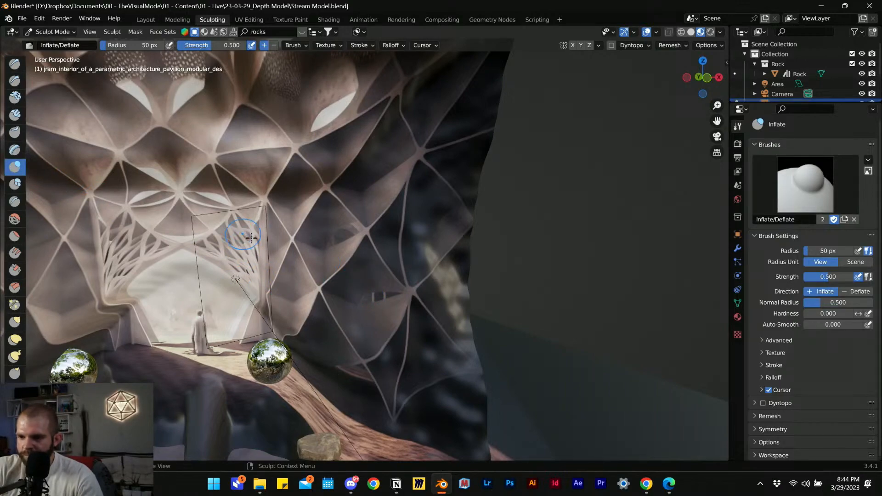
key(shift+f)
click(367, 294)
key(f)
click(376, 303)
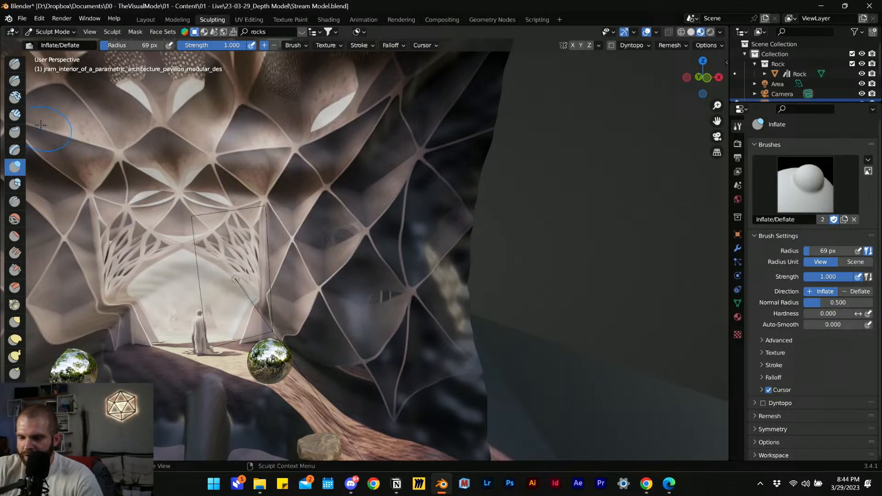
- With the Crease brush selected, examine both side walls of the interior and return to the Layout workspace
click(15, 201)
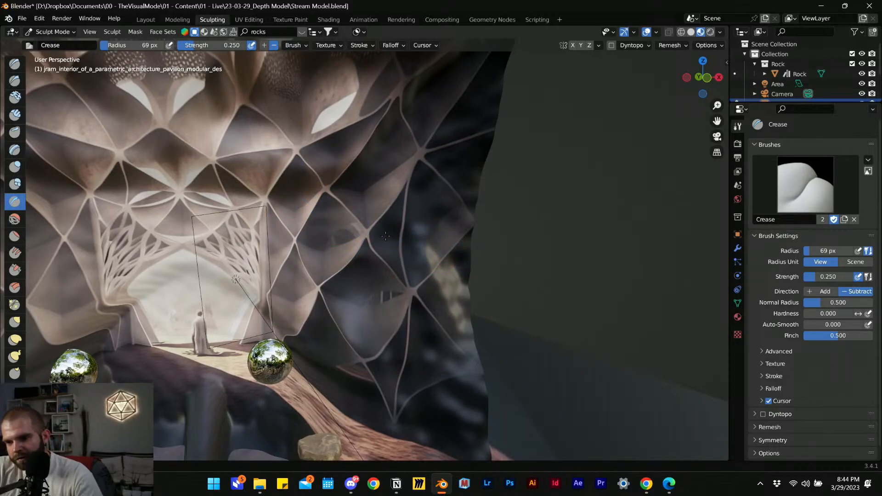
middle_drag(306, 191, 282, 190)
middle_drag(520, 227, 399, 222)
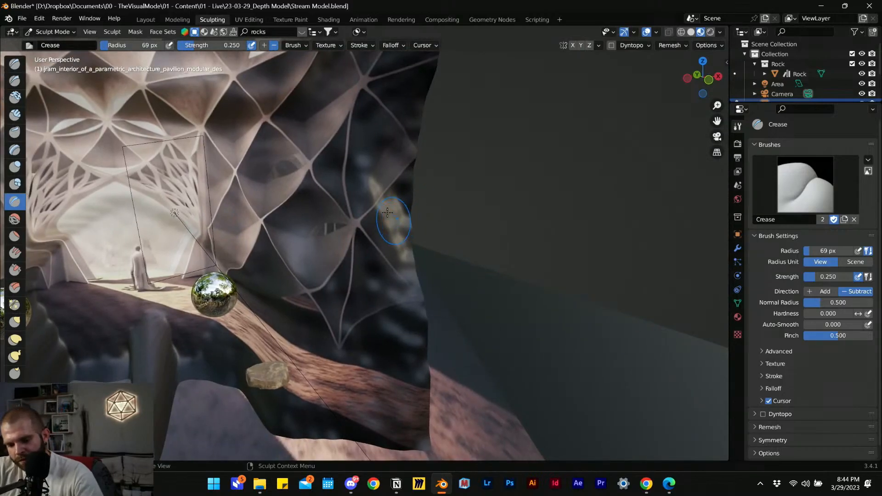
middle_drag(335, 229, 236, 246)
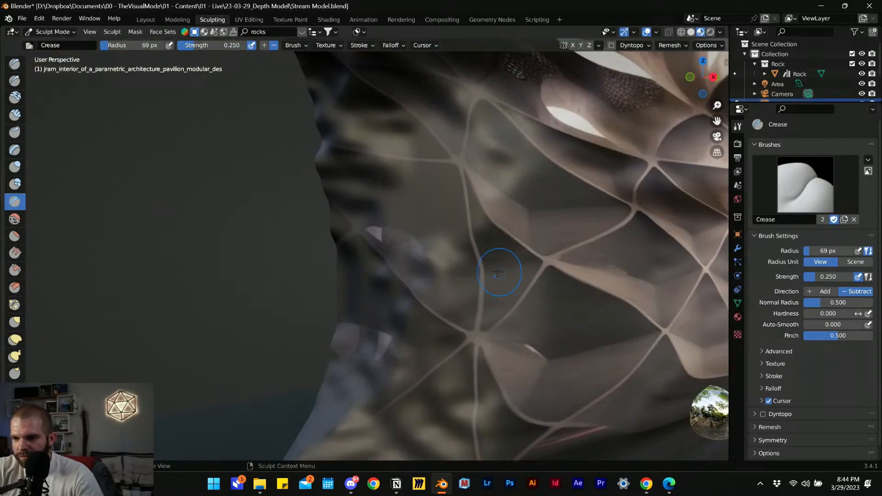
scroll(500, 272, down, 3)
click(152, 20)
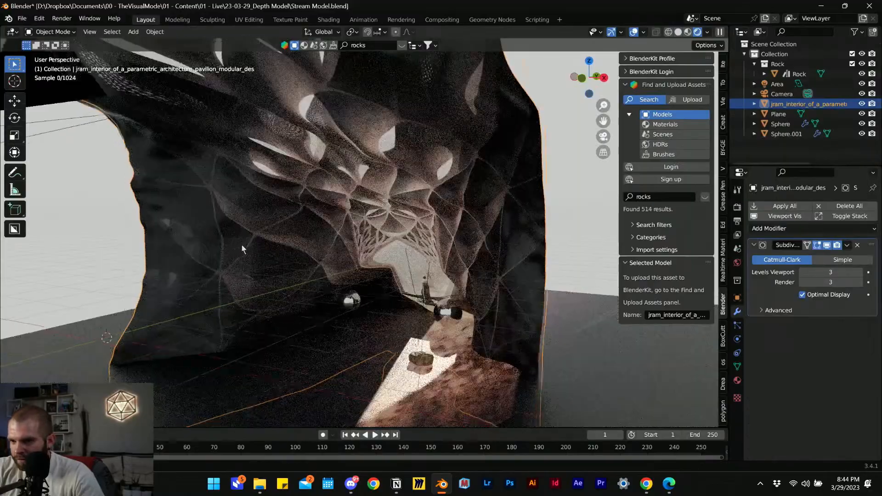
- Inspect the interior mesh's side wall up close in Solid and Material Preview shading
middle_drag(237, 245, 349, 243)
scroll(537, 241, up, 4)
mouse_move(537, 241)
middle_down()
mouse_move(298, 243)
mouse_move(324, 244)
middle_up()
key(z)
click(543, 248)
middle_drag(403, 246, 247, 229)
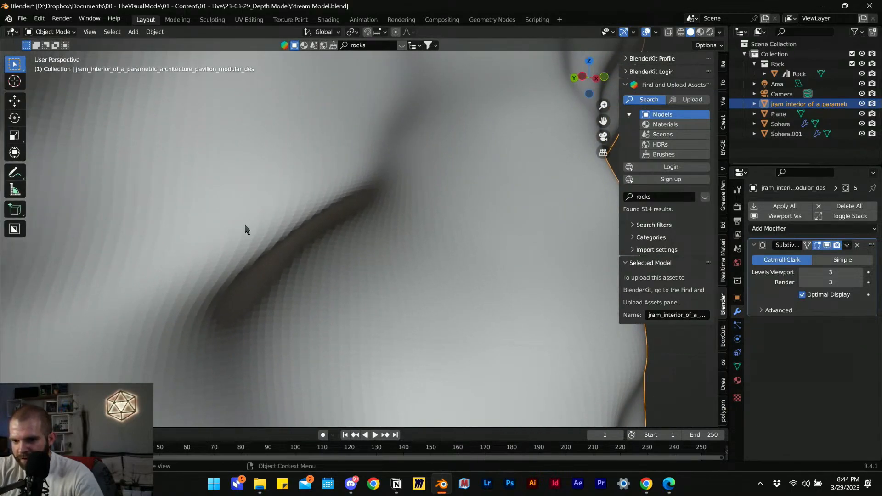
key(z)
click(332, 341)
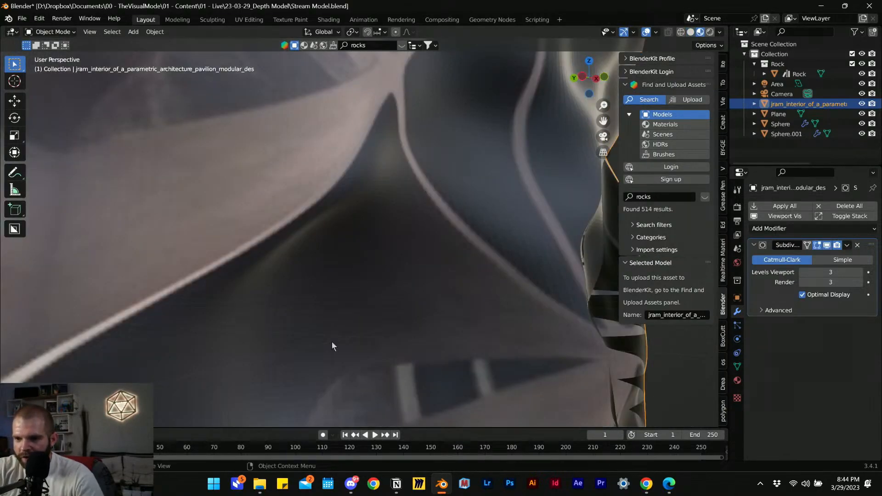
scroll(331, 276, down, 2)
mouse_move(329, 256)
middle_down()
mouse_move(347, 258)
mouse_move(257, 256)
middle_up()
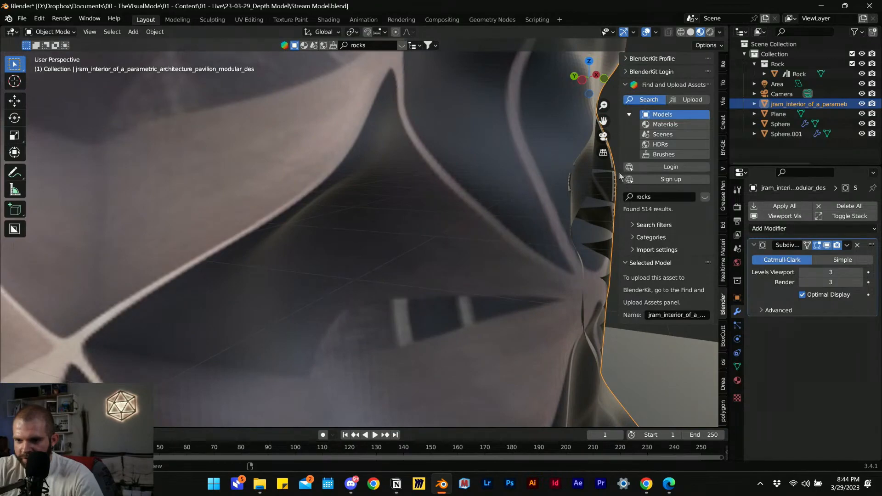
- View the scene through the camera in Rendered shading with the interior mesh deselected
key(KP_0)
scroll(402, 234, up, 3)
key(z)
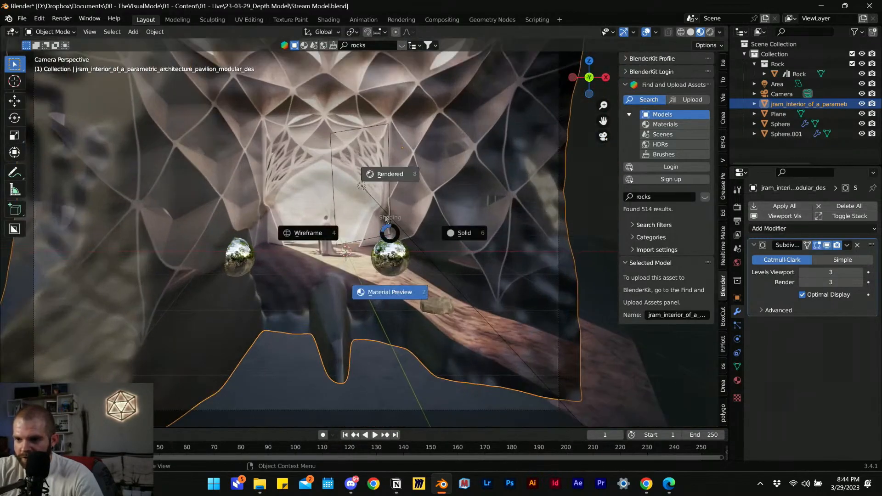
click(399, 107)
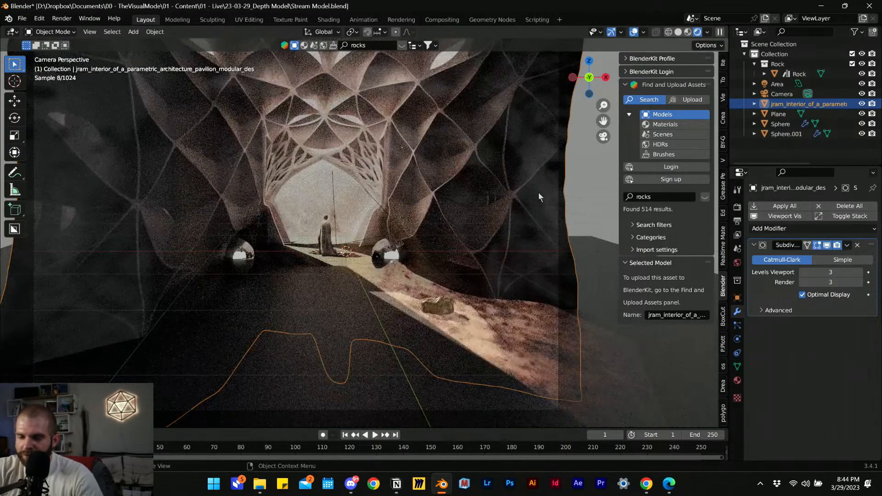
click(585, 194)
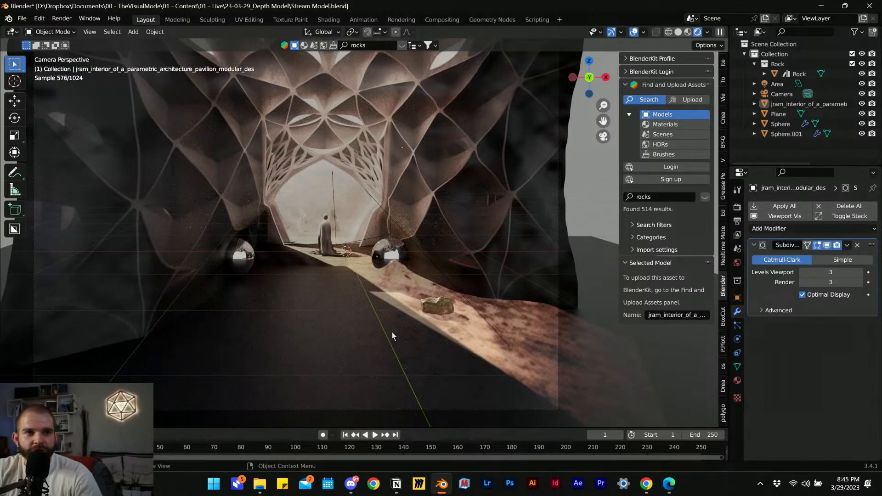
- Save the file, then show the whole interior from outside the camera in Solid shading
scroll(404, 324, down, 3)
middle_drag(401, 330, 437, 304)
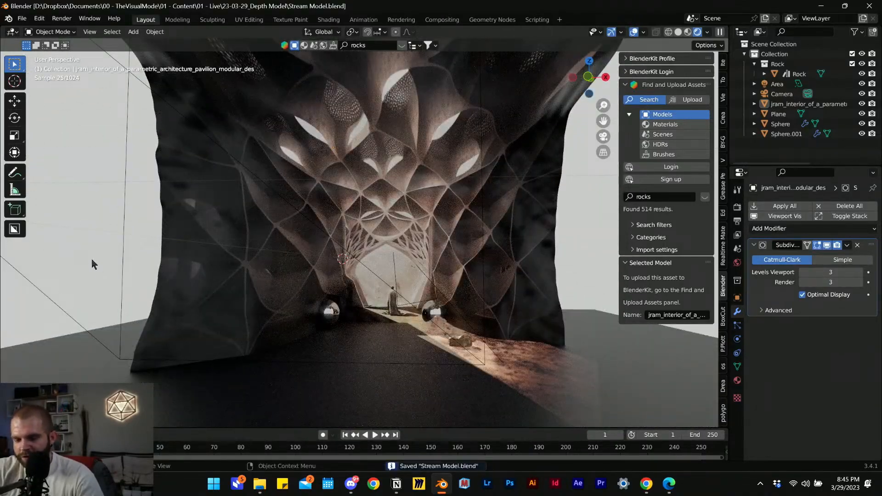
key(z)
click(552, 265)
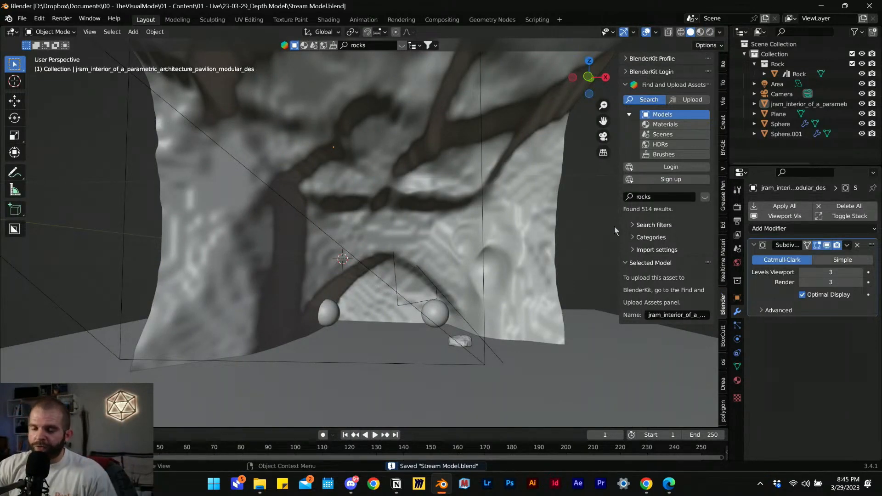
- Start a new General file and delete the default camera, cube and light
click(22, 18)
mouse_move(28, 29)
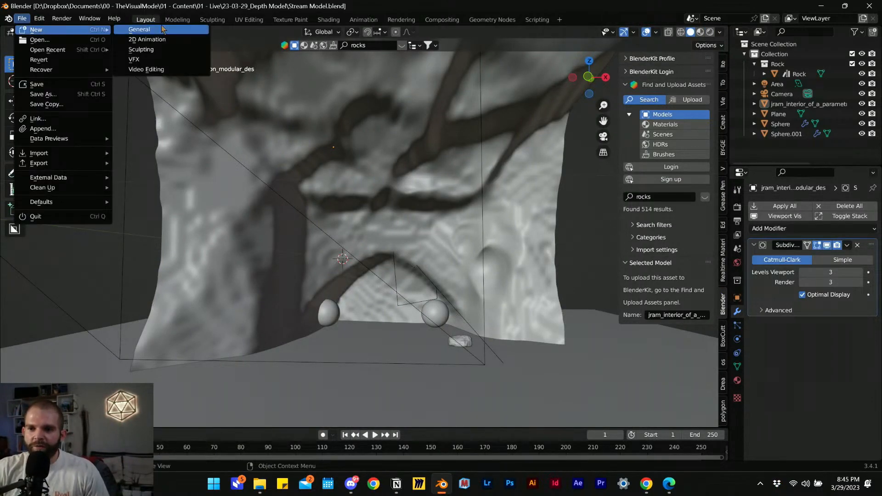
click(137, 29)
scroll(365, 265, down, 3)
key(a)
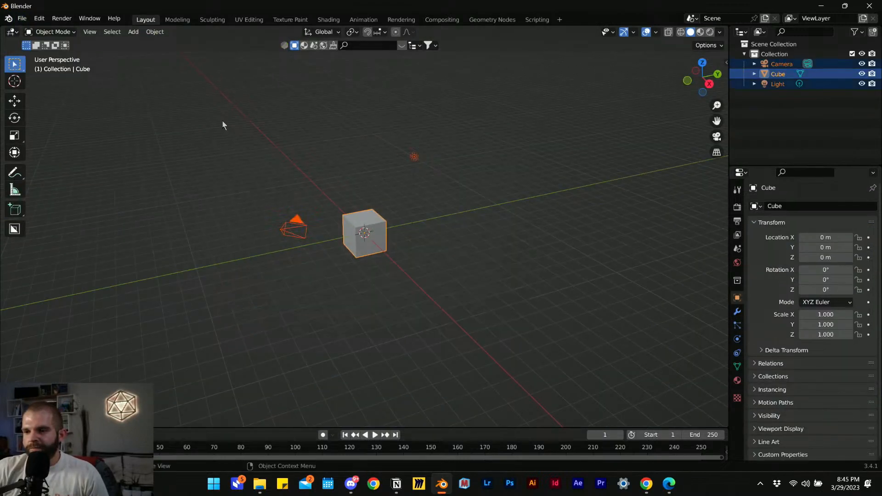
key(Delete)
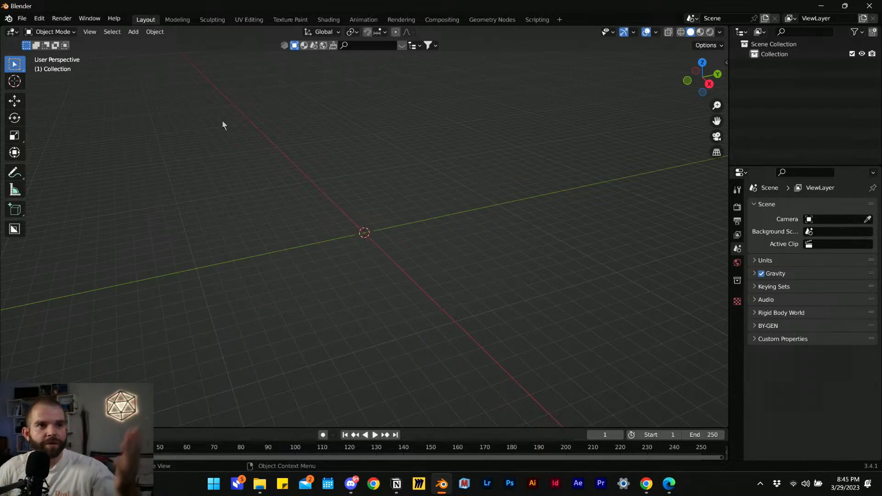
click(22, 18)
mouse_move(63, 31)
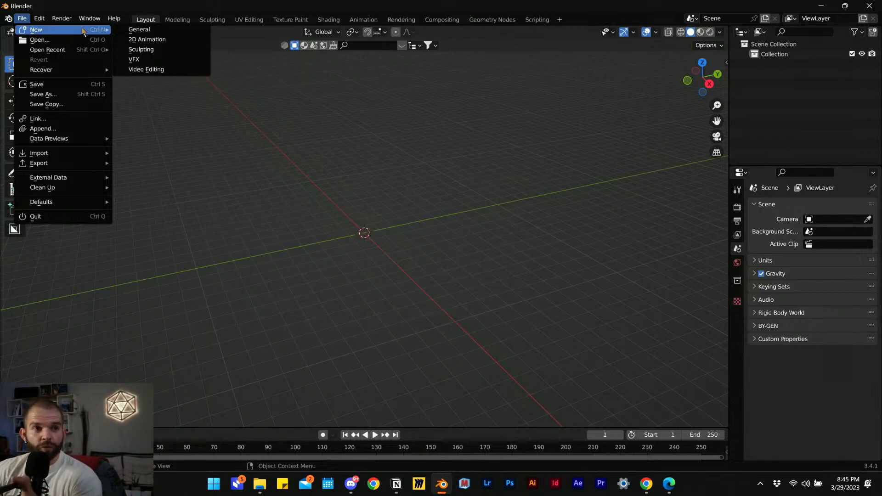
key(shift+a)
mouse_move(324, 225)
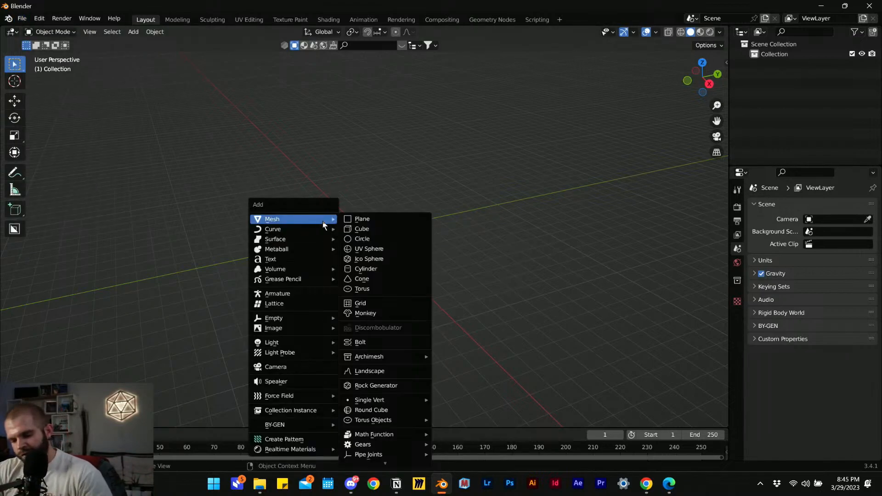
- Import the jram_interior image ending in 60929a.png from the 23-03-29_Depth Model folder as an image plane
key(shift+a)
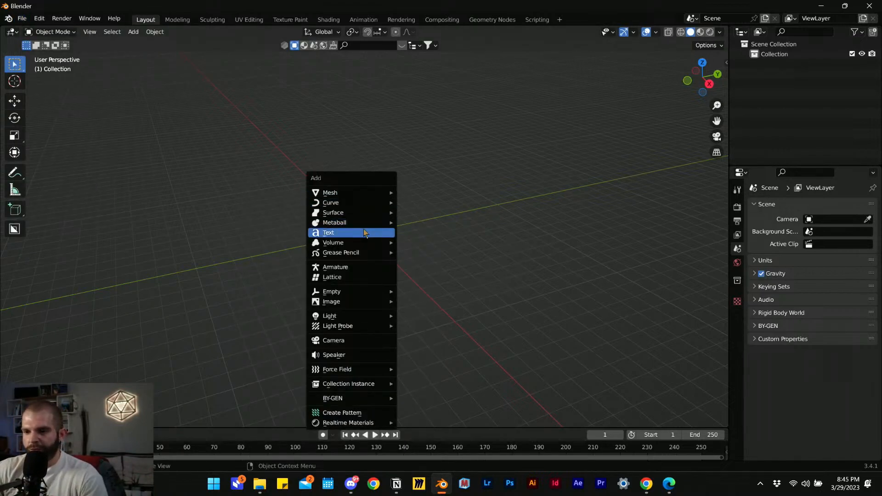
mouse_move(354, 301)
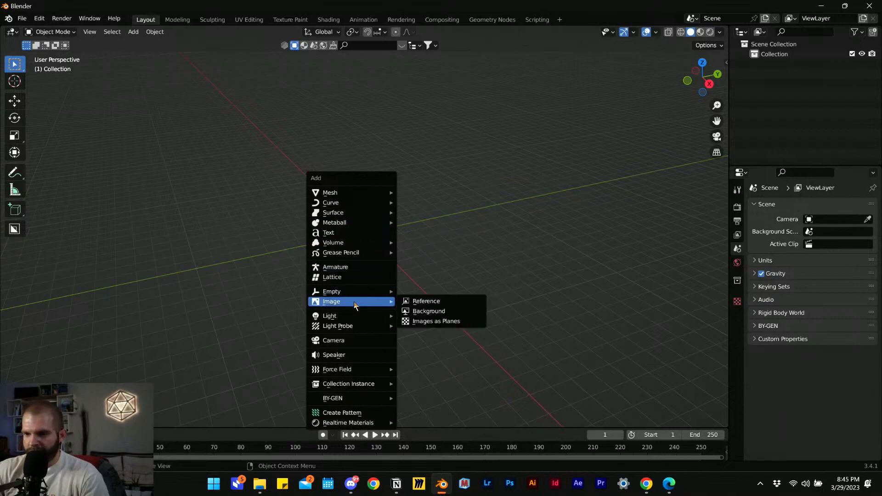
click(449, 321)
scroll(231, 320, down, 3)
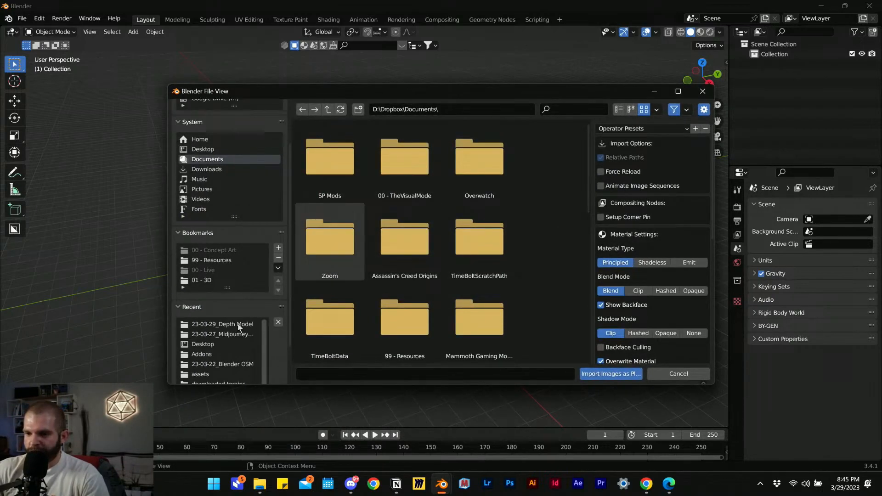
click(232, 324)
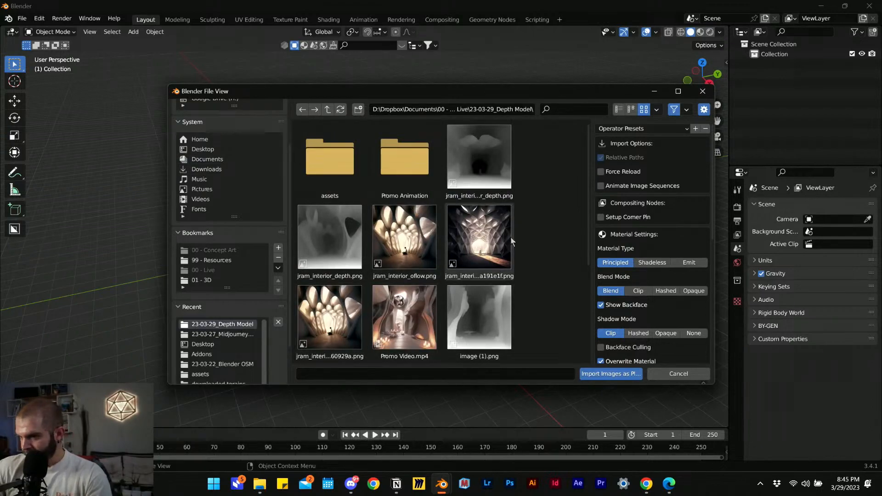
click(340, 322)
scroll(506, 298, down, 1)
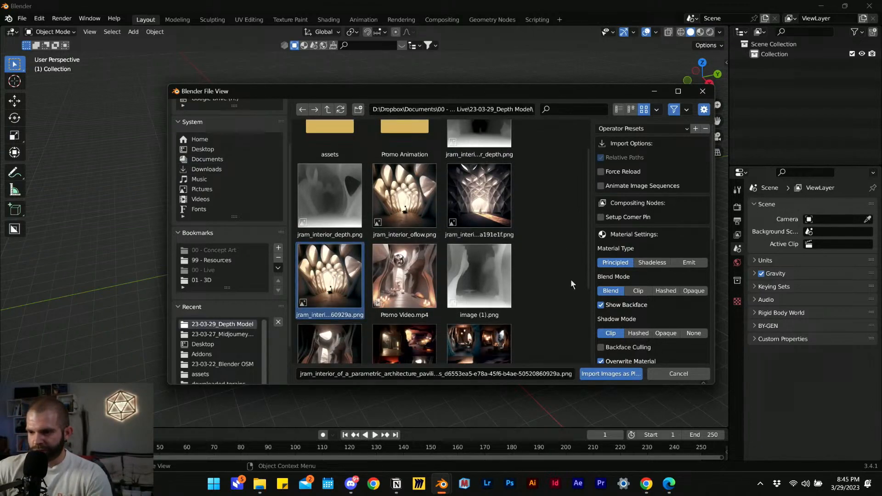
click(613, 374)
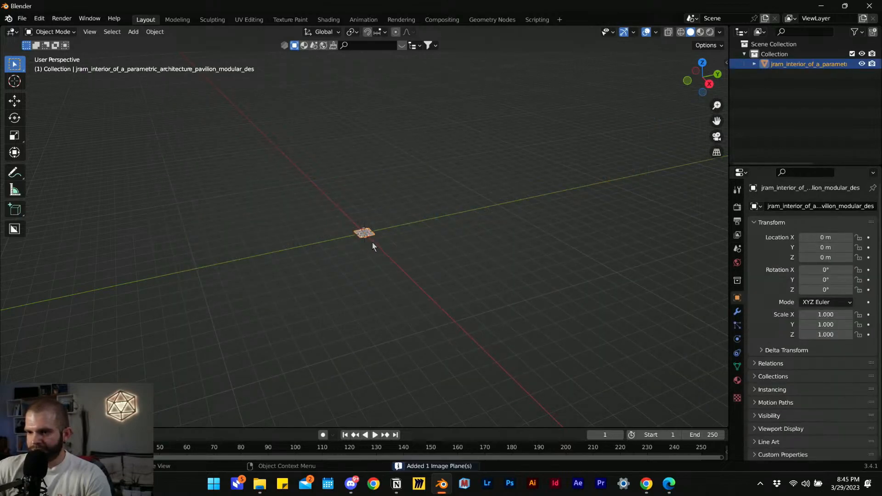
- Show the image plane's texture in Material Preview shading and frame the plane up close
scroll(372, 244, up, 14)
middle_drag(377, 247, 382, 252)
key(z)
click(385, 303)
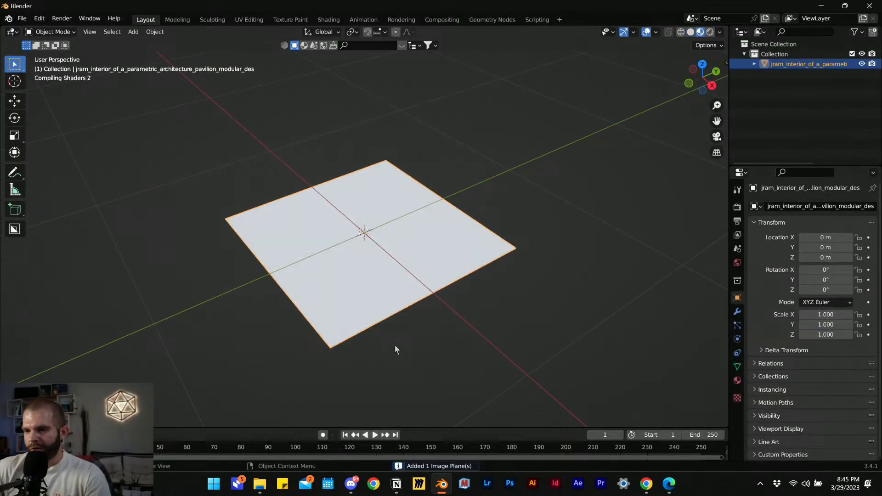
mouse_move(379, 284)
middle_down()
mouse_move(390, 308)
mouse_move(385, 289)
middle_up()
scroll(381, 294, up, 3)
shift+middle_drag(349, 316, 377, 265)
- Add a Simple Subdivision Surface modifier with 6 viewport levels to the image plane and apply it
click(737, 312)
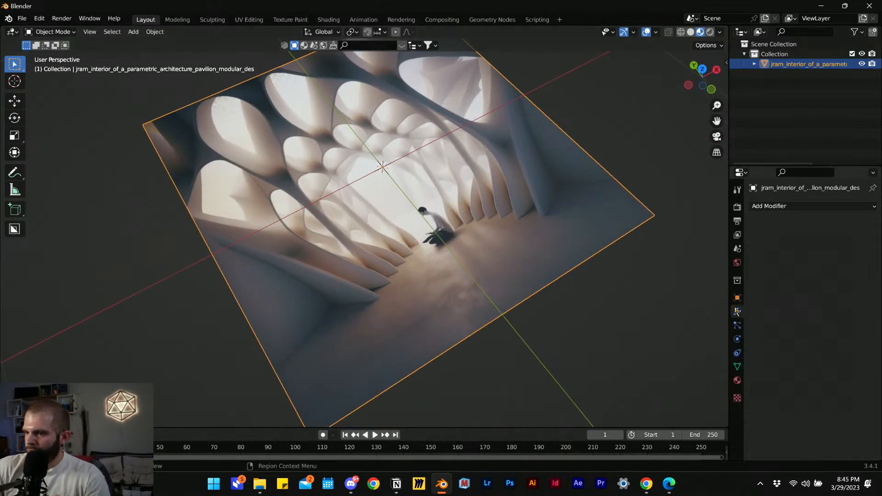
click(775, 207)
click(683, 388)
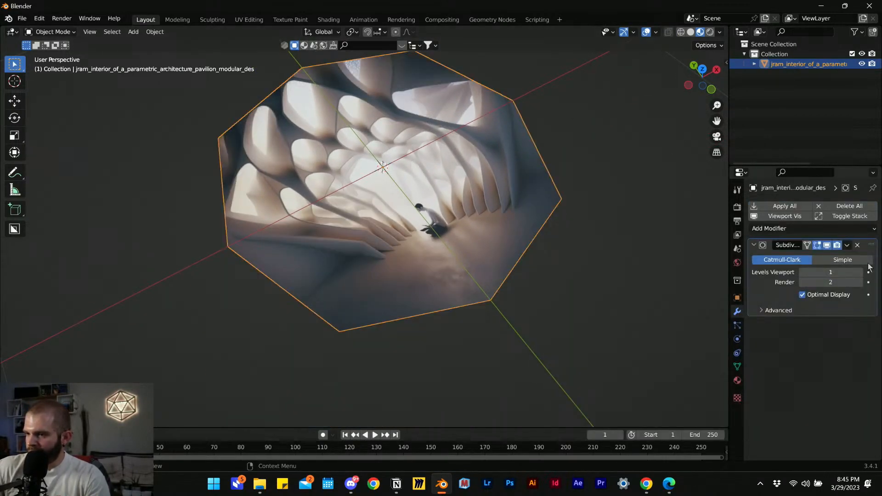
click(844, 260)
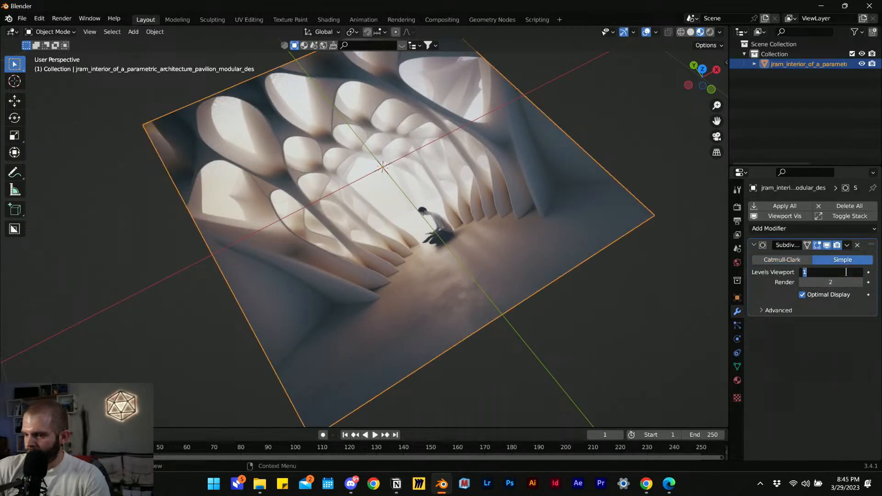
text(6)
key(Return)
click(847, 245)
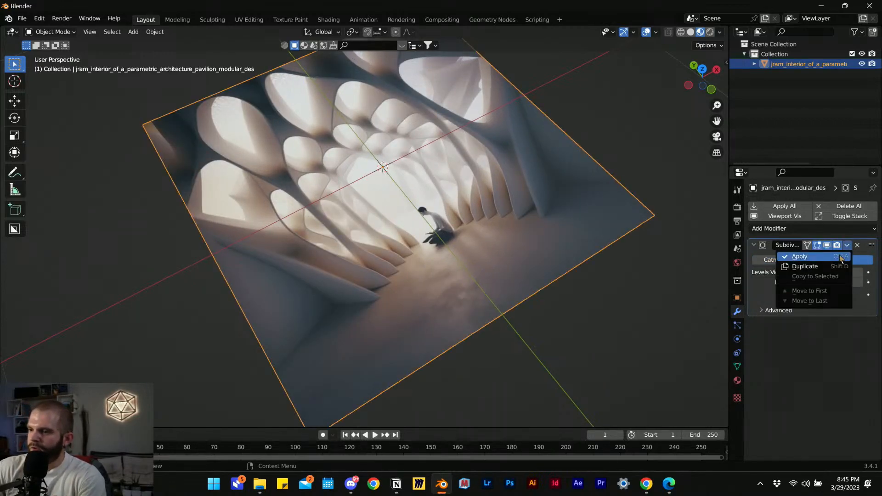
click(837, 256)
- Add a Displace modifier to the plane with a new texture that uses the image jram_interior_depth.png
click(787, 206)
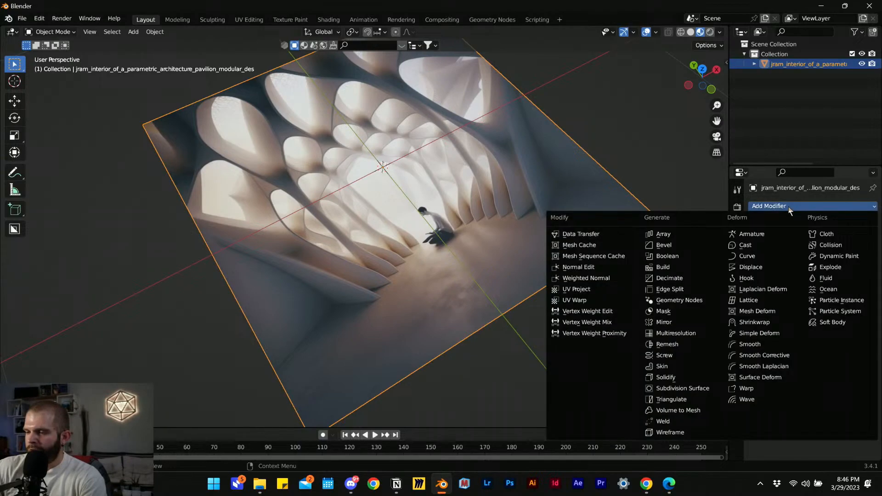
click(751, 267)
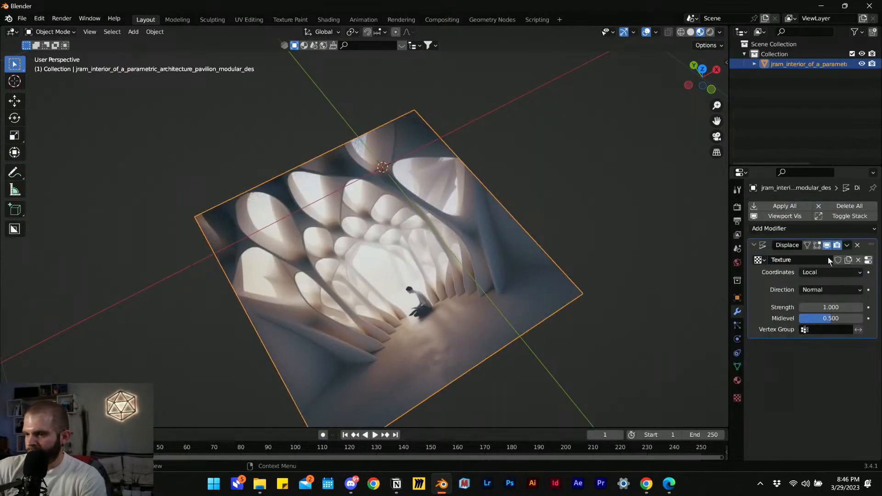
click(738, 398)
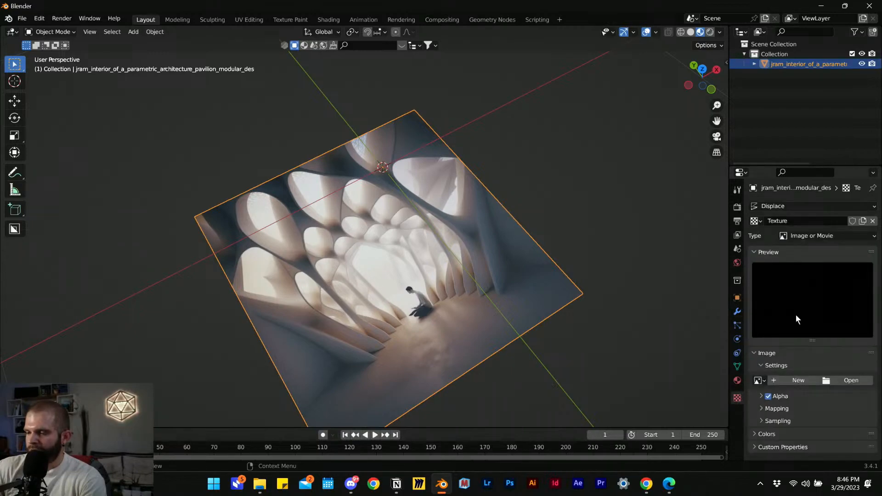
click(843, 381)
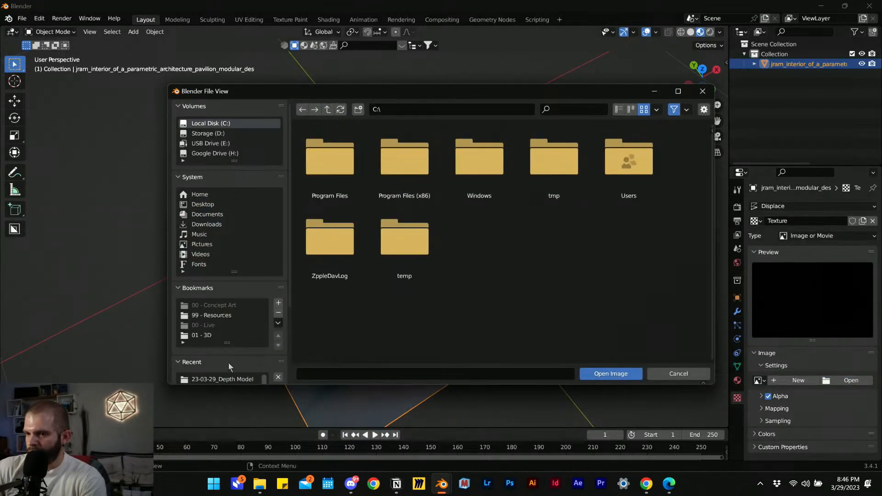
click(222, 380)
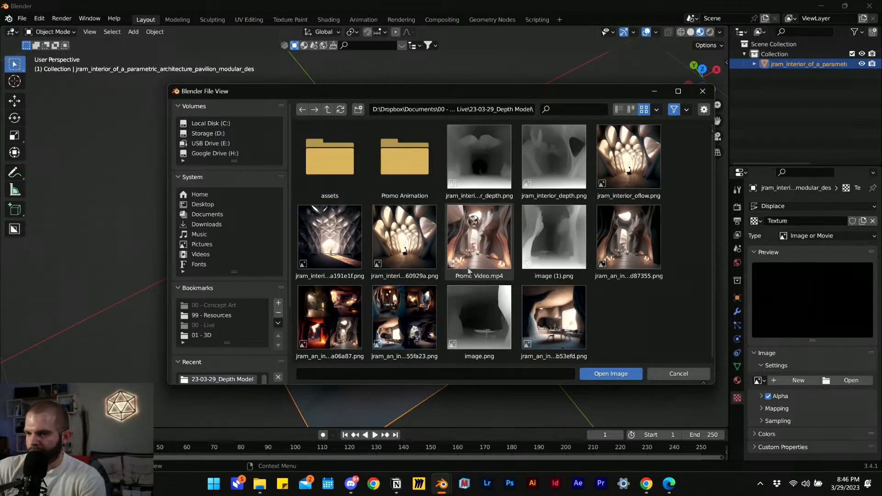
click(554, 161)
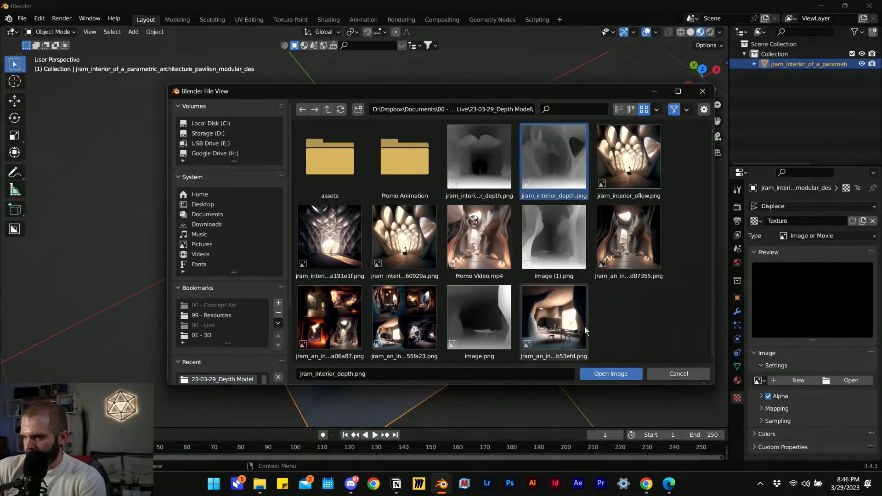
click(611, 374)
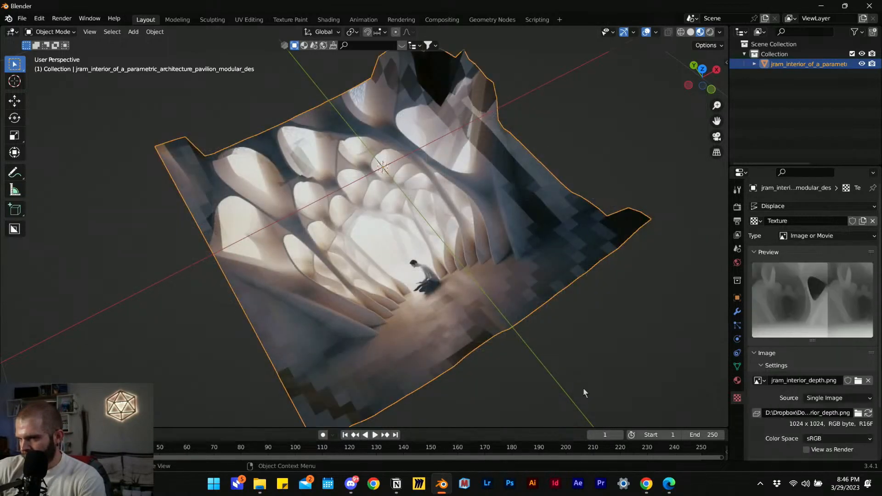
- Add a Subdivision Surface modifier above the Displace modifier, set to Simple with 3 viewport levels
middle_drag(404, 304, 707, 317)
middle_drag(426, 191, 587, 227)
click(737, 312)
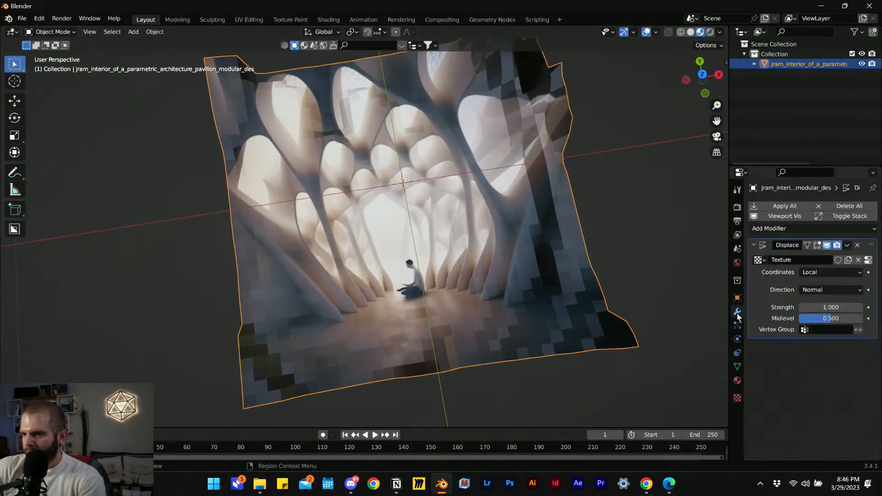
click(792, 225)
middle_drag(446, 262, 578, 243)
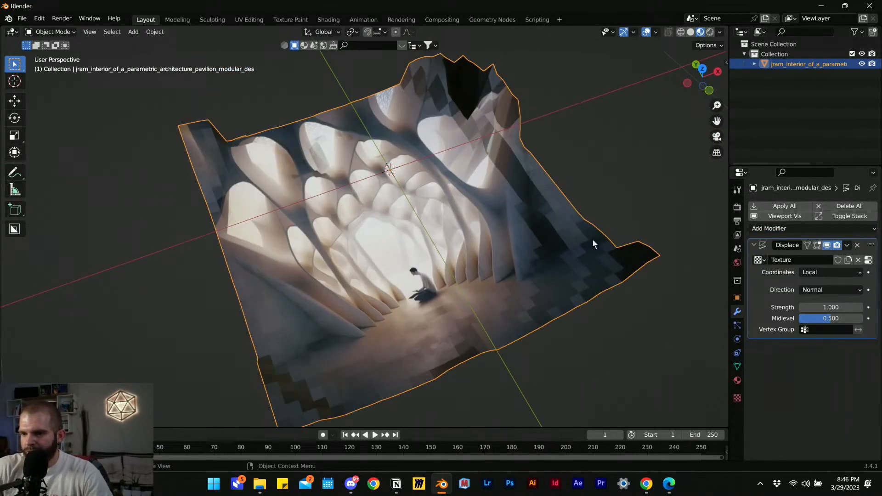
click(770, 228)
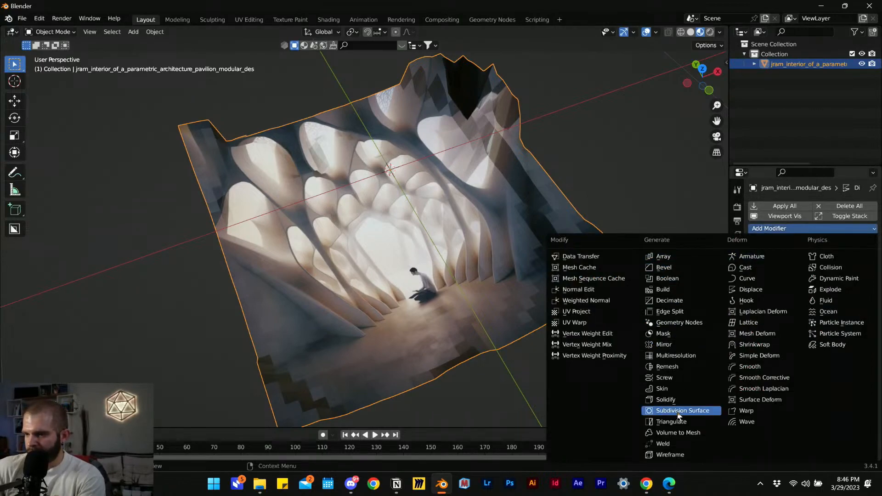
click(664, 411)
drag(871, 347, 871, 246)
click(845, 261)
click(860, 273)
click(860, 272)
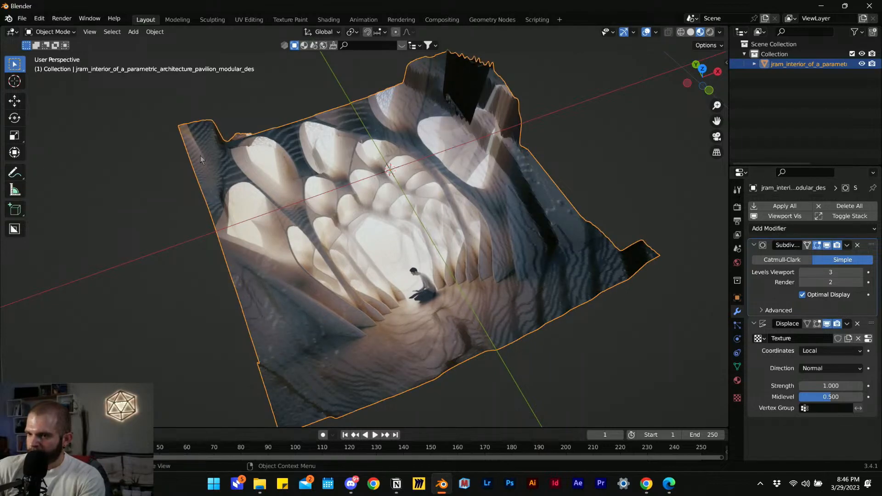
- Add a second Subdivision Surface modifier below the Displace modifier, keeping Catmull-Clark with 2 viewport levels
scroll(385, 232, up, 6)
middle_drag(384, 229, 551, 323)
scroll(401, 226, down, 5)
scroll(478, 264, up, 6)
scroll(551, 323, down, 5)
scroll(556, 320, up, 3)
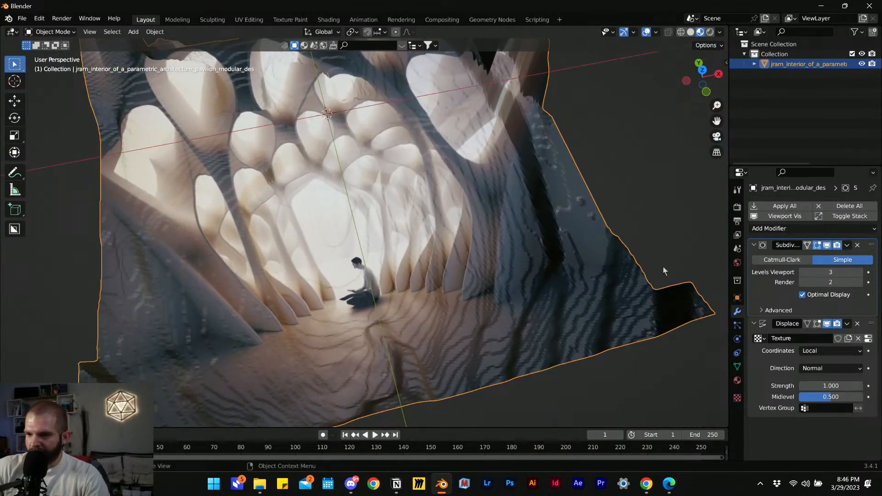
click(790, 228)
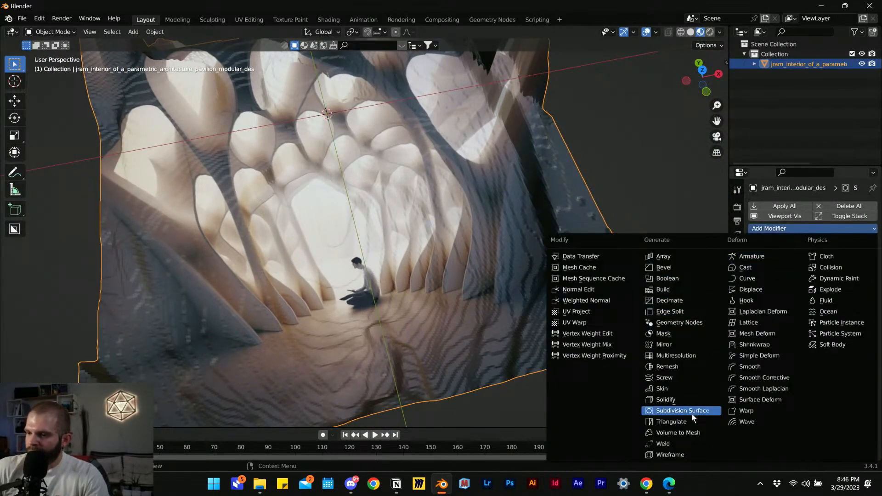
click(661, 415)
scroll(806, 367, down, 2)
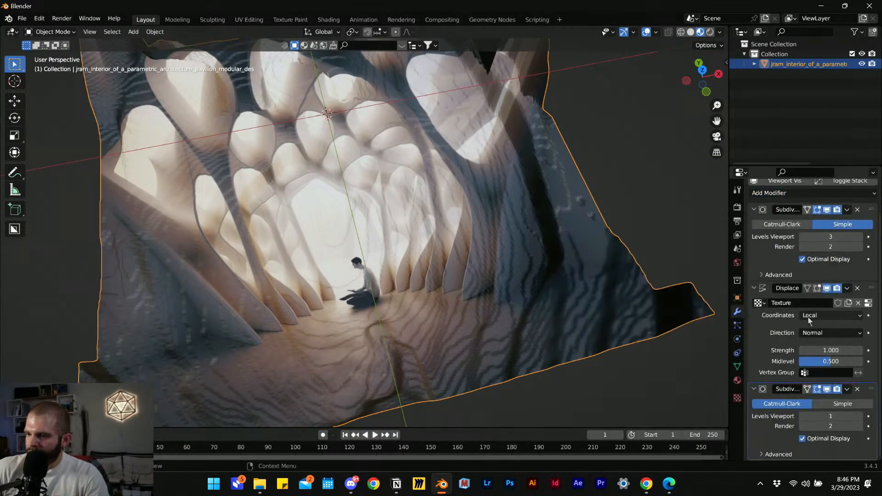
click(859, 416)
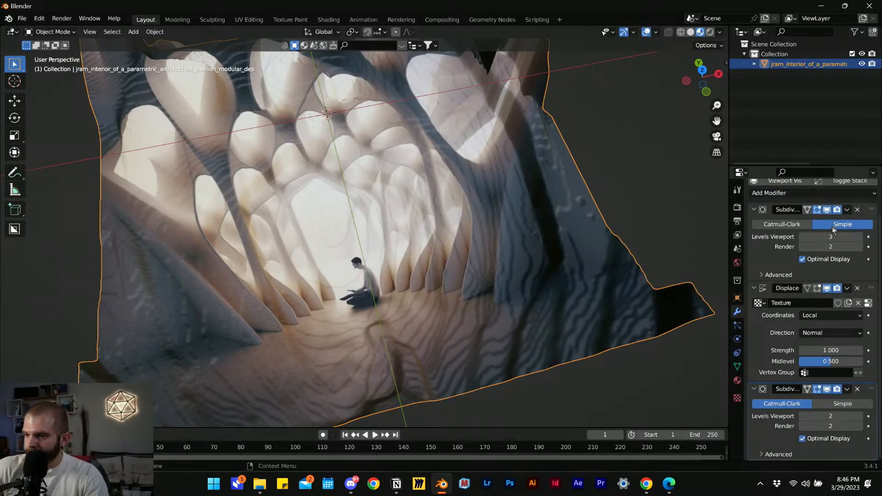
- Remove the Simple Subdivision Surface modifier above Displace and set the remaining one to 3 viewport and 3 render levels
click(857, 210)
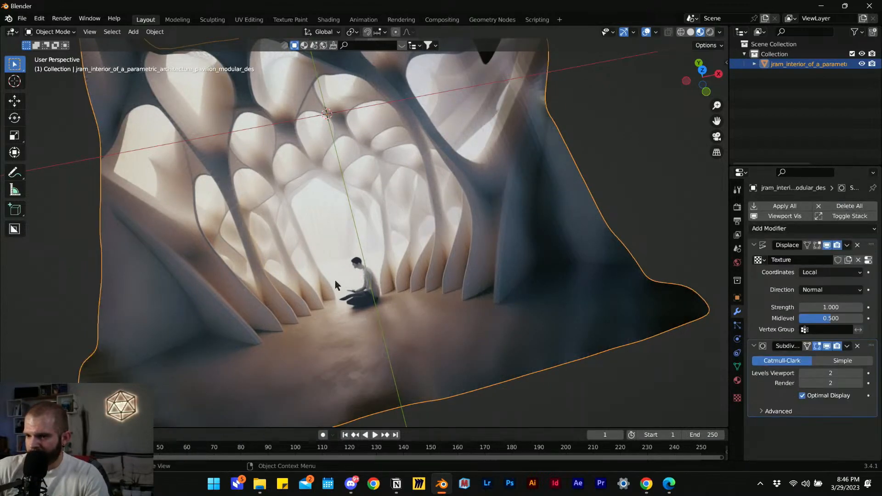
scroll(363, 274, down, 4)
middle_drag(362, 274, 348, 240)
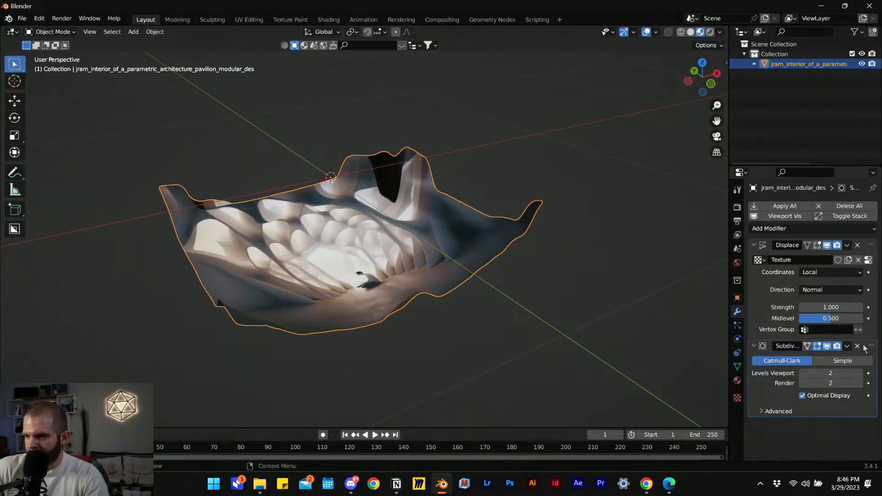
click(860, 383)
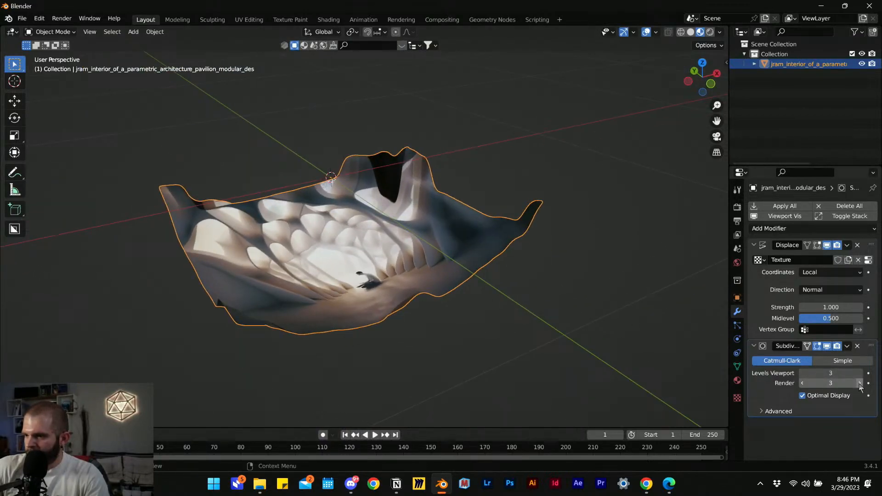
- Set the Displace strength to 4.8 and rotate the displaced image plane 90° about the X axis
drag(837, 307, 864, 307)
middle_drag(490, 273, 385, 189)
scroll(357, 242, down, 7)
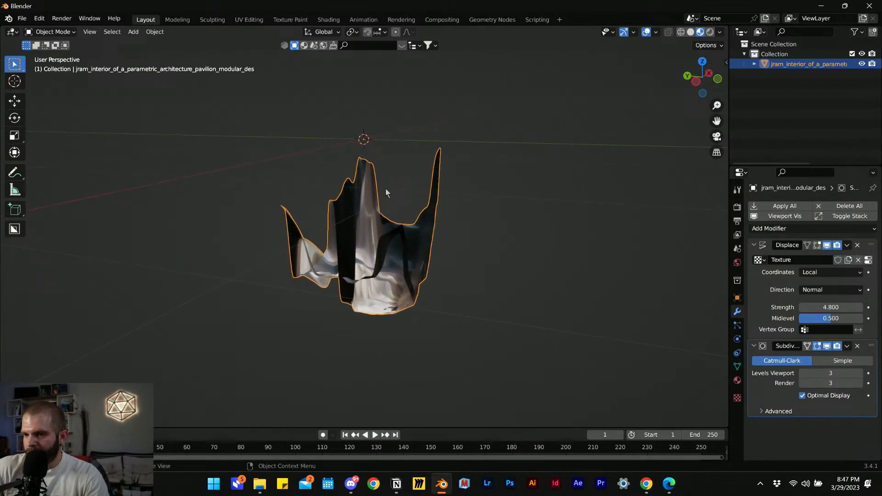
text(rx)
text(90)
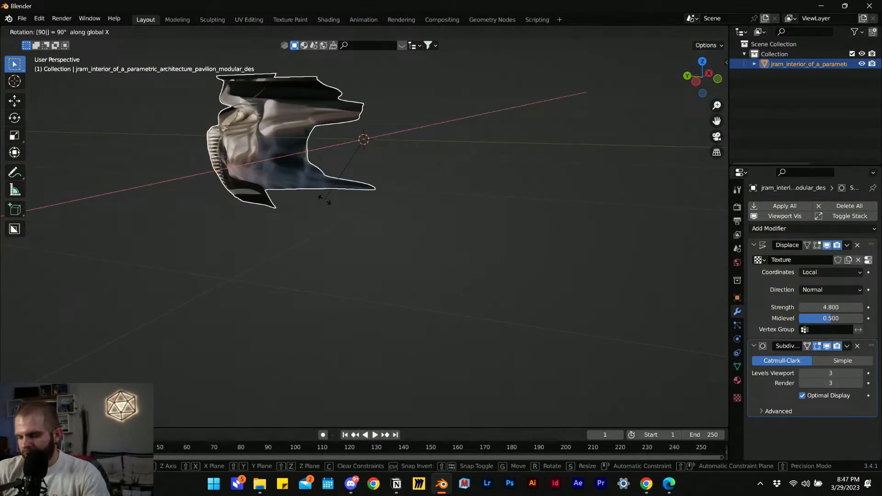
key(Return)
- Add a camera, reset its rotation to 0° on all axes, and rotate it 90° about X to face the scene
key(shift+a)
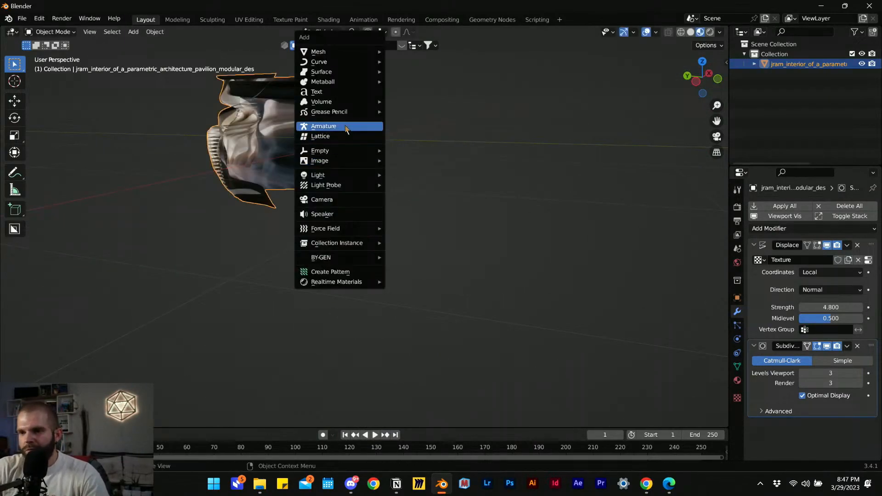
click(348, 200)
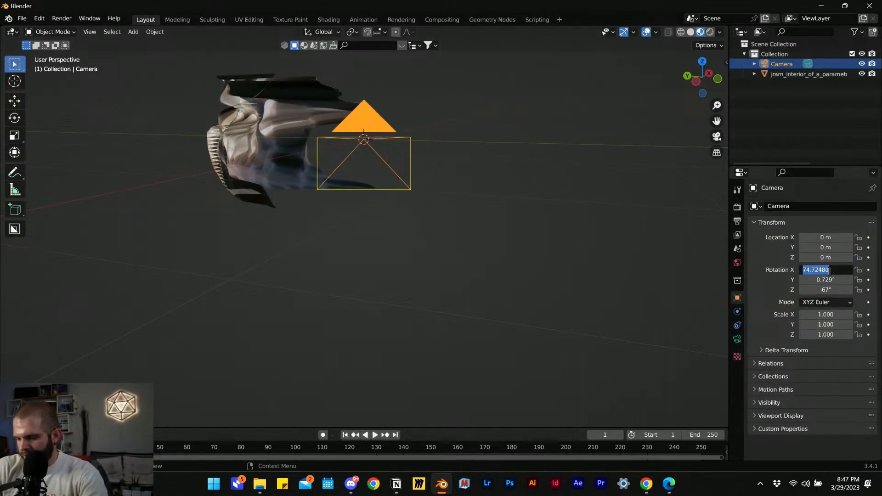
text(0)
key(Tab)
text(0)
key(Tab)
text(0)
key(Return)
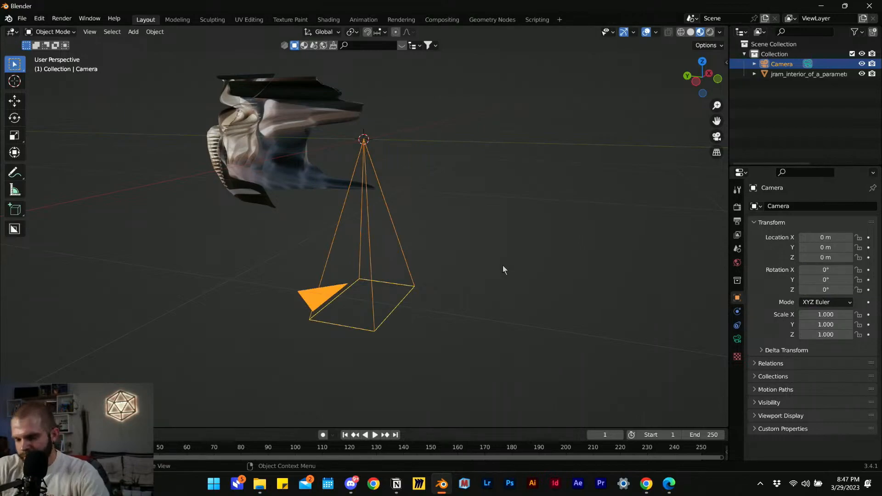
text(rx90)
key(Return)
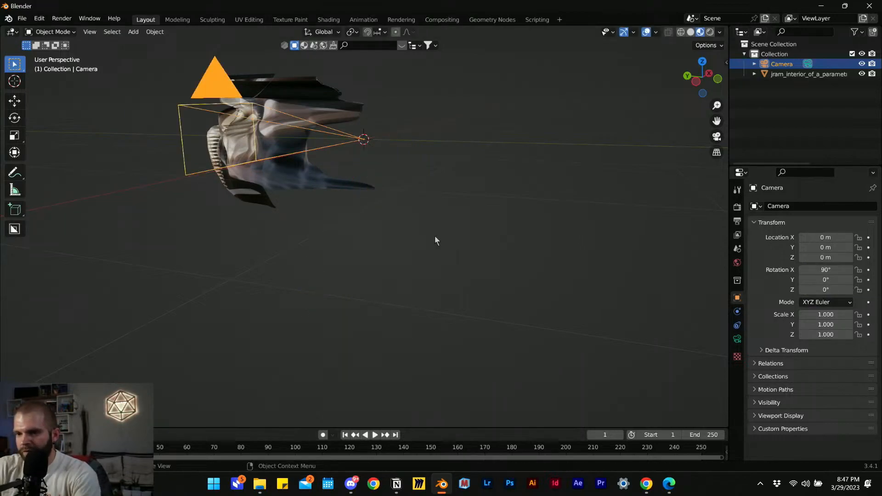
- Move the camera back along Y to about -0.92 m while looking through it
scroll(338, 137, up, 1)
key(g)
key(y)
click(656, 176)
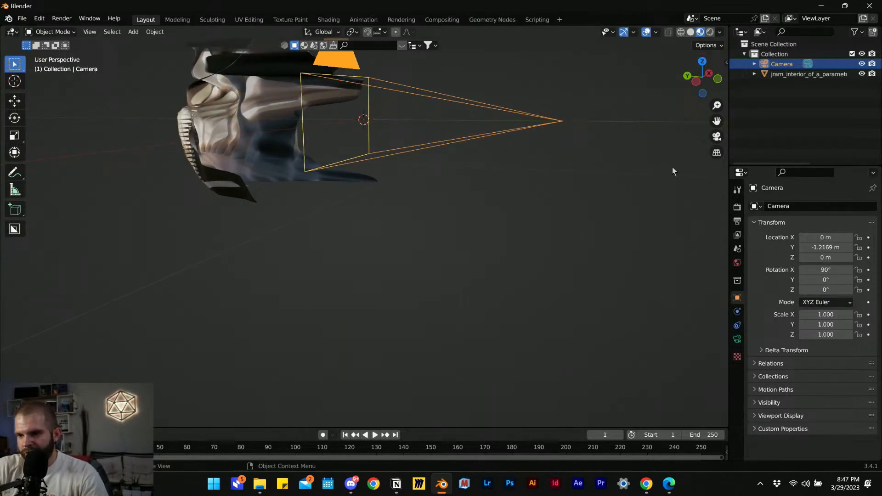
key(KP_0)
key(g)
key(y)
click(717, 244)
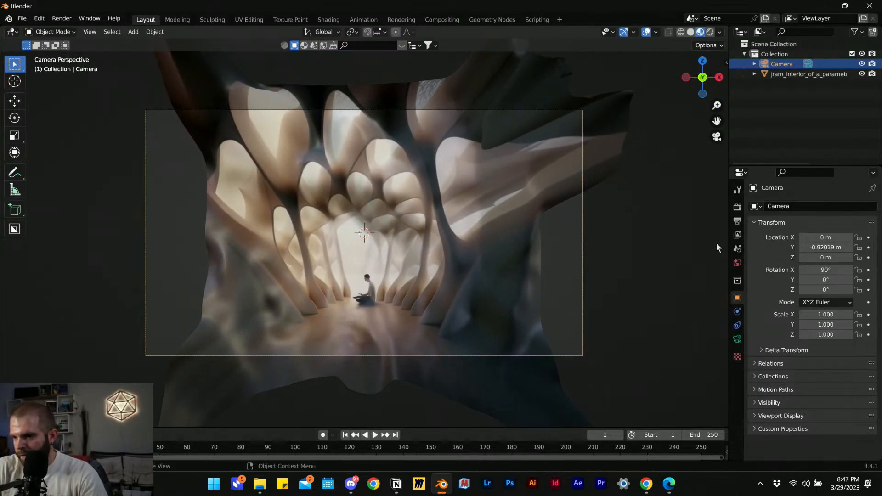
- Set the render's X resolution to 1080 px and move the camera about 0.7 m forward along Y into the interior
click(736, 223)
click(824, 223)
text(1080)
key(Return)
key(g)
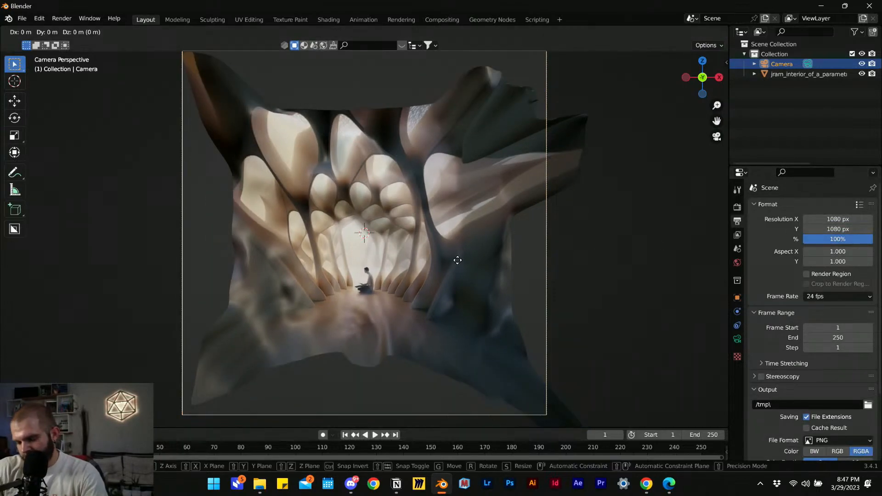
key(y)
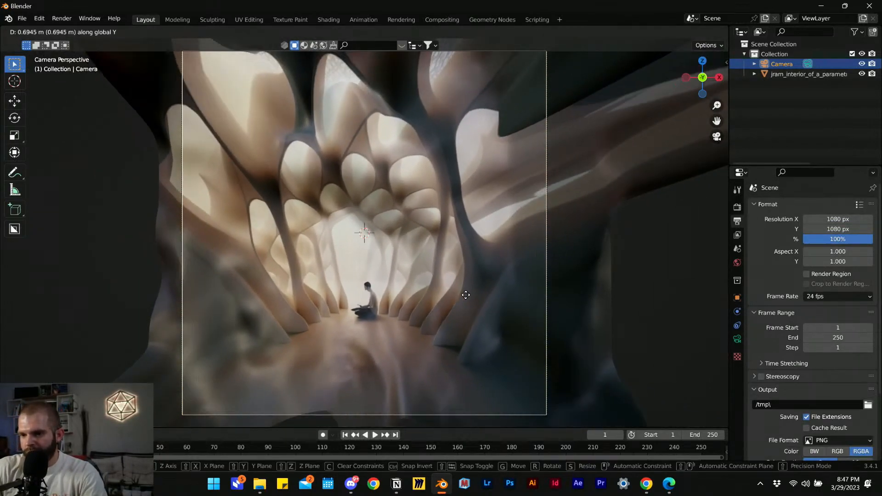
click(468, 298)
click(140, 281)
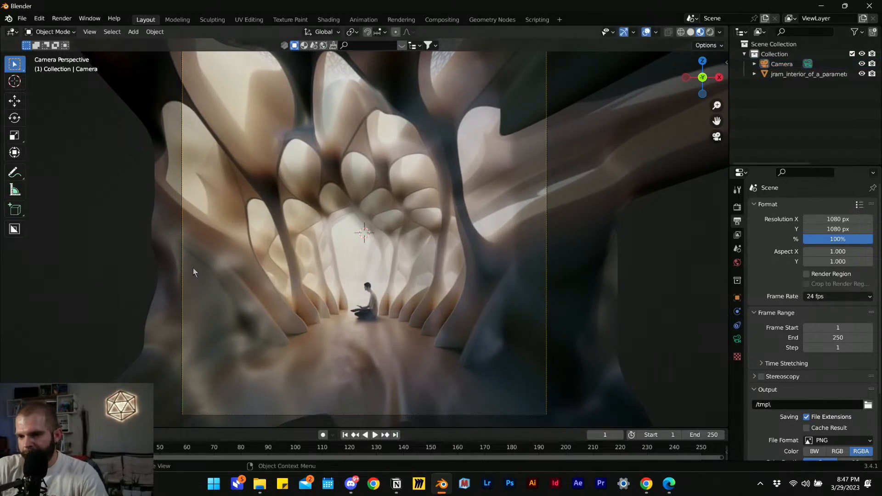
- Save the file as Stream Model 2.blend in the 23-03-29_Depth Model folder
key(ctrl+s)
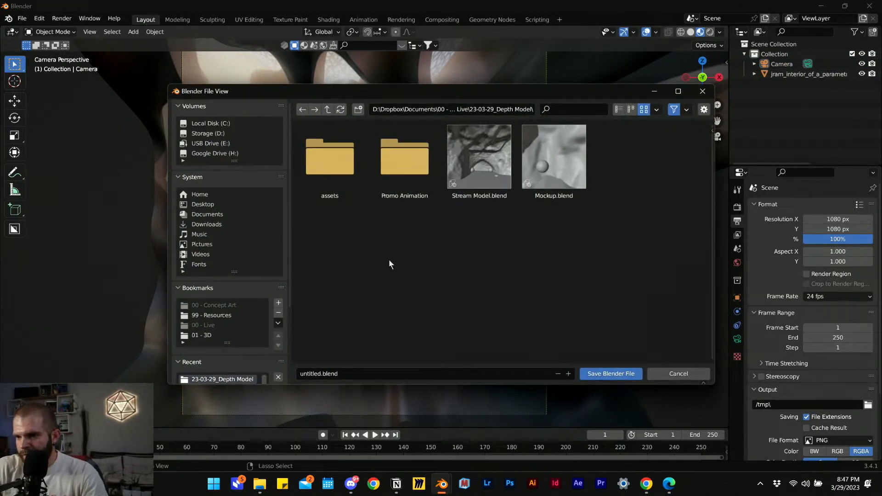
click(480, 160)
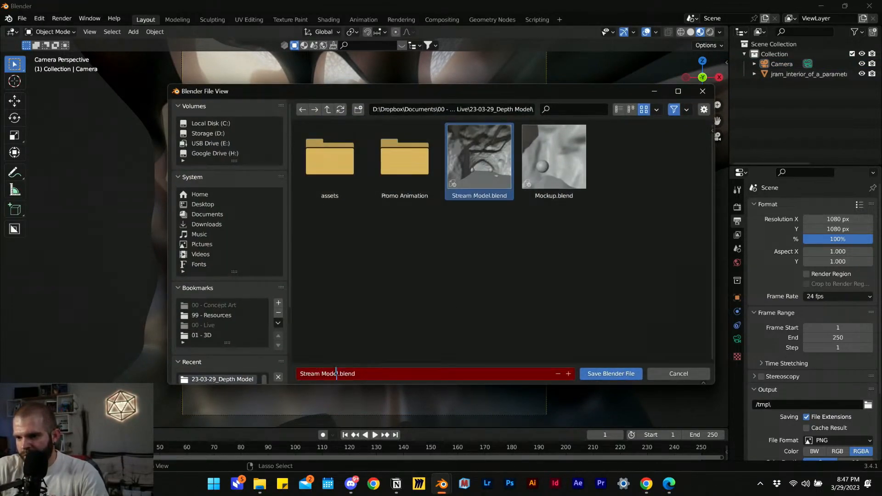
key(Return)
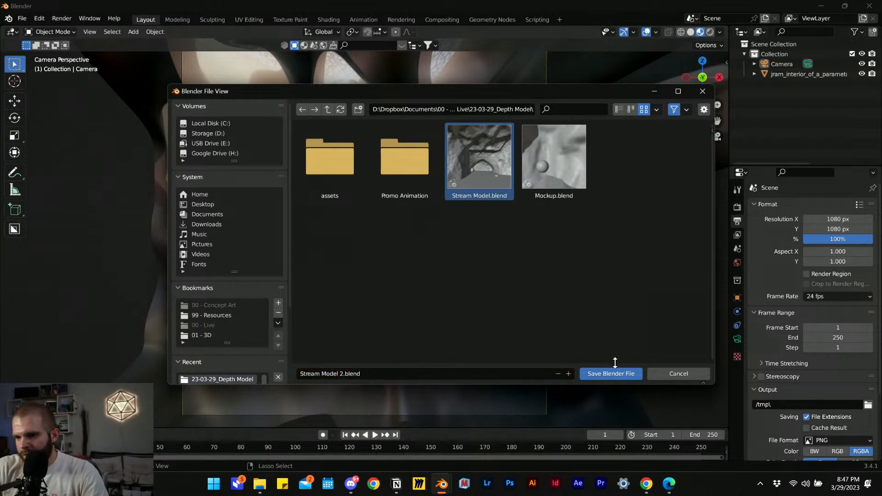
click(611, 373)
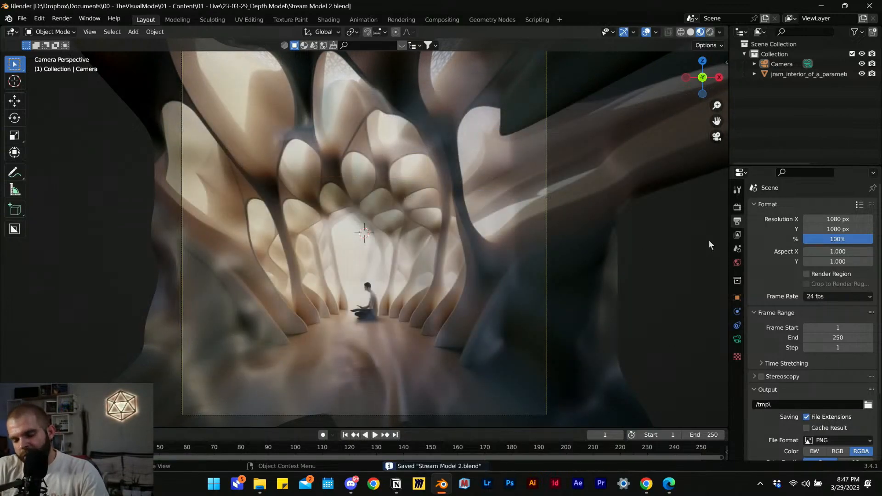
- Switch the render engine to Cycles with GPU Compute and show the viewport in Rendered shading
click(738, 210)
click(831, 209)
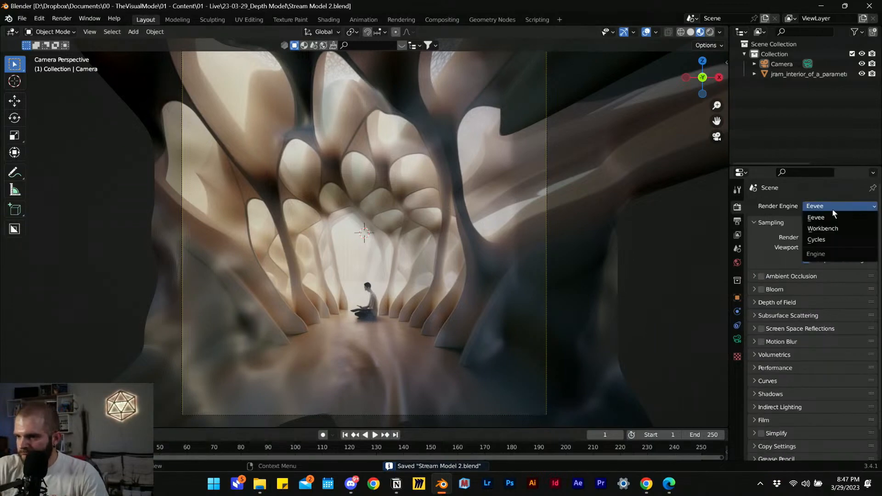
click(813, 239)
click(821, 230)
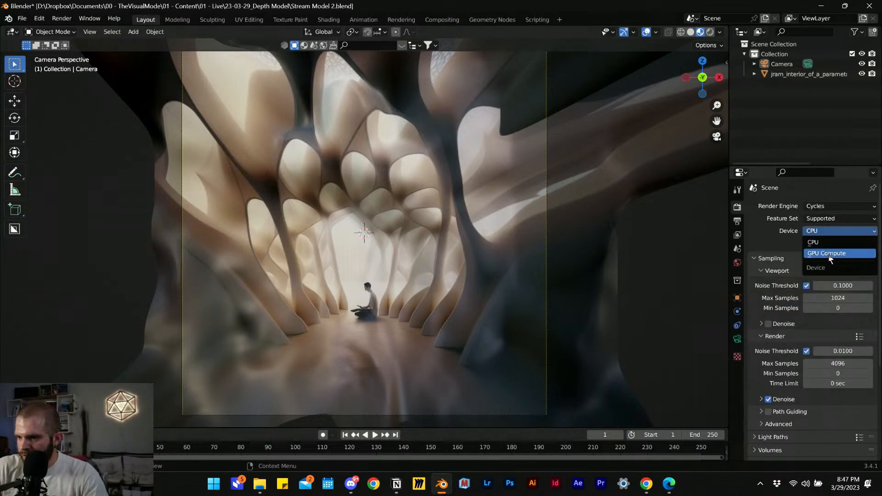
click(822, 252)
key(z)
click(385, 143)
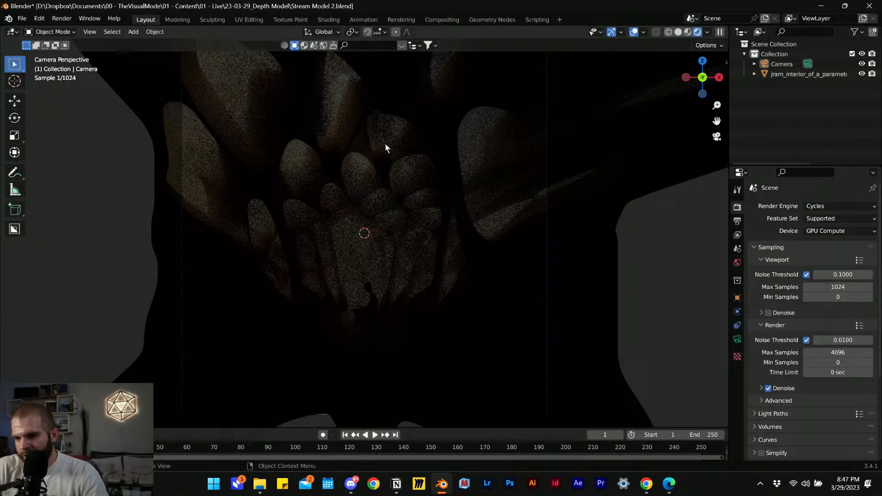
scroll(432, 275, down, 2)
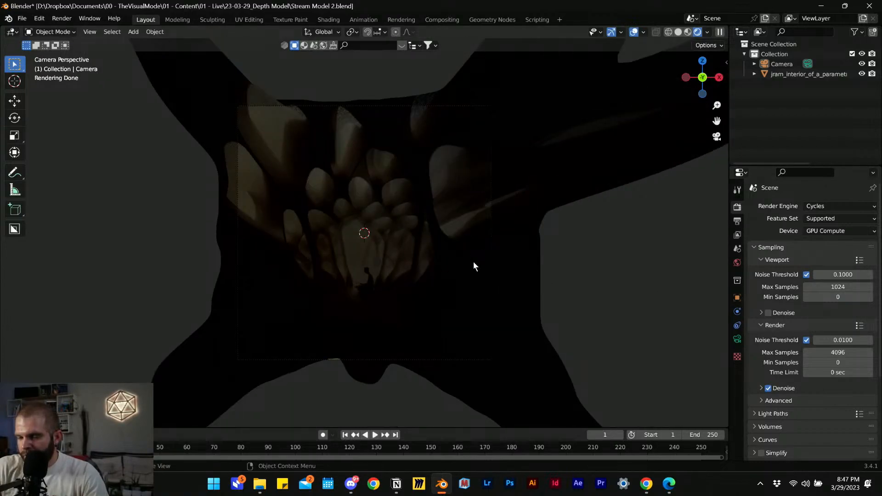
- Select the image plane, enlarge the timeline area, and change it into a Shader Editor
click(521, 399)
drag(159, 428, 160, 346)
click(10, 352)
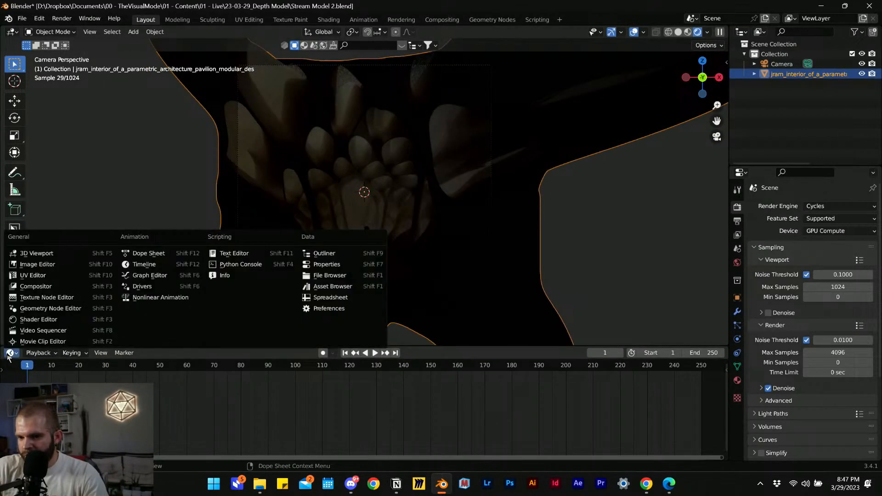
click(32, 320)
- Spread the plane's material nodes apart, leaving space between the image texture node and the Principled BSDF
scroll(234, 419, up, 4)
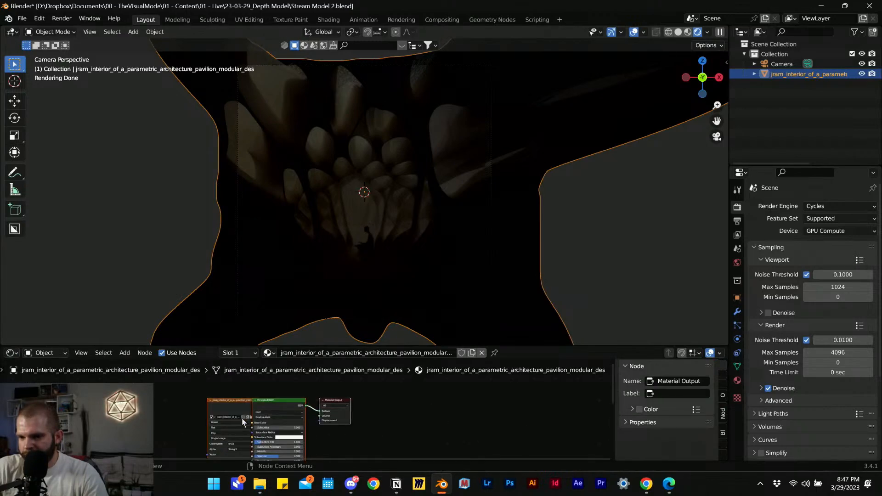
click(340, 395)
drag(340, 395, 207, 398)
scroll(276, 418, up, 5)
middle_drag(267, 418, 317, 368)
scroll(313, 368, down, 4)
middle_drag(344, 431, 347, 393)
scroll(378, 404, up, 1)
drag(412, 421, 298, 411)
middle_drag(316, 406, 309, 454)
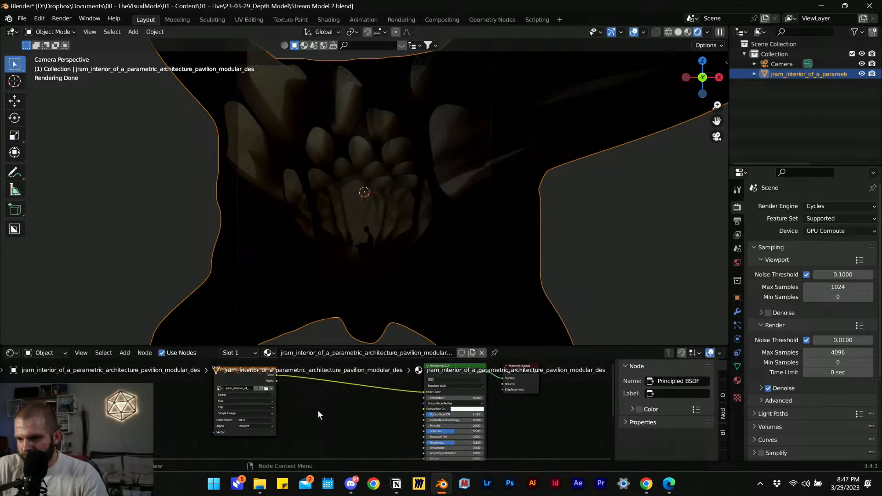
- Connect the image texture's Color output to the Principled BSDF's Emission input
middle_drag(318, 410, 305, 422)
drag(265, 391, 411, 407)
scroll(405, 420, up, 6)
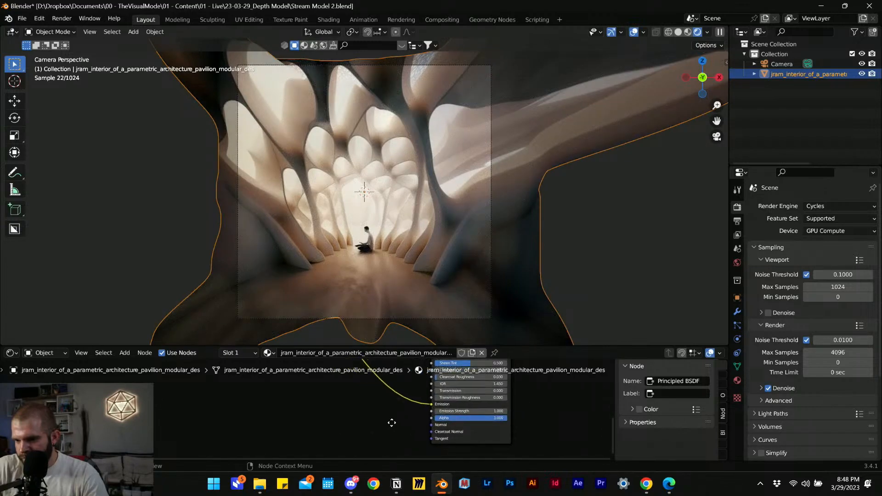
- Set the Principled BSDF's Emission Strength to 0.7
scroll(357, 427, up, 3)
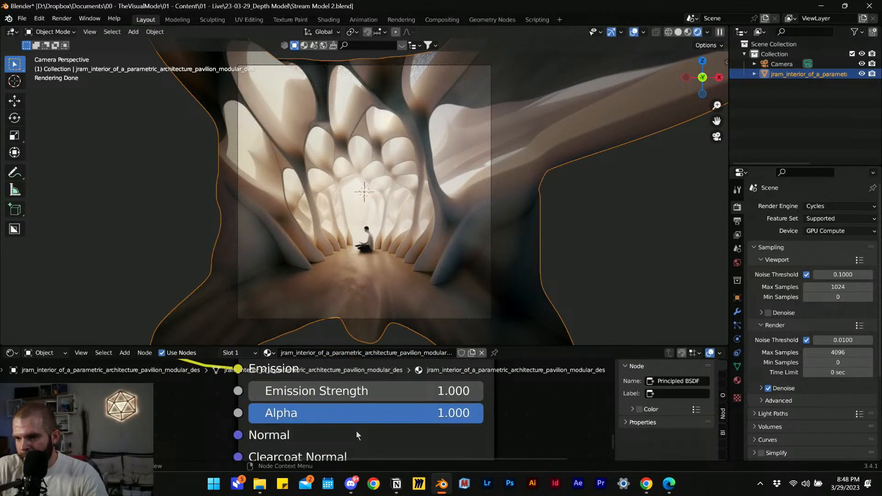
mouse_move(365, 435)
mouse_down()
mouse_move(329, 434)
mouse_move(351, 434)
mouse_up()
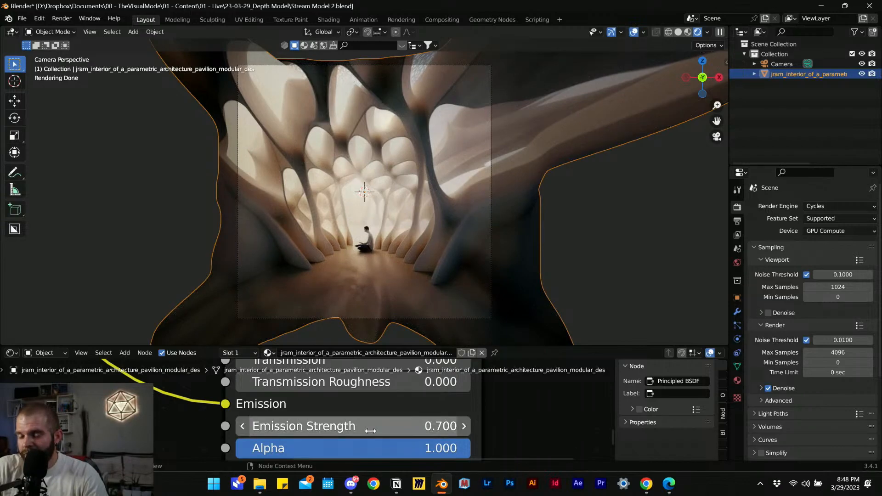
scroll(153, 406, down, 6)
middle_drag(175, 406, 189, 428)
- Add a UV sphere at the centre of the scene and scale it down
middle_drag(273, 271, 699, 138)
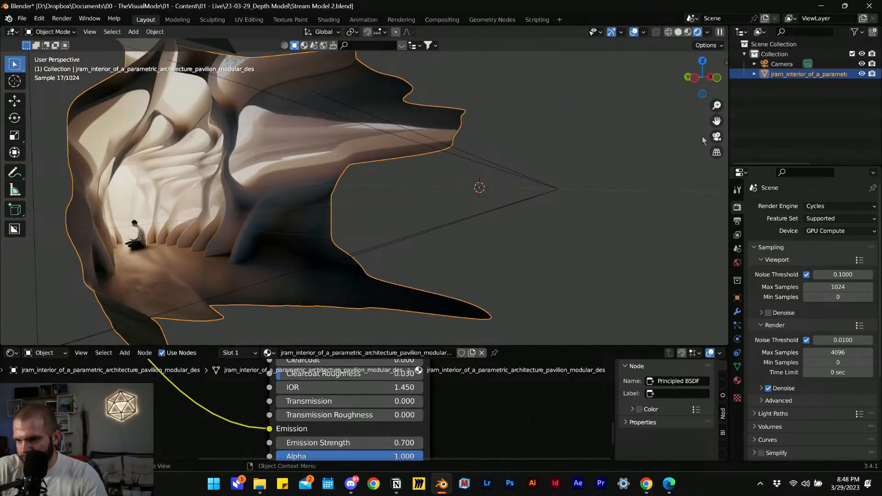
key(KP_0)
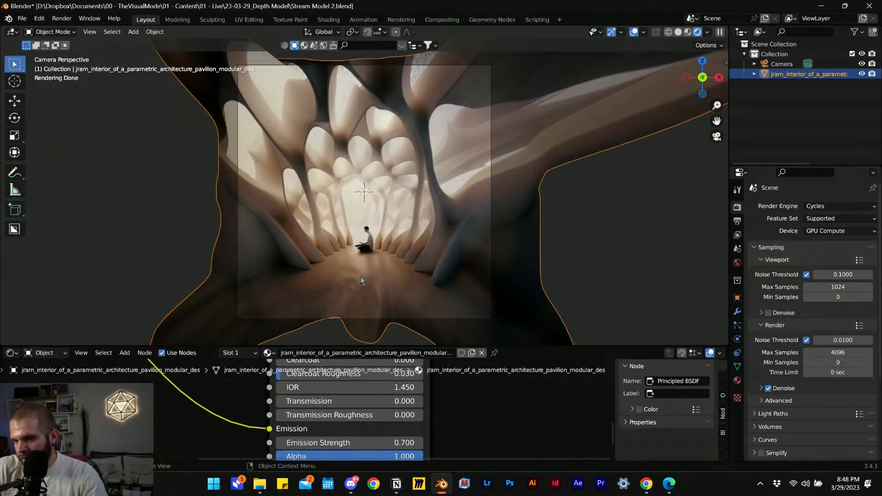
key(shift+a)
mouse_move(383, 130)
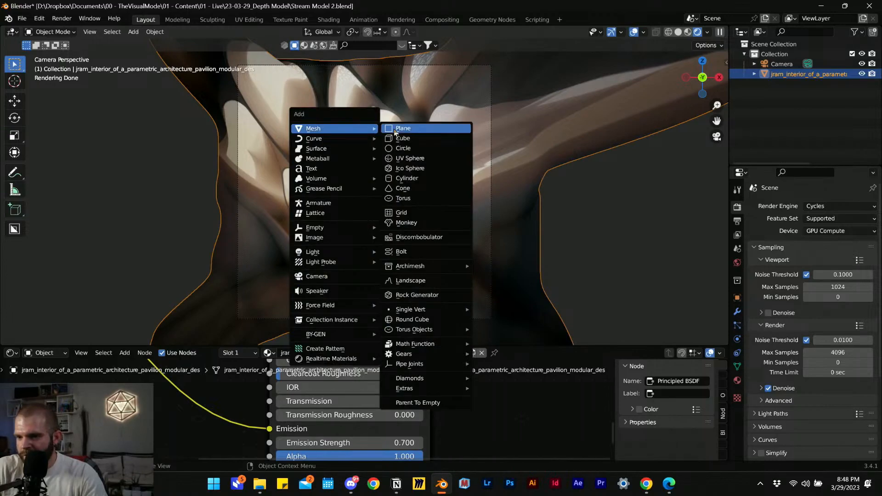
click(419, 161)
key(s)
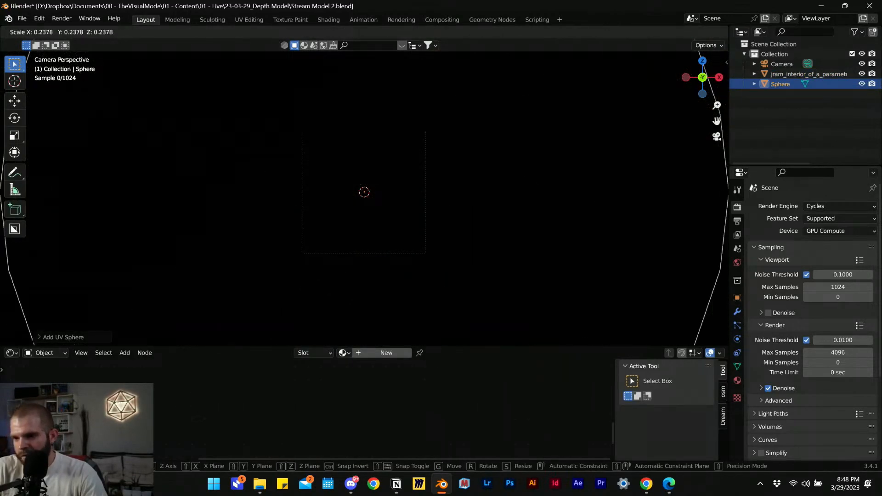
click(385, 146)
- Shrink the sphere further until it is a small ball above the seated figure in the camera view
click(465, 222)
key(s)
click(432, 234)
scroll(381, 226, up, 2)
scroll(381, 226, up, 4)
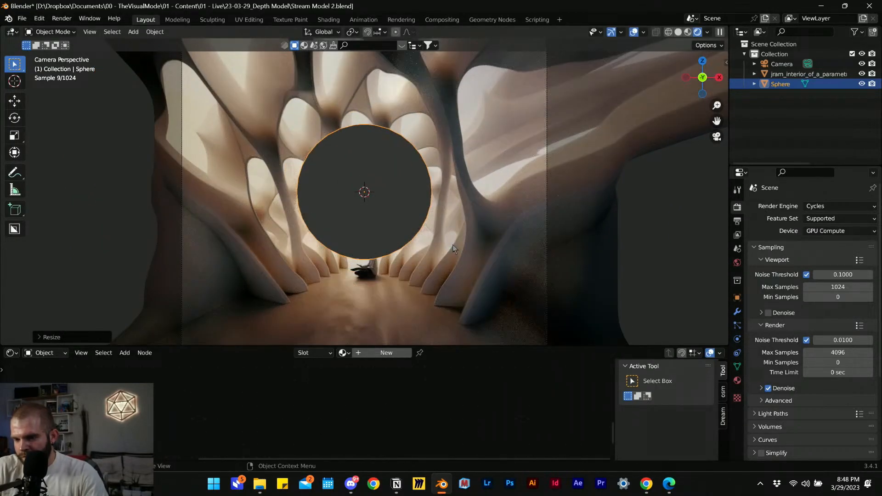
key(s)
click(483, 265)
key(g)
key(y)
key(z)
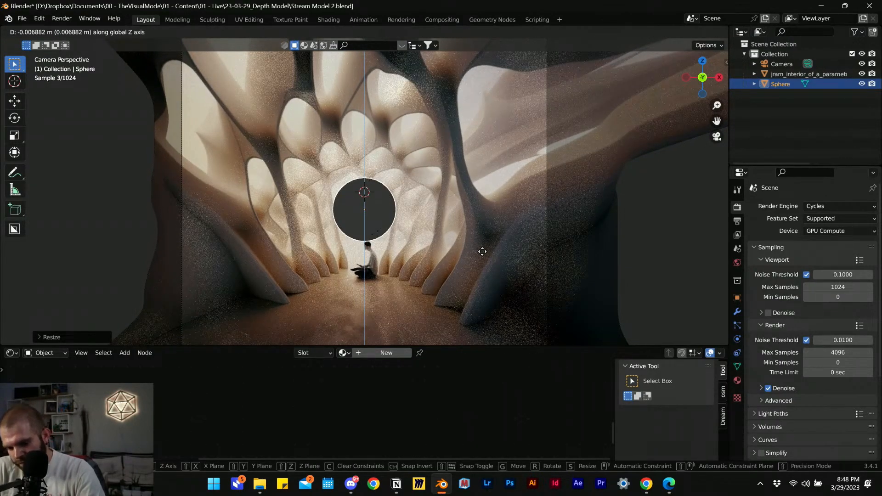
right_click(481, 251)
- Move the sphere along the Y axis deep into the displaced interior and scale it up there
middle_drag(390, 219, 451, 246)
key(g)
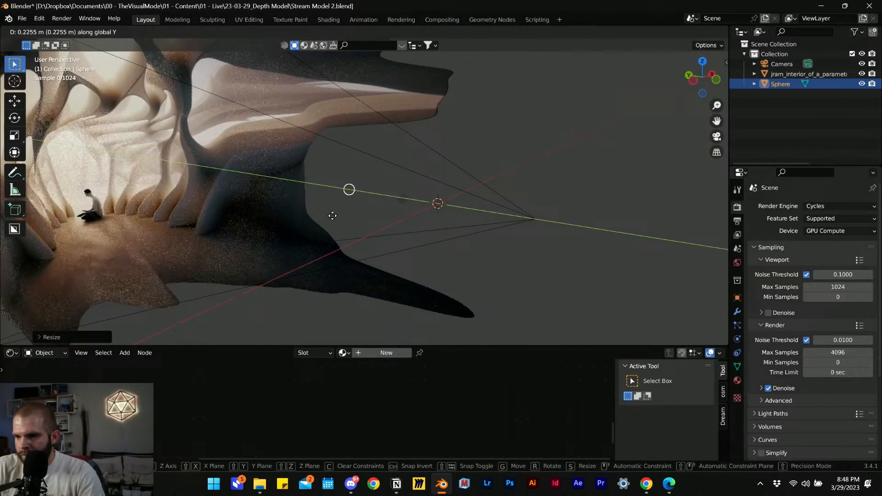
click(154, 212)
key(s)
click(706, 191)
- Inspect the sphere inside the interior, return to the camera view, and save the file
shift+middle_drag(170, 161, 459, 220)
scroll(398, 220, up, 10)
middle_drag(283, 216, 303, 218)
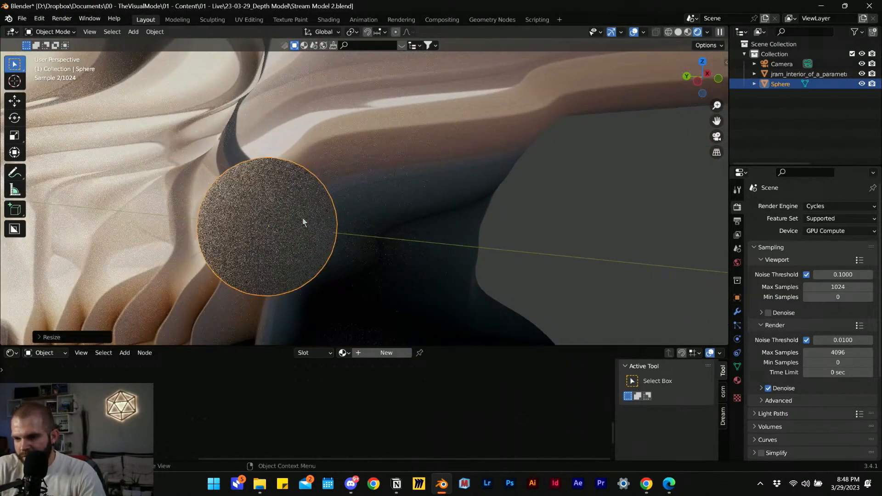
click(716, 136)
scroll(395, 200, up, 6)
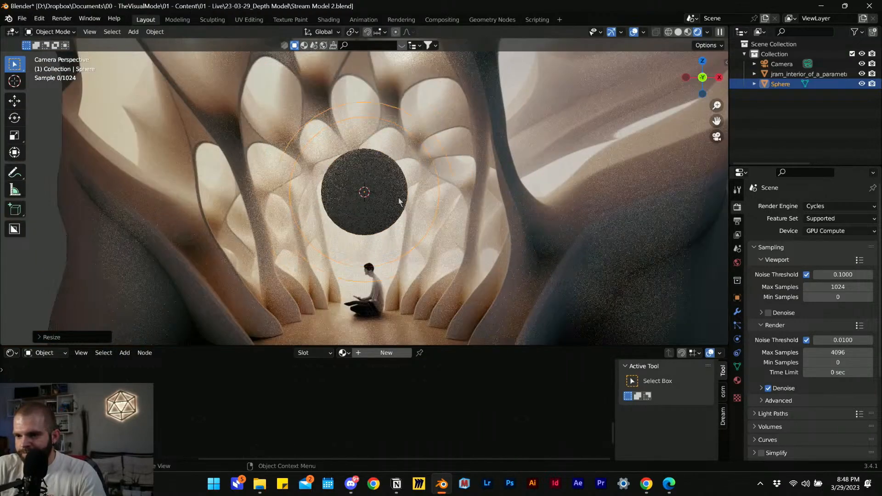
scroll(353, 167, down, 3)
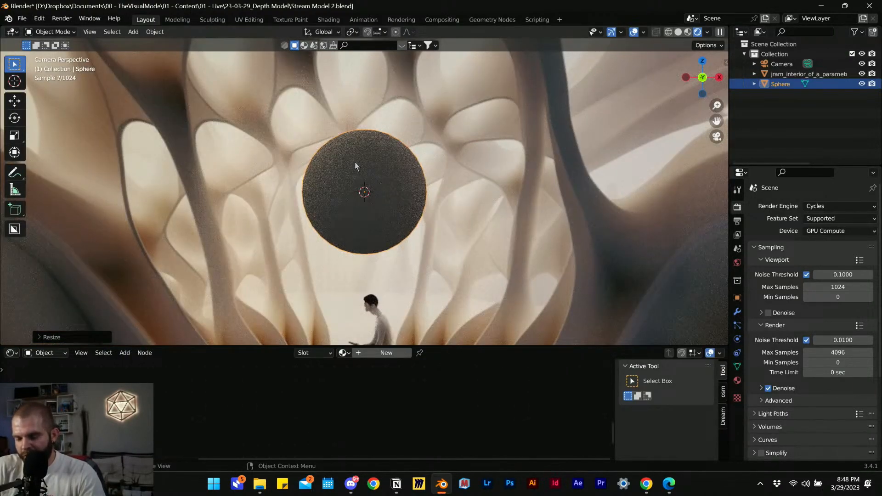
key(ctrl+s)
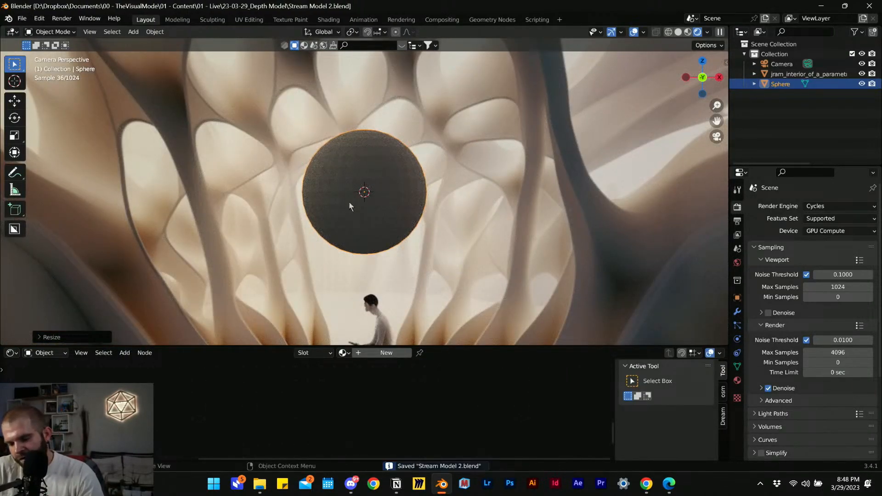
- Sample a light beige from the interior's bright back wall as the World background colour and set its Strength to 0.1
scroll(393, 192, down, 5)
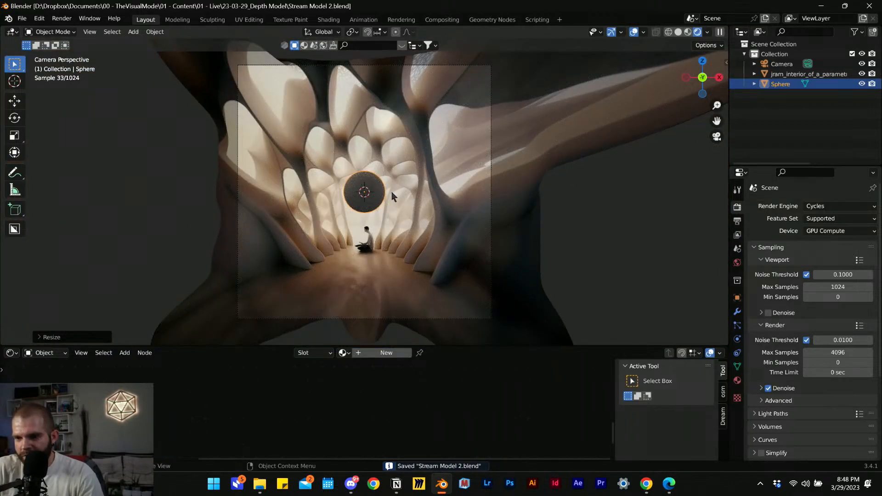
click(737, 263)
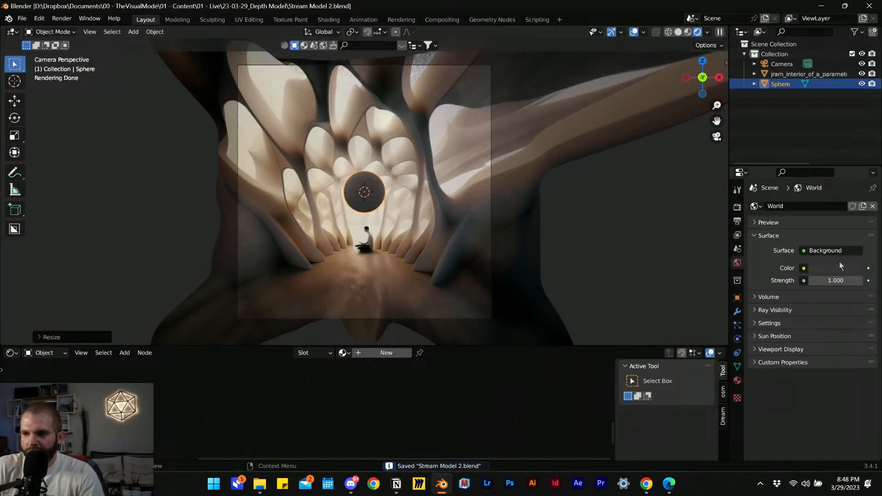
click(821, 271)
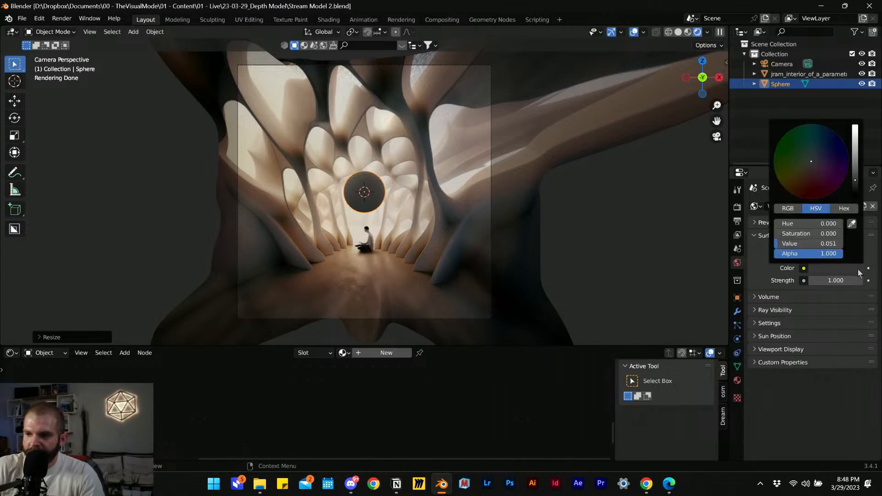
click(852, 224)
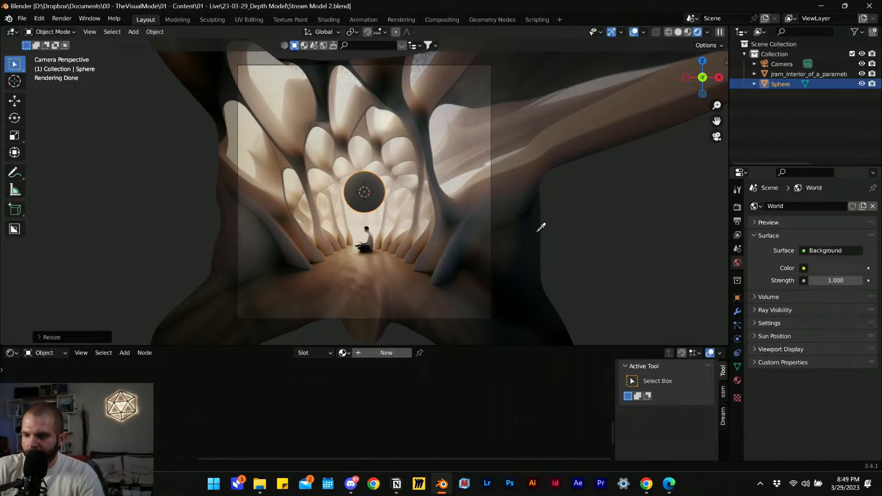
click(354, 222)
scroll(341, 214, up, 5)
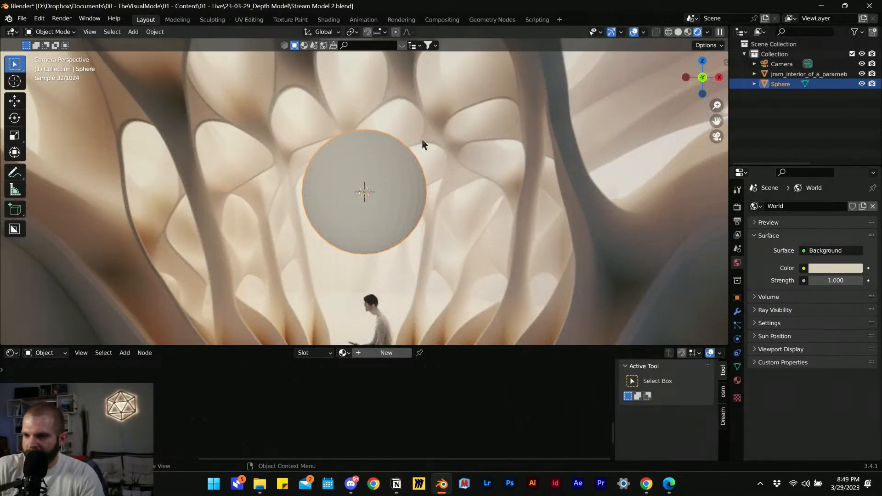
drag(835, 280, 813, 280)
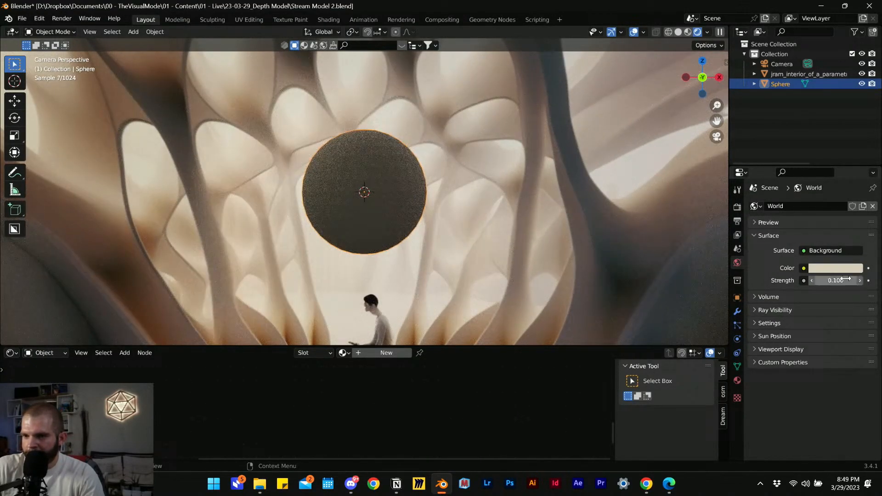
- Resample the World background colour from the brown part of the interior wall and set its Strength to 0.6
scroll(446, 174, down, 2)
click(862, 269)
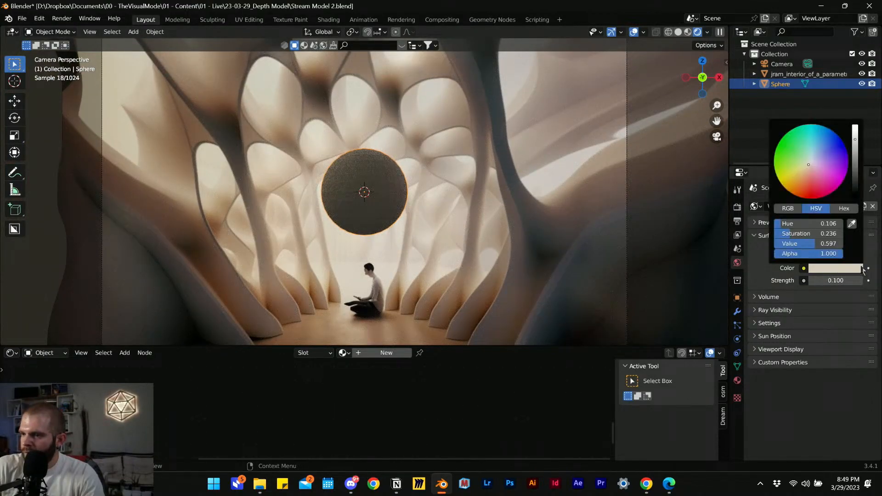
click(851, 225)
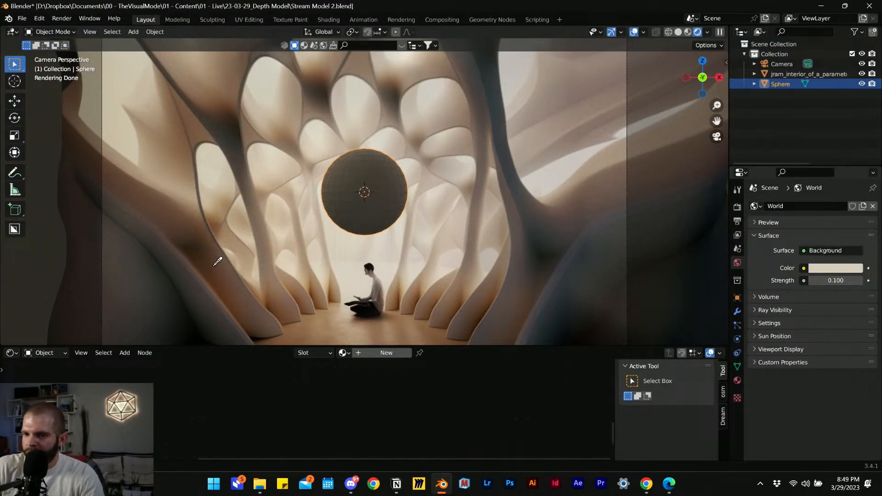
click(219, 280)
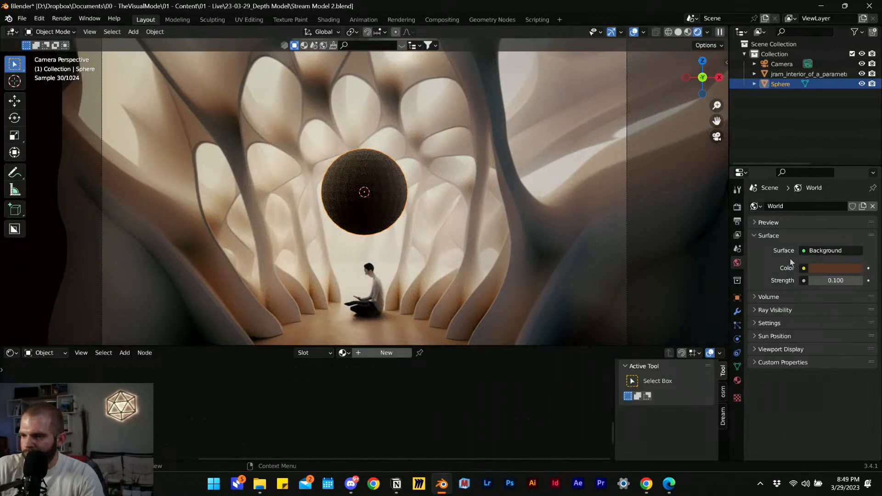
mouse_move(822, 281)
mouse_down()
mouse_move(855, 281)
mouse_move(822, 285)
mouse_up()
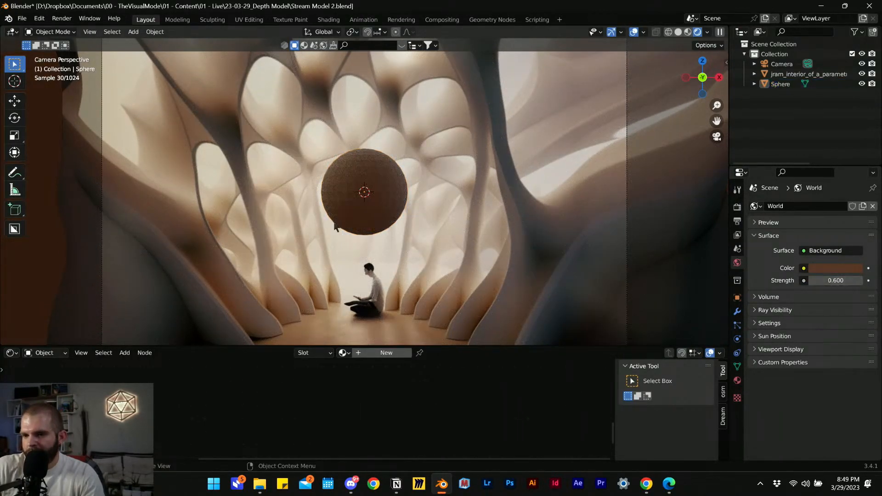
- Resample the World background colour from the dark shadowed area of the interior and deselect the sphere
click(841, 271)
click(857, 233)
click(645, 300)
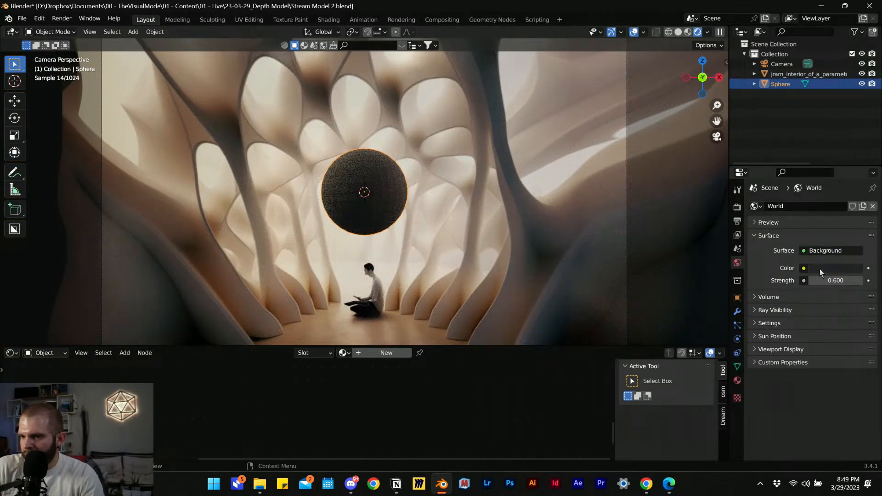
click(53, 252)
scroll(544, 258, down, 1)
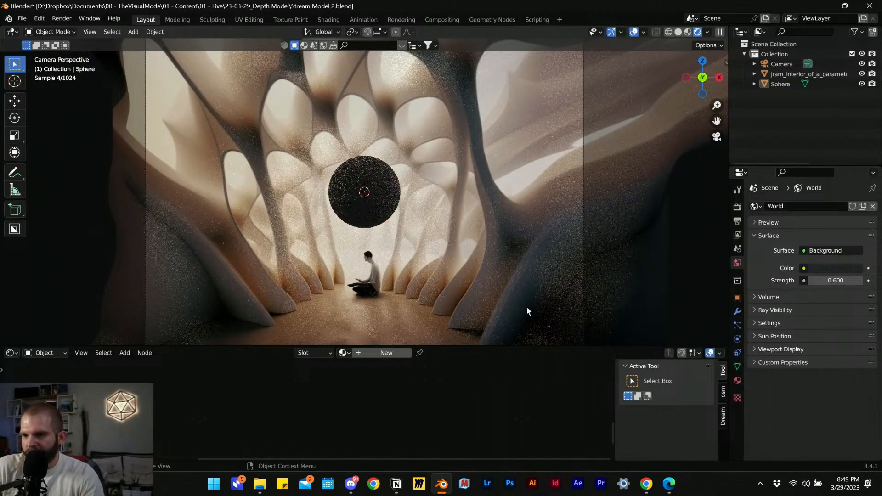
scroll(436, 280, down, 1)
scroll(407, 274, down, 2)
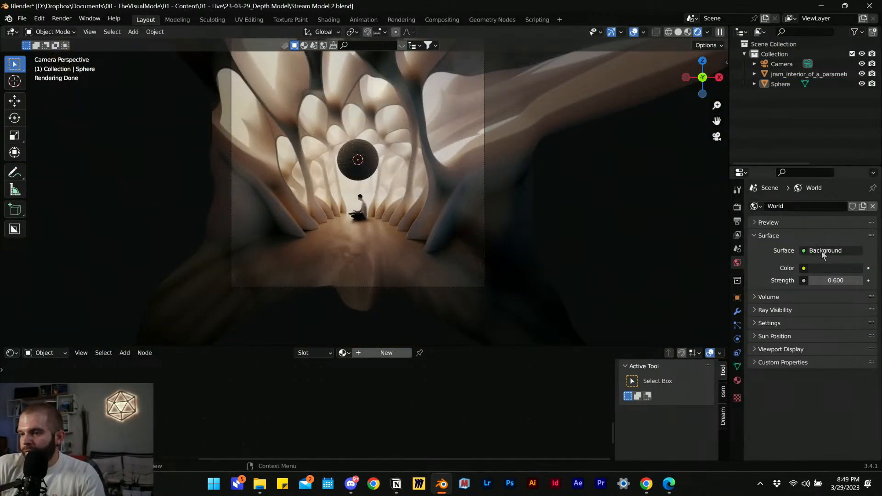
- Use an Environment Texture as the World colour and assign the loaded interior image, not the depth map, to it
click(824, 252)
click(804, 268)
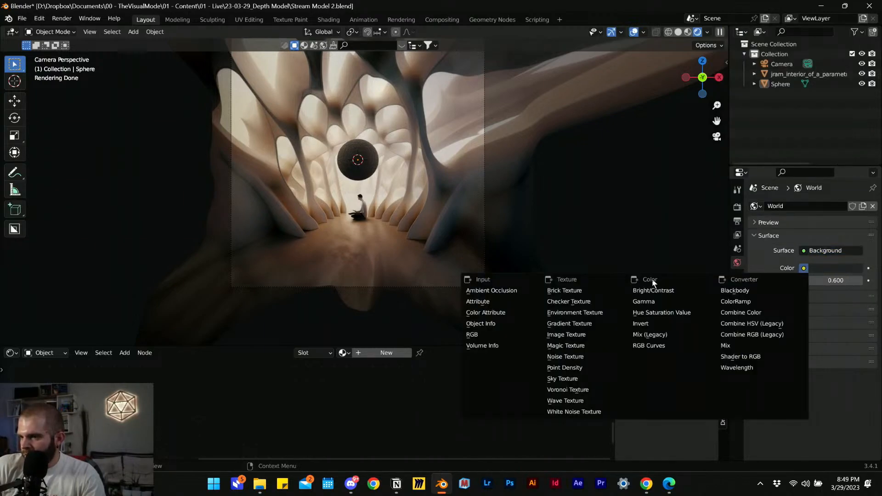
click(575, 312)
click(758, 281)
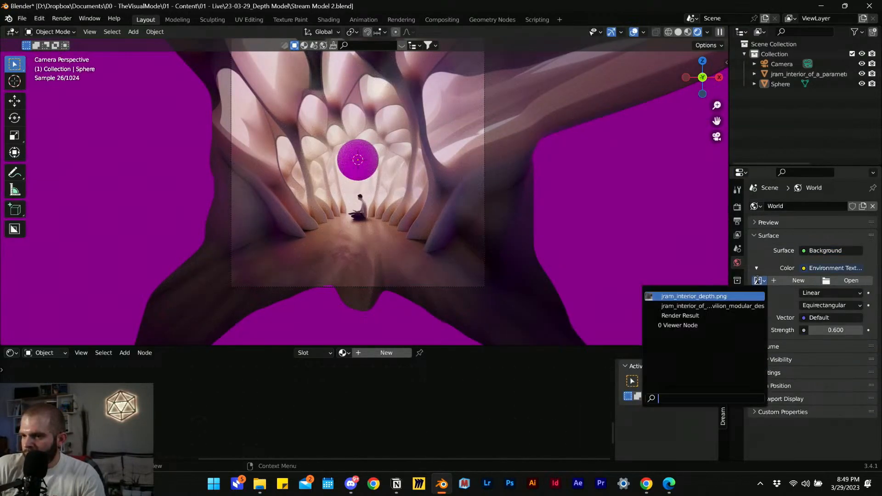
click(726, 307)
scroll(372, 191, down, 4)
middle_drag(283, 205, 505, 210)
scroll(371, 210, down, 8)
click(716, 136)
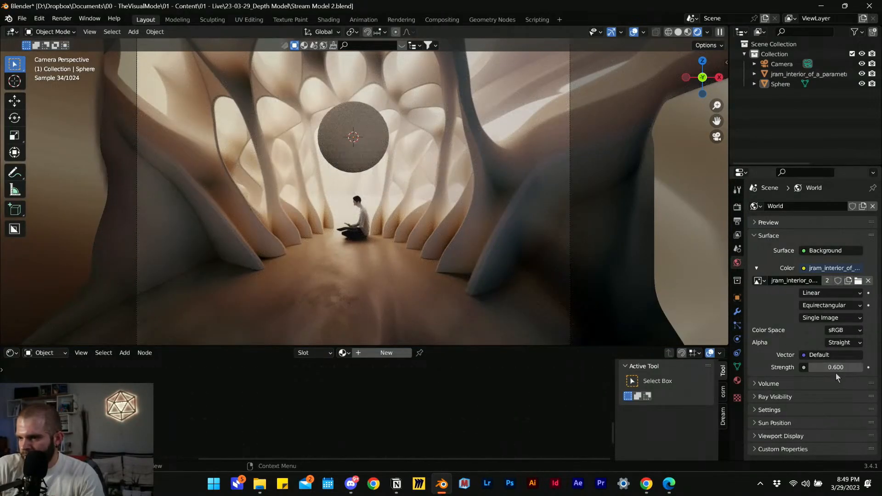
- Try a World background Strength of 0.3 and judge the lighting on the sphere
mouse_move(836, 367)
mouse_down()
mouse_move(852, 367)
mouse_move(834, 367)
mouse_up()
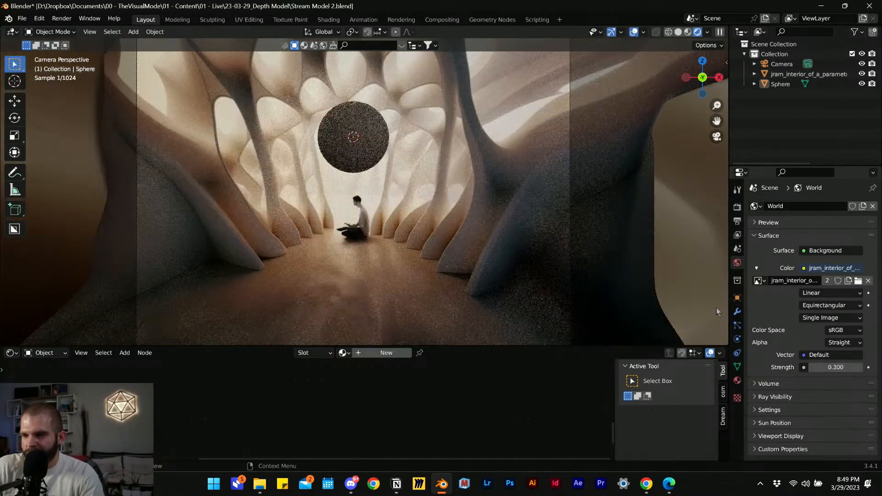
scroll(343, 159, up, 2)
scroll(340, 152, up, 4)
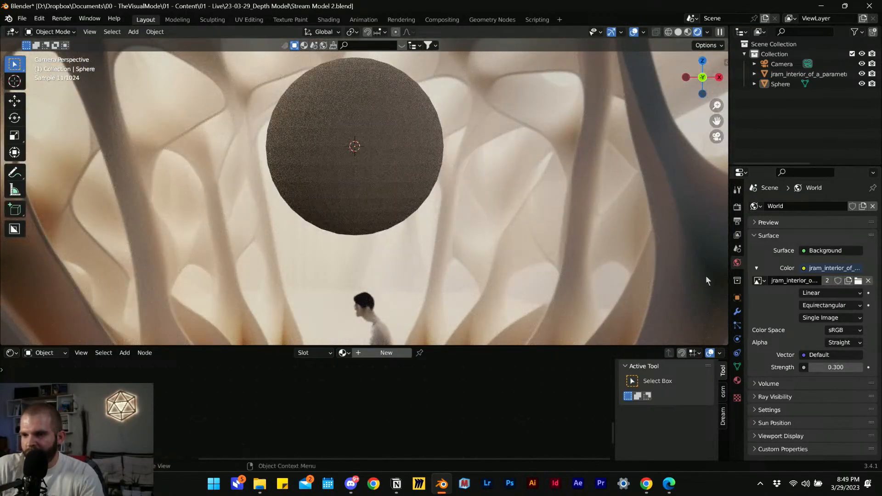
- Set the World background Strength to 0.7 and save the file
drag(829, 365, 840, 366)
scroll(369, 224, down, 5)
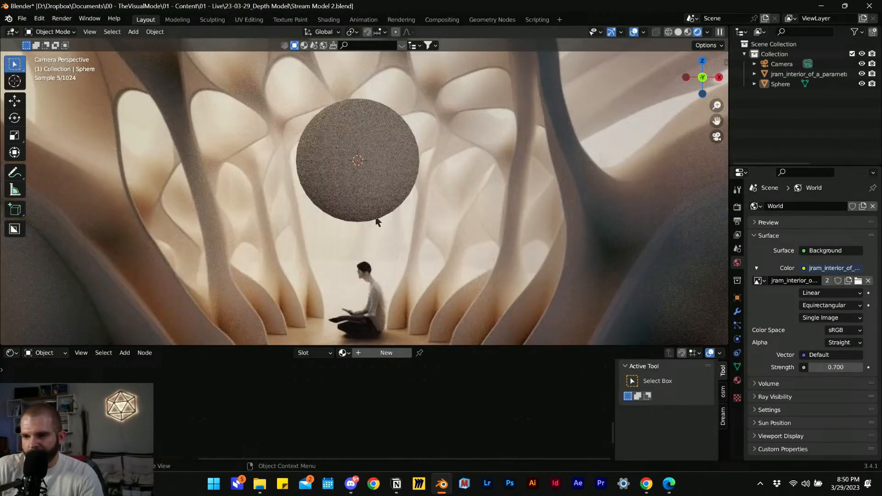
click(346, 187)
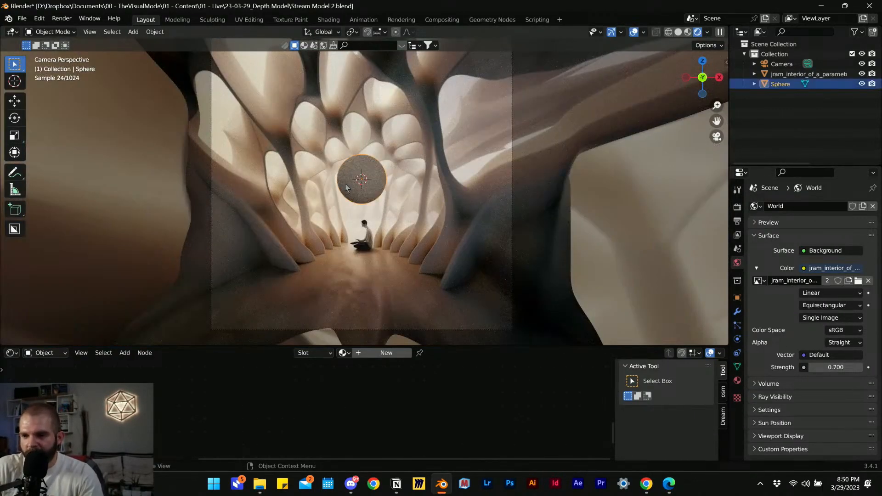
click(111, 230)
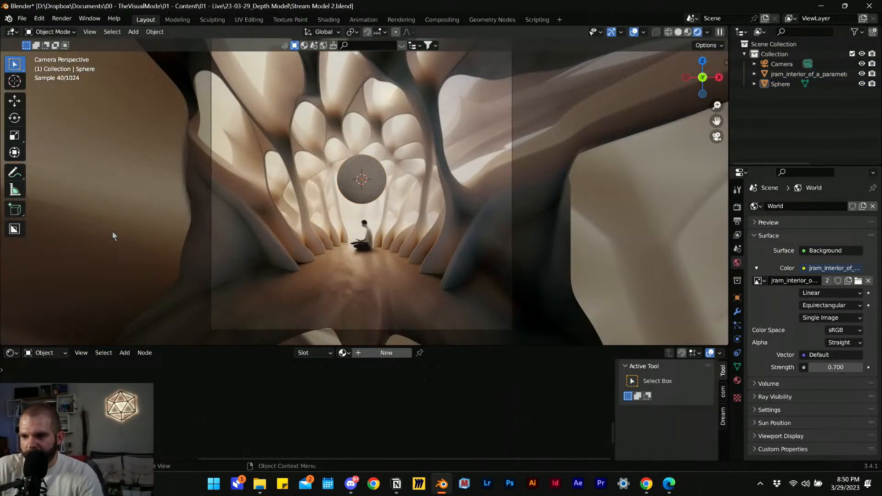
key(ctrl+s)
scroll(153, 215, down, 3)
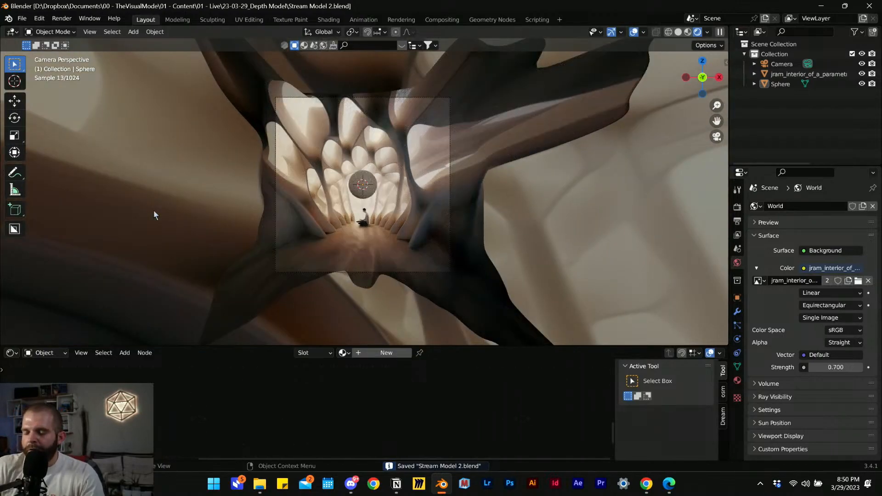
- Switch the Shader Editor from object to World shading and bring the whole World node tree into view
click(50, 357)
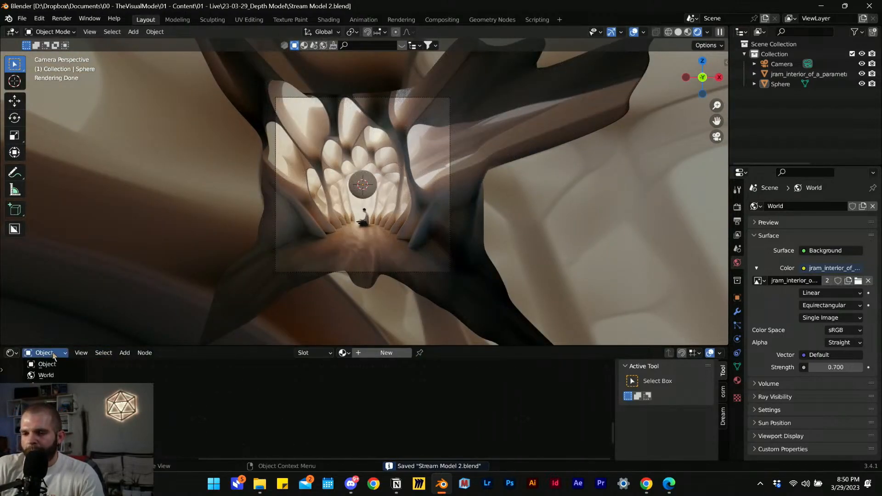
click(59, 372)
scroll(310, 396, down, 5)
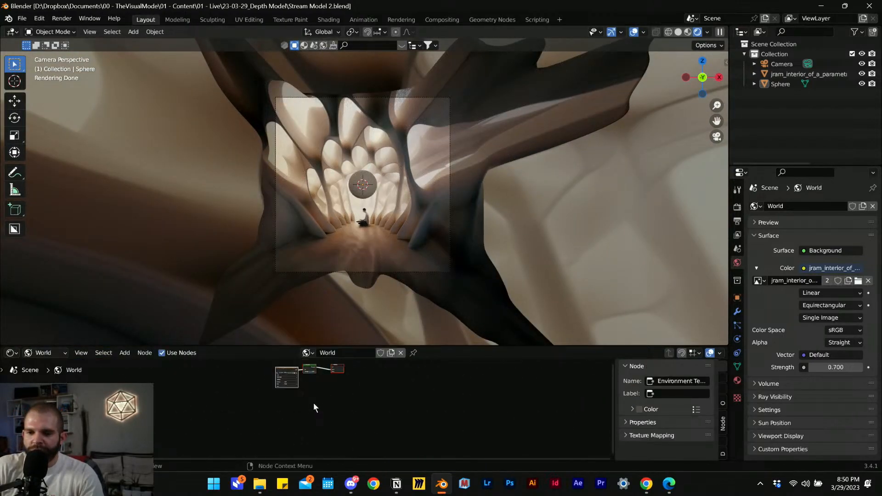
- Add connected Texture Coordinate and Mapping nodes ahead of the Environment Texture node in the World shader
middle_drag(303, 383, 328, 407)
scroll(317, 403, up, 14)
middle_drag(248, 377, 259, 389)
click(259, 389)
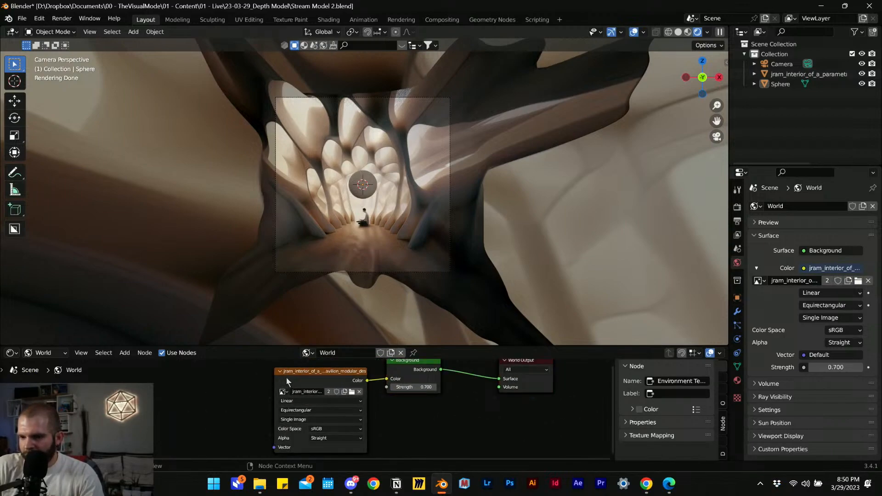
click(303, 380)
middle_drag(316, 380, 352, 392)
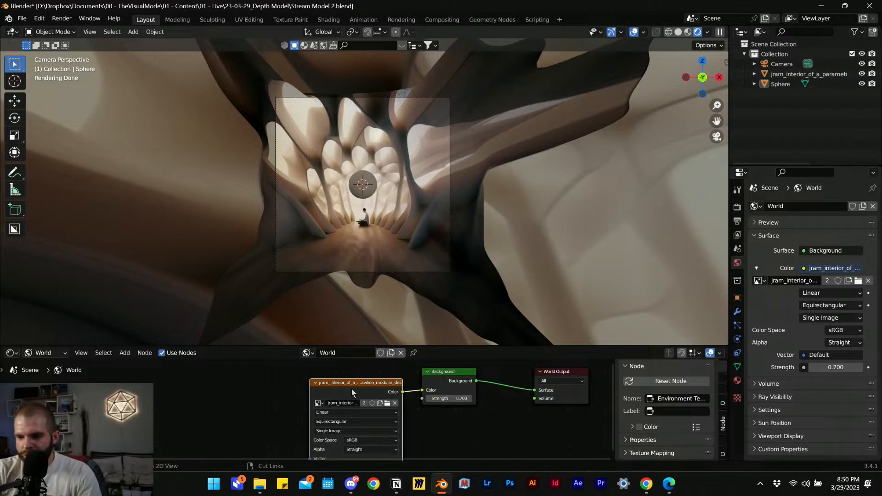
key(ctrl+t)
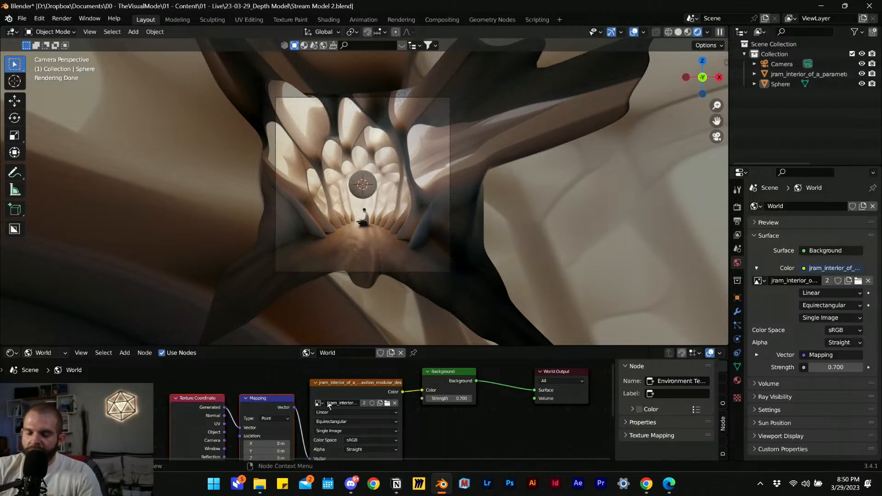
- Search the add-on preferences for "node" to check whether Node Wrangler is enabled, and close the preferences
click(39, 18)
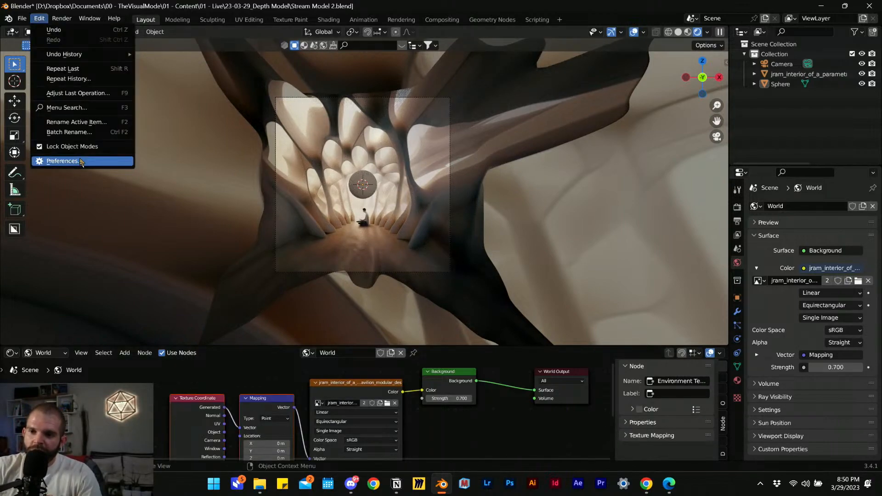
click(60, 162)
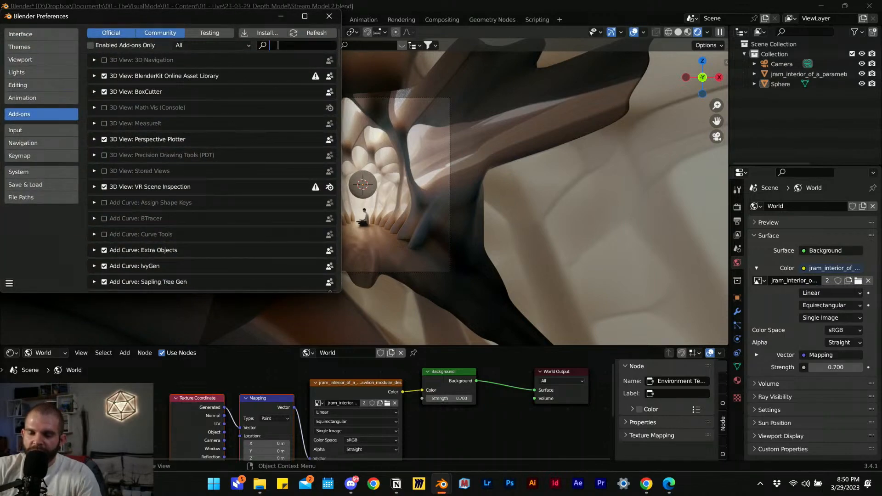
text(node)
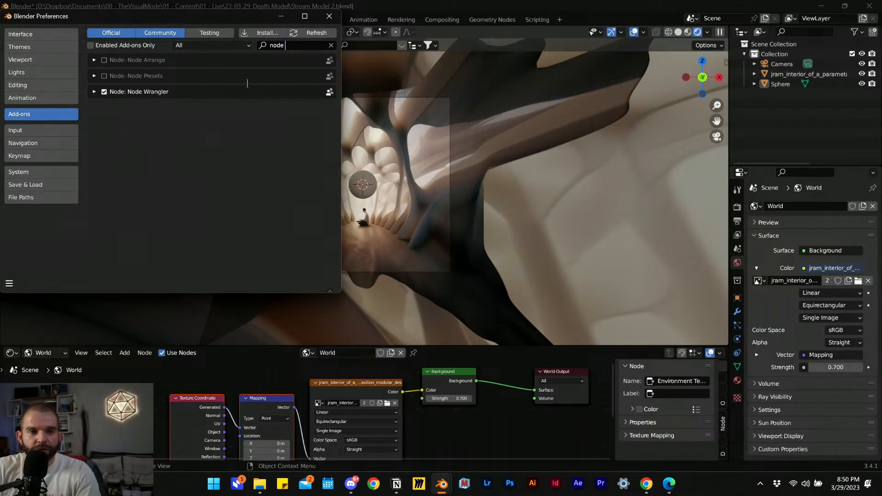
click(329, 17)
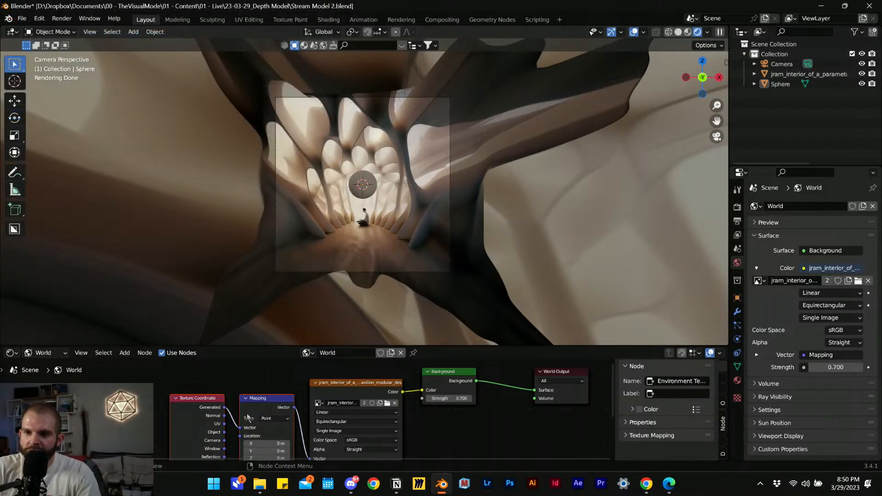
- Rotate the World environment image by setting the Mapping node's Z rotation to 241° while judging the light on the sphere
scroll(272, 411, up, 5)
middle_drag(361, 431, 383, 440)
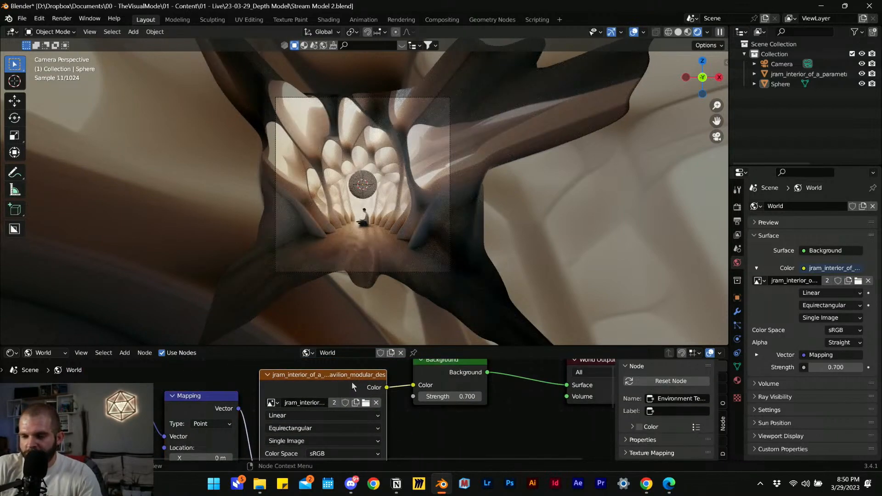
middle_drag(339, 390, 373, 368)
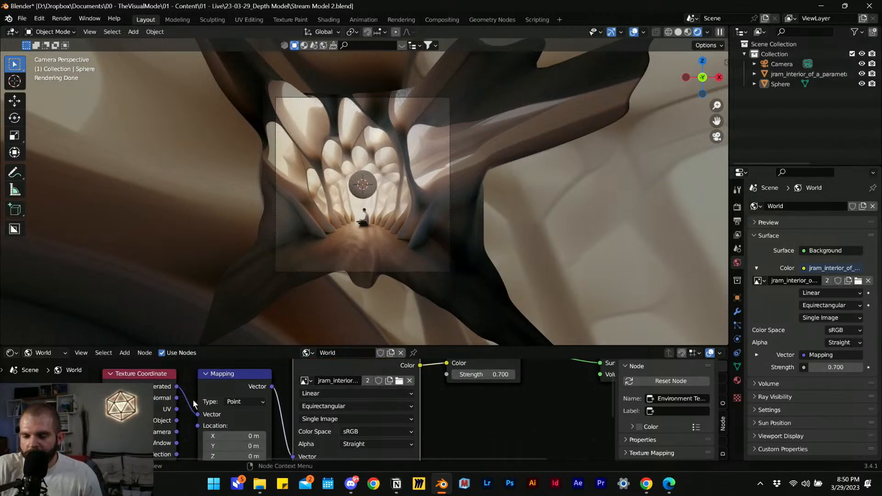
middle_drag(139, 414, 187, 398)
scroll(187, 399, down, 3)
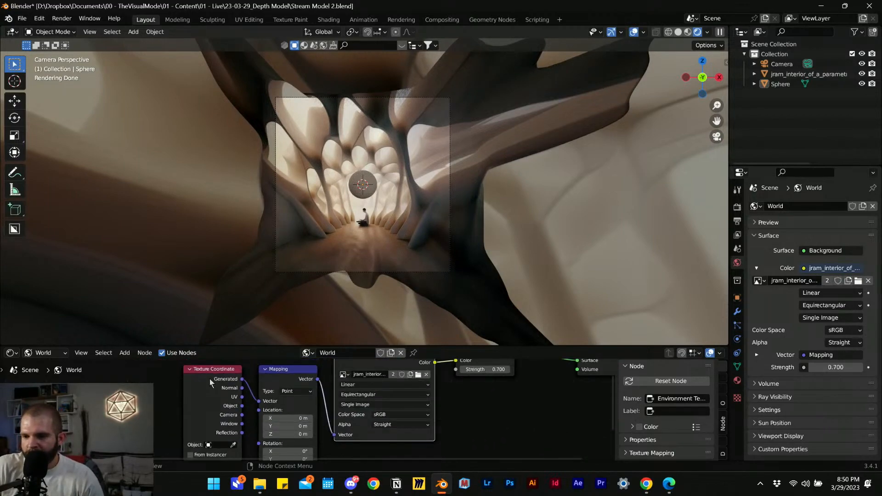
scroll(206, 384, up, 3)
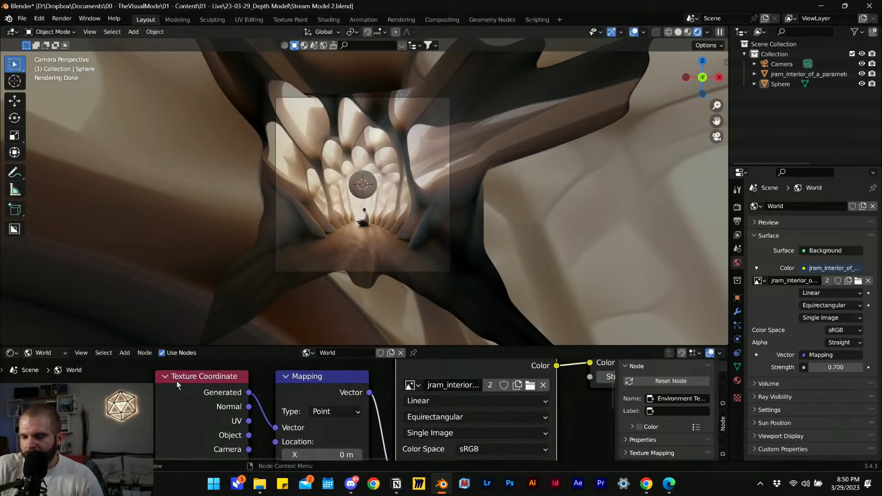
drag(243, 422, 283, 429)
scroll(281, 435, down, 5)
middle_drag(275, 444, 269, 390)
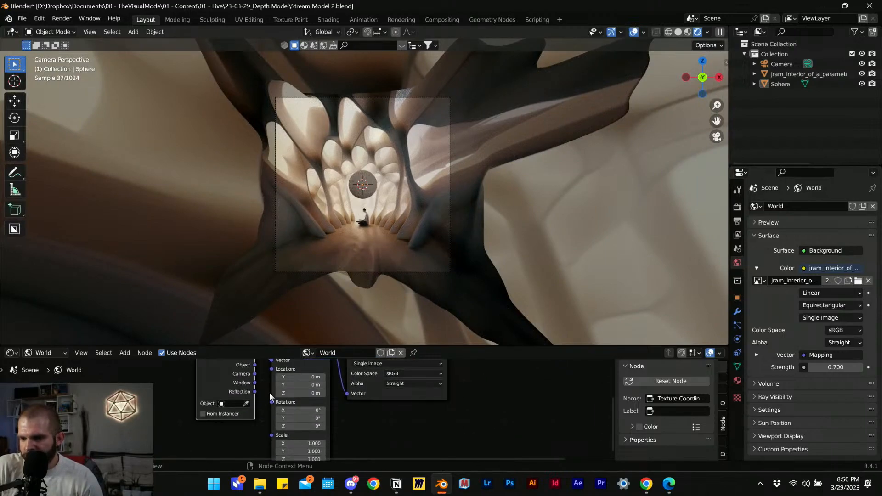
scroll(285, 414, up, 4)
scroll(294, 421, up, 2)
mouse_move(294, 421)
mouse_down()
mouse_move(370, 420)
mouse_move(281, 419)
mouse_up()
scroll(373, 307, up, 7)
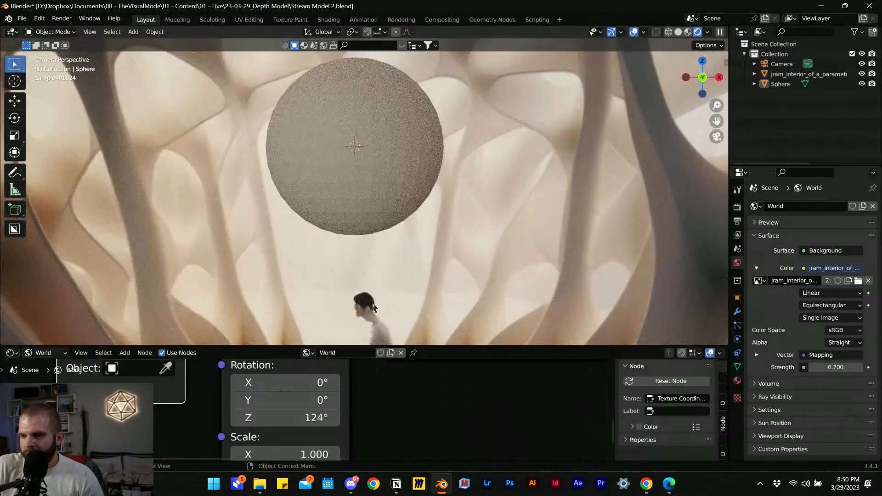
drag(303, 418, 357, 417)
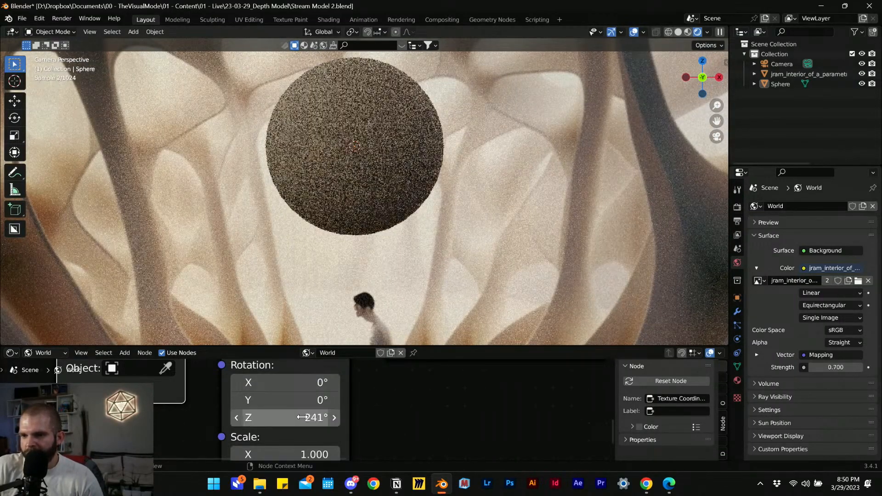
- Enable viewport denoising in the Cycles render settings and set its Start Sample to 10
click(740, 207)
click(773, 315)
click(774, 316)
click(760, 314)
click(766, 314)
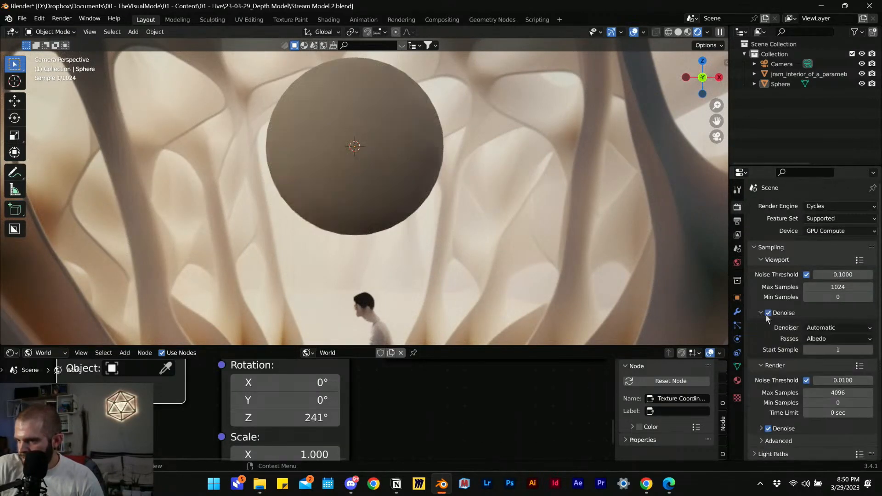
click(854, 349)
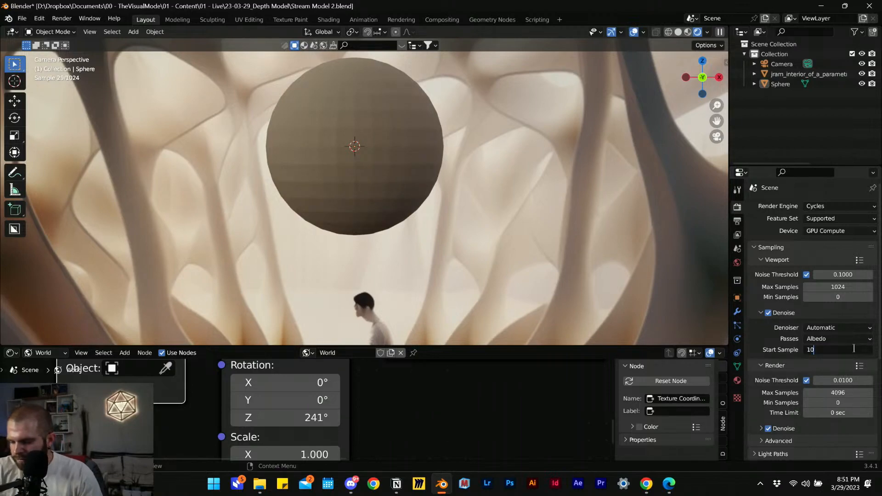
text(10)
key(Return)
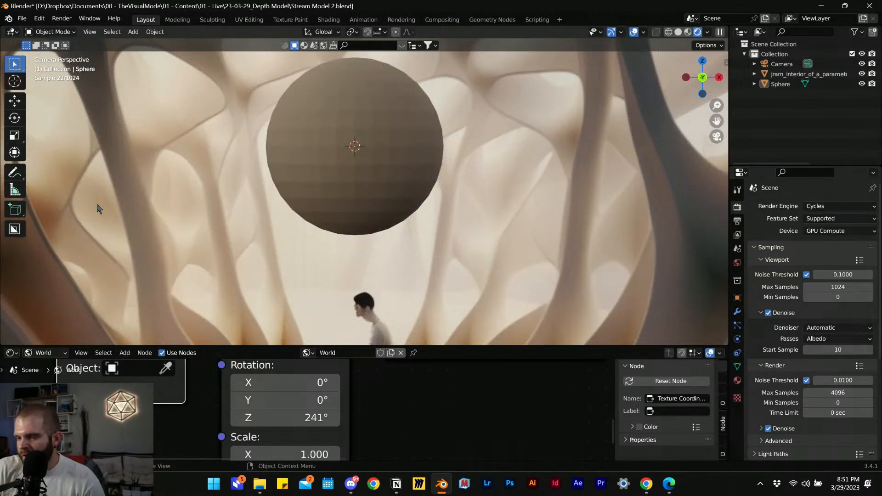
- Return to the camera view, lower the sphere along Z towards the floor and shift it along the Y axis
scroll(367, 184, down, 6)
scroll(365, 187, up, 12)
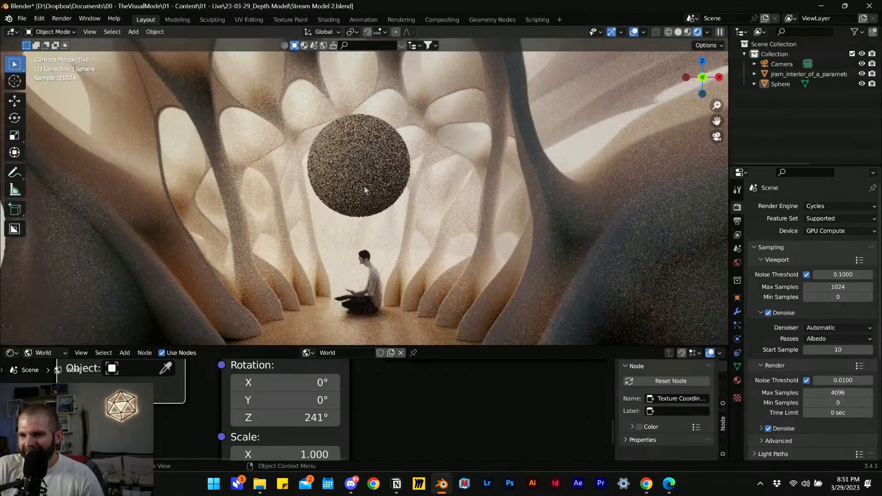
scroll(364, 190, down, 14)
middle_drag(301, 206, 689, 216)
click(716, 136)
scroll(322, 218, up, 3)
click(362, 182)
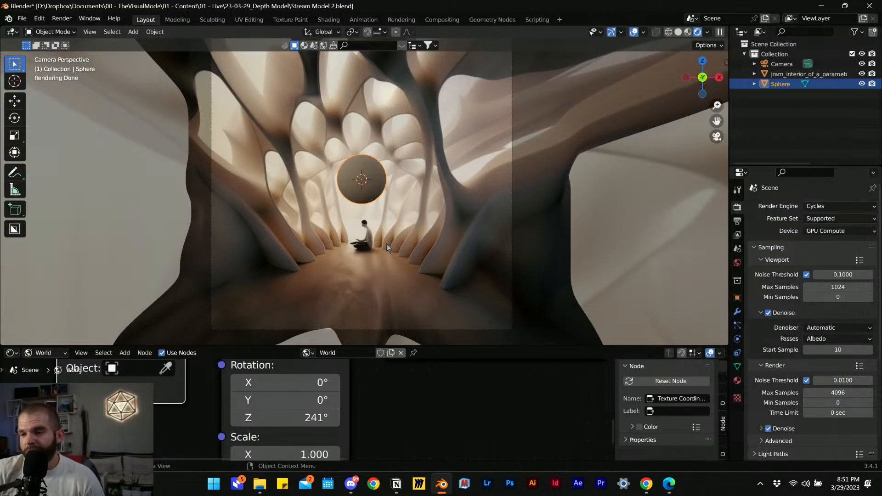
key(g)
key(z)
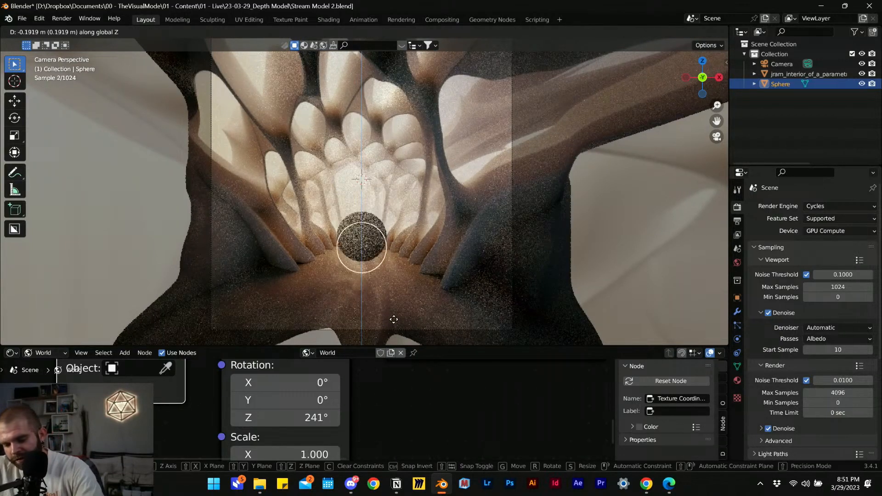
click(407, 46)
key(g)
key(y)
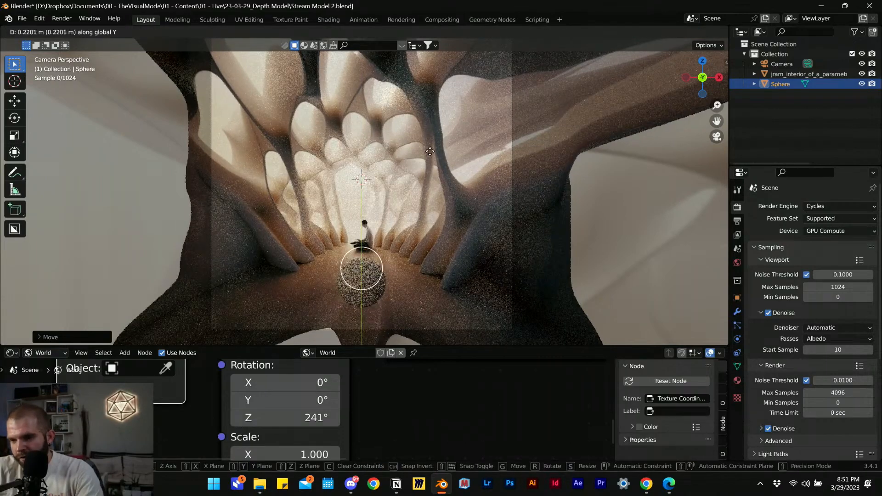
click(440, 225)
- Scale the sphere down and reposition it along the Y axis so it sits just in front of the seated figure's face side
scroll(348, 245, up, 5)
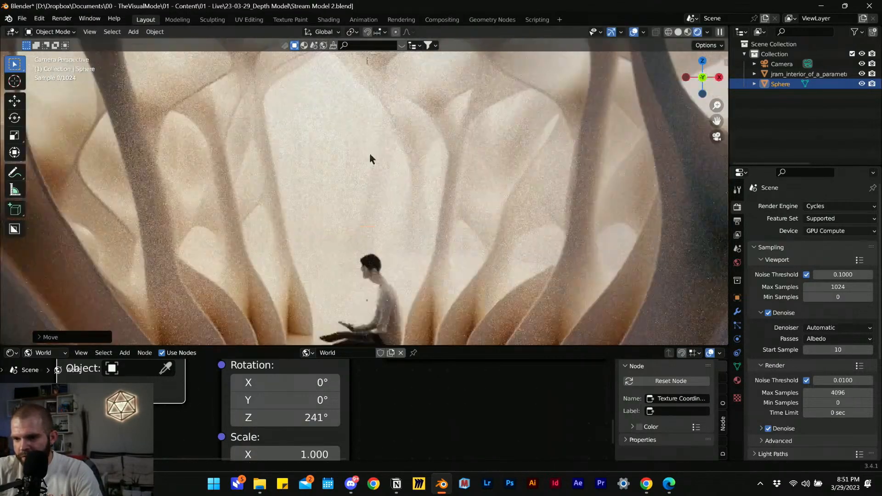
key(g)
key(y)
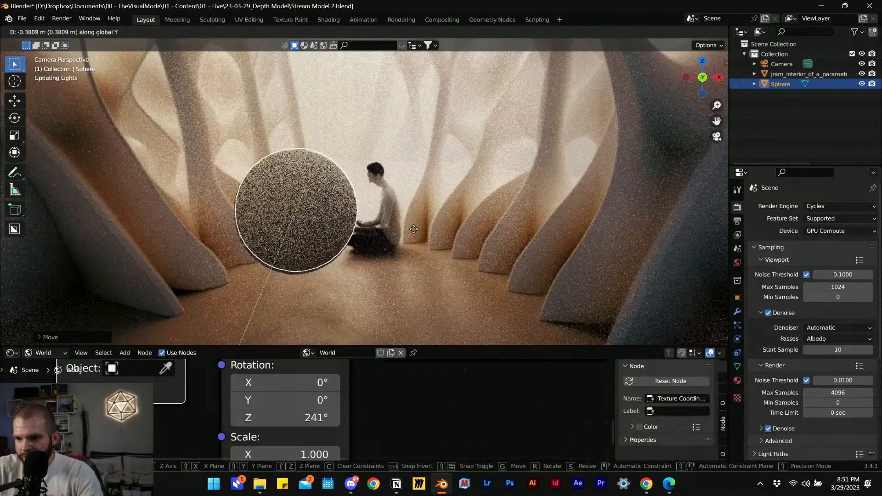
click(418, 268)
key(s)
click(351, 263)
key(g)
key(y)
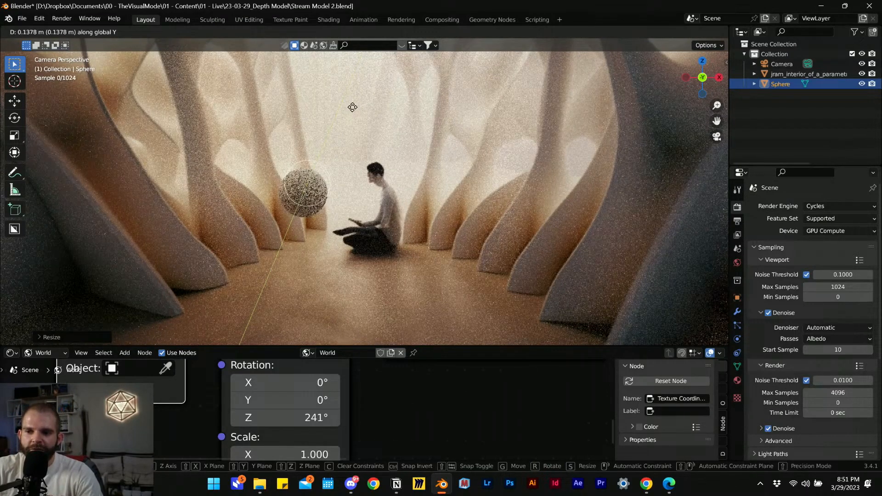
click(339, 83)
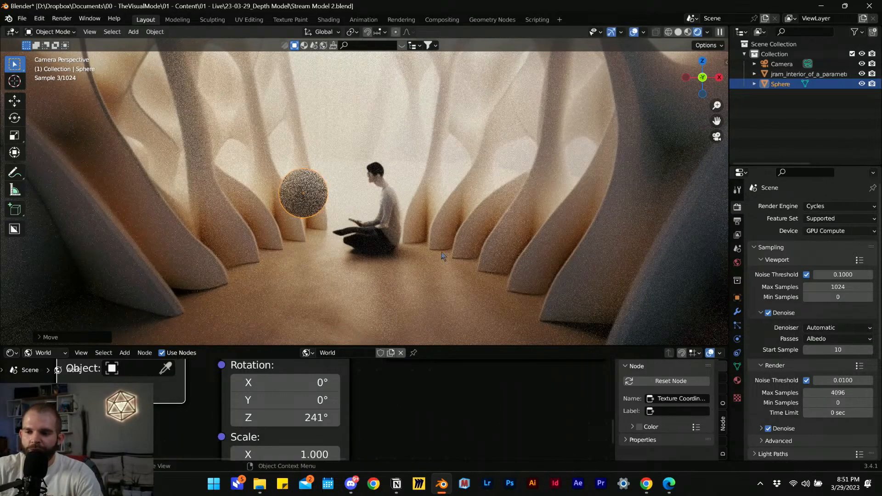
- Review the interior plane's Displace and Subdivision modifiers, deselect the plane and save the file
click(606, 301)
click(737, 311)
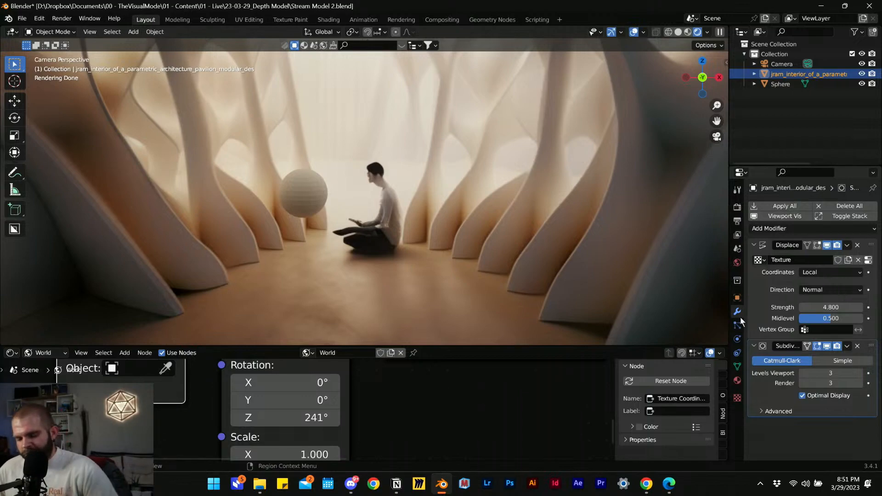
scroll(411, 252, down, 5)
click(145, 191)
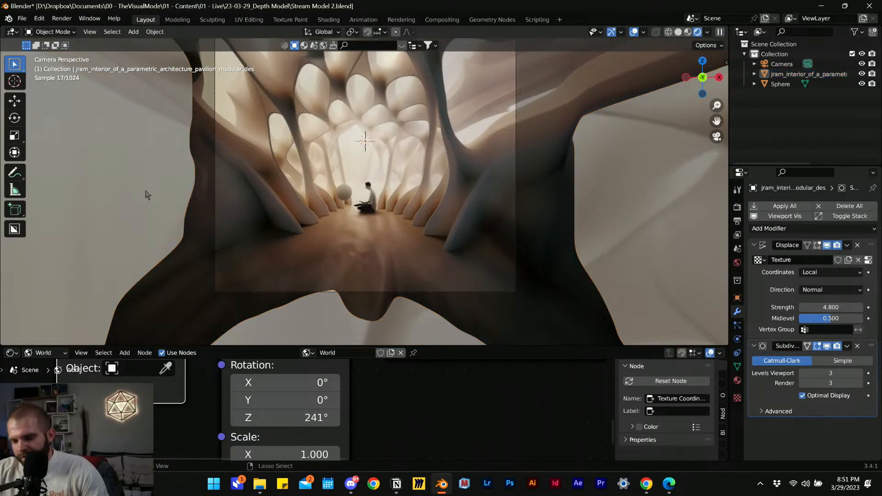
key(ctrl+s)
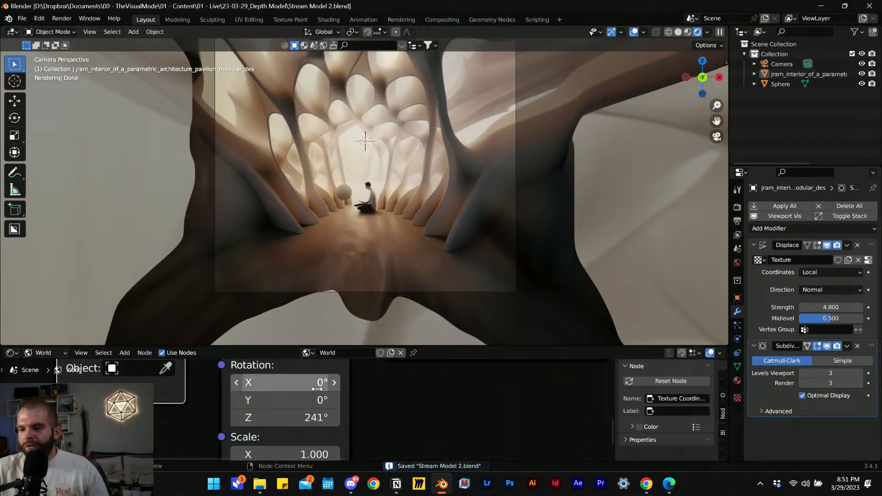
- Switch to Chrome and look over the MiDaS demo page and the Photo to Depth page for generating depth maps
scroll(369, 223, up, 4)
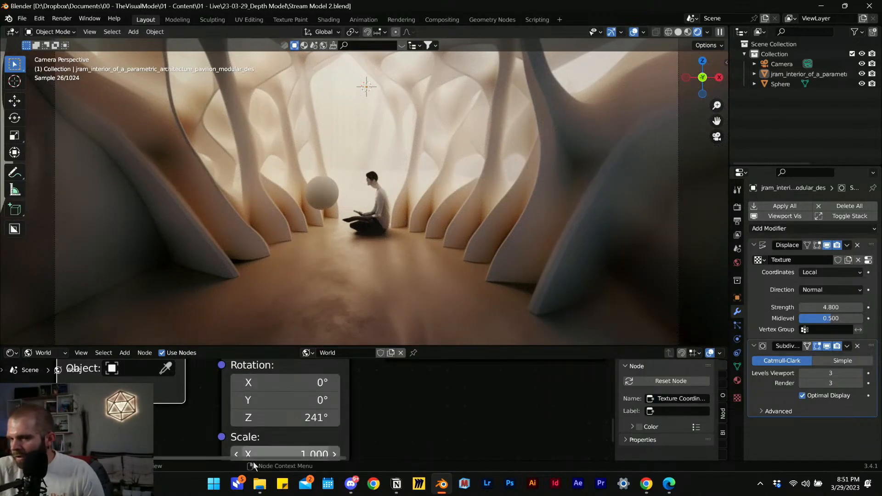
key(super)
click(317, 184)
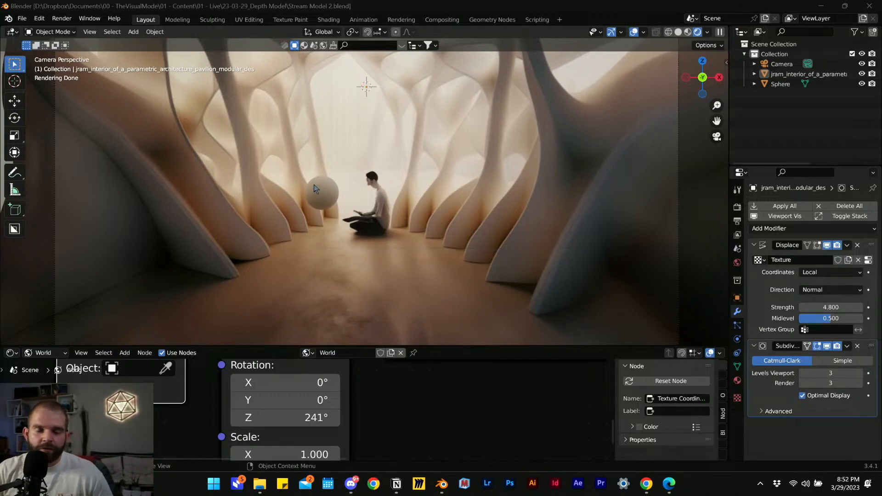
mouse_move(646, 480)
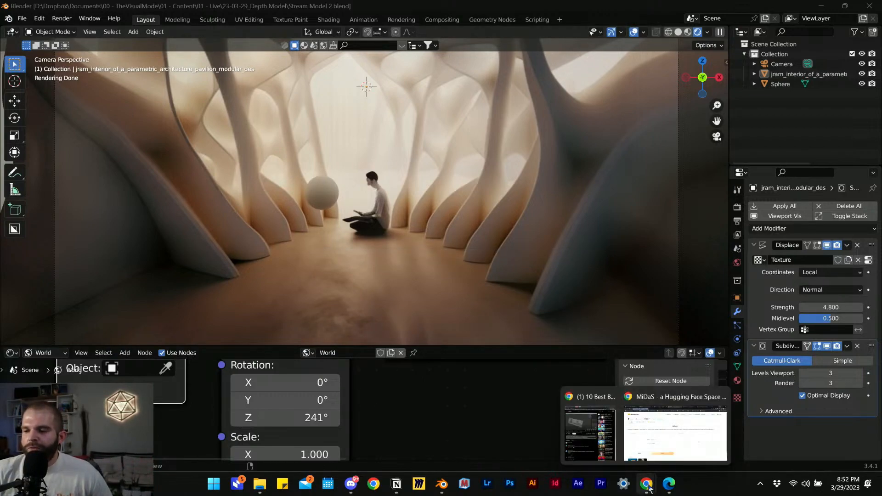
click(661, 439)
scroll(361, 225, down, 1)
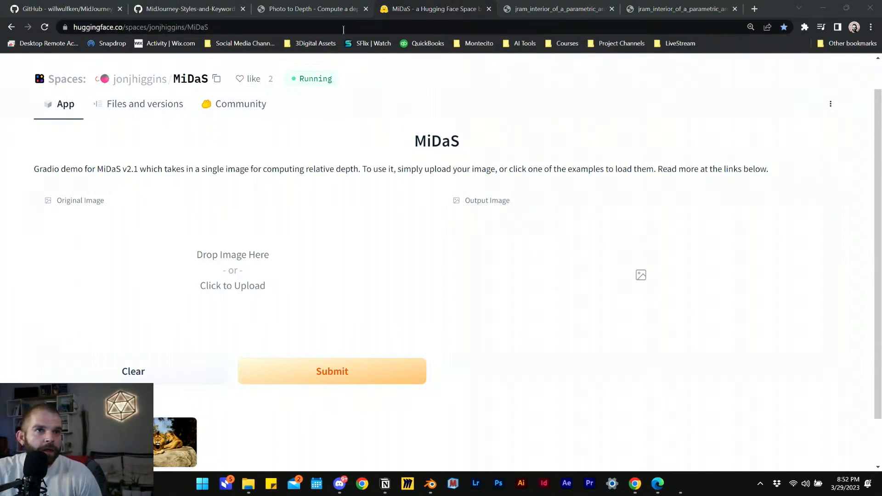
click(313, 10)
scroll(440, 216, down, 2)
scroll(440, 216, down, 2)
scroll(440, 216, up, 3)
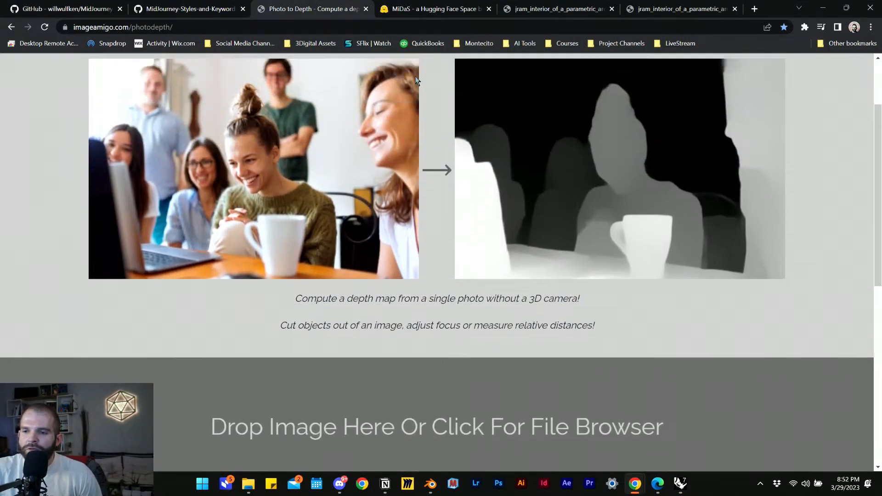
- Return to Blender, select the interior plane and place the 3D cursor on the floor in front of the seated figure
click(823, 8)
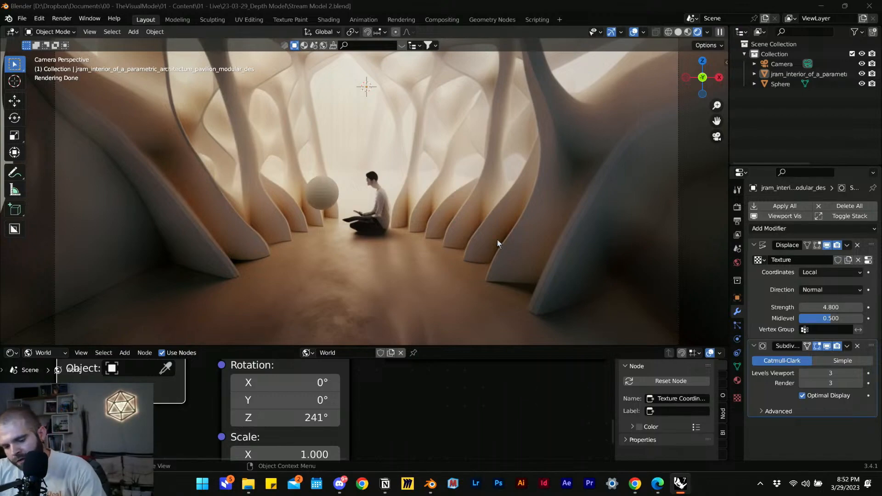
click(345, 288)
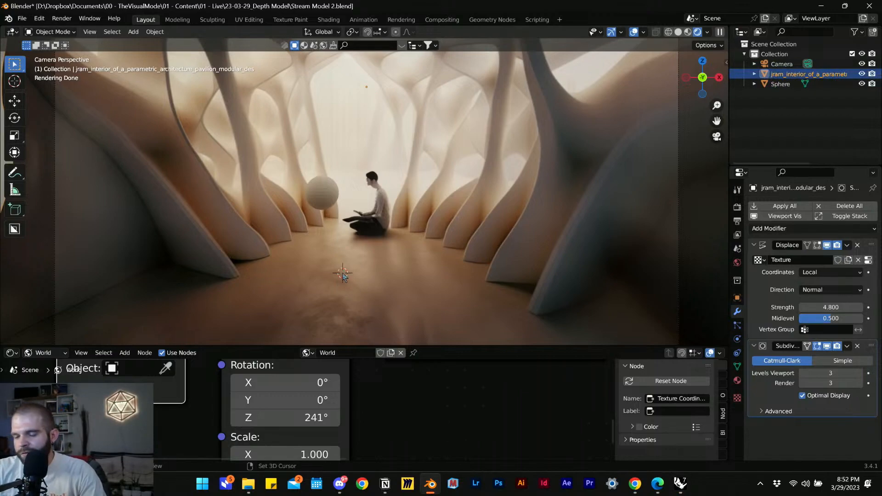
- Add a Grease Pencil stroke object at the 3D cursor and give it a Line Art modifier
key(shift+a)
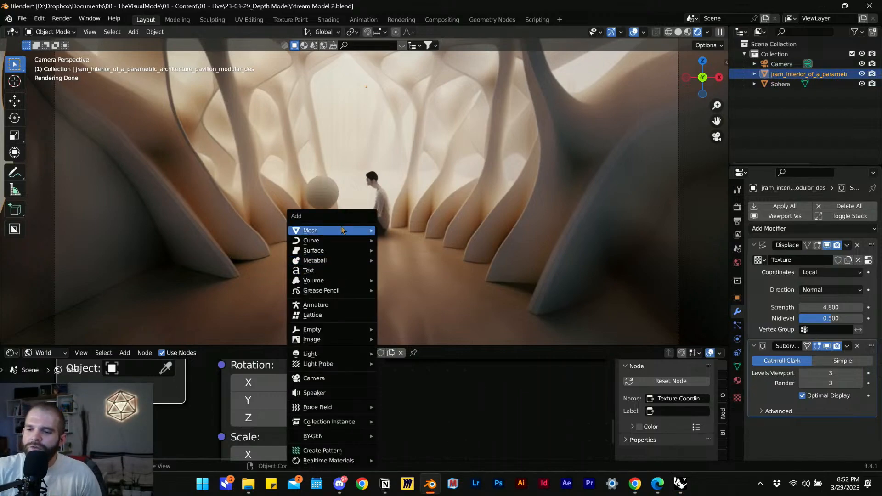
mouse_move(351, 290)
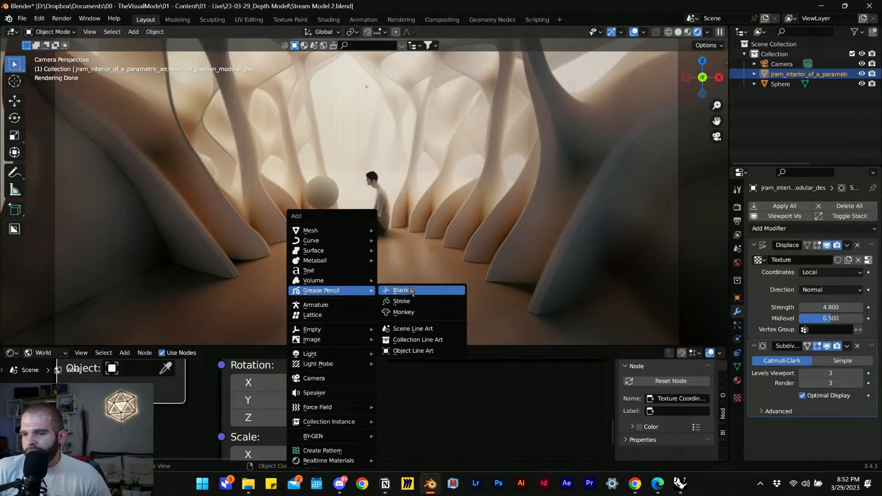
click(401, 301)
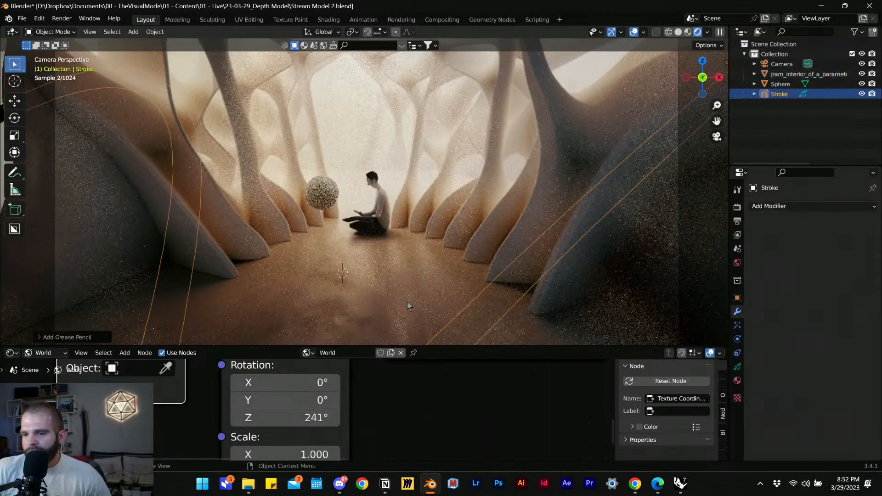
click(792, 206)
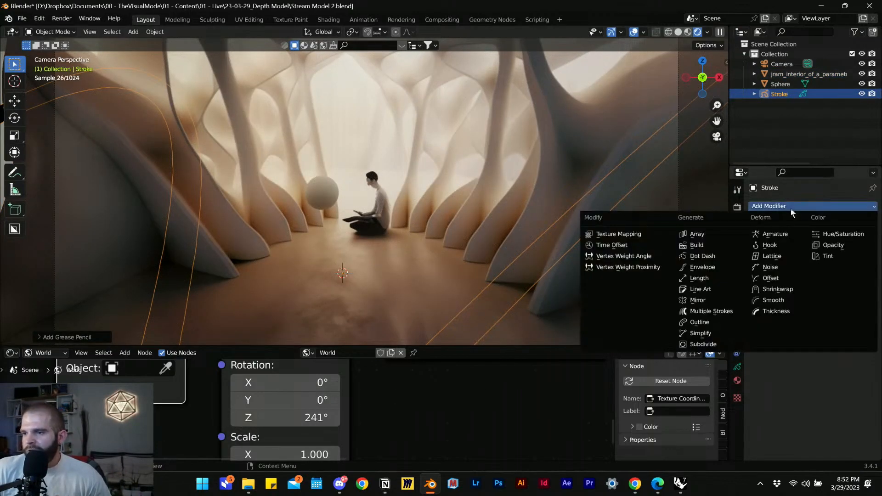
click(710, 289)
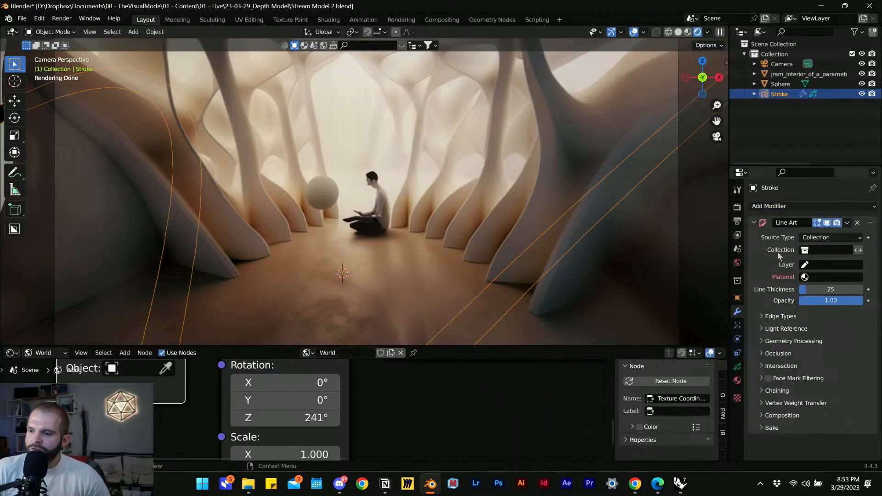
- Set the Line Art source collection to Collection, its layer to Colors and its material to Black
click(830, 250)
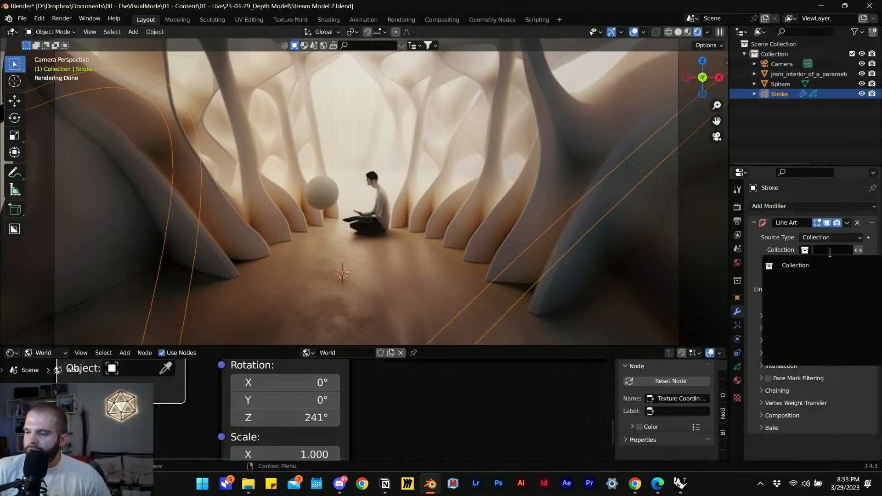
click(809, 266)
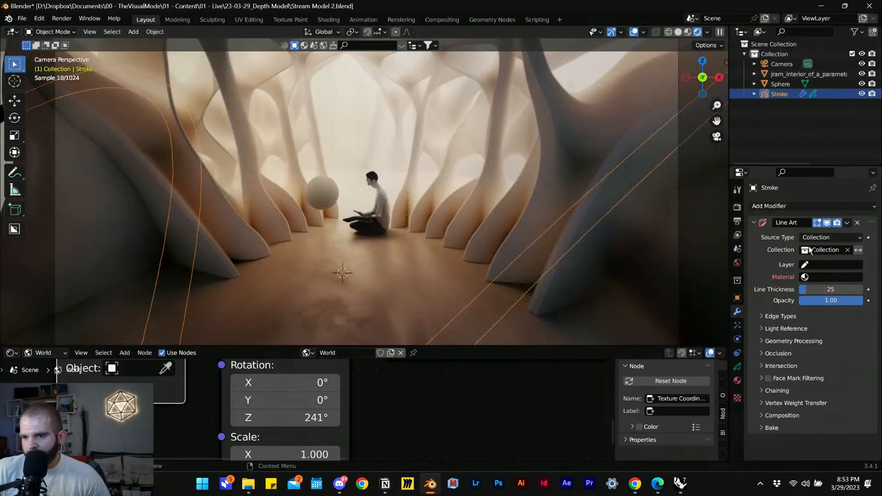
click(810, 264)
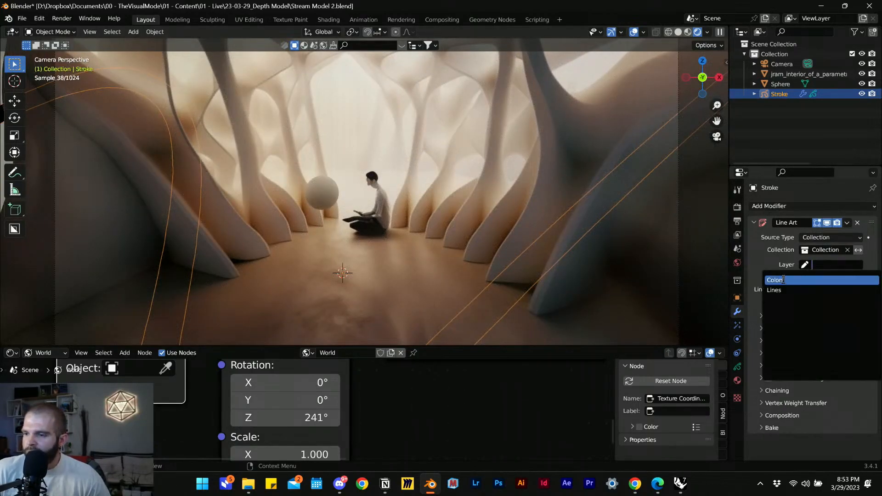
click(784, 280)
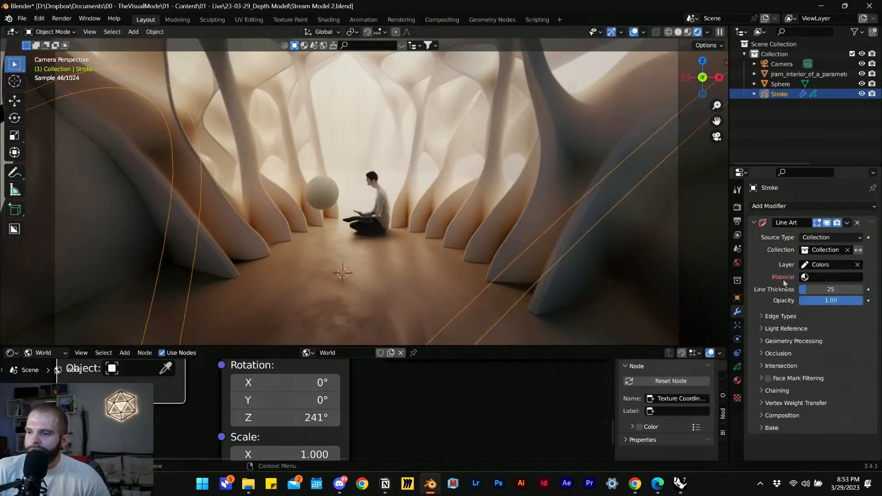
click(812, 278)
click(809, 293)
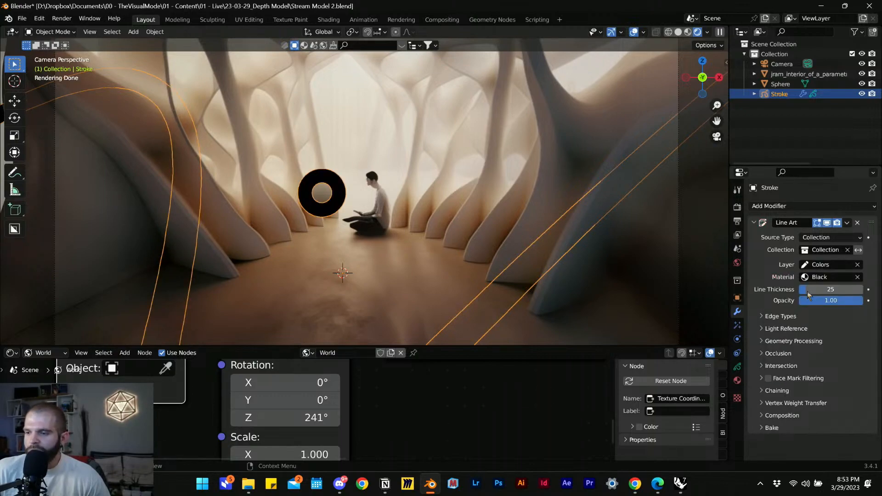
- Set the Line Art line thickness to 3 and check the outlines across the interior plane
scroll(317, 194, up, 5)
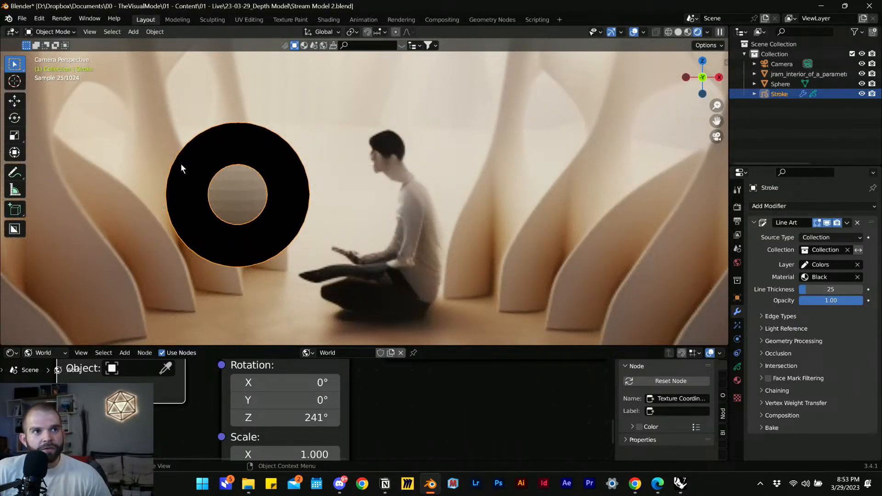
drag(831, 289, 824, 289)
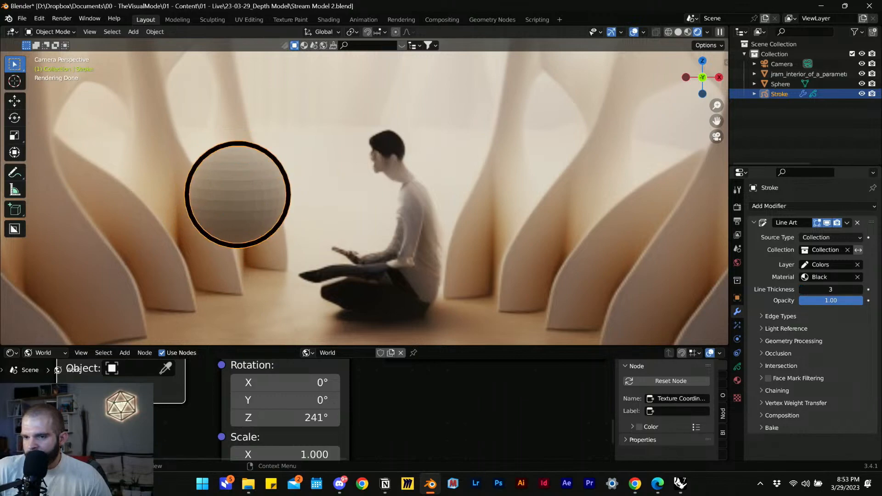
click(471, 227)
scroll(457, 208, down, 6)
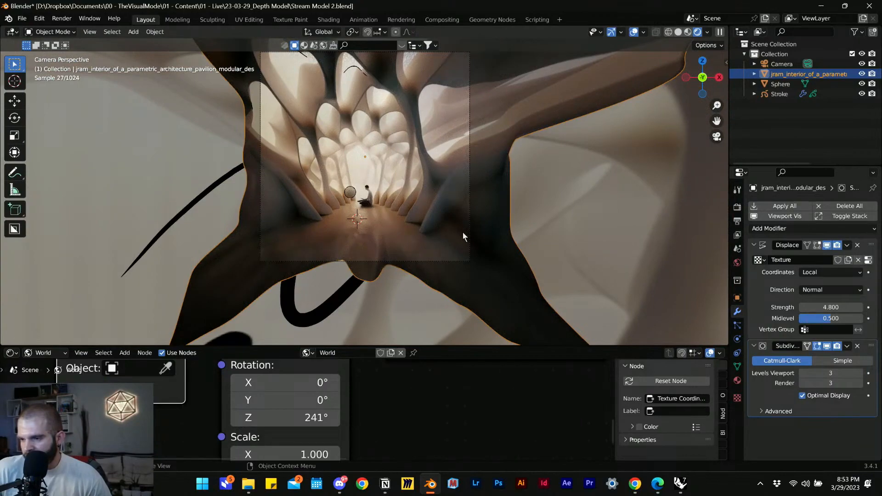
scroll(463, 234, up, 2)
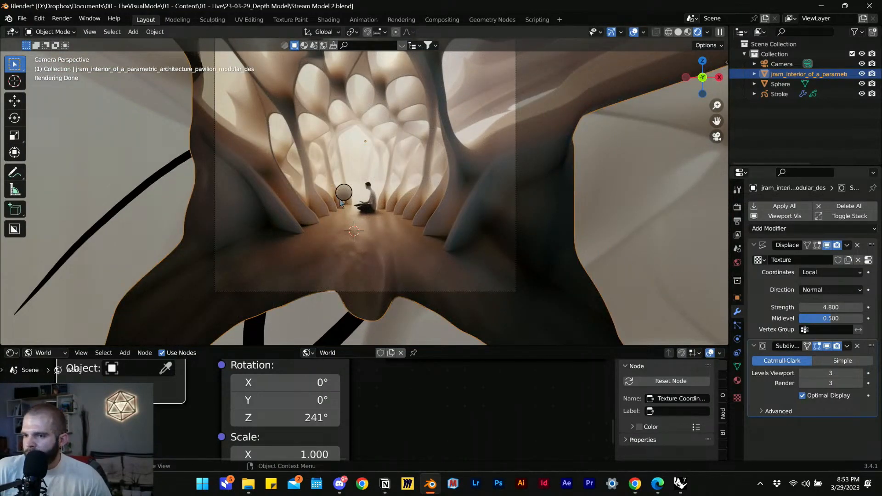
- Reselect the stroke object and set the Line Art crease threshold to 168° in its edge types
click(153, 184)
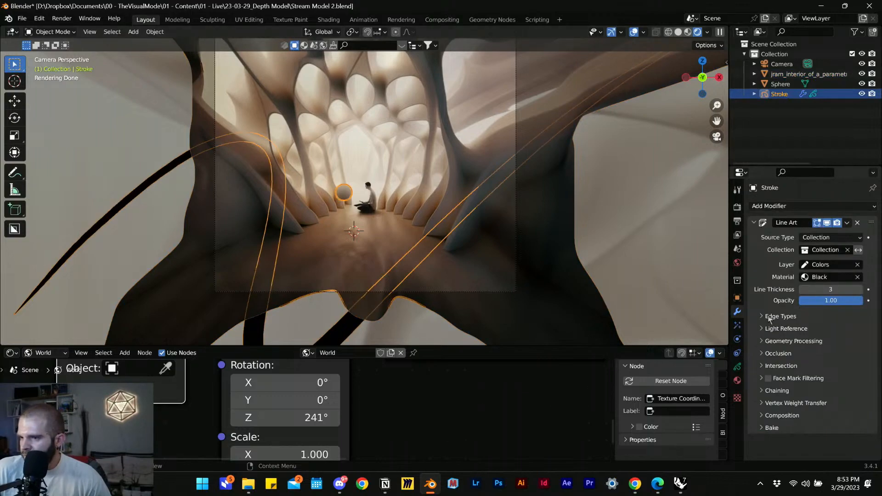
click(770, 317)
click(770, 317)
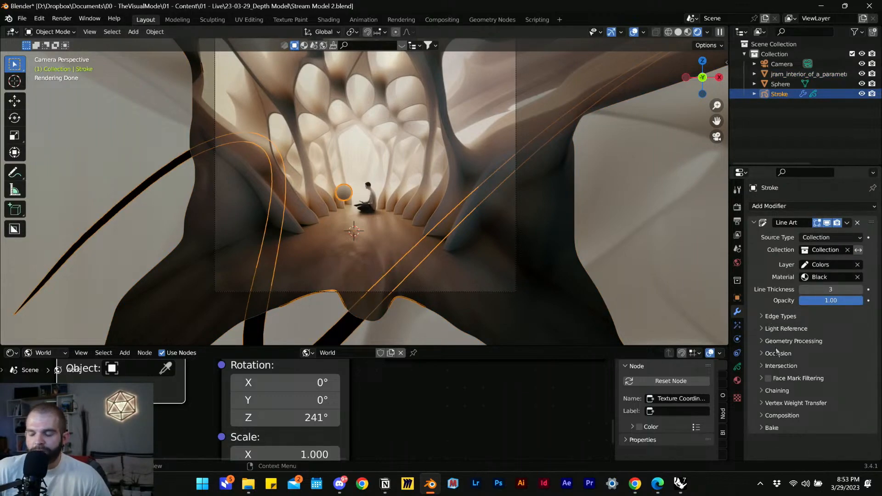
click(778, 317)
drag(834, 357, 856, 357)
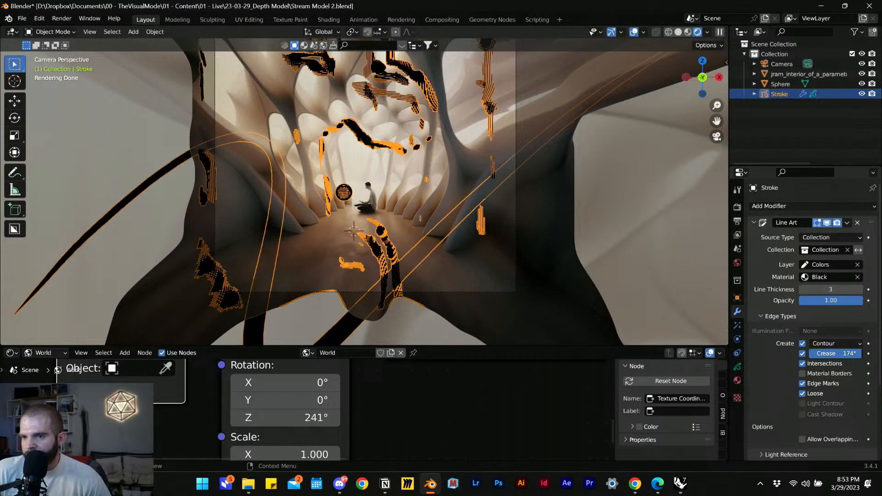
mouse_move(857, 358)
mouse_down()
mouse_move(809, 354)
mouse_move(859, 358)
mouse_up()
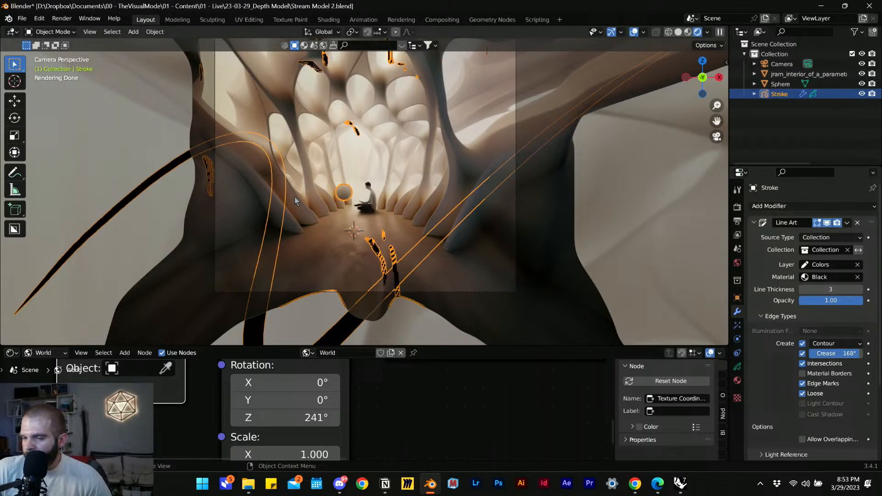
- Enable Material Borders, Overlapping Edges and Crease On Smooth for the stroke's Line Art modifier
scroll(293, 196, up, 6)
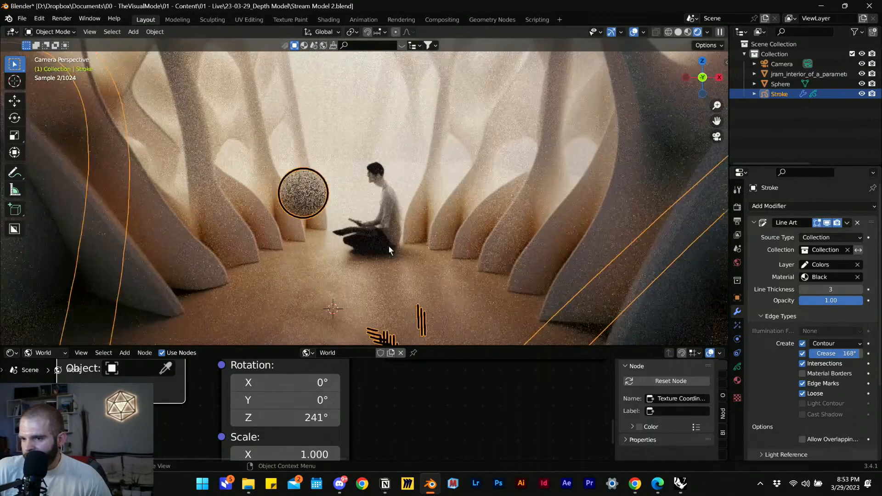
scroll(388, 249, down, 1)
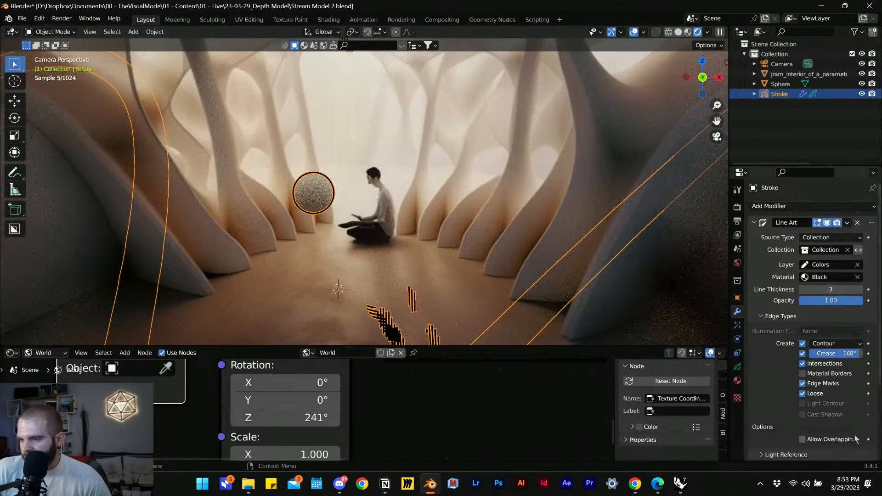
scroll(758, 368, down, 5)
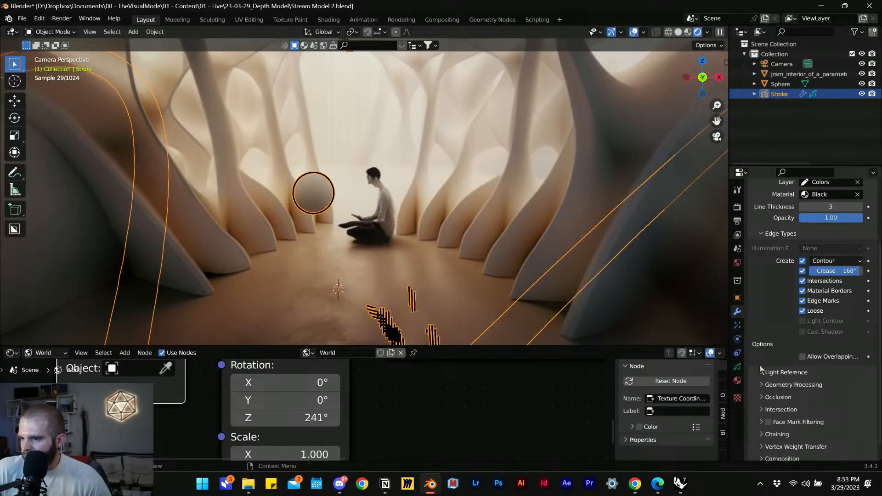
scroll(762, 369, down, 1)
click(775, 367)
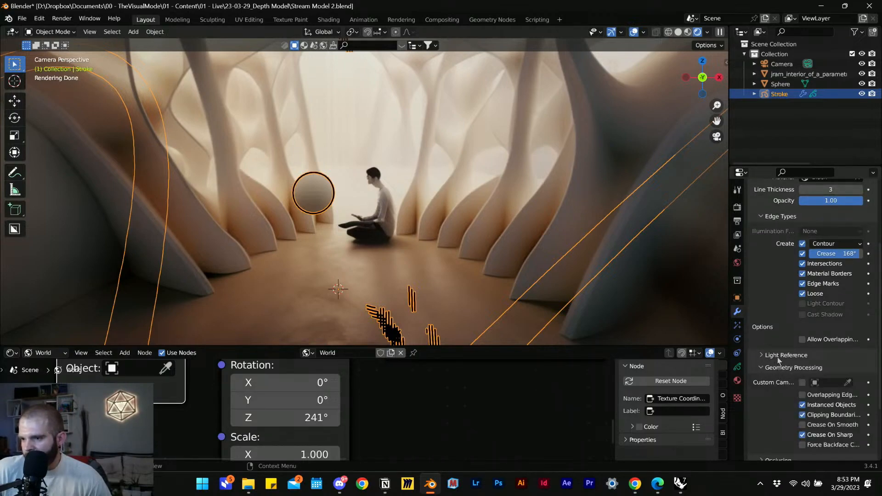
scroll(779, 366, down, 4)
click(810, 327)
click(810, 356)
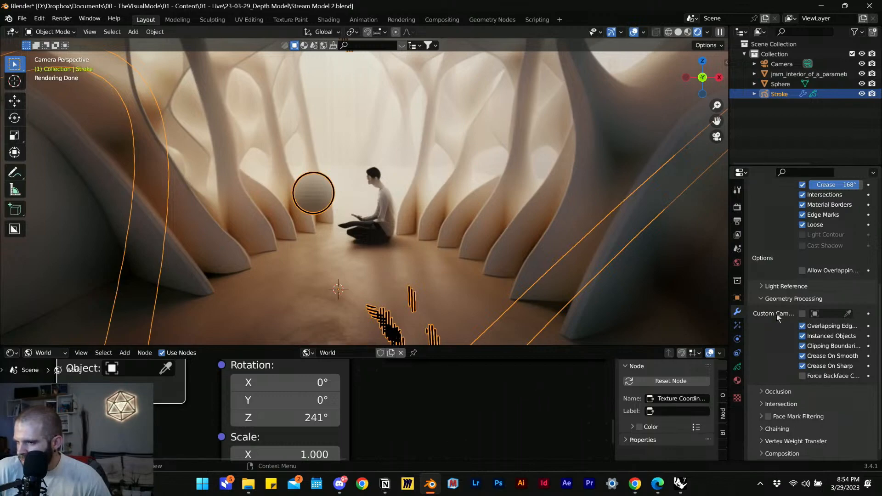
- Expand the Line Art Occlusion settings and review the modifier options against the whole camera view
scroll(781, 317, down, 1)
click(777, 380)
scroll(781, 386, down, 3)
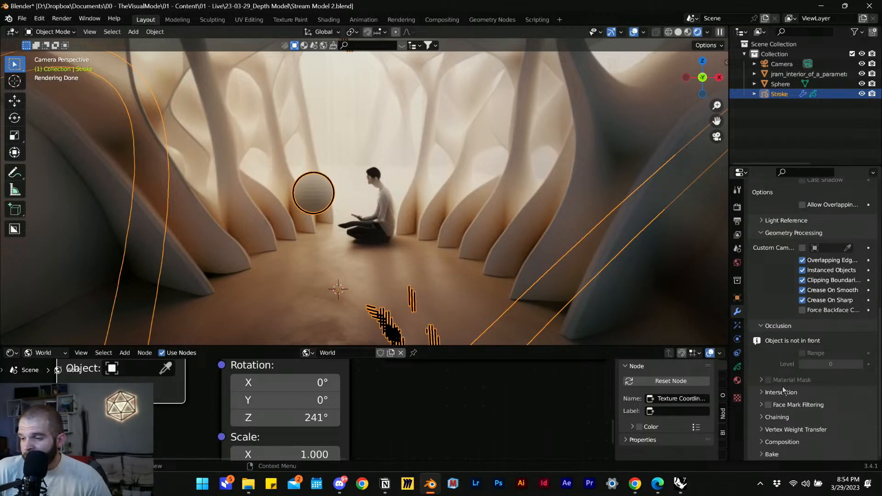
key(Home)
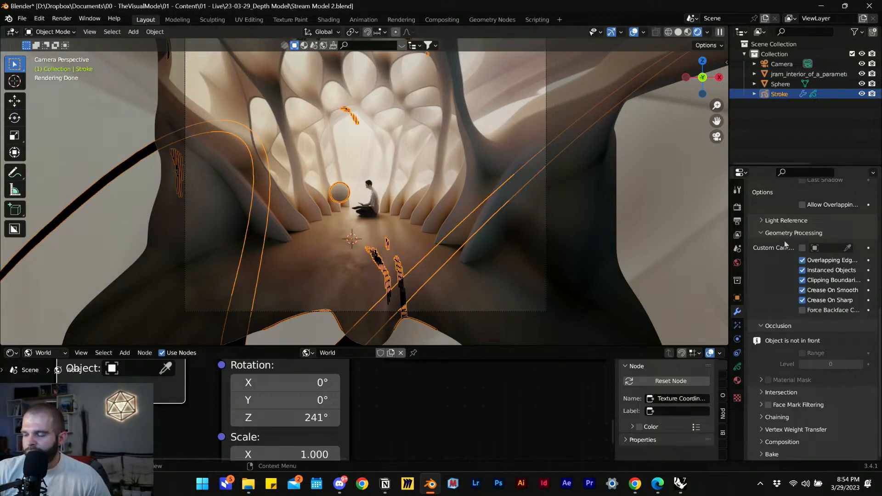
scroll(809, 267, up, 11)
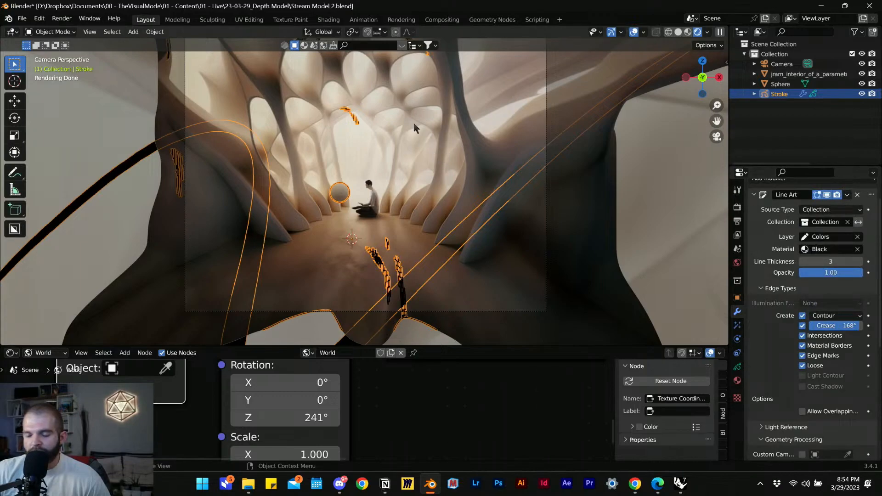
- Select the interior plane, check its flat base mesh in Edit Mode and apply its Displace modifier in Object Mode
click(413, 156)
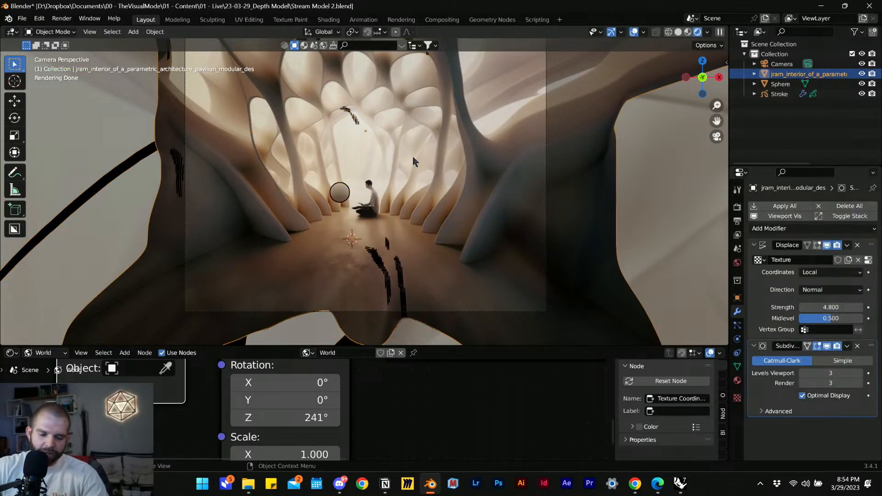
key(Tab)
scroll(422, 170, down, 5)
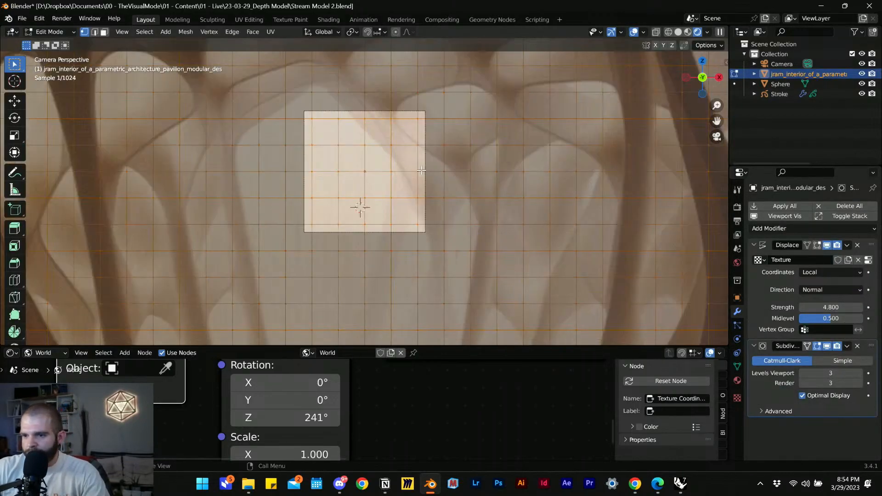
key(Tab)
middle_drag(421, 170, 375, 200)
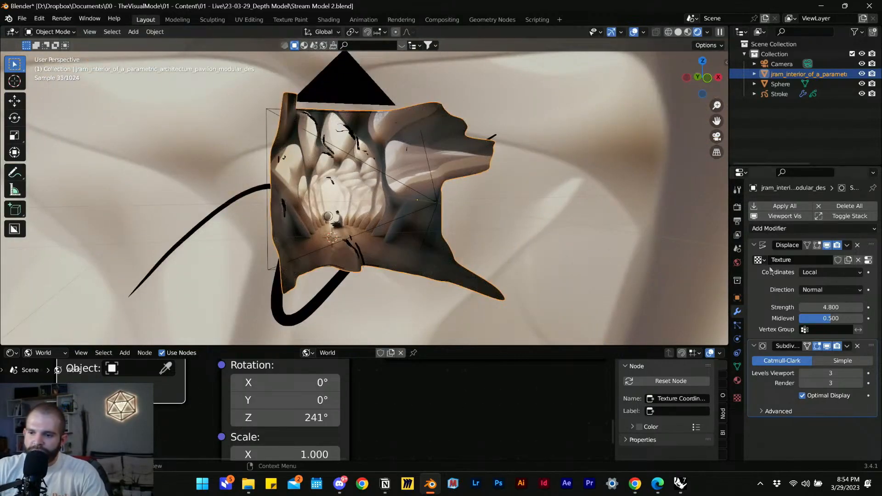
click(847, 245)
click(793, 256)
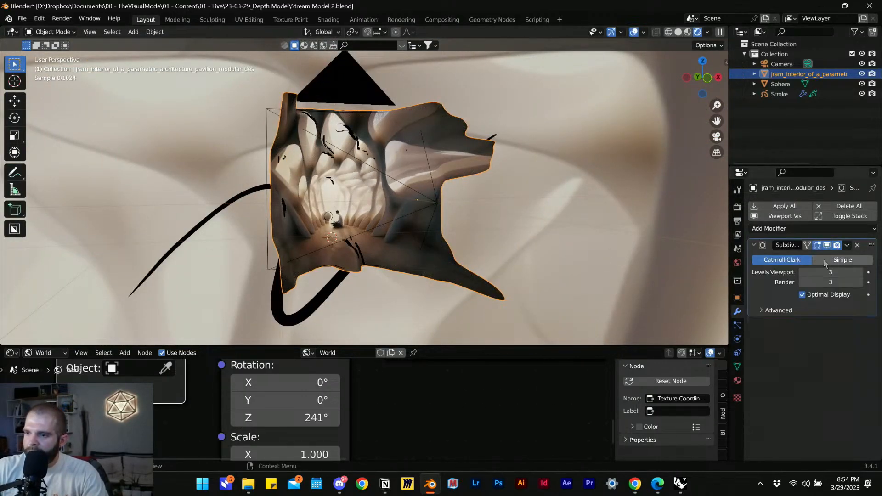
- Select a vertical edge loop of the displaced interior mesh in Edit Mode and set its mean crease to 1.00
scroll(423, 209, up, 5)
key(Tab)
middle_drag(423, 210, 377, 186)
click(375, 183)
key(KP_Decimal)
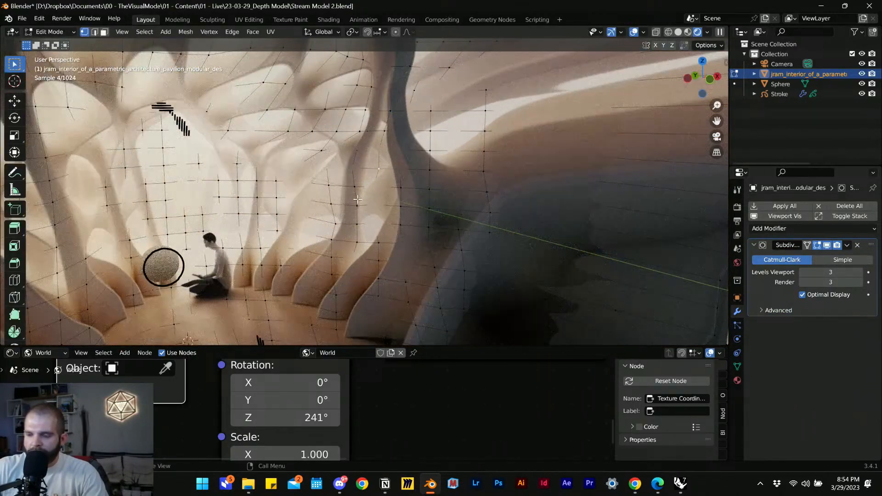
click(95, 32)
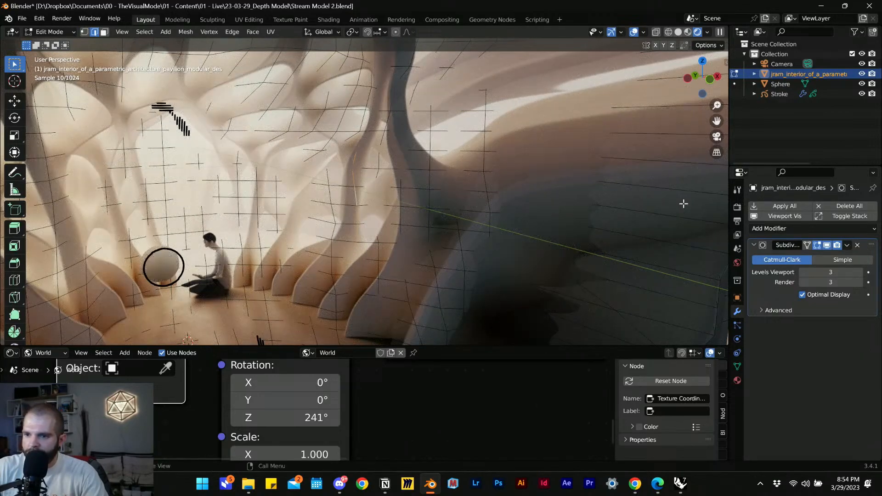
key(n)
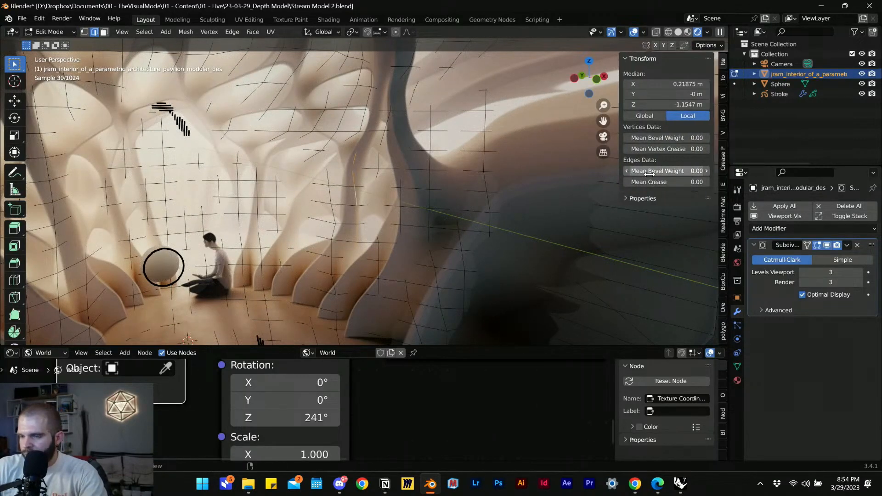
drag(658, 182, 708, 182)
- Inspect the creased edge loop, undo the mean crease change and return to Object Mode
middle_drag(403, 244, 499, 260)
scroll(478, 247, down, 3)
scroll(479, 247, up, 2)
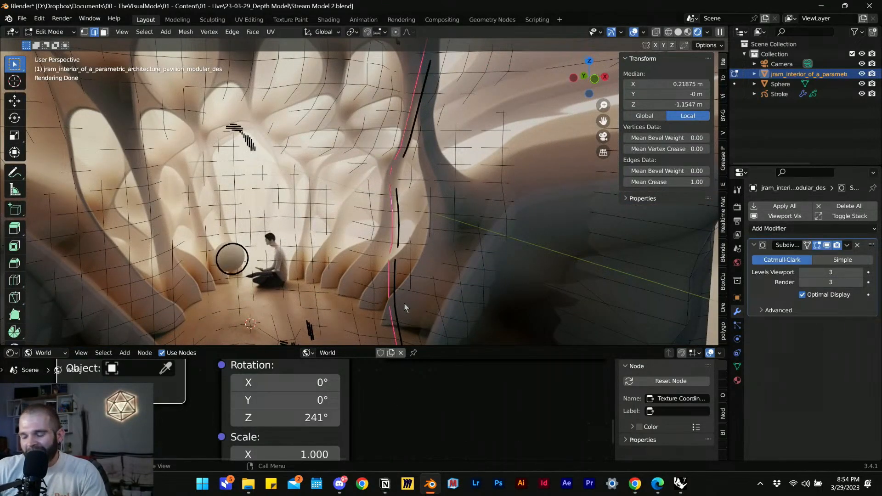
key(ctrl+z)
key(Tab)
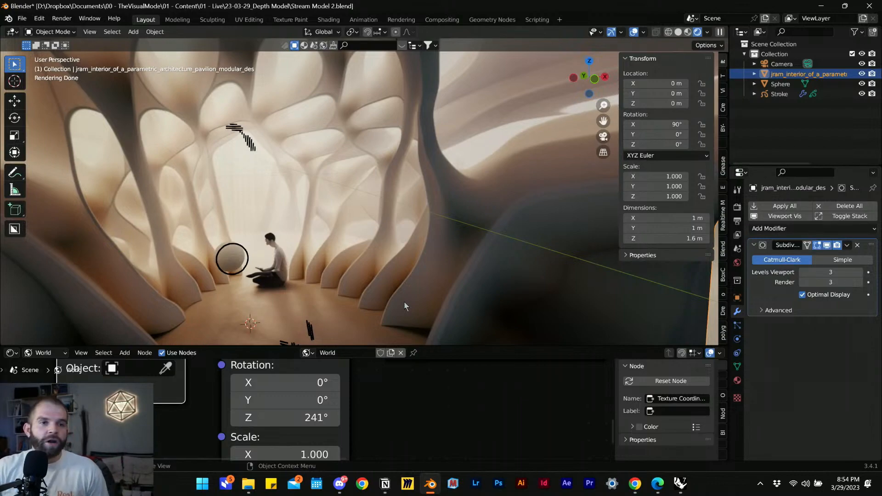
- Examine the outlined sphere and seated figure through the camera view and save the file
click(603, 137)
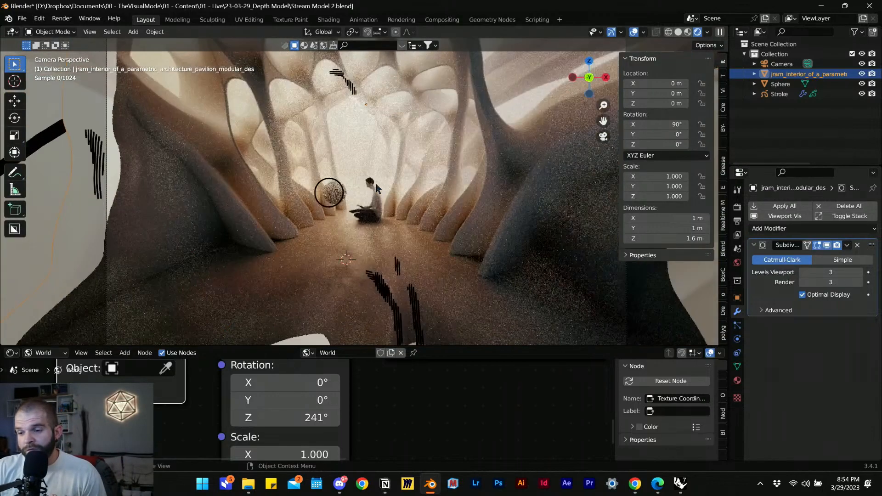
shift+middle_drag(424, 151, 396, 172)
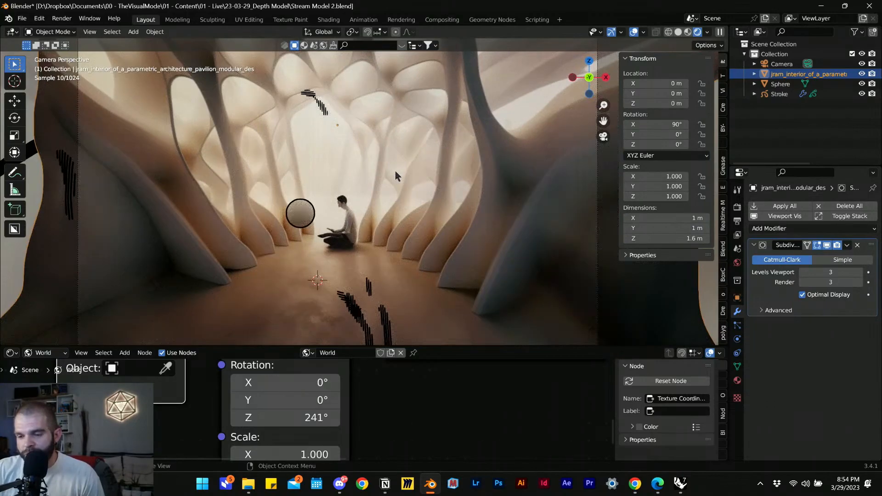
scroll(280, 257, up, 6)
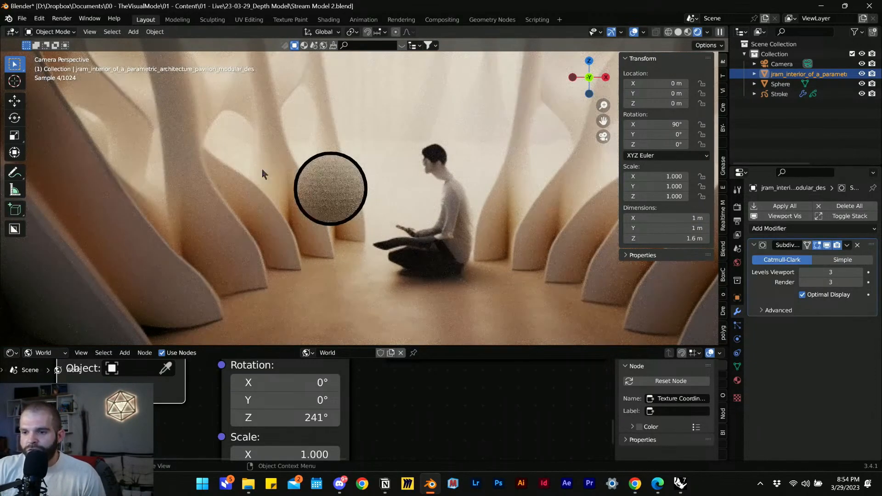
scroll(263, 173, up, 4)
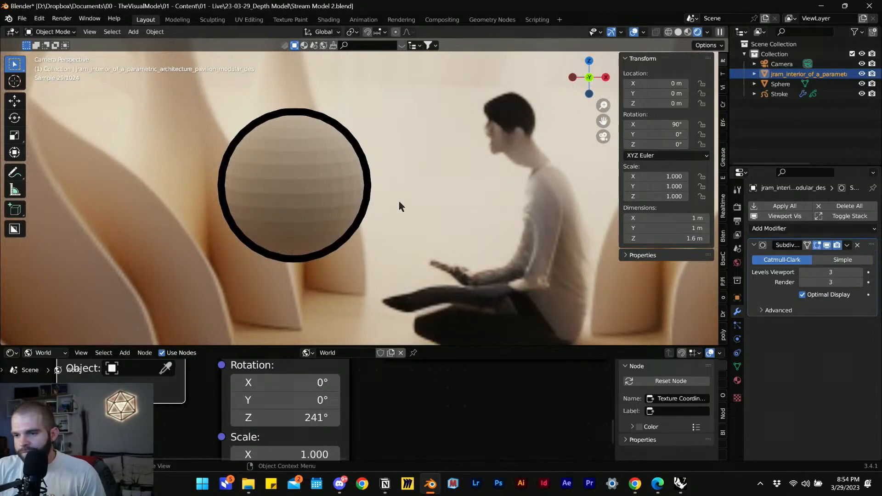
key(ctrl+s)
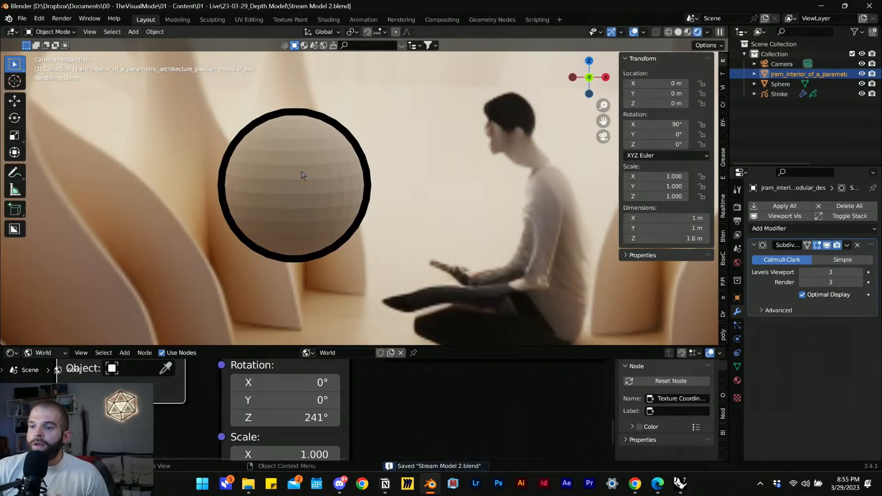
scroll(301, 152, down, 5)
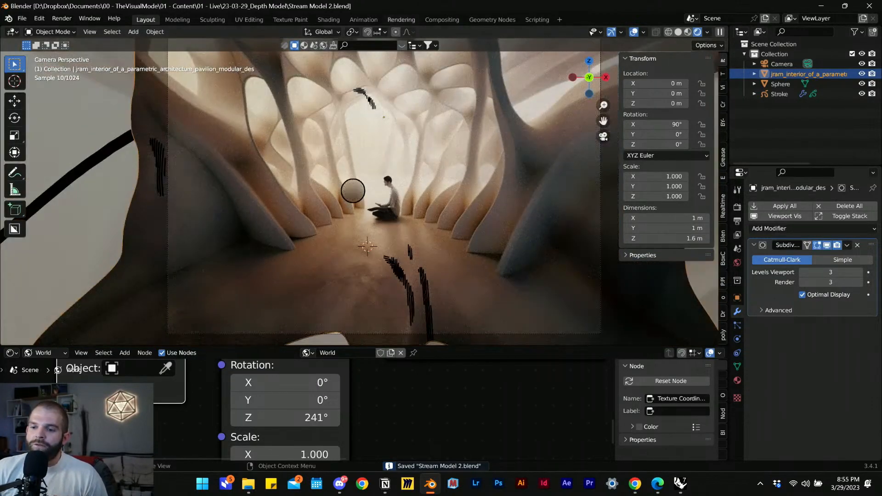
- Switch to Rhino 7 and maximize the Perspective viewport
drag(464, 23, 427, 81)
click(772, 81)
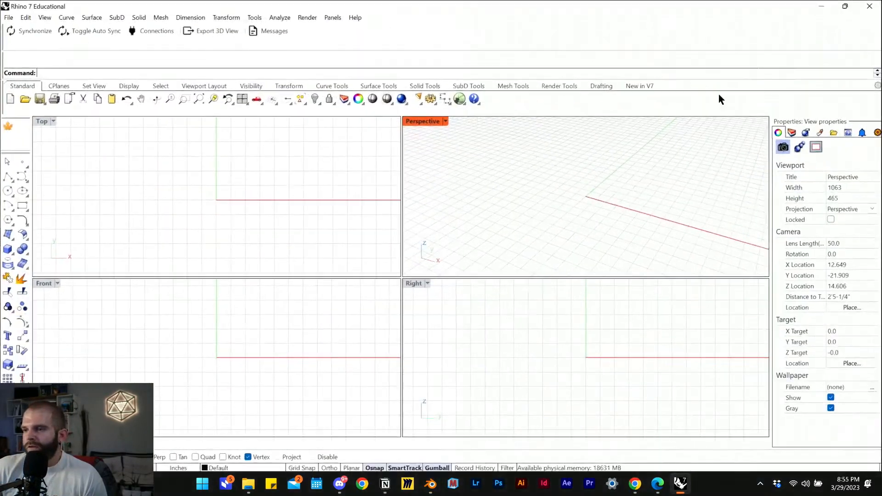
double_click(424, 121)
scroll(418, 290, down, 3)
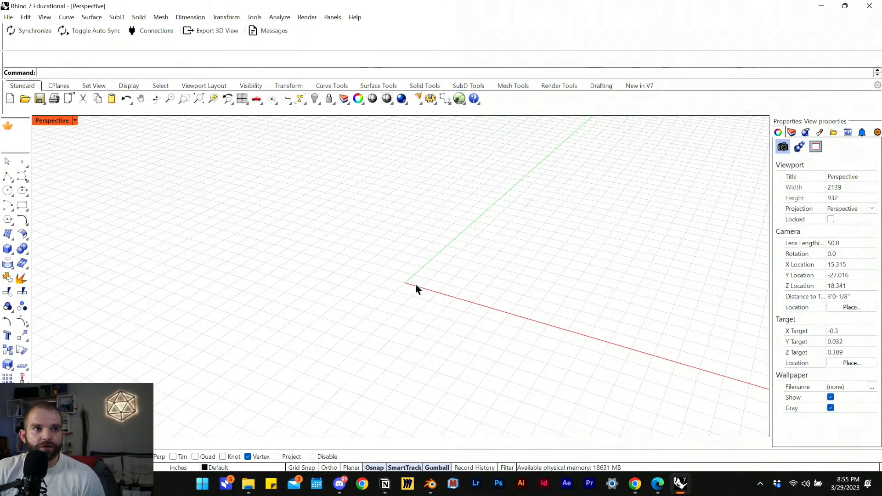
- Run the Heightfield command to choose a bitmap for the surface
text(h)
key(BackSpace)
key(BackSpace)
key(BackSpace)
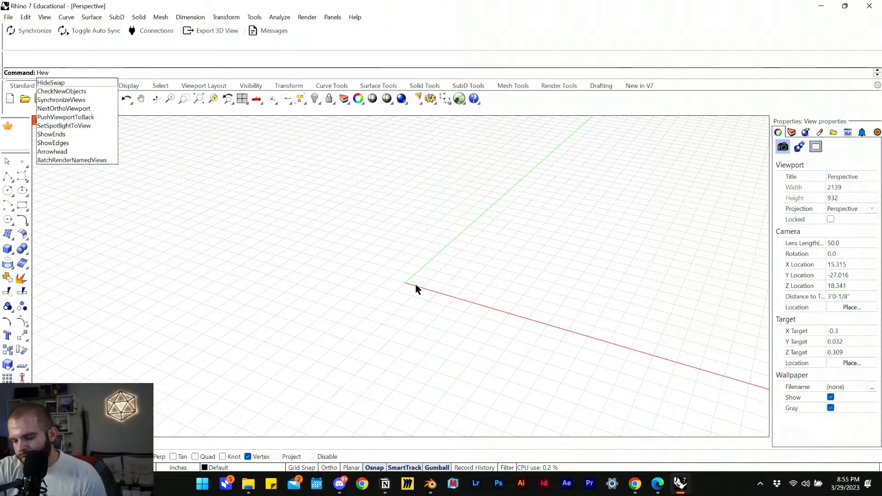
text(Heightfield)
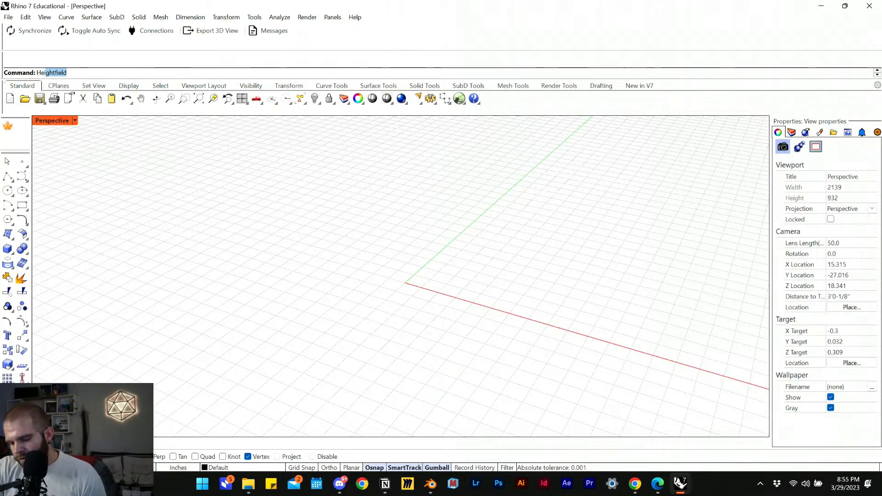
key(Return)
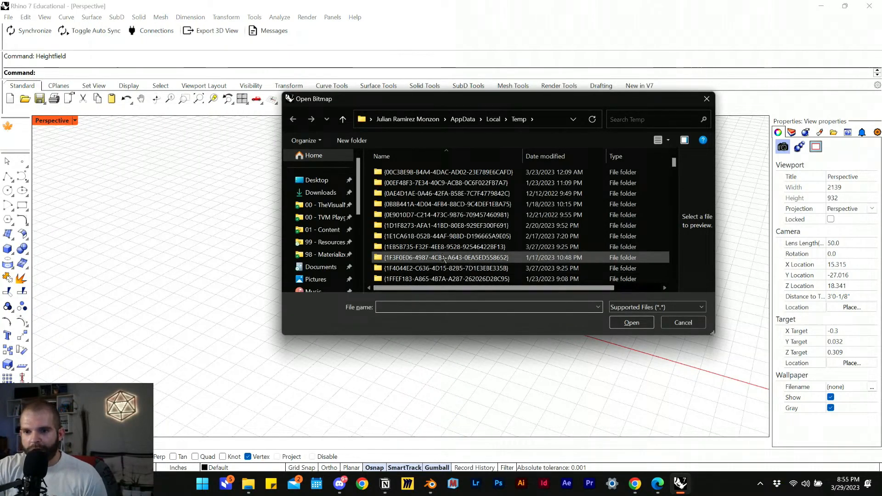
- Copy the 23-03-29_Depth Model folder path from File Explorer, open that folder for the heightfield bitmap and enlarge the dialog
click(251, 489)
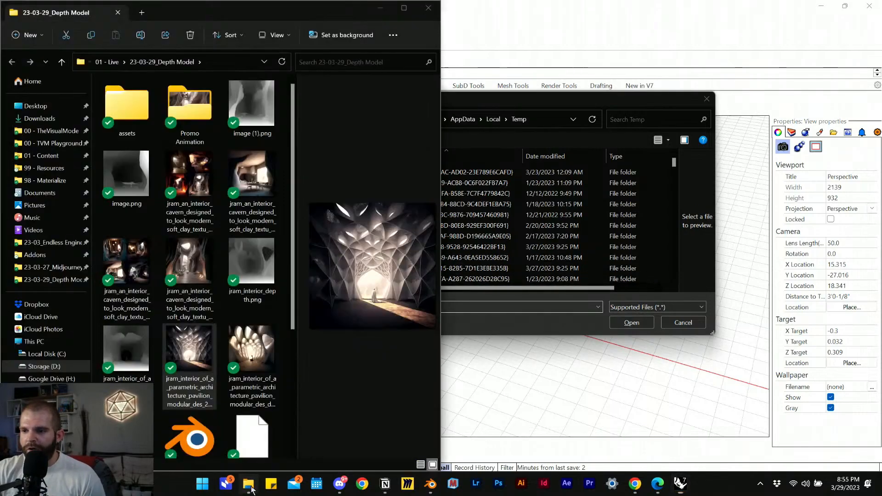
click(234, 62)
click(551, 120)
key(ctrl+v)
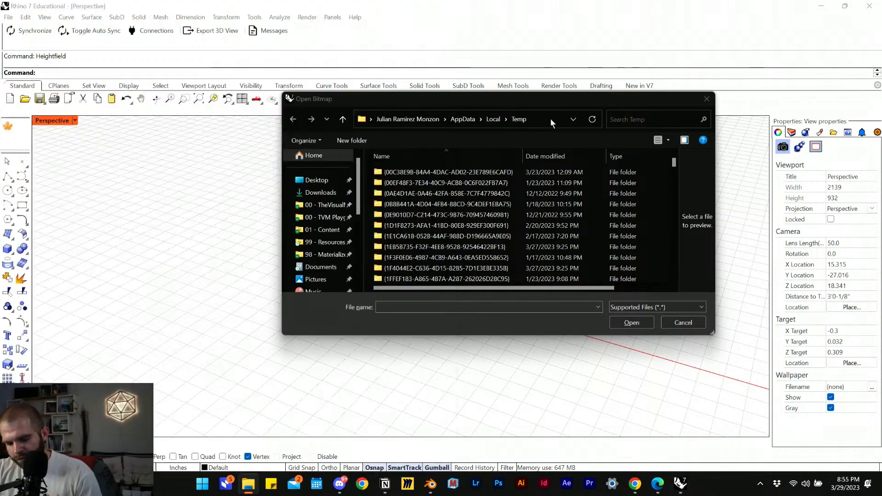
key(Return)
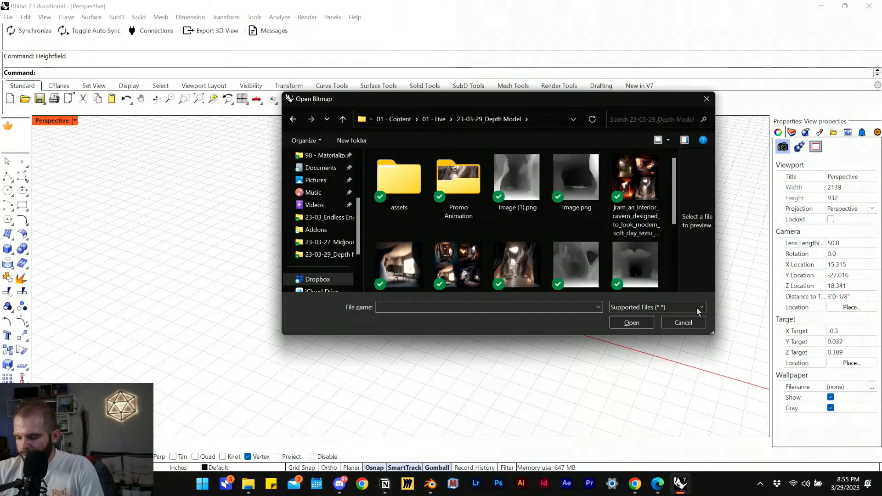
drag(712, 333, 786, 416)
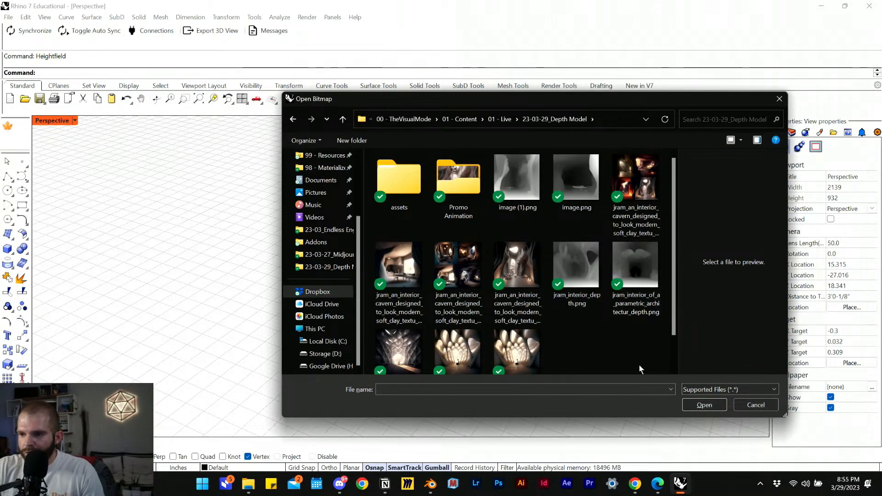
- Switch to Chrome, review the ImageAmigo Photo to Depth Map page and the MiDaS Hugging Face space, and return to Rhino
mouse_move(636, 489)
click(664, 435)
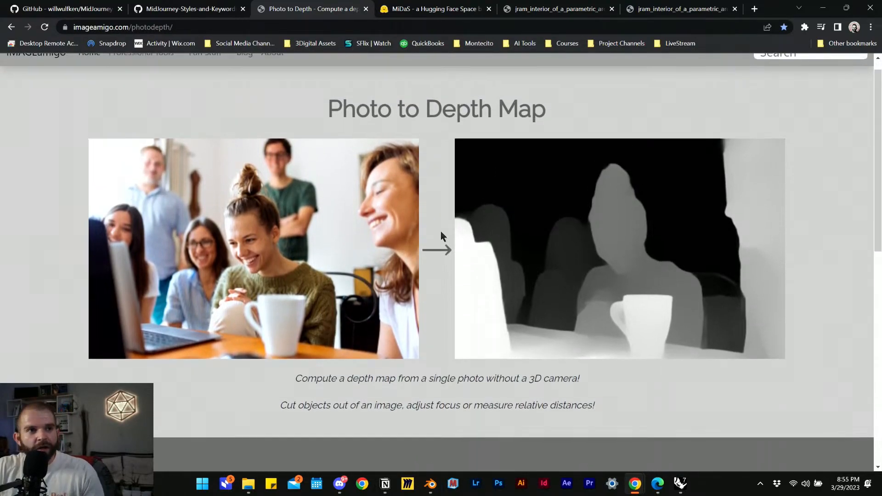
scroll(440, 231, down, 2)
scroll(440, 231, down, 1)
scroll(451, 248, up, 2)
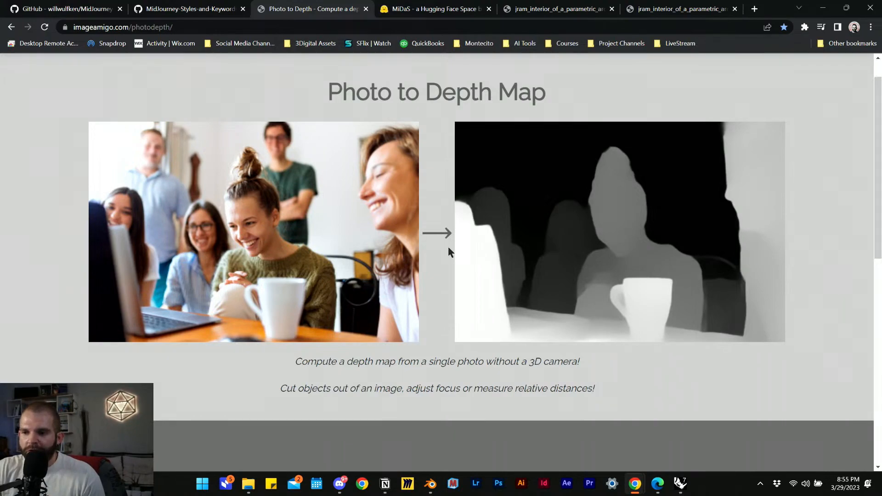
scroll(460, 259, down, 6)
scroll(456, 281, up, 2)
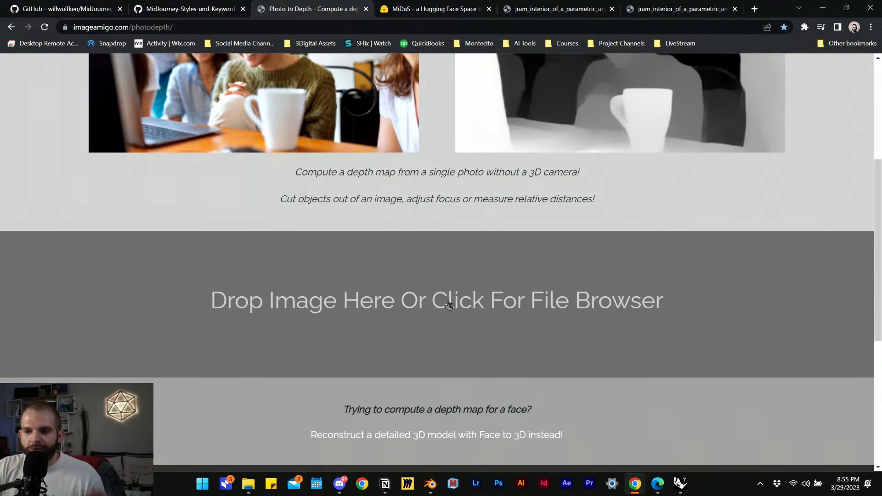
click(444, 13)
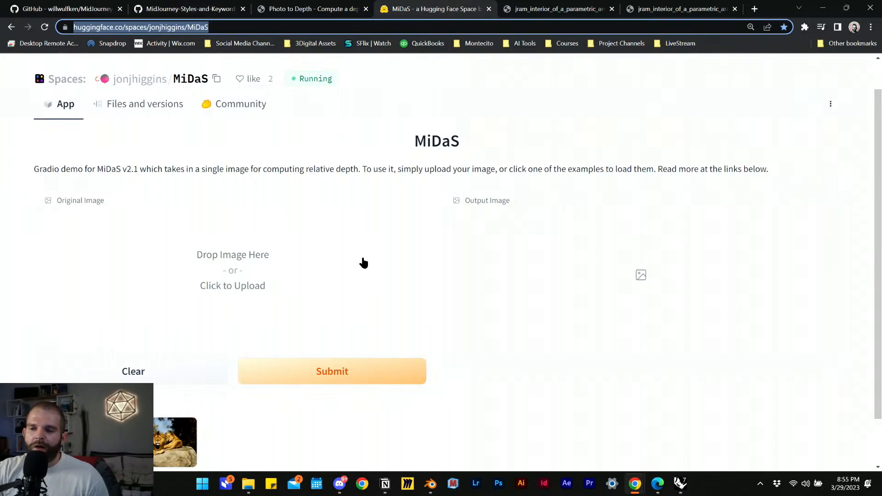
click(822, 10)
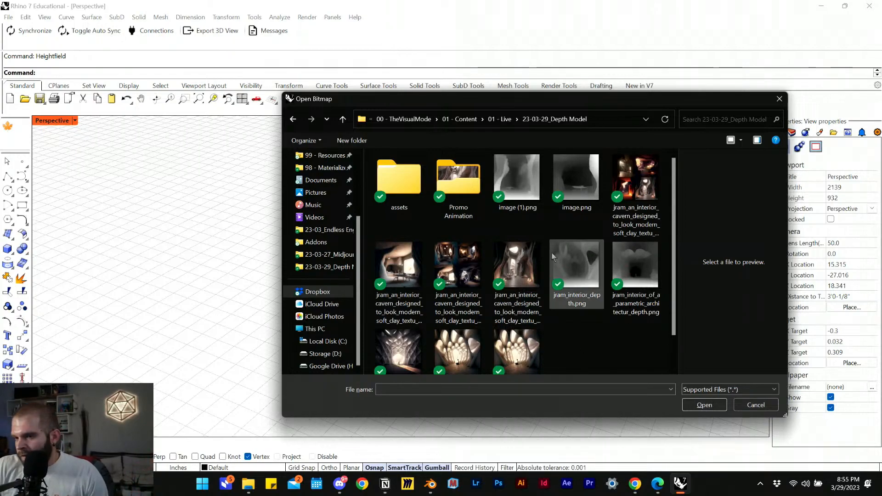
- Load jram_interior_depth.png as the heightfield image and place its rectangle by two corners on the Perspective grid
drag(505, 99, 427, 96)
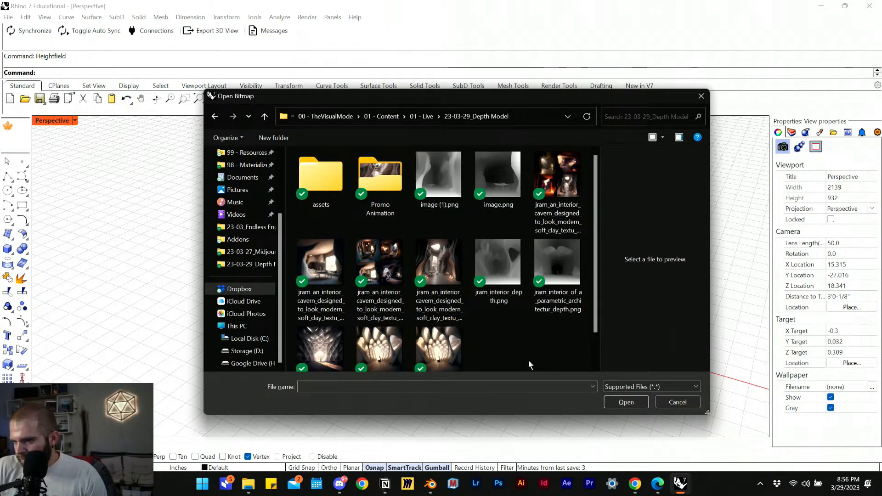
click(553, 266)
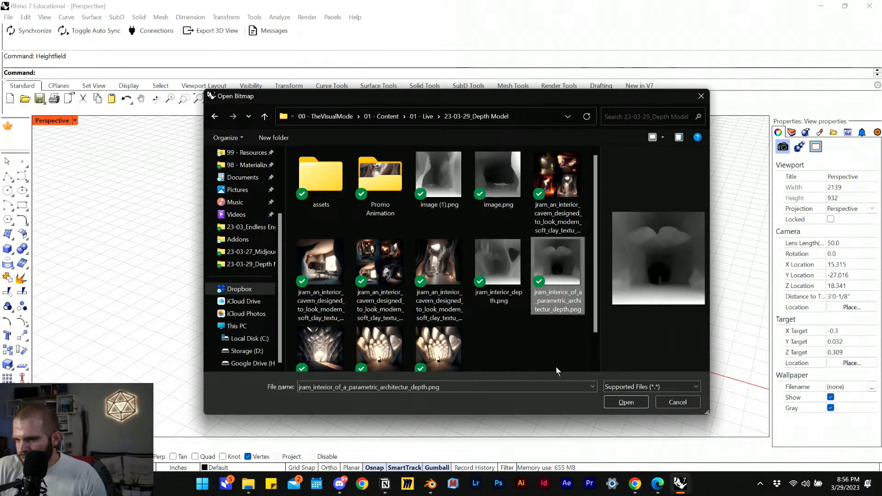
click(511, 281)
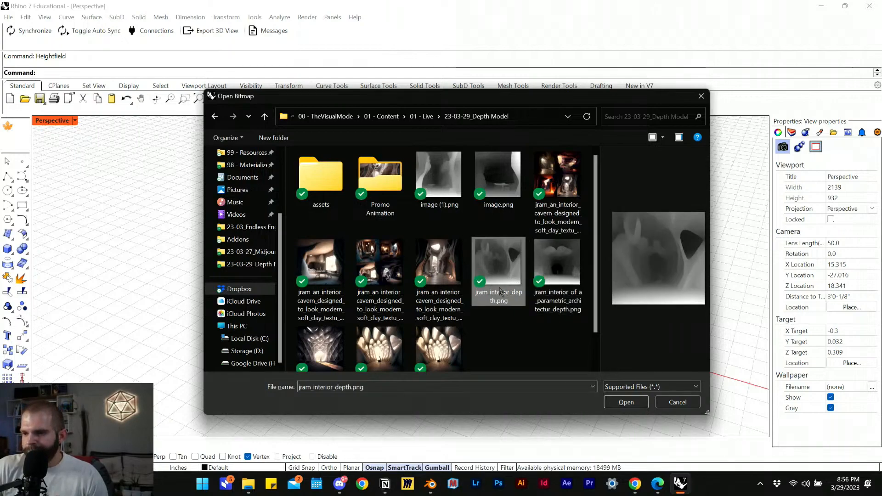
double_click(493, 279)
scroll(276, 244, down, 5)
click(288, 202)
click(502, 252)
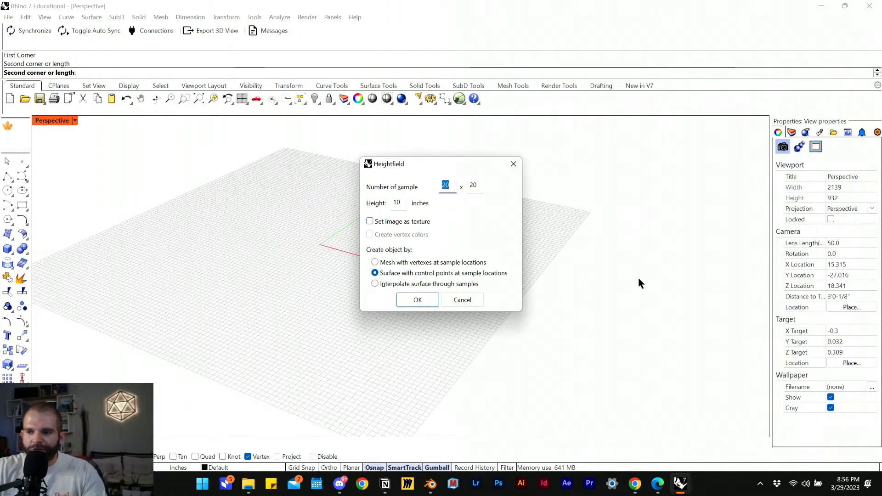
- Switch to Blender and examine the interior plane's mesh grid in Edit Mode
click(430, 484)
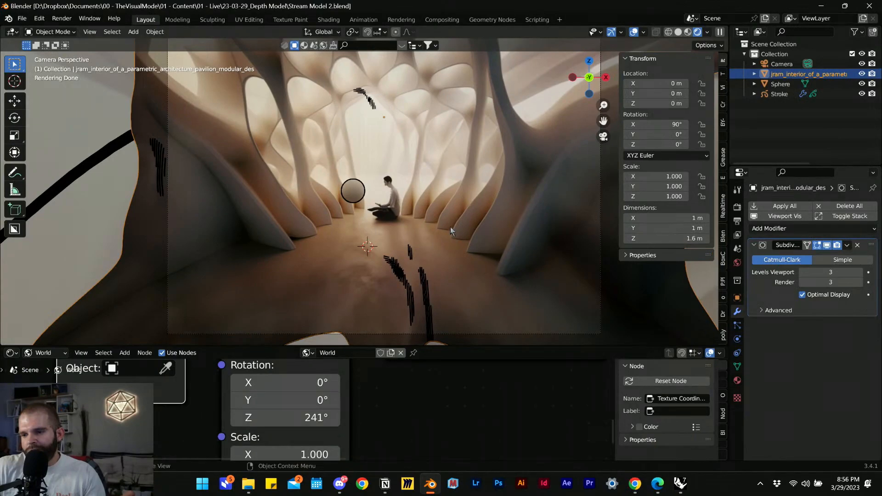
key(Tab)
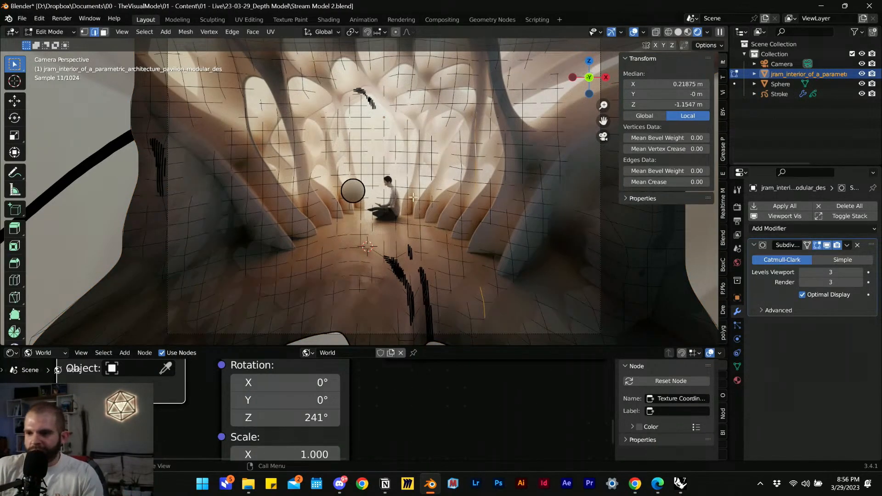
scroll(293, 213, down, 3)
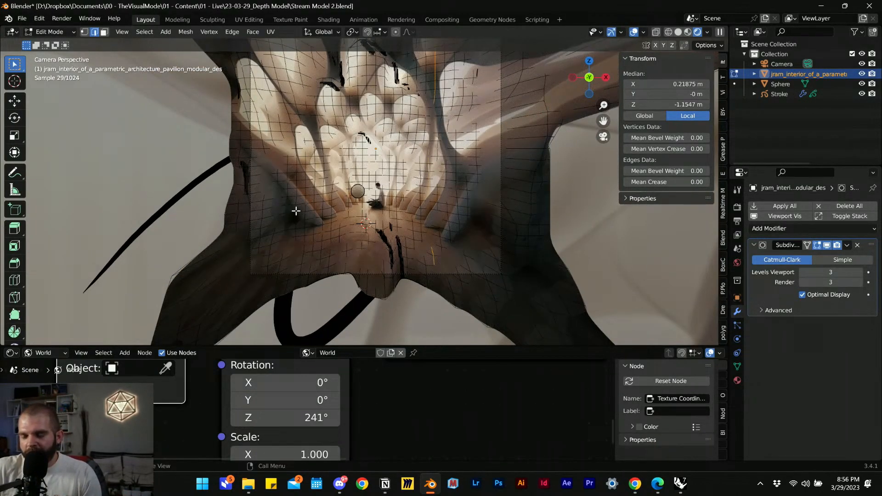
scroll(296, 211, down, 2)
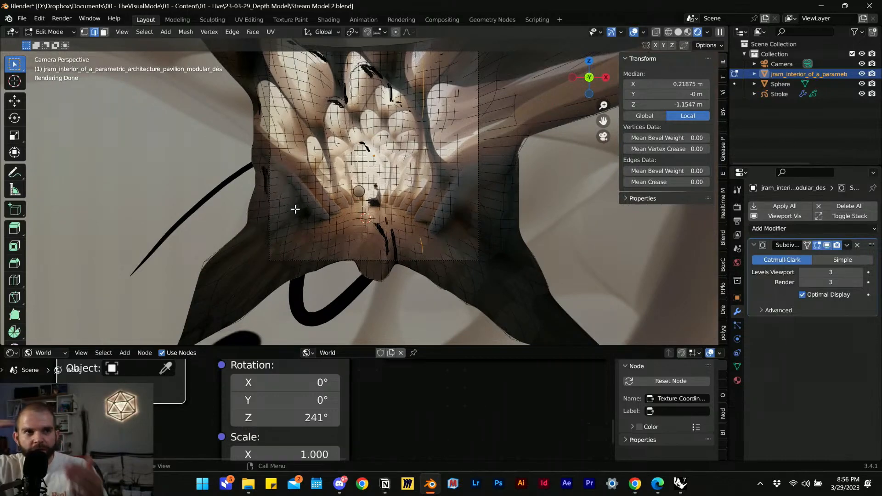
- Return to Rhino and set the heightfield's number of samples to 50 x 50
key(alt+Tab)
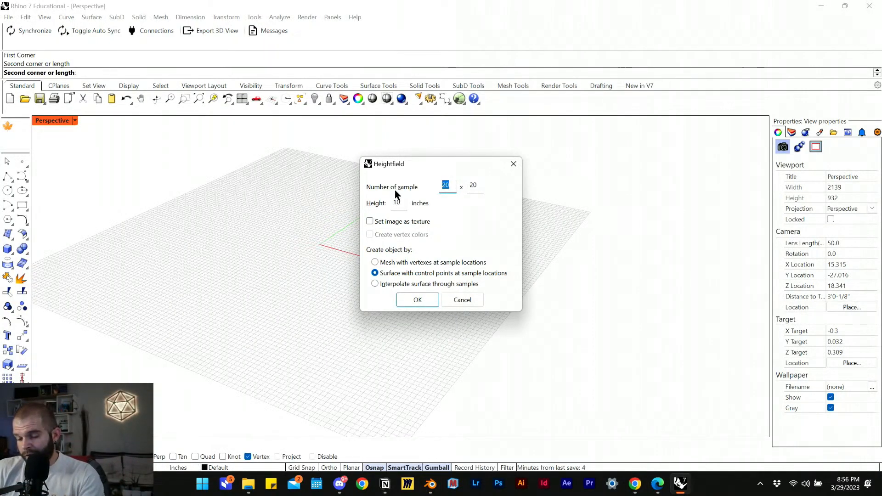
text(50)
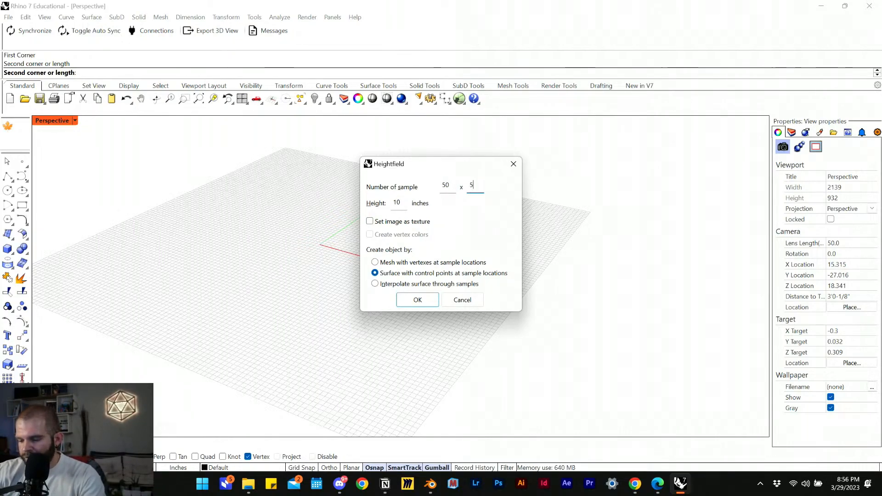
- Switch to Blender, return the interior plane to Object Mode and display it in Solid shading
click(430, 483)
key(Tab)
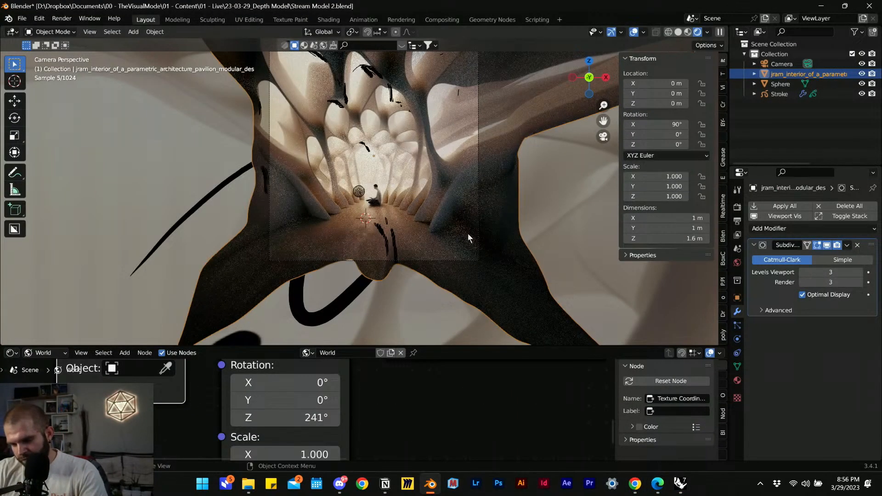
key(z)
click(535, 218)
key(z)
click(456, 309)
key(z)
click(556, 198)
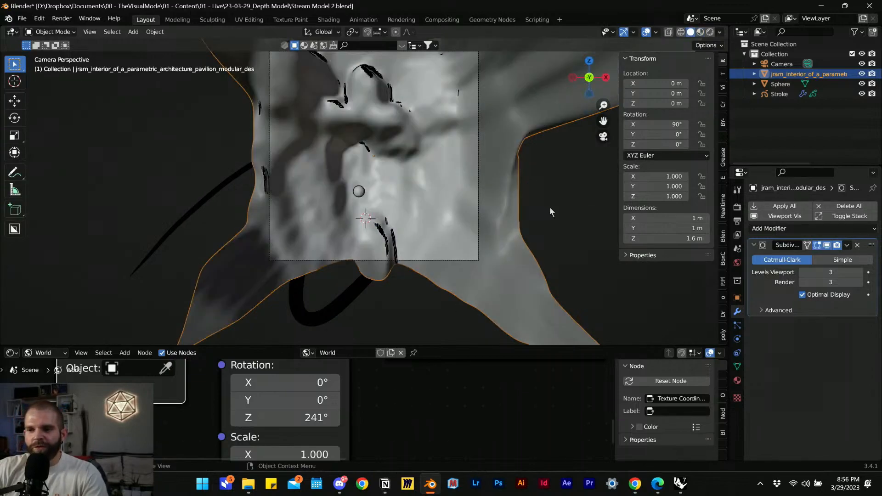
- Inspect the displaced interior from outside and through the camera in Material Preview, and switch back to Rhino
middle_drag(404, 187, 478, 211)
scroll(403, 211, down, 5)
mouse_move(402, 206)
middle_down()
mouse_move(329, 208)
mouse_move(385, 208)
mouse_move(354, 209)
middle_up()
key(z)
click(368, 313)
middle_drag(369, 314, 594, 127)
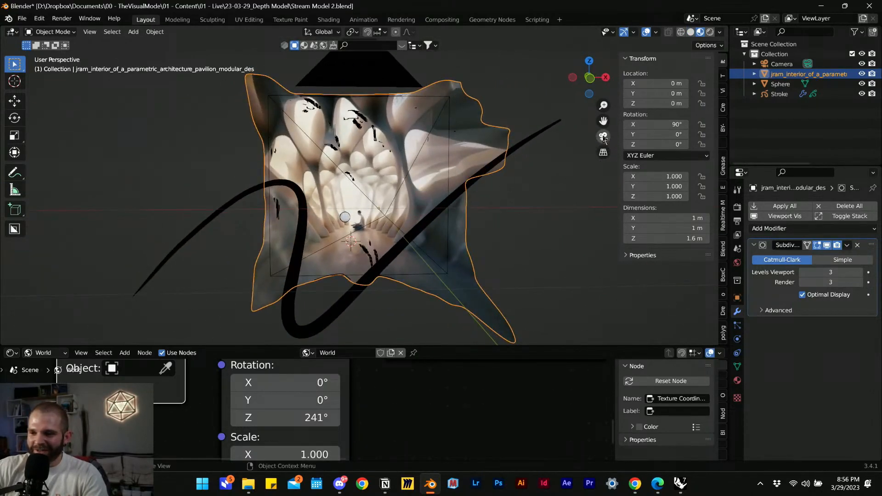
click(603, 136)
scroll(403, 286, down, 2)
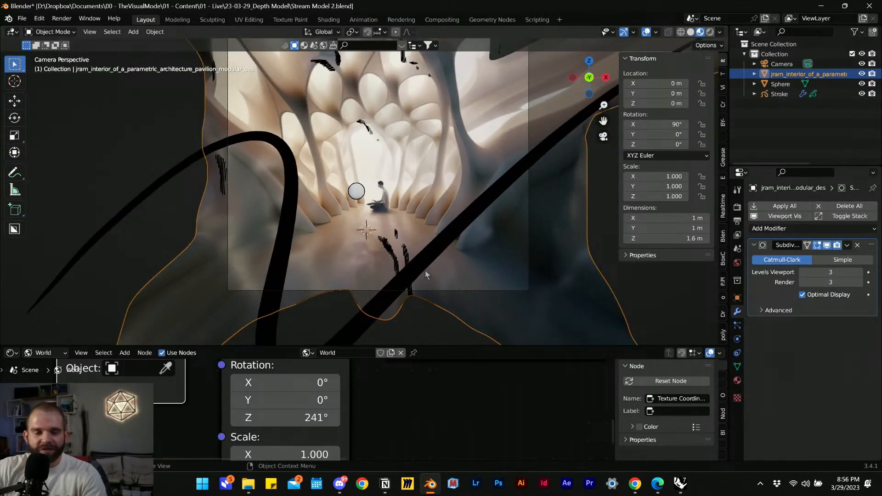
click(680, 483)
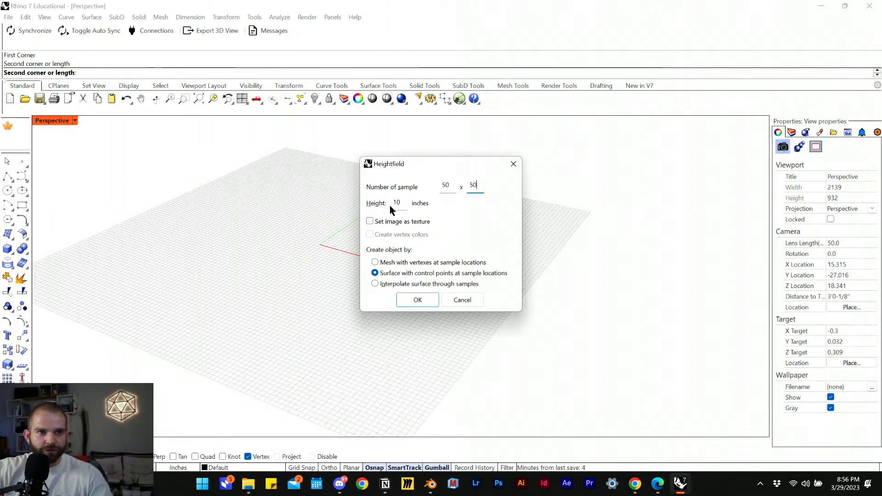
- Set the heightfield's height to 20 inches and enable the image as its texture
key(Tab)
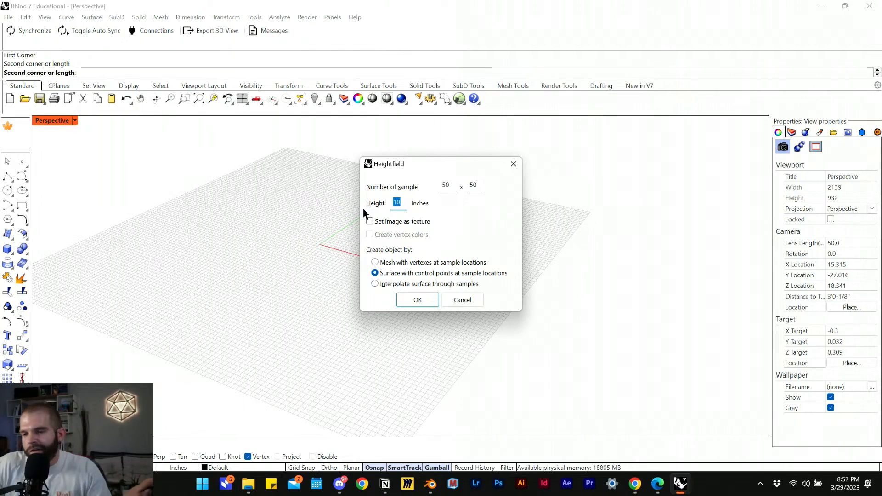
text(20)
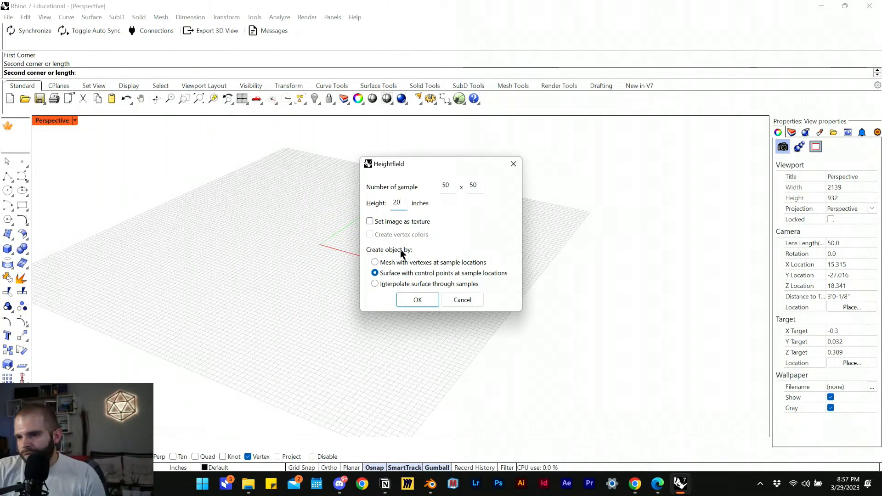
click(414, 222)
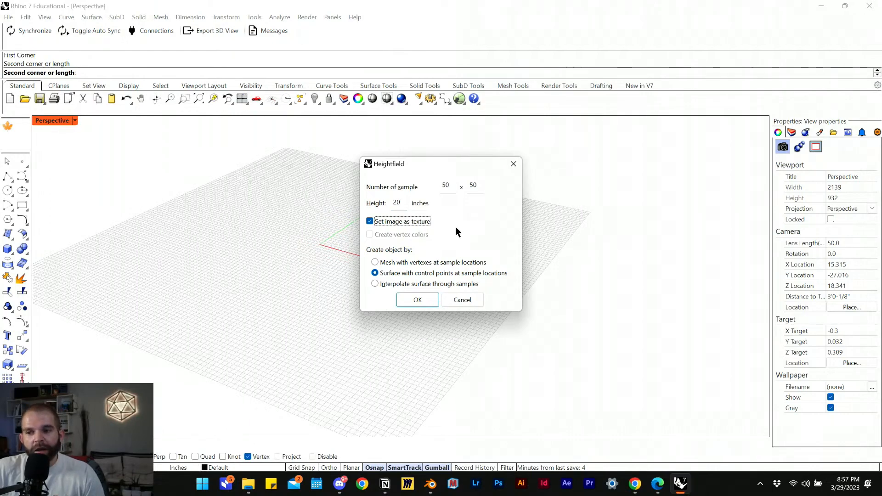
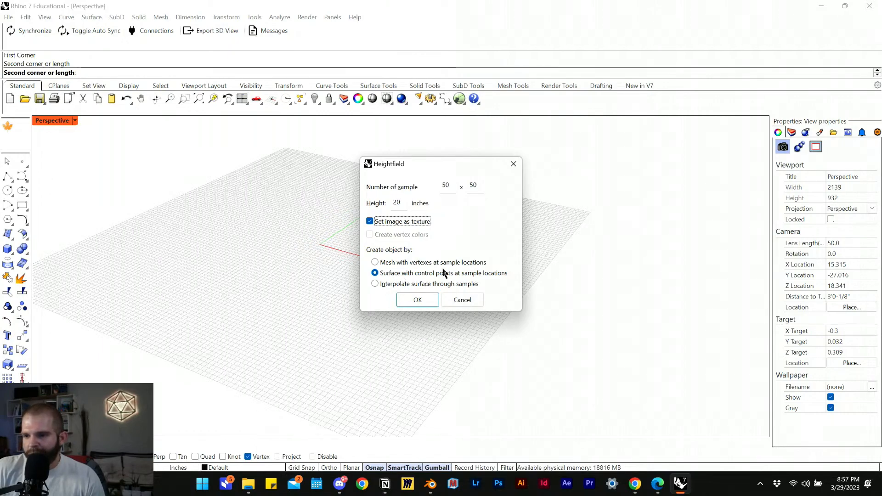
- Create the heightfield as a mesh with vertexes at sample locations, with the image set as texture
click(421, 263)
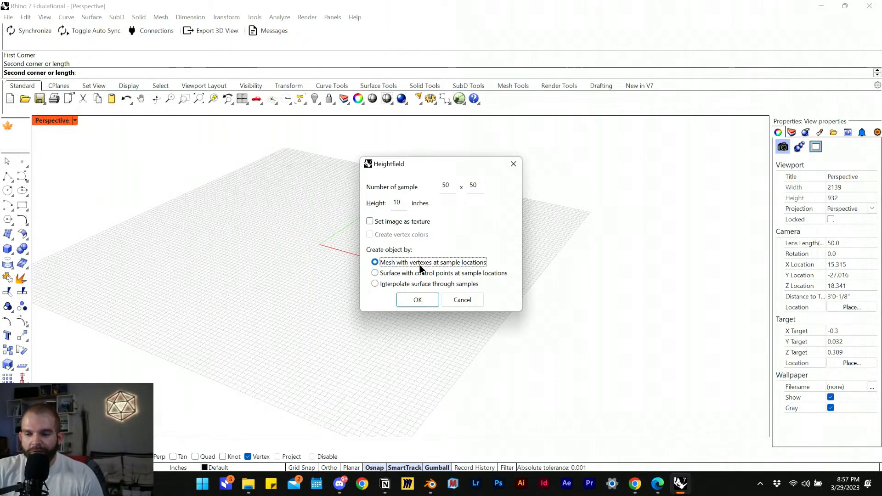
click(415, 224)
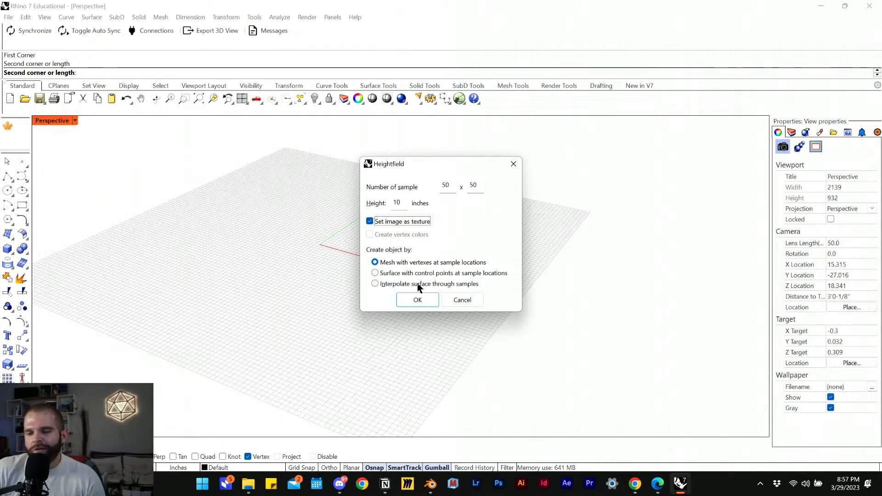
click(418, 302)
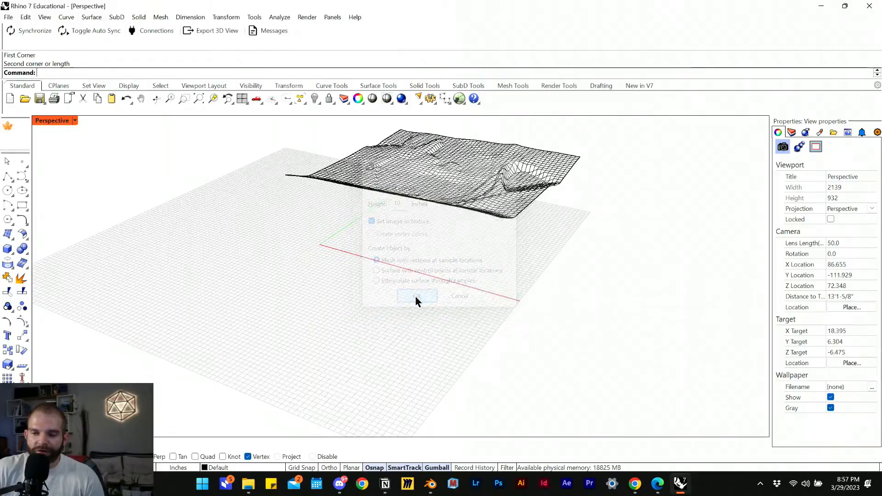
- Display the Perspective viewport in Rendered mode to show the heightfield mesh with its texture
scroll(452, 195, up, 8)
middle_click(472, 173)
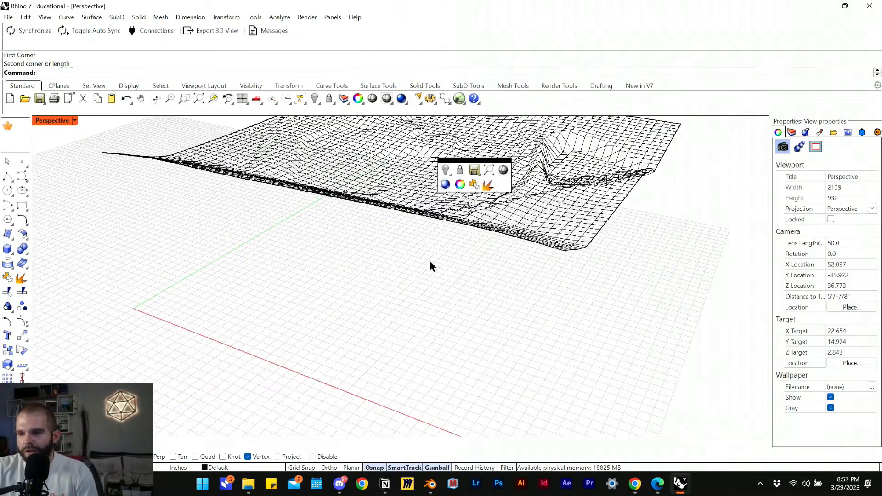
right_drag(423, 277, 436, 266)
scroll(437, 270, down, 5)
right_drag(360, 267, 364, 290)
click(364, 290)
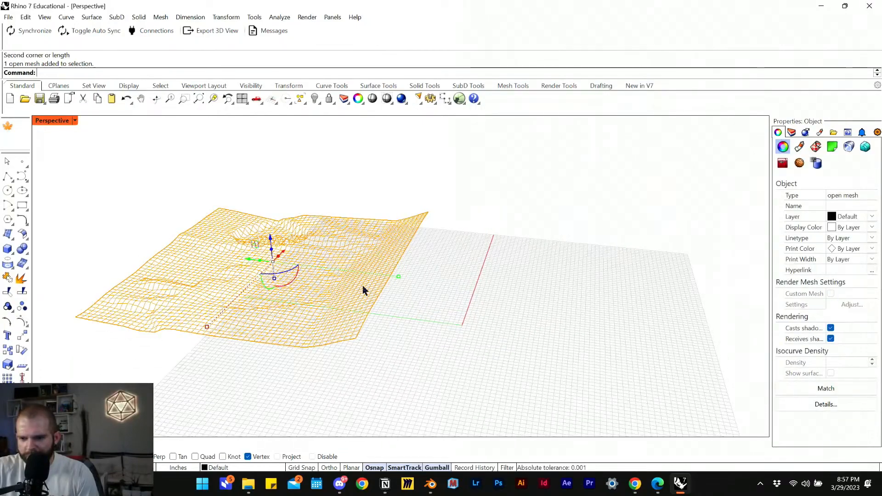
click(75, 121)
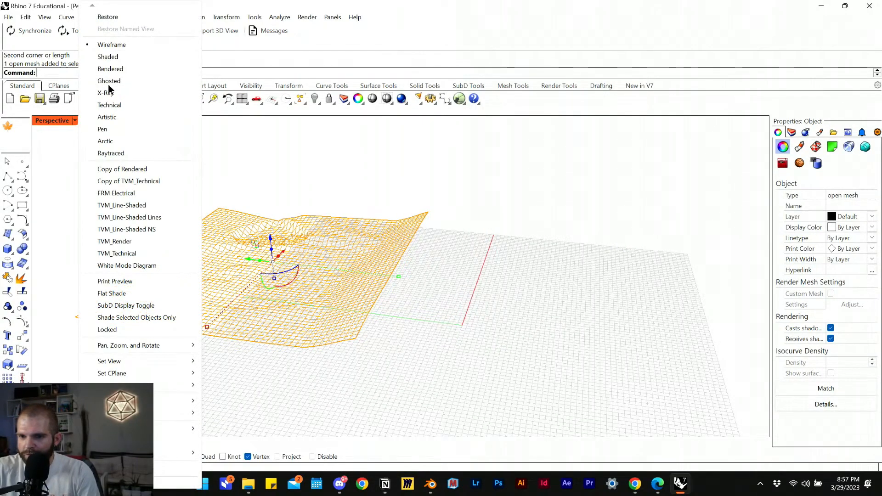
click(123, 68)
click(510, 256)
right_drag(379, 255, 409, 249)
- Switch to Blender, view the displaced interior from outside the camera for comparison, and return to Rhino
click(430, 483)
scroll(416, 255, down, 3)
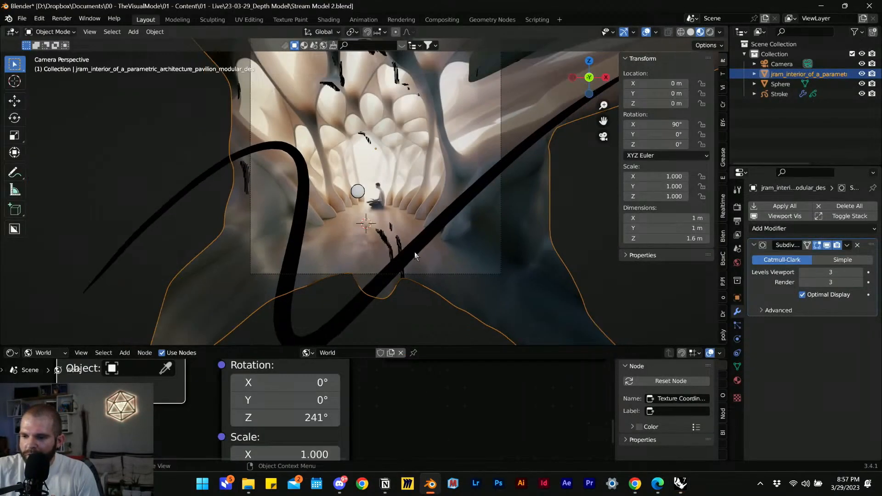
click(181, 183)
middle_drag(181, 183, 284, 293)
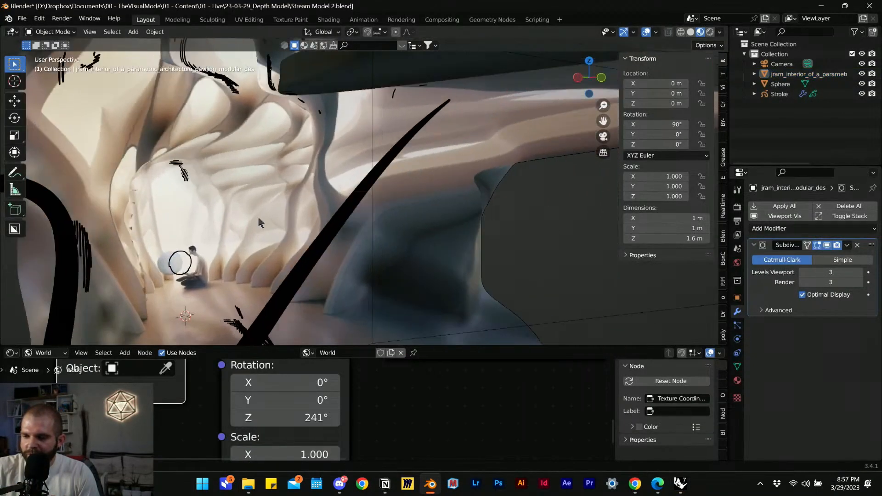
scroll(258, 218, down, 5)
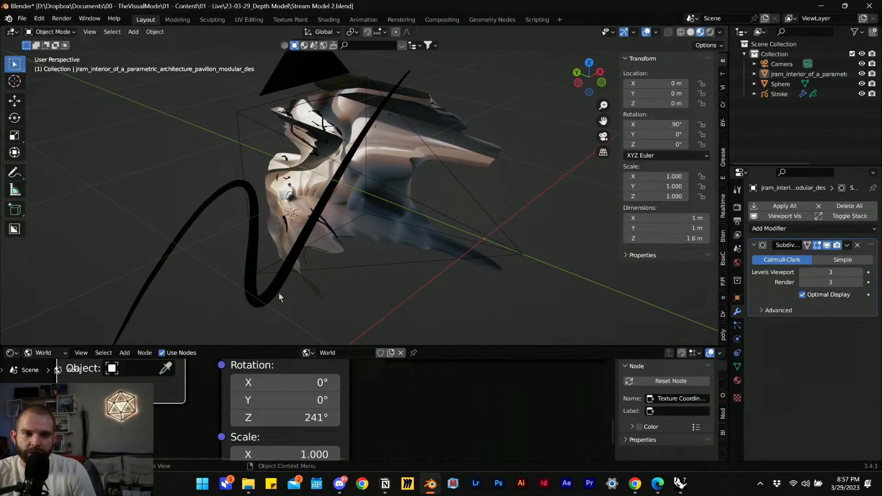
click(680, 483)
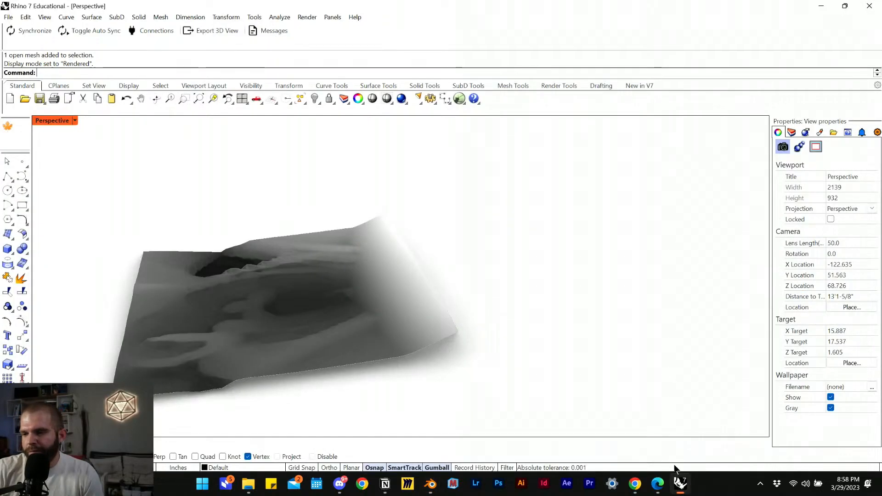
- Scale the heightfield mesh up strongly along its Z axis to exaggerate the relief
middle_click(416, 308)
right_drag(497, 256, 519, 311)
click(316, 296)
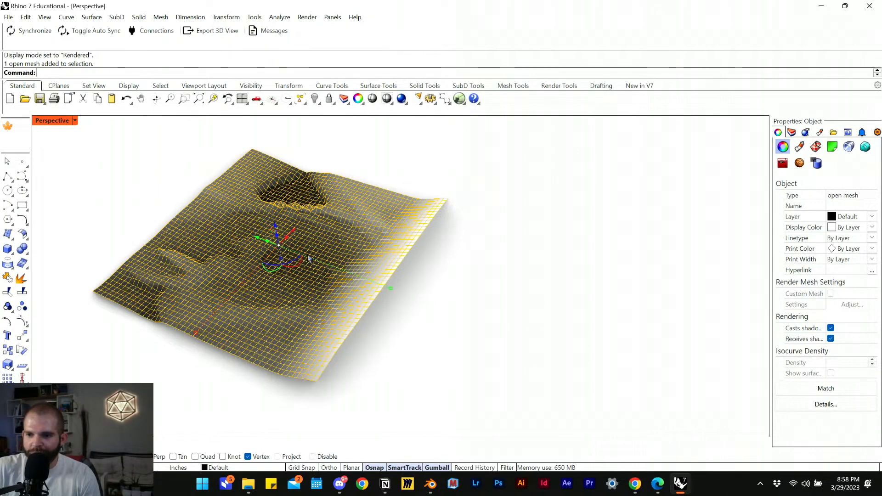
drag(284, 263, 301, 389)
click(467, 336)
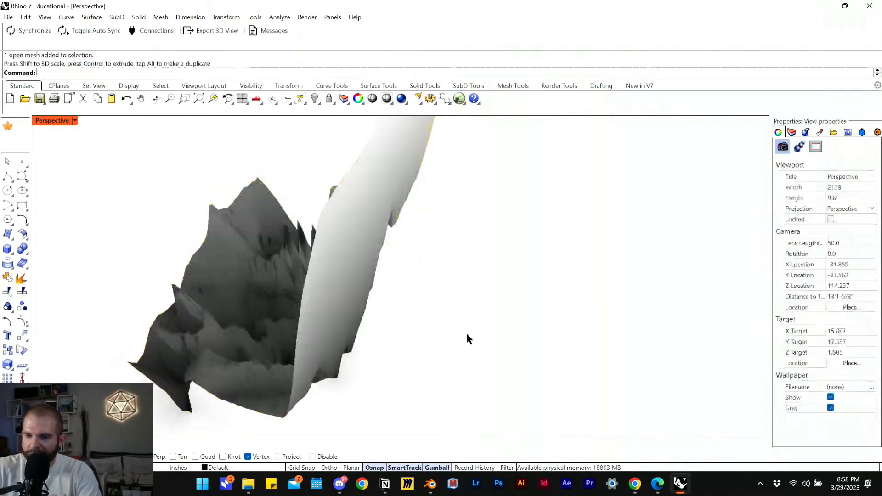
- Examine the stretched heightfield mesh and its grid from several angles and distances
right_drag(274, 243, 432, 260)
scroll(487, 206, up, 8)
shift+right_drag(561, 281, 399, 287)
right_drag(490, 194, 412, 266)
scroll(483, 195, down, 6)
click(412, 266)
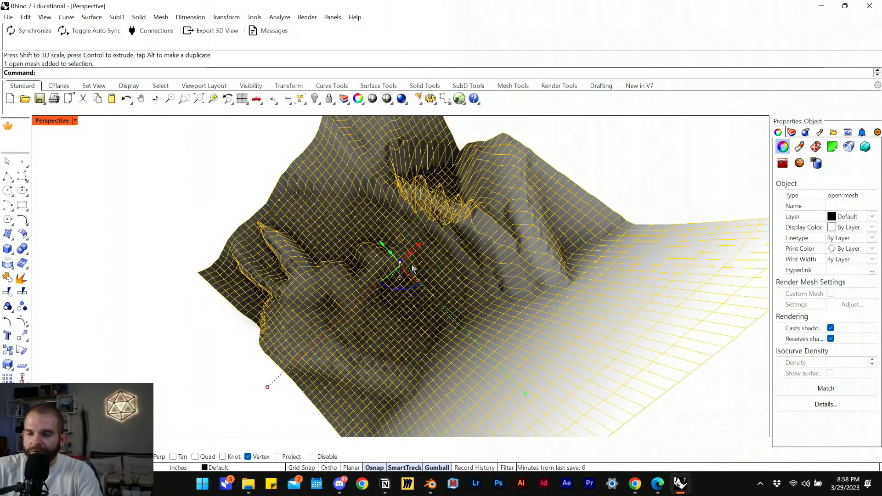
click(525, 87)
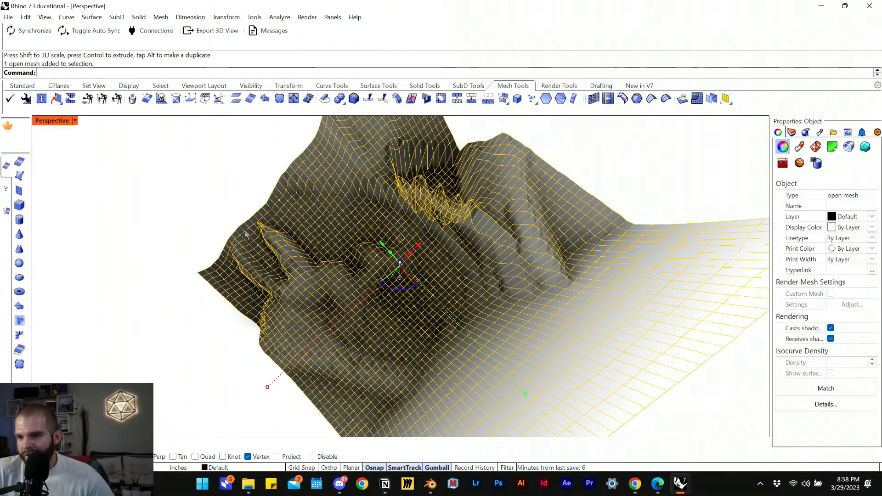
click(163, 213)
scroll(370, 232, down, 9)
scroll(369, 262, up, 11)
- Replace the mesh material's color texture with the interior image jram_interior_of_a_parametric_architecture_pavilion_modular_des_d6553ea5
click(421, 251)
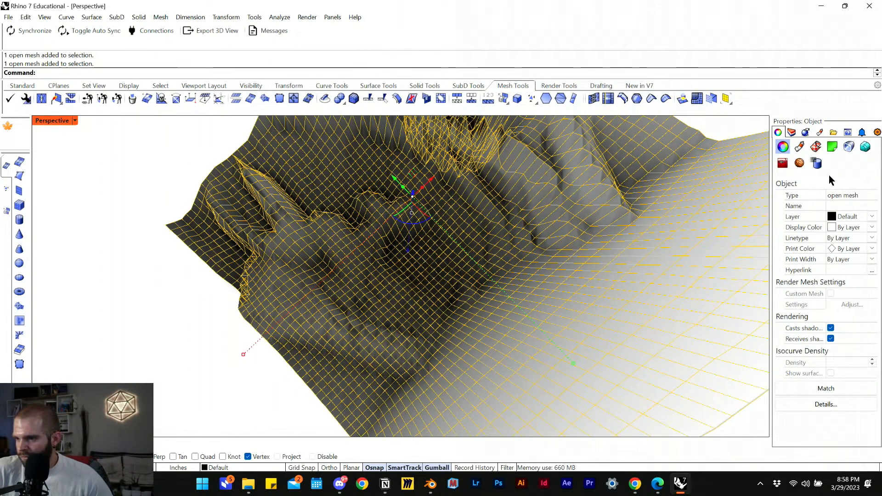
click(799, 147)
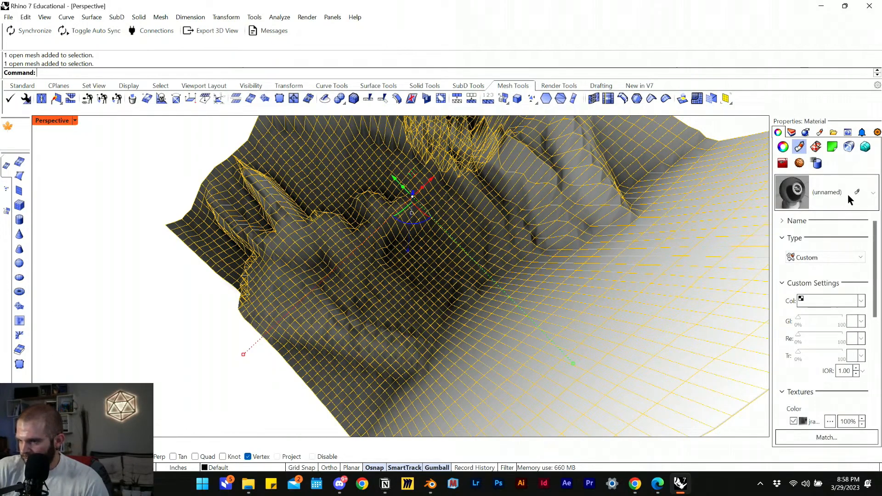
scroll(809, 300, down, 4)
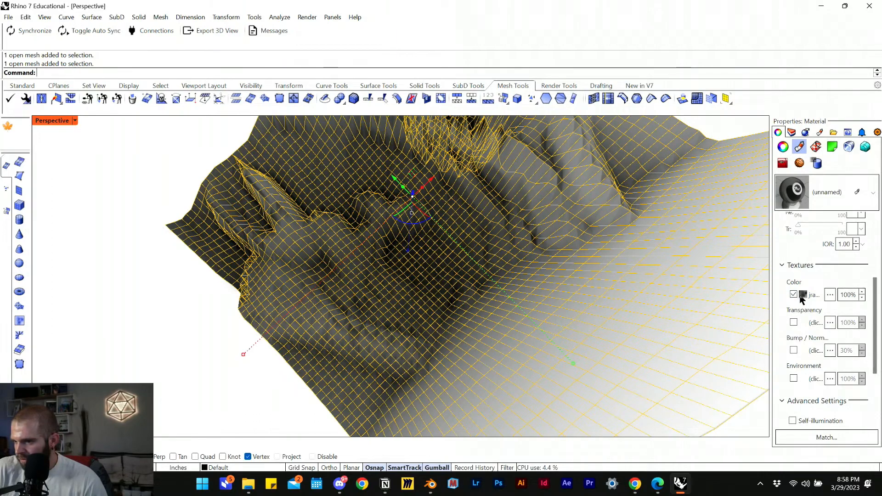
click(813, 296)
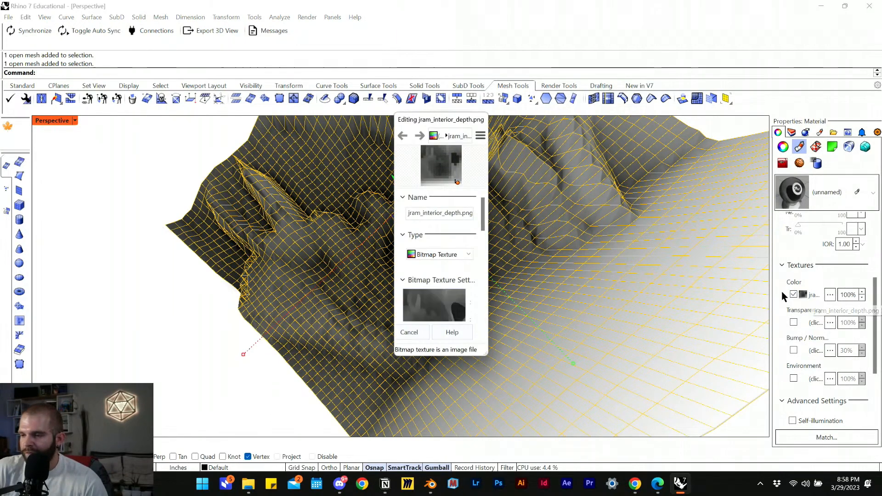
drag(488, 322, 710, 416)
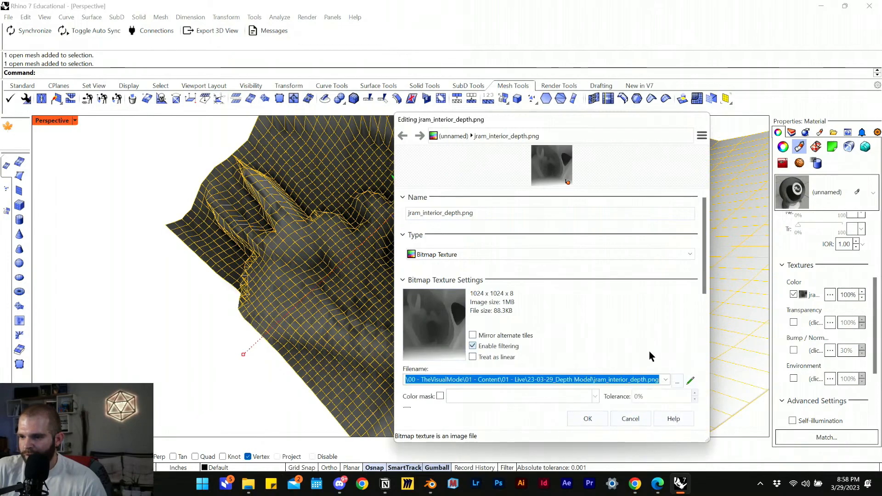
click(678, 381)
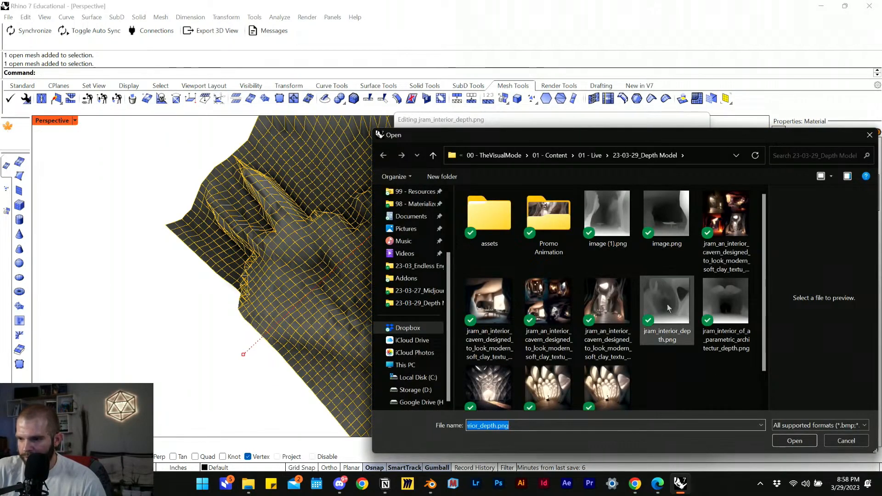
scroll(680, 358, down, 1)
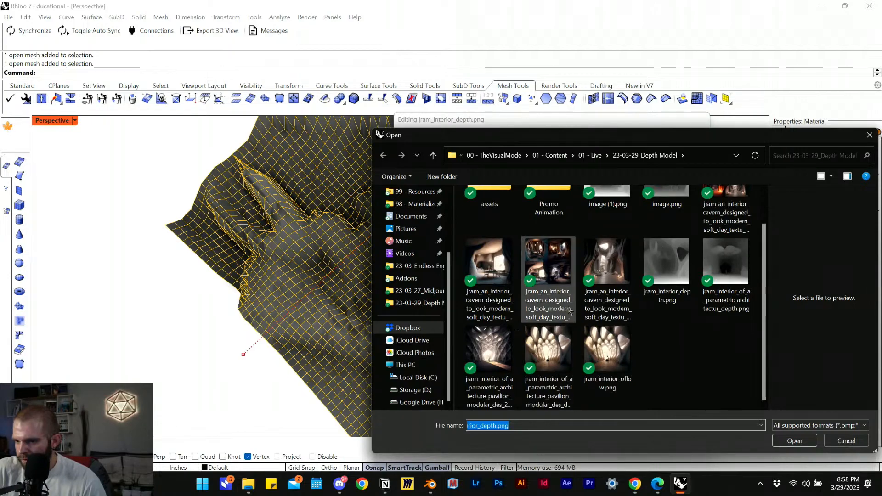
click(547, 354)
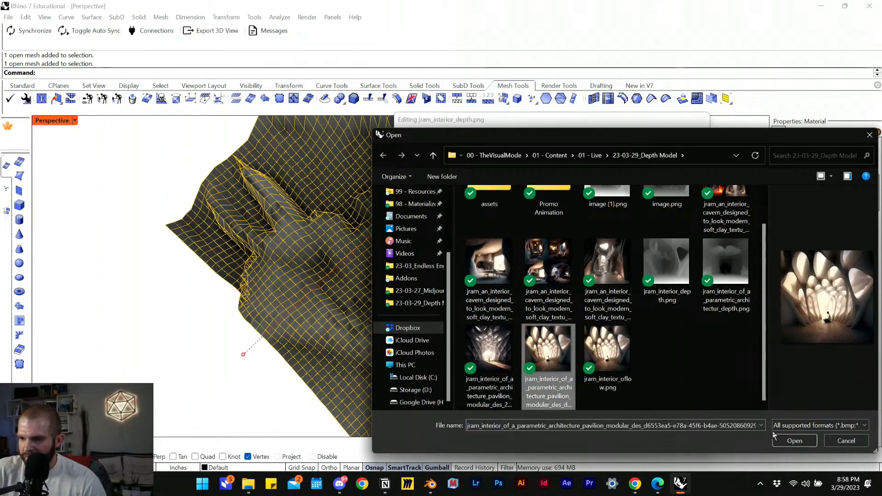
click(795, 441)
click(591, 421)
- Inspect the textured mesh, restore the four-viewport layout and display the Perspective view as Shaded
click(128, 294)
right_drag(128, 293, 509, 251)
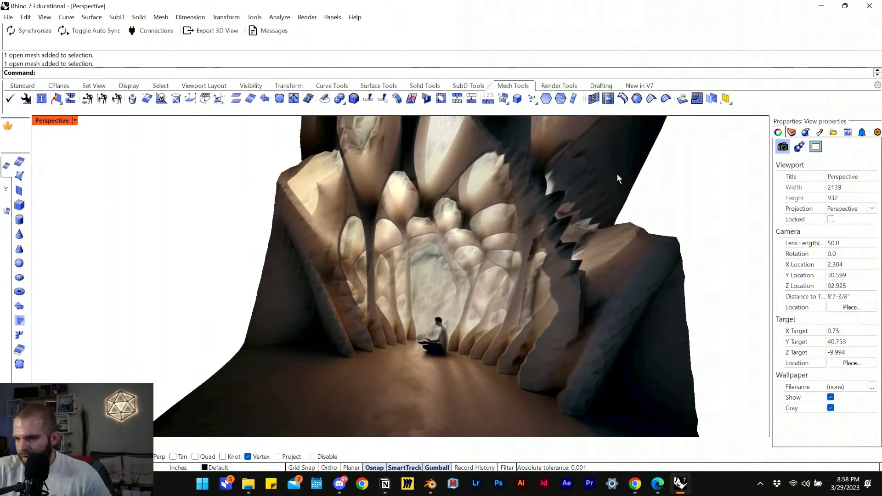
scroll(471, 199, down, 6)
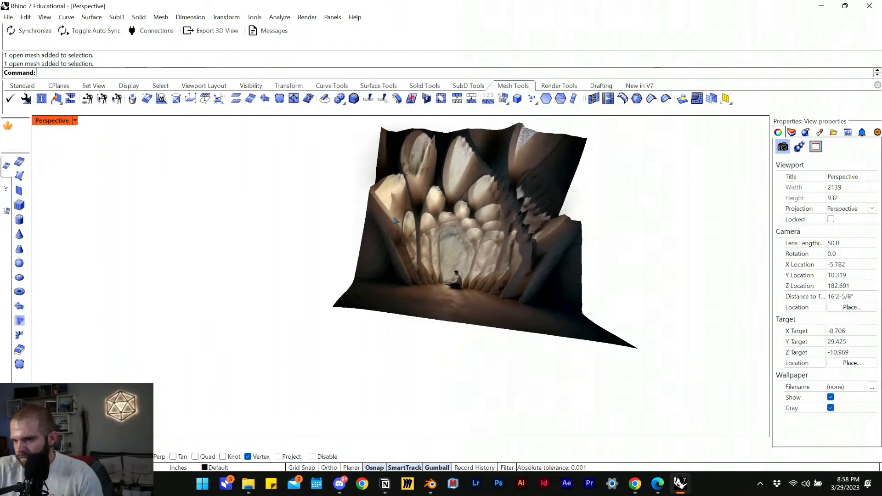
double_click(59, 123)
right_drag(220, 199, 233, 192)
mouse_move(482, 232)
right_down()
mouse_move(544, 210)
mouse_move(529, 153)
right_up()
click(445, 121)
click(488, 59)
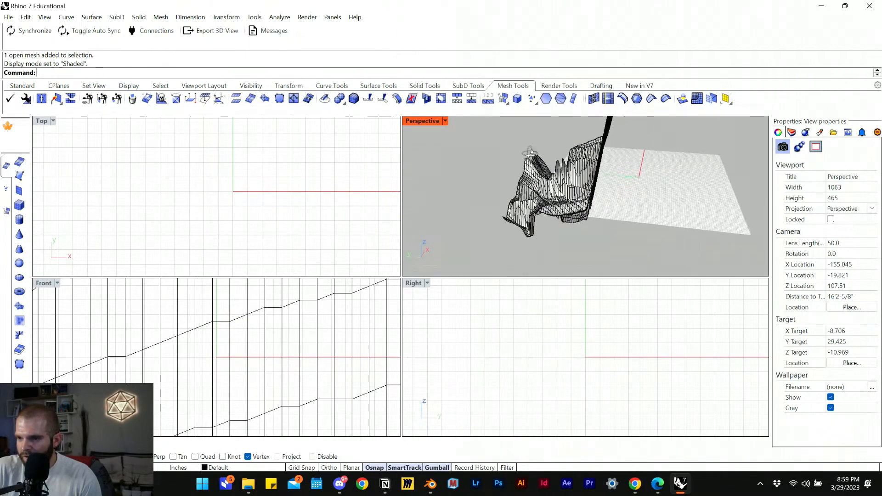
- Rotate the heightfield mesh 90 degrees with the gumball so the interior stands upright
click(530, 153)
text(90)
key(Return)
click(691, 236)
scroll(563, 187, down, 6)
mouse_move(589, 184)
right_down()
mouse_move(506, 159)
mouse_move(481, 172)
mouse_move(595, 190)
right_up()
scroll(595, 198, up, 12)
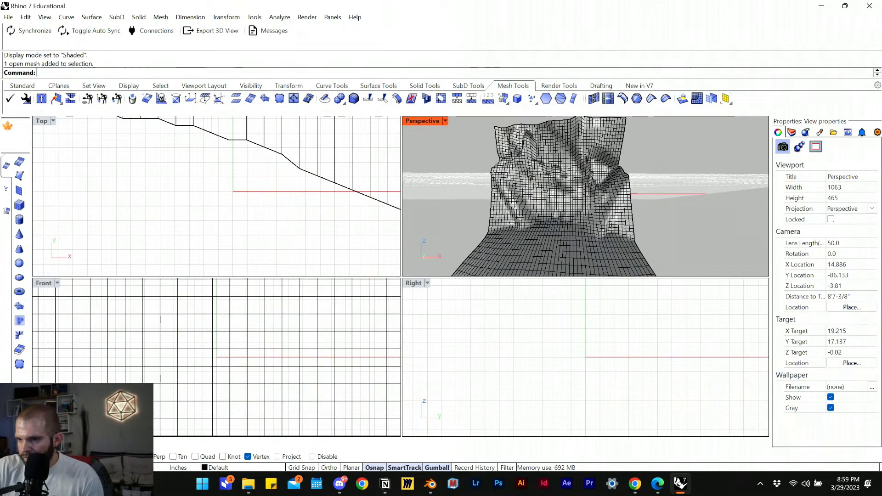
- Maximize the Perspective viewport and display the upright mesh in Rendered mode
double_click(433, 126)
scroll(417, 283, up, 5)
scroll(417, 284, down, 2)
scroll(396, 232, up, 4)
text(Z)
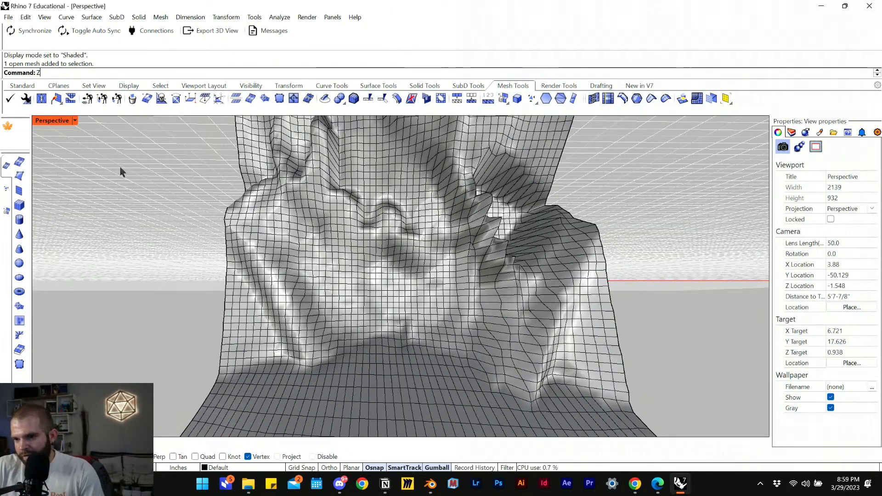
click(54, 120)
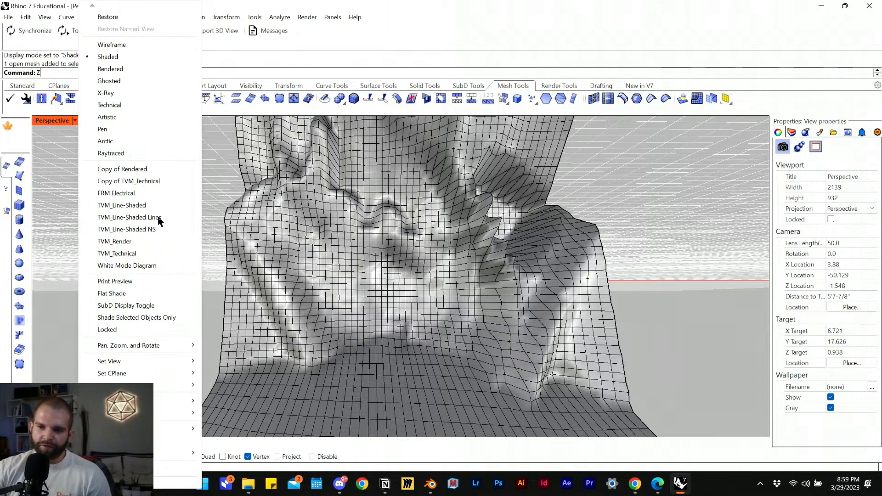
click(122, 69)
right_drag(306, 256, 296, 257)
scroll(313, 292, down, 12)
scroll(408, 294, up, 10)
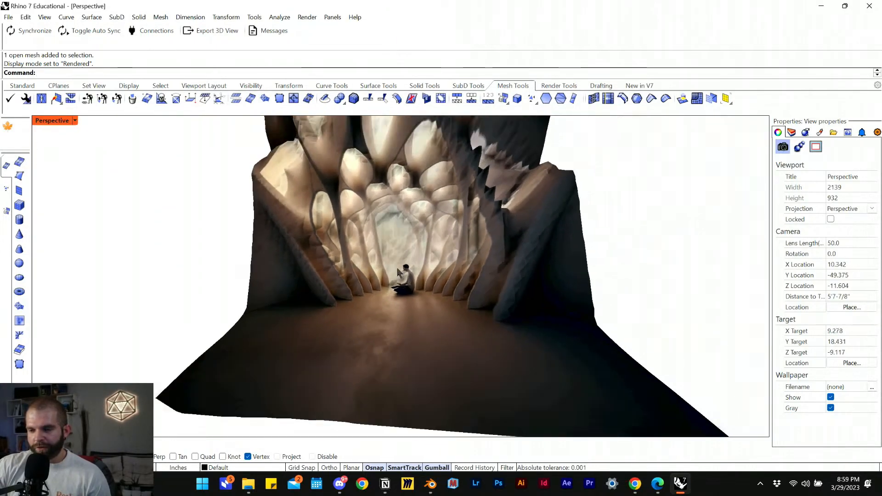
- Examine the textured upright interior mesh up close, from a distance and from the side
scroll(398, 269, up, 8)
right_drag(438, 264, 333, 304)
scroll(324, 304, down, 4)
scroll(325, 304, up, 2)
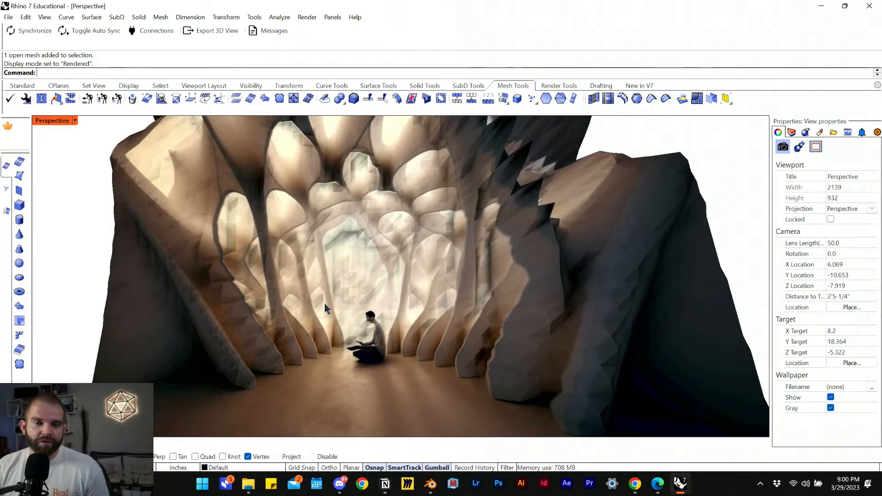
scroll(437, 269, down, 10)
right_drag(395, 281, 436, 302)
scroll(437, 302, down, 6)
right_drag(543, 281, 469, 283)
scroll(469, 284, up, 8)
scroll(470, 284, up, 2)
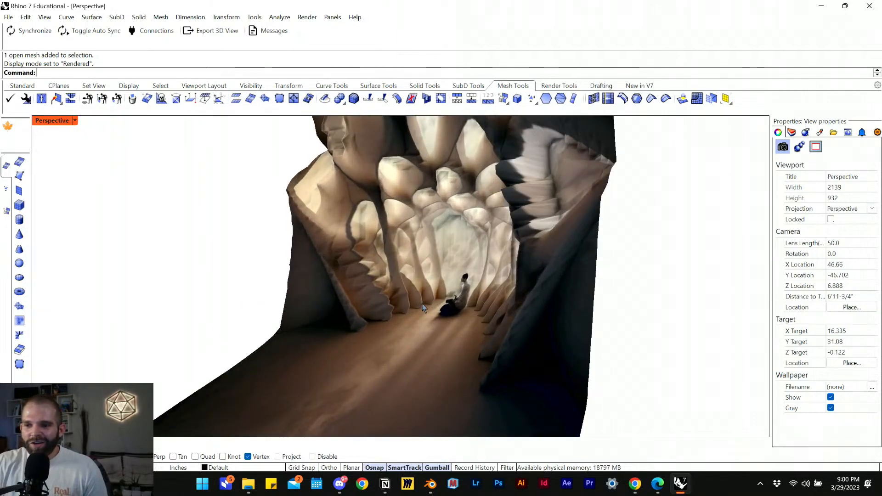
- Examine the rendered upright interior mesh from the front, up close and from an elevated side angle
right_drag(423, 307, 469, 292)
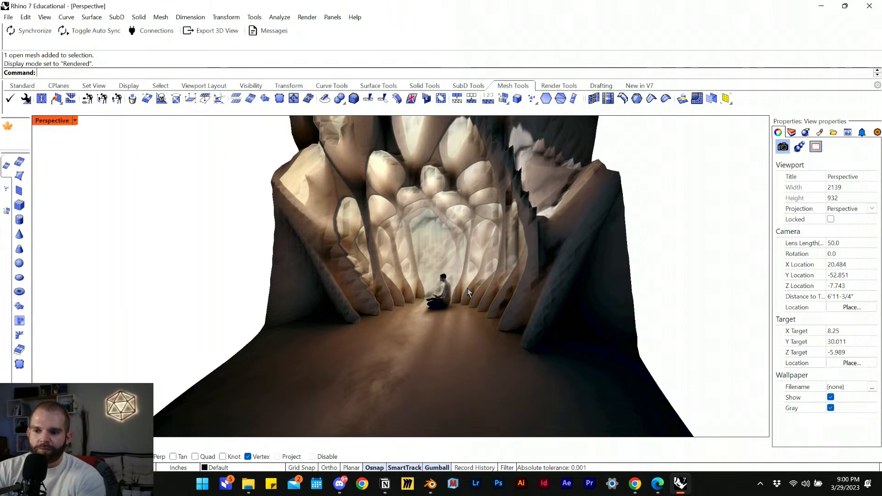
right_drag(468, 288, 552, 324)
shift+right_drag(405, 229, 464, 338)
scroll(455, 331, up, 6)
scroll(393, 223, down, 6)
right_drag(581, 253, 571, 272)
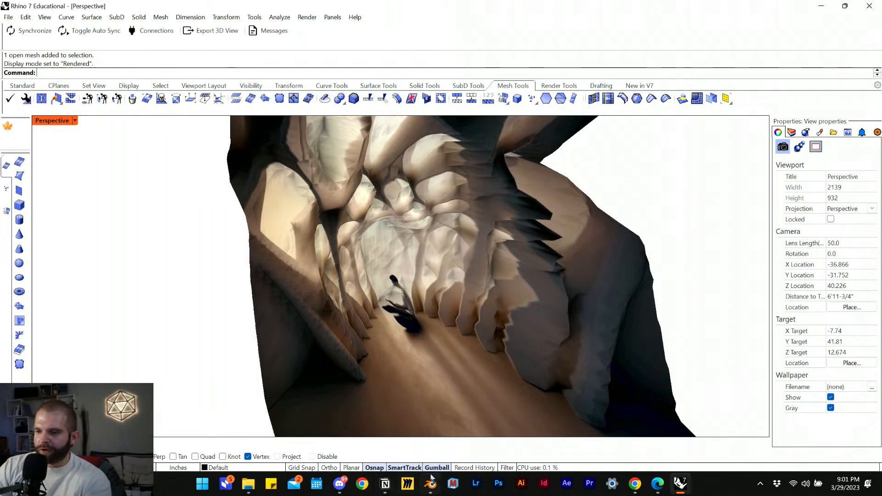
- Switch to Blender and inspect the depth-displaced interior plane up close and from a distance
click(430, 483)
scroll(426, 247, up, 5)
middle_drag(426, 247, 384, 225)
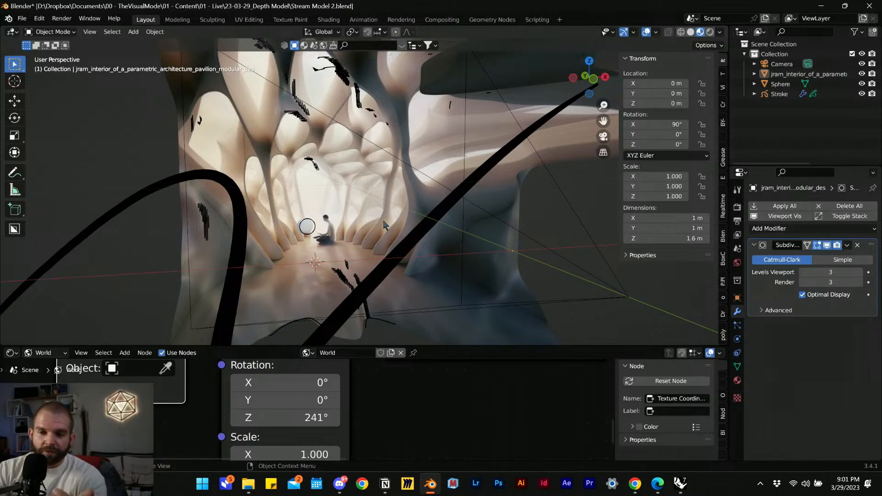
mouse_move(353, 268)
middle_down()
mouse_move(407, 249)
mouse_move(269, 243)
middle_up()
scroll(407, 250, down, 3)
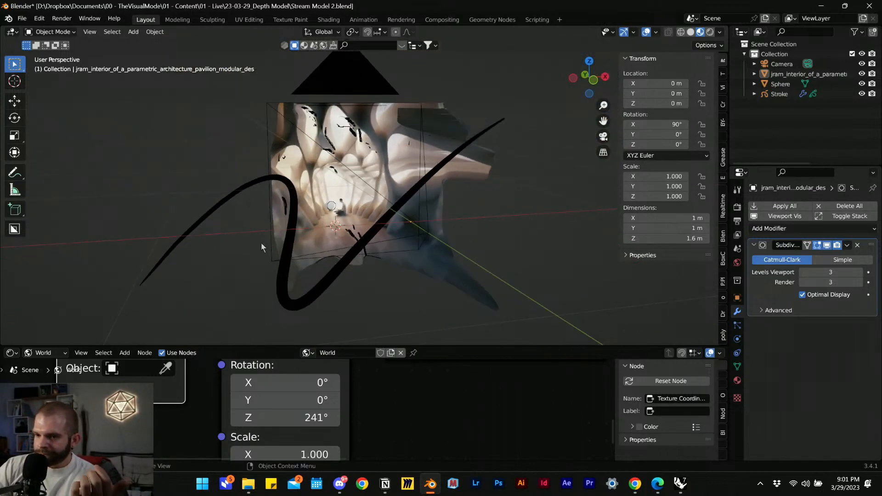
- Select the displaced interior plane and examine its relief around the seated figure and from the side
click(310, 302)
scroll(308, 235, up, 5)
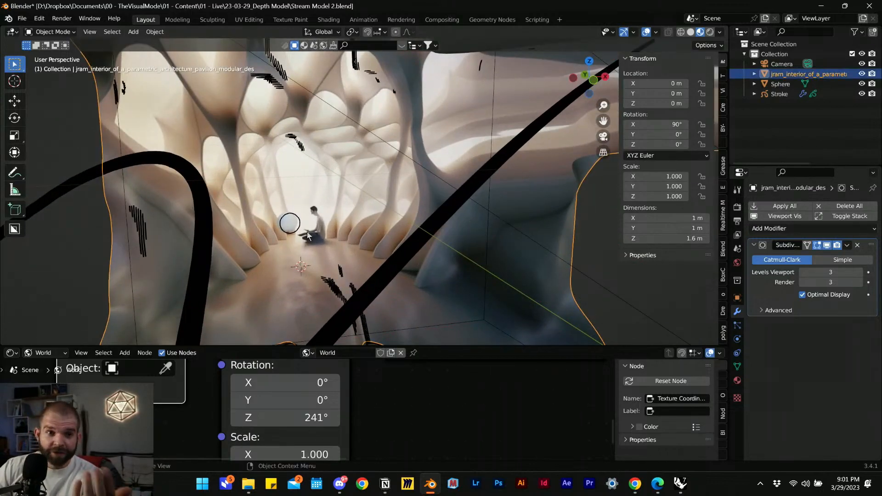
scroll(467, 254, down, 2)
middle_drag(358, 232, 385, 210)
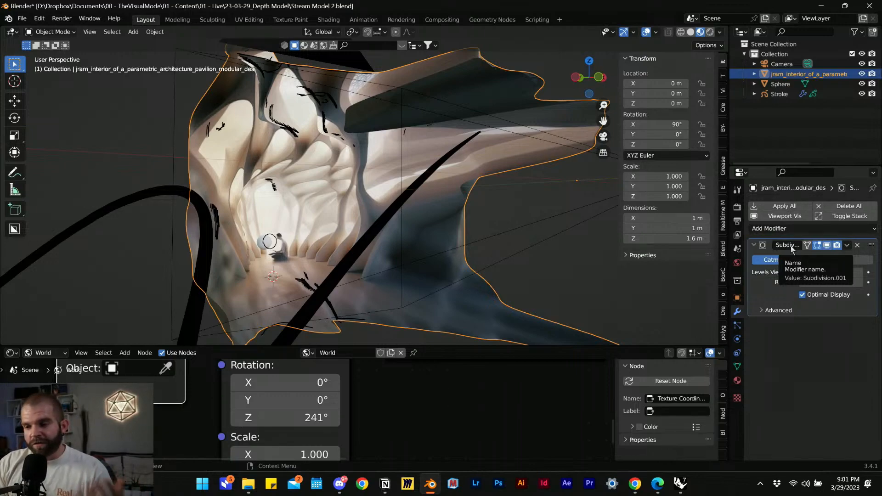
scroll(467, 262, down, 1)
right_click(285, 219)
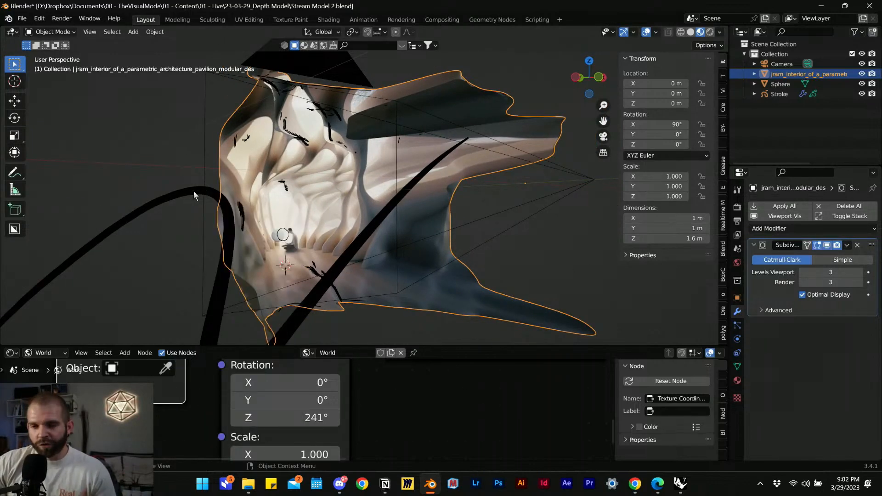
middle_drag(246, 241, 399, 318)
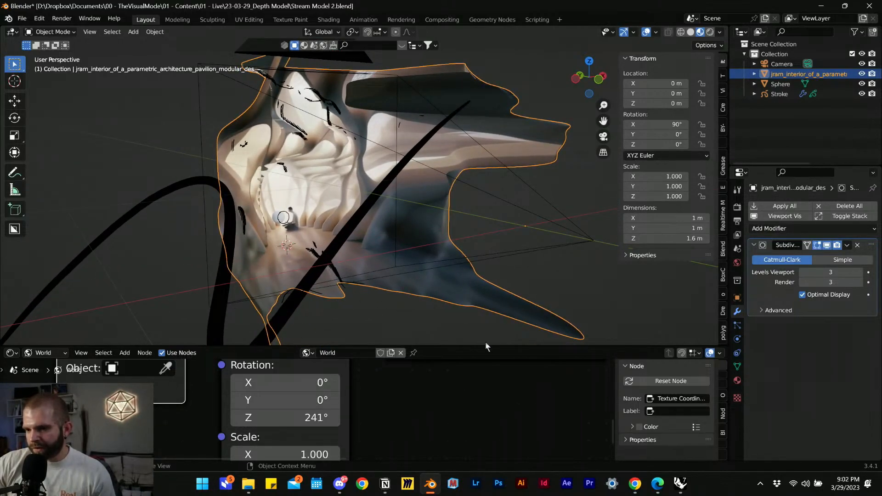
- Switch to Rhino and examine the whole rendered heightfield mesh from a low side angle for comparison
click(680, 483)
scroll(466, 360, down, 4)
right_drag(366, 374, 437, 354)
scroll(432, 349, down, 6)
scroll(417, 377, up, 6)
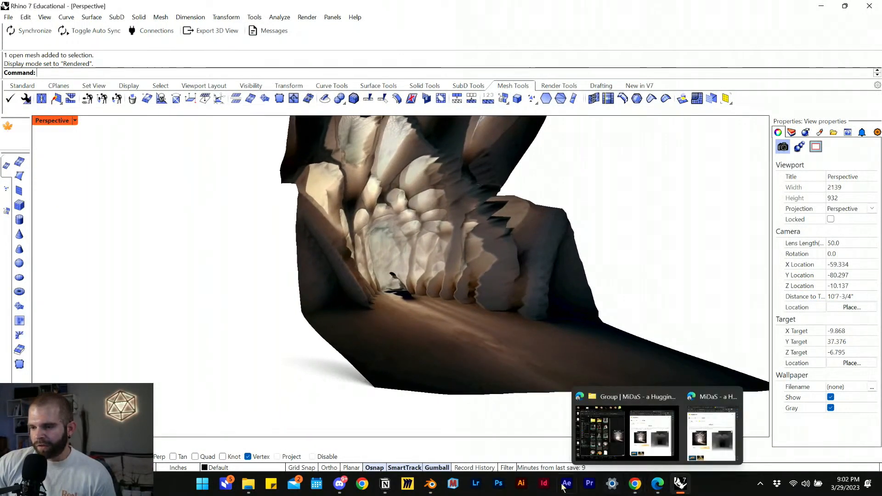
- Return to Blender, display the texture properties and examine the displaced interior from the front
click(431, 483)
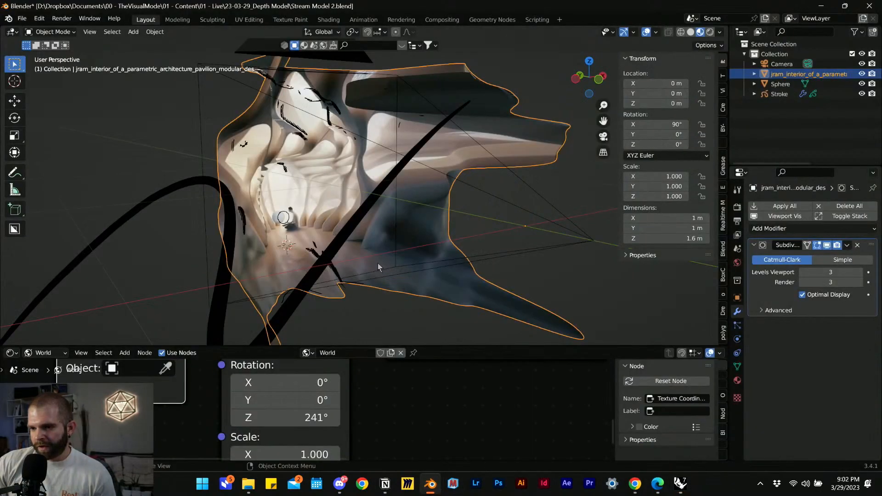
click(737, 398)
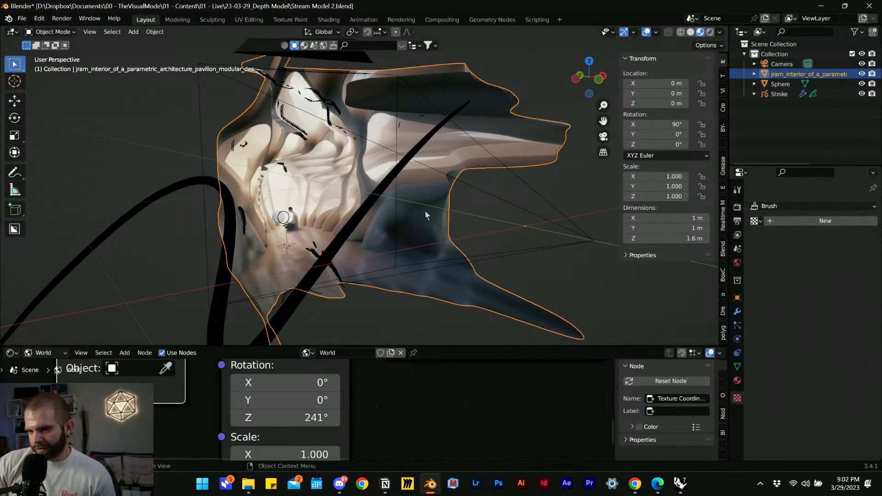
middle_drag(435, 225, 392, 221)
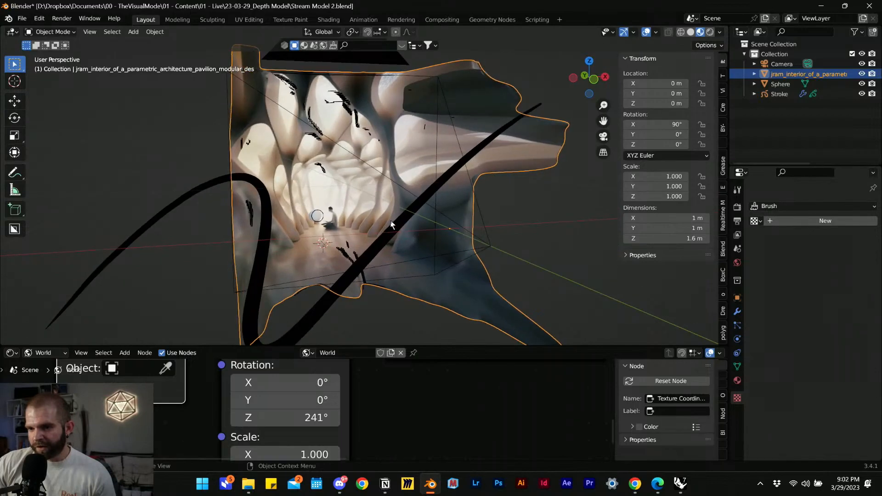
middle_drag(478, 211, 400, 250)
scroll(345, 181, up, 3)
middle_drag(339, 180, 373, 250)
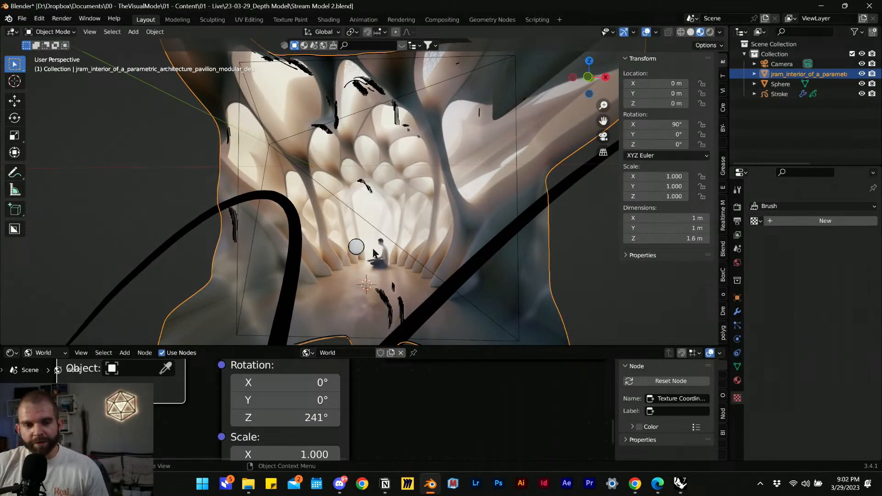